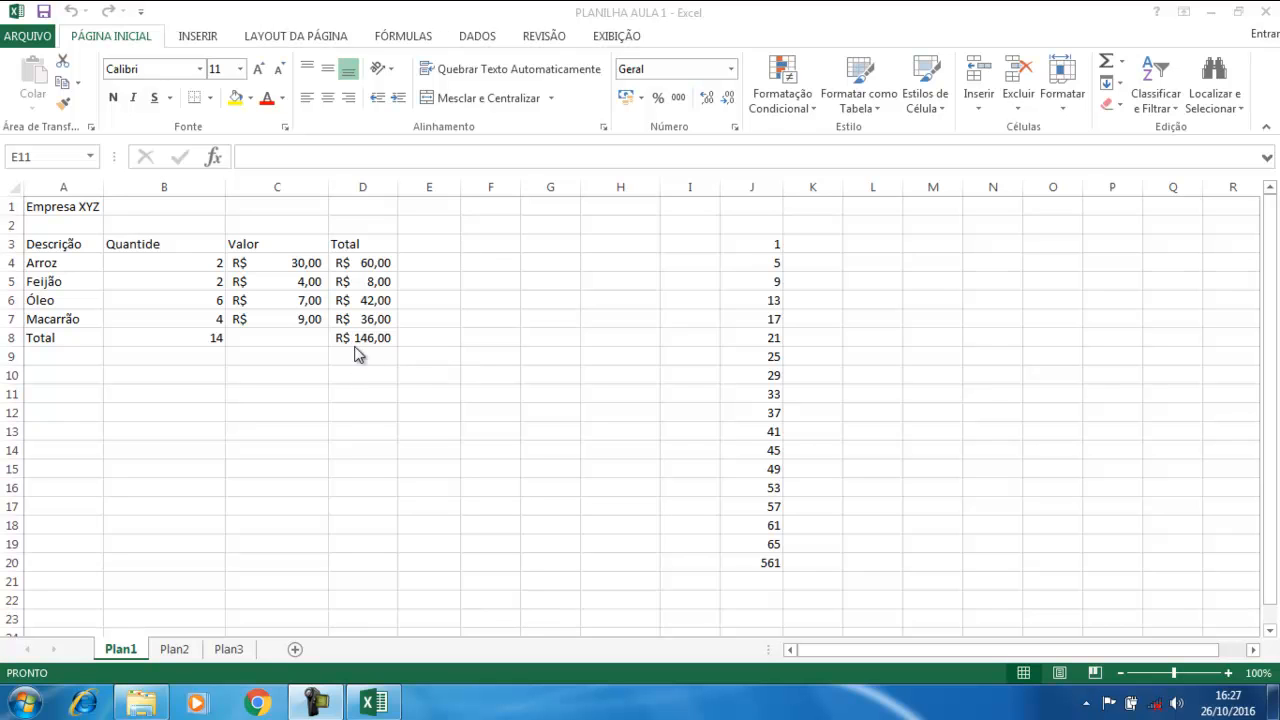
# Fill the Arroz total formula =B4*C4 from D4 down through D7
pyautogui.hotkey('alt', 'Tab')
pyautogui.press('Left')
pyautogui.press('Up')
pyautogui.press('Up')
pyautogui.press('Up')
pyautogui.press('Up')
pyautogui.press('Up')
pyautogui.press('Up')
pyautogui.press('Up')
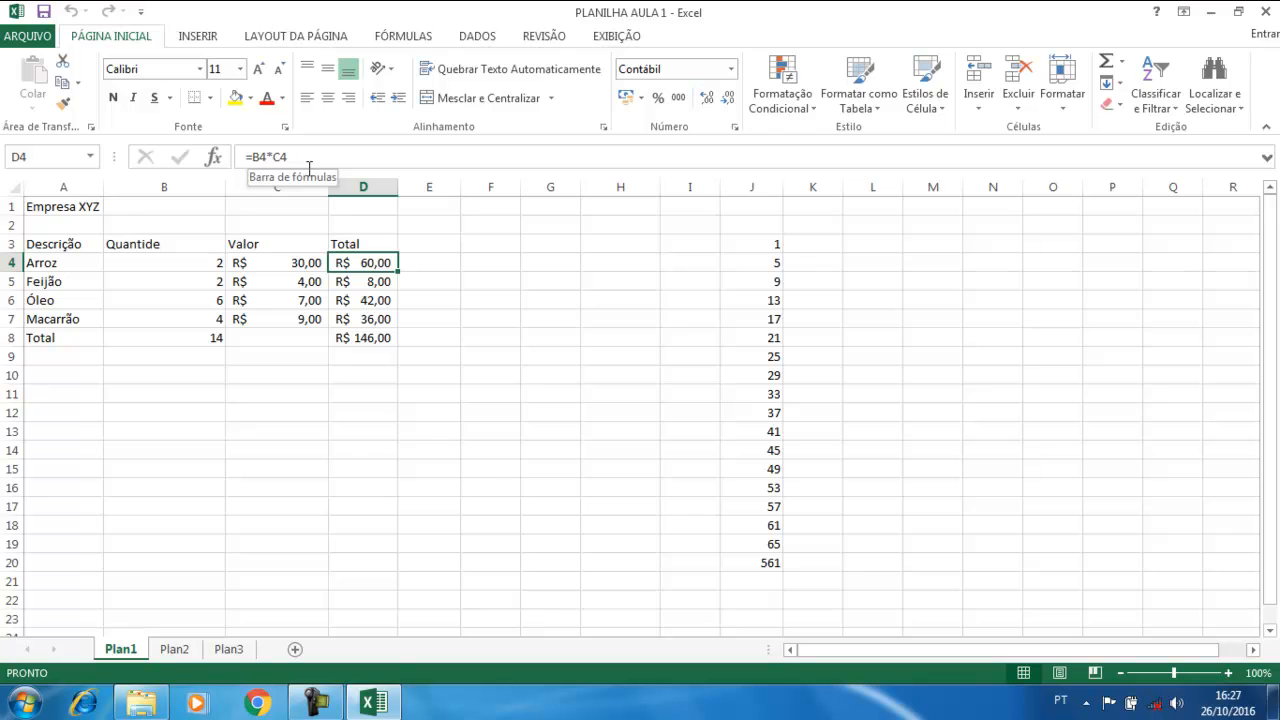
pyautogui.click(489, 480)
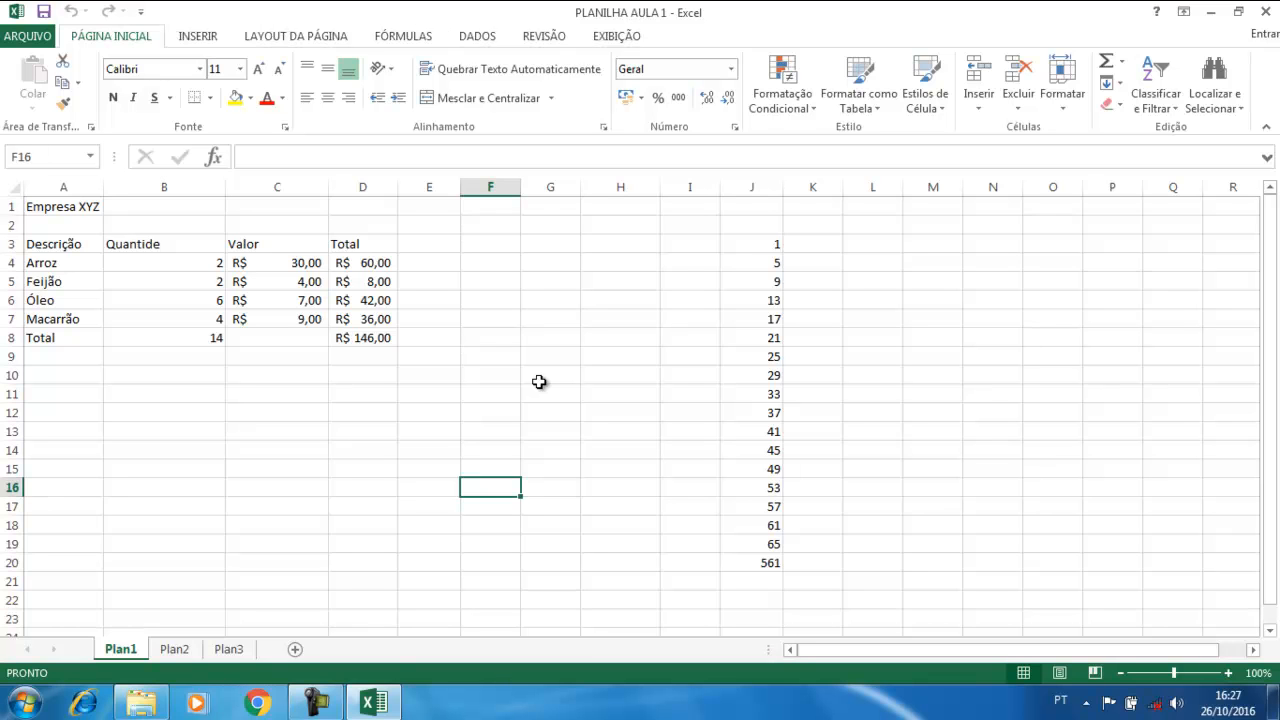
pyautogui.click(316, 389)
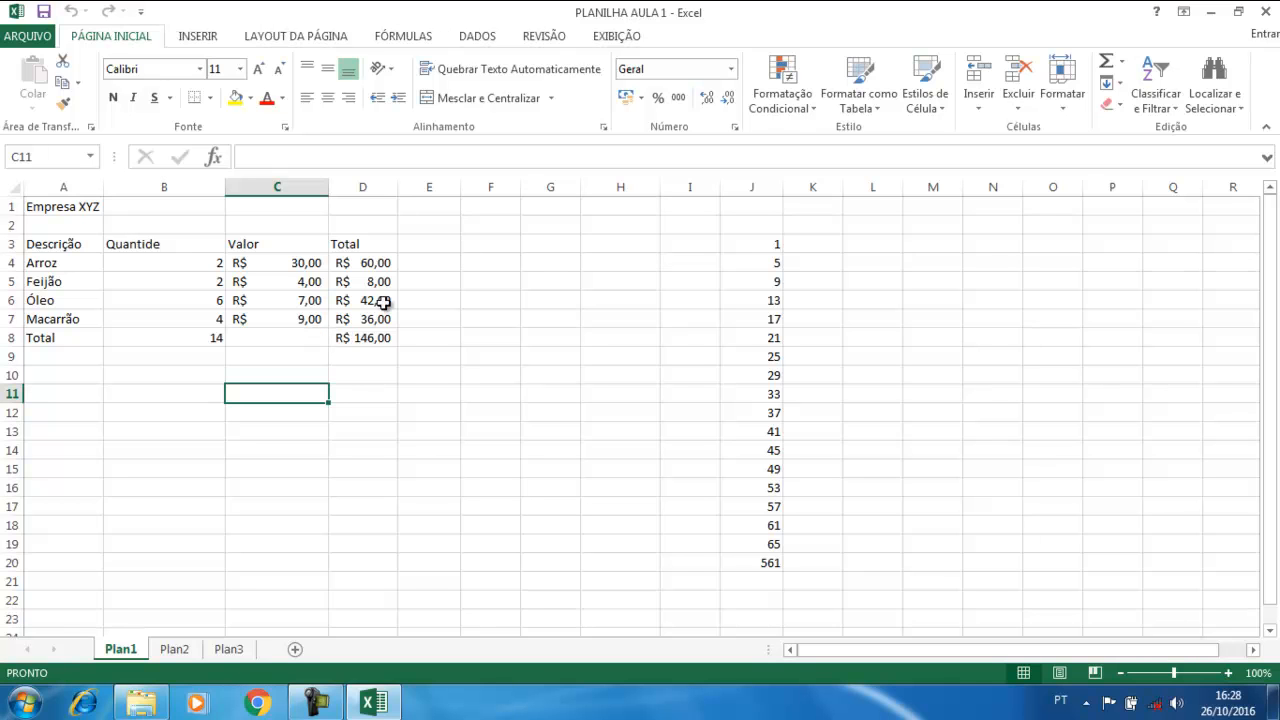
pyautogui.click(371, 264)
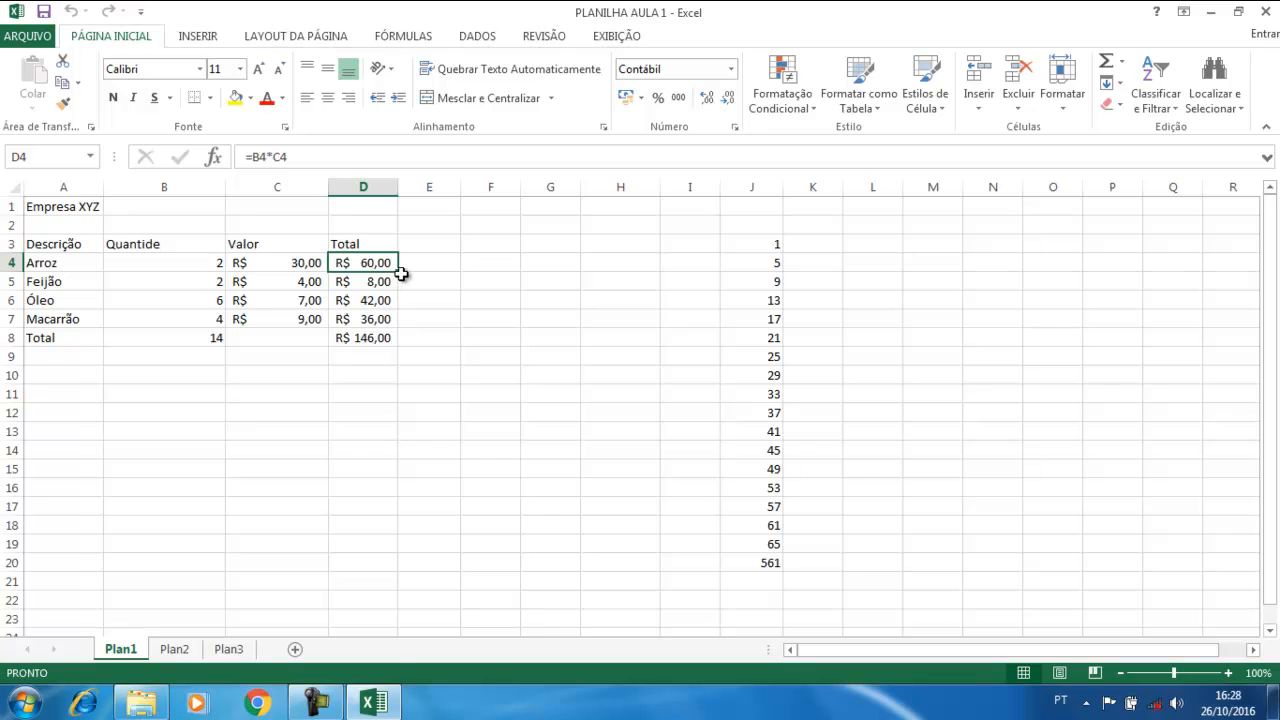
pyautogui.moveTo(398, 271); pyautogui.dragTo(388, 322)
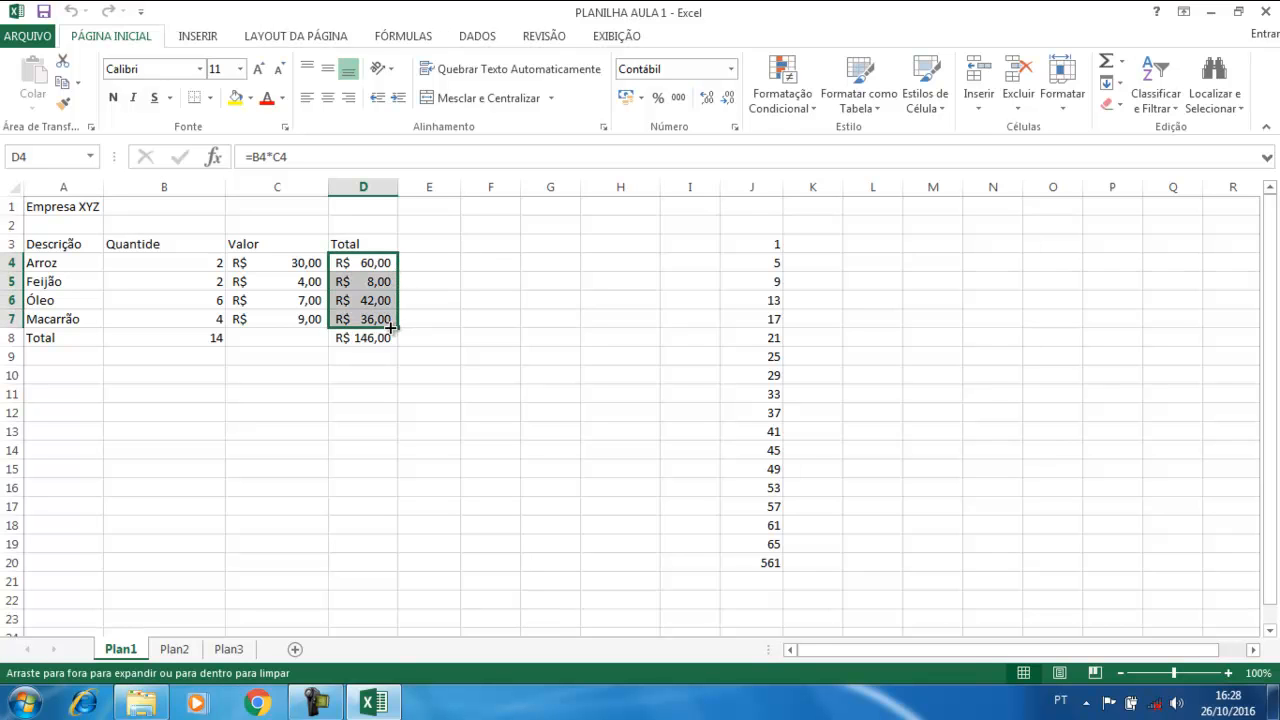
pyautogui.click(386, 268)
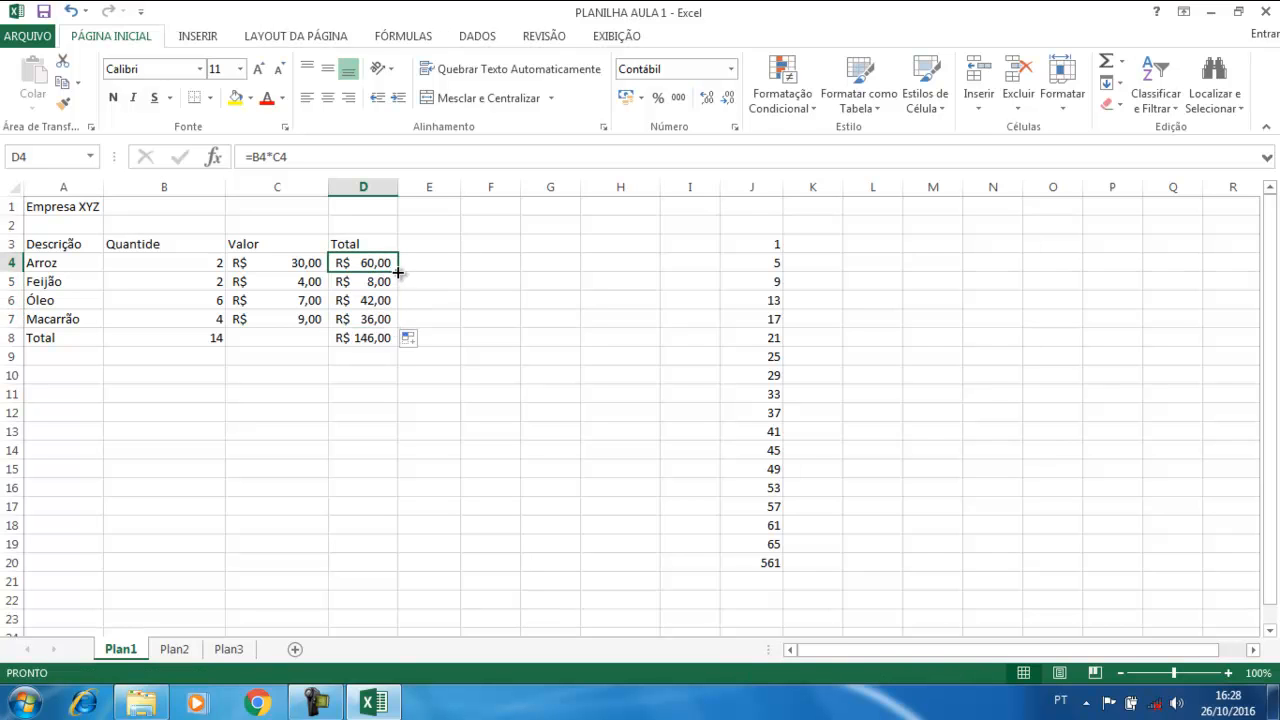
pyautogui.hotkey('shift', 'Down')
pyautogui.hotkey('shift', 'Down')
pyautogui.hotkey('shift', 'Down')
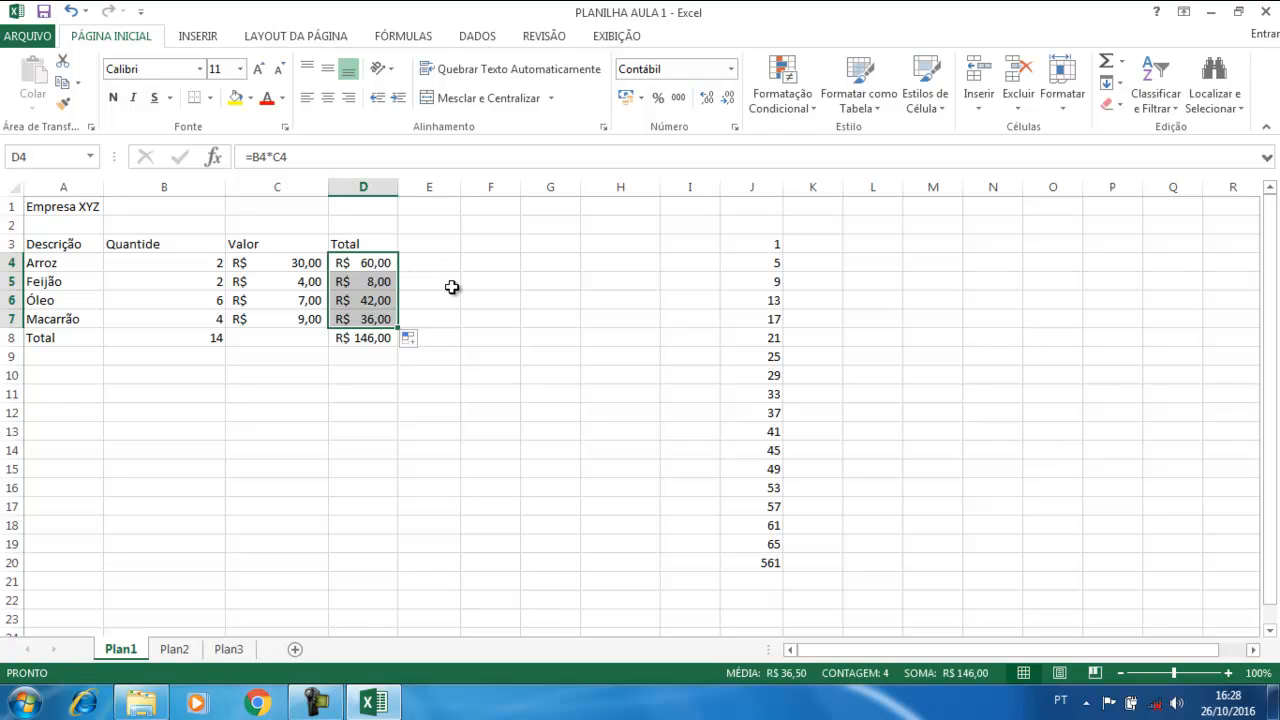
pyautogui.click(452, 287)
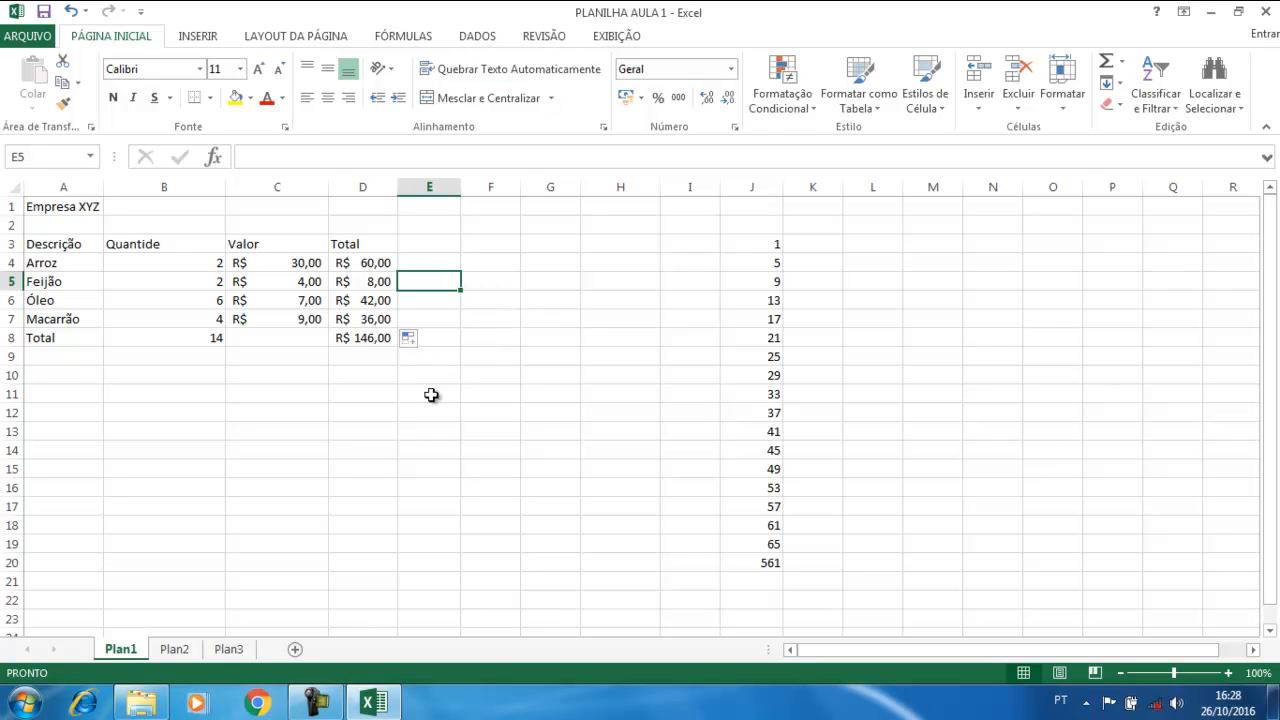
# Clear the item rows and totals in A4:D8
pyautogui.click(24, 708)
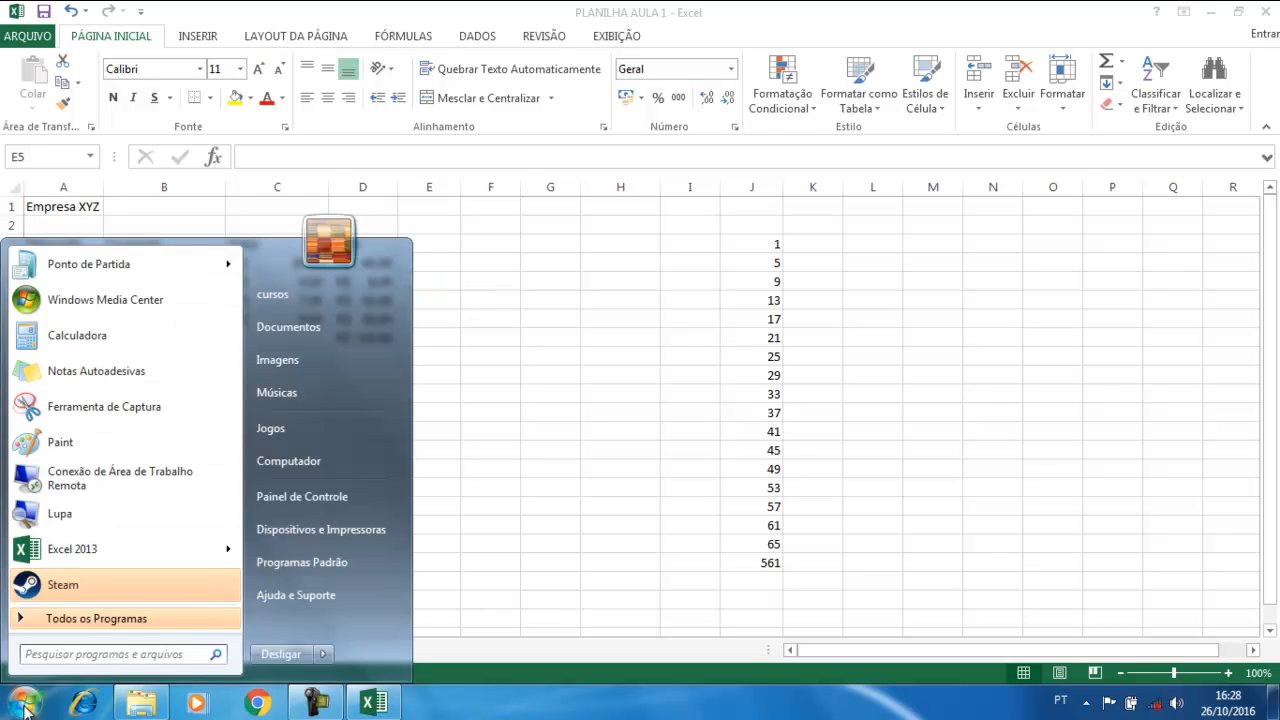
pyautogui.click(24, 708)
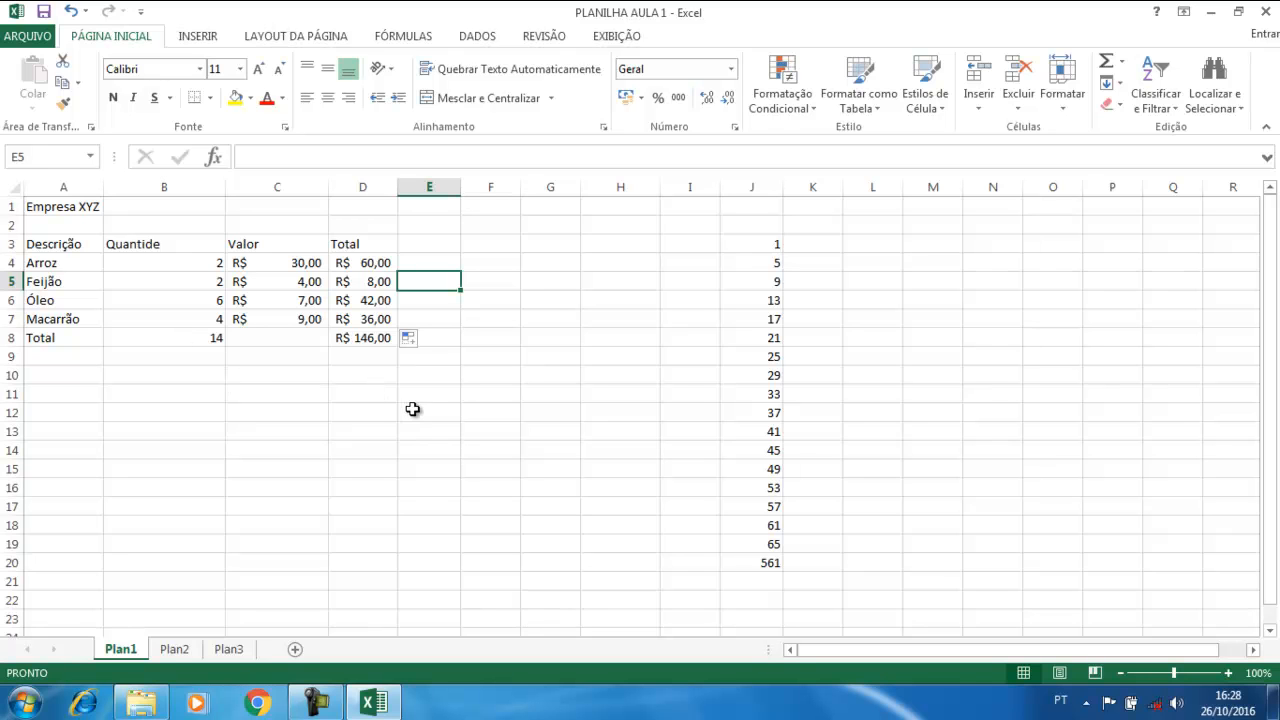
pyautogui.click(52, 267)
pyautogui.moveTo(52, 267); pyautogui.dragTo(352, 341)
pyautogui.press('Delete')
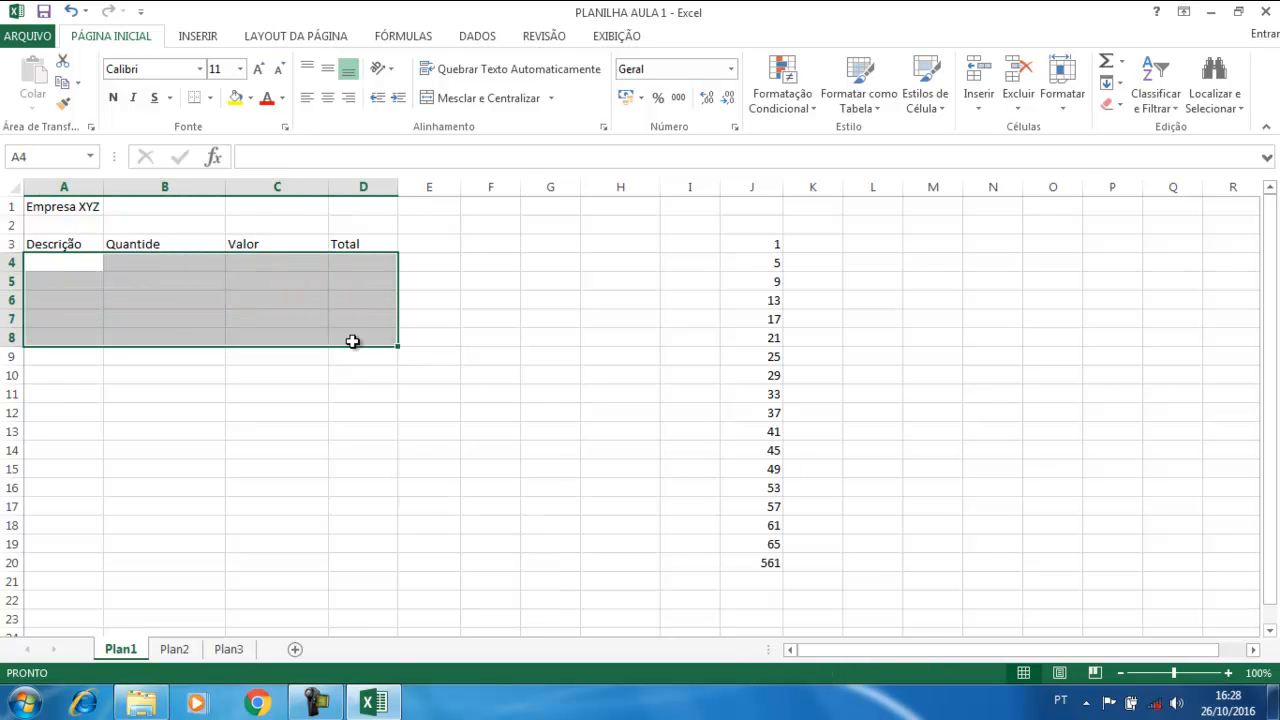
pyautogui.click(588, 504)
# Clear the numbers in column J and select the header row A3:D3
pyautogui.moveTo(774, 246); pyautogui.dragTo(766, 556)
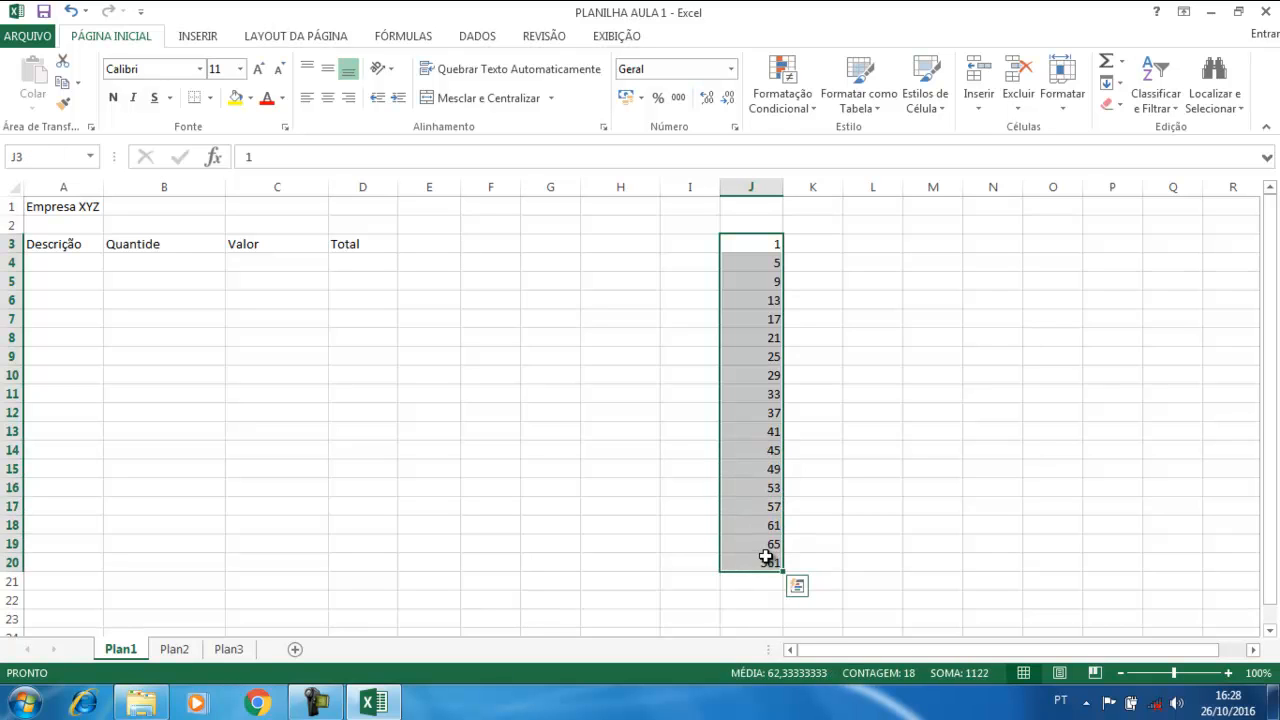
pyautogui.press('Delete')
pyautogui.click(167, 300)
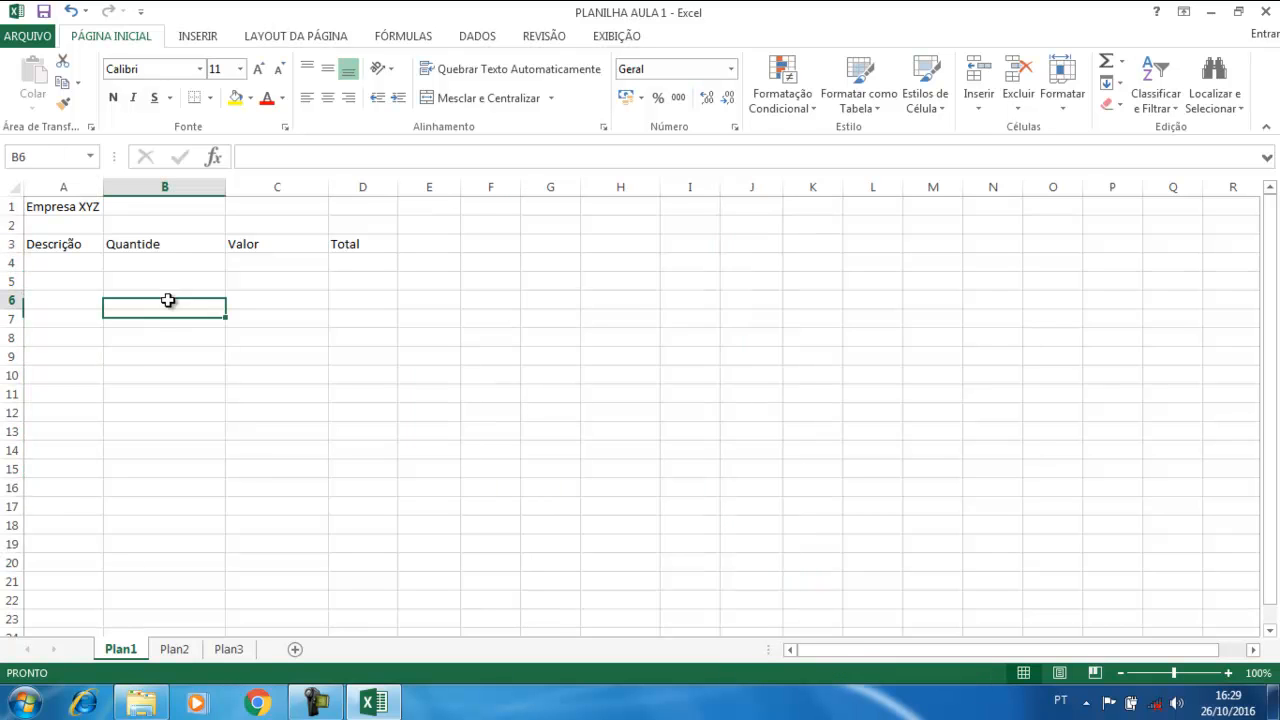
pyautogui.click(67, 262)
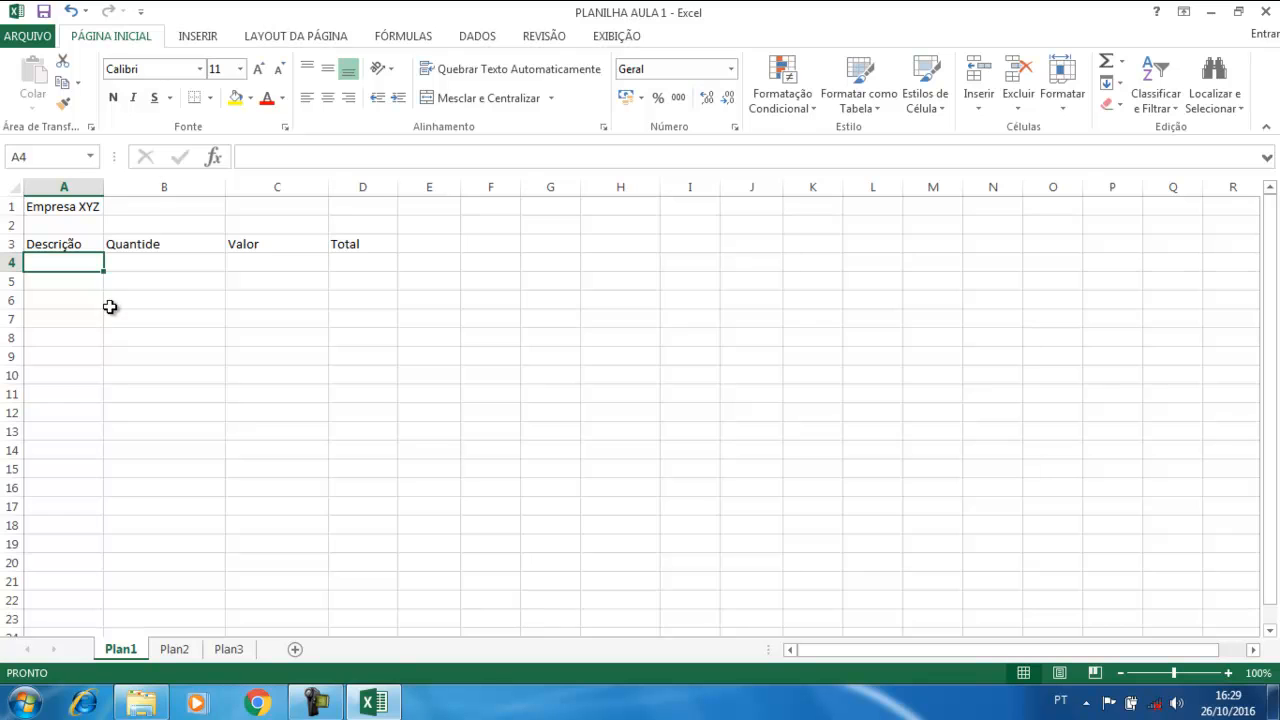
pyautogui.moveTo(43, 241); pyautogui.dragTo(345, 243)
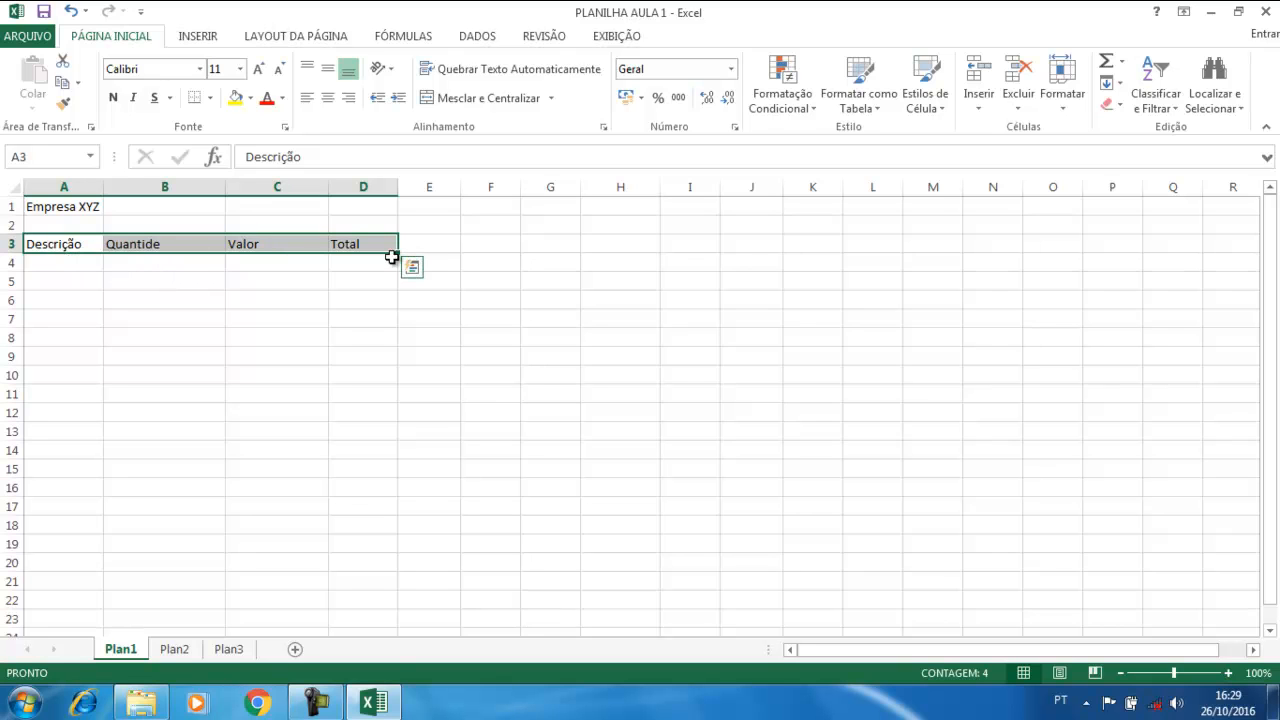
# Make the A3:D3 header row a table with headers through Inserir > Tabela
pyautogui.click(199, 37)
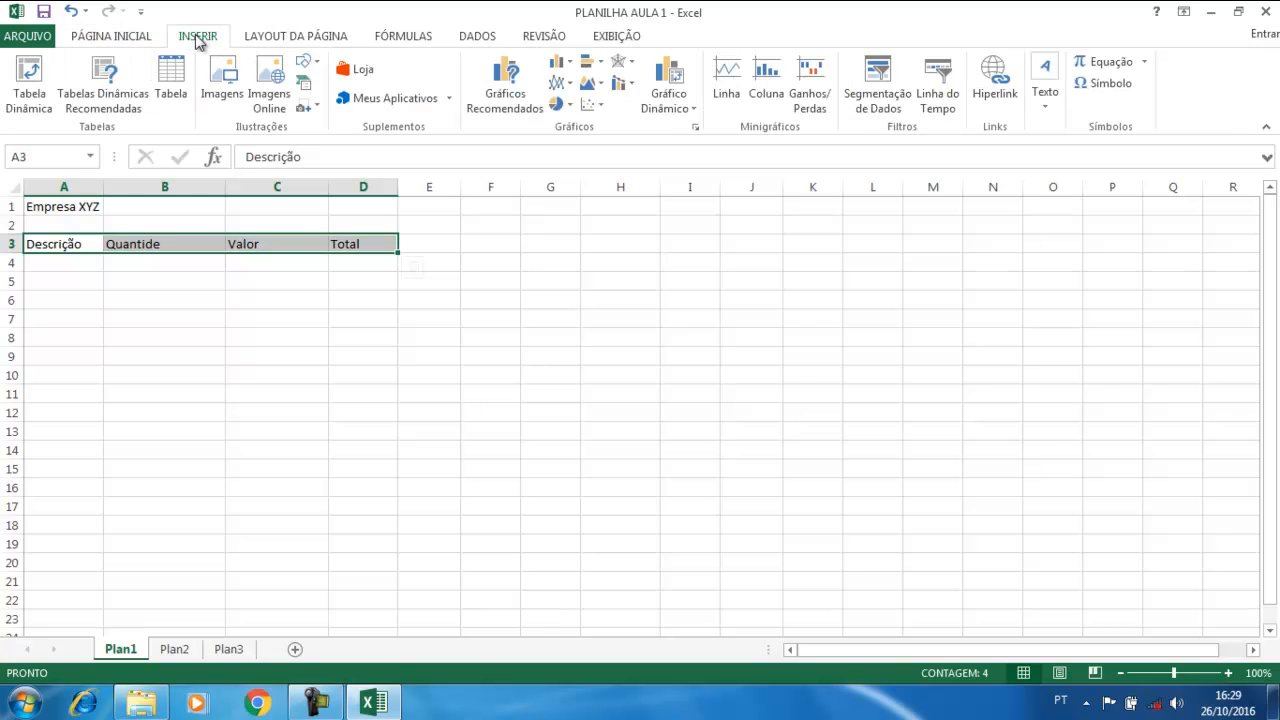
pyautogui.click(178, 88)
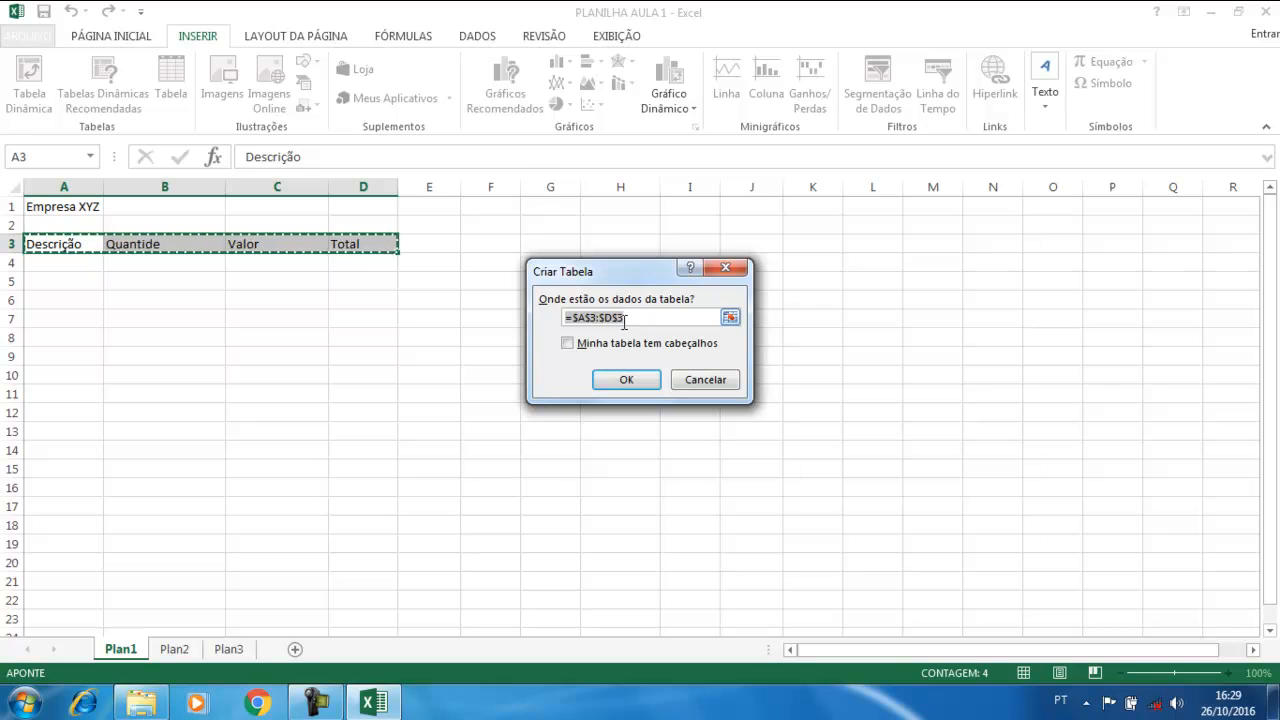
pyautogui.click(567, 344)
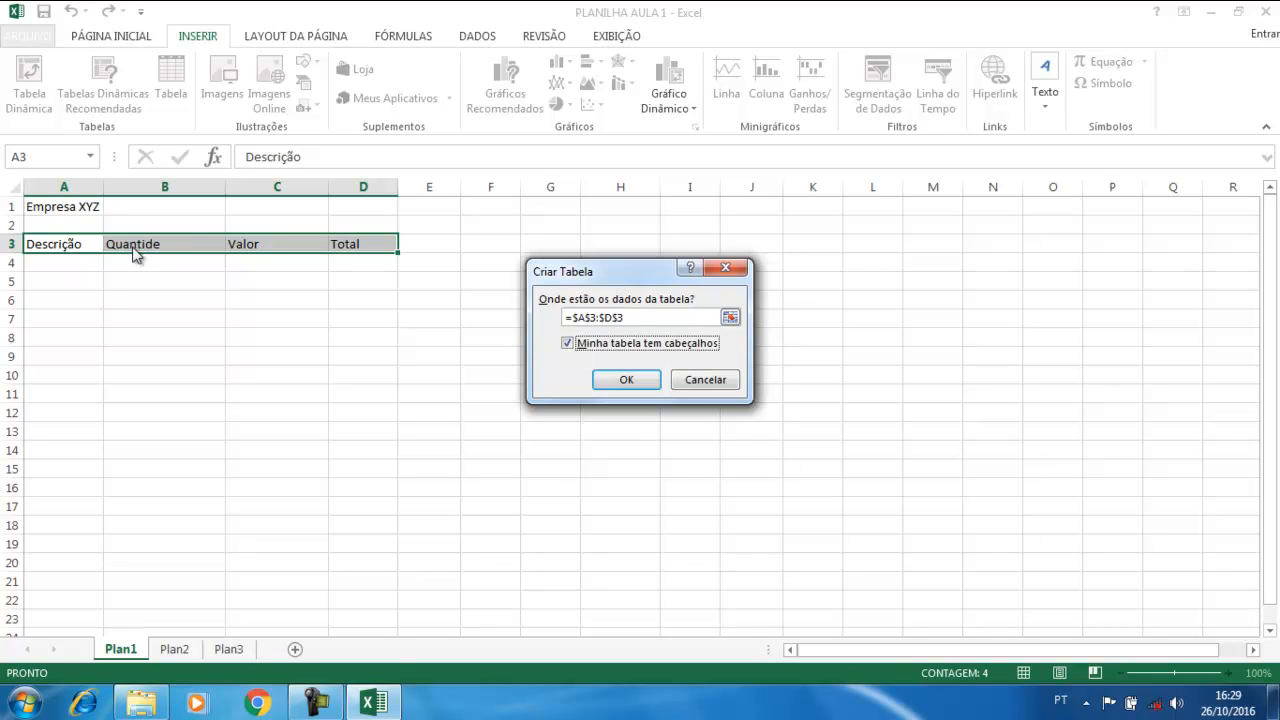
pyautogui.click(640, 388)
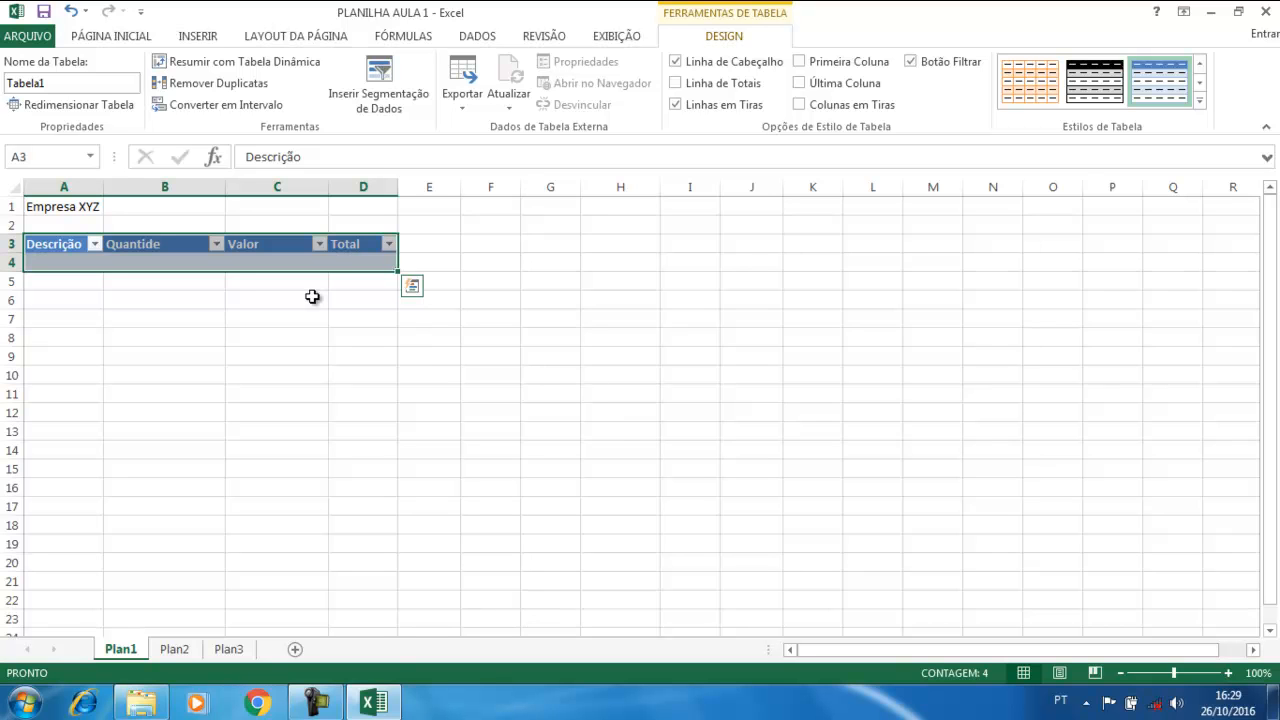
pyautogui.click(322, 353)
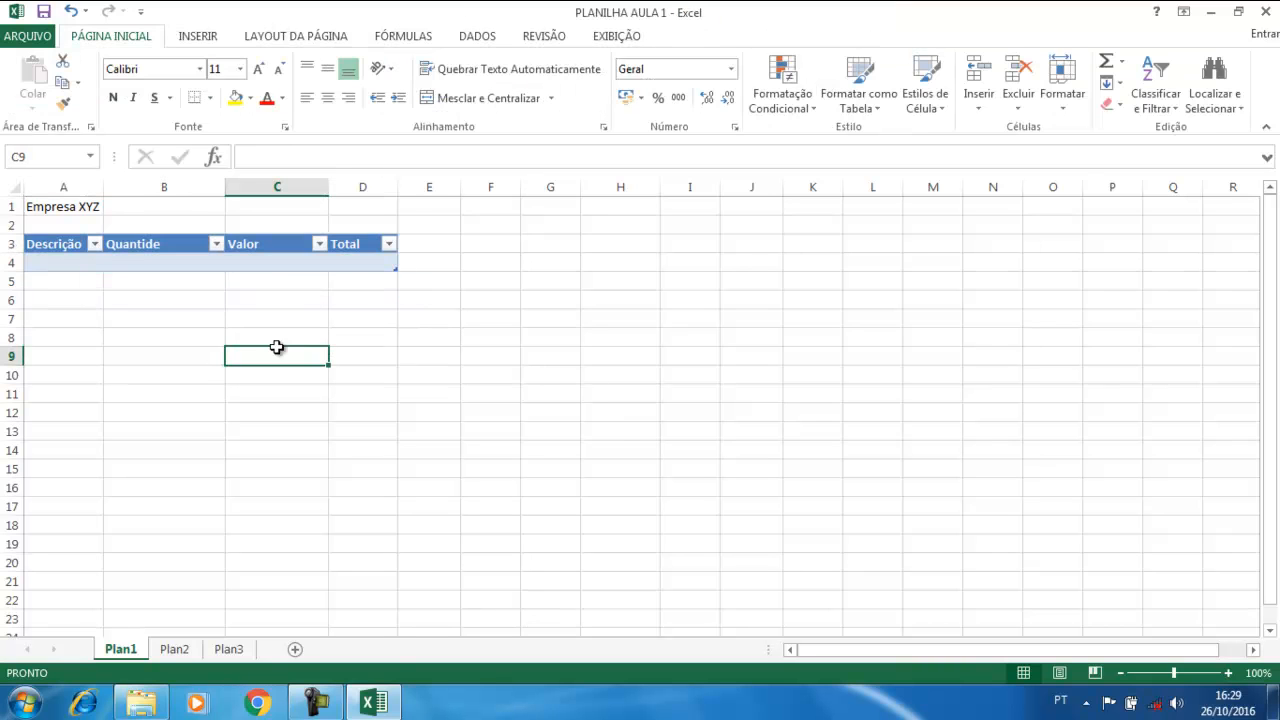
pyautogui.click(95, 245)
pyautogui.click(95, 246)
pyautogui.click(97, 262)
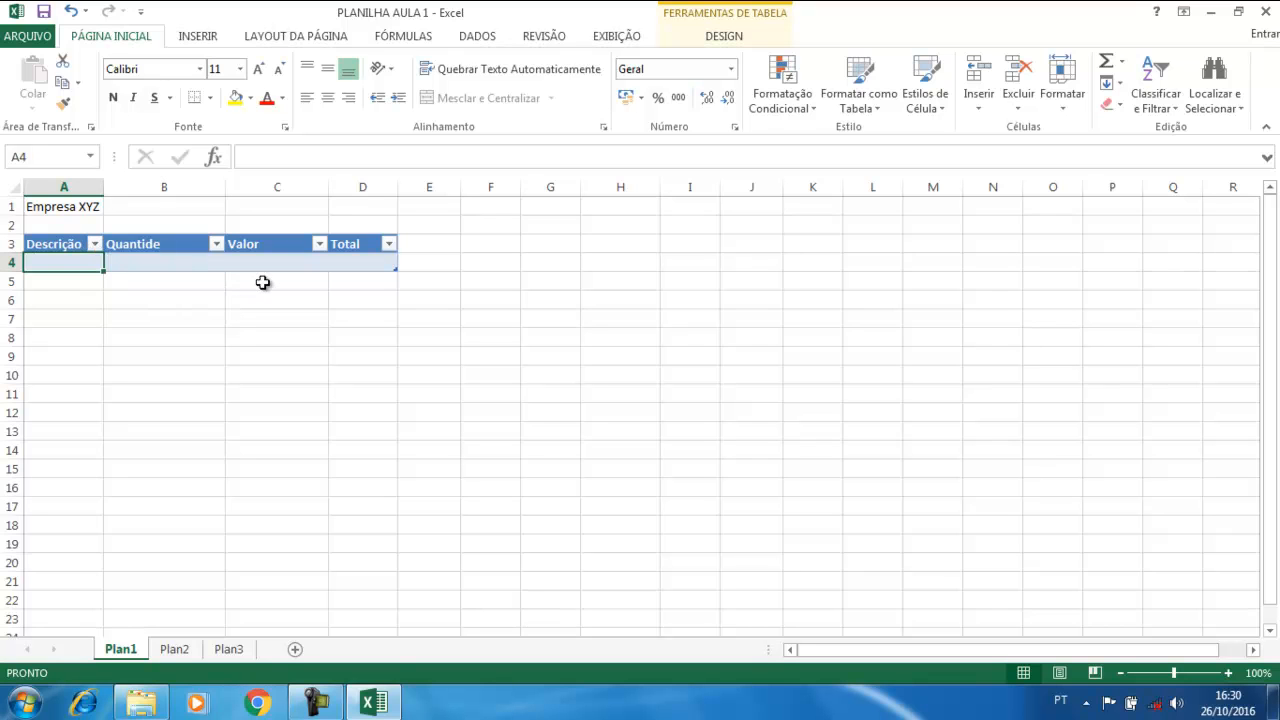
# Enter Arroz, quantity 10 and value 8 in the table's first row, then start the Total formula
pyautogui.click(305, 361)
pyautogui.write('A')
pyautogui.press('Escape')
pyautogui.click(65, 259)
pyautogui.write('Arroz')
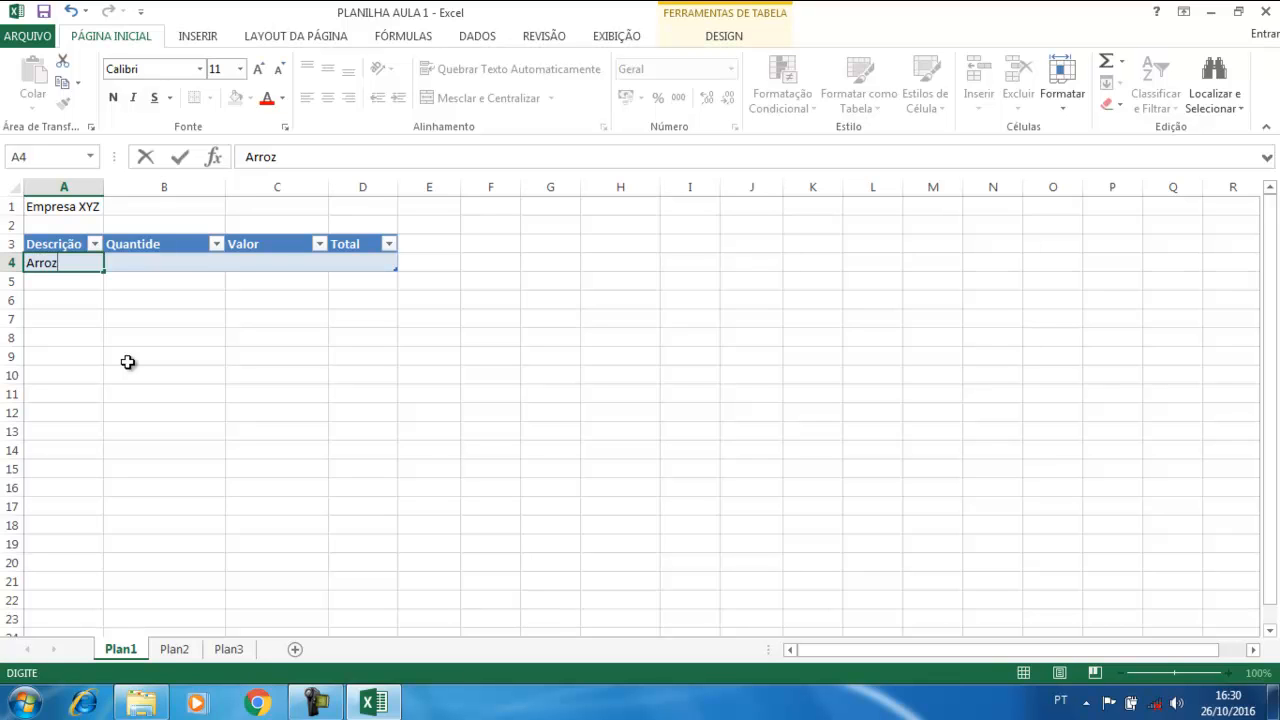
pyautogui.press('Tab')
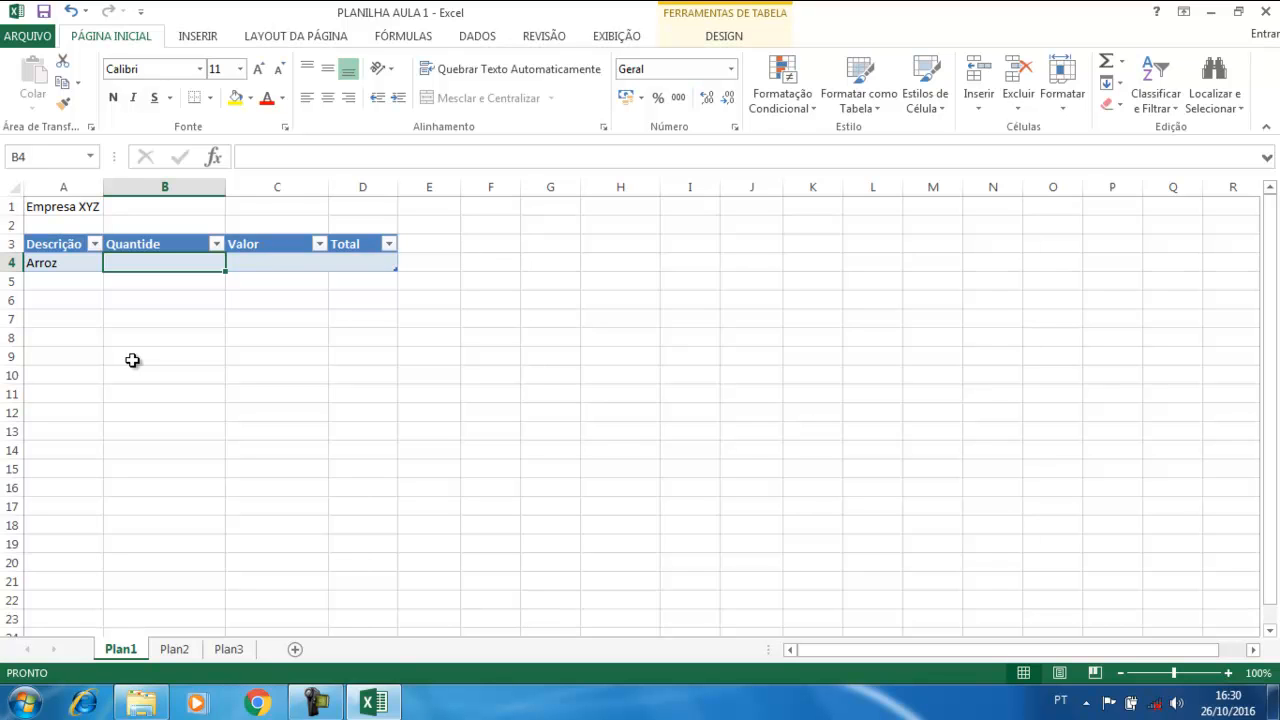
pyautogui.write('10')
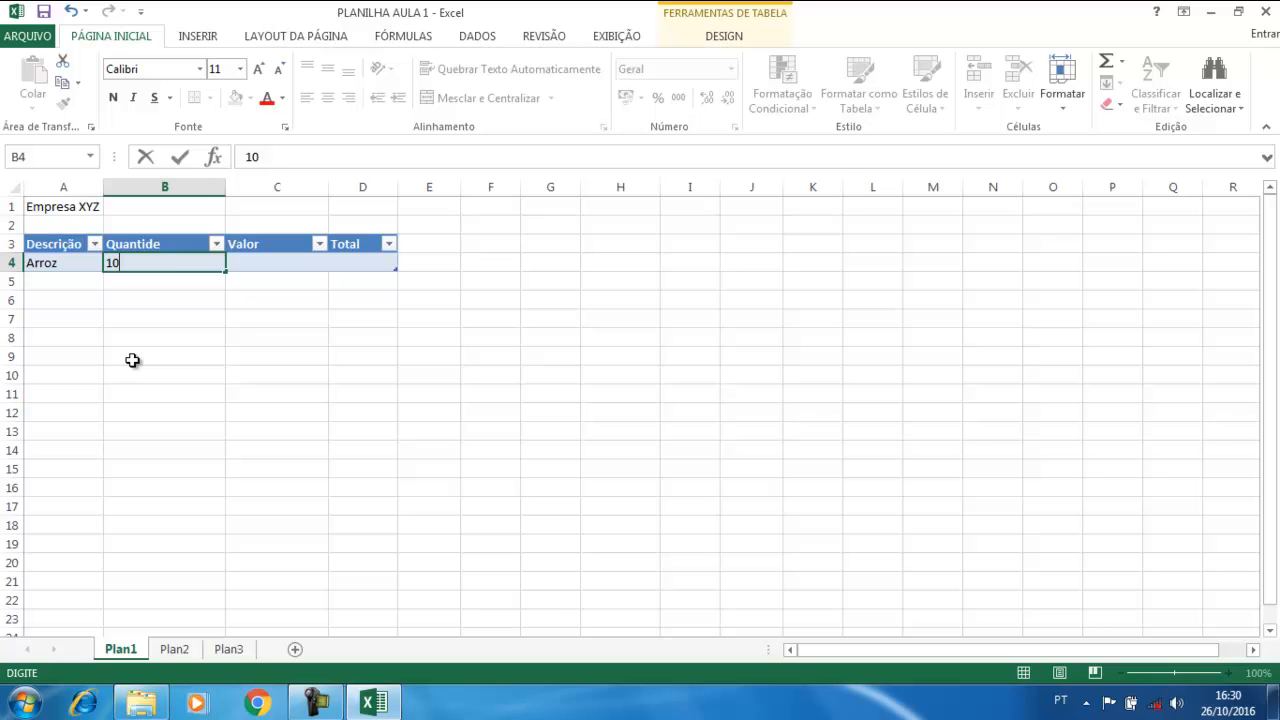
pyautogui.press('Tab')
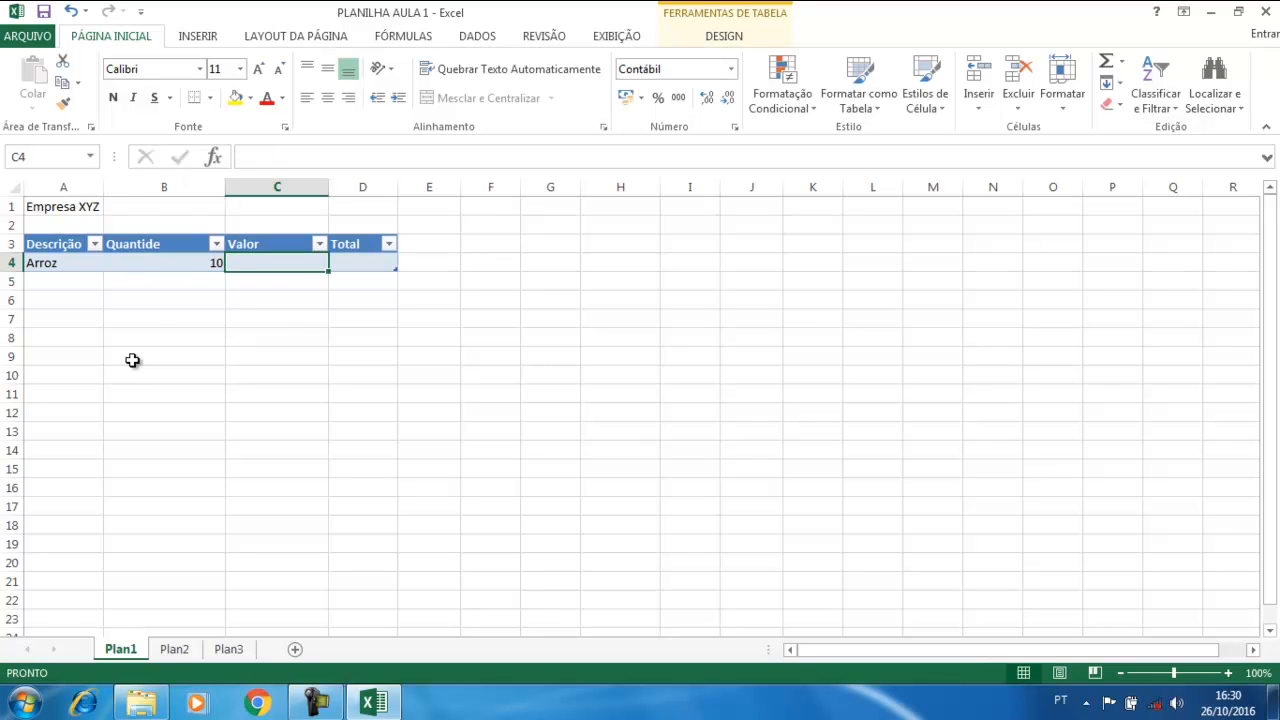
pyautogui.write('8')
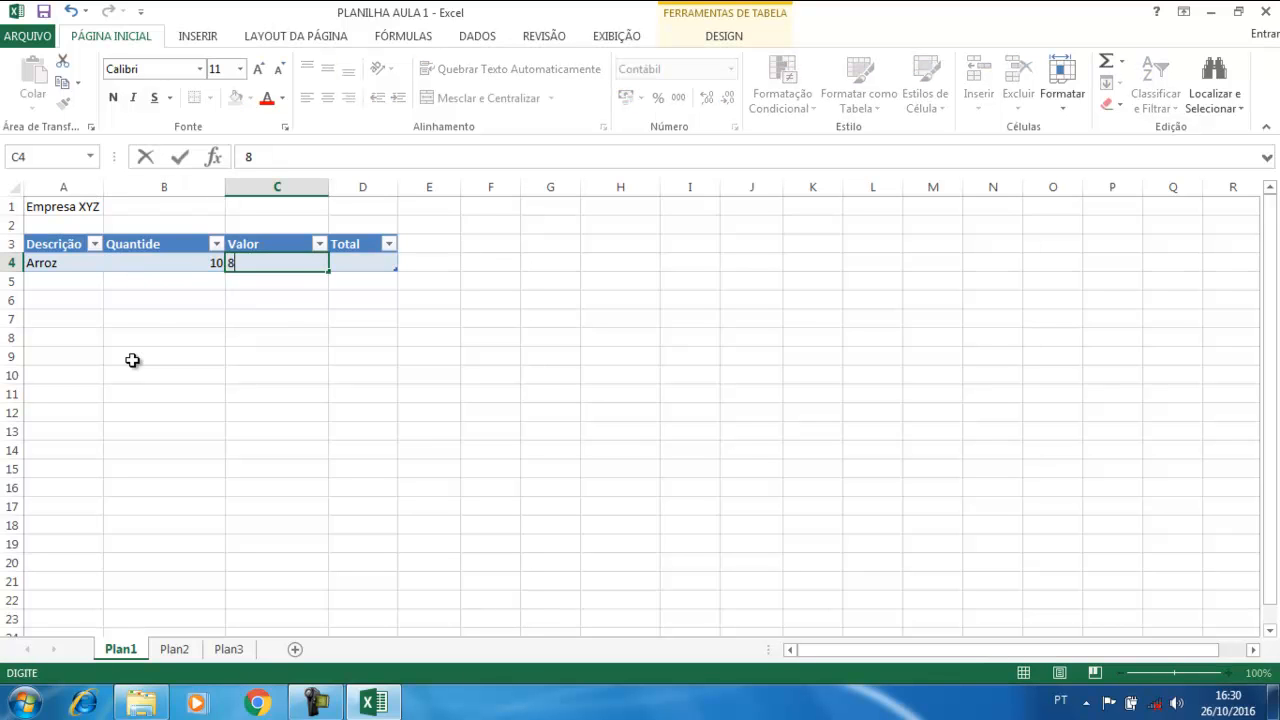
pyautogui.press('Tab')
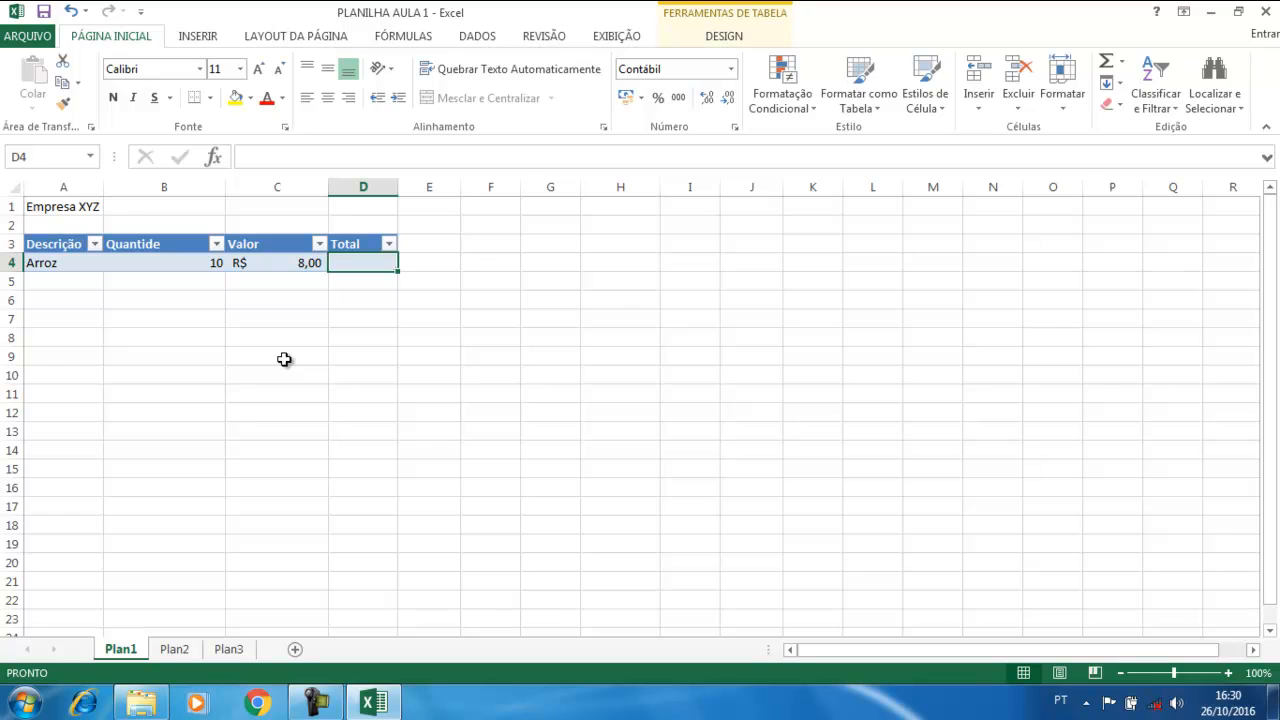
pyautogui.write('=')
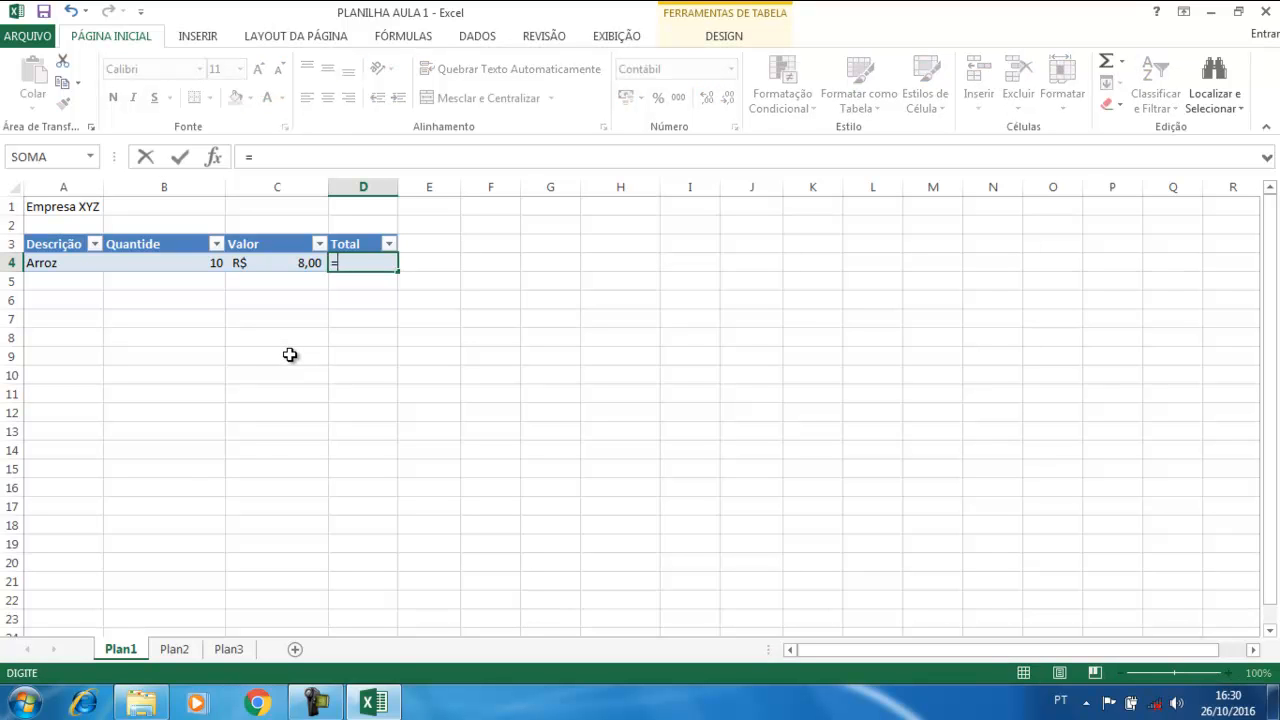
# Complete the D4 formula as =[Quantide]*[Valor], giving R$ 80,00
pyautogui.click(161, 262)
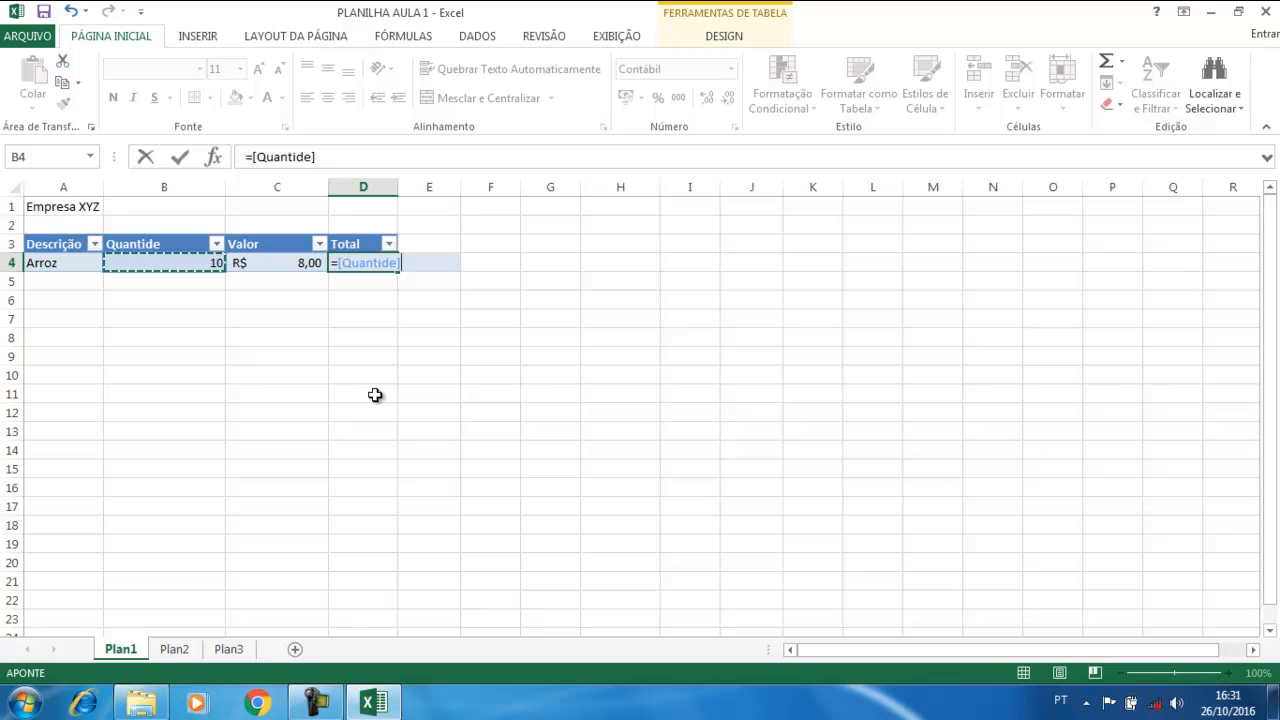
pyautogui.write('*')
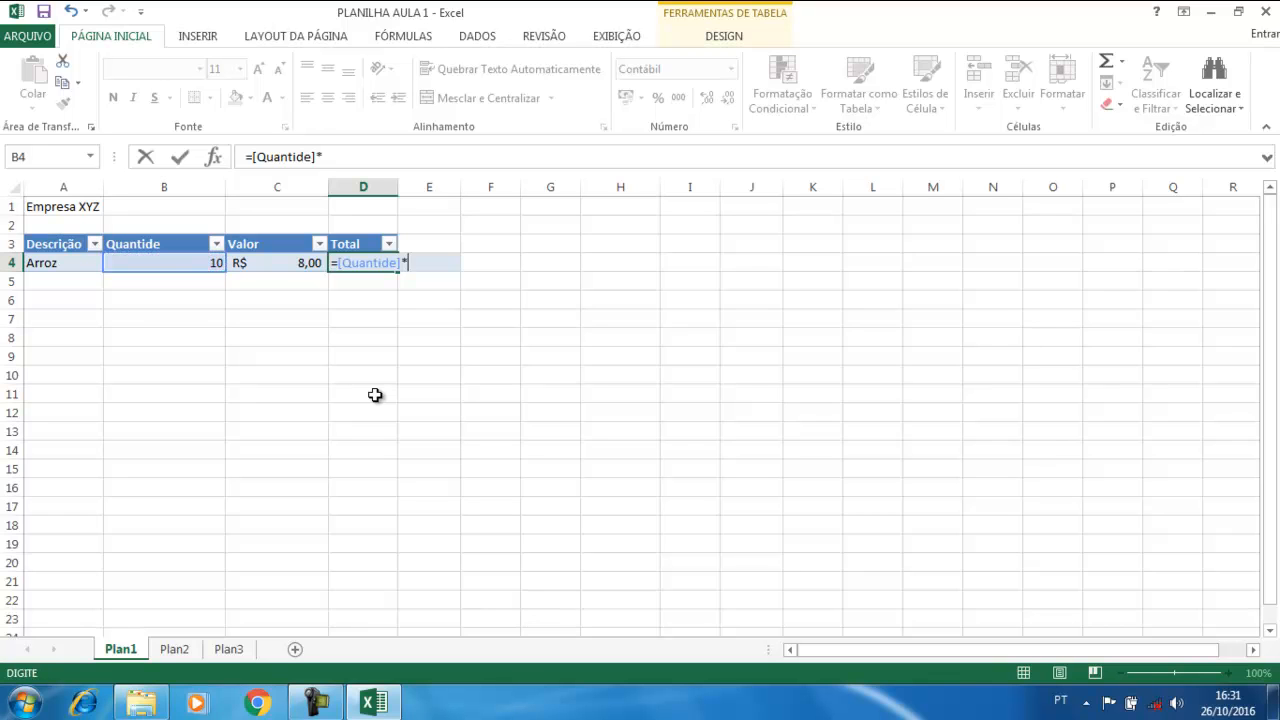
pyautogui.click(277, 262)
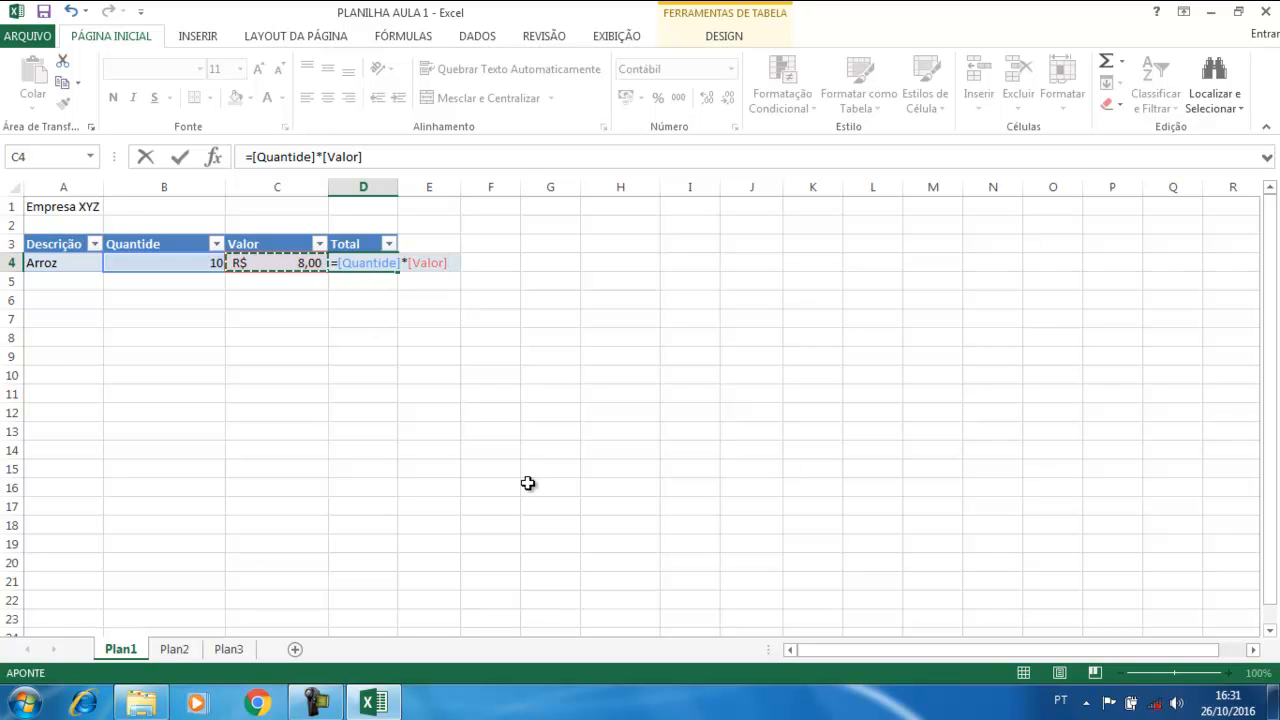
pyautogui.press('Return')
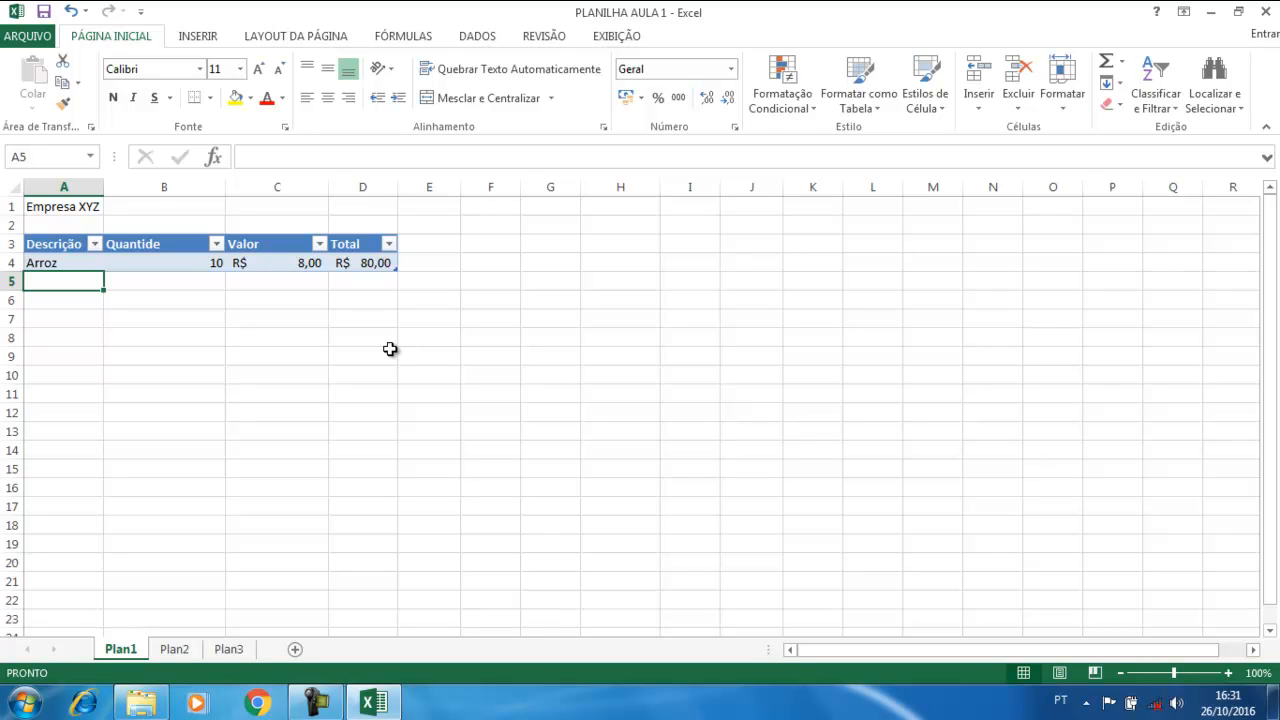
# Change the Arroz quantity in B4 to 3
pyautogui.click(212, 268)
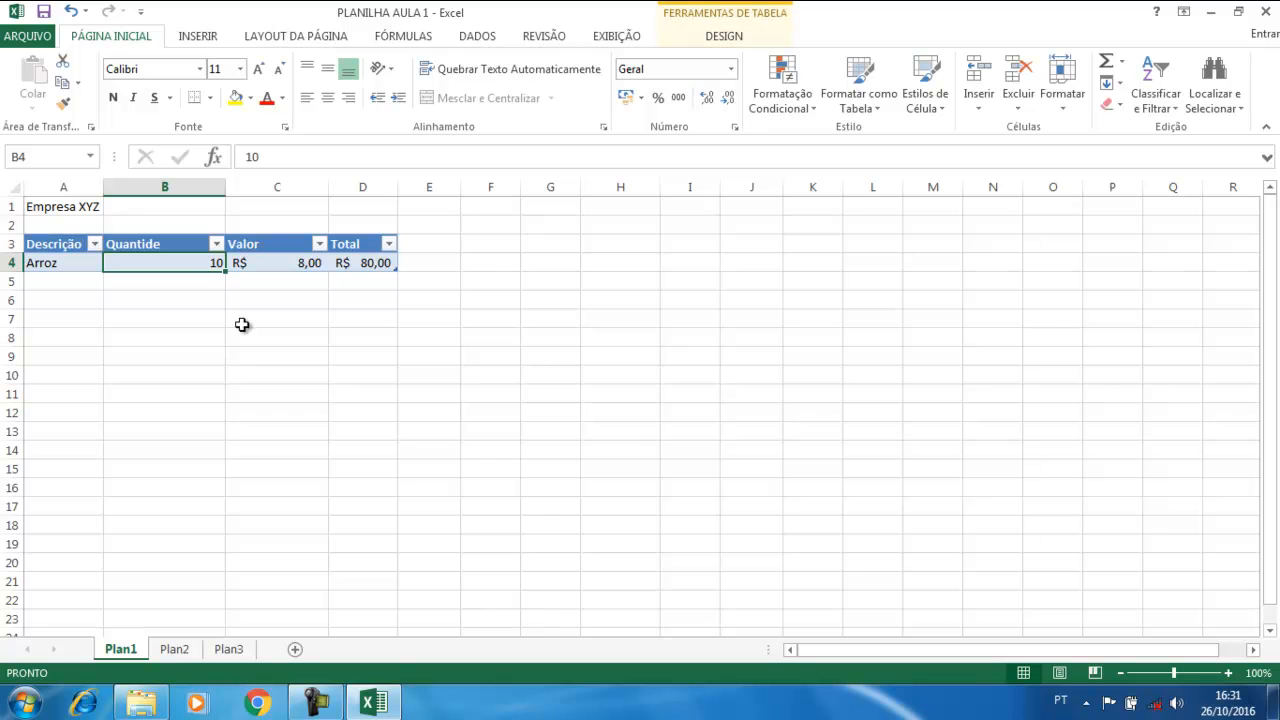
pyautogui.write('3')
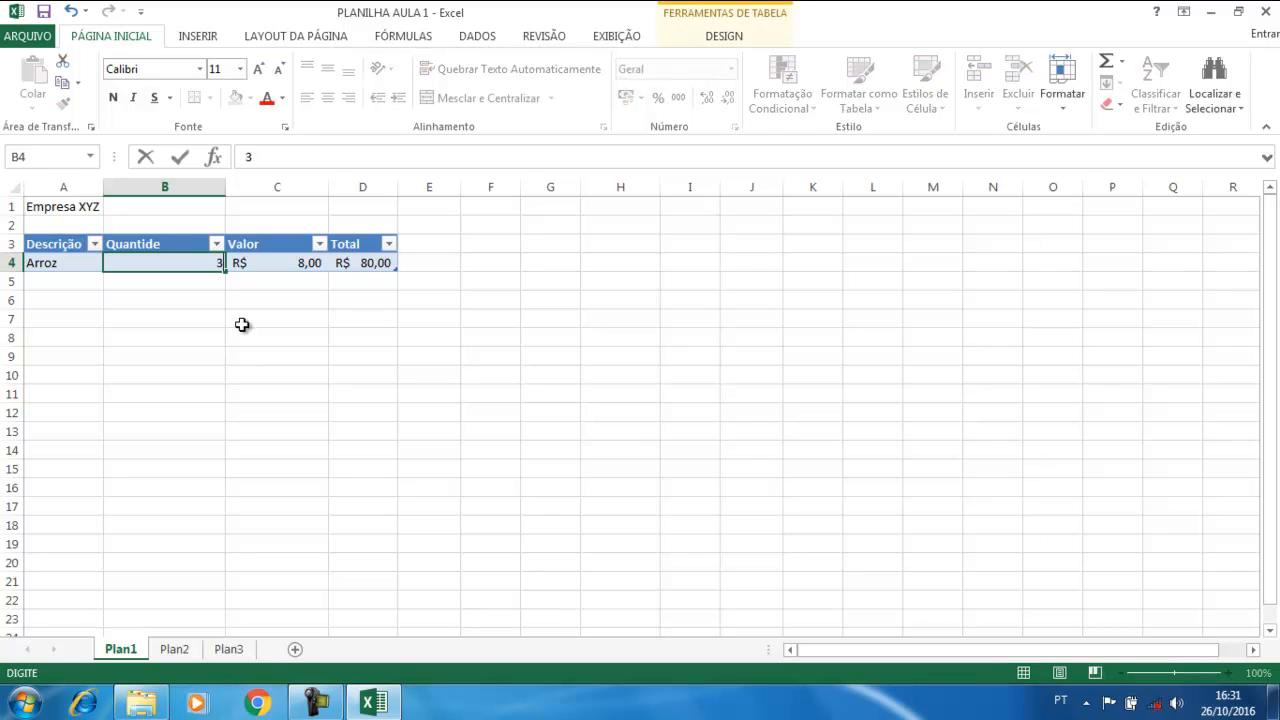
pyautogui.press('Return')
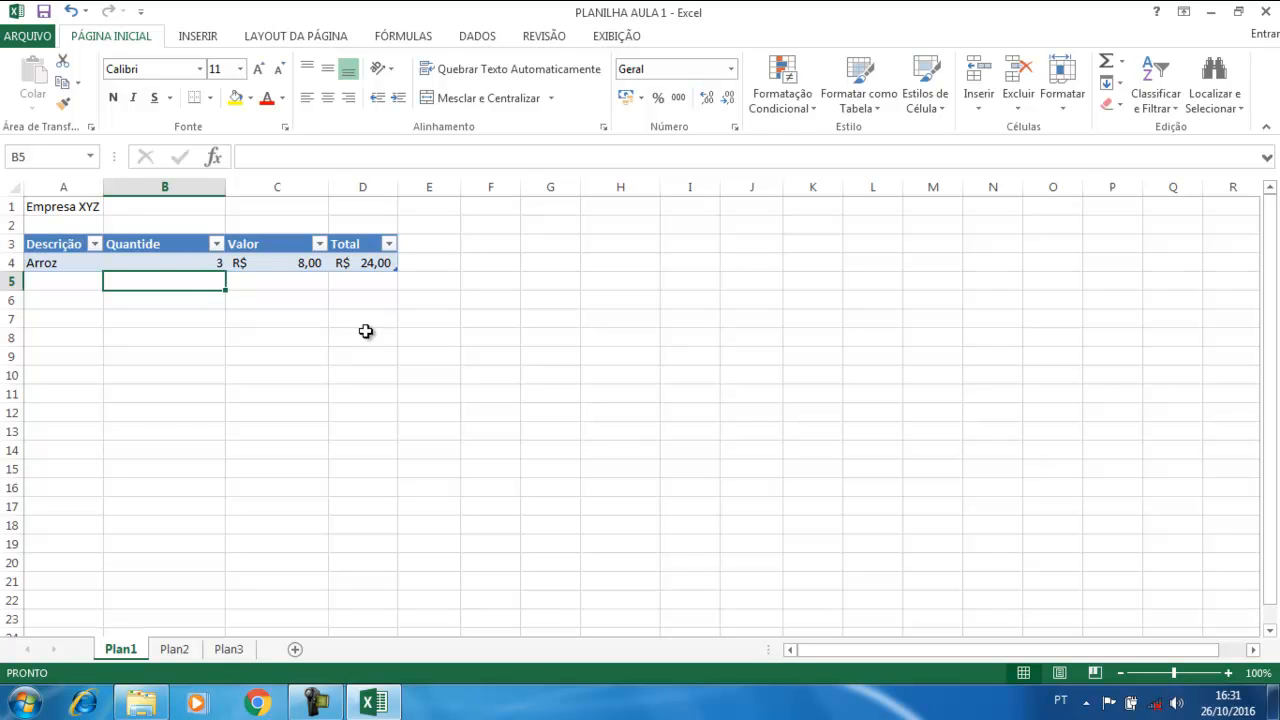
# Add a new table row and compare its Total formula with D4's
pyautogui.click(372, 262)
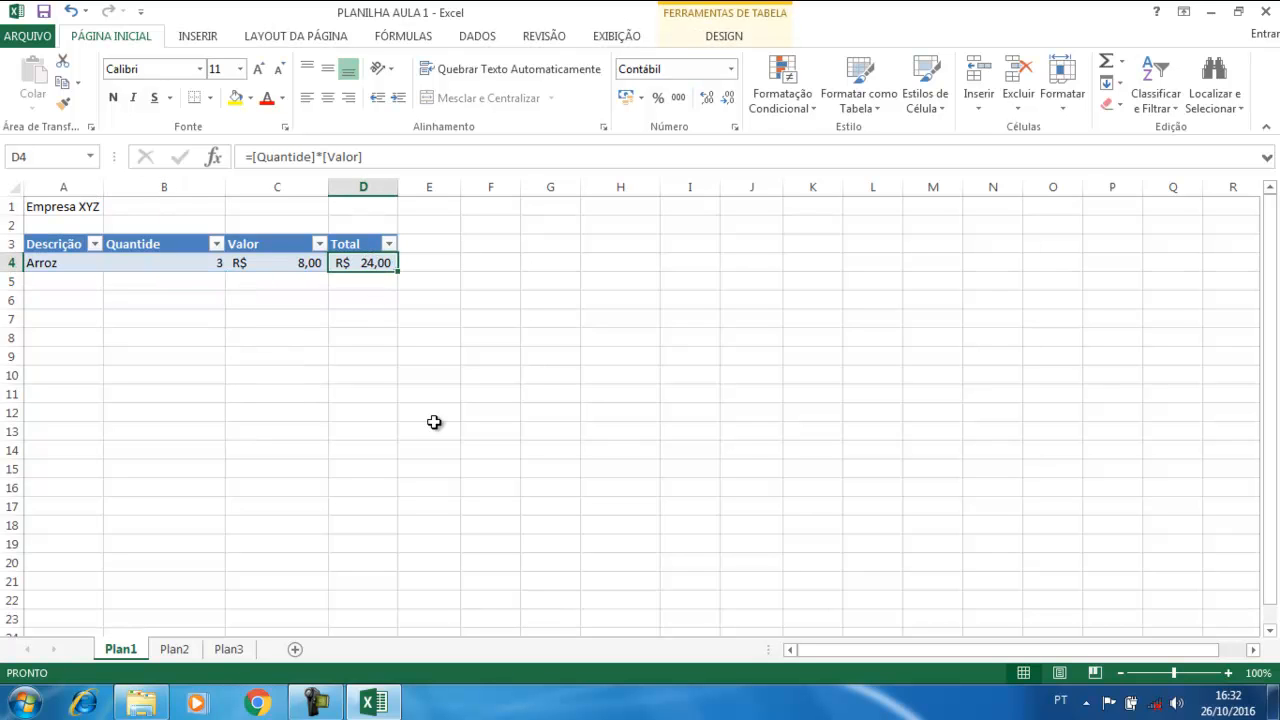
pyautogui.press('Tab')
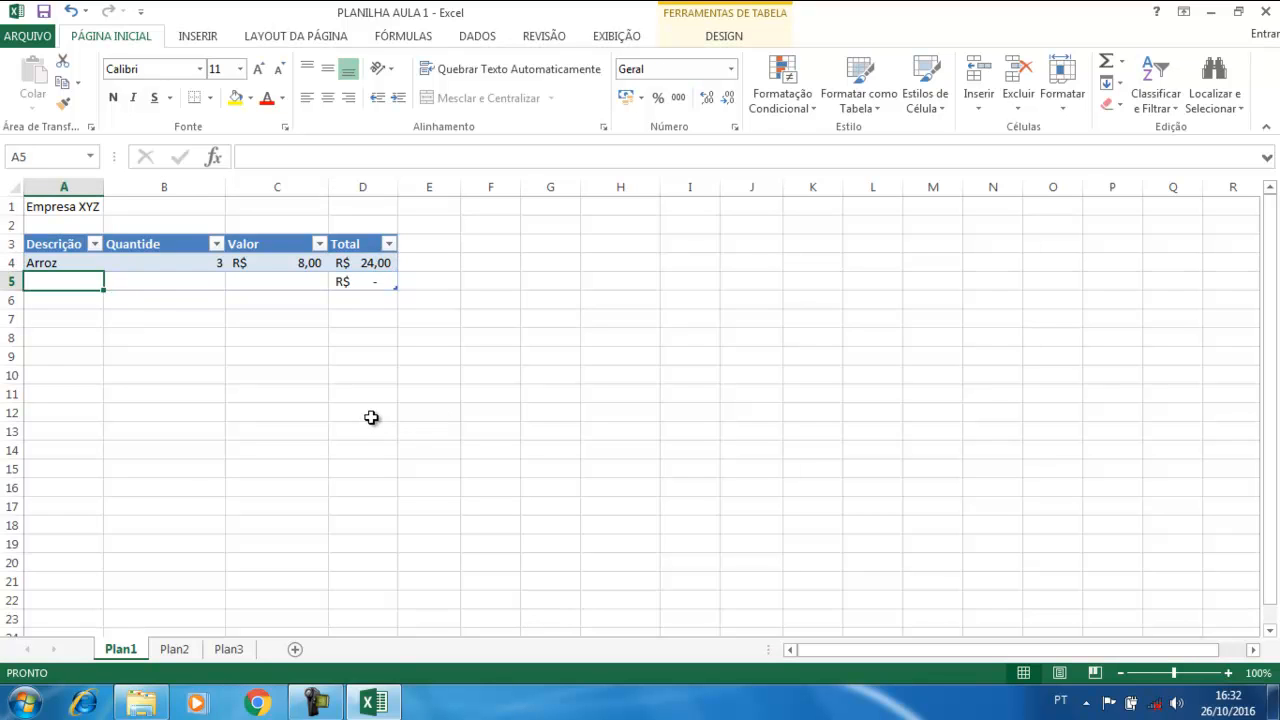
pyautogui.click(358, 282)
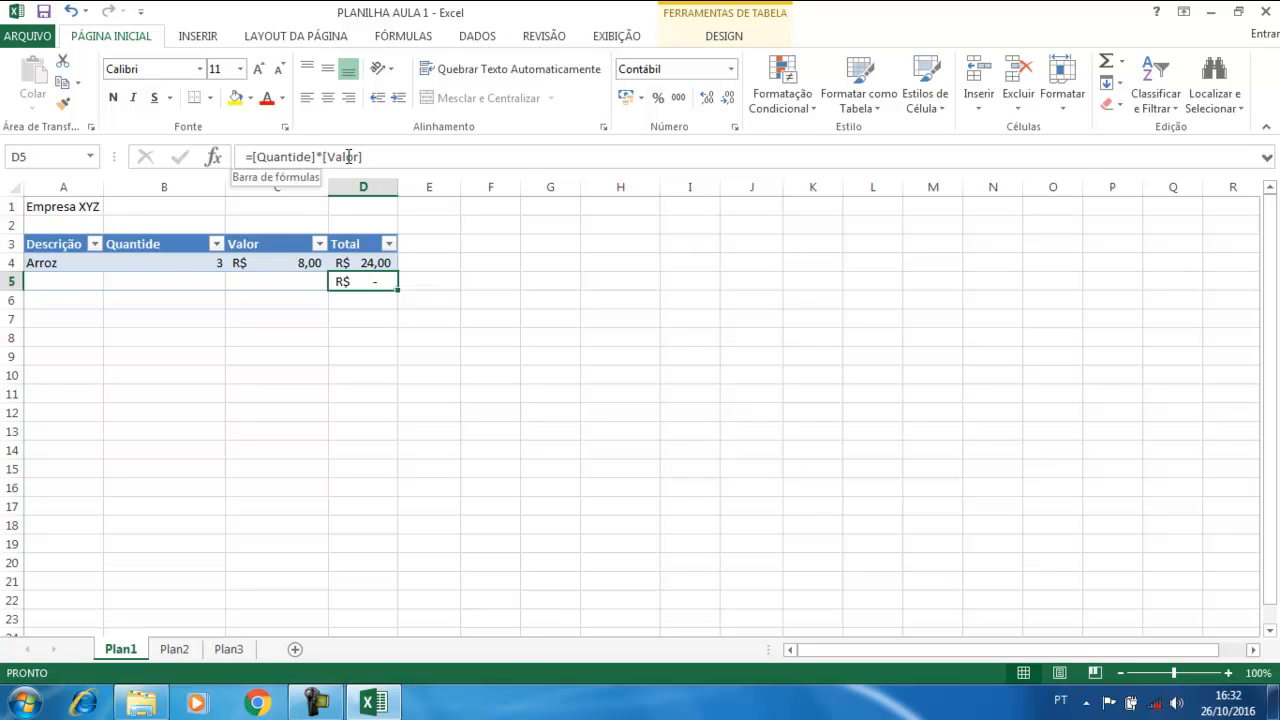
pyautogui.click(366, 263)
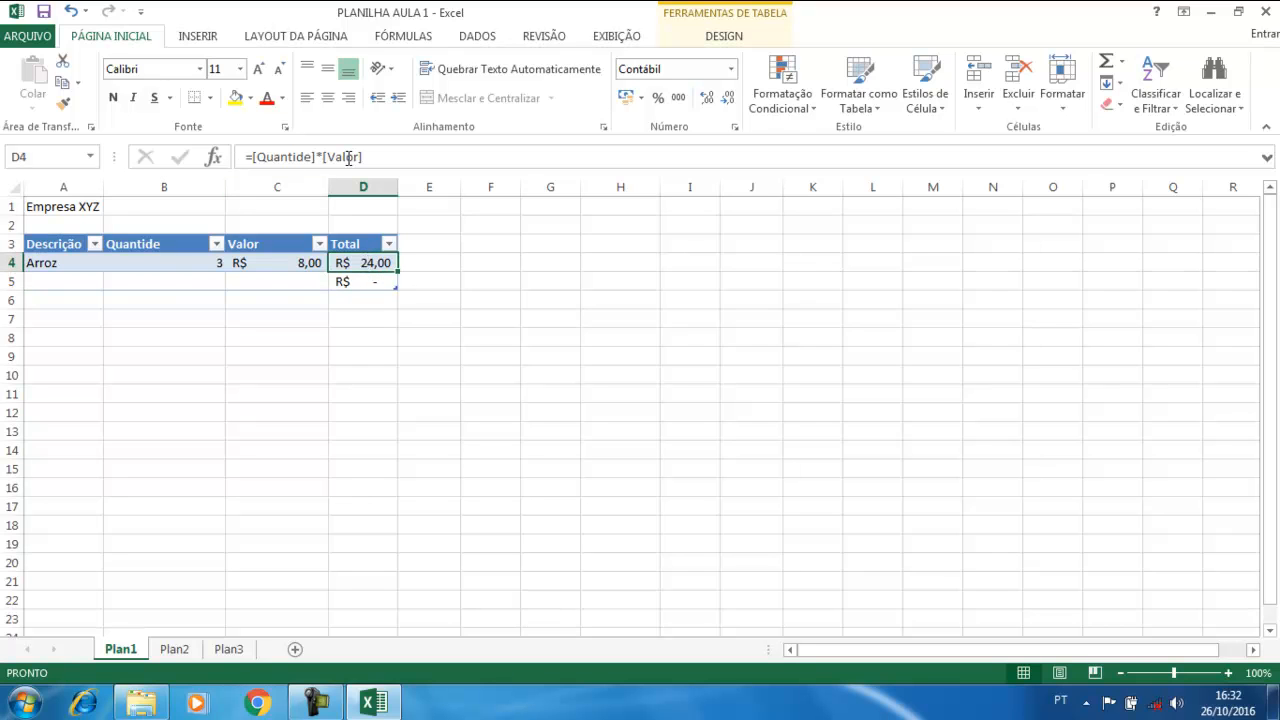
pyautogui.click(366, 281)
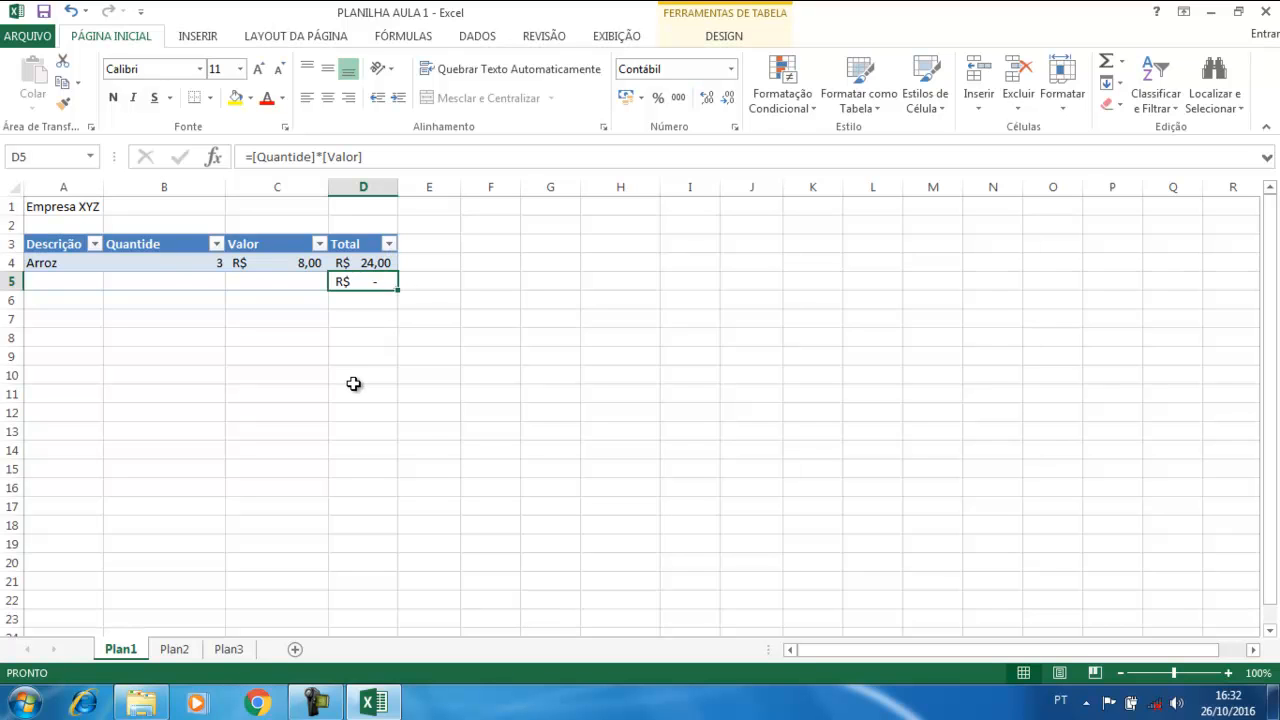
pyautogui.click(365, 266)
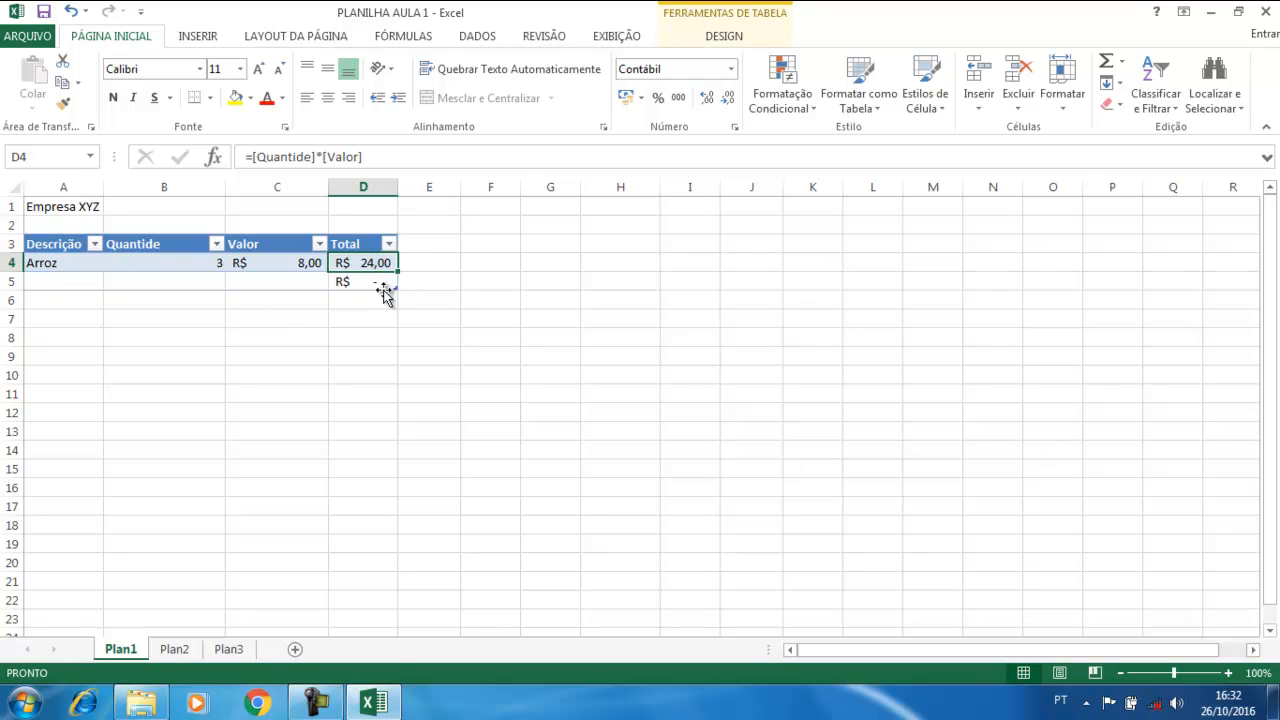
# Fill row 5 with Feijão, quantity 90 at 9, totalling R$ 810,00, and add another row
pyautogui.click(80, 290)
pyautogui.click(72, 281)
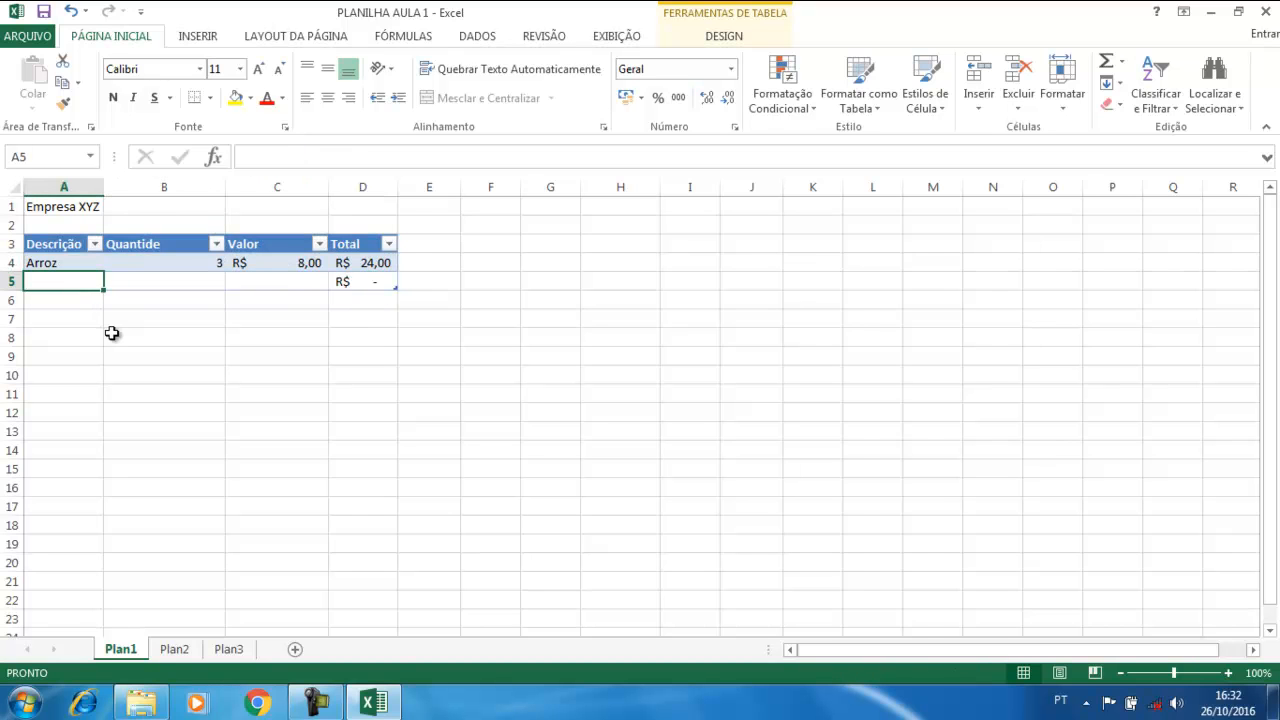
pyautogui.write('Feijão')
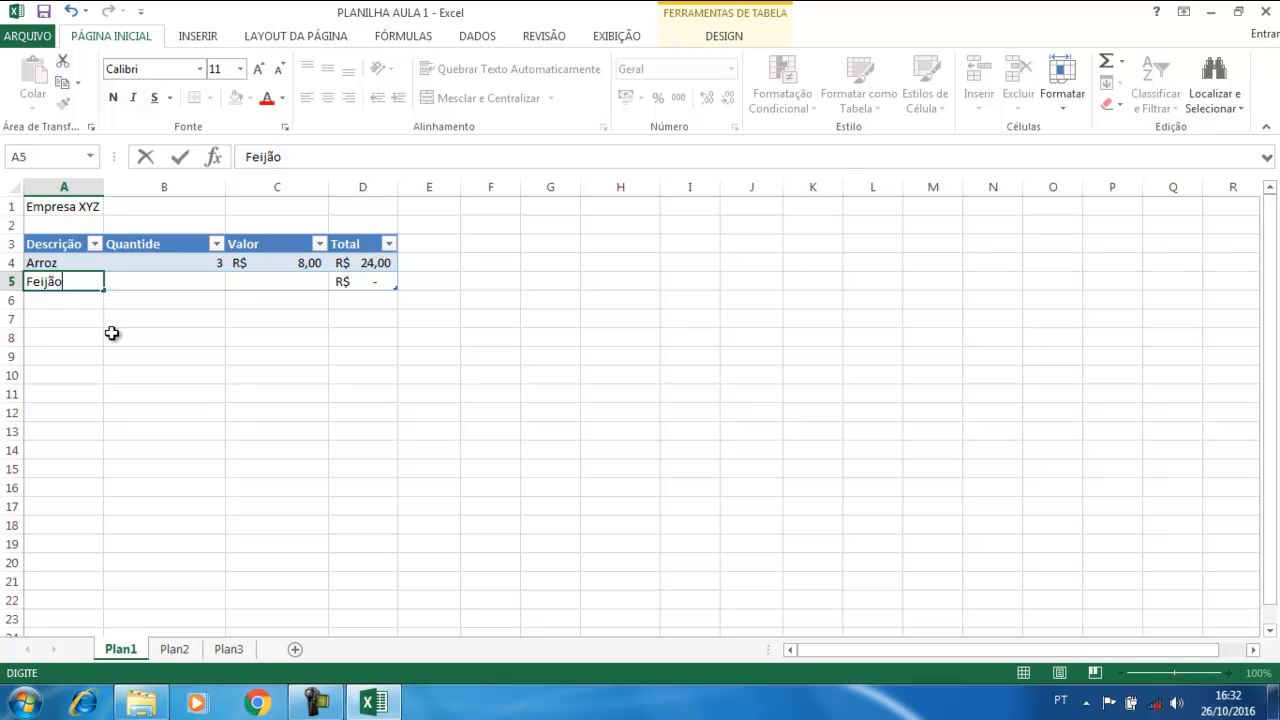
pyautogui.press('Tab')
pyautogui.write('90')
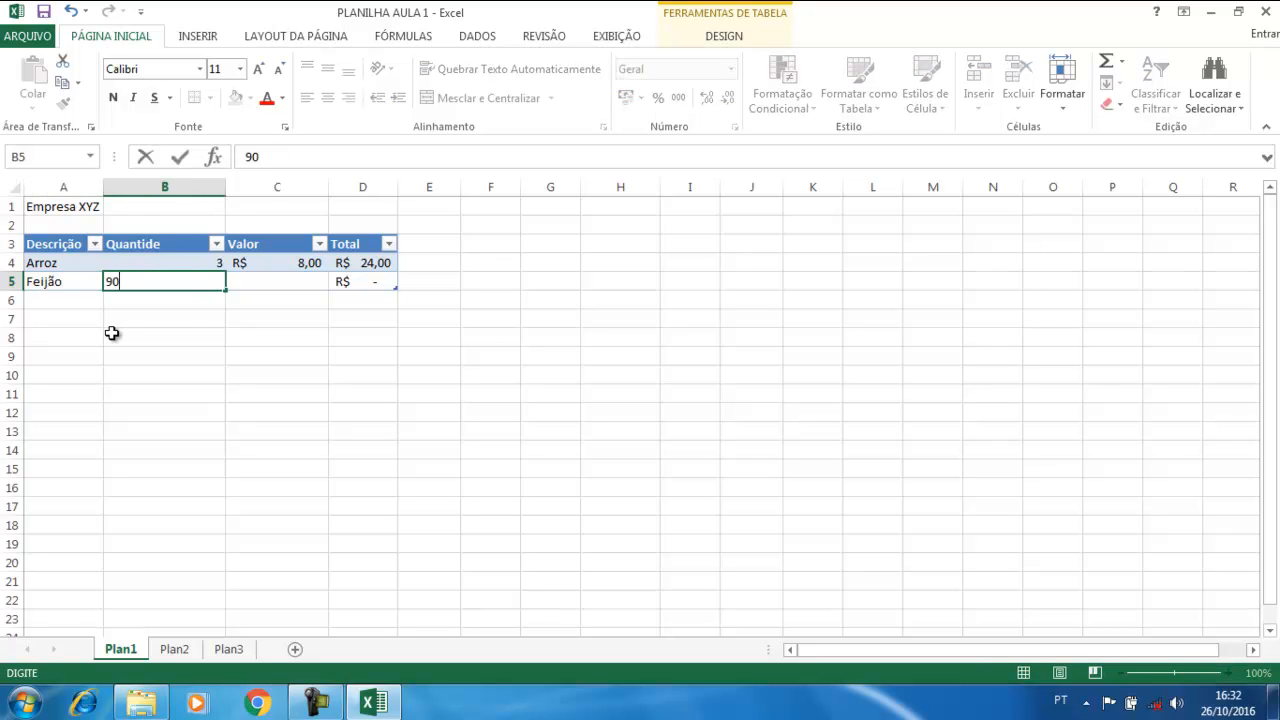
pyautogui.press('Tab')
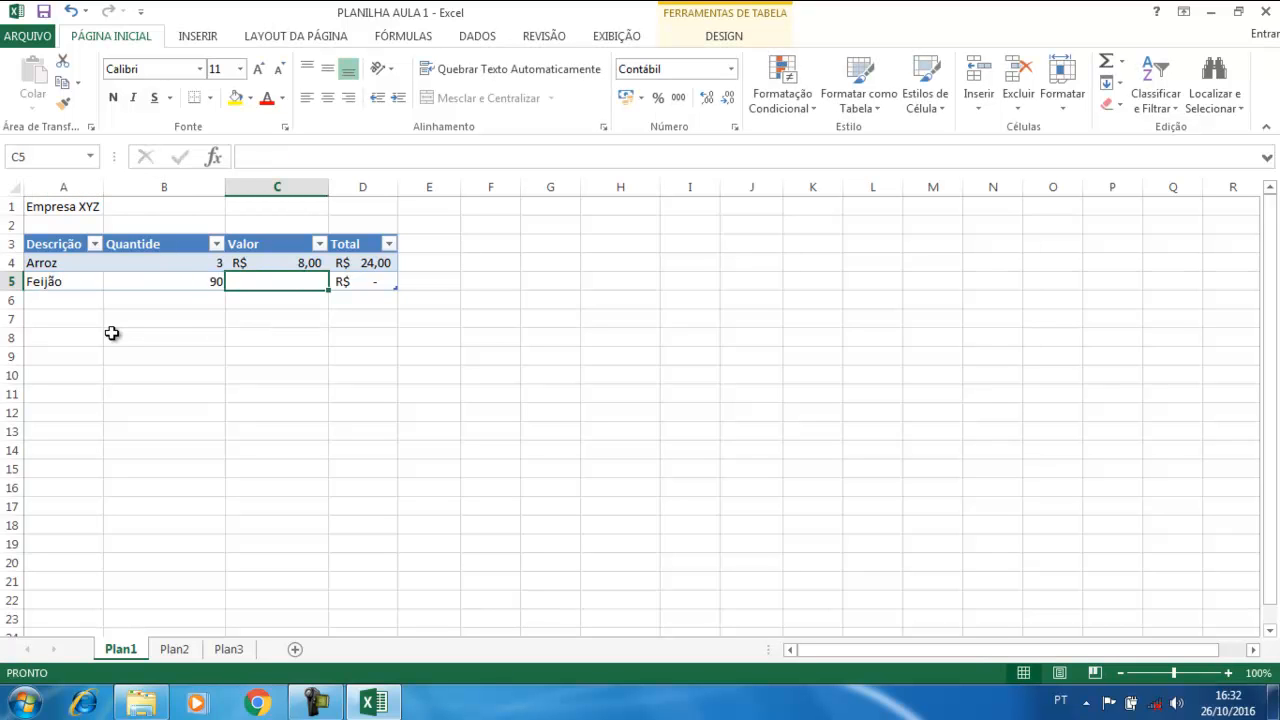
pyautogui.write('9')
pyautogui.press('Tab')
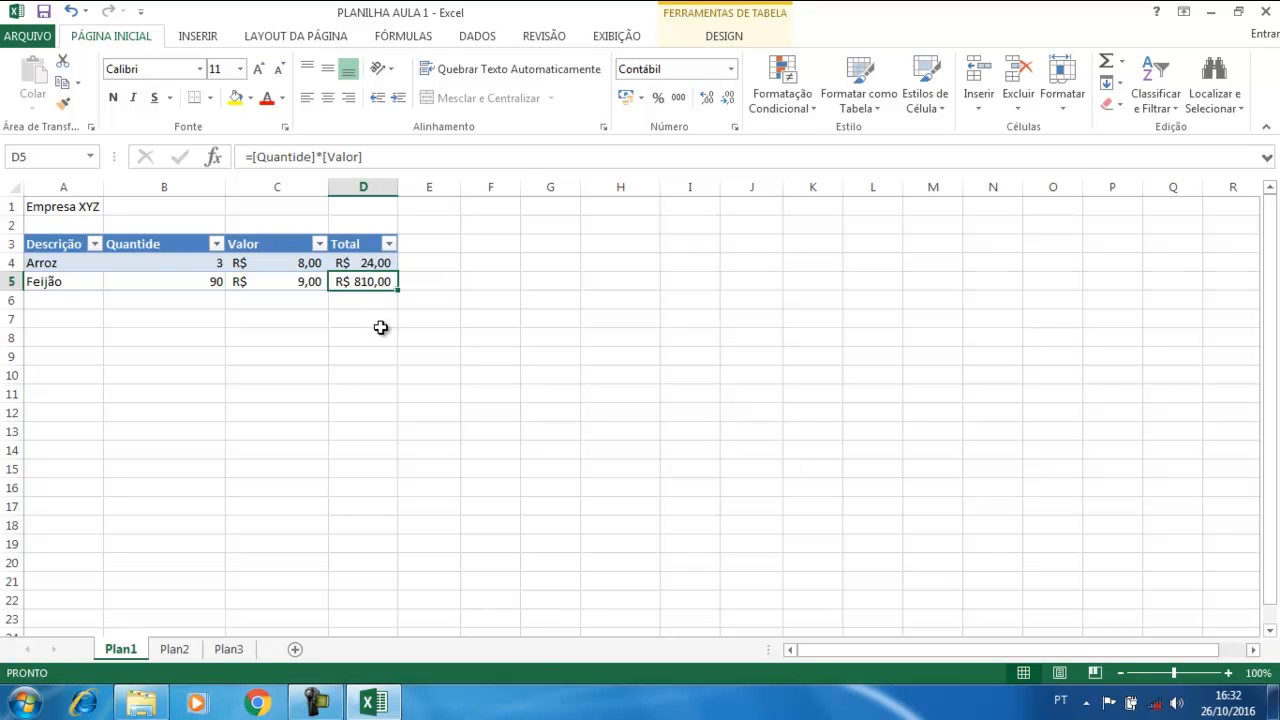
pyautogui.press('Tab')
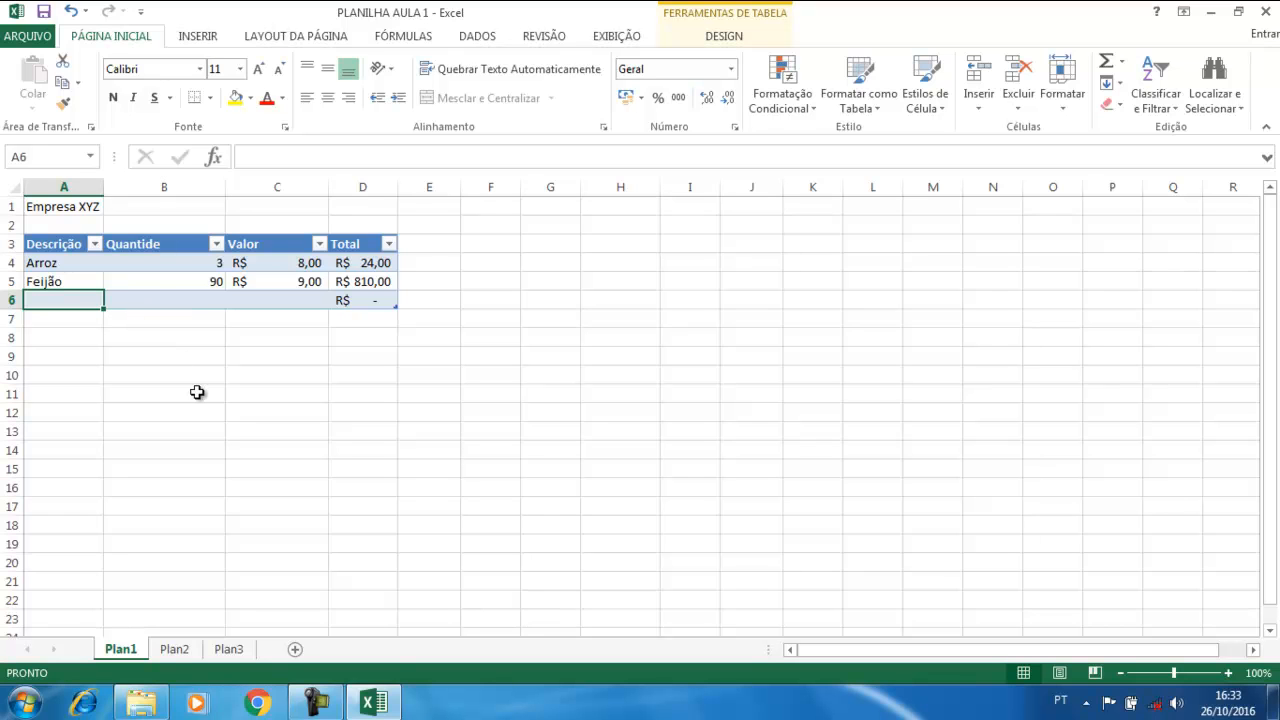
# Enter Óleo with quantity 9 at R$ 10,00 in row 6, then add rows 7 and 8
pyautogui.write('Óleo')
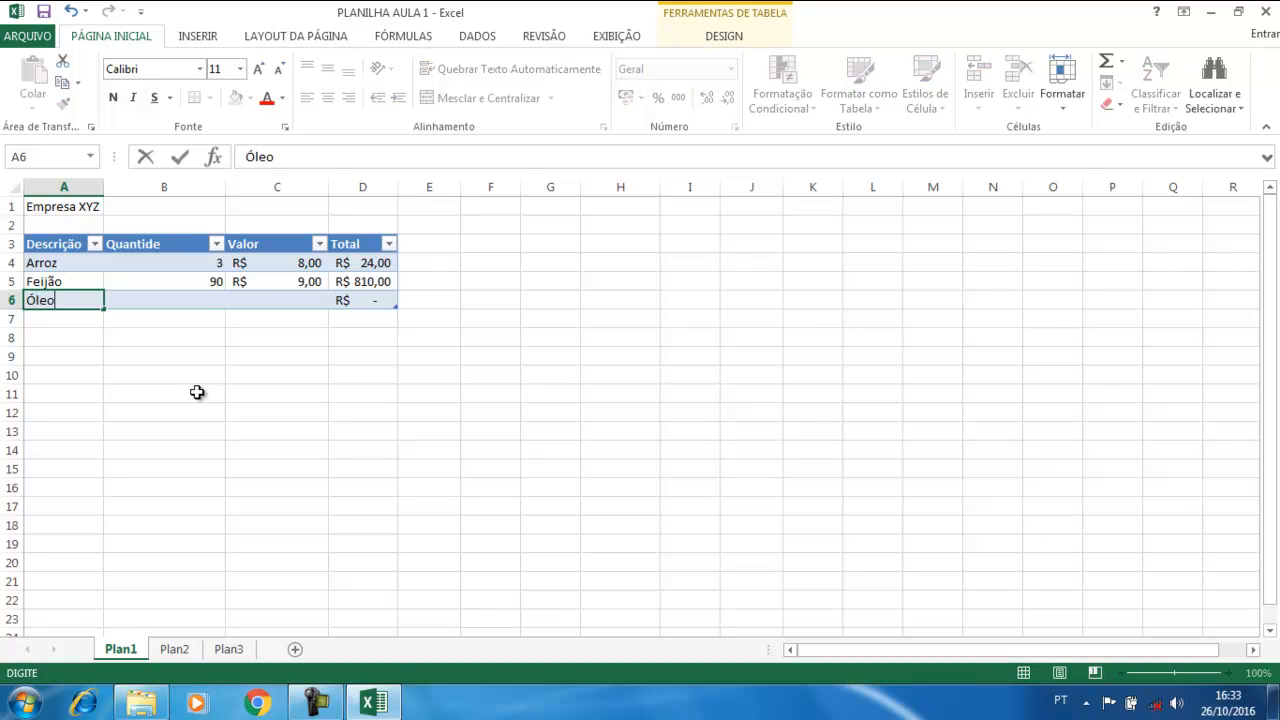
pyautogui.press('Tab')
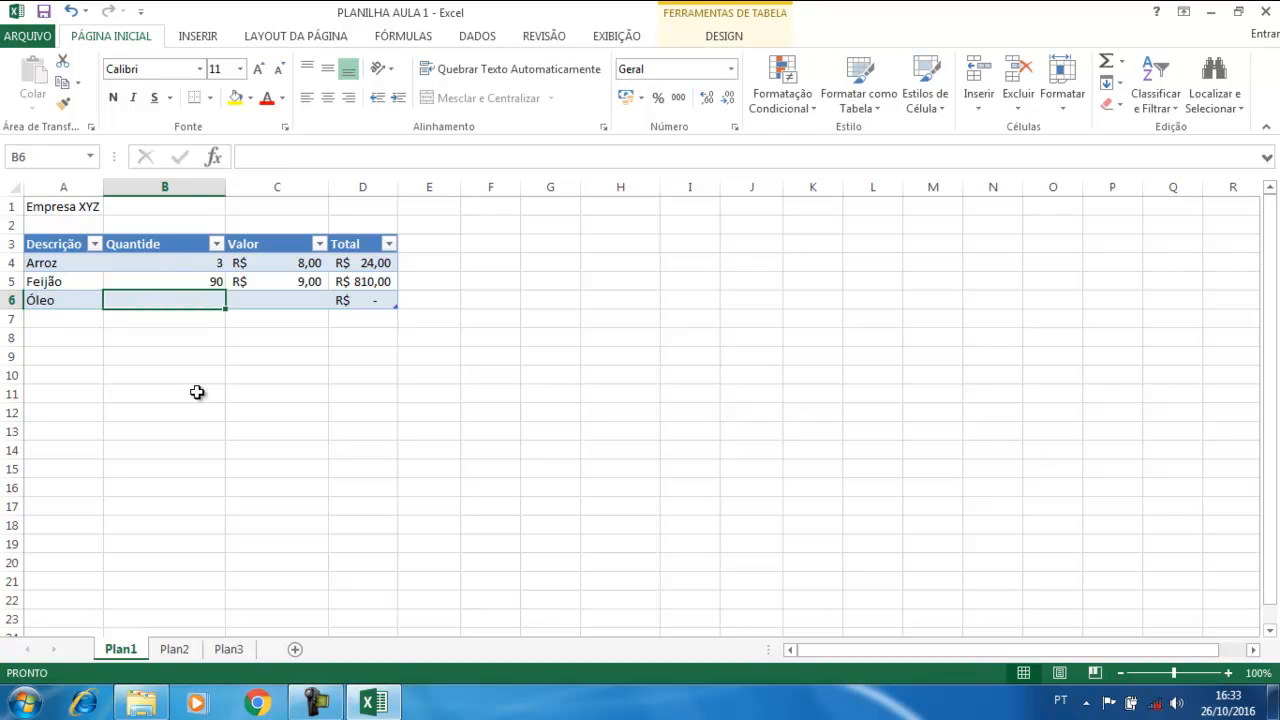
pyautogui.write('9')
pyautogui.press('Tab')
pyautogui.write('1')
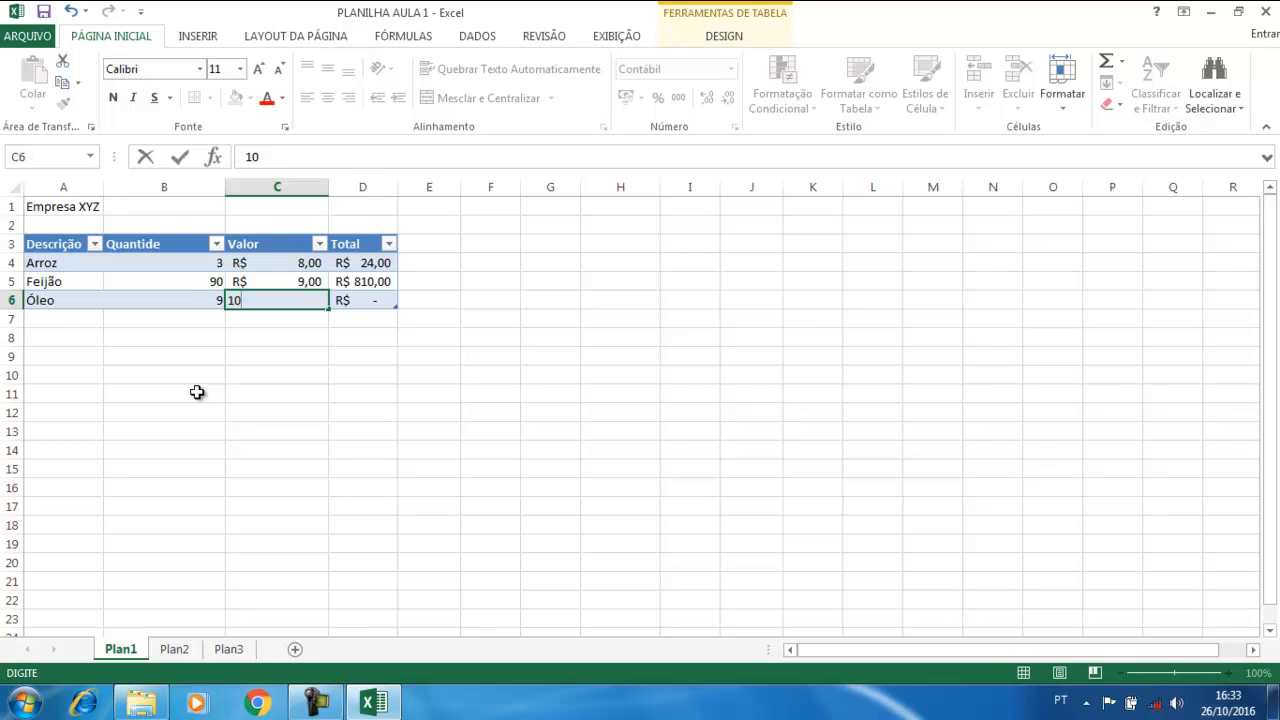
pyautogui.press('Tab')
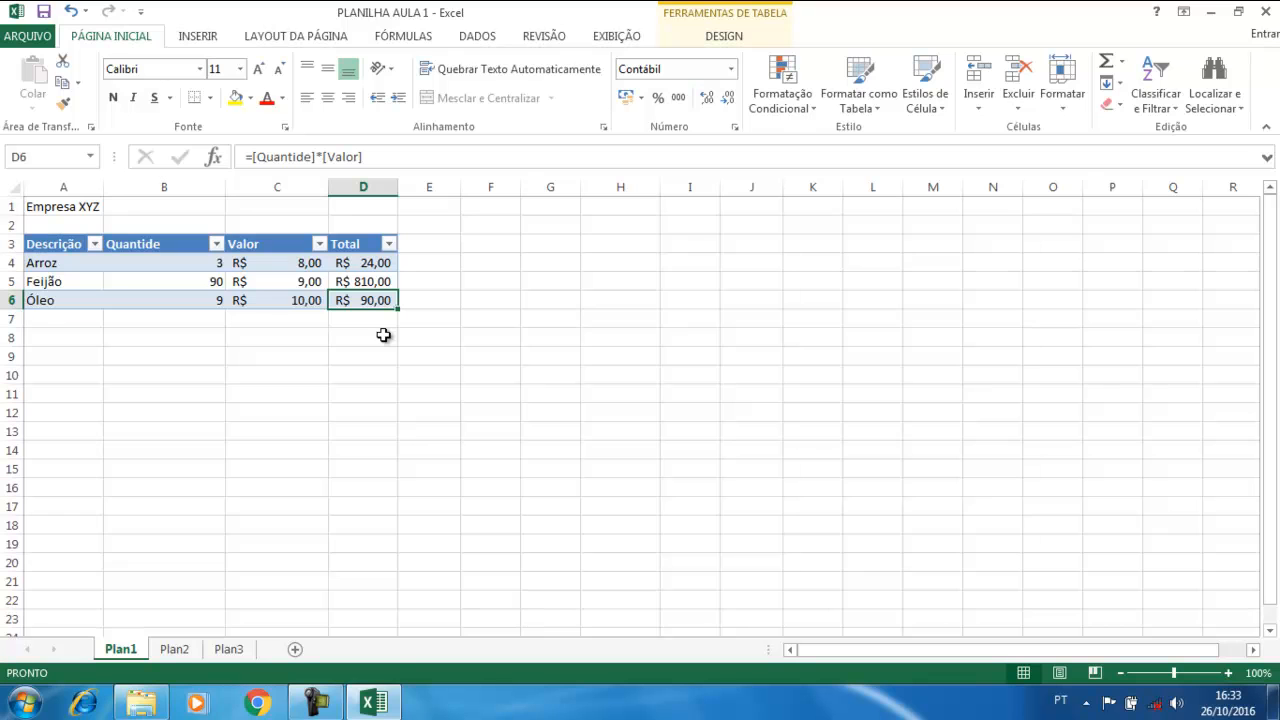
pyautogui.press('Tab')
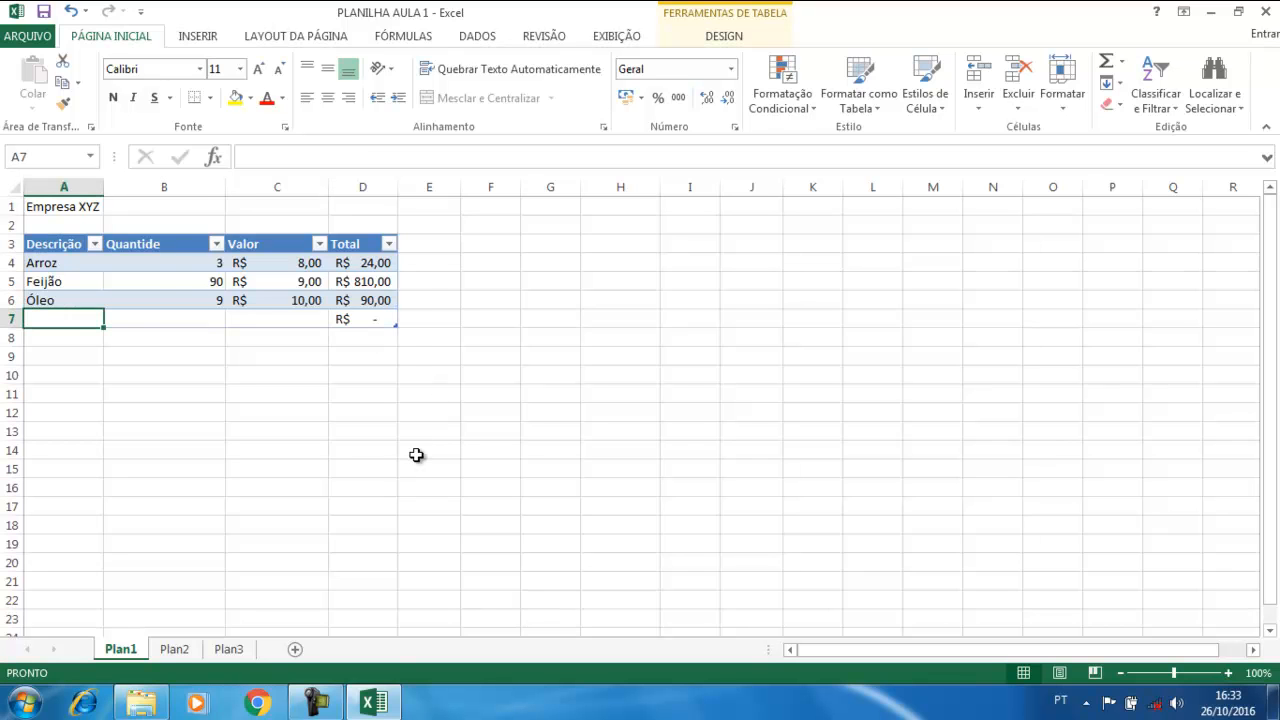
pyautogui.press('Tab')
pyautogui.press('Tab')
pyautogui.press('Tab')
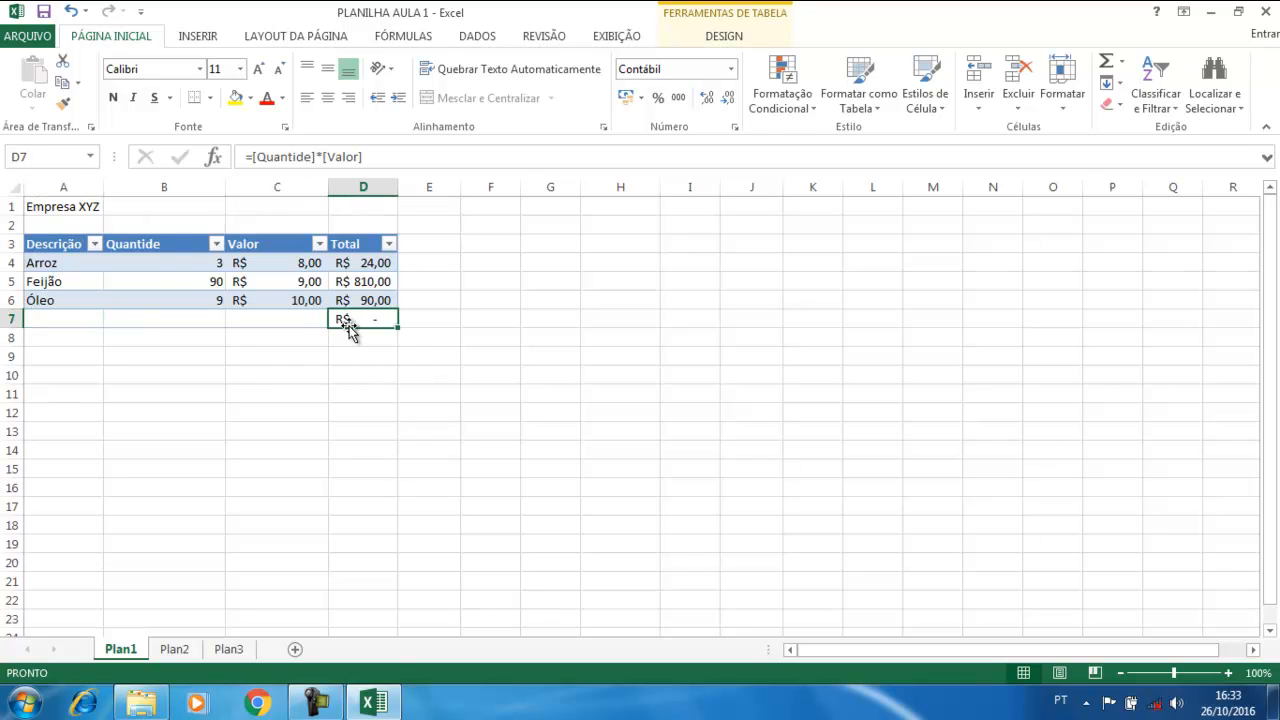
pyautogui.press('Tab')
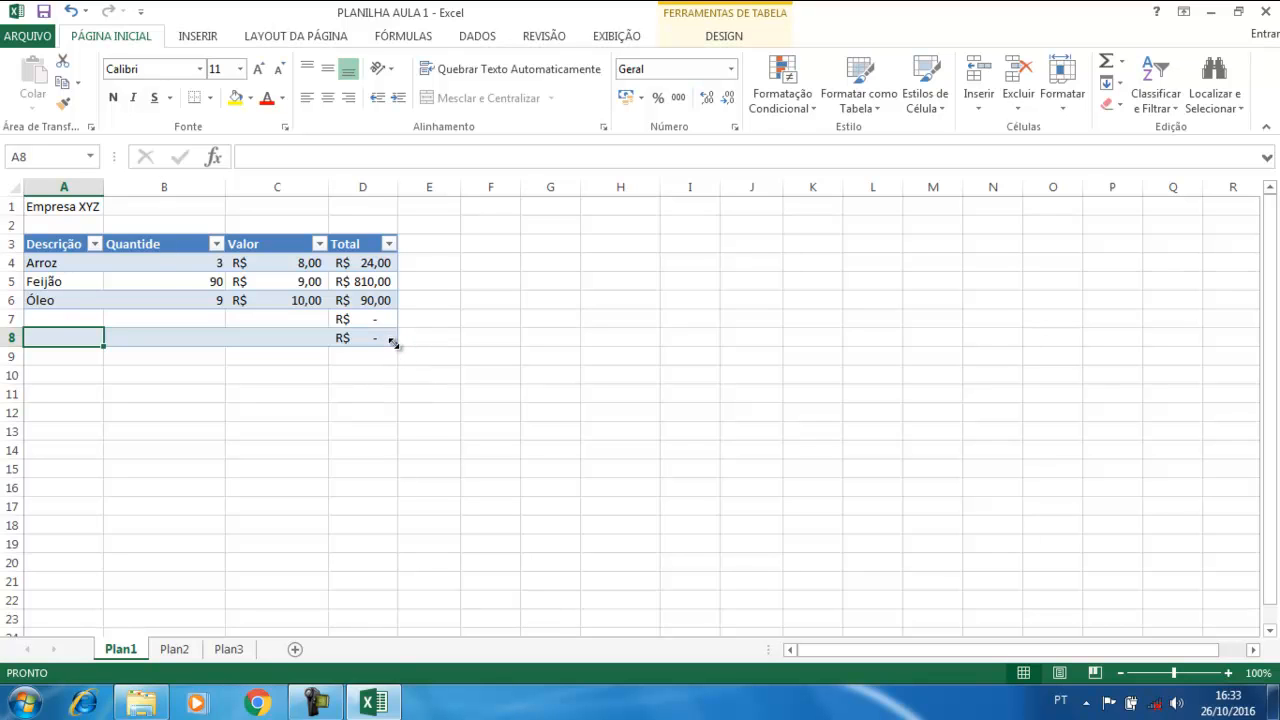
# Extend the table to row 18 and enter test item fgfg, 4 and 6 in row 12
pyautogui.moveTo(392, 342); pyautogui.dragTo(364, 543)
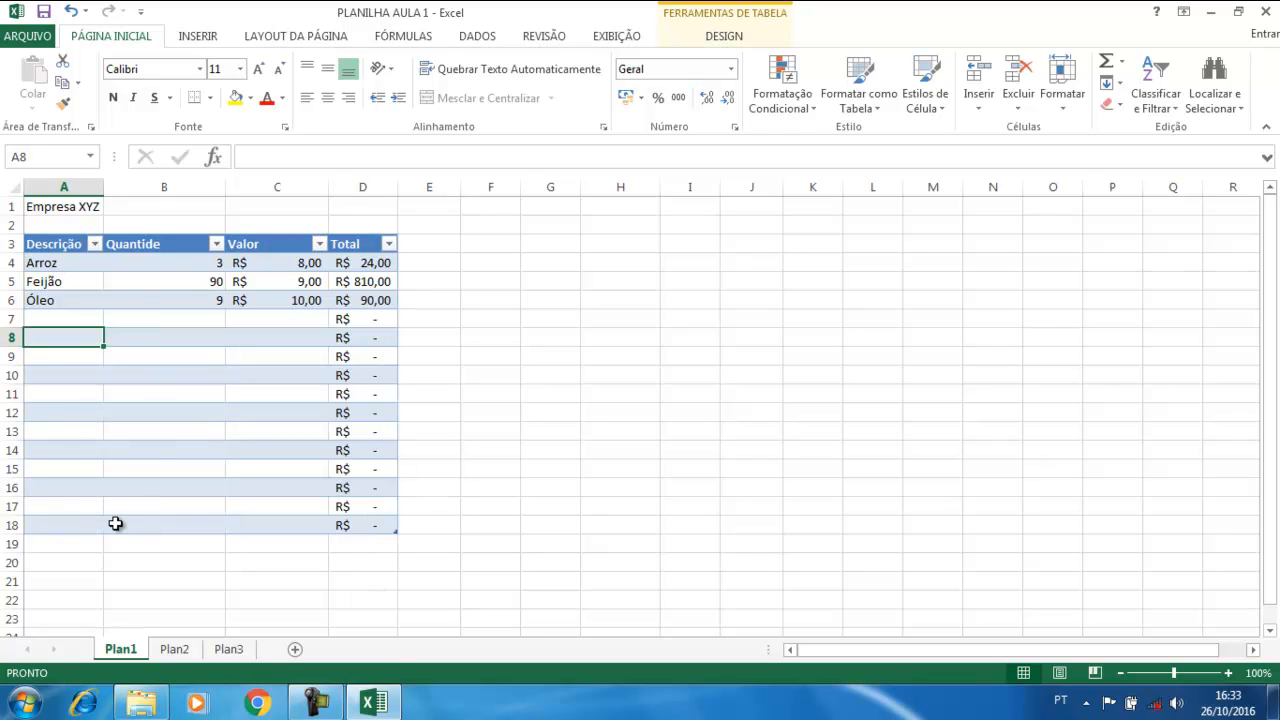
pyautogui.click(70, 408)
pyautogui.write('fgfg')
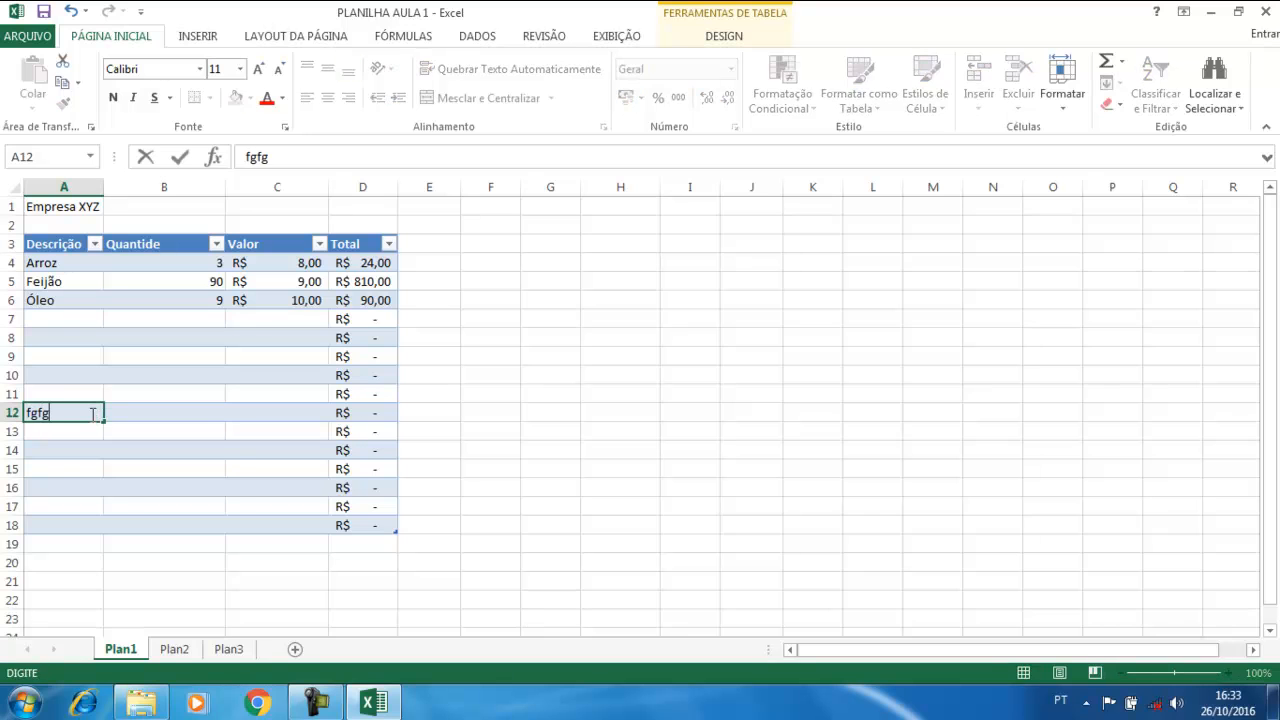
pyautogui.press('Tab')
pyautogui.write('4')
pyautogui.press('Tab')
pyautogui.write('6')
pyautogui.press('Tab')
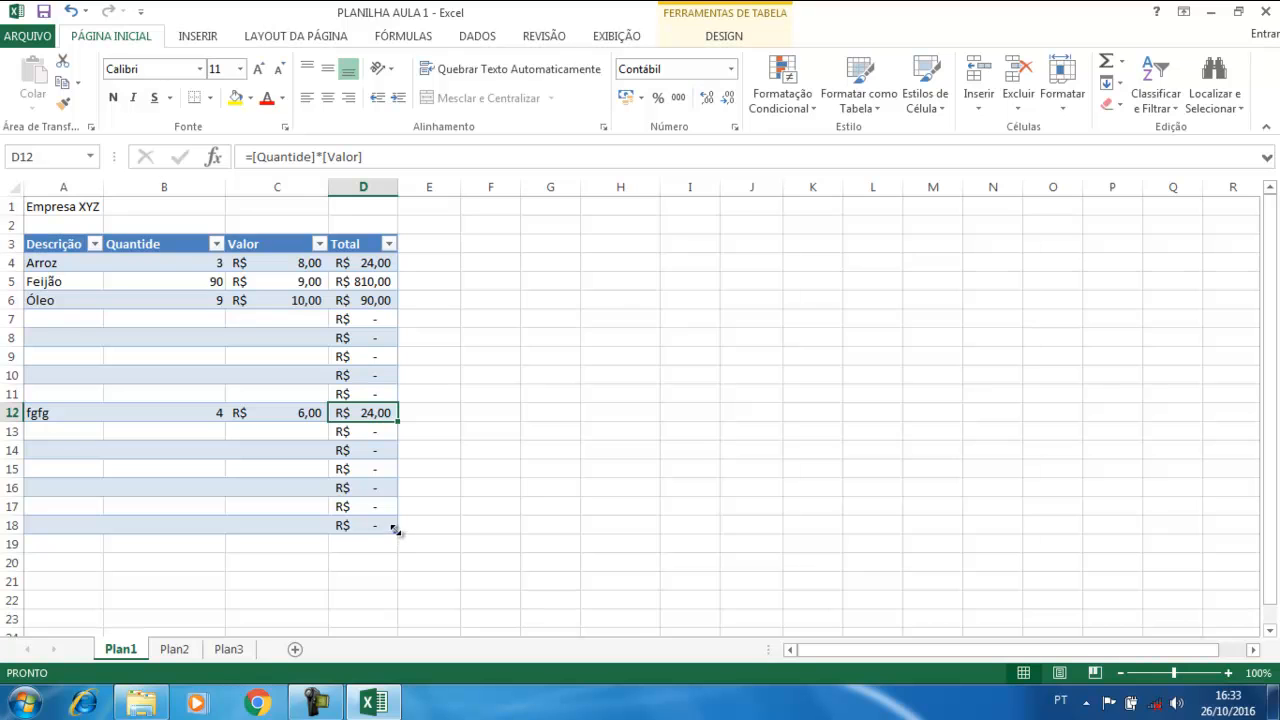
# Shrink the table to end at row 12 and clear the #VALOR! errors in D13:D18
pyautogui.moveTo(396, 532); pyautogui.dragTo(387, 426)
pyautogui.click(387, 430)
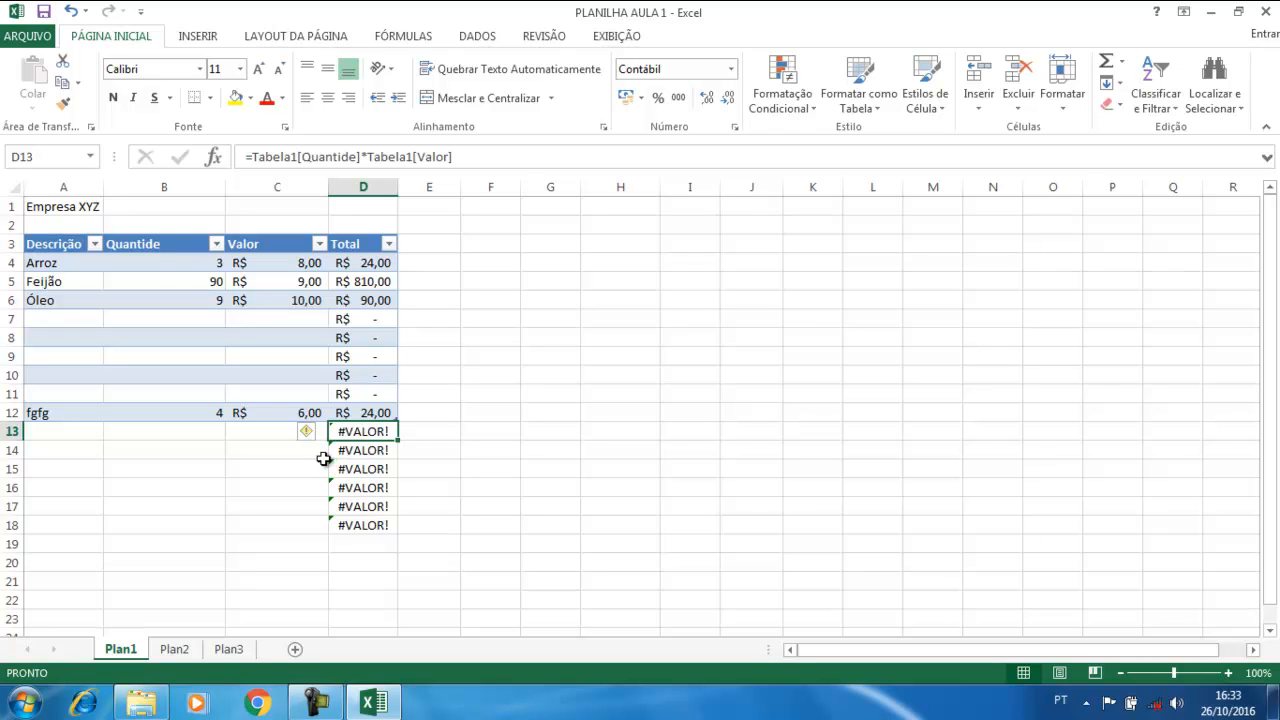
pyautogui.click(358, 472)
pyautogui.click(358, 437)
pyautogui.click(166, 597)
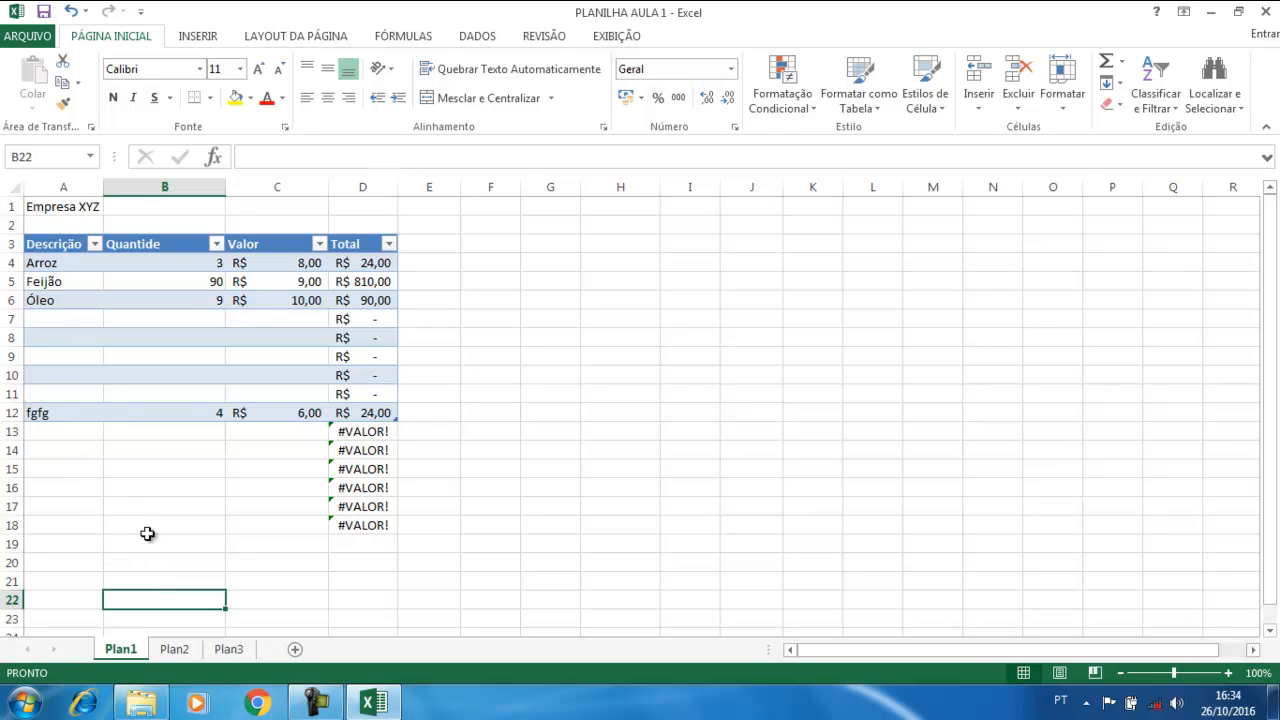
pyautogui.moveTo(355, 432); pyautogui.dragTo(354, 521)
pyautogui.press('Delete')
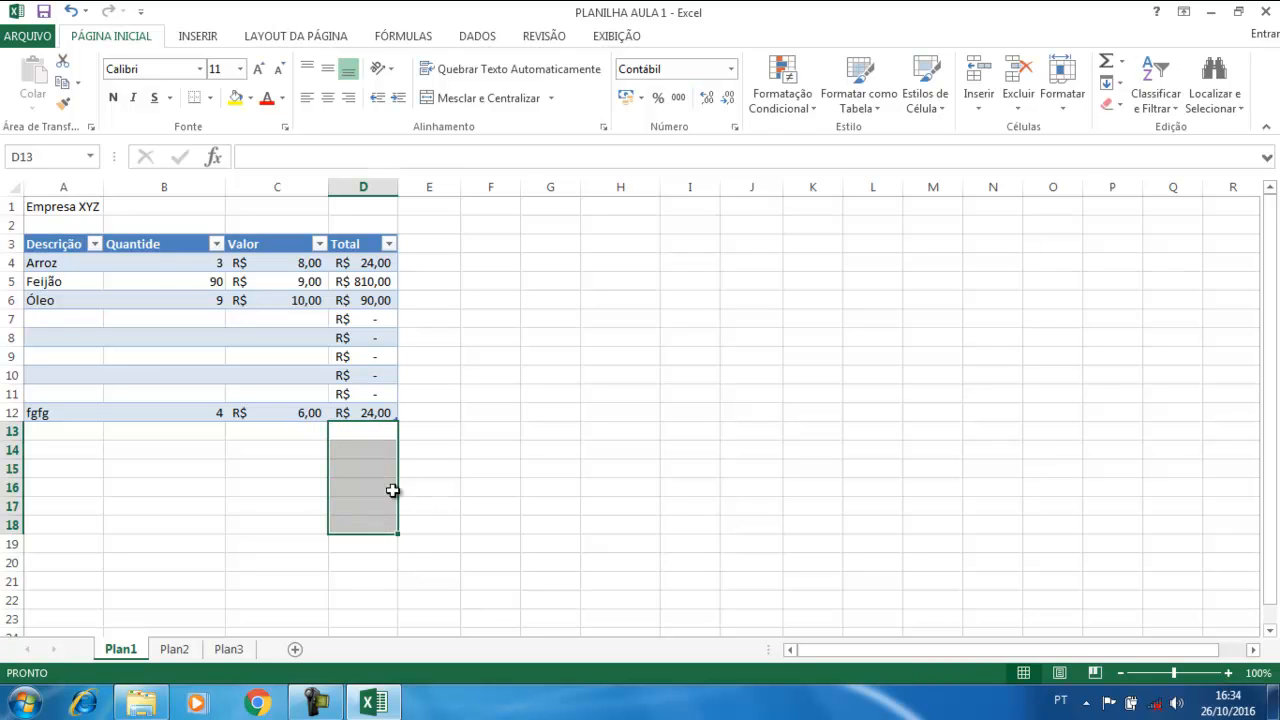
pyautogui.click(222, 487)
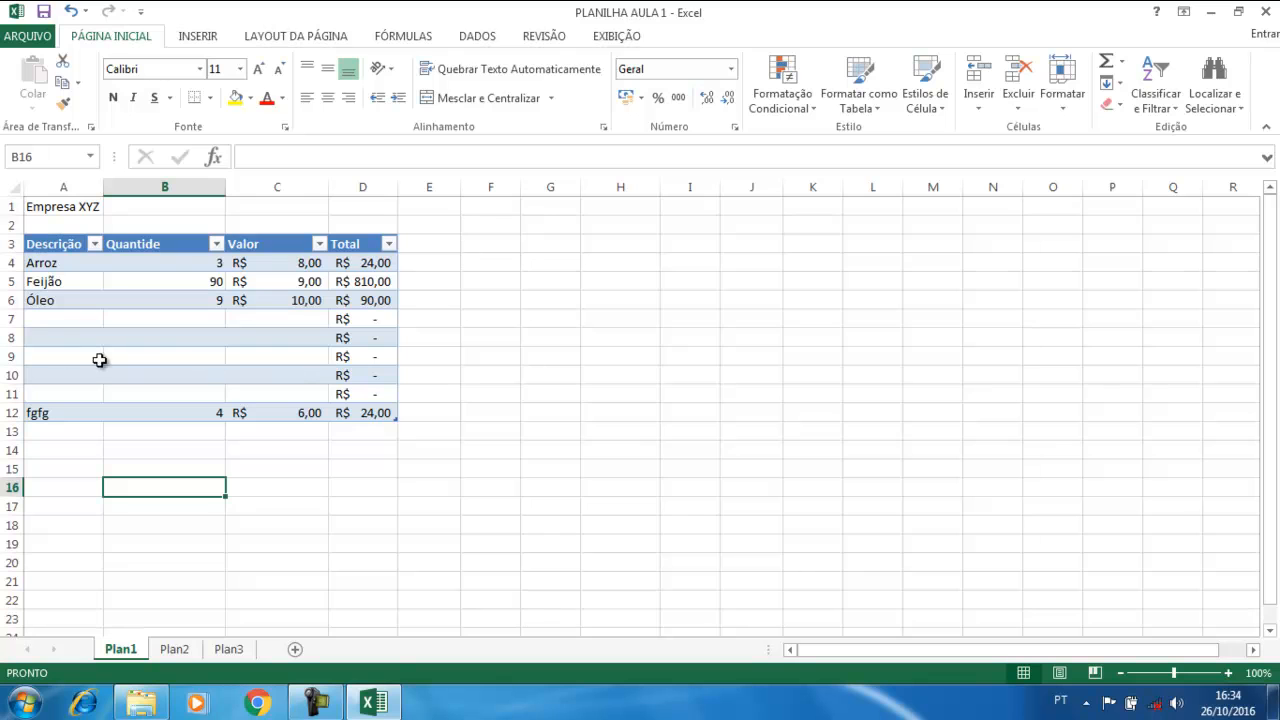
# Delete the blank table row 8 with Excluir > Linhas da Tabela
pyautogui.click(34, 335)
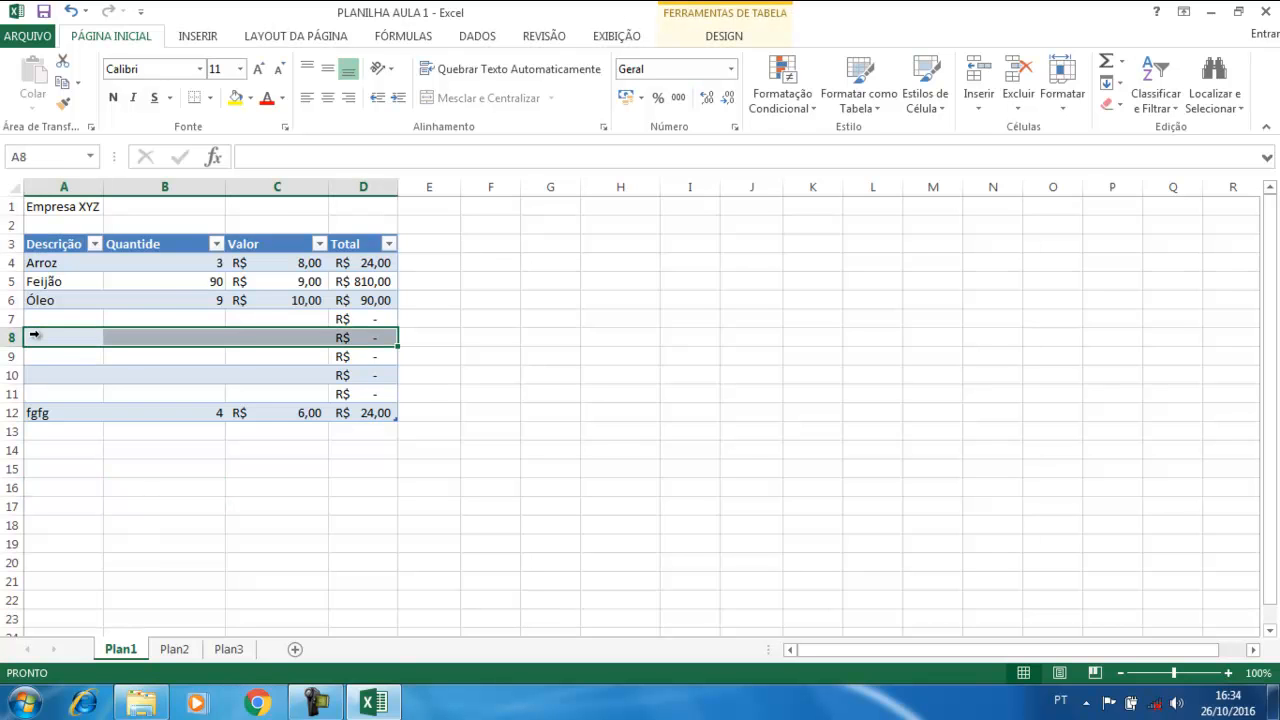
pyautogui.rightClick(40, 338)
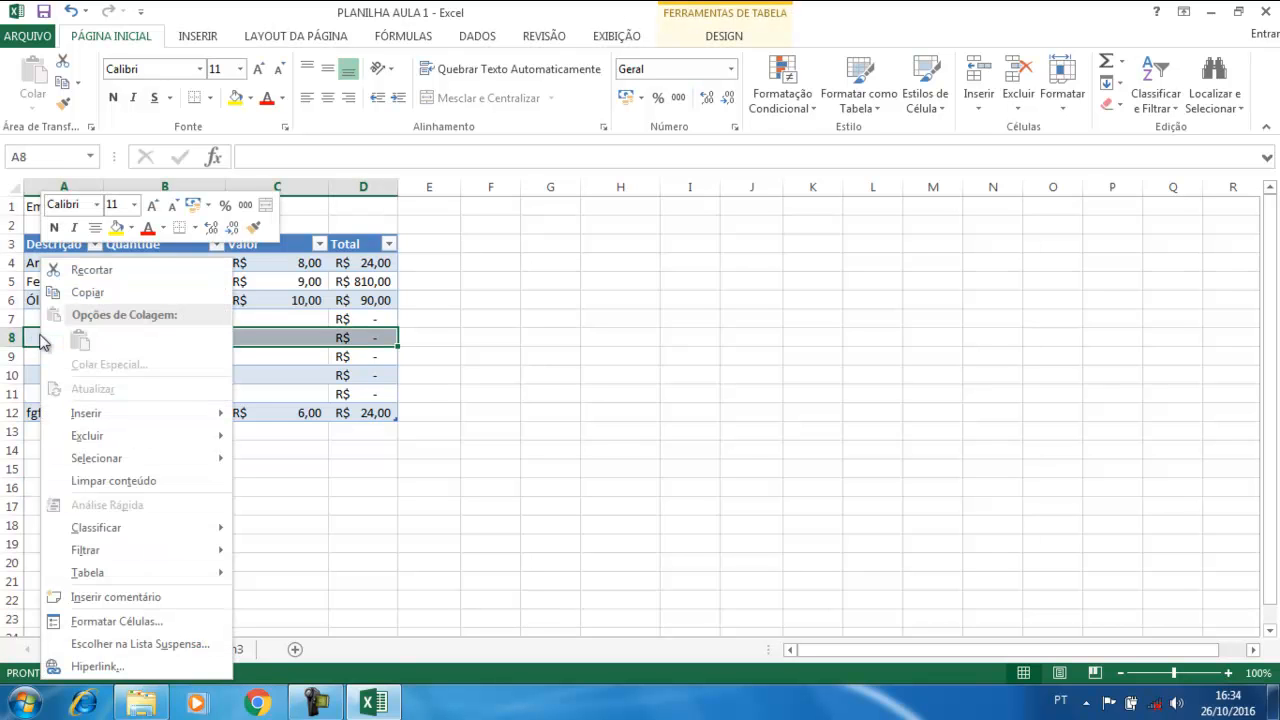
pyautogui.moveTo(94, 435)
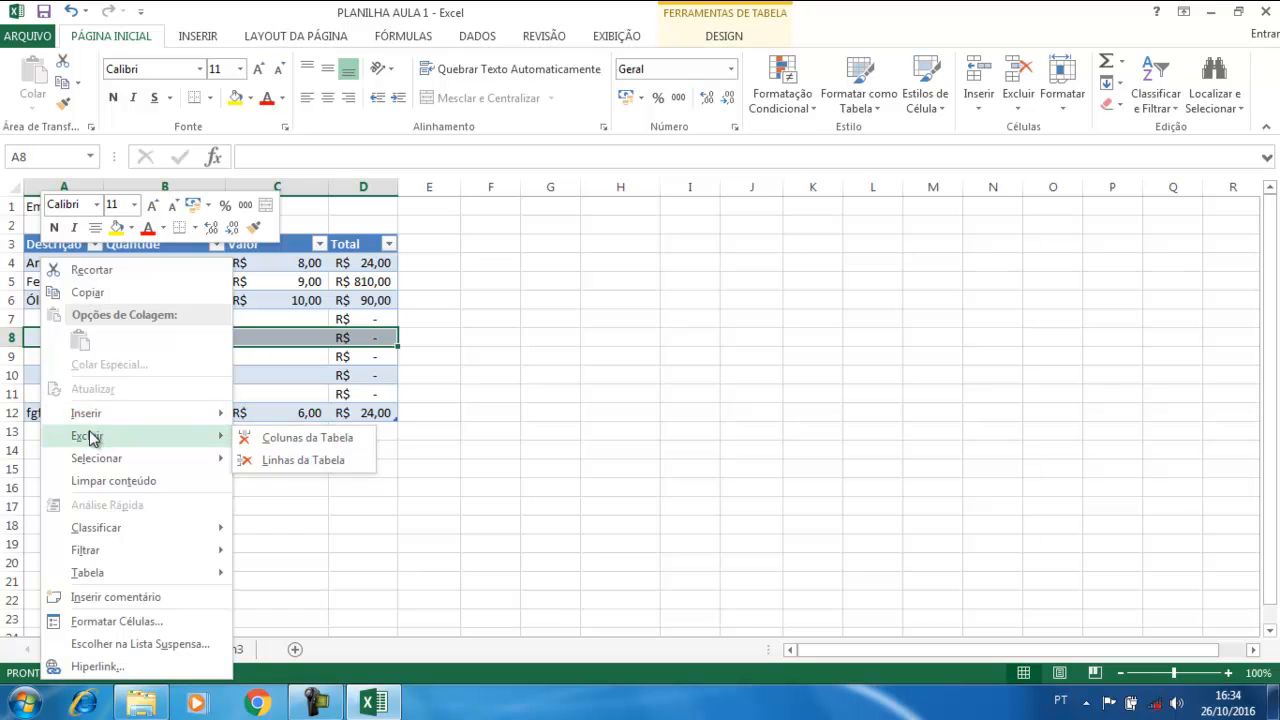
pyautogui.click(311, 462)
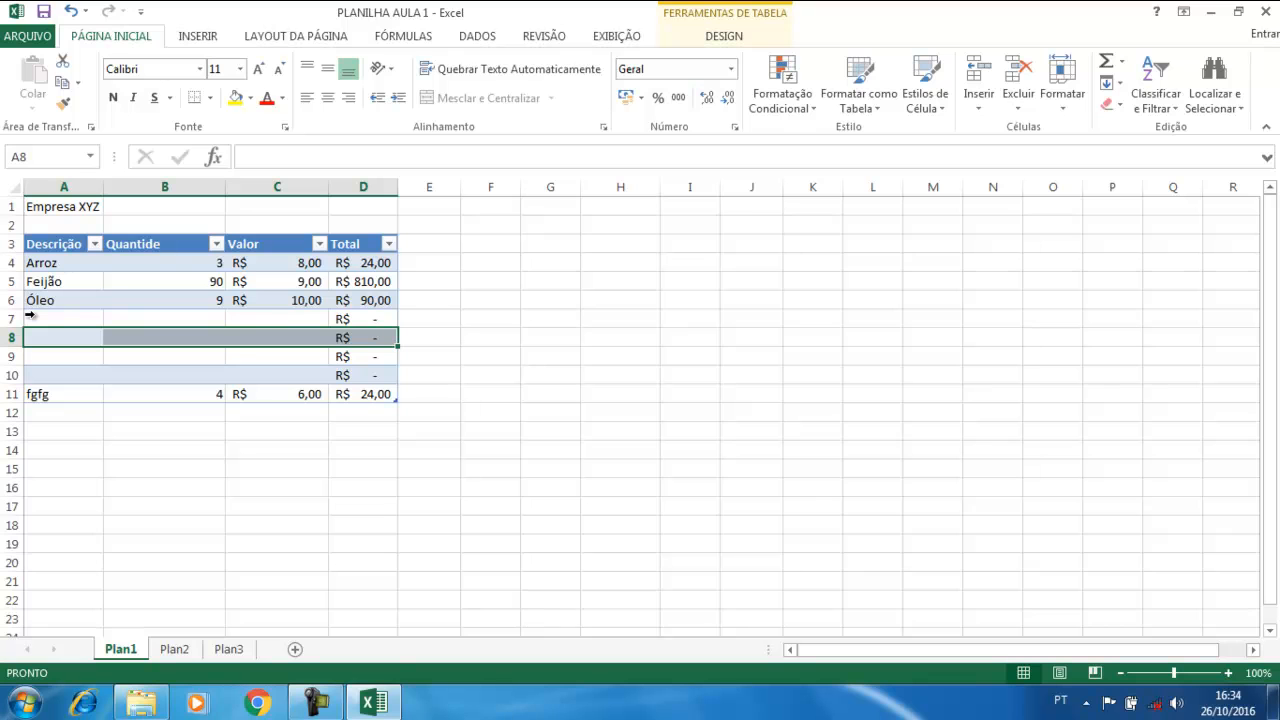
# Delete the remaining blank table rows 7 to 10 the same way
pyautogui.moveTo(35, 315); pyautogui.dragTo(31, 377)
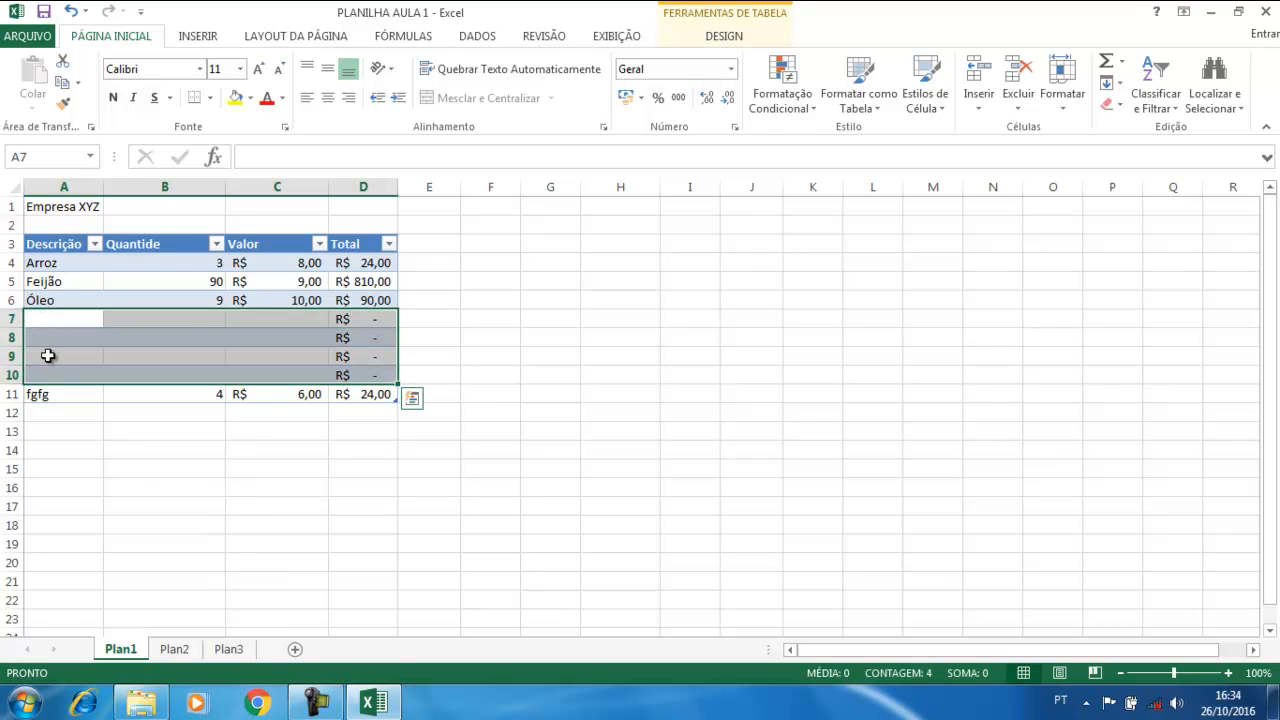
pyautogui.rightClick(62, 336)
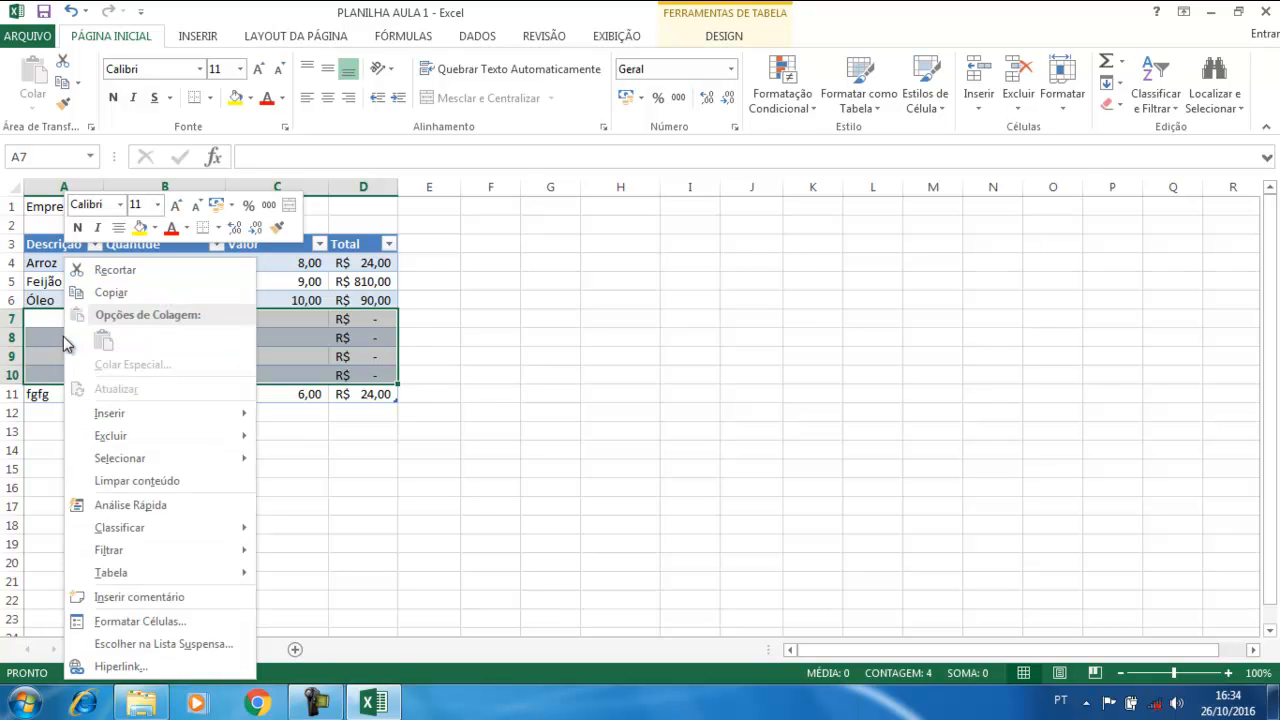
pyautogui.moveTo(131, 440)
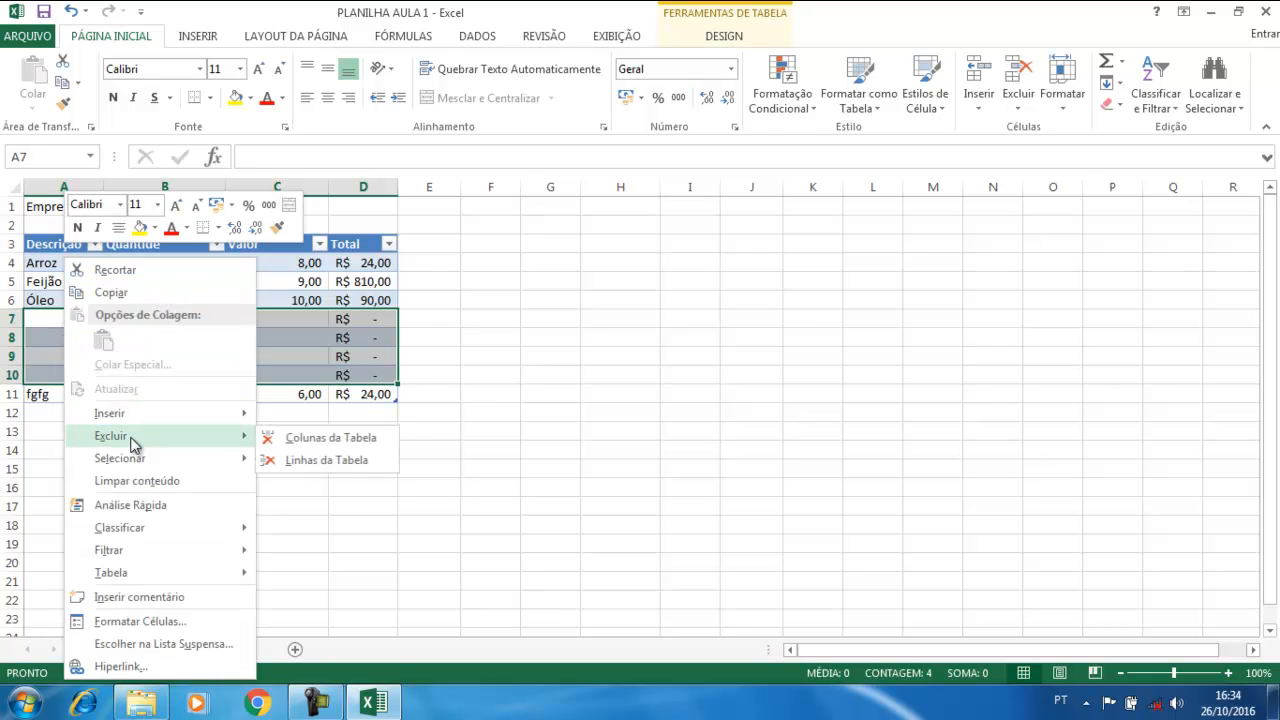
pyautogui.click(304, 463)
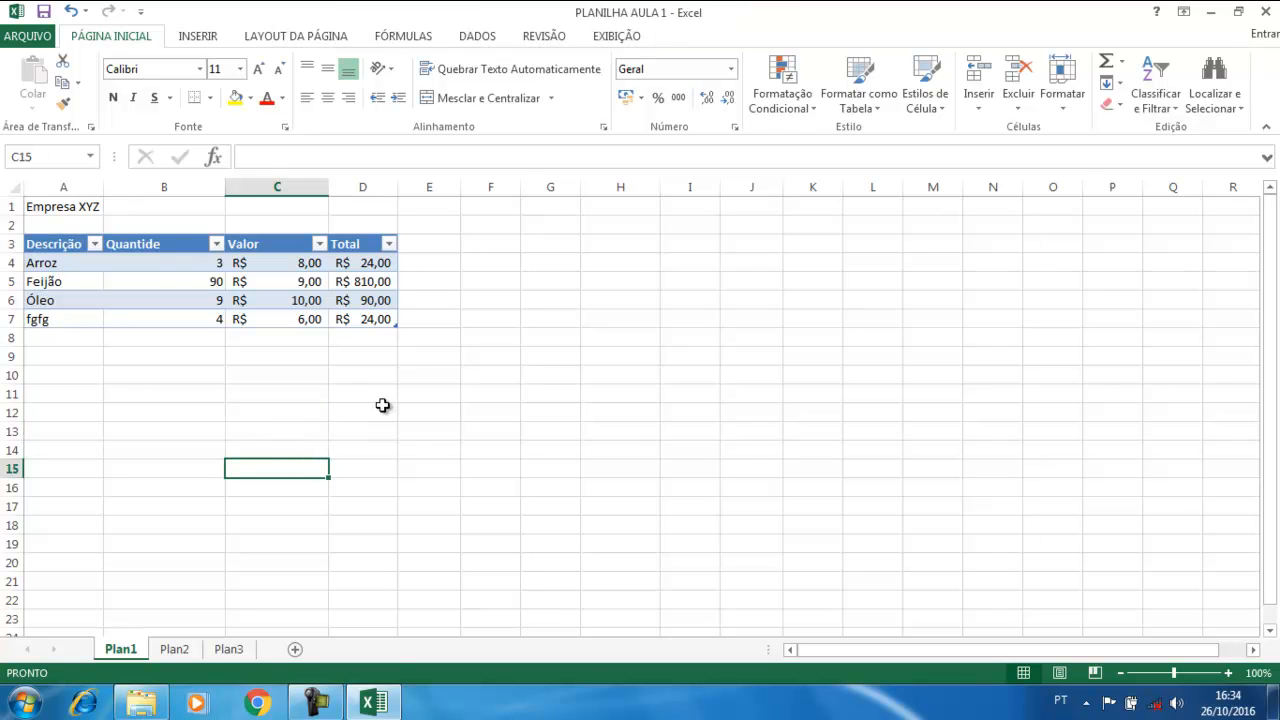
pyautogui.click(354, 242)
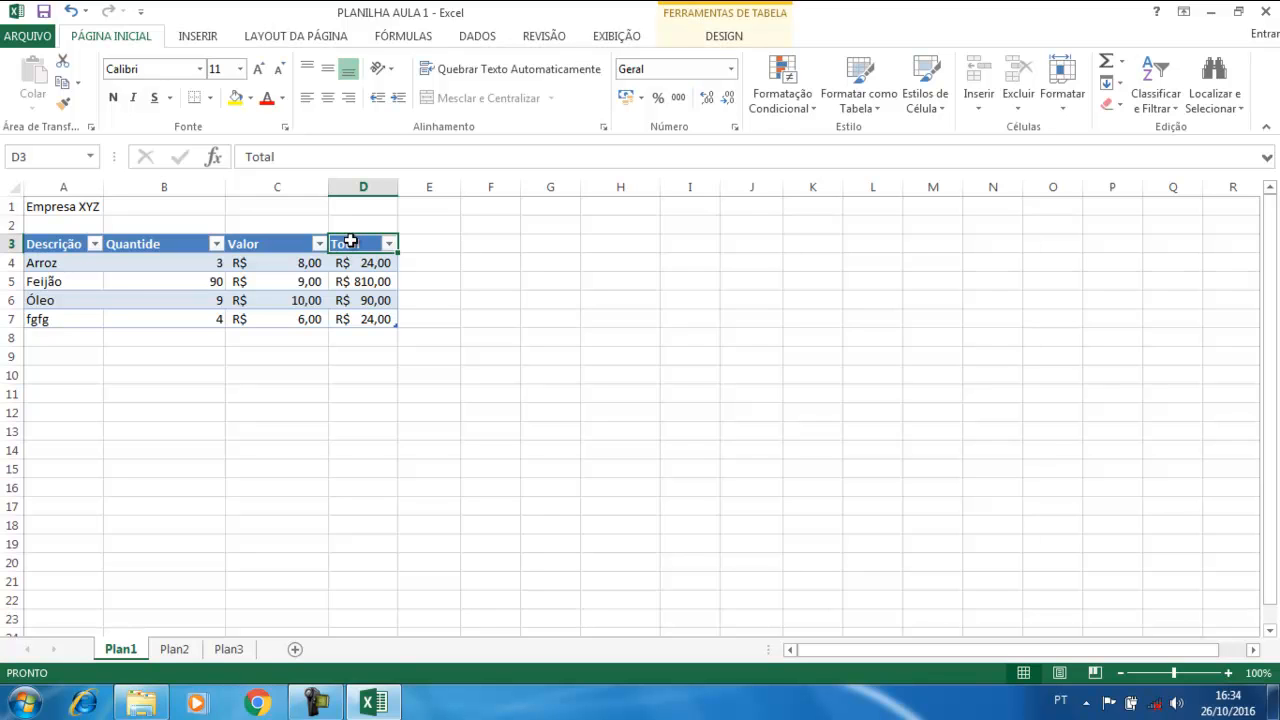
pyautogui.rightClick(349, 245)
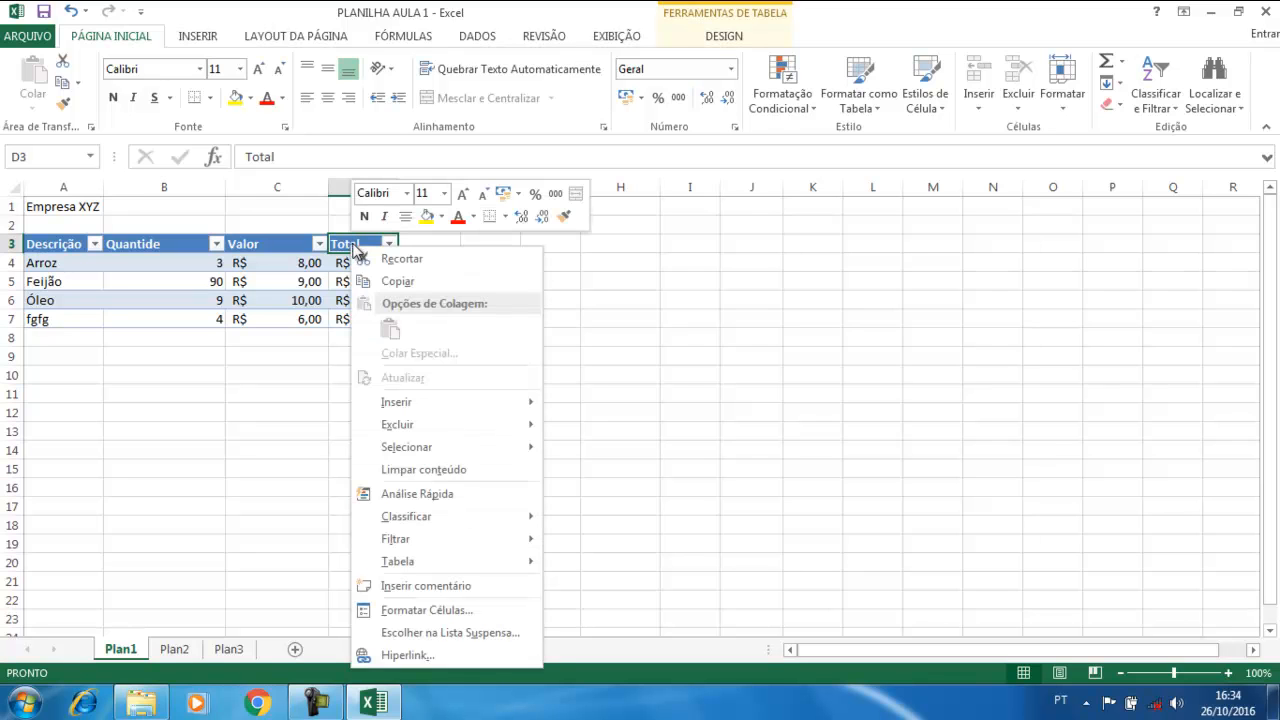
pyautogui.moveTo(408, 426)
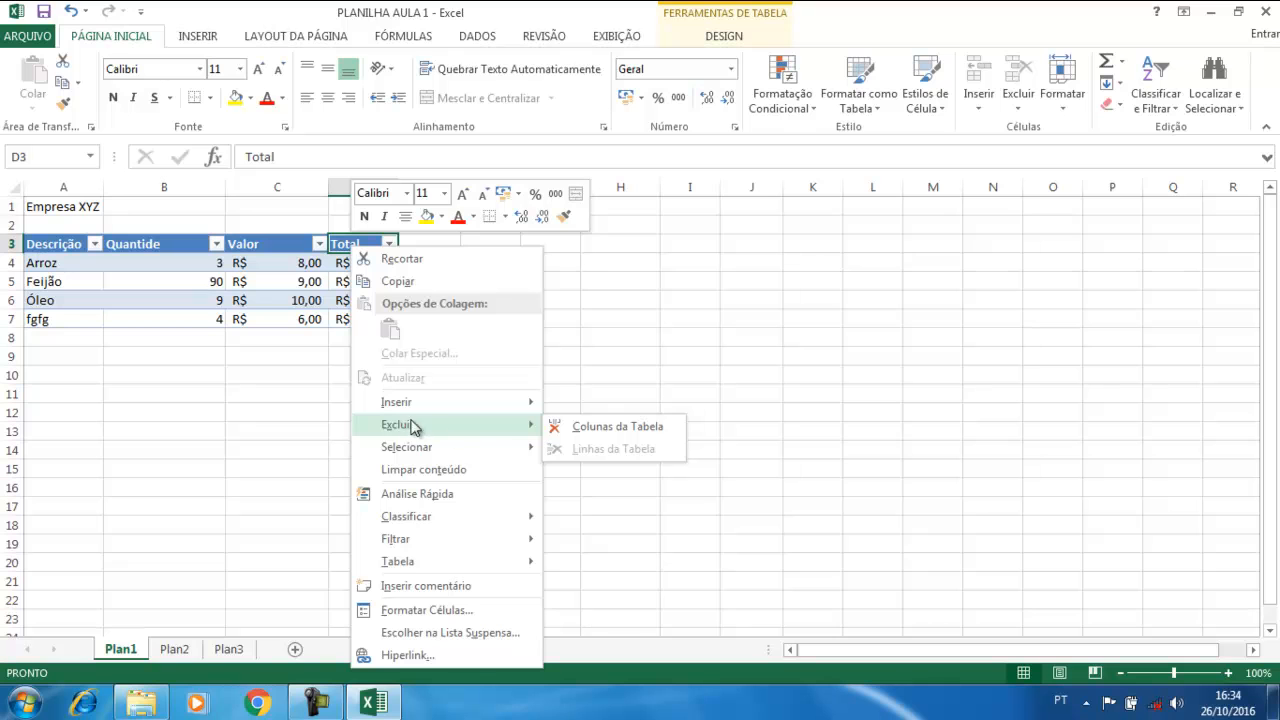
pyautogui.click(595, 428)
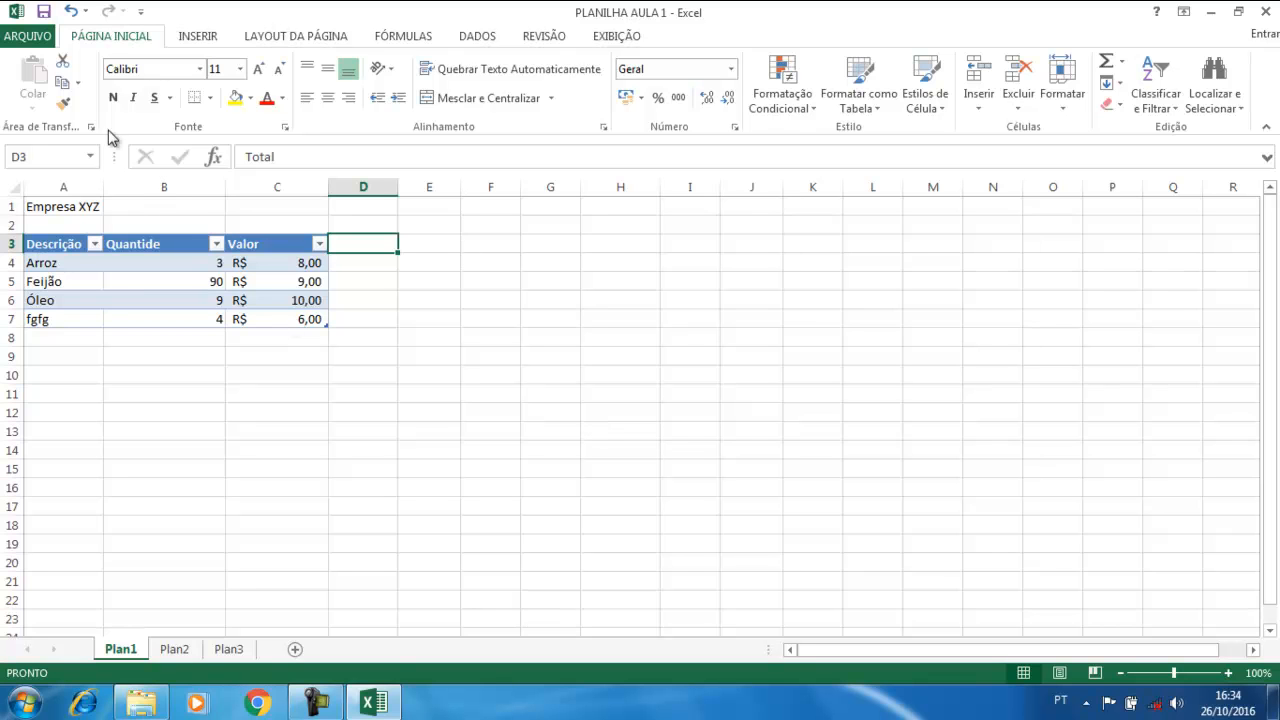
pyautogui.click(71, 11)
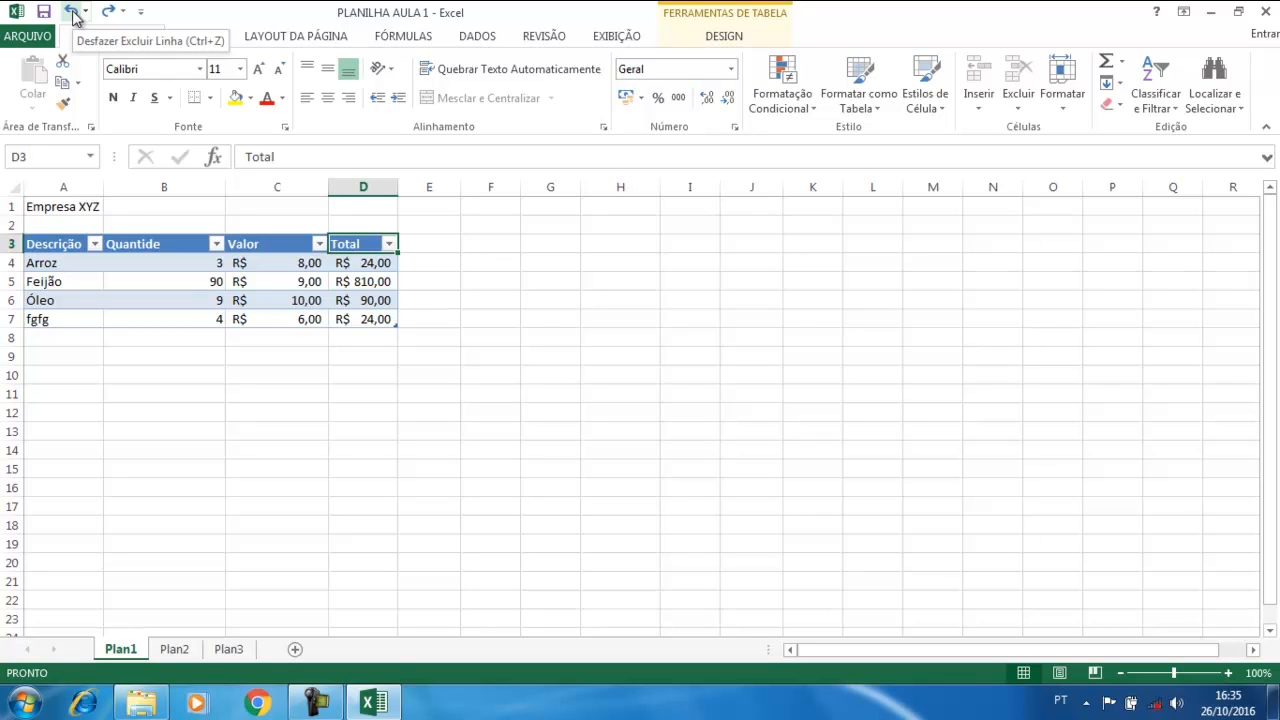
# Try the black and blue table styles, then give the table the purple Média banded style
pyautogui.click(261, 398)
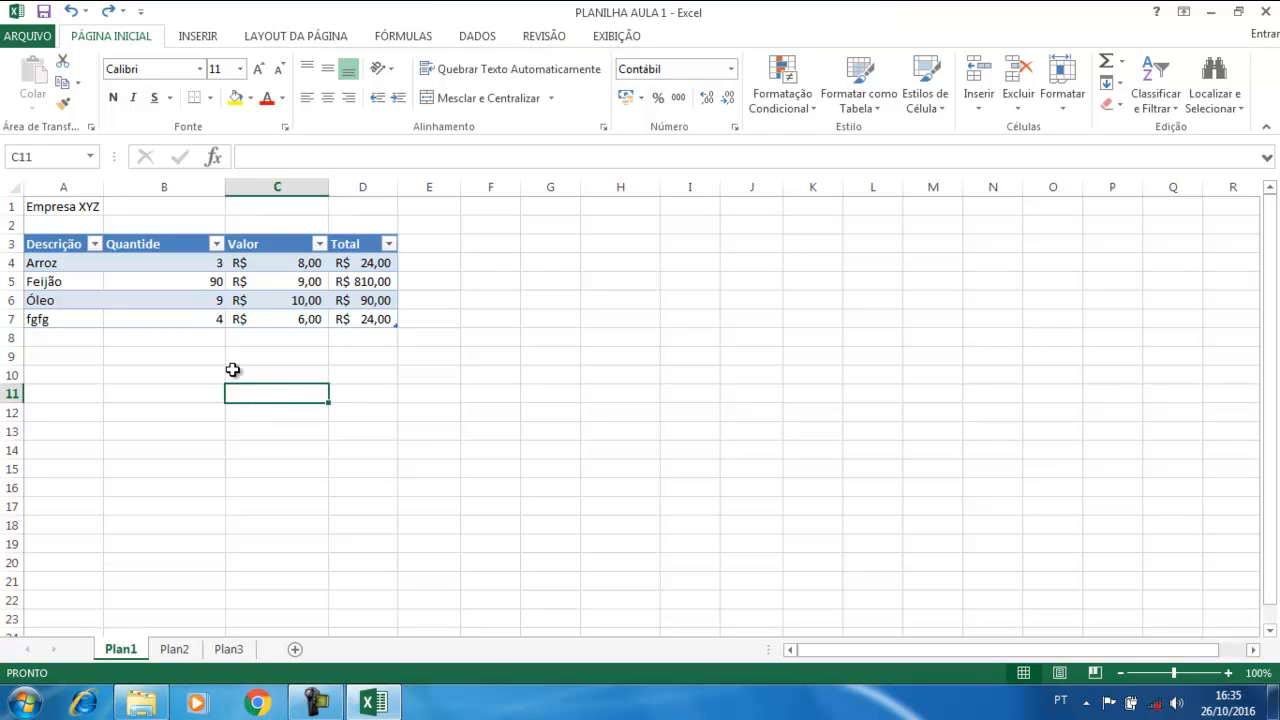
pyautogui.click(132, 274)
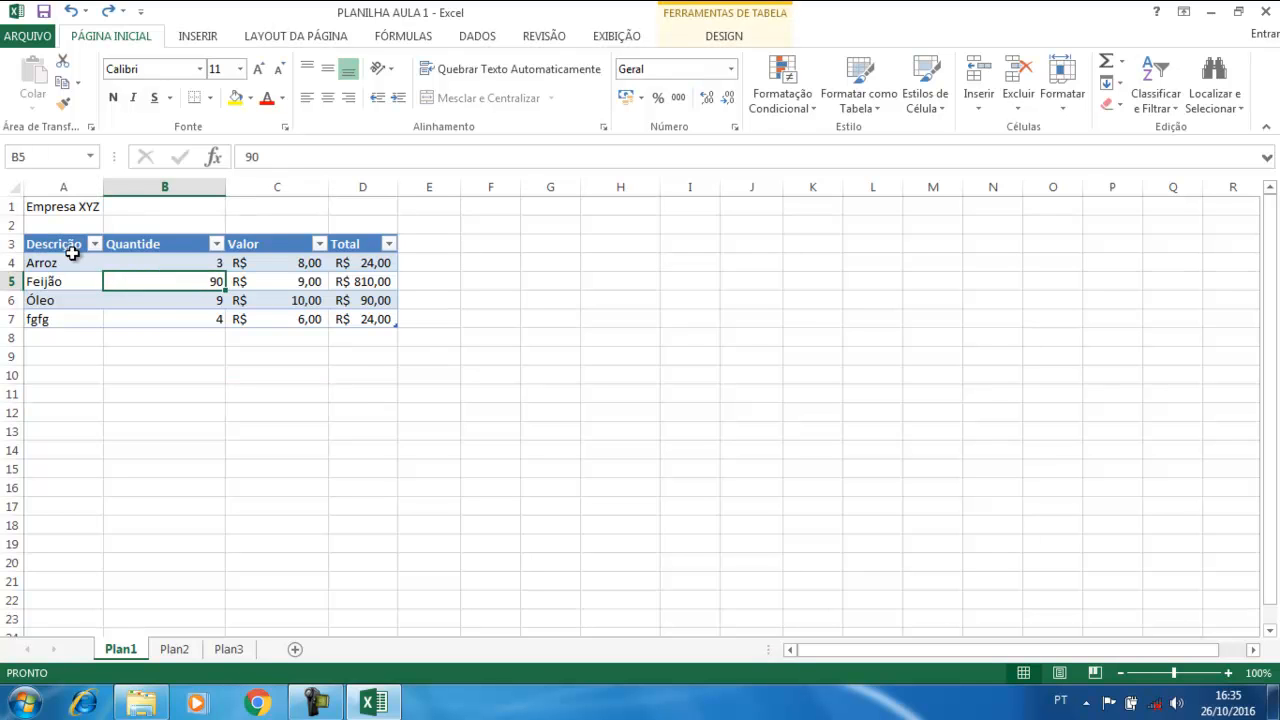
pyautogui.click(253, 396)
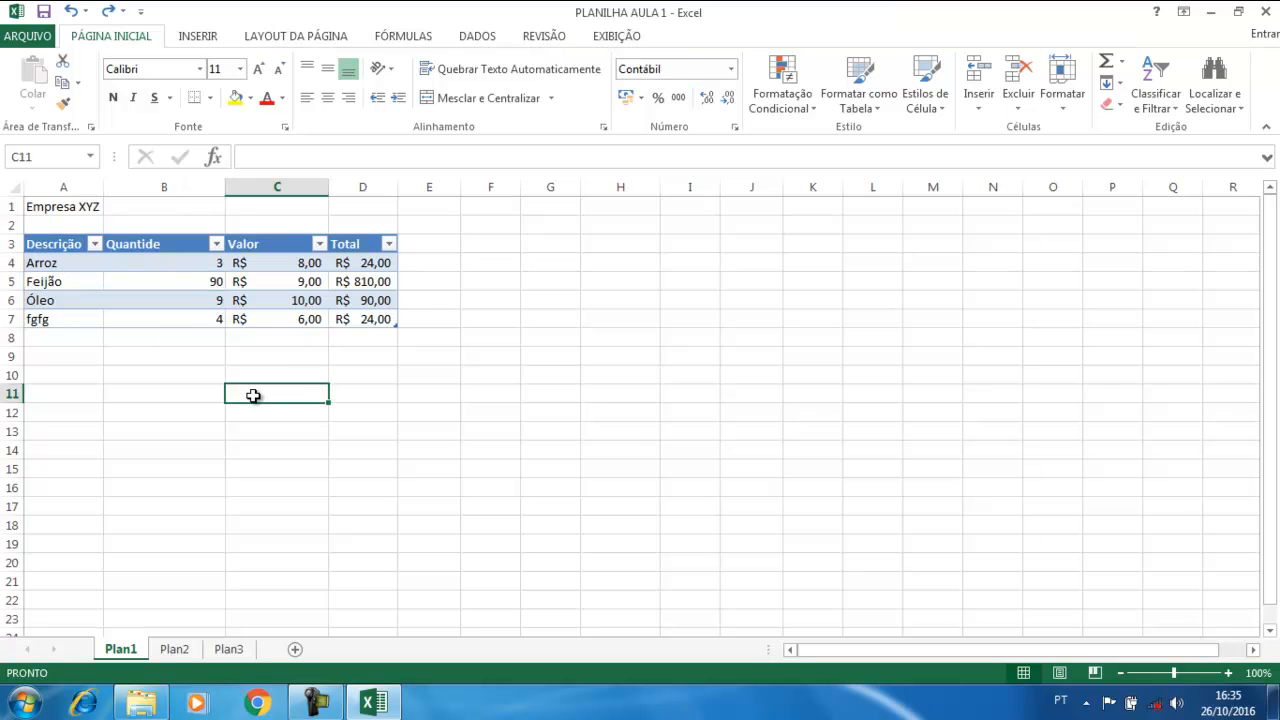
pyautogui.click(135, 283)
pyautogui.click(70, 270)
pyautogui.click(125, 286)
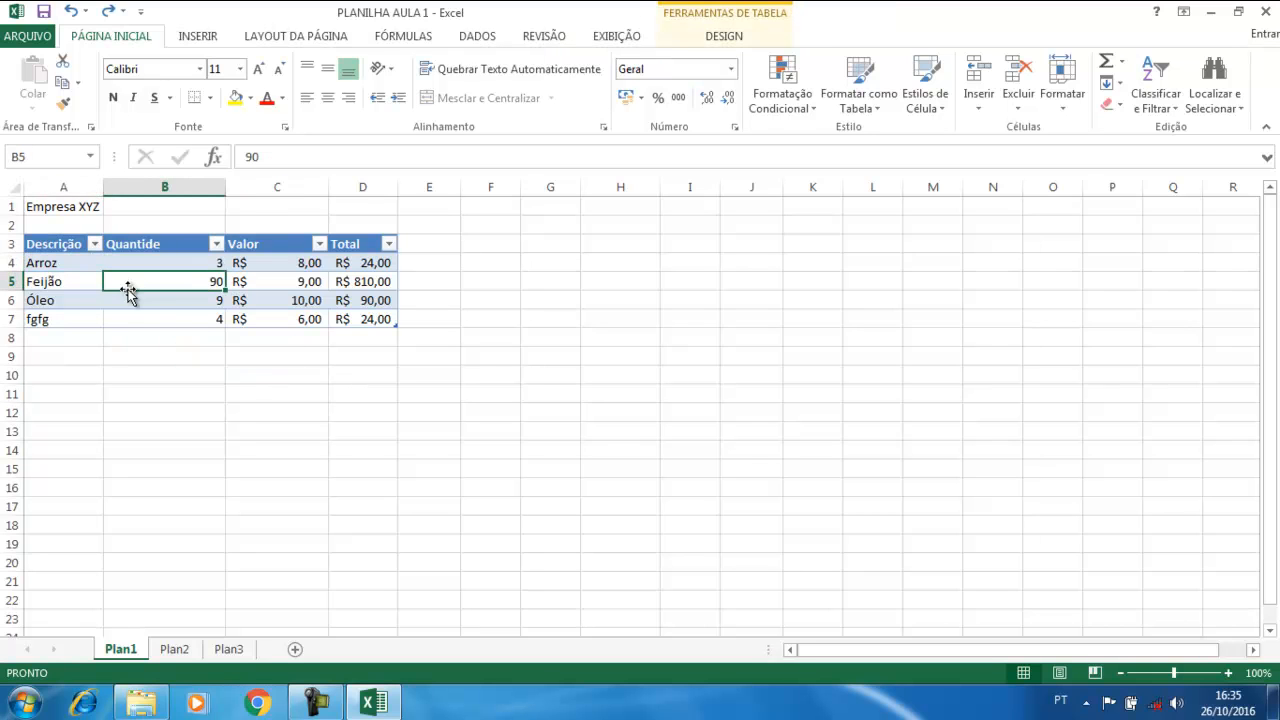
pyautogui.click(724, 38)
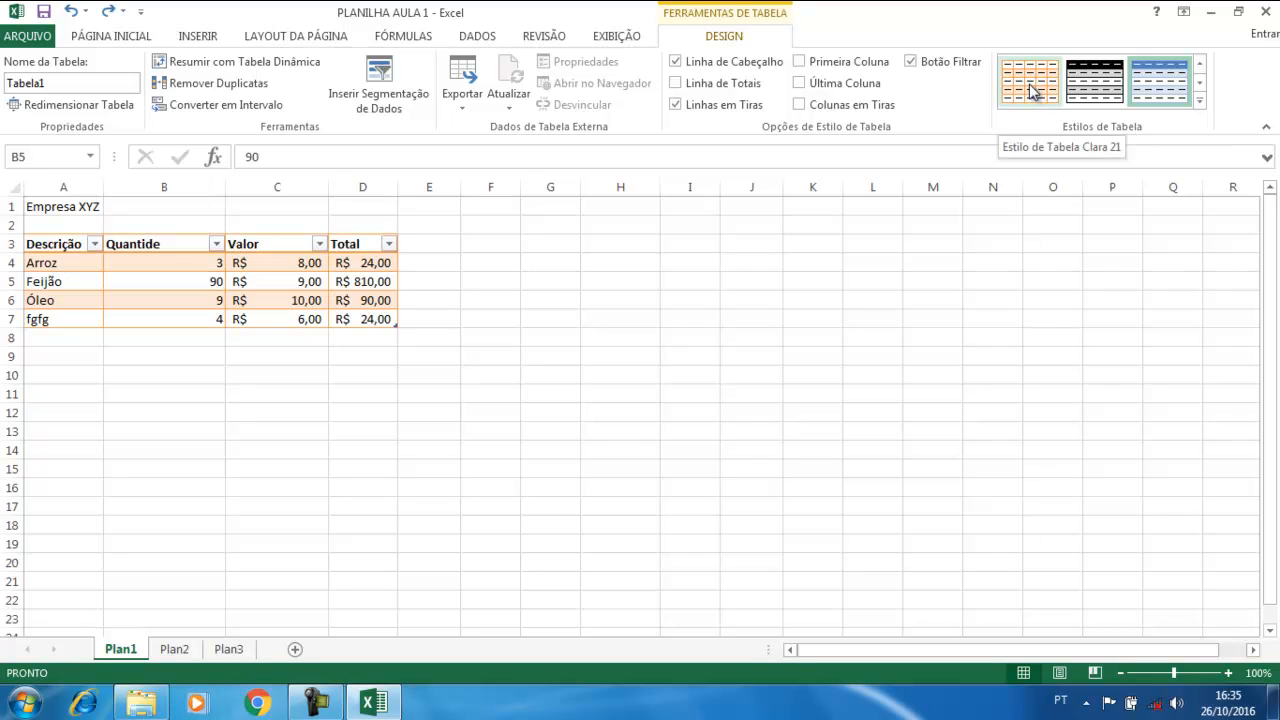
pyautogui.click(1092, 98)
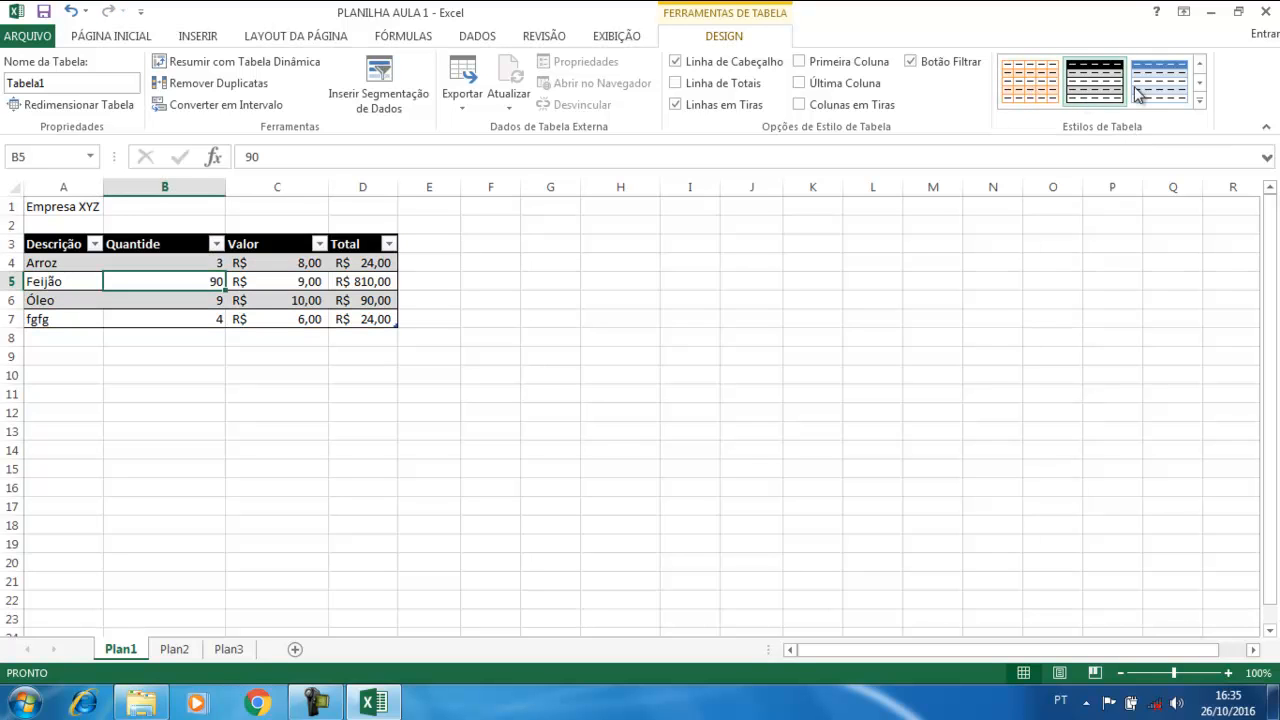
pyautogui.click(1140, 92)
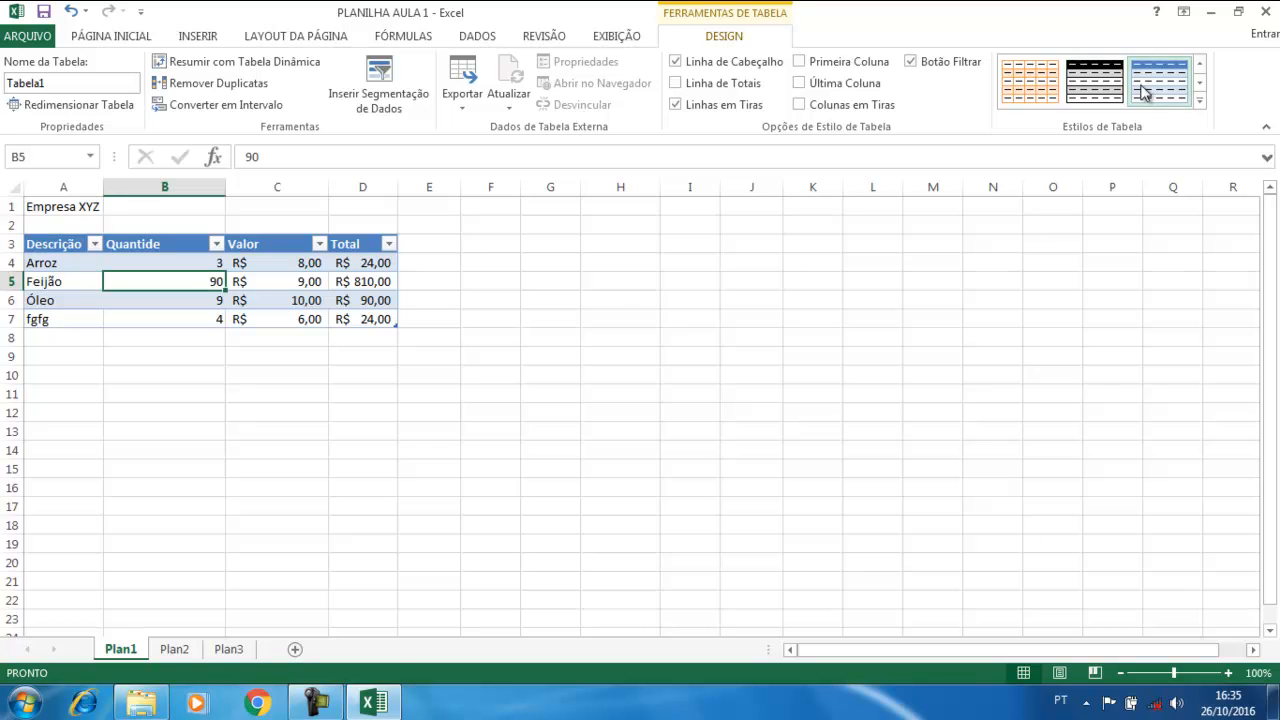
pyautogui.click(1201, 103)
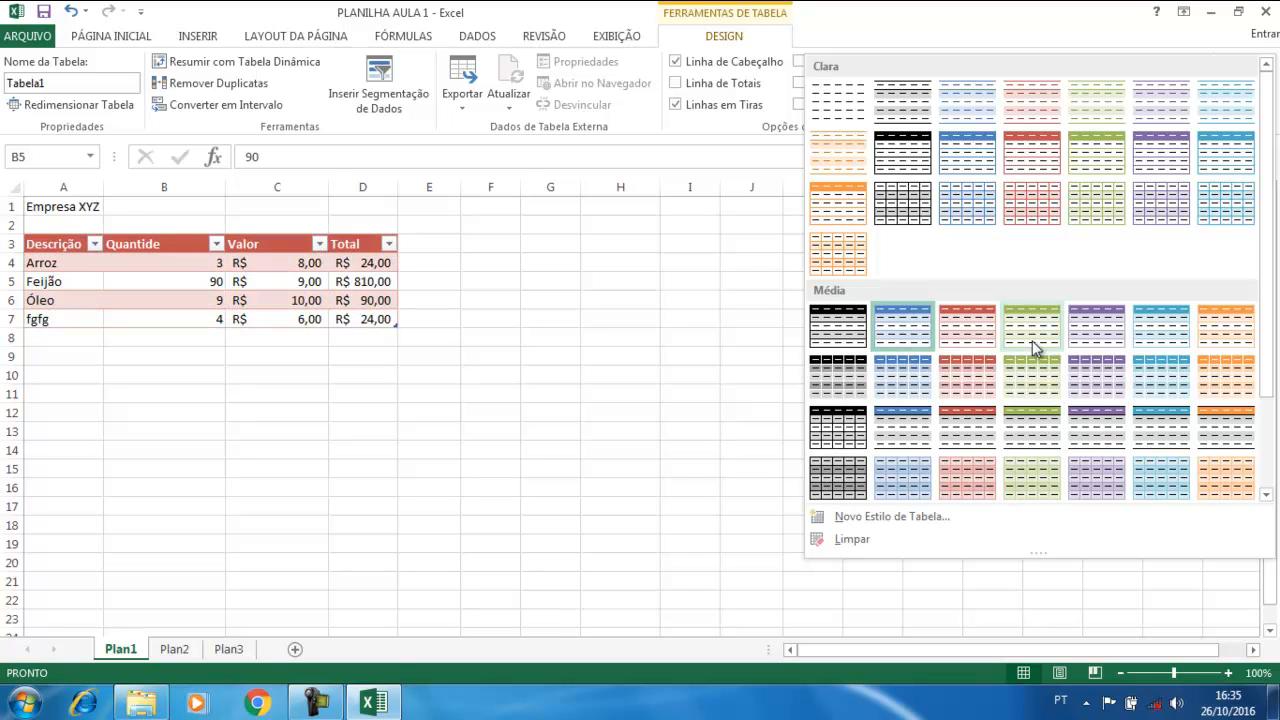
pyautogui.click(1110, 390)
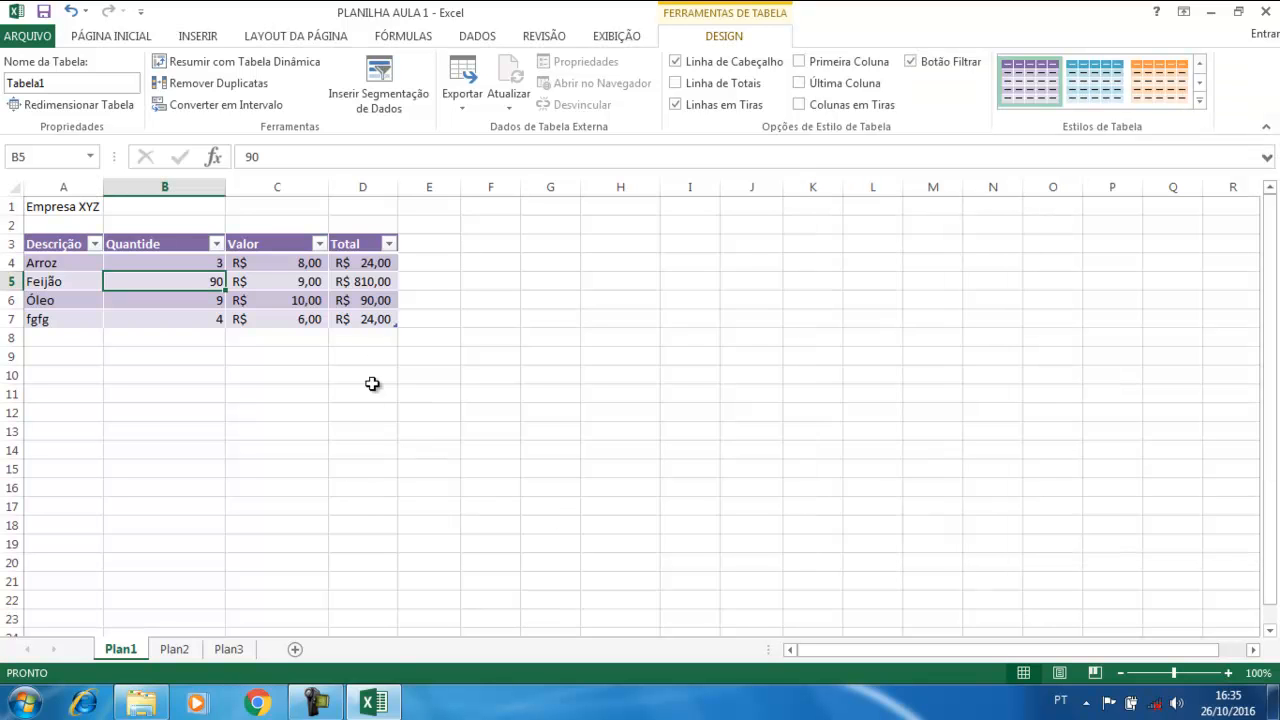
# Add an empty row 8 to the table with Tab, then delete that row again
pyautogui.click(369, 316)
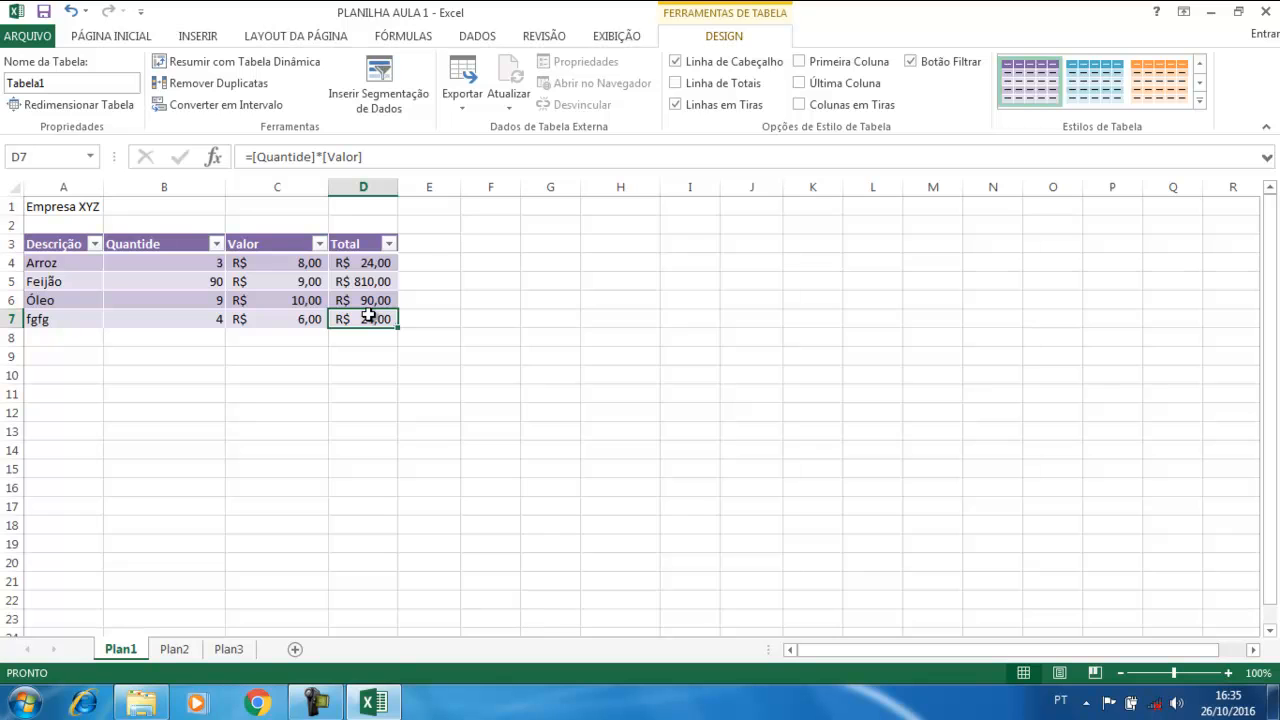
pyautogui.press('Tab')
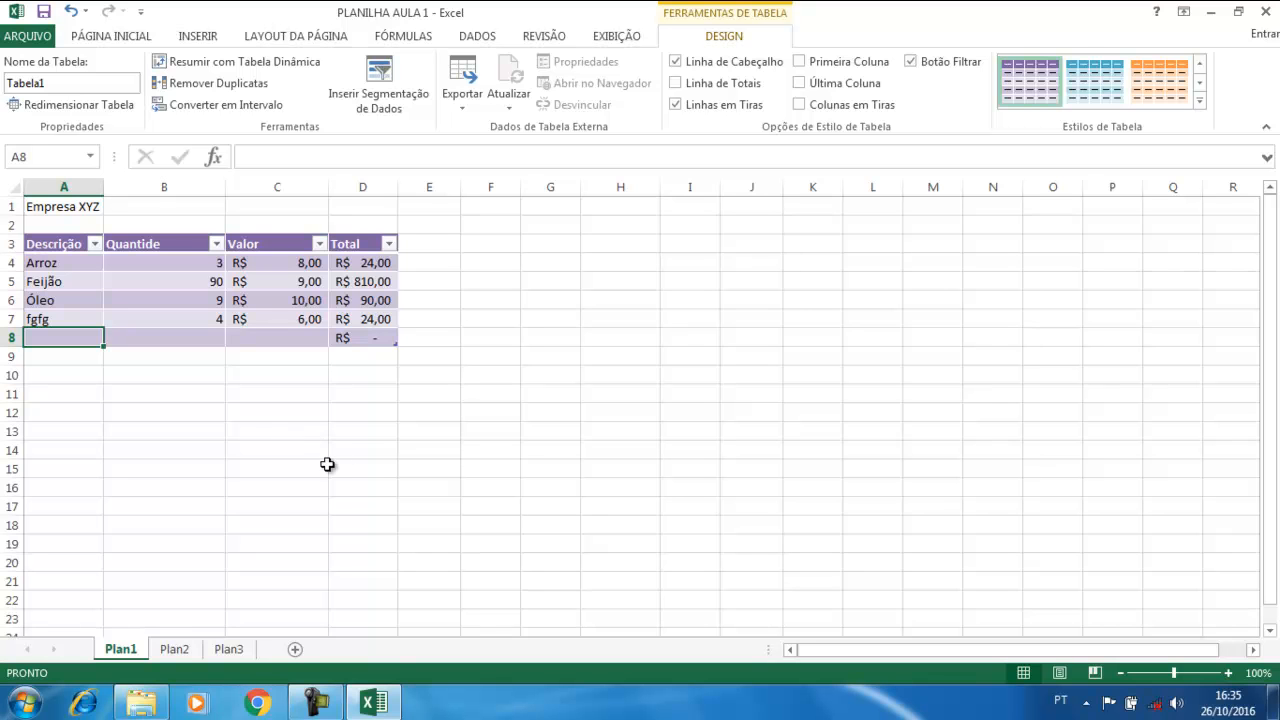
pyautogui.click(158, 410)
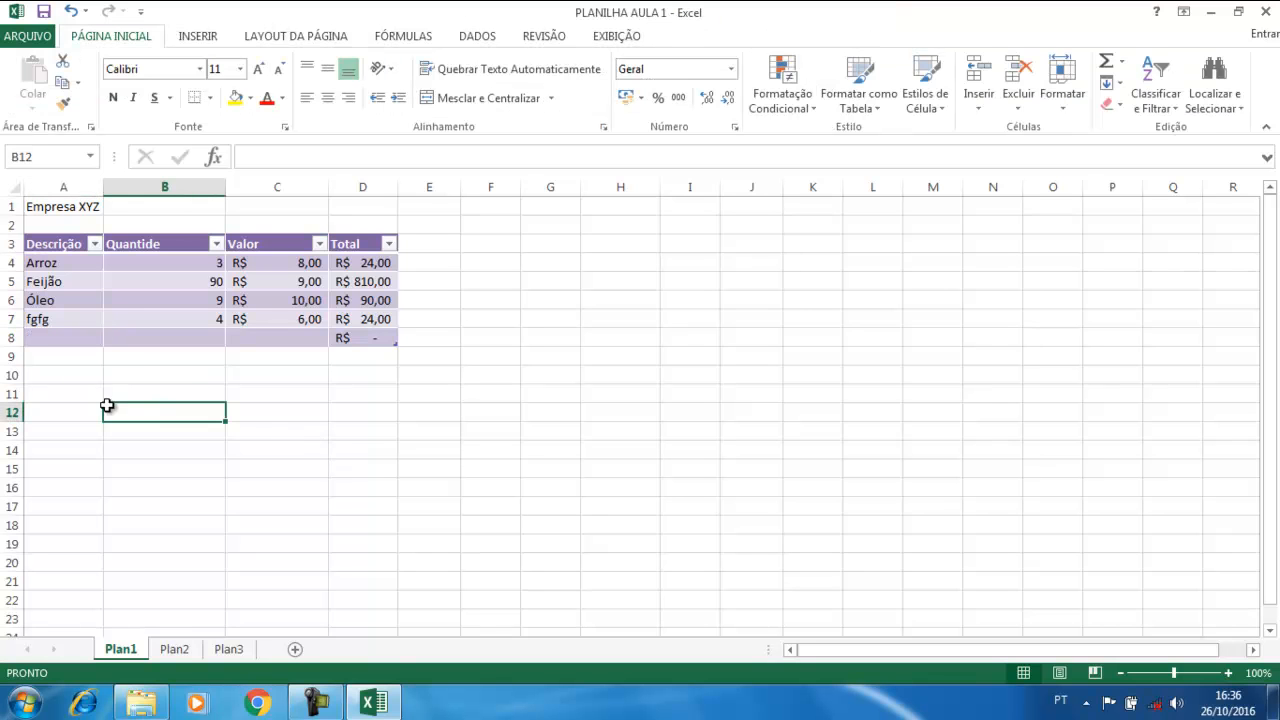
pyautogui.click(33, 340)
pyautogui.rightClick(34, 342)
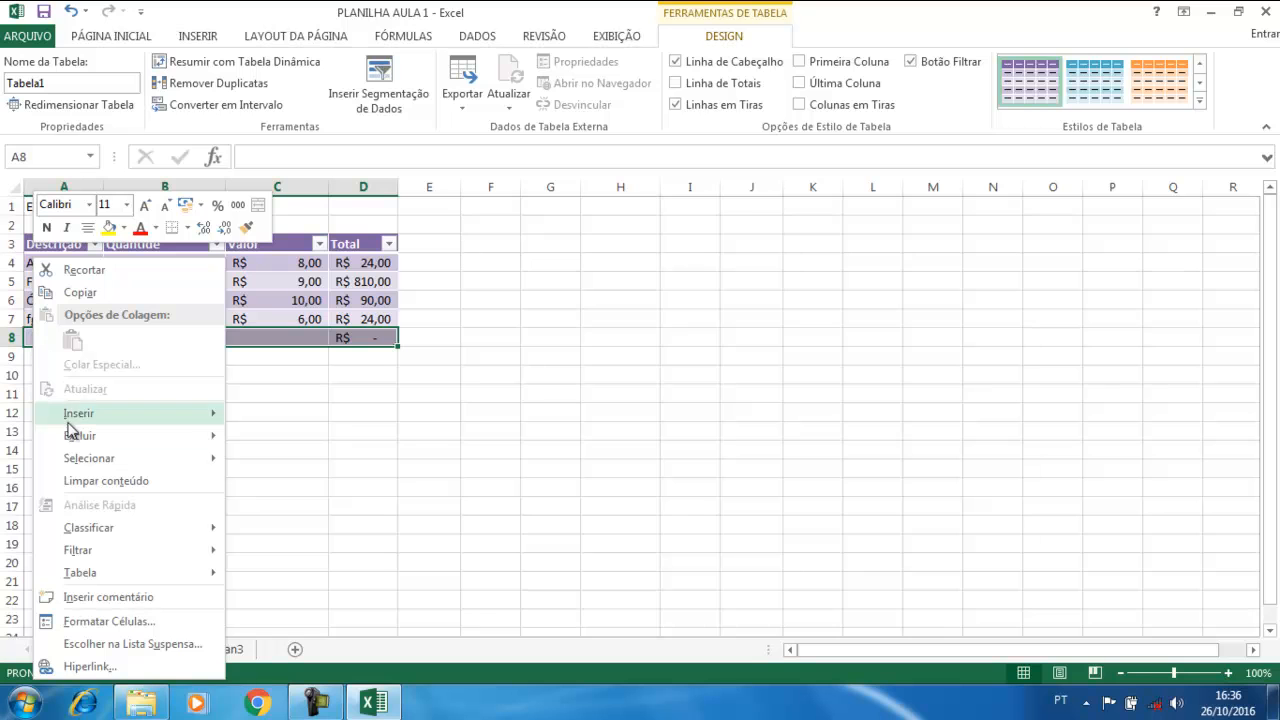
pyautogui.moveTo(77, 440)
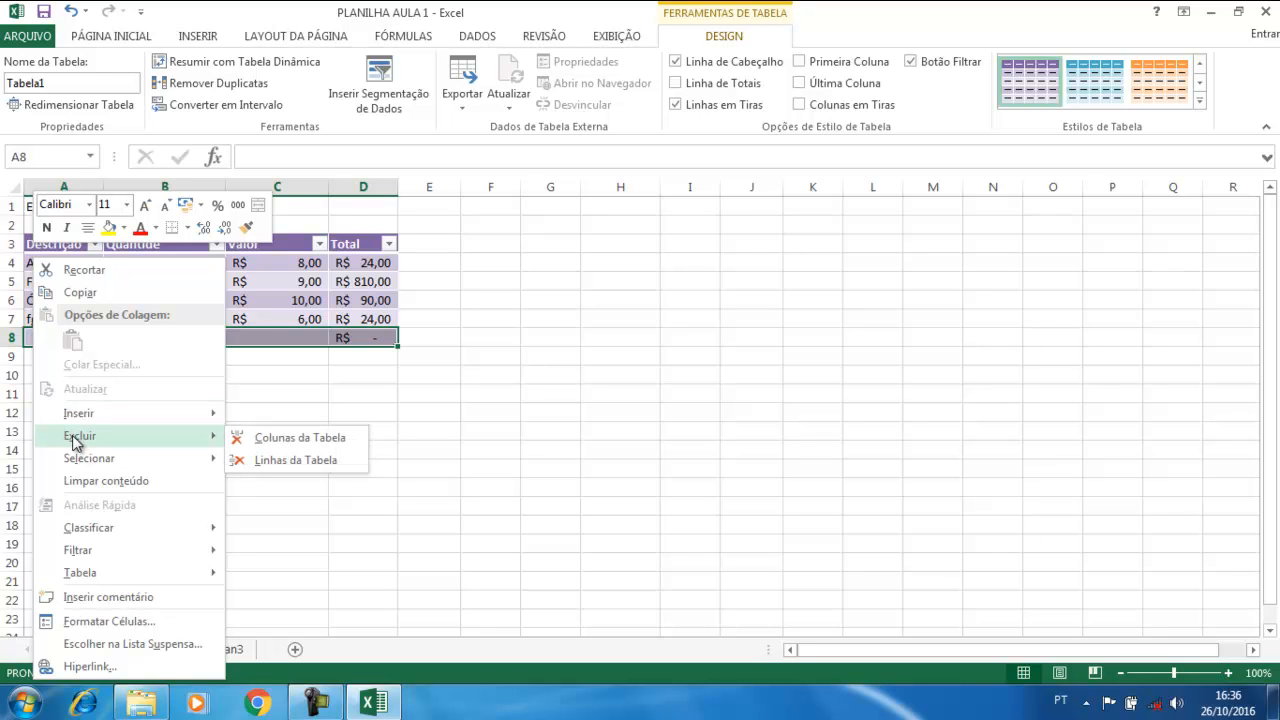
pyautogui.click(275, 462)
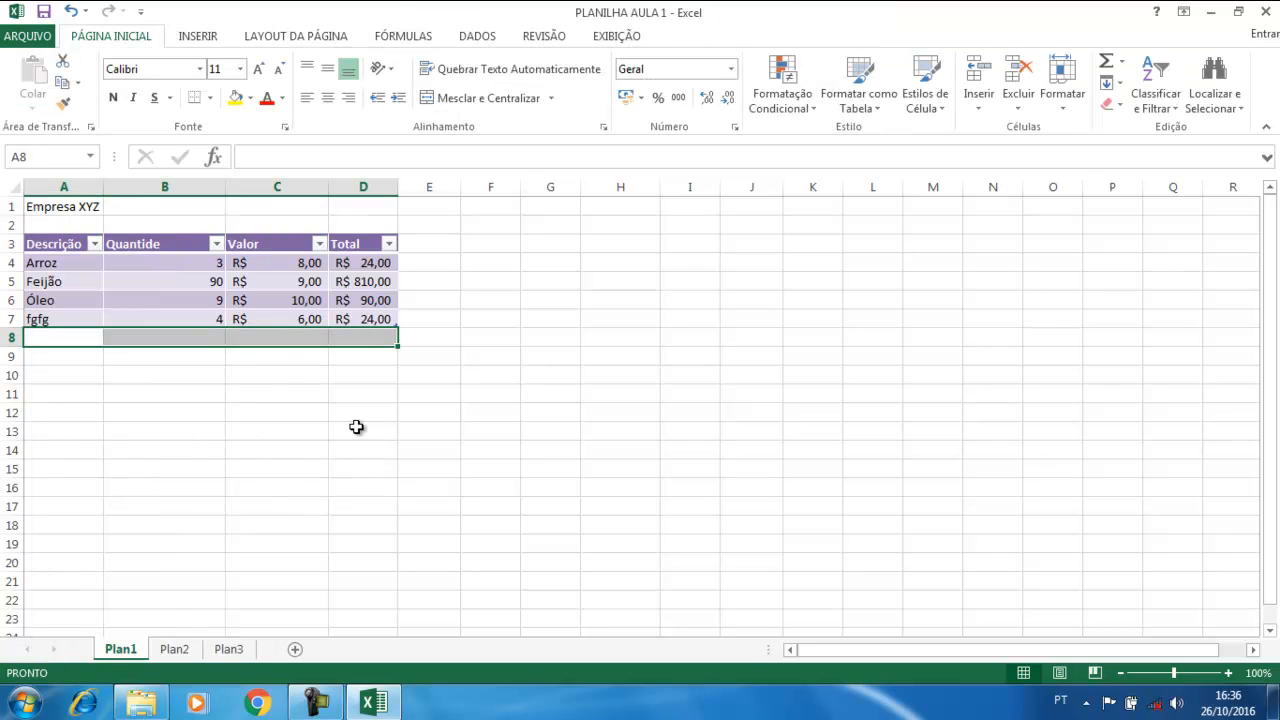
pyautogui.click(356, 427)
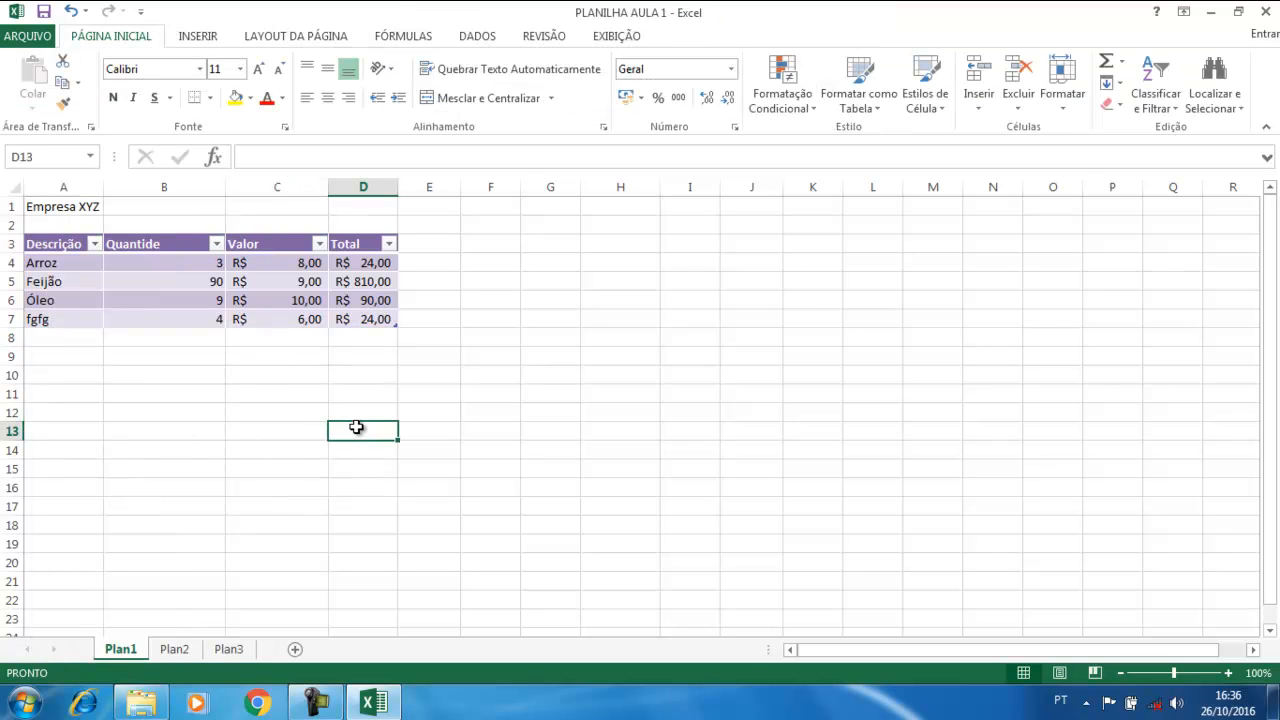
# Select a cell inside the item table so the table tools show
pyautogui.click(288, 298)
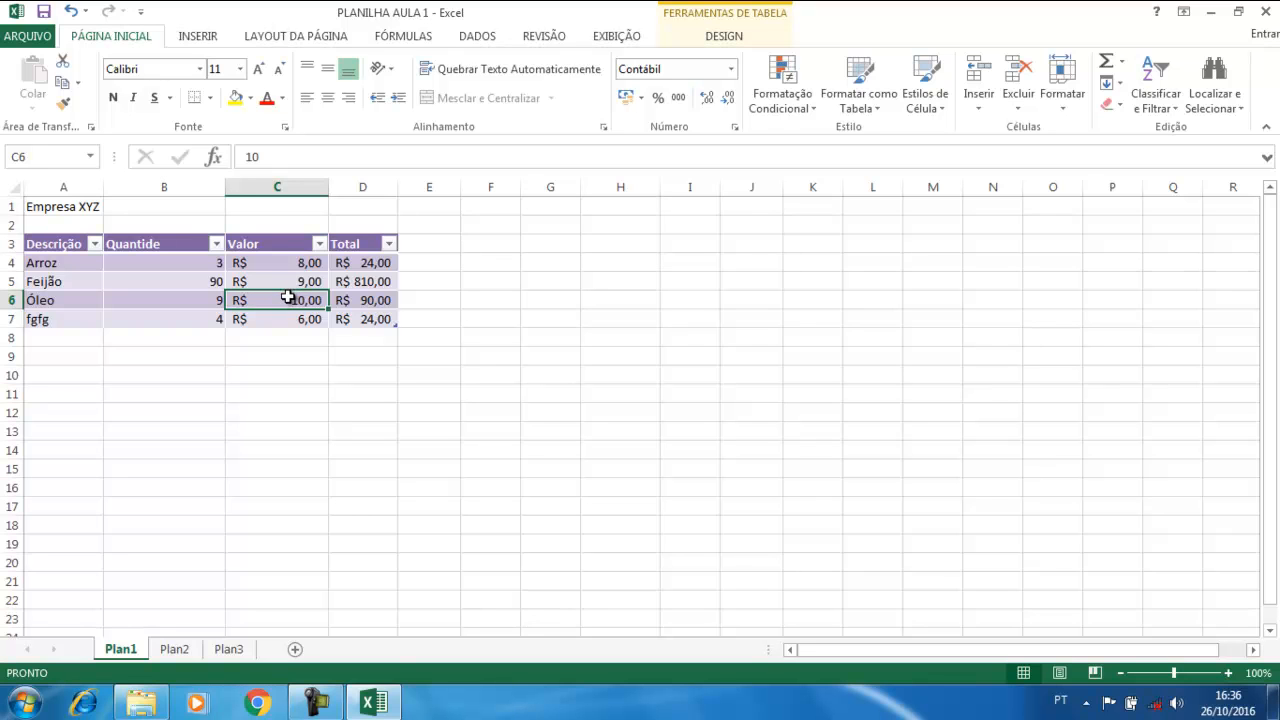
pyautogui.click(190, 258)
pyautogui.click(197, 295)
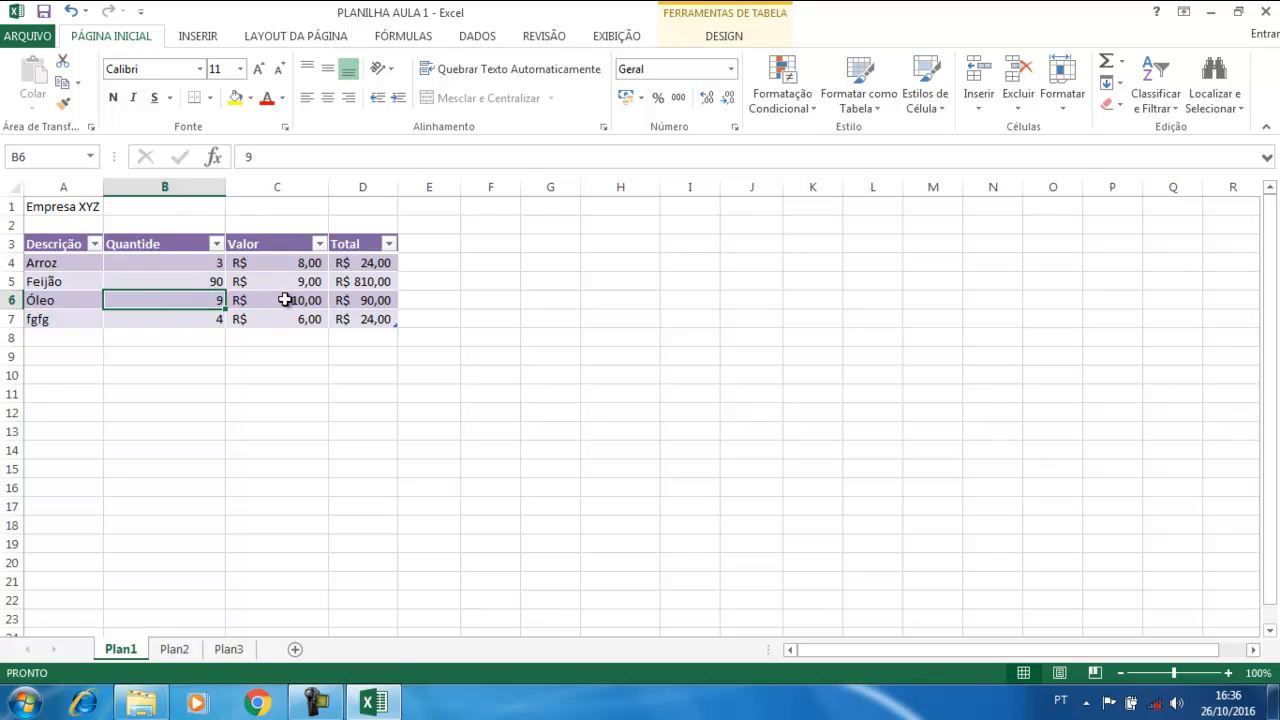
pyautogui.click(188, 263)
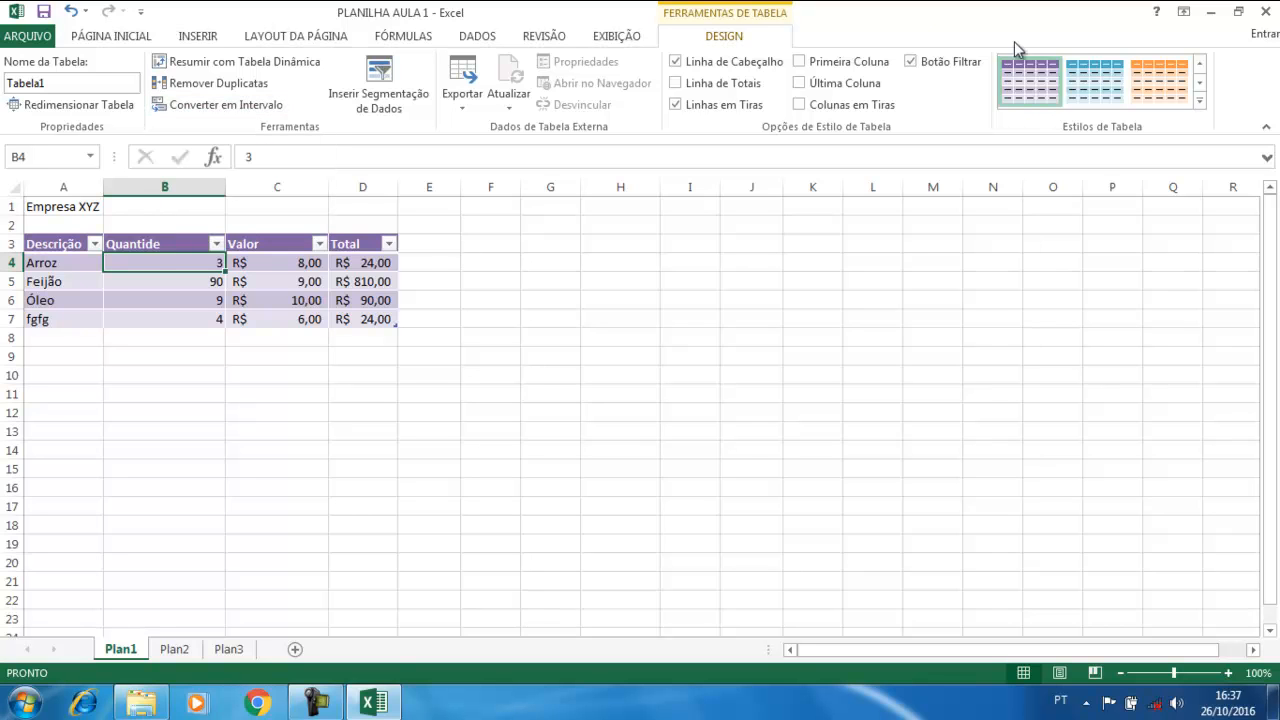
pyautogui.click(675, 406)
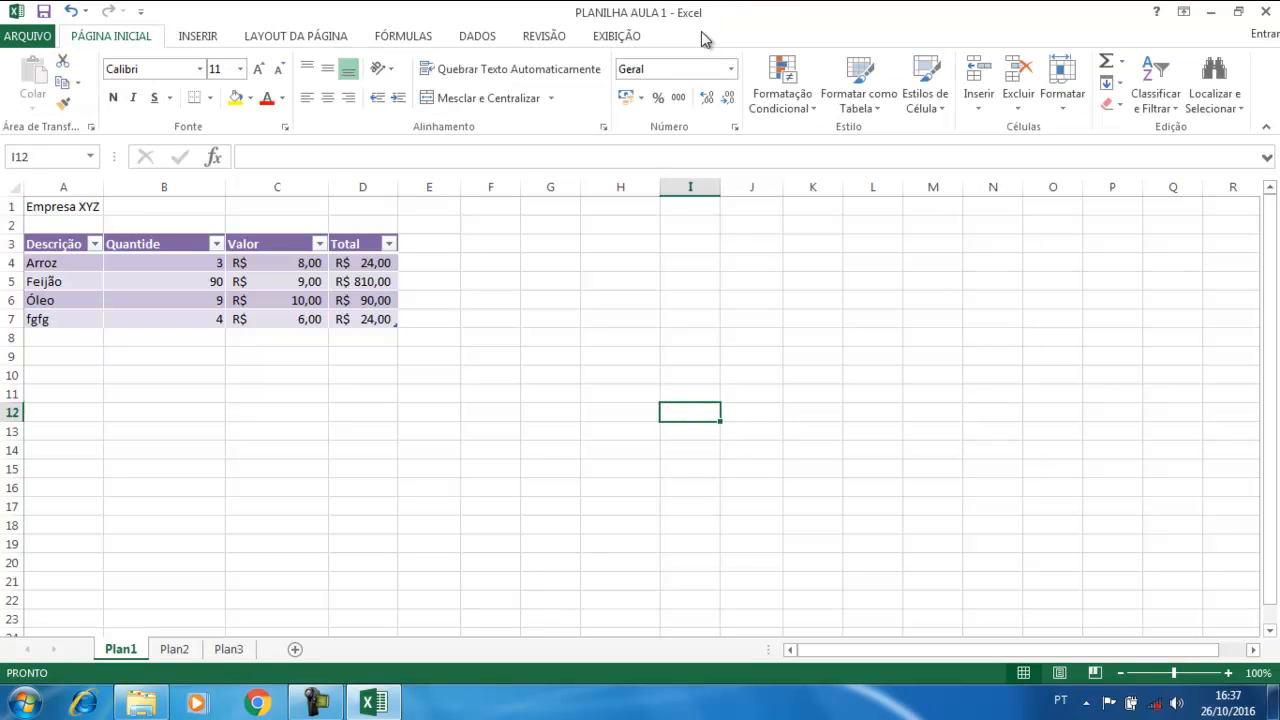
pyautogui.click(214, 279)
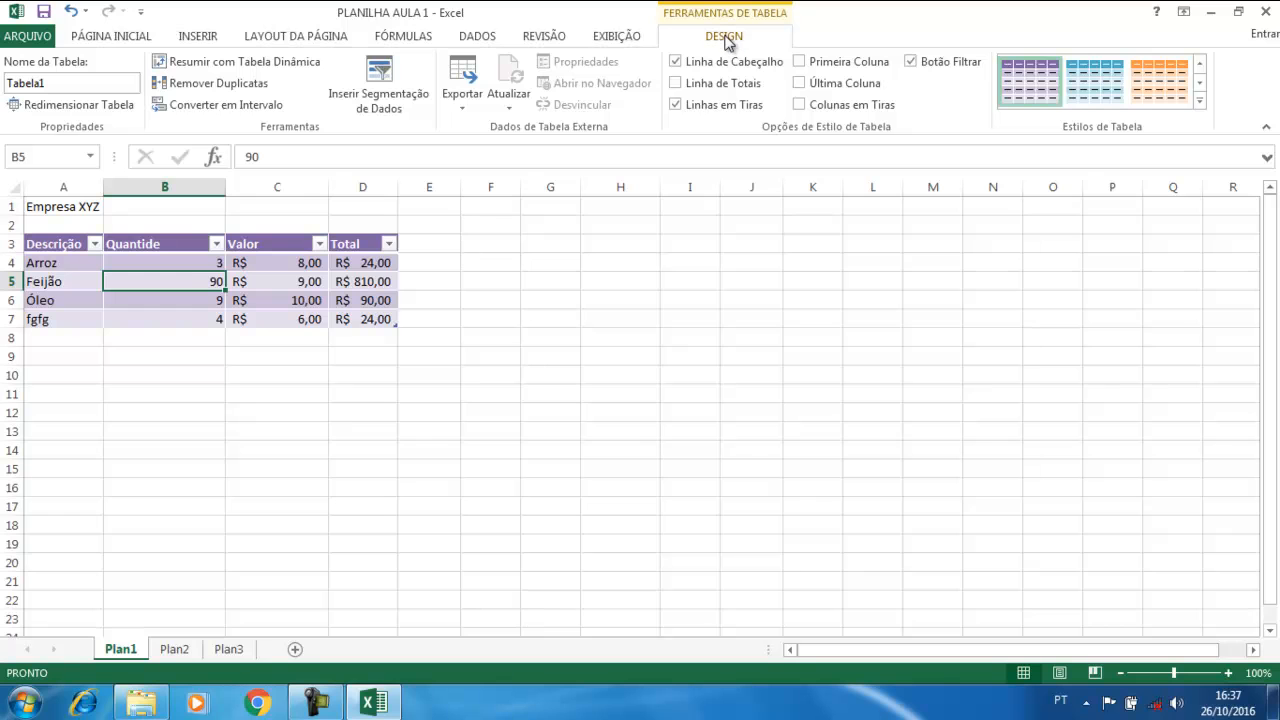
# Convert the table to a normal range and check the Total formulas in D4 and D7
pyautogui.click(184, 106)
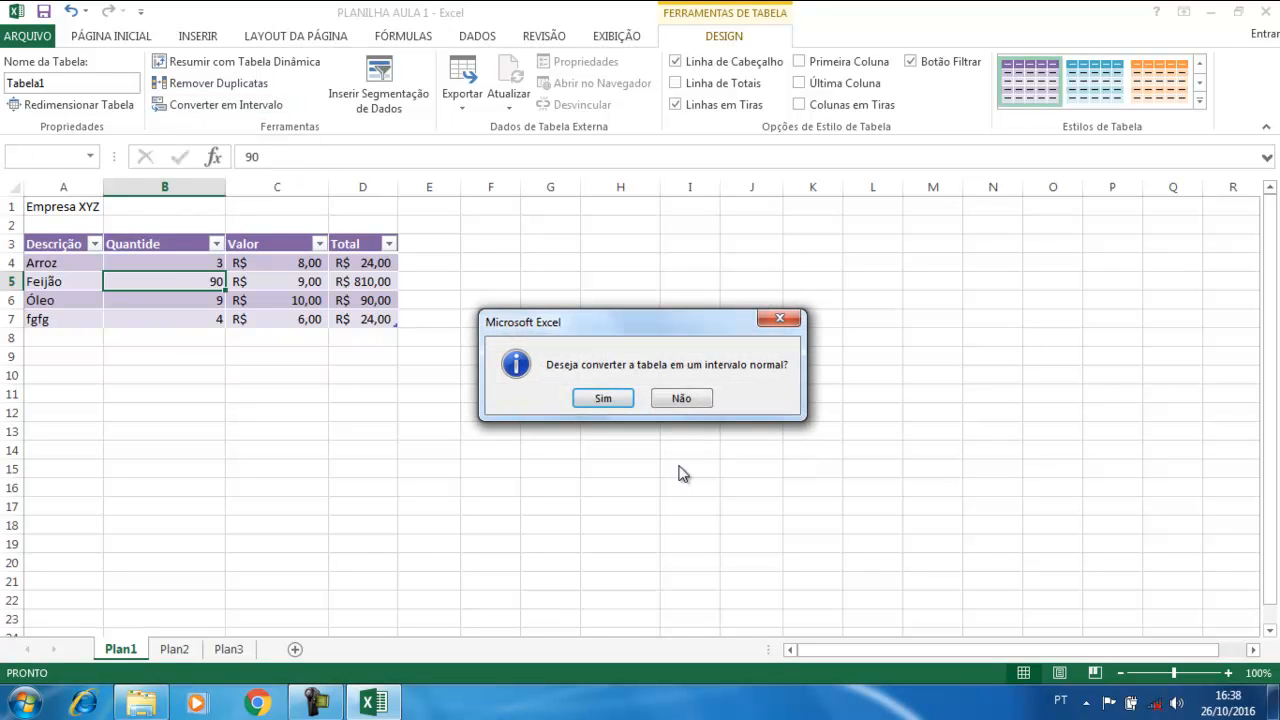
pyautogui.click(612, 399)
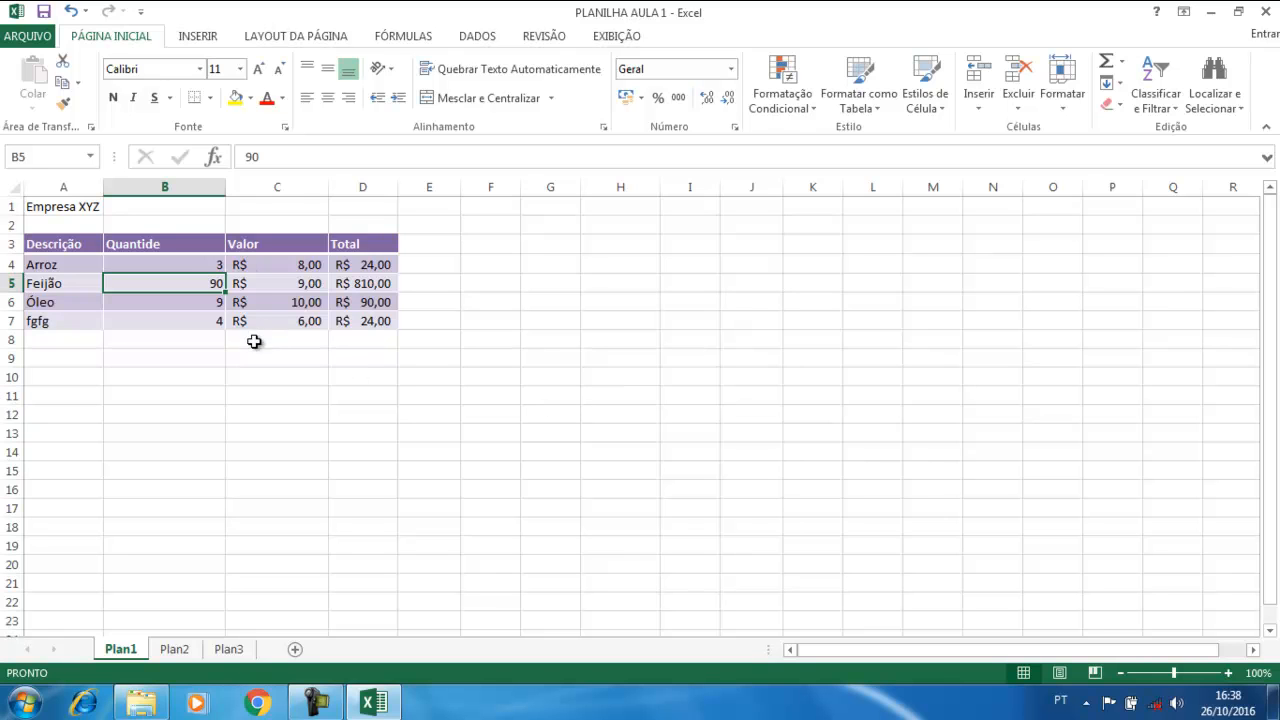
pyautogui.click(256, 391)
pyautogui.click(185, 321)
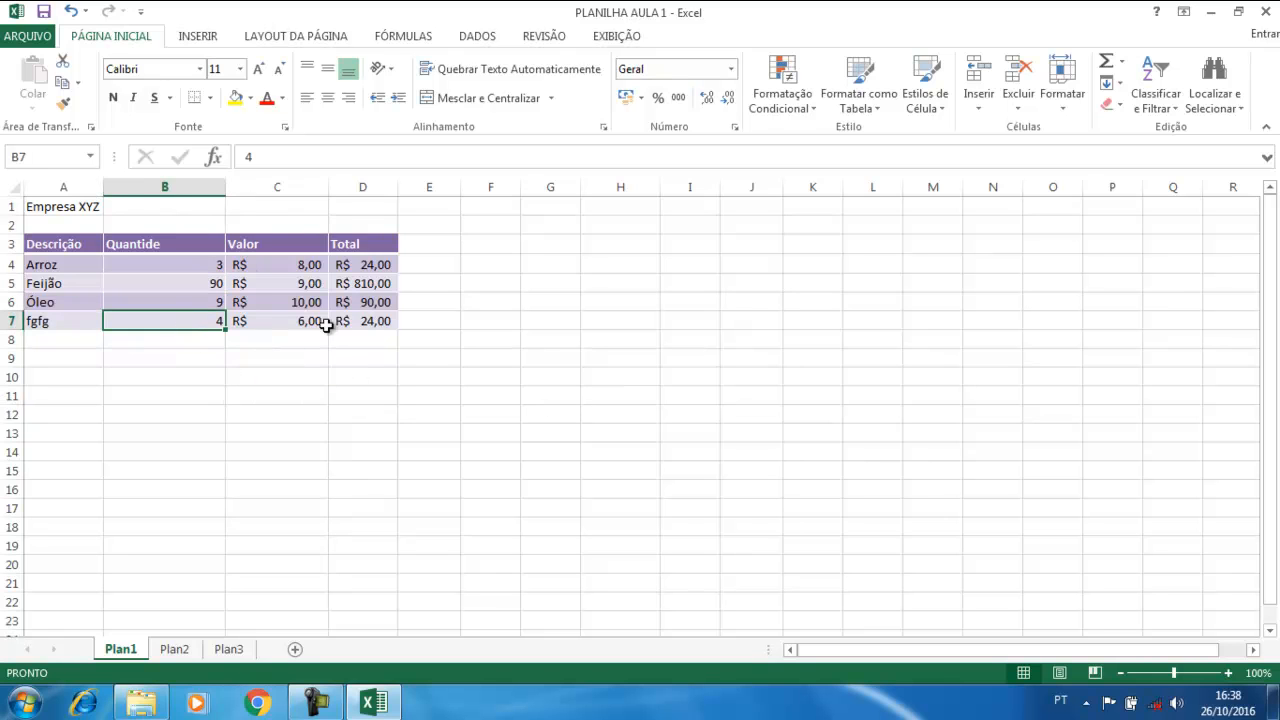
pyautogui.click(345, 322)
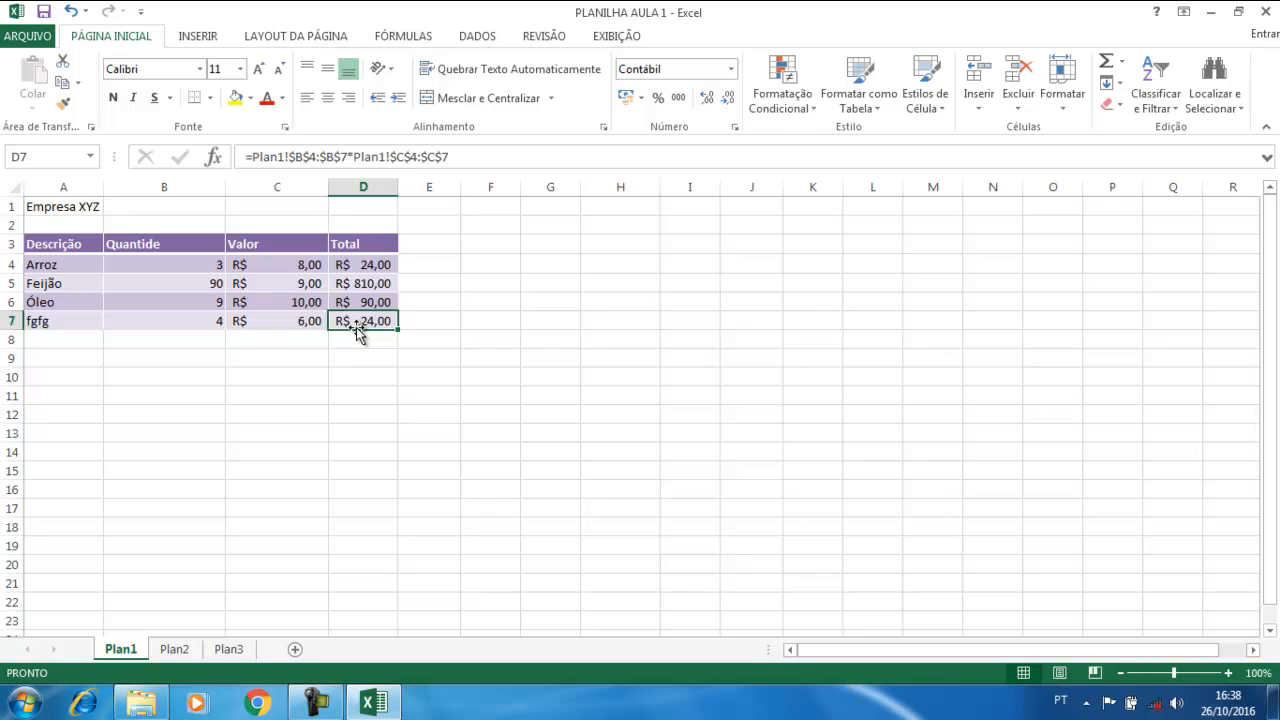
pyautogui.click(363, 266)
pyautogui.click(368, 322)
pyautogui.press('Right')
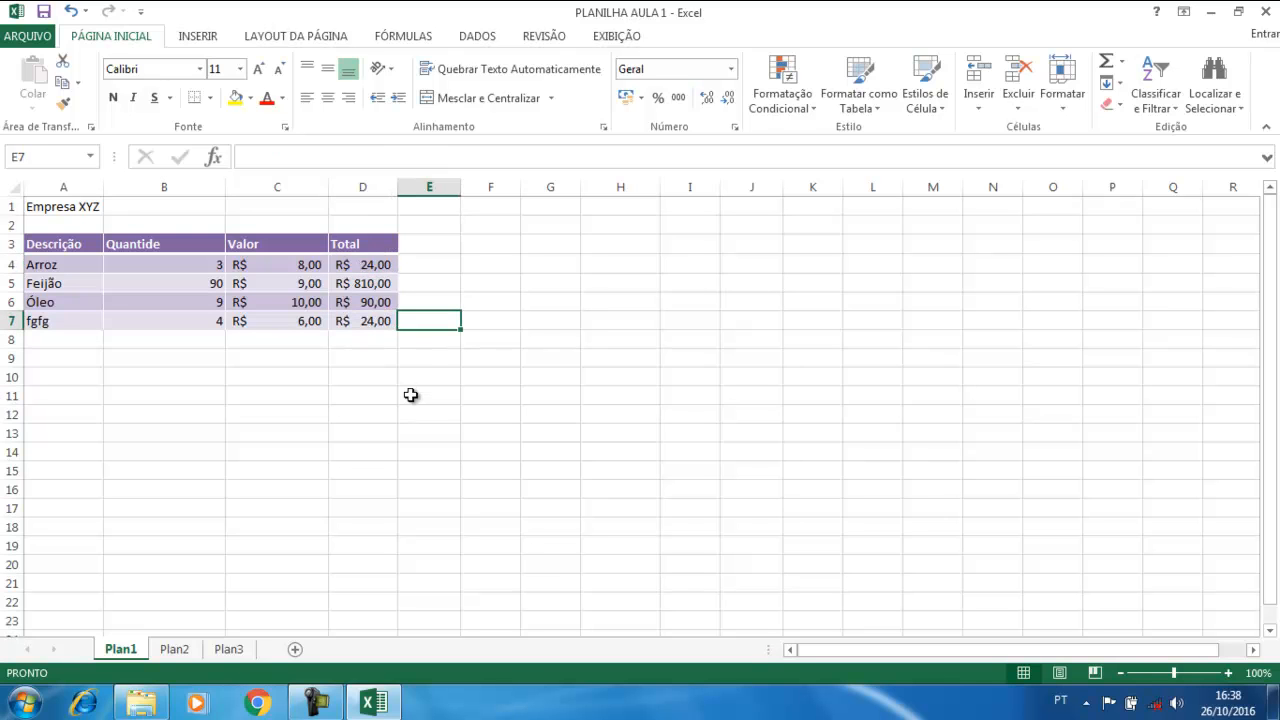
# Select the whole data range A3:D7, including the header row
pyautogui.click(49, 339)
pyautogui.moveTo(49, 339); pyautogui.dragTo(347, 337)
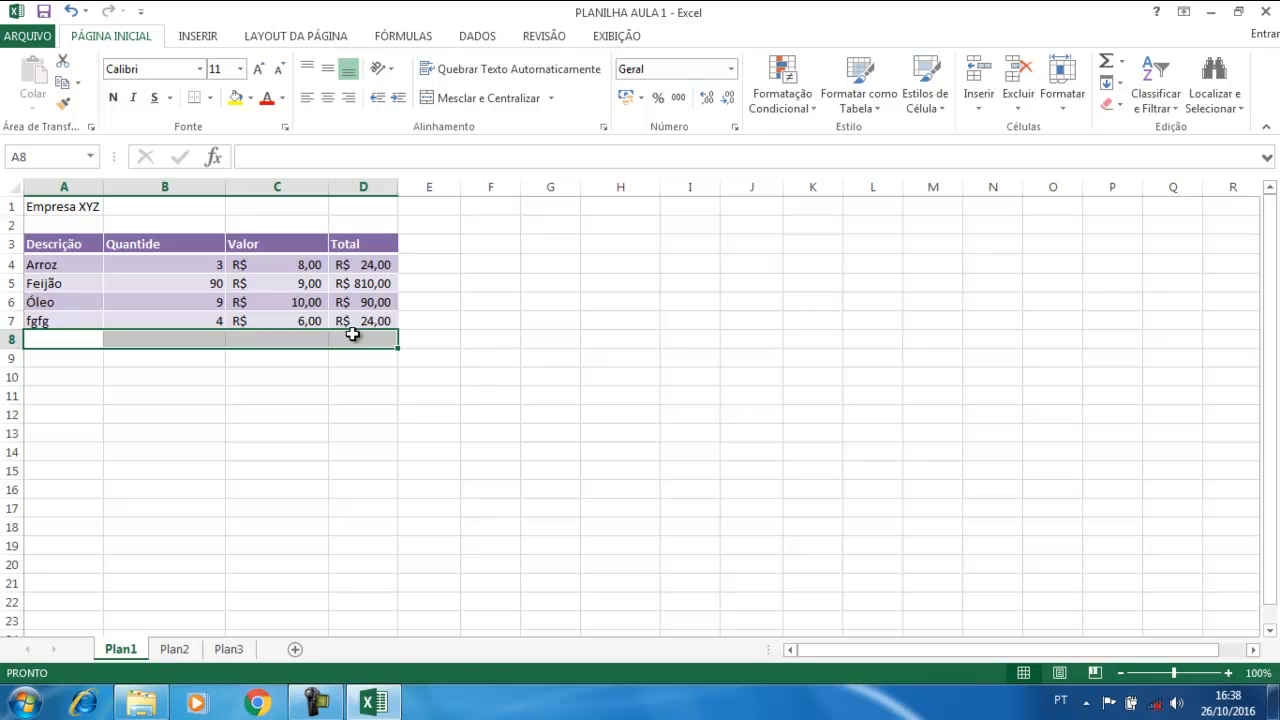
pyautogui.click(358, 431)
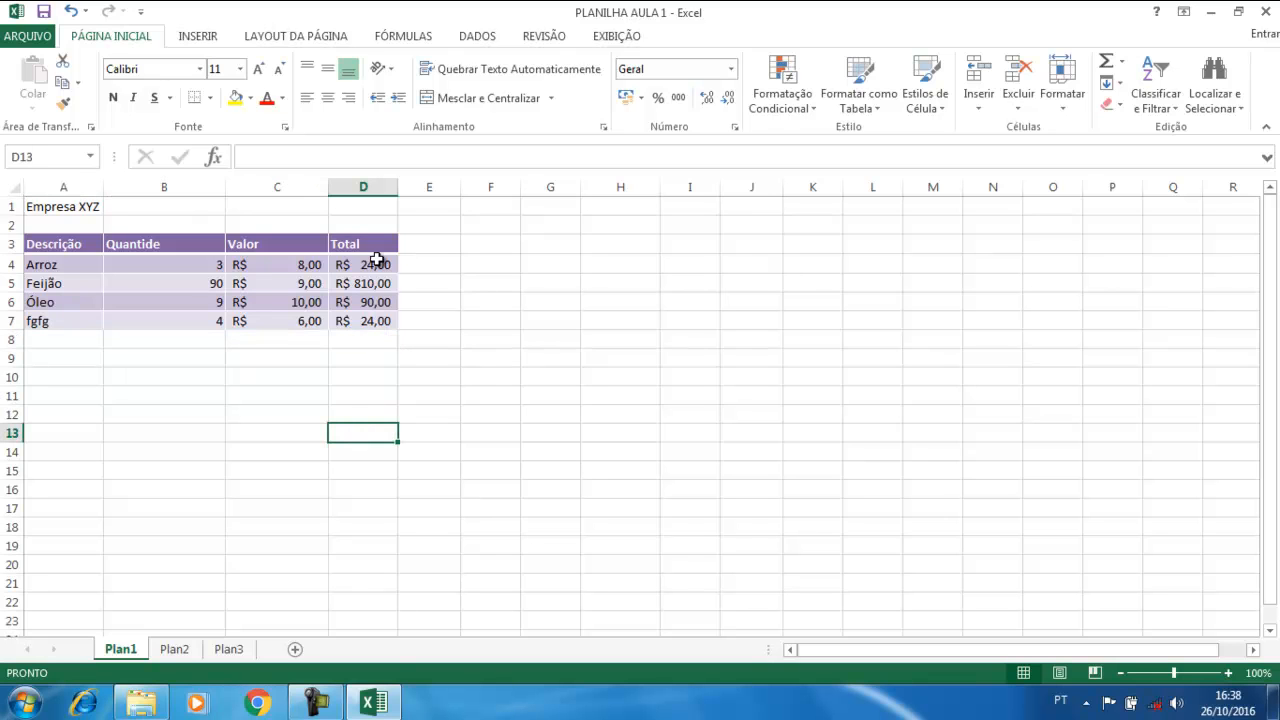
pyautogui.click(308, 281)
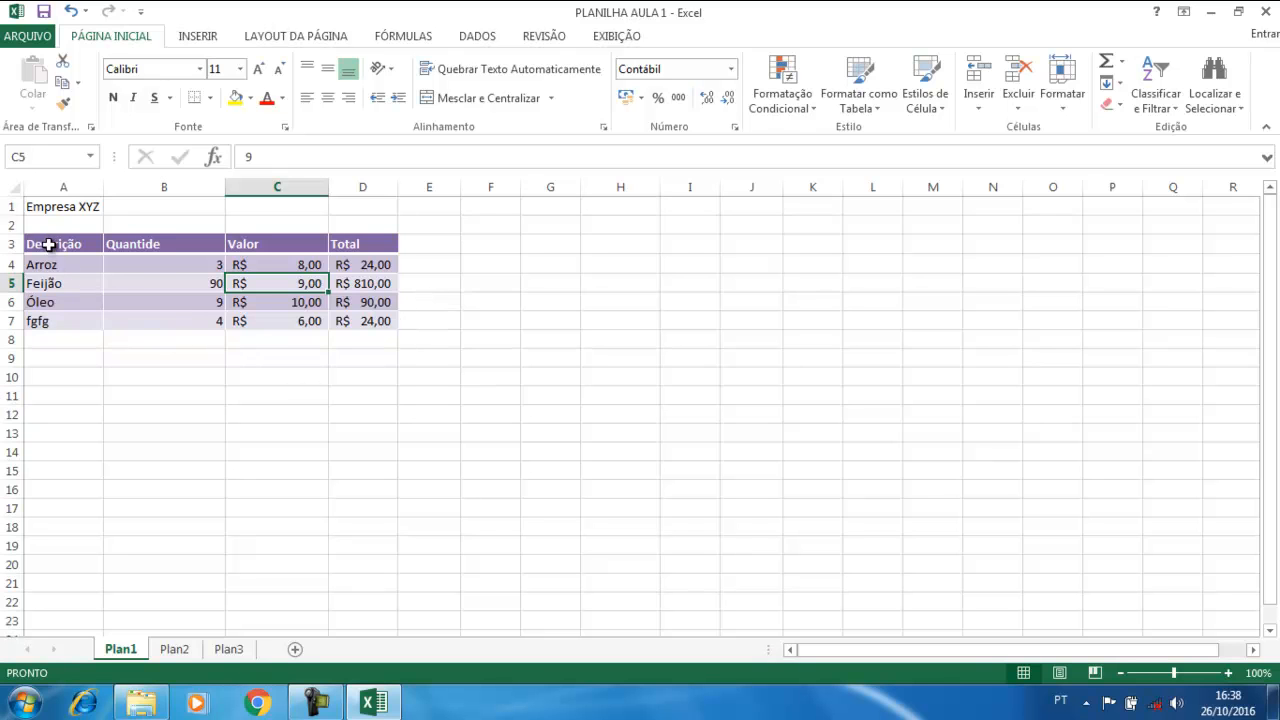
pyautogui.moveTo(48, 243); pyautogui.dragTo(354, 285)
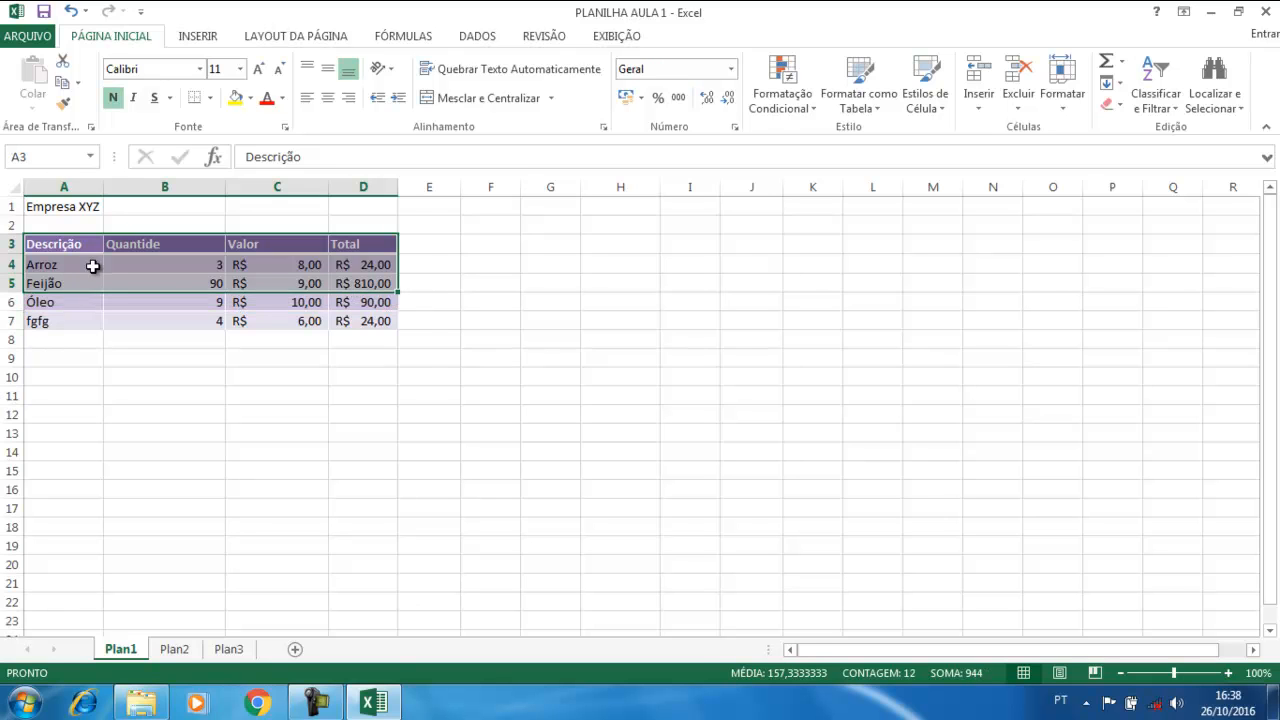
pyautogui.moveTo(55, 243); pyautogui.dragTo(352, 241)
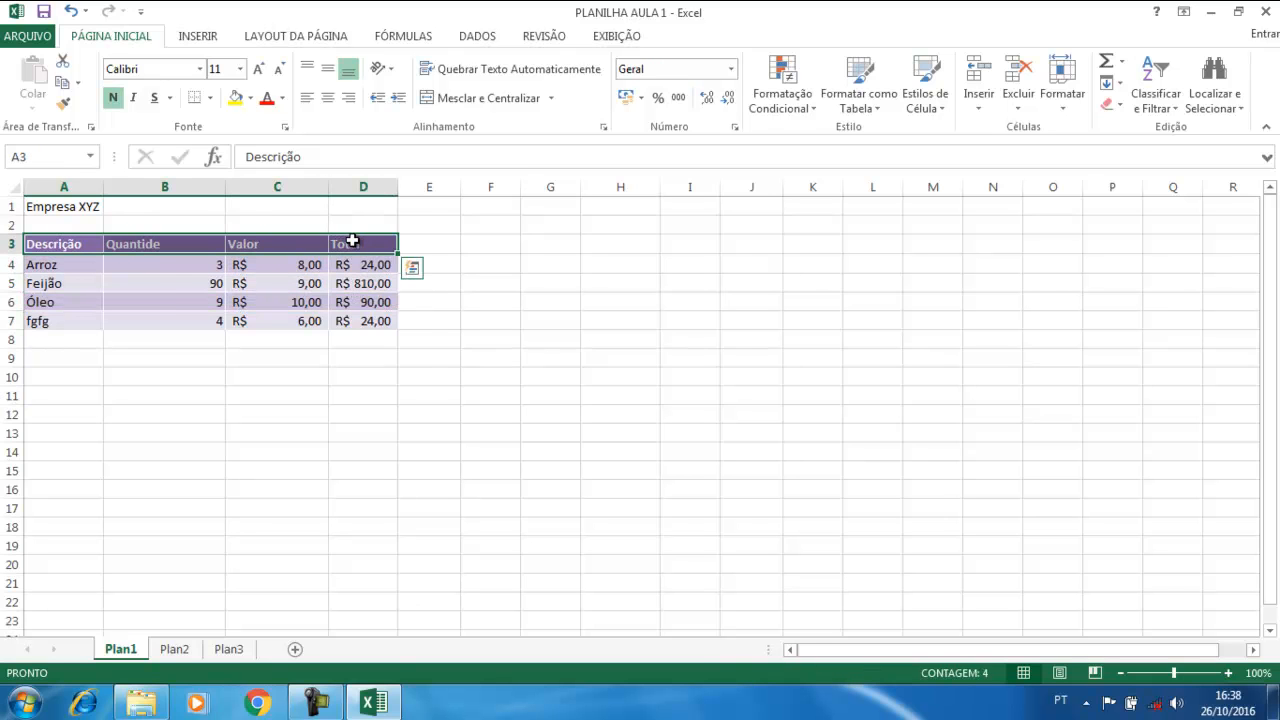
pyautogui.click(106, 291)
pyautogui.moveTo(49, 243); pyautogui.dragTo(337, 323)
pyautogui.moveTo(51, 243); pyautogui.dragTo(367, 321)
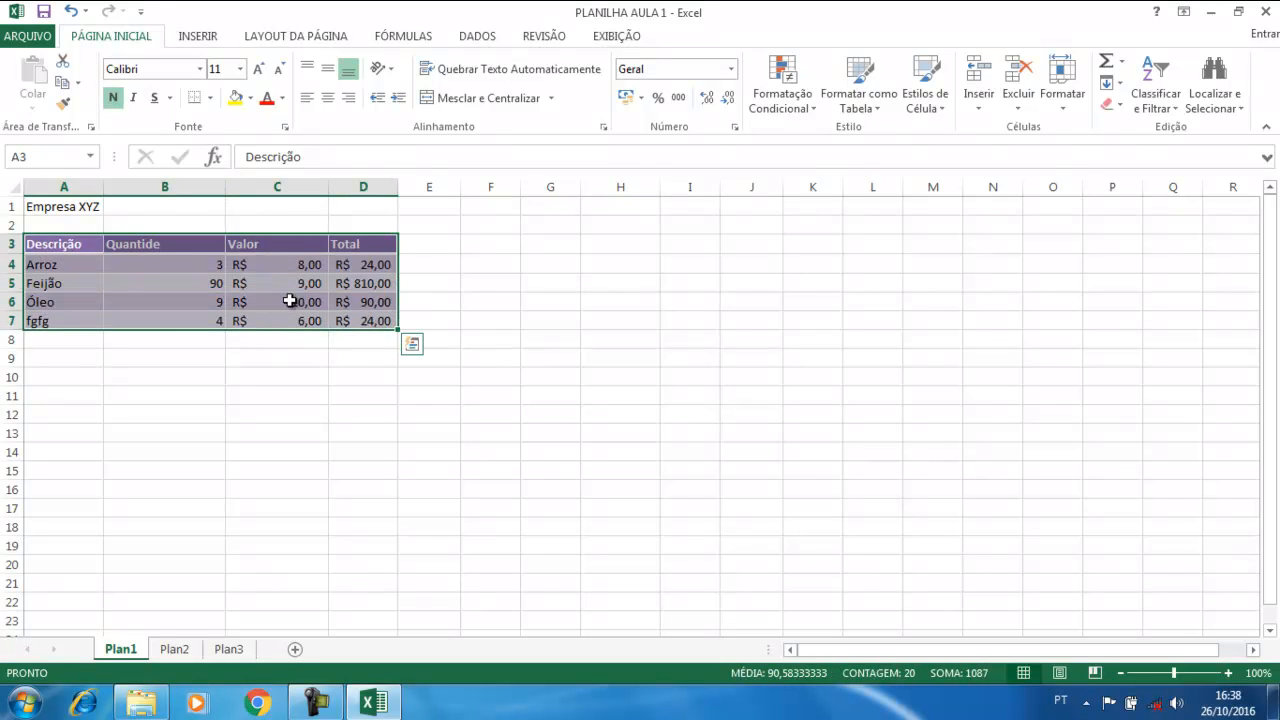
# Create a table from =$A$3:$D$7 with headers
pyautogui.click(196, 35)
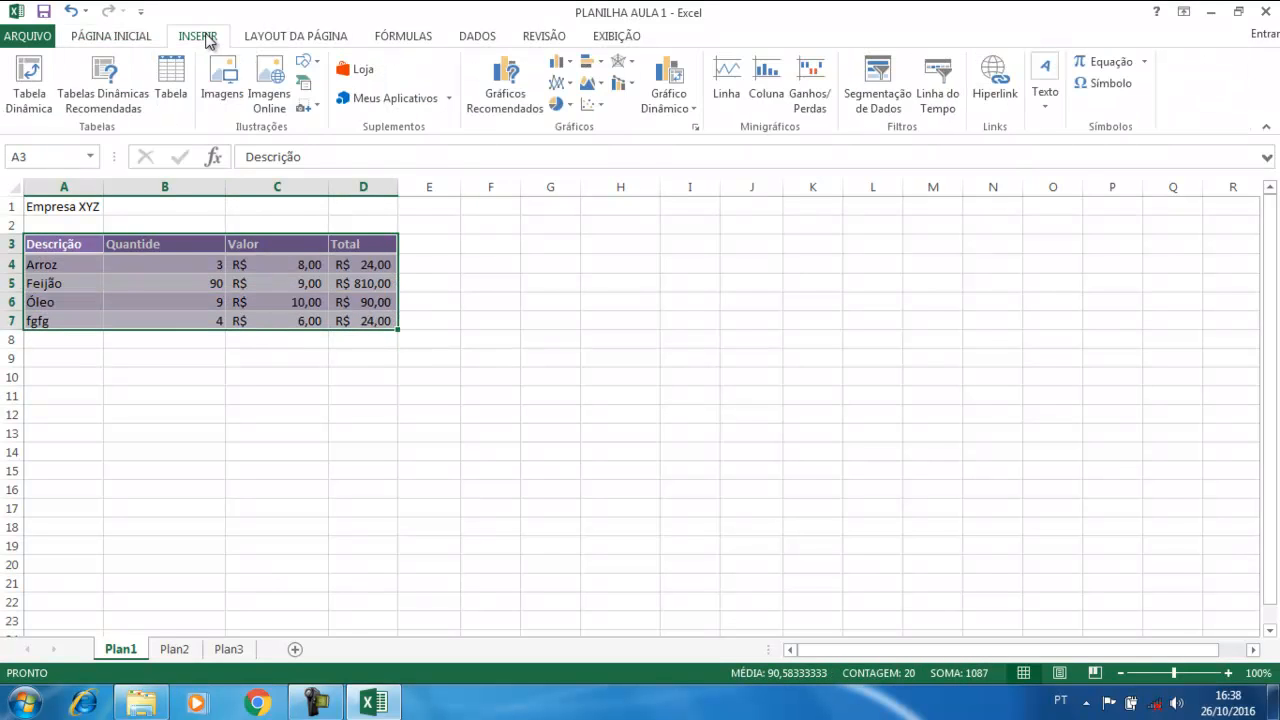
pyautogui.click(172, 95)
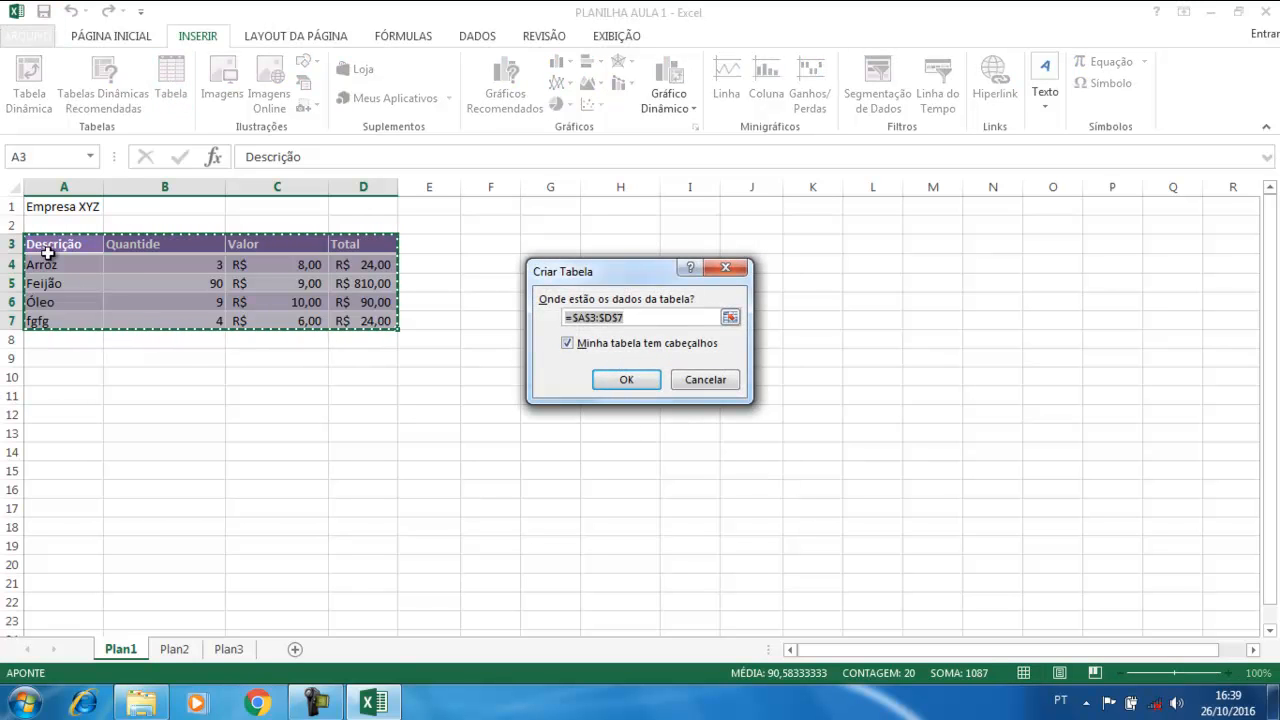
pyautogui.click(628, 380)
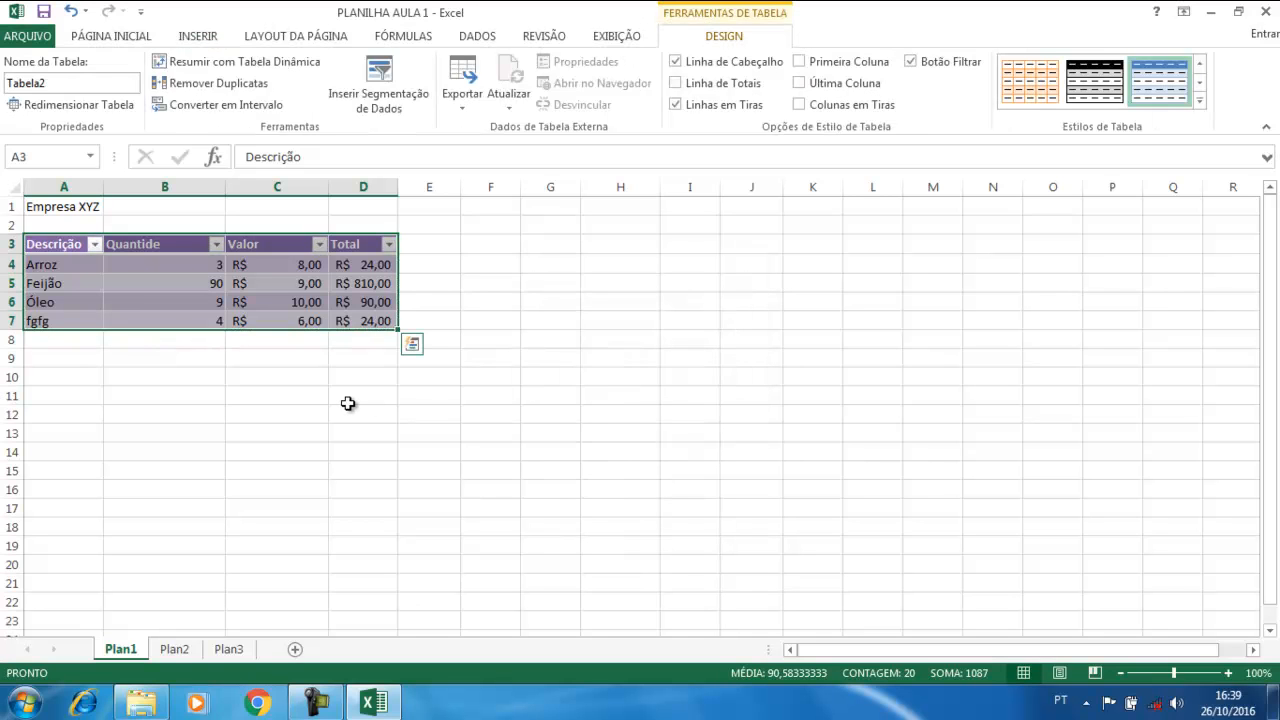
pyautogui.click(618, 448)
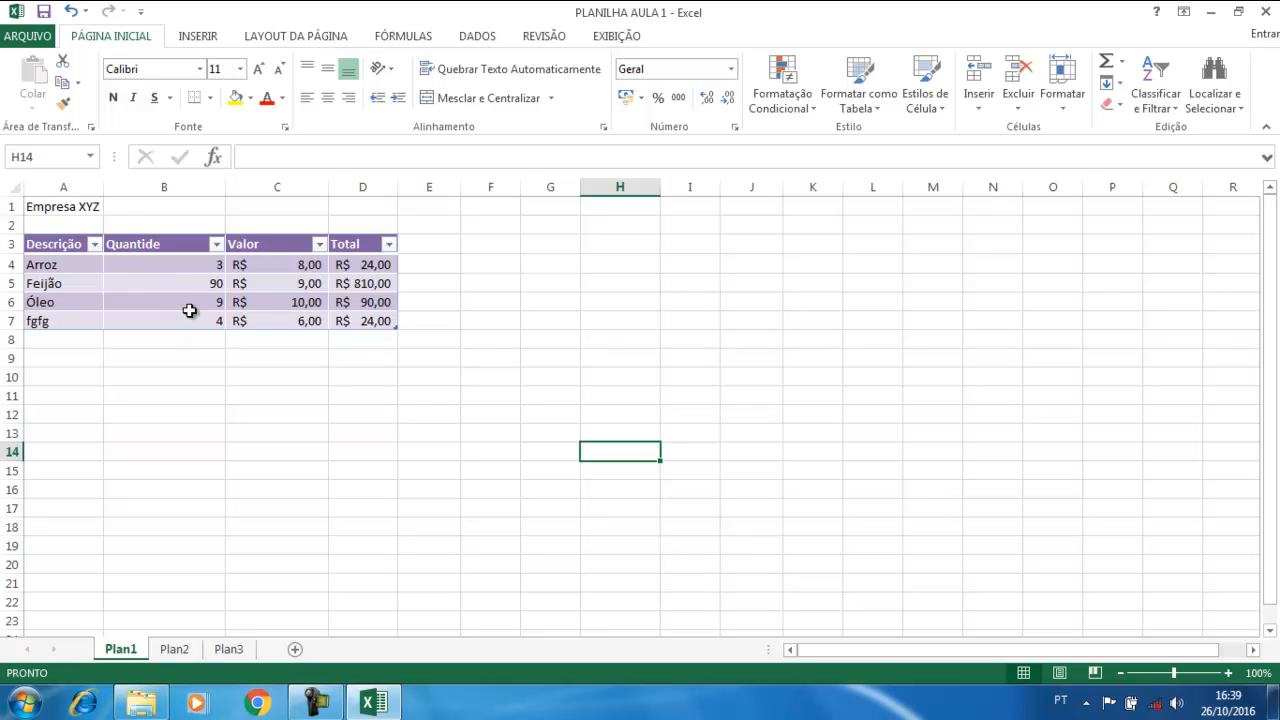
# Type gfgfgf in F12 and fill it across to J12
pyautogui.click(476, 416)
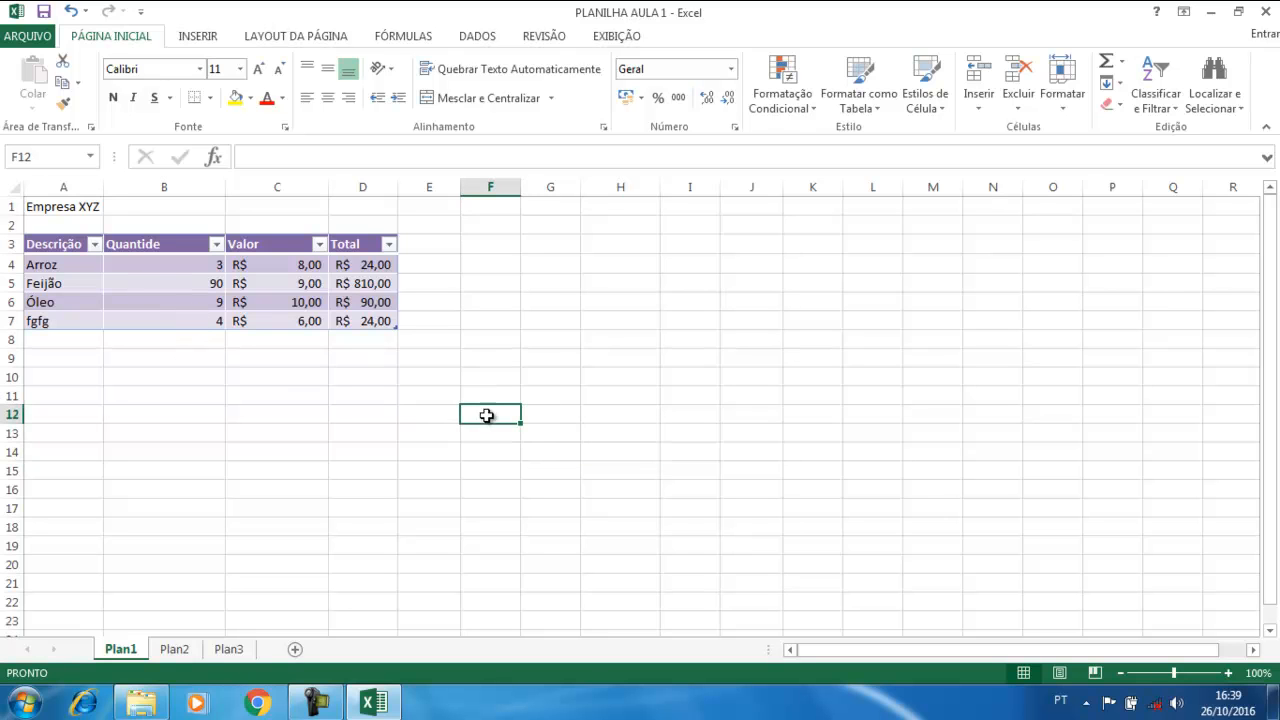
pyautogui.write('gfgfgf')
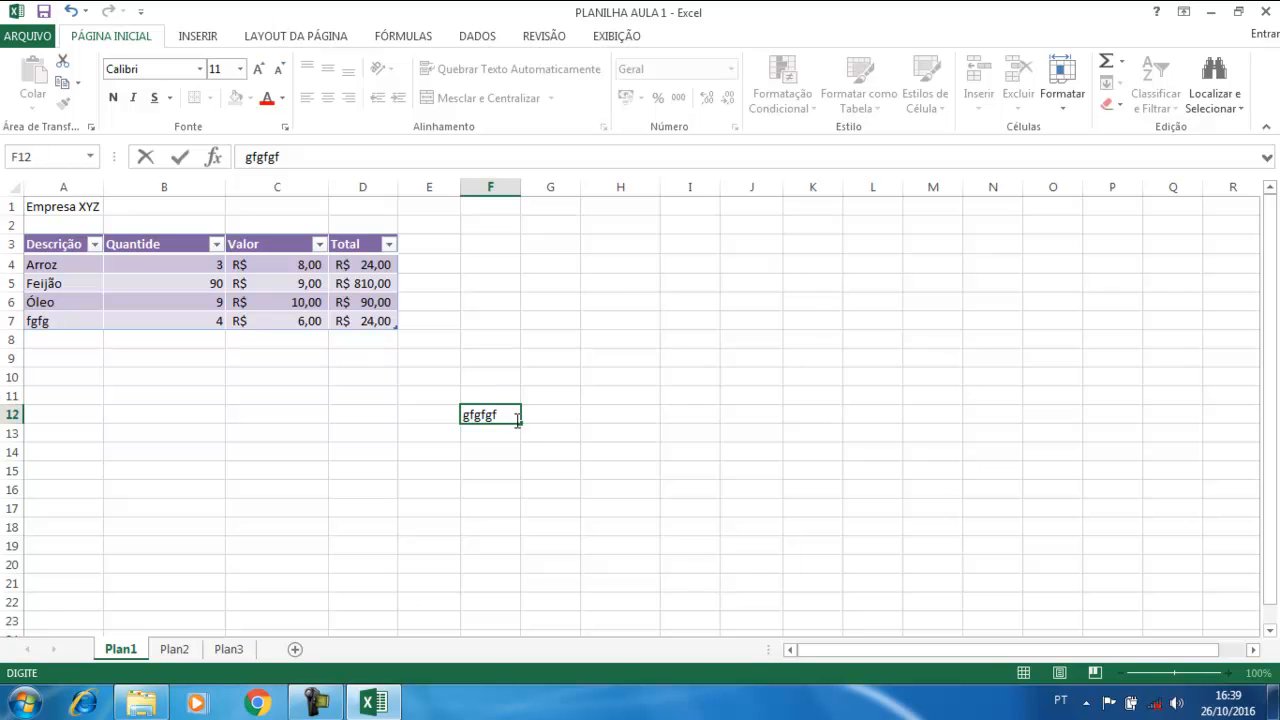
pyautogui.moveTo(522, 423); pyautogui.dragTo(760, 418)
pyautogui.click(650, 486)
pyautogui.click(499, 418)
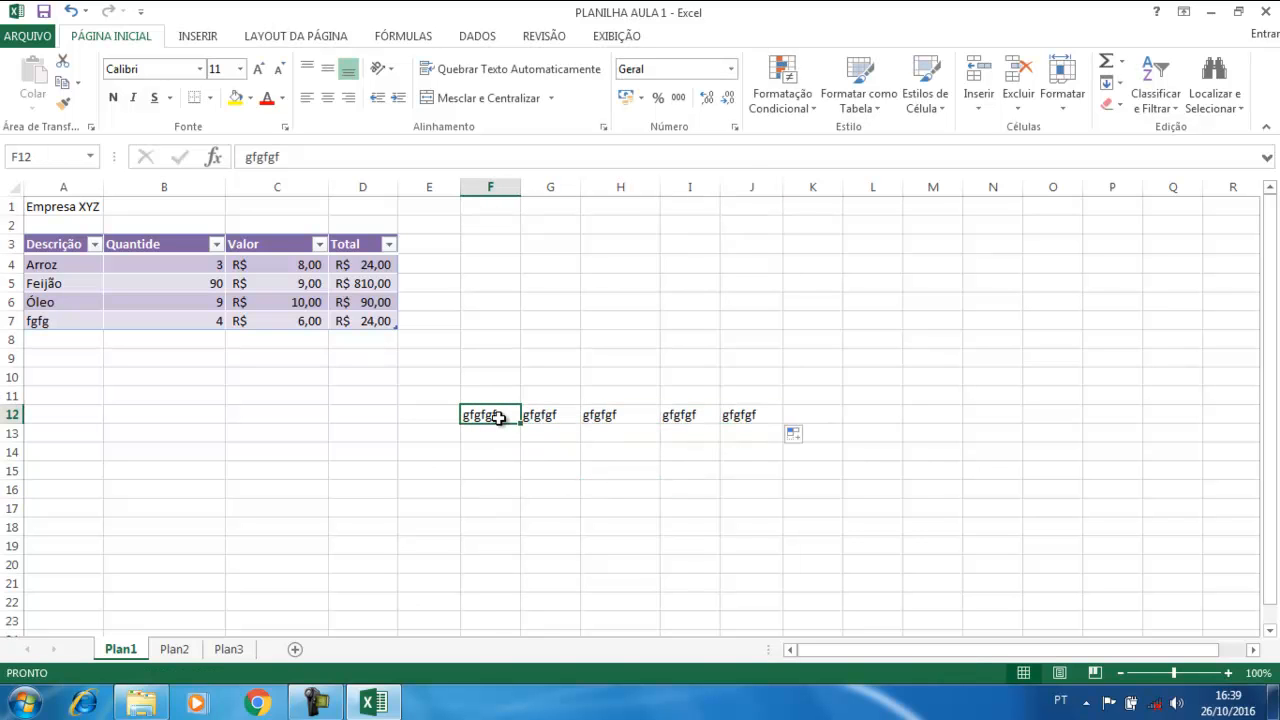
pyautogui.click(550, 426)
pyautogui.click(506, 413)
pyautogui.click(165, 280)
pyautogui.click(724, 36)
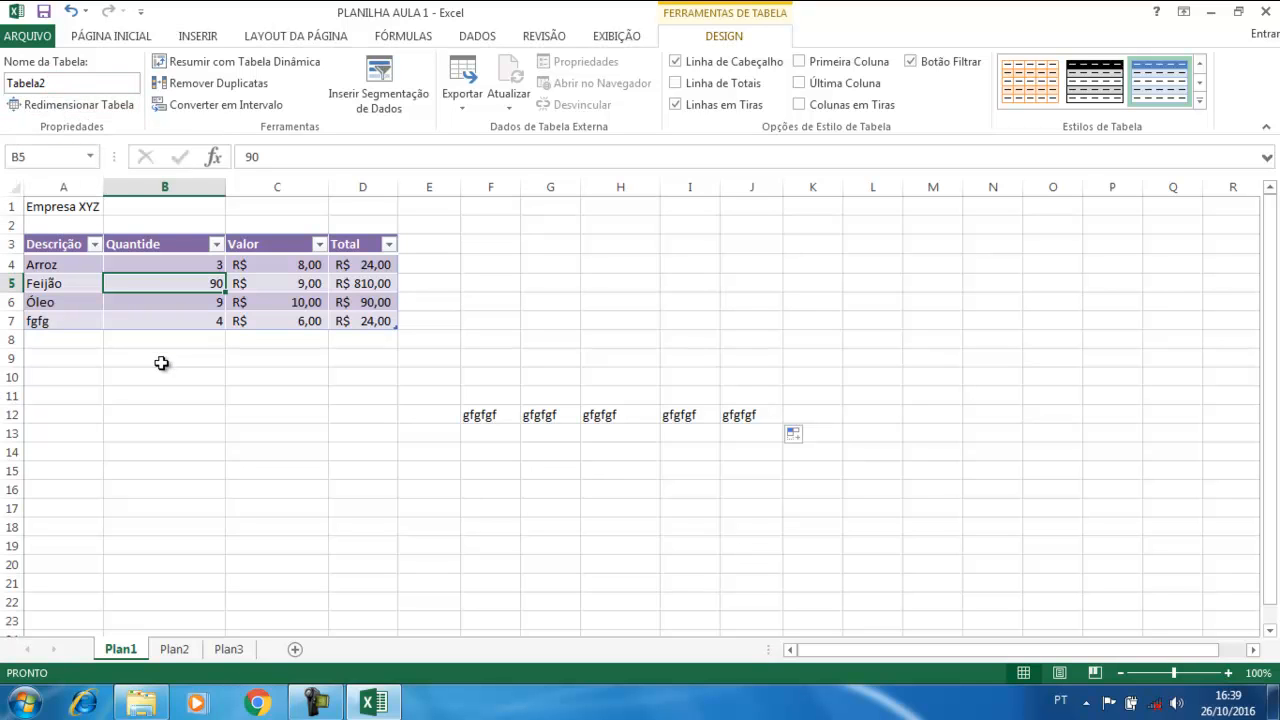
# Replace Tabela2 with 'Nota Fiscal', dismiss the invalid-name error, then enter NotaFiscal instead
pyautogui.click(64, 84)
pyautogui.moveTo(63, 84); pyautogui.dragTo(1, 78)
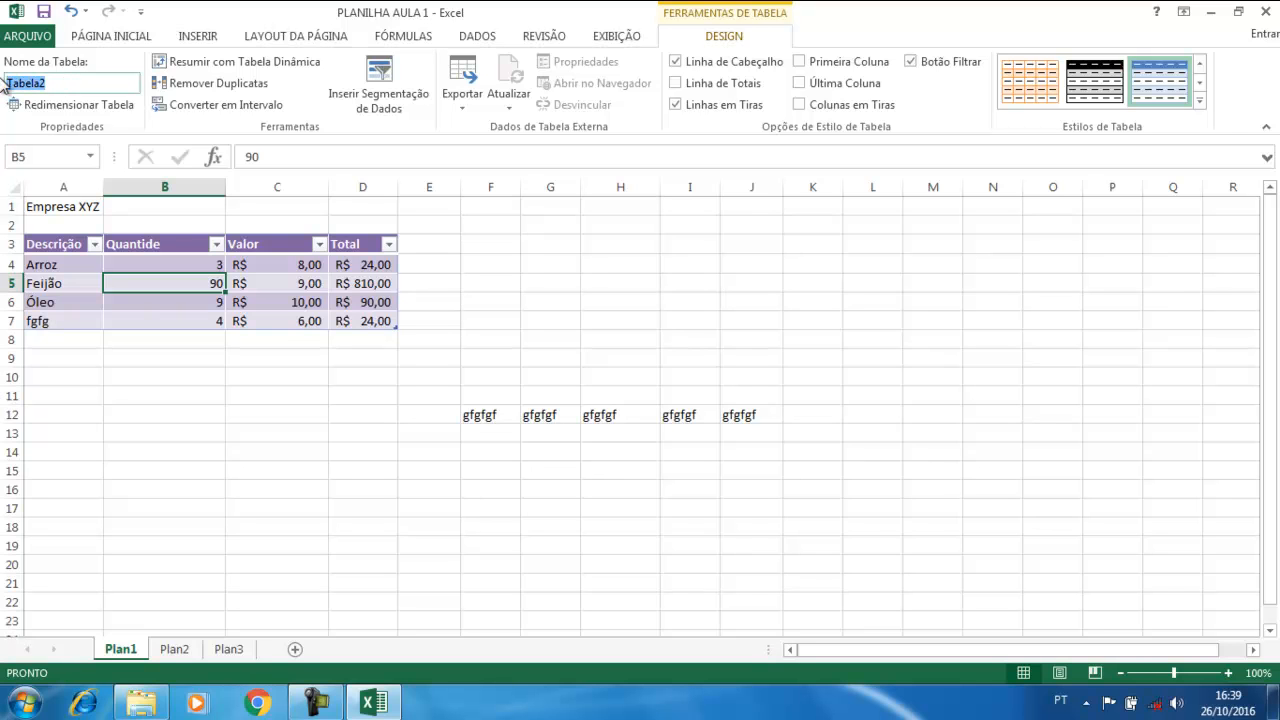
pyautogui.write('No')
pyautogui.press('Return')
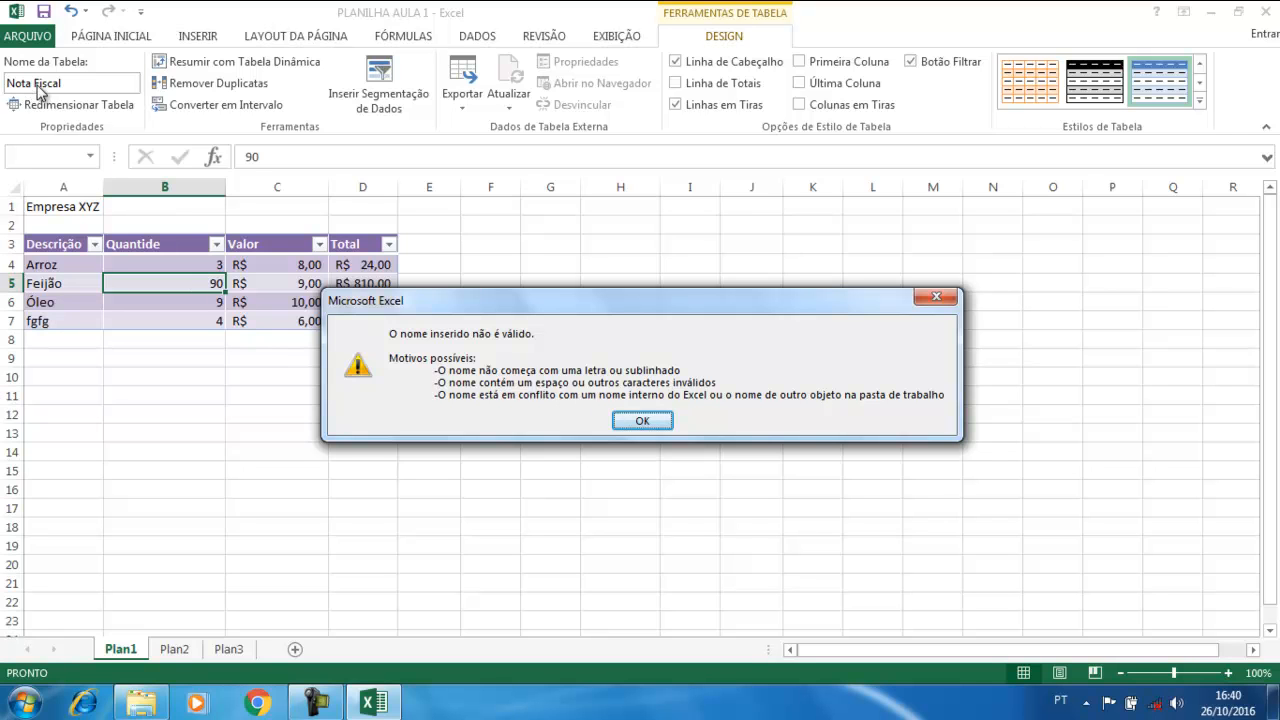
pyautogui.click(645, 421)
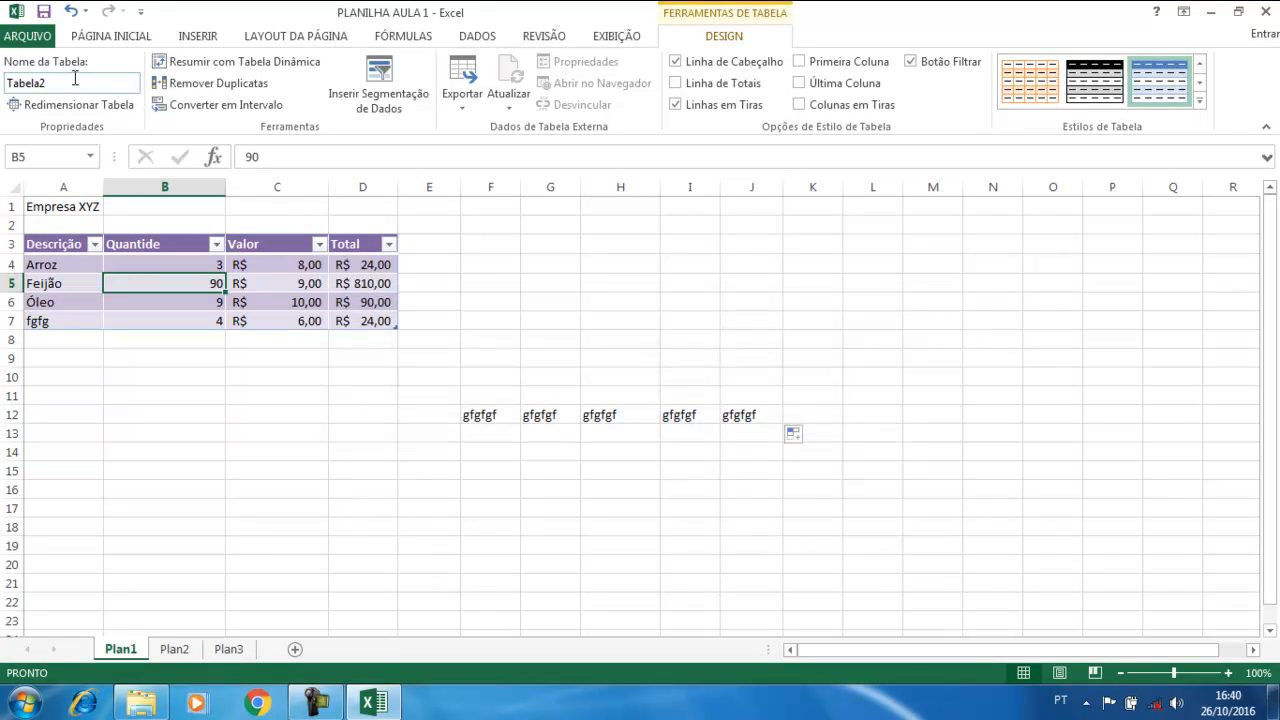
pyautogui.click(75, 78)
pyautogui.write('NotaFiscal')
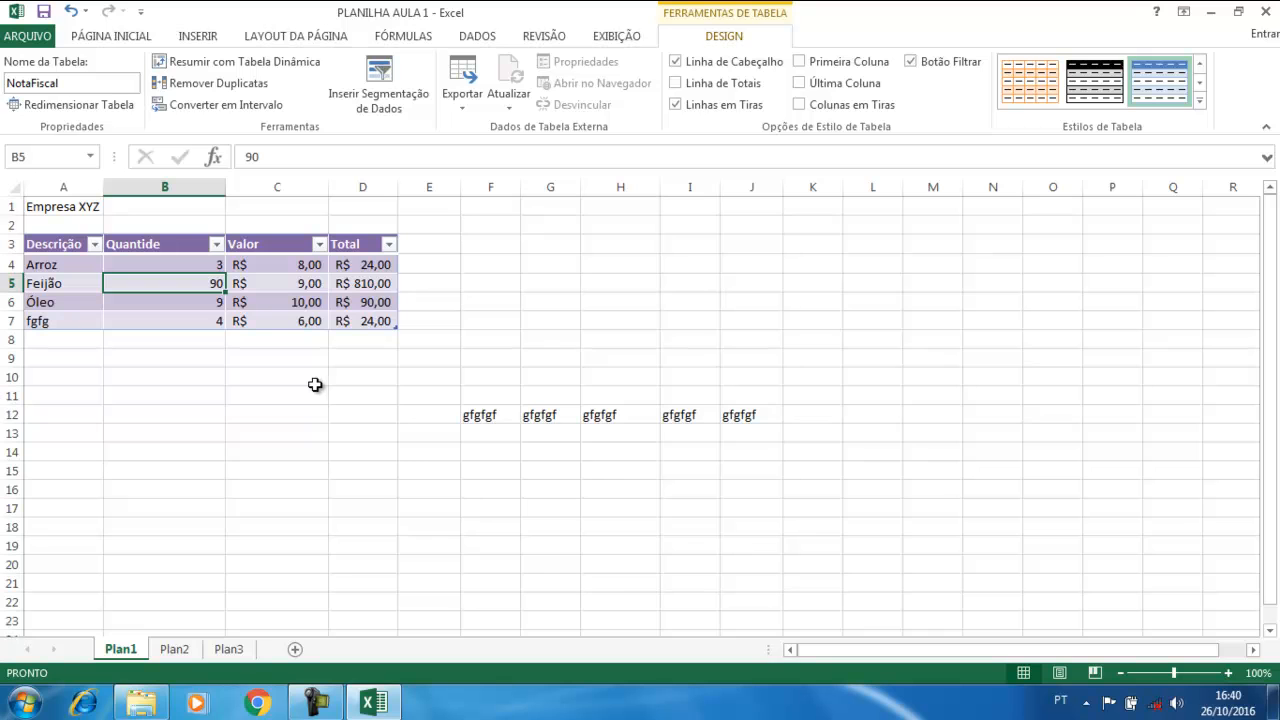
# Delete the gfgfgf test text in F12:J12
pyautogui.click(489, 418)
pyautogui.moveTo(489, 418); pyautogui.dragTo(736, 413)
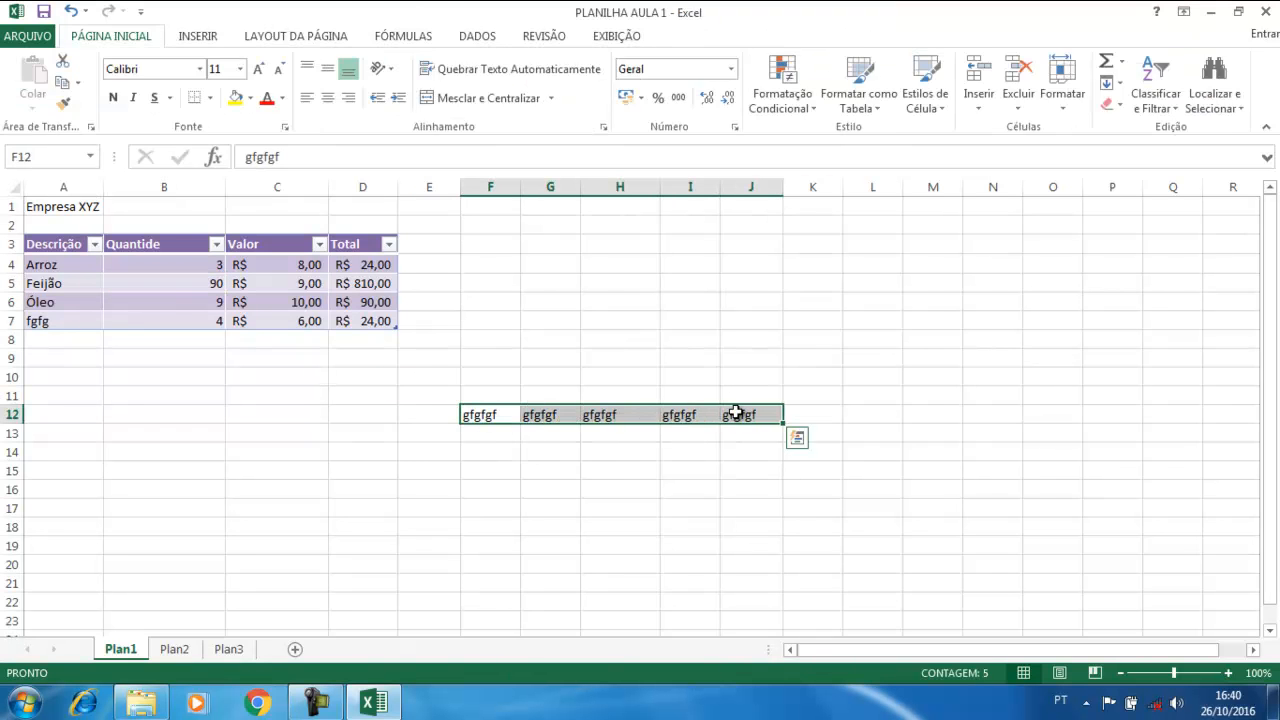
pyautogui.press('Delete')
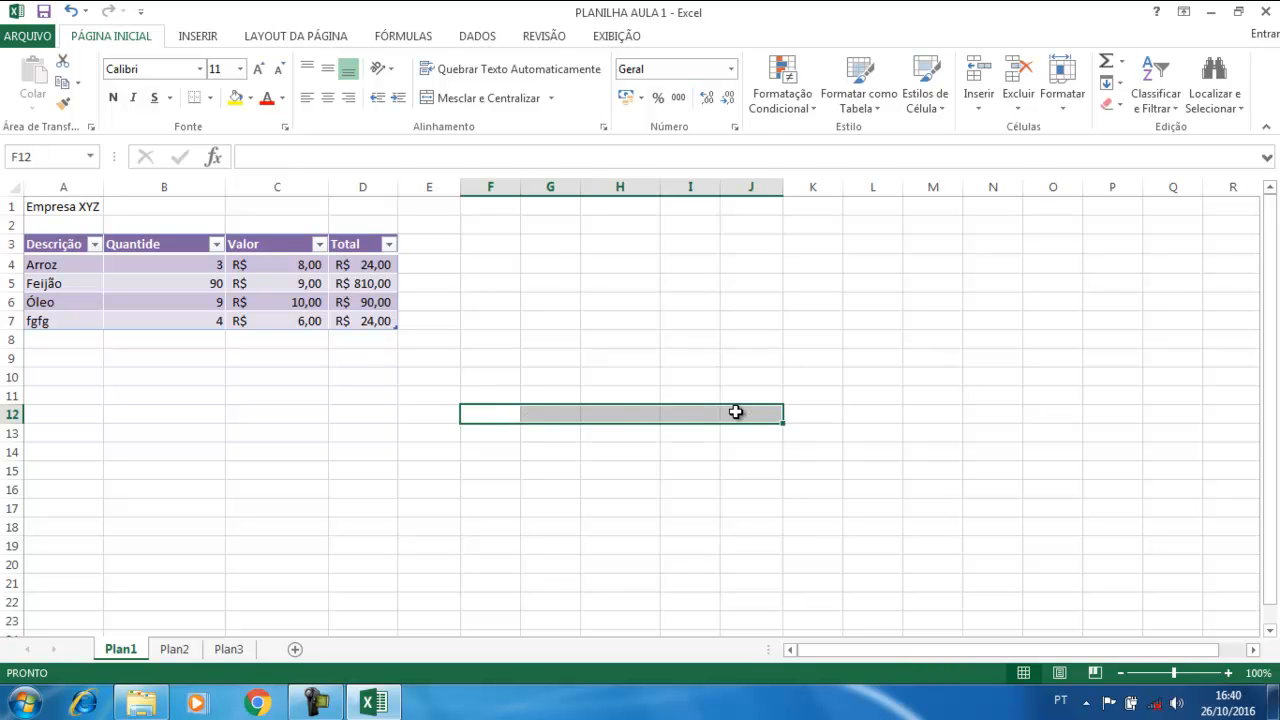
pyautogui.click(394, 428)
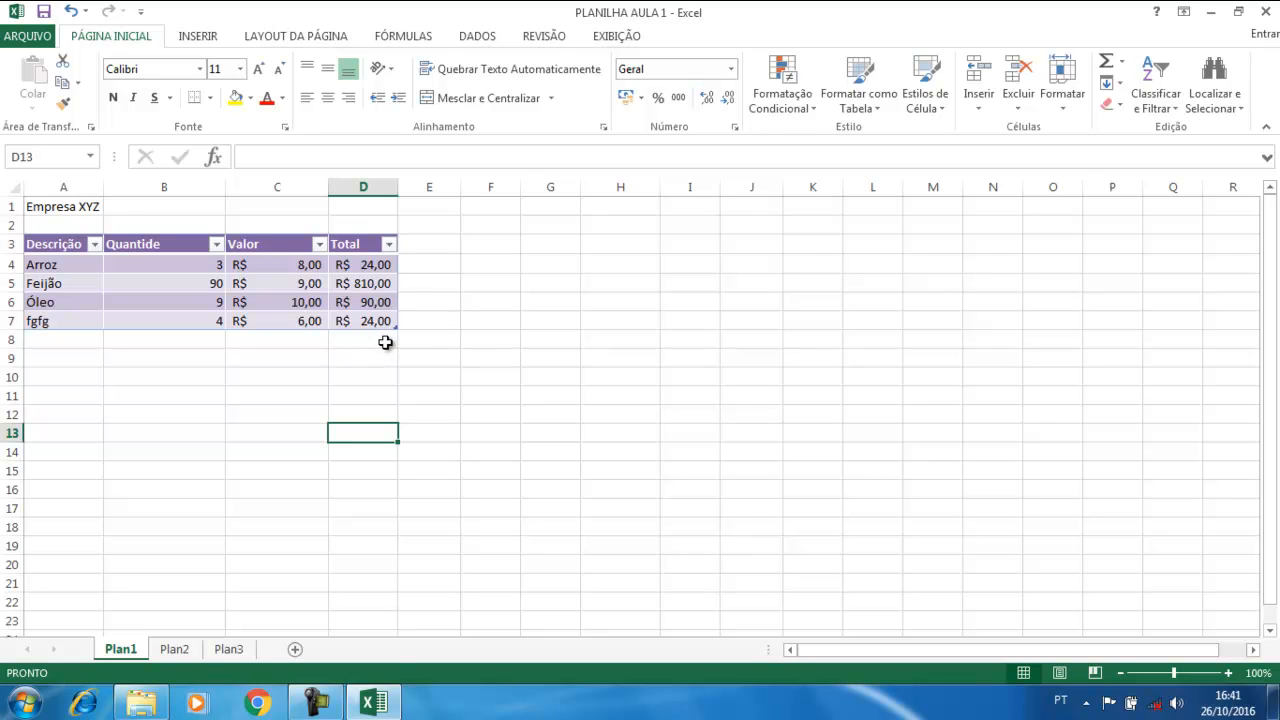
# Type the label Total into cell C9
pyautogui.click(277, 341)
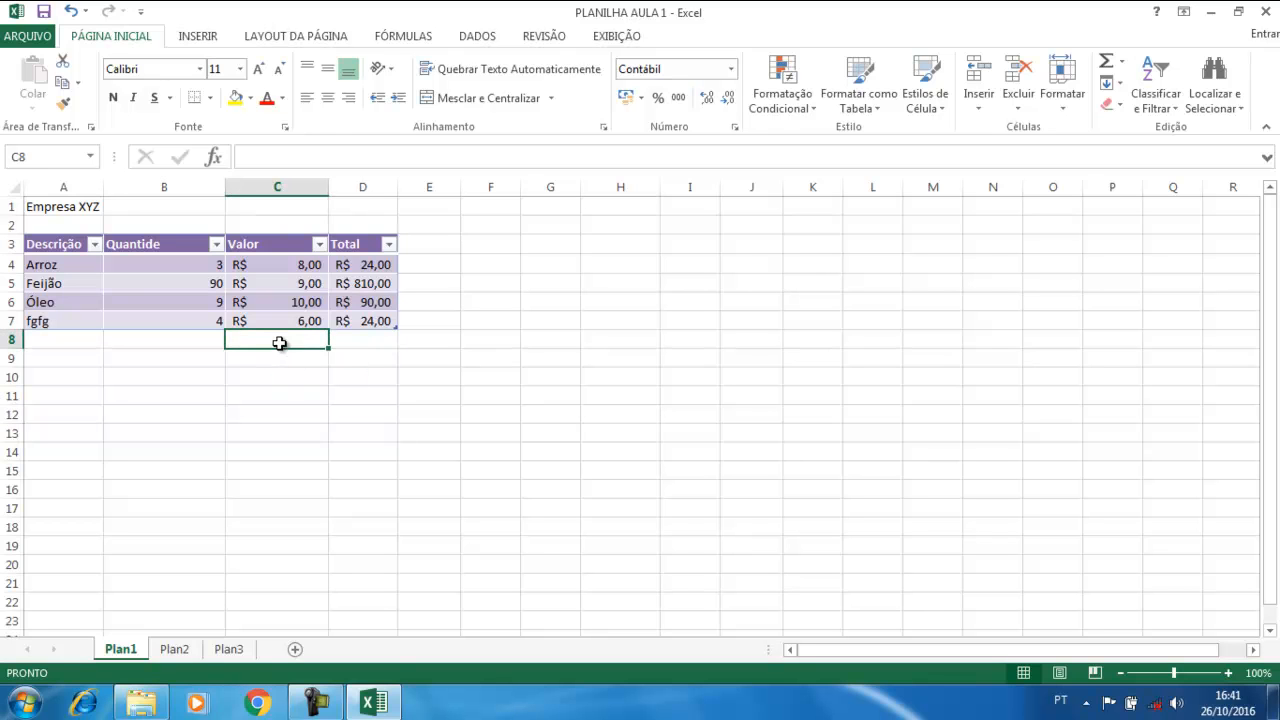
pyautogui.click(280, 359)
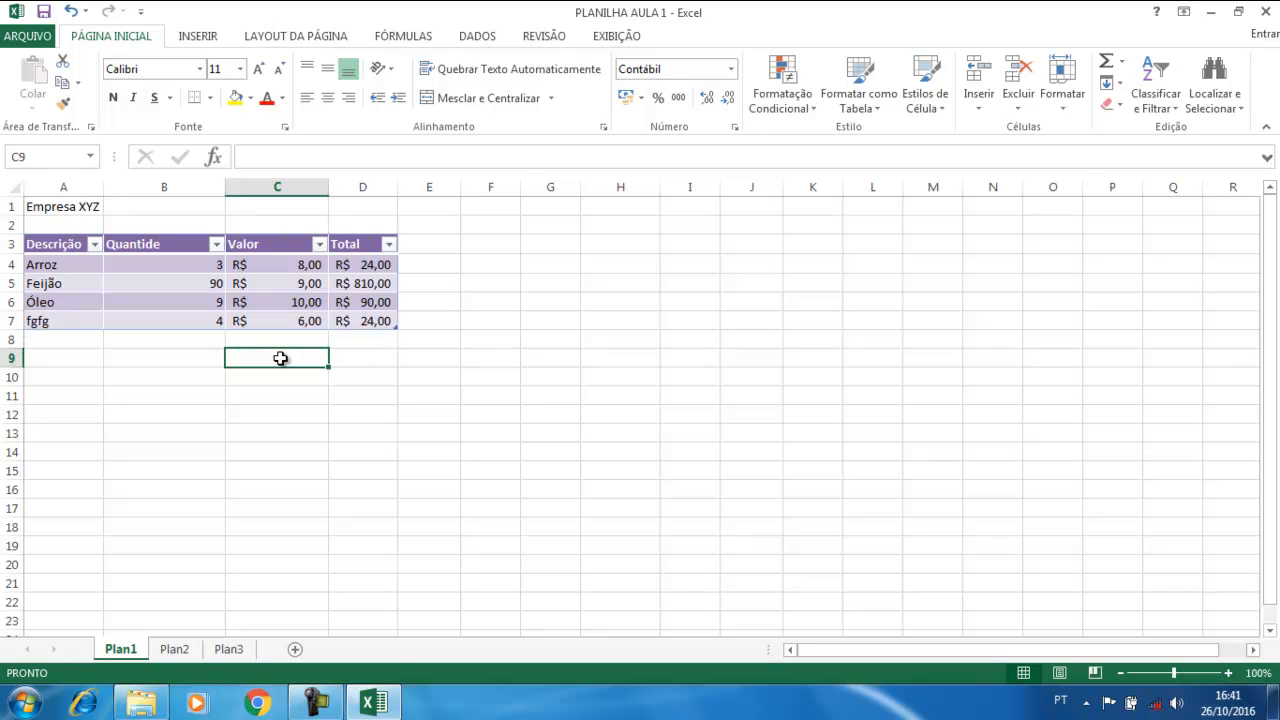
pyautogui.write('Total')
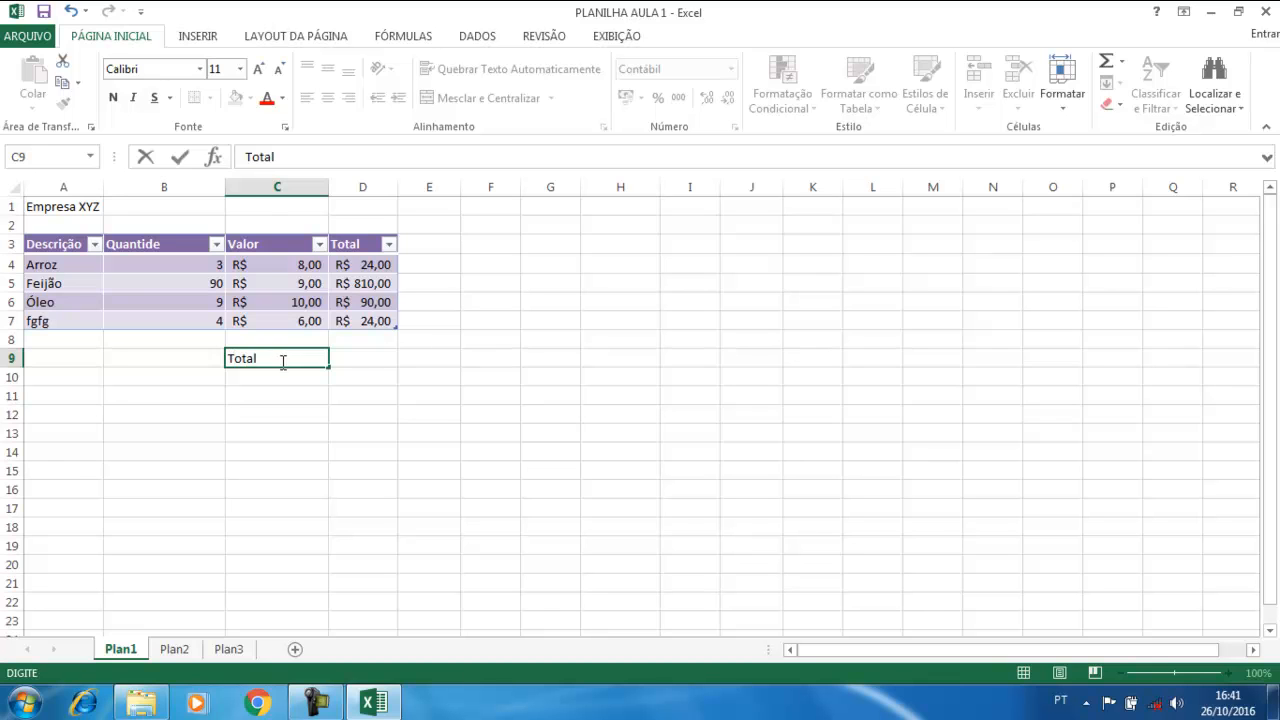
pyautogui.click(365, 357)
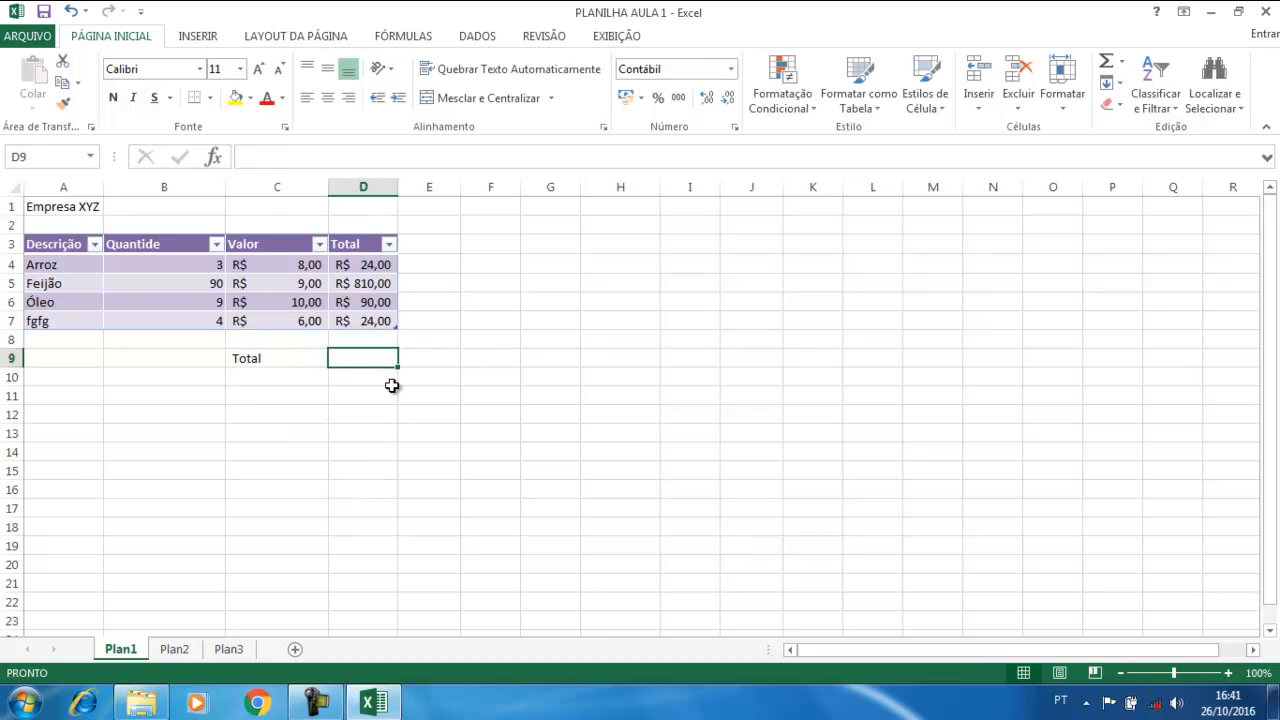
# Enter =SOMA(NotaFiscal[Total]) in D9 with AutoSum, showing R$ 948,00
pyautogui.click(1123, 64)
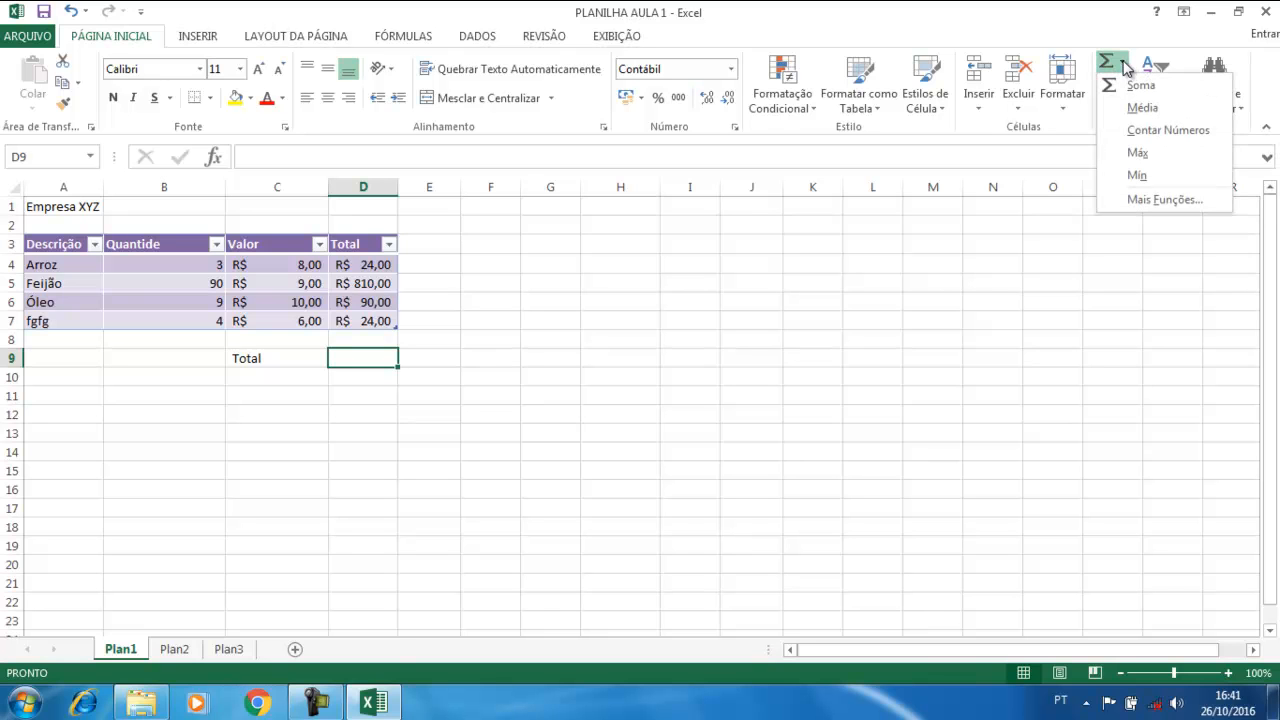
pyautogui.click(1135, 86)
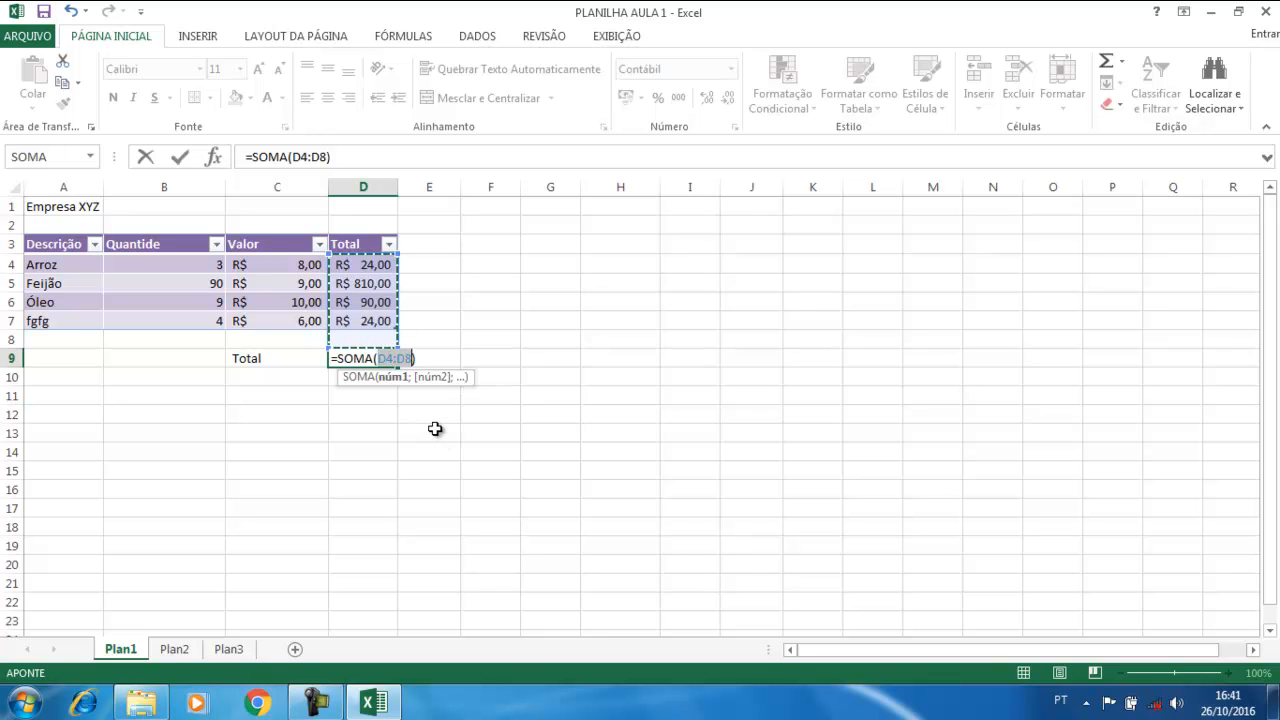
pyautogui.click(829, 485)
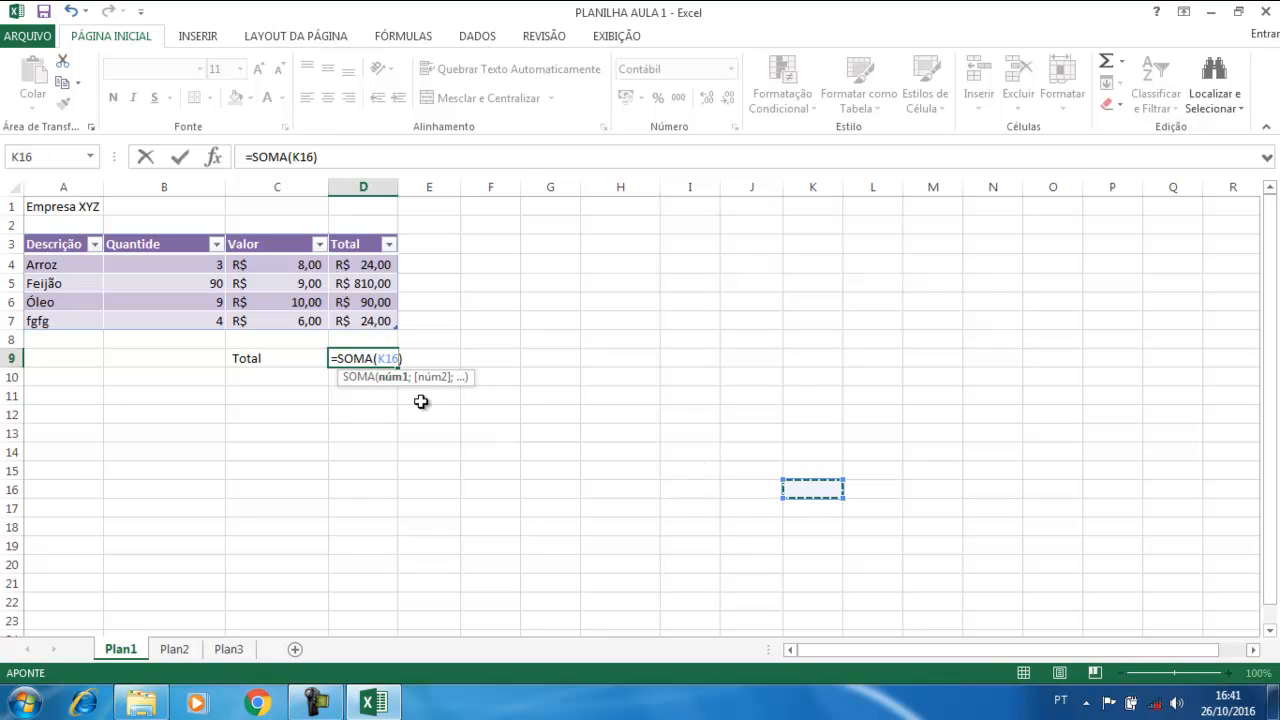
pyautogui.moveTo(365, 261); pyautogui.dragTo(359, 320)
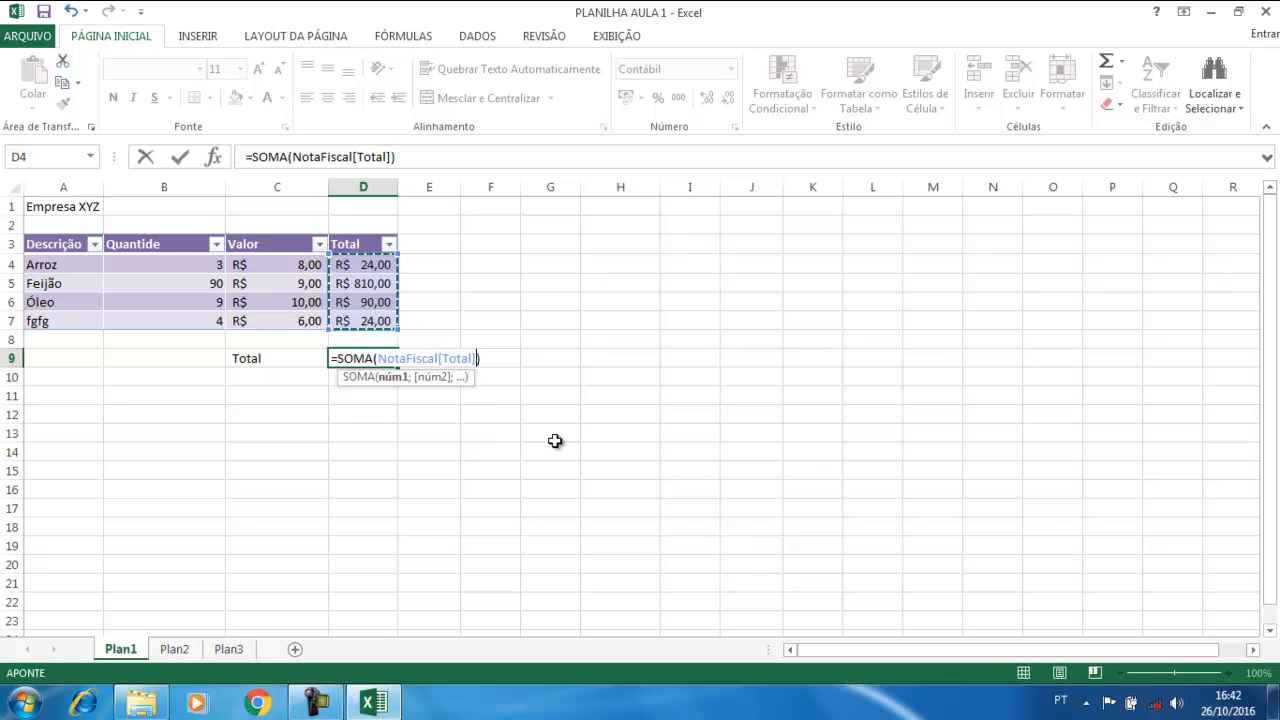
pyautogui.press('Return')
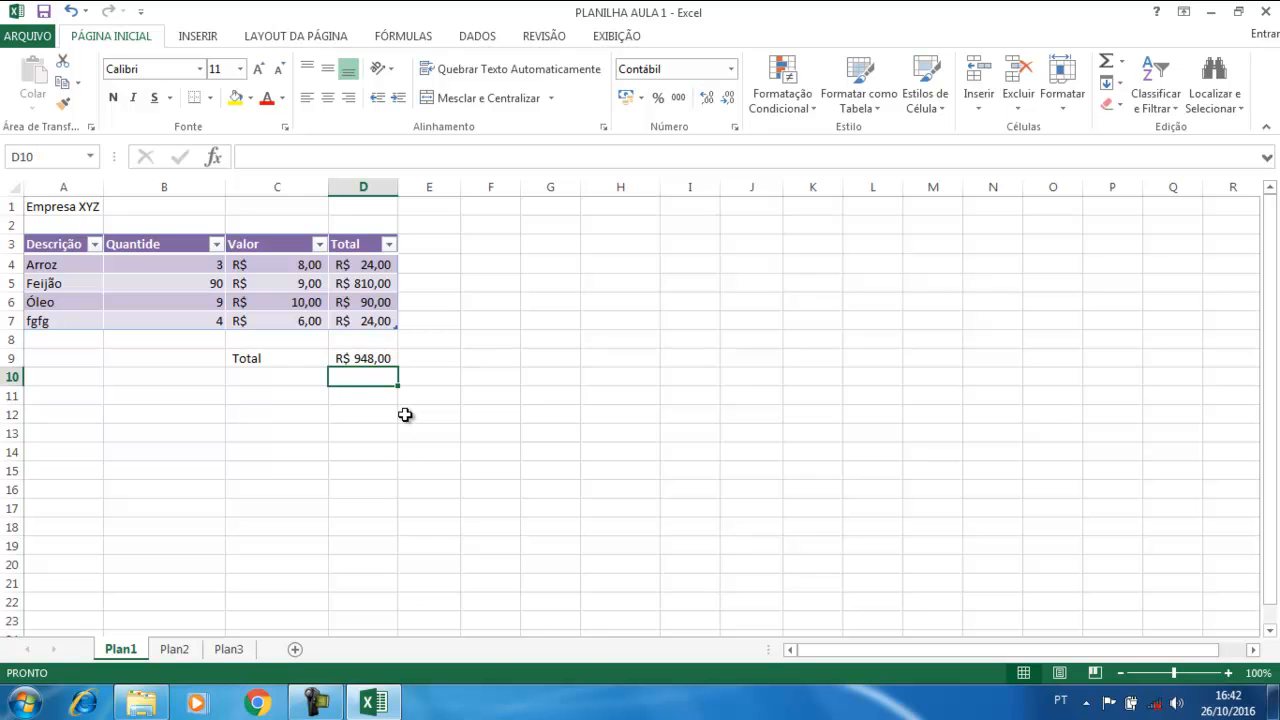
# Enter the sample values 1, 2 and 3 in H4:H6 and select them
pyautogui.moveTo(366, 262); pyautogui.dragTo(361, 320)
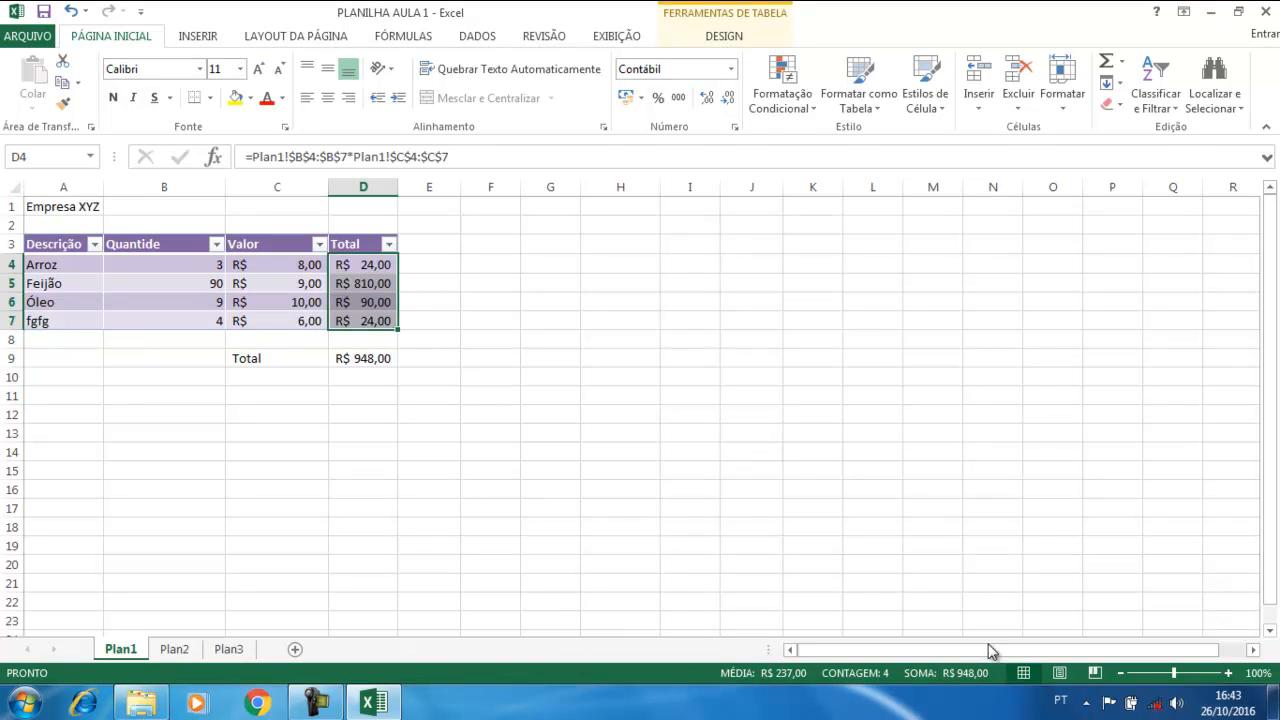
pyautogui.moveTo(386, 296)
pyautogui.click(618, 264)
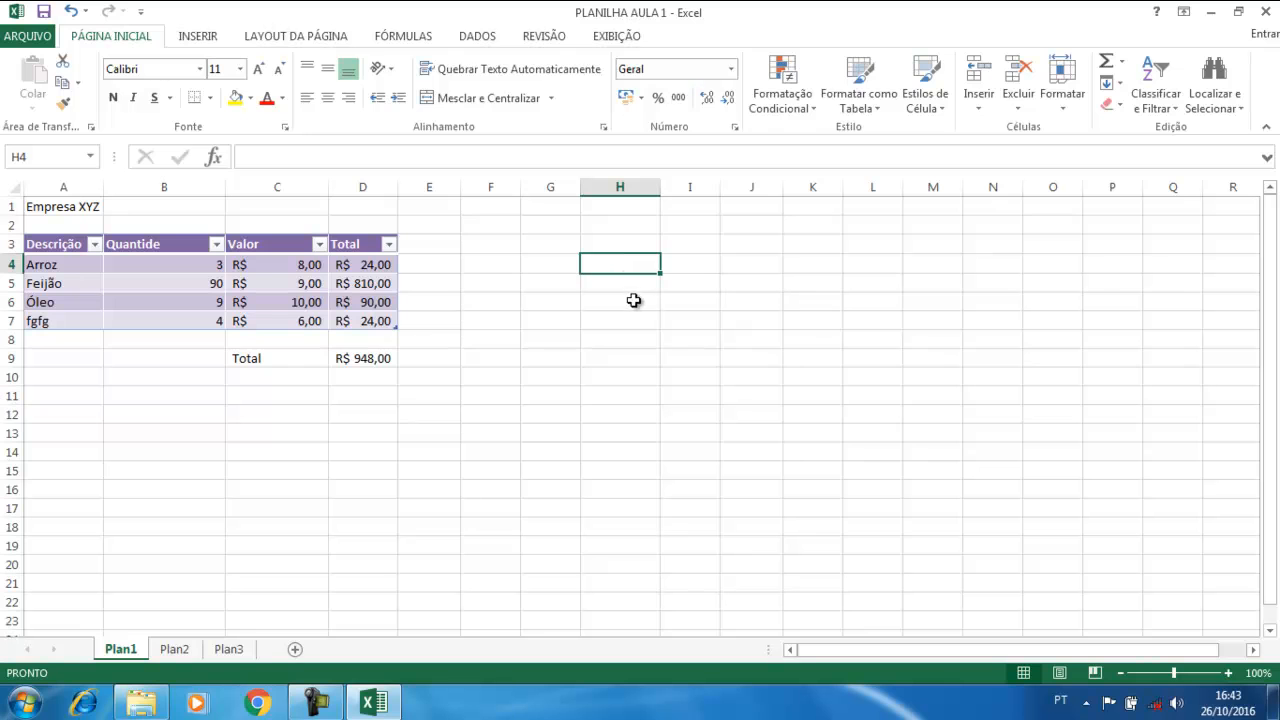
pyautogui.write('1')
pyautogui.press('Return')
pyautogui.write('2')
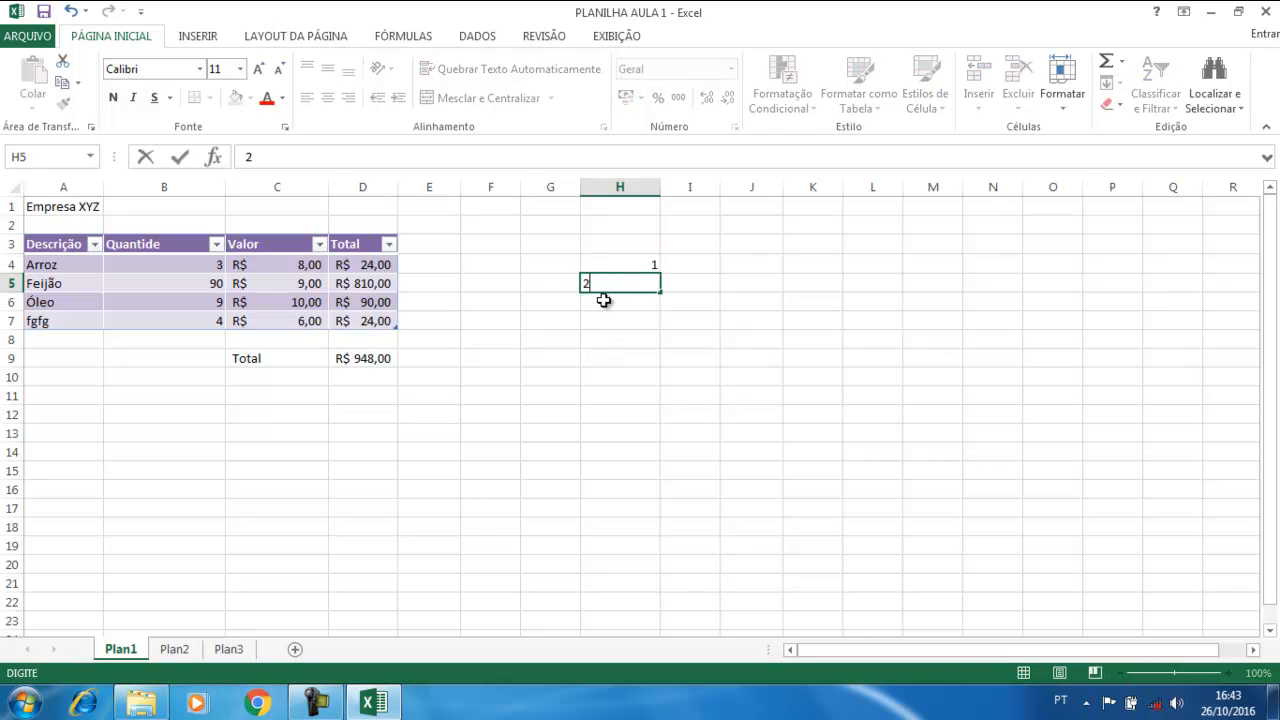
pyautogui.press('Return')
pyautogui.write('3')
pyautogui.click(634, 334)
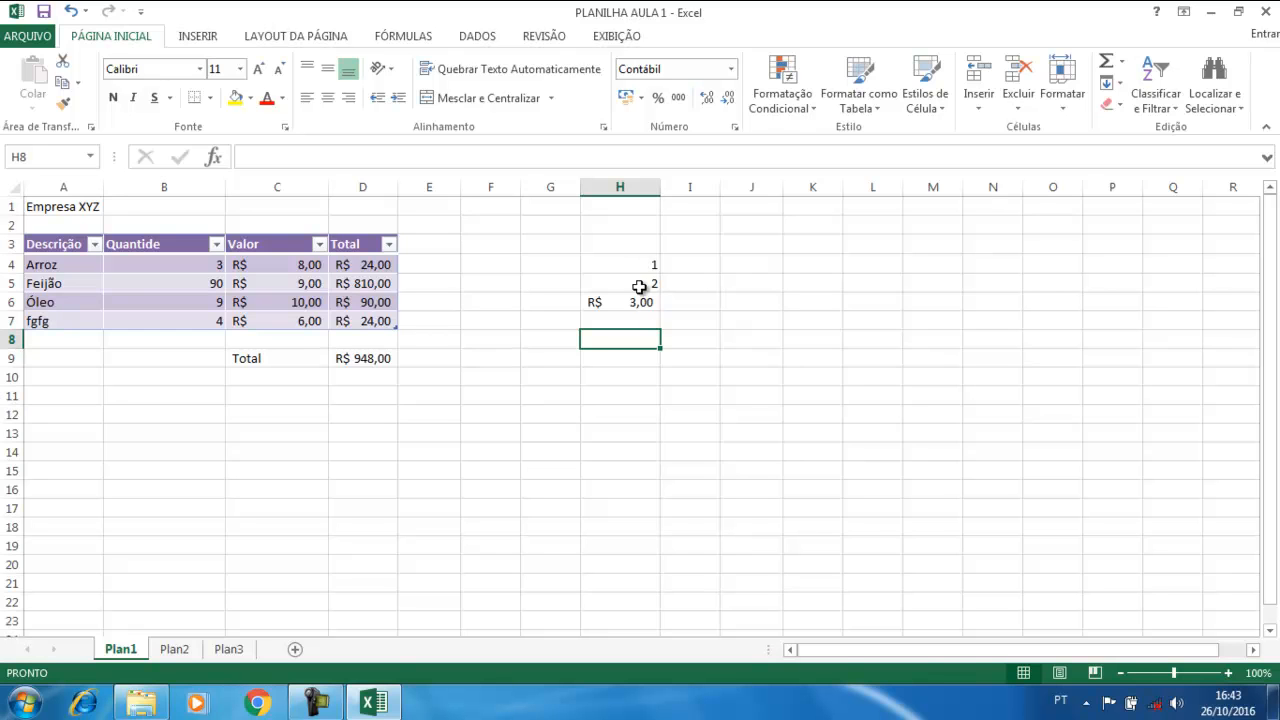
pyautogui.moveTo(640, 262); pyautogui.dragTo(631, 300)
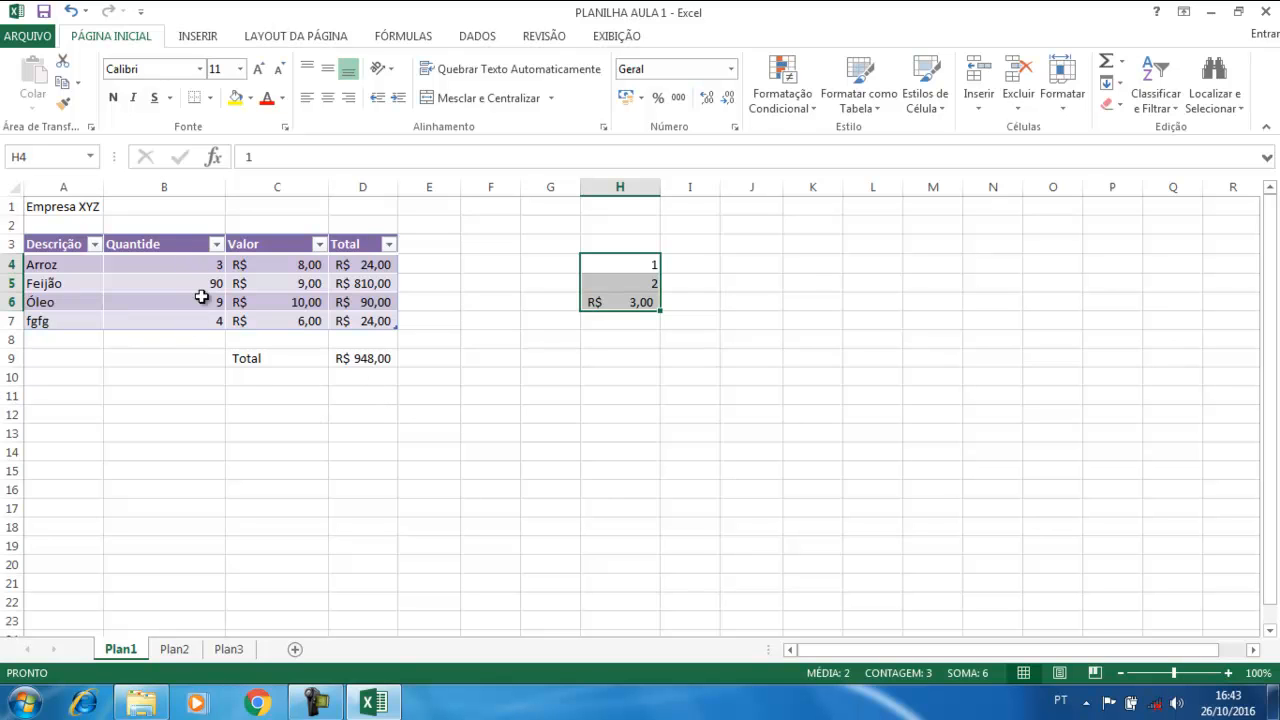
# Select the quantity values in B4:B7
pyautogui.moveTo(200, 263); pyautogui.dragTo(194, 320)
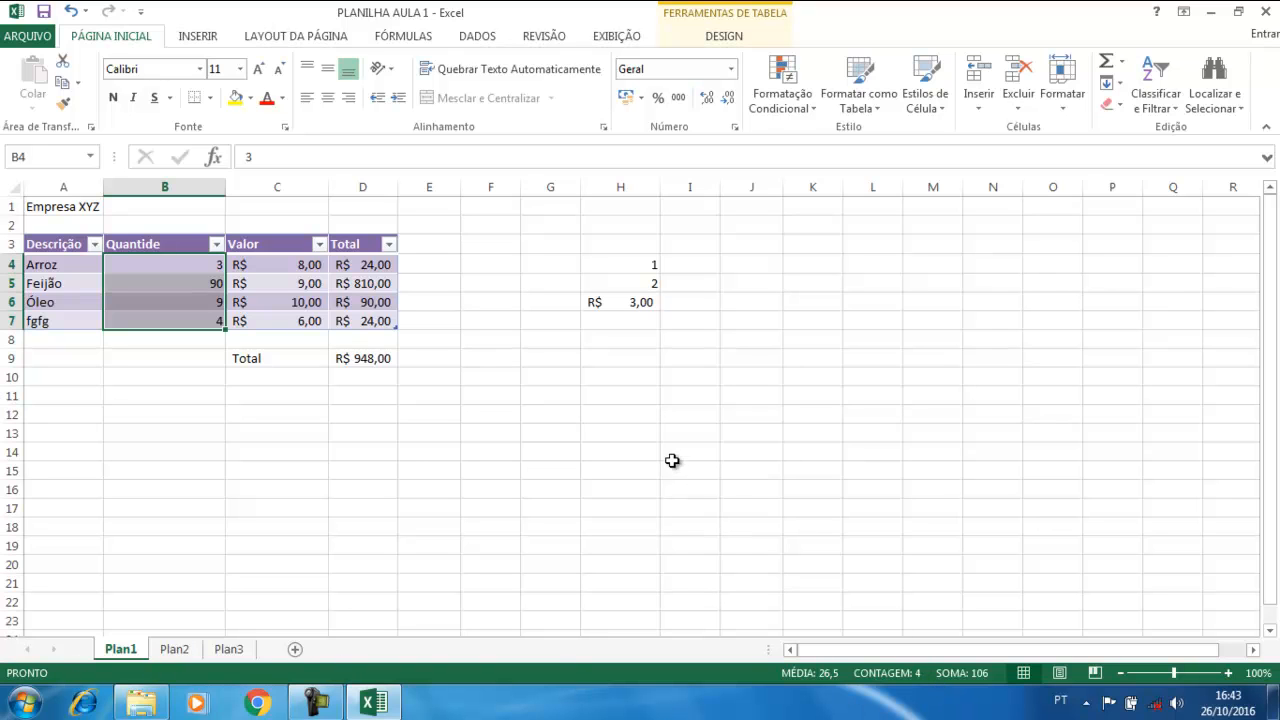
pyautogui.click(423, 380)
pyautogui.click(184, 270)
pyautogui.moveTo(184, 270); pyautogui.dragTo(178, 320)
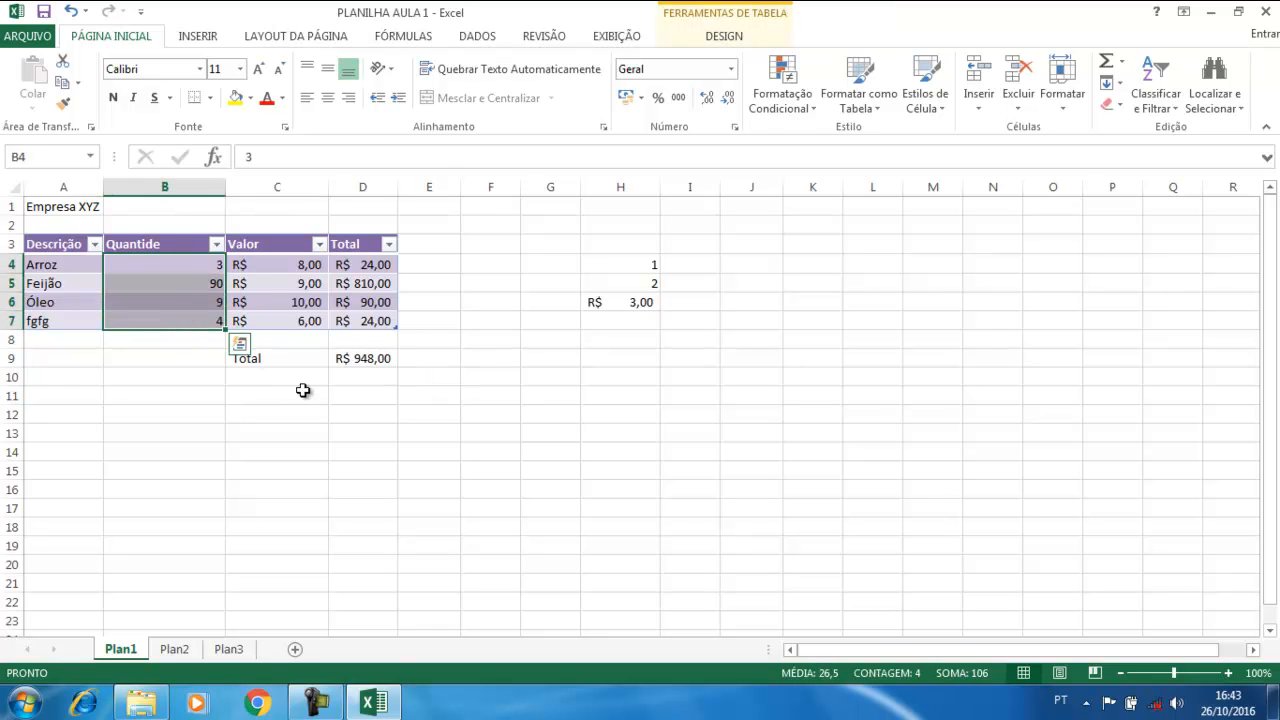
# Move the Total label from C9 to A9, leaving B9 selected
pyautogui.click(275, 361)
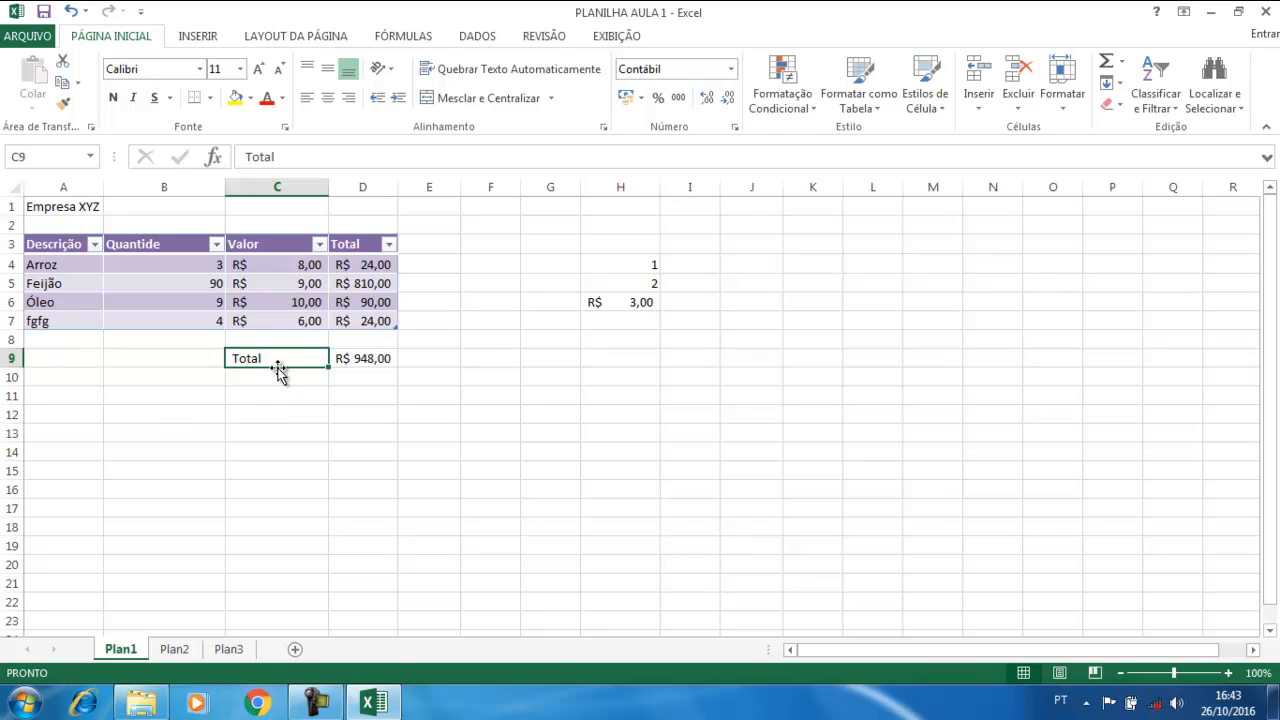
pyautogui.moveTo(278, 370); pyautogui.dragTo(78, 364)
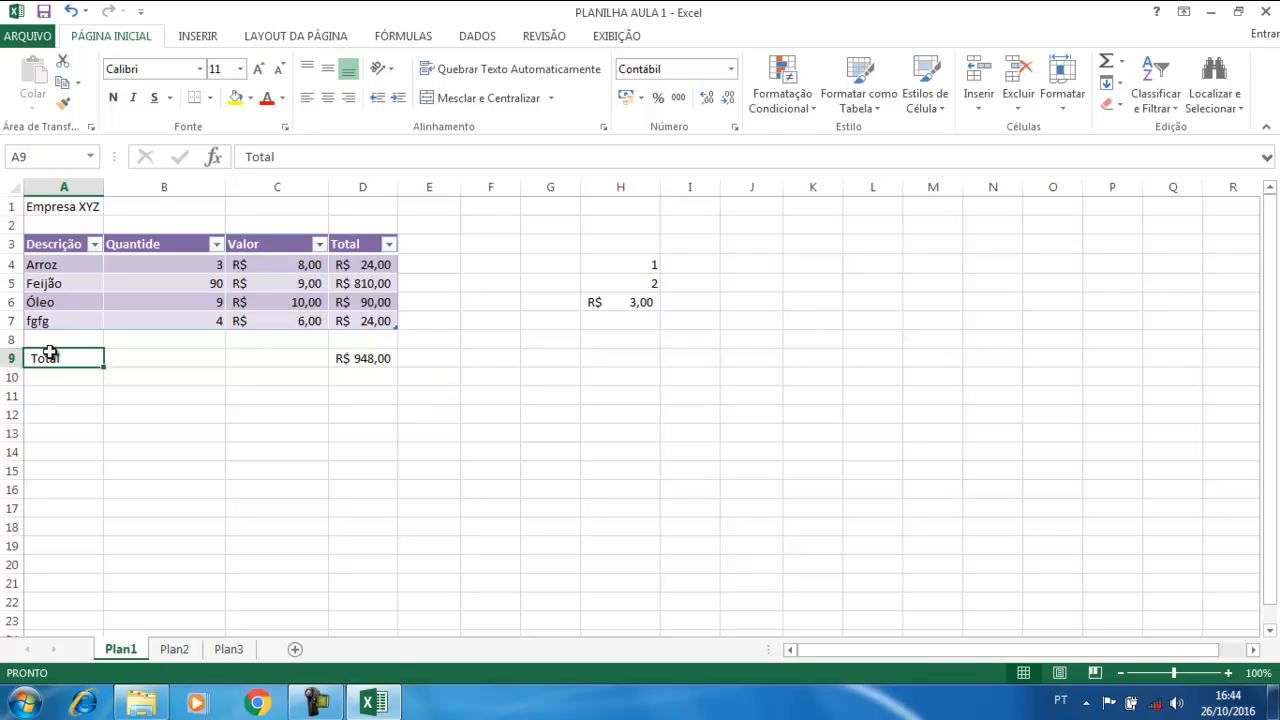
pyautogui.click(165, 413)
pyautogui.click(163, 364)
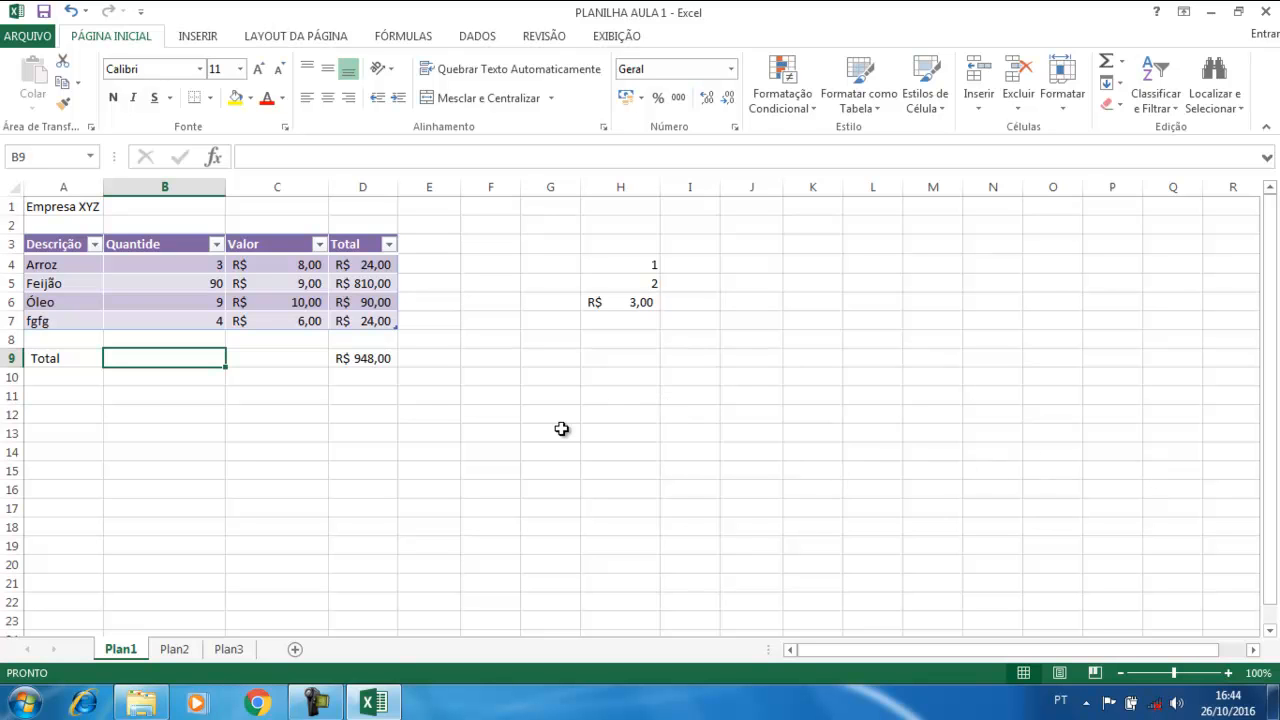
pyautogui.click(184, 400)
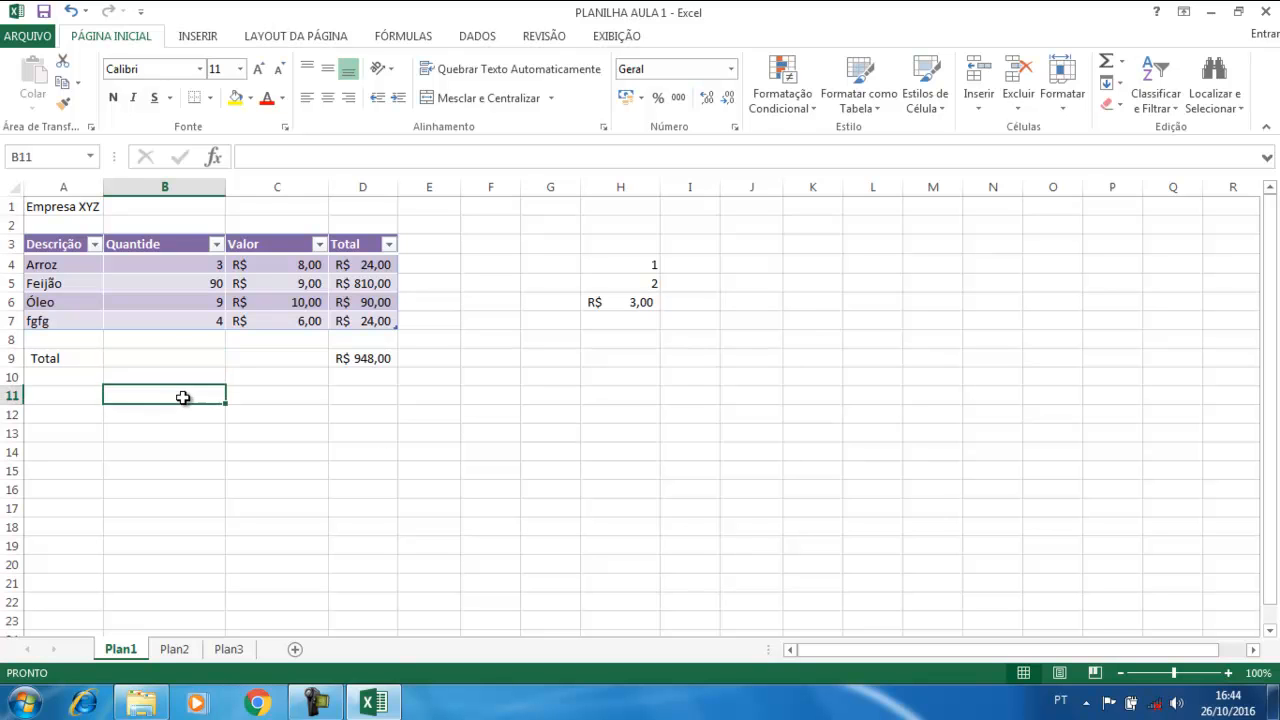
pyautogui.click(168, 361)
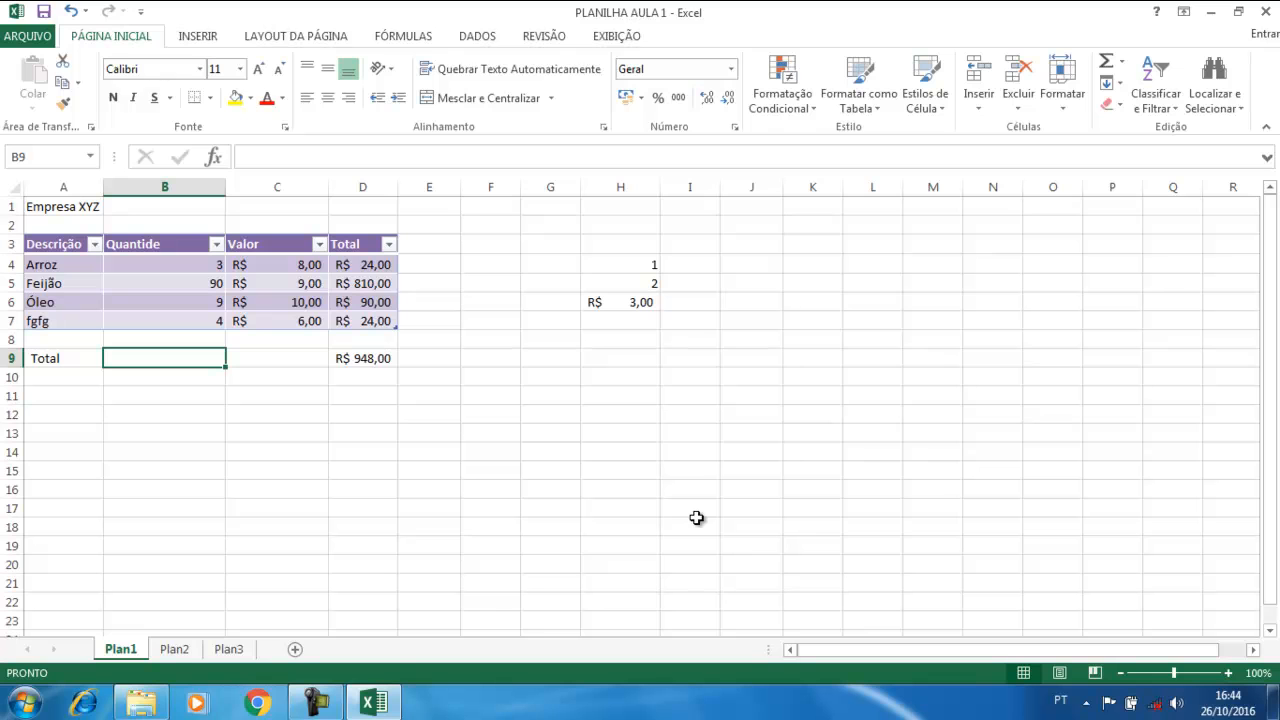
# Enter =SOMA over the Quantide values B4:B7 in B9, then verify the 106 total in the status bar
pyautogui.write('=soma')
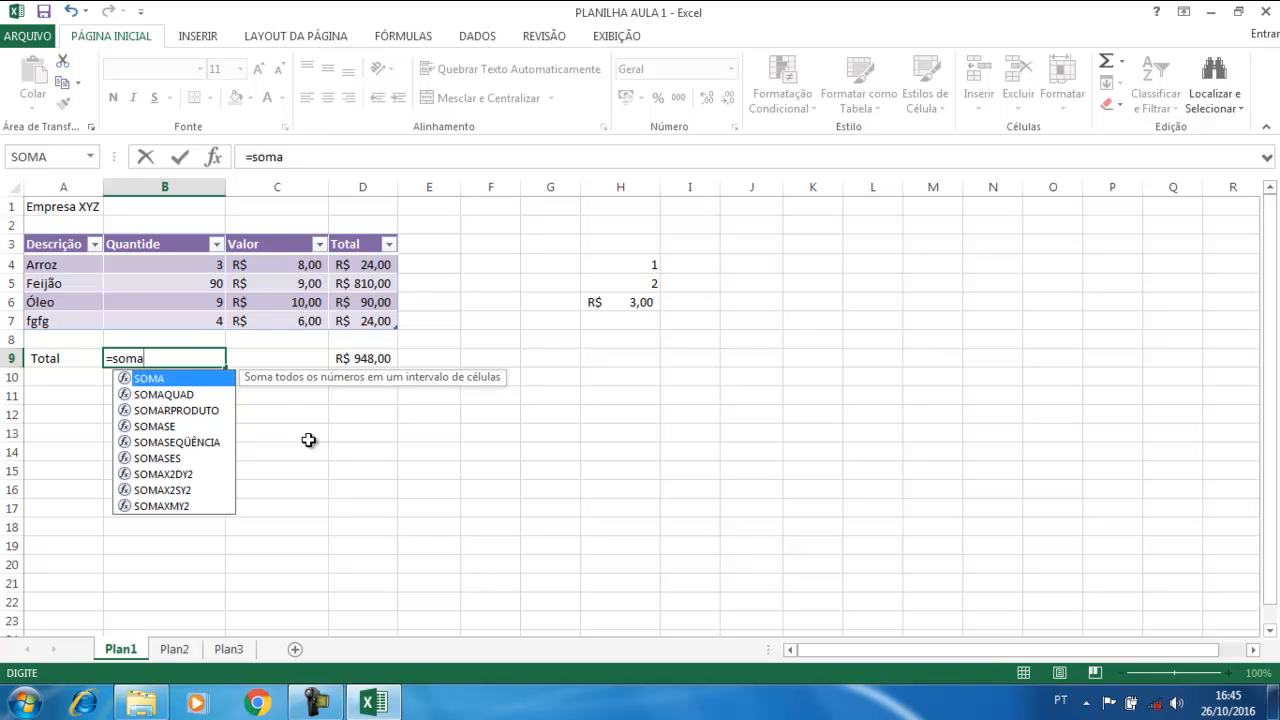
pyautogui.write('(')
pyautogui.moveTo(172, 266); pyautogui.dragTo(162, 320)
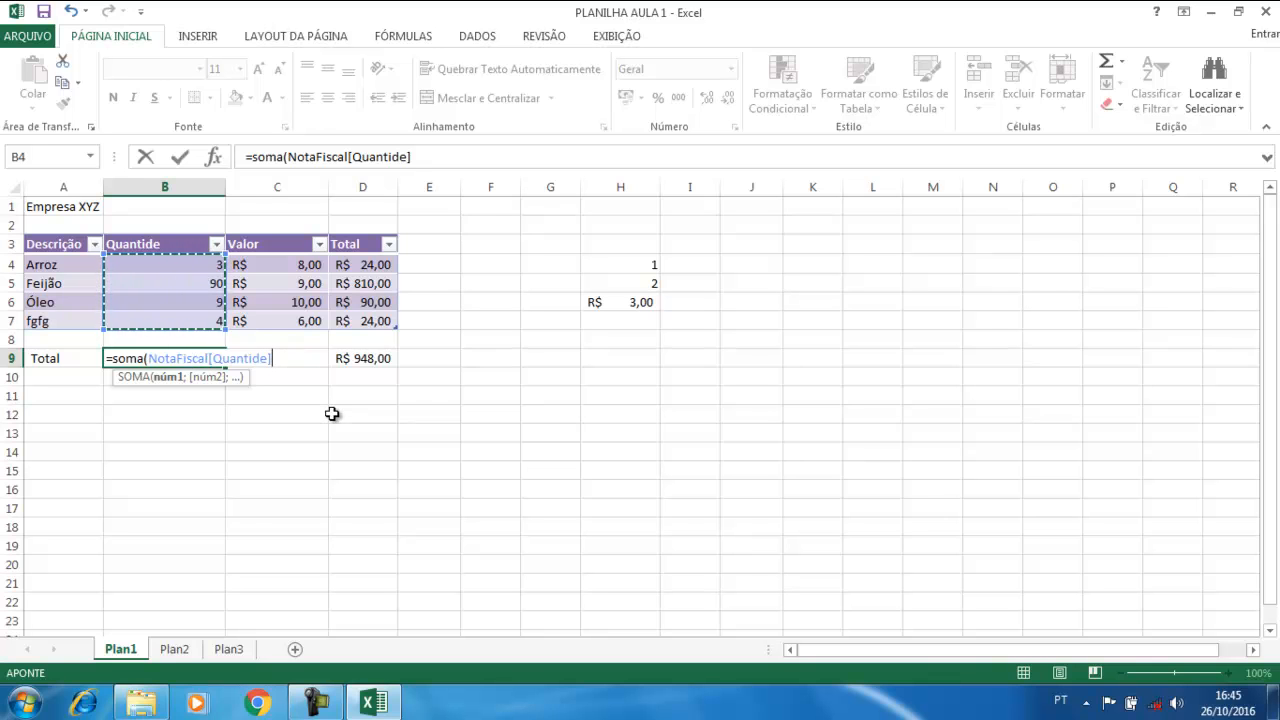
pyautogui.write(')')
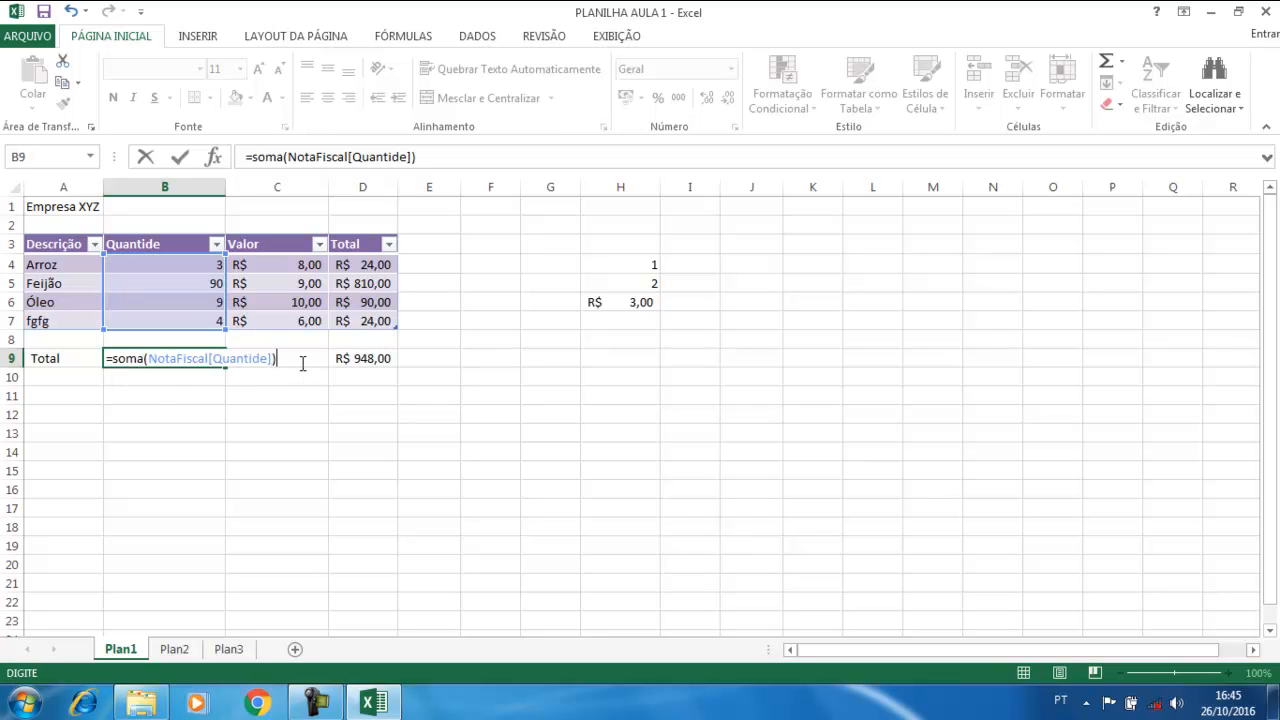
pyautogui.press('Return')
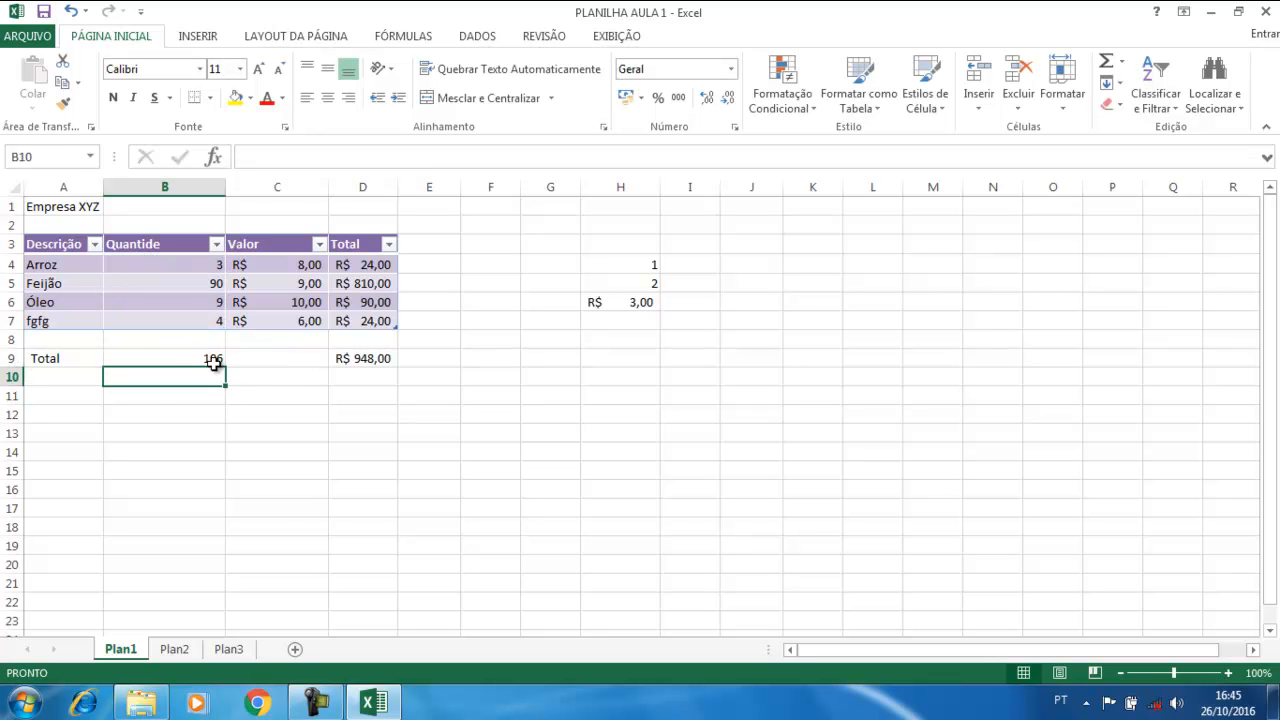
pyautogui.moveTo(209, 262); pyautogui.dragTo(217, 335)
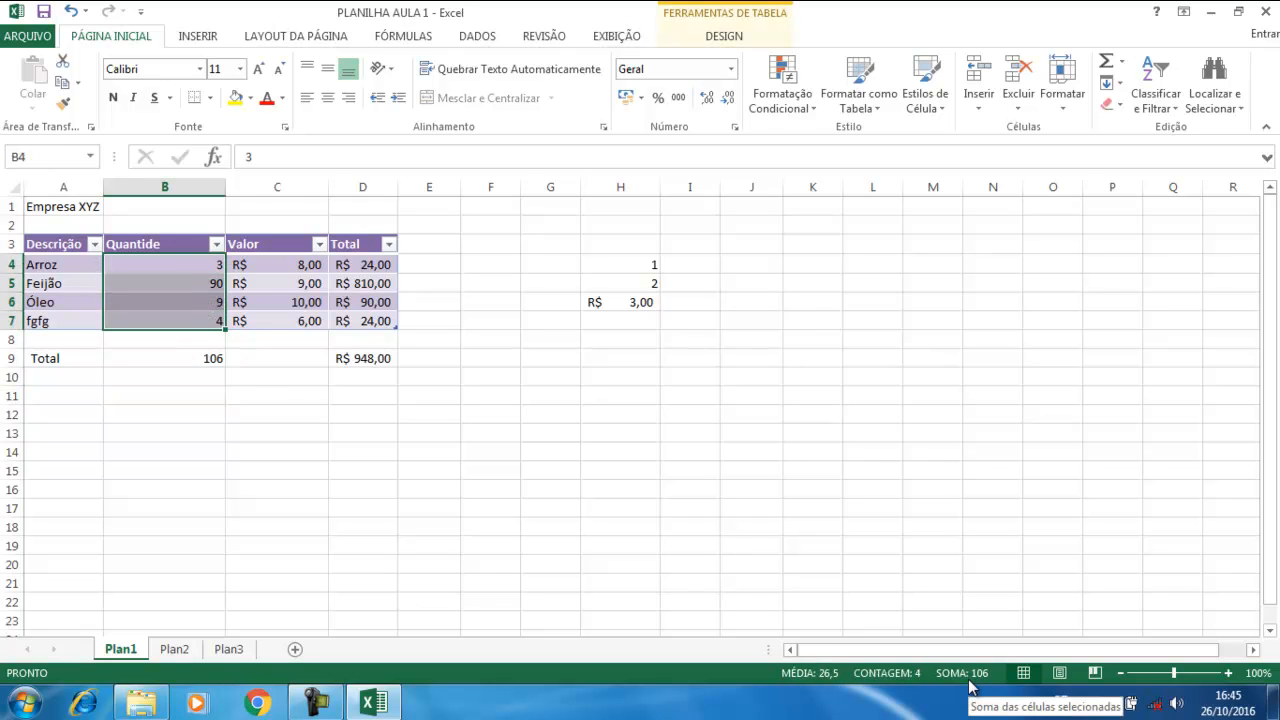
pyautogui.click(236, 414)
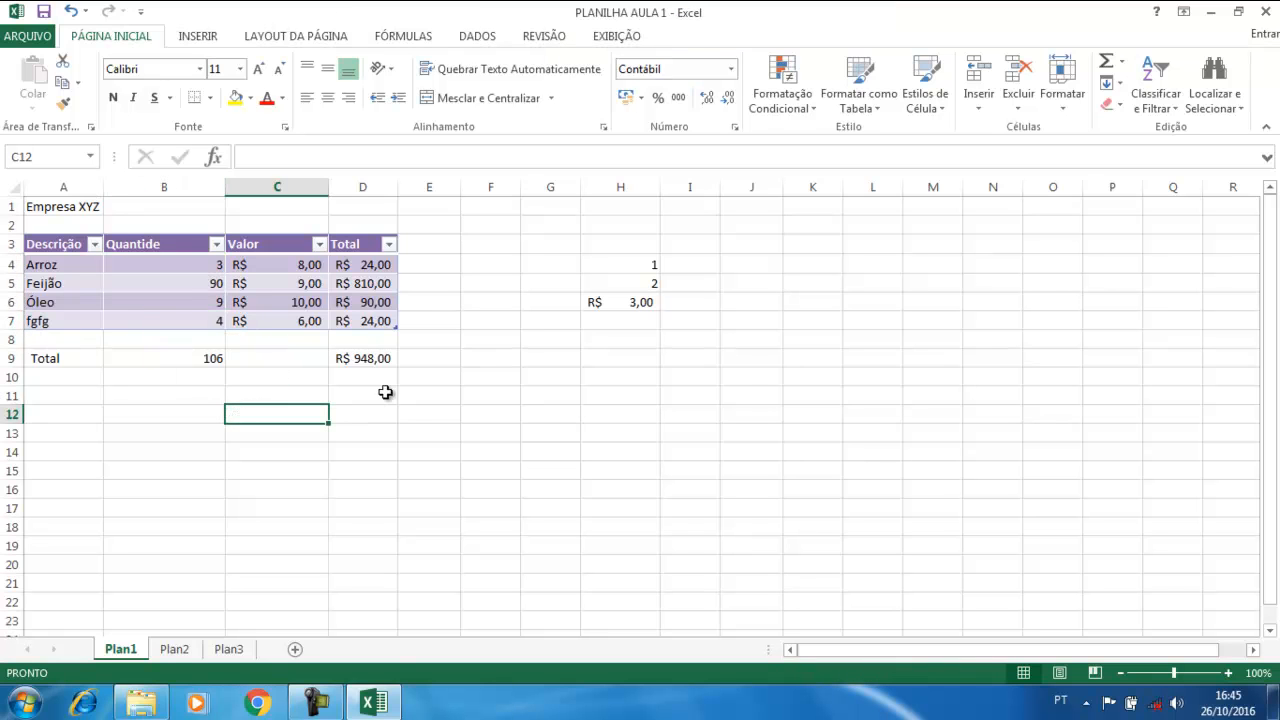
pyautogui.click(368, 318)
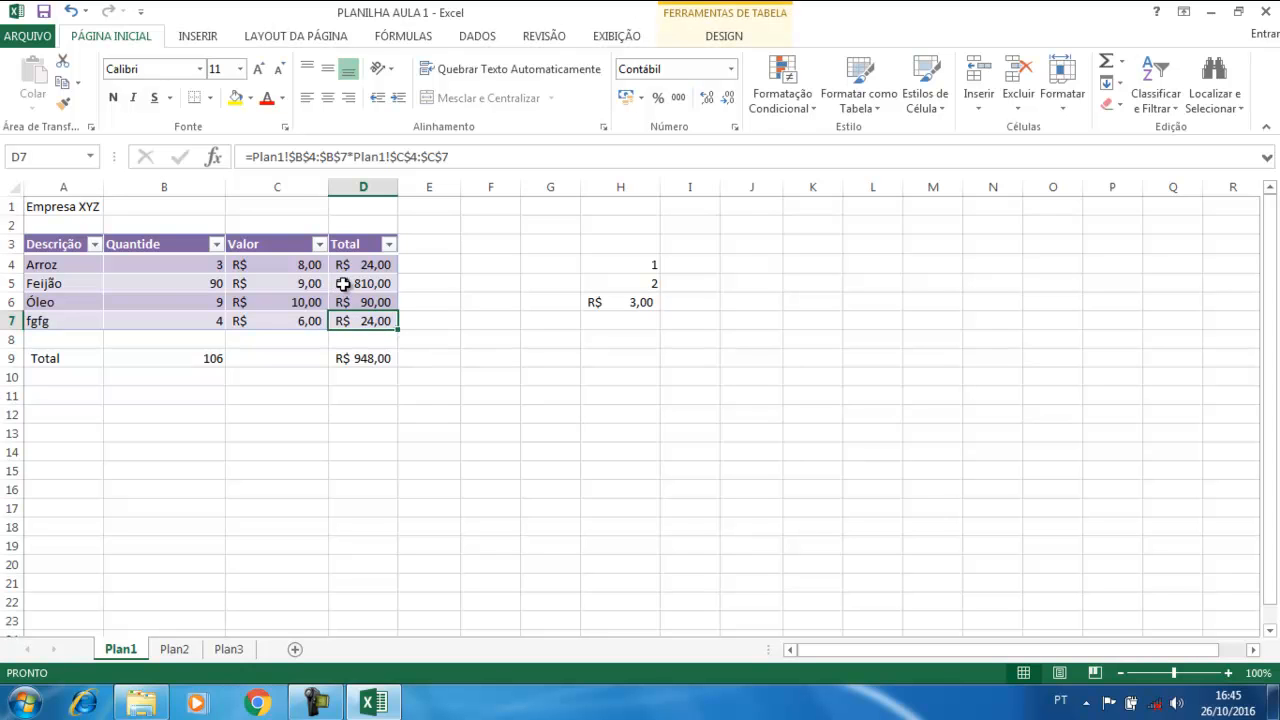
pyautogui.press('Tab')
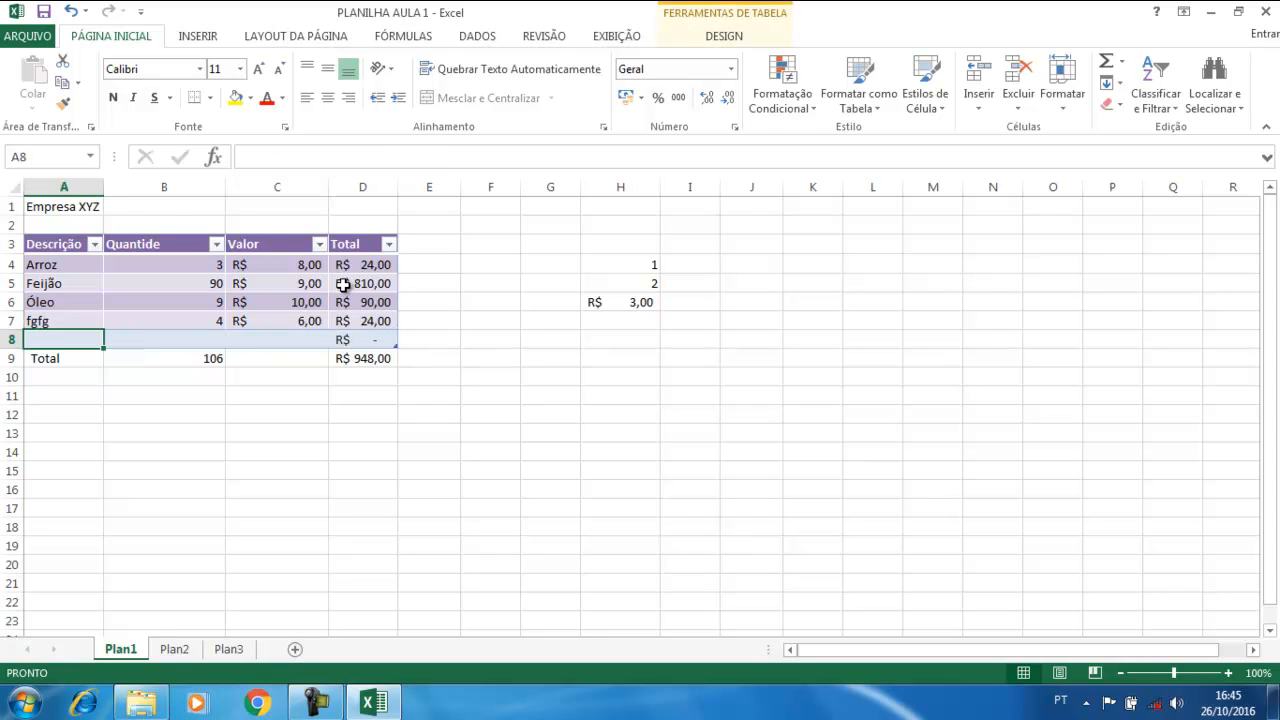
pyautogui.click(375, 338)
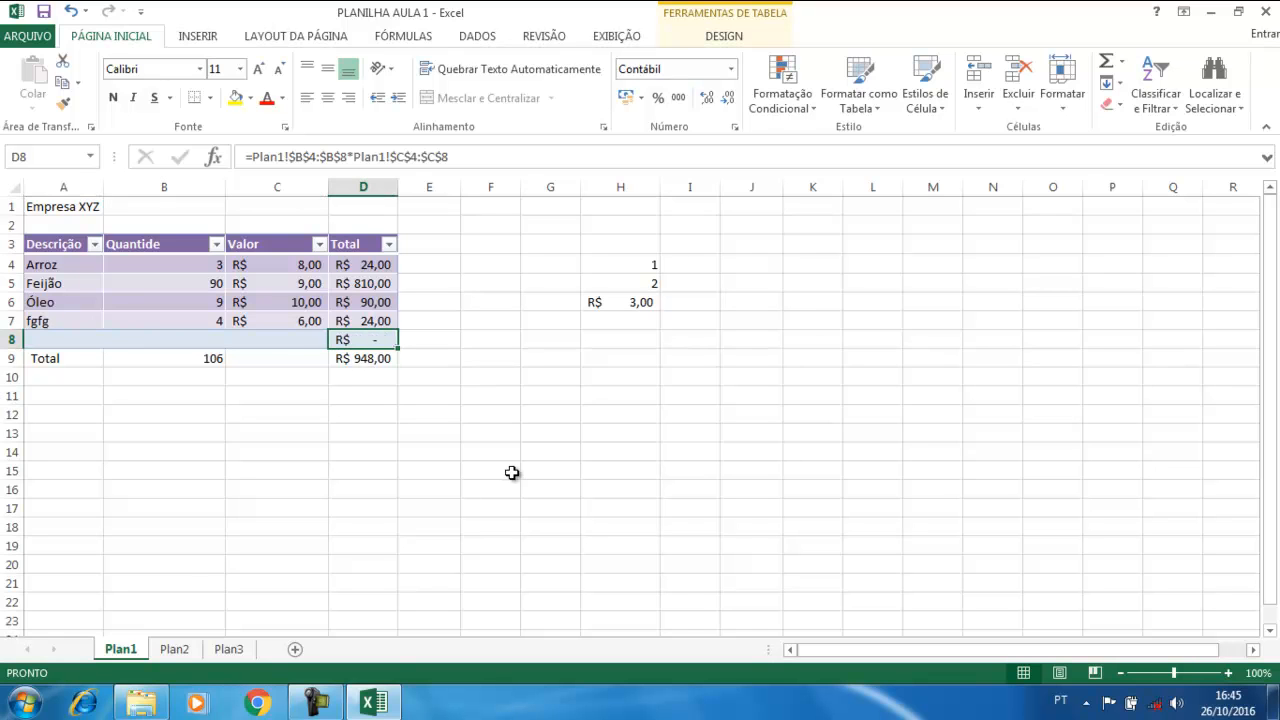
pyautogui.press('Tab')
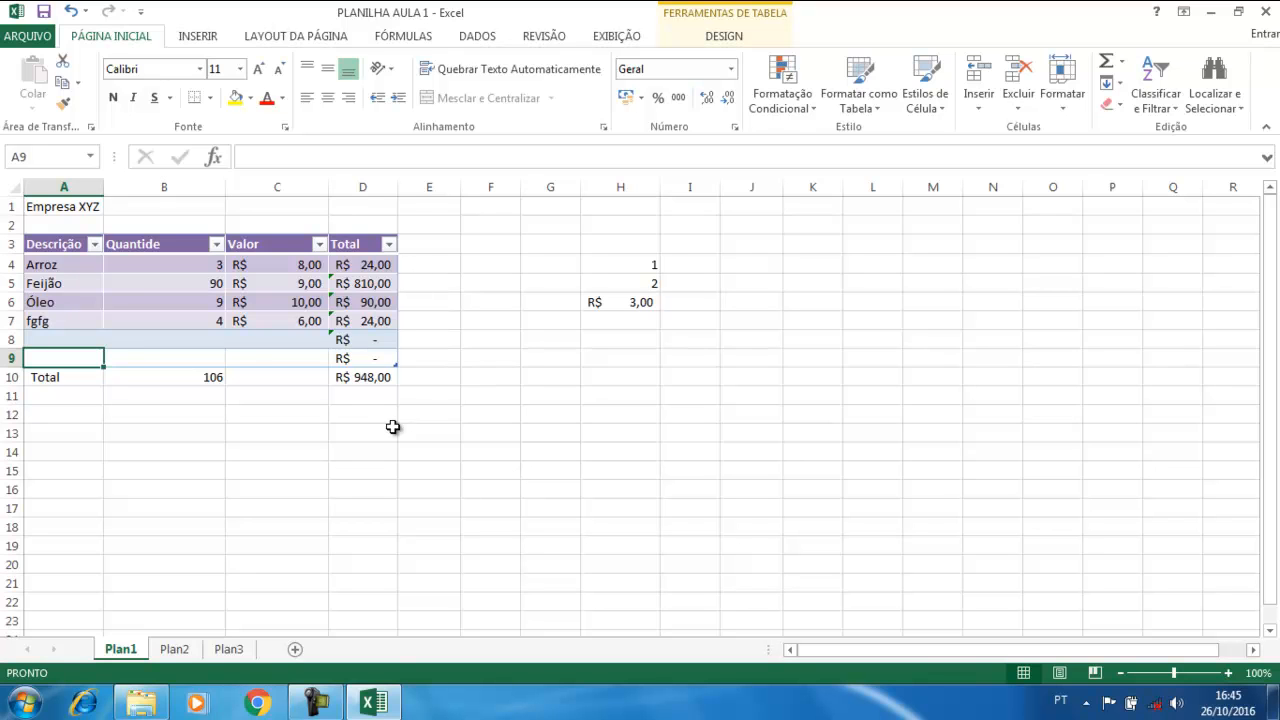
pyautogui.click(377, 357)
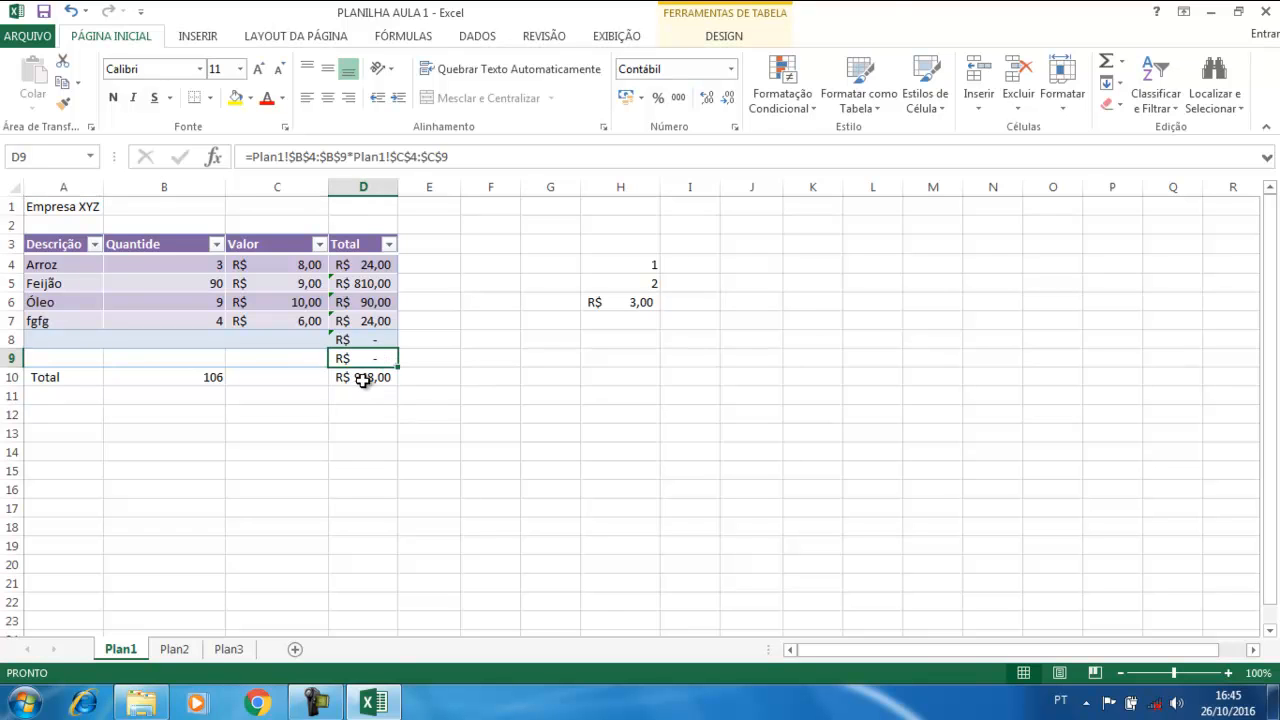
pyautogui.click(360, 376)
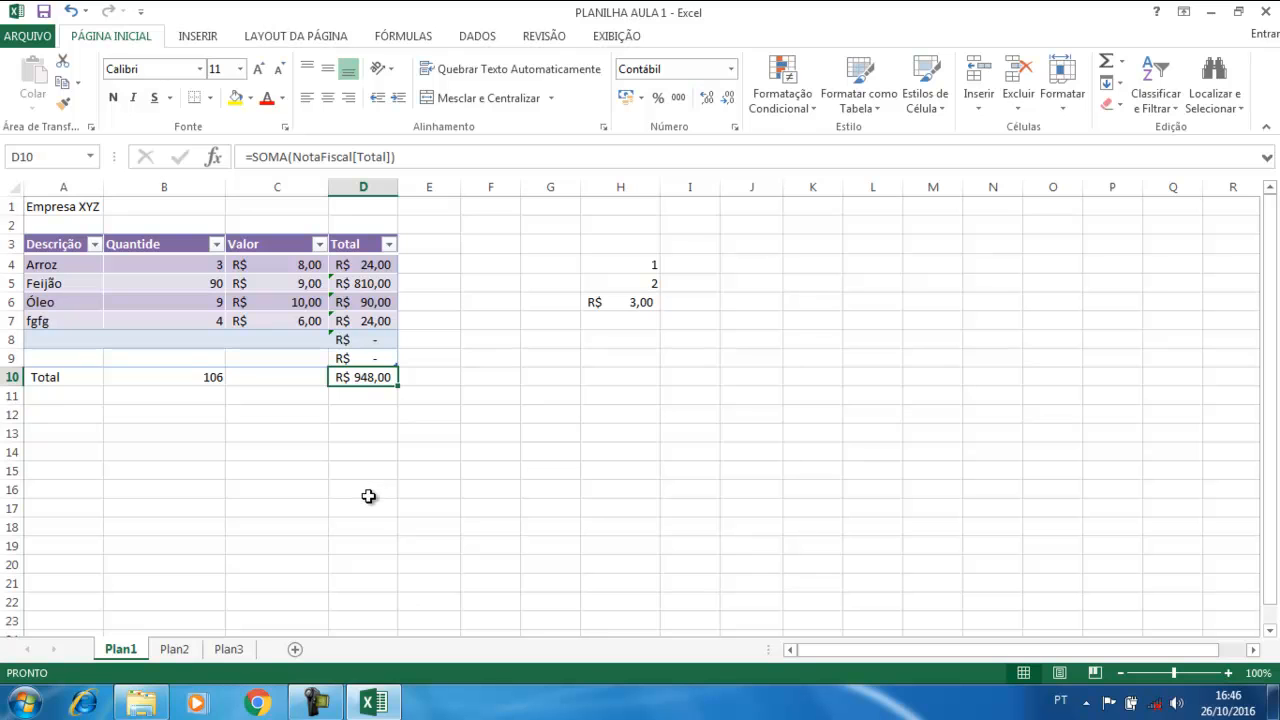
pyautogui.click(206, 380)
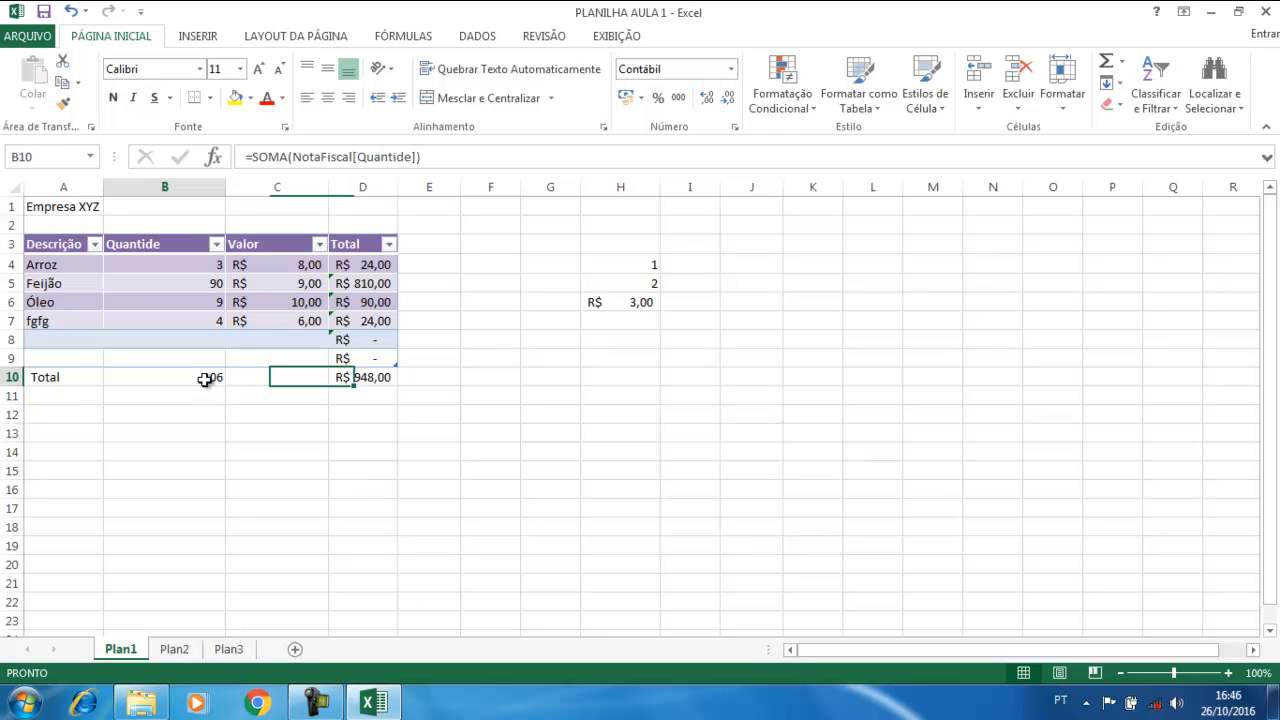
# Add a dff item with quantity 4 at price 6 in row 9 and check the column sums
pyautogui.click(46, 334)
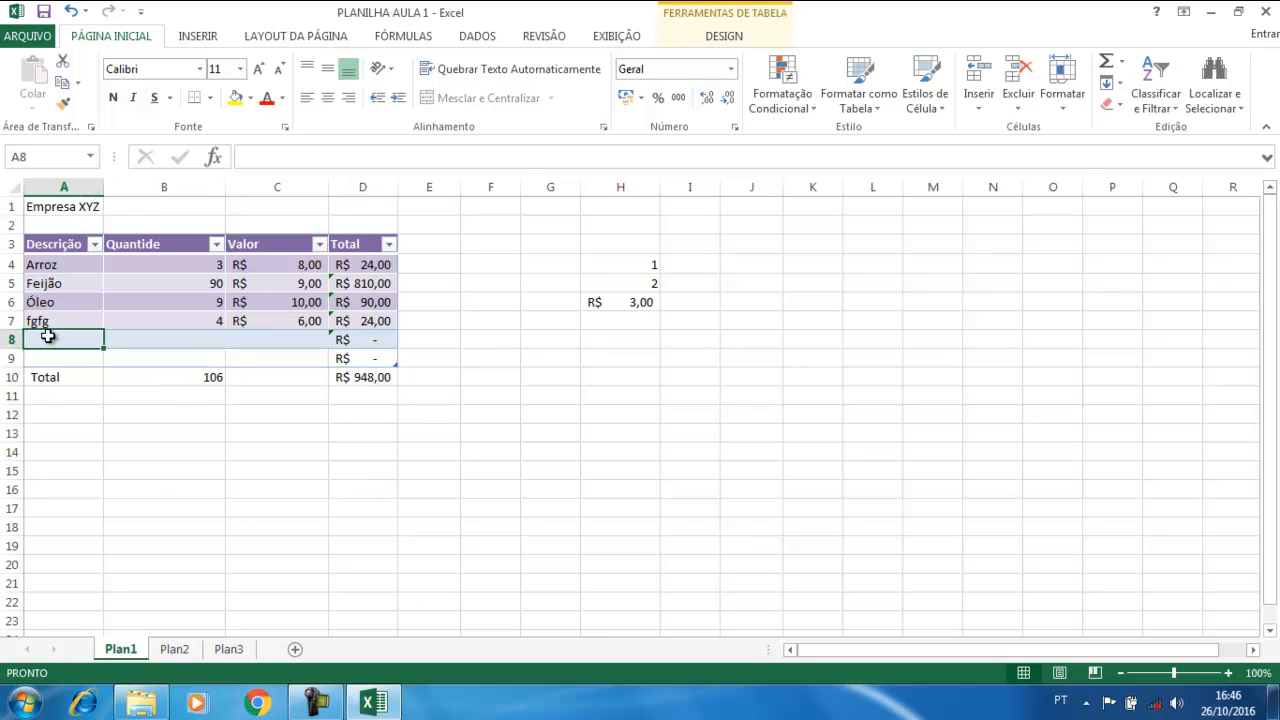
pyautogui.click(92, 359)
pyautogui.write('dff')
pyautogui.press('Tab')
pyautogui.write('4')
pyautogui.press('Tab')
pyautogui.write('6')
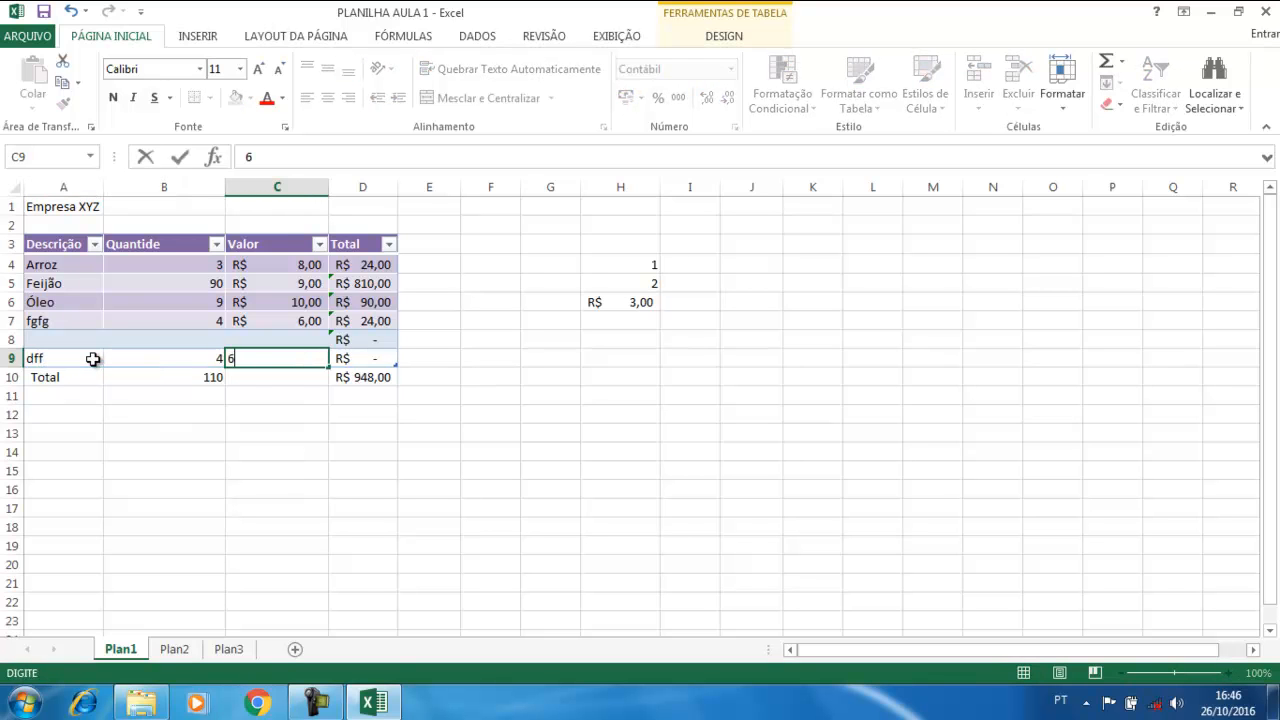
pyautogui.press('Tab')
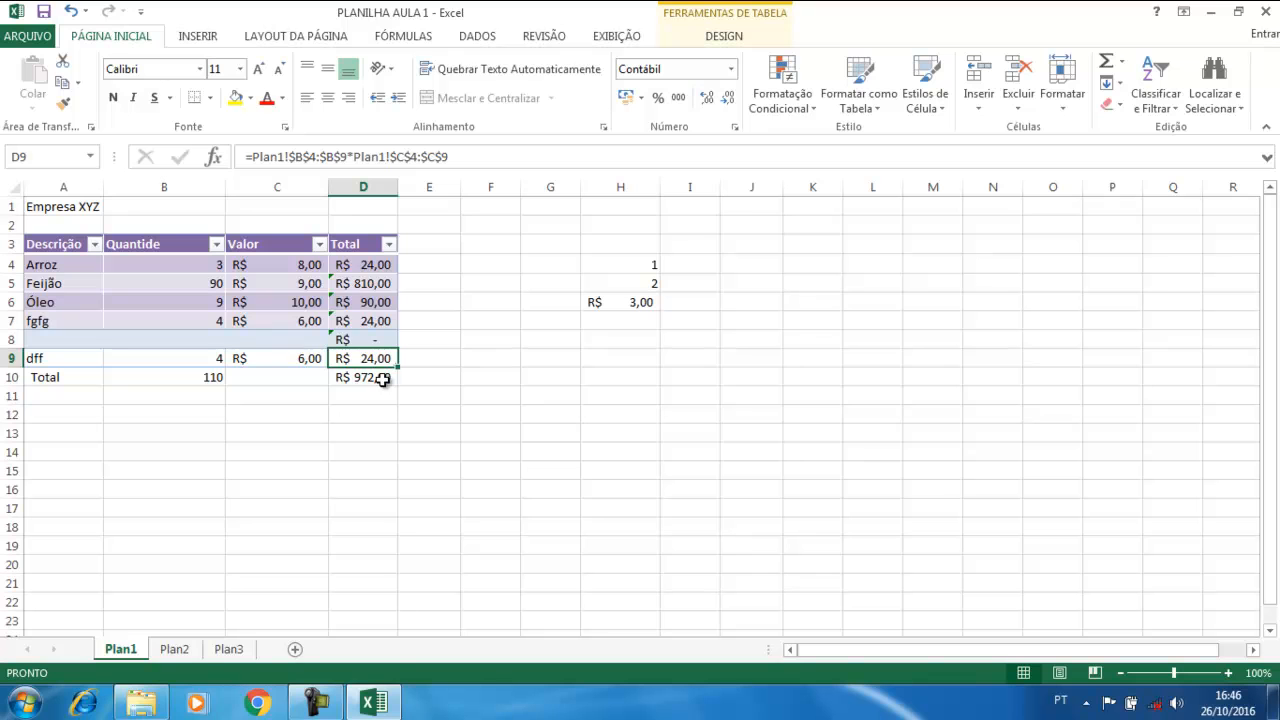
pyautogui.moveTo(369, 262); pyautogui.dragTo(362, 355)
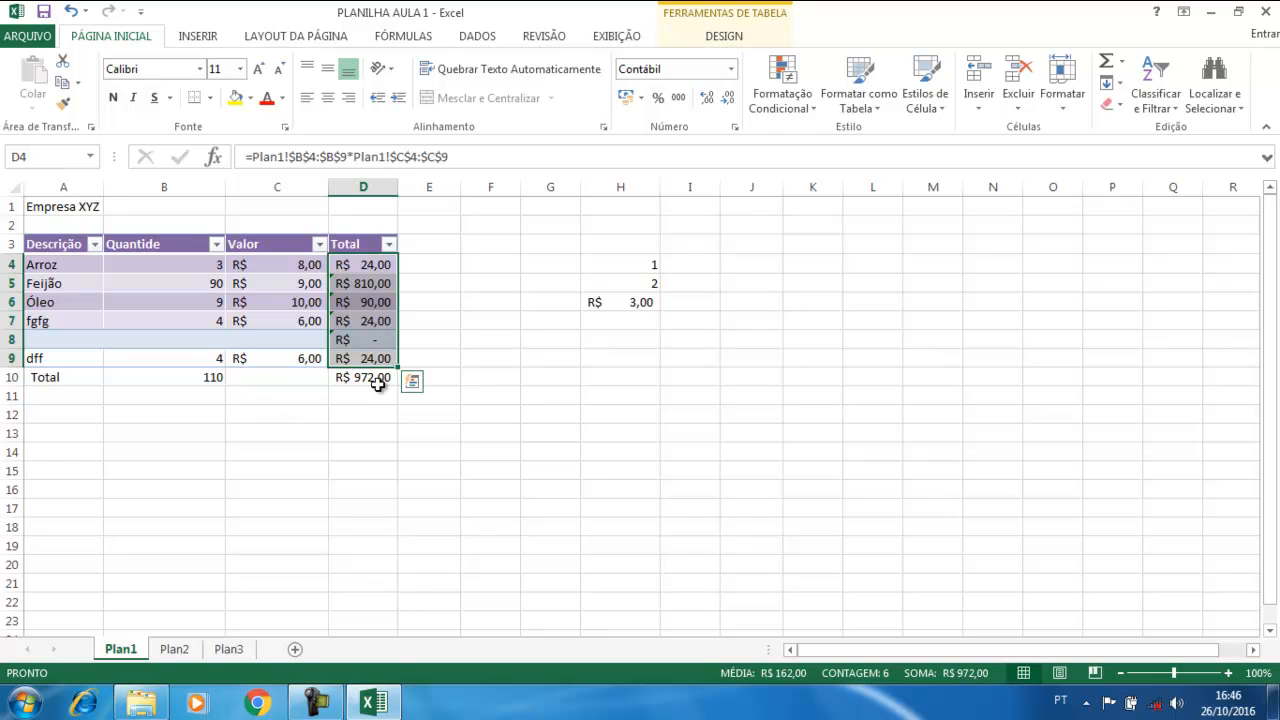
pyautogui.moveTo(186, 262); pyautogui.dragTo(183, 354)
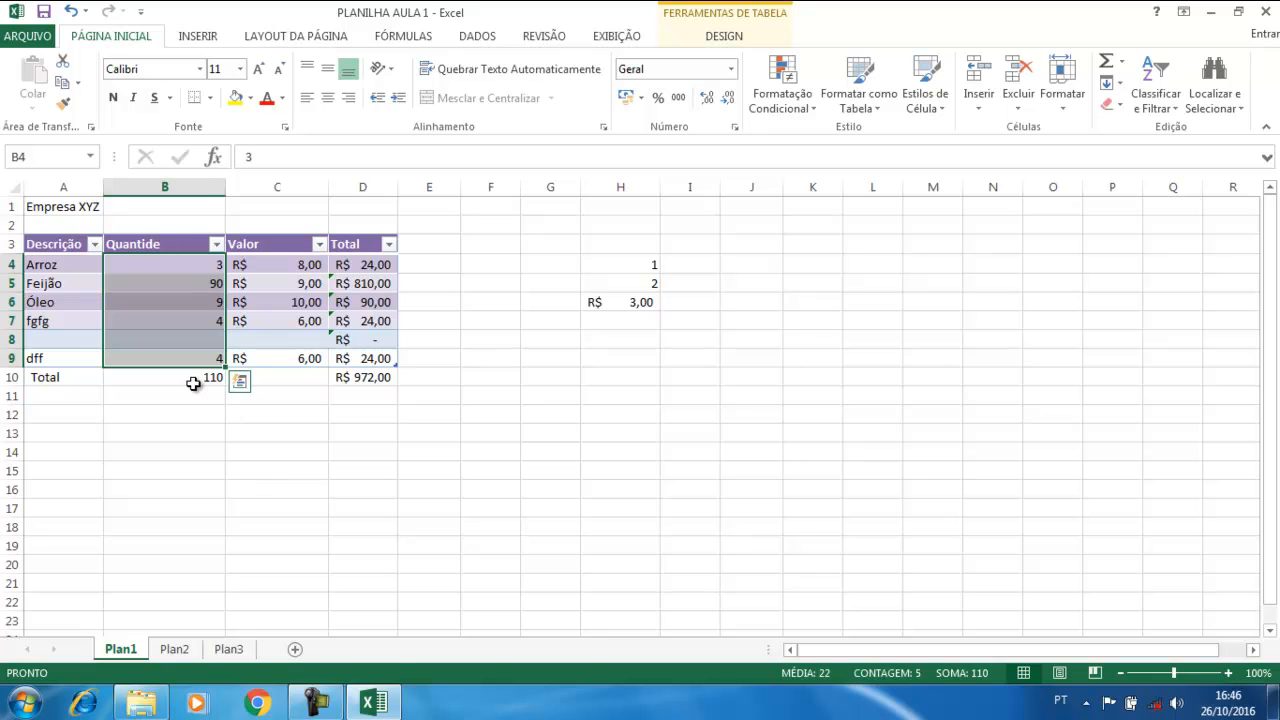
pyautogui.click(267, 457)
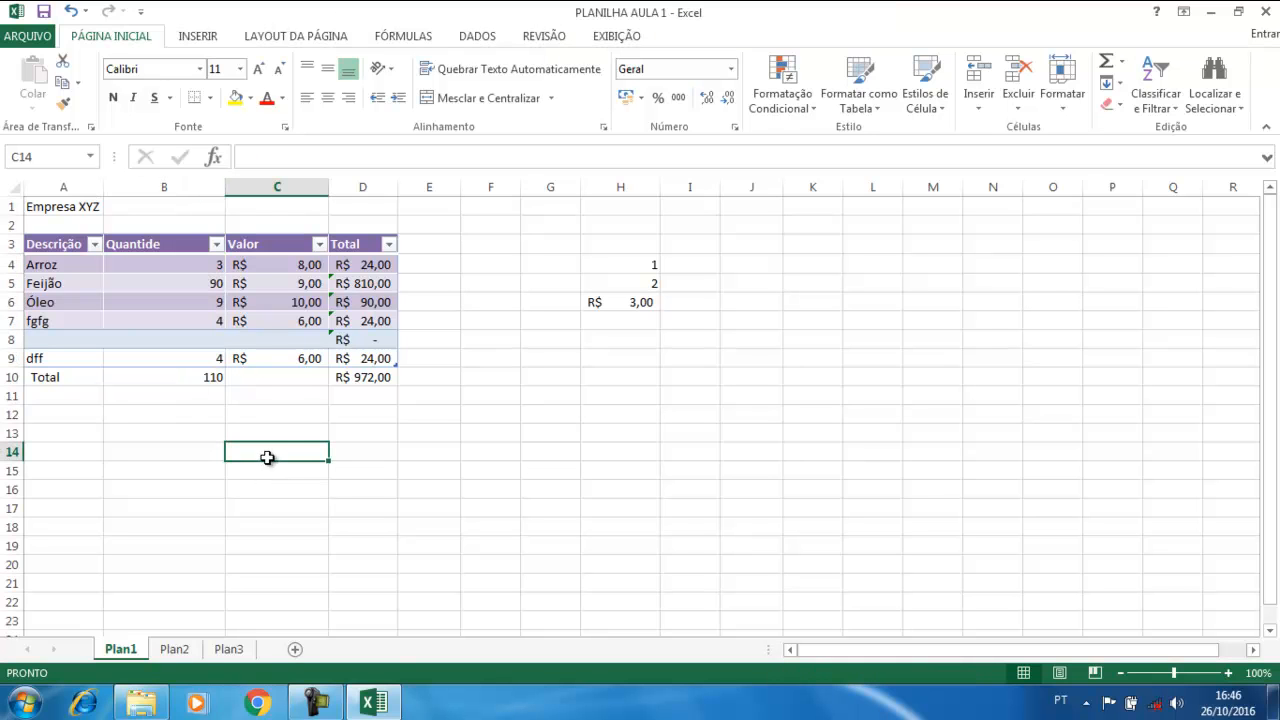
# Extend the table with a second dff row, quantity 8 at price 9, cancelling a stray grand-total edit
pyautogui.click(372, 357)
pyautogui.press('Tab')
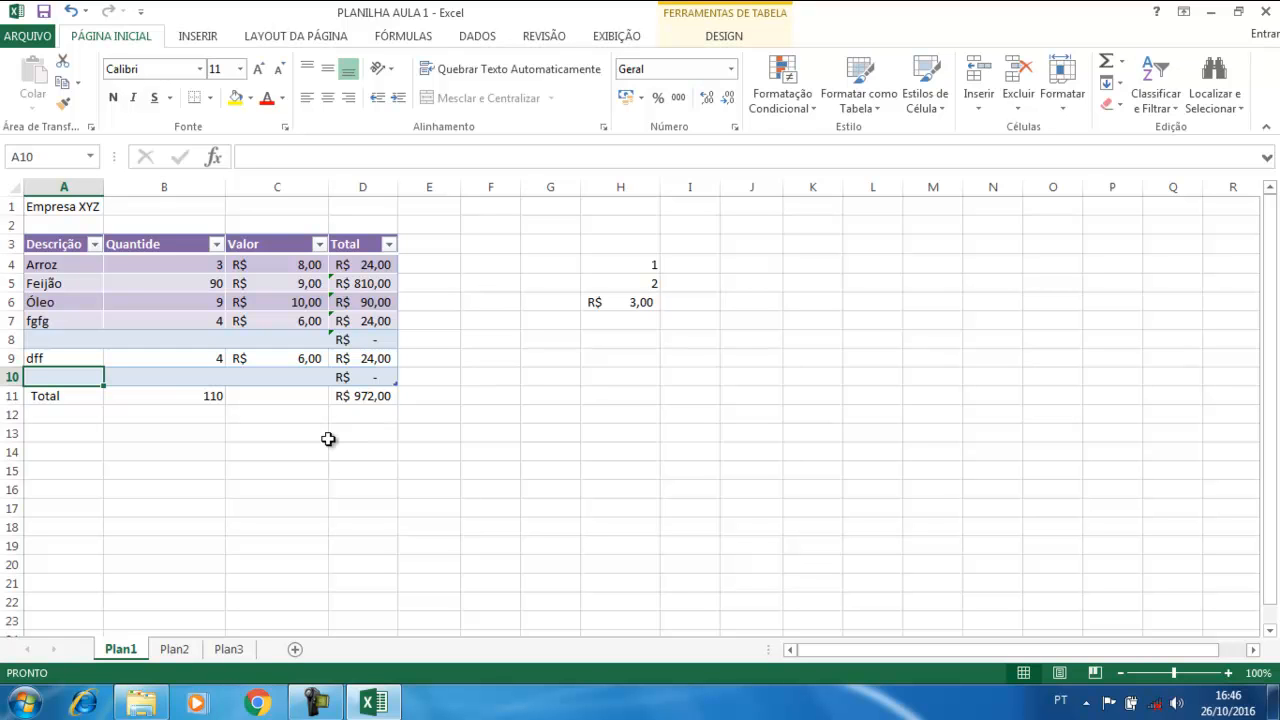
pyautogui.write('dff')
pyautogui.press('Return')
pyautogui.write('4')
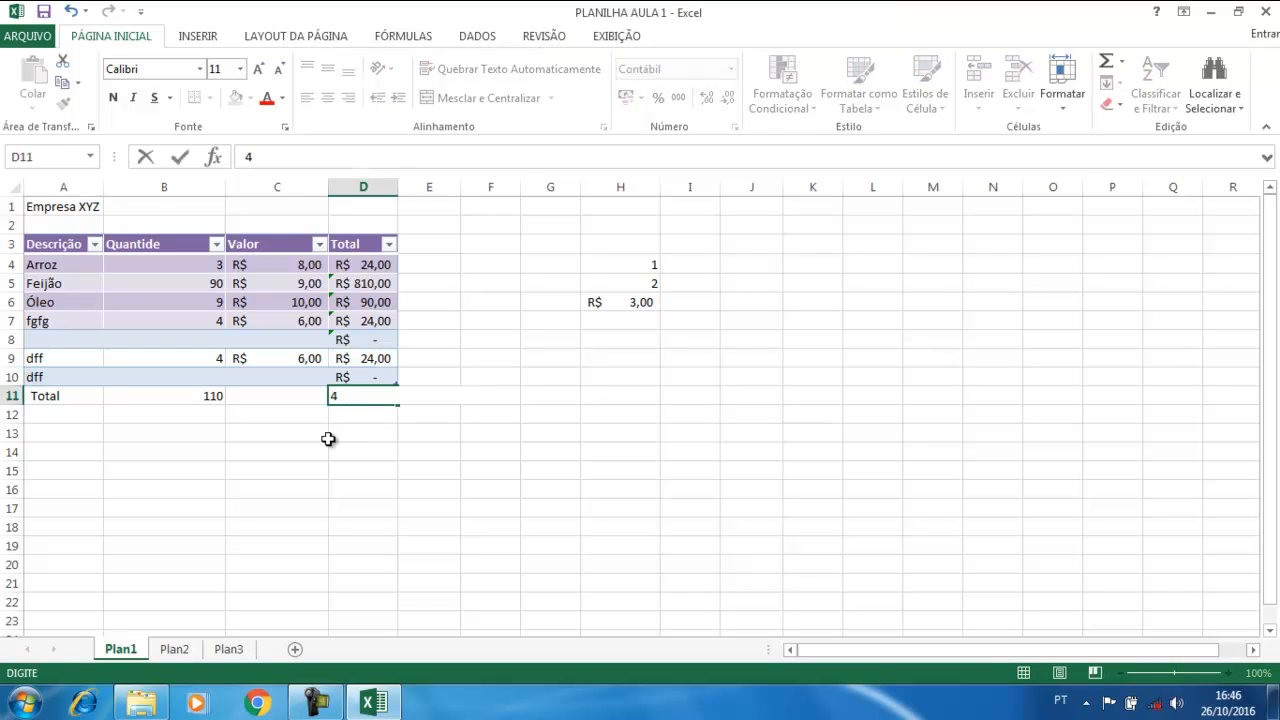
pyautogui.press('Escape')
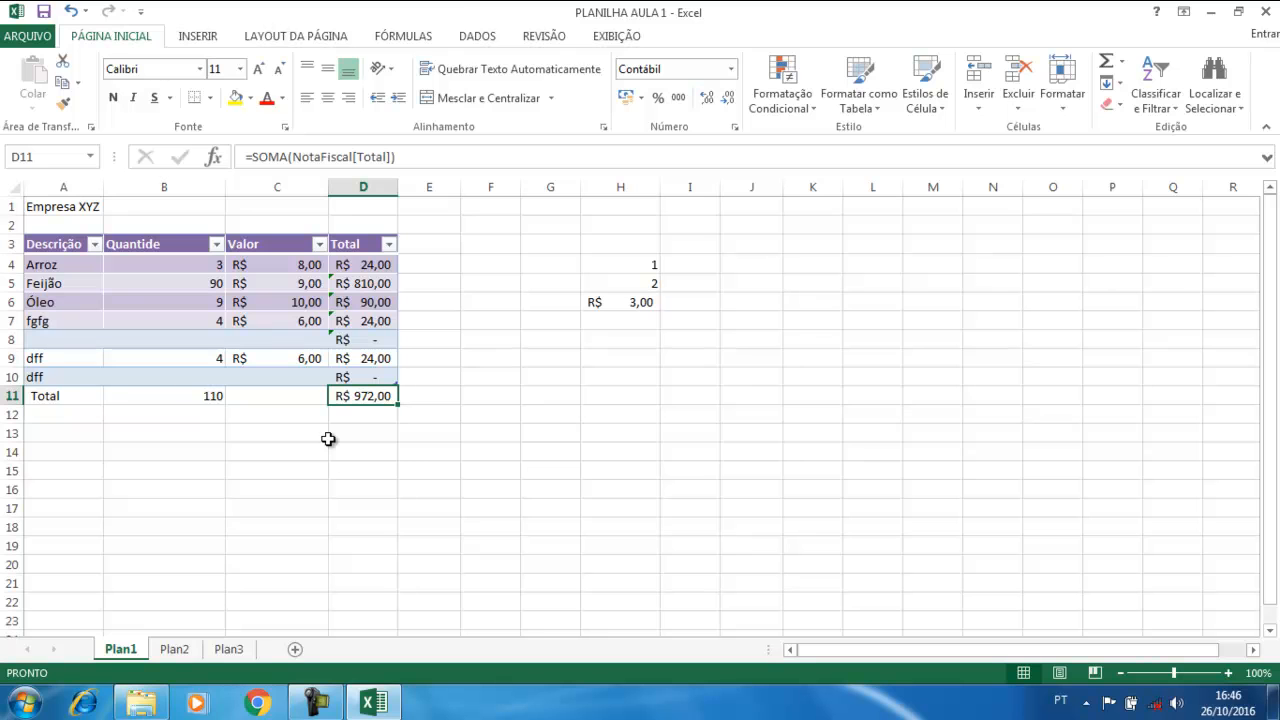
pyautogui.click(176, 376)
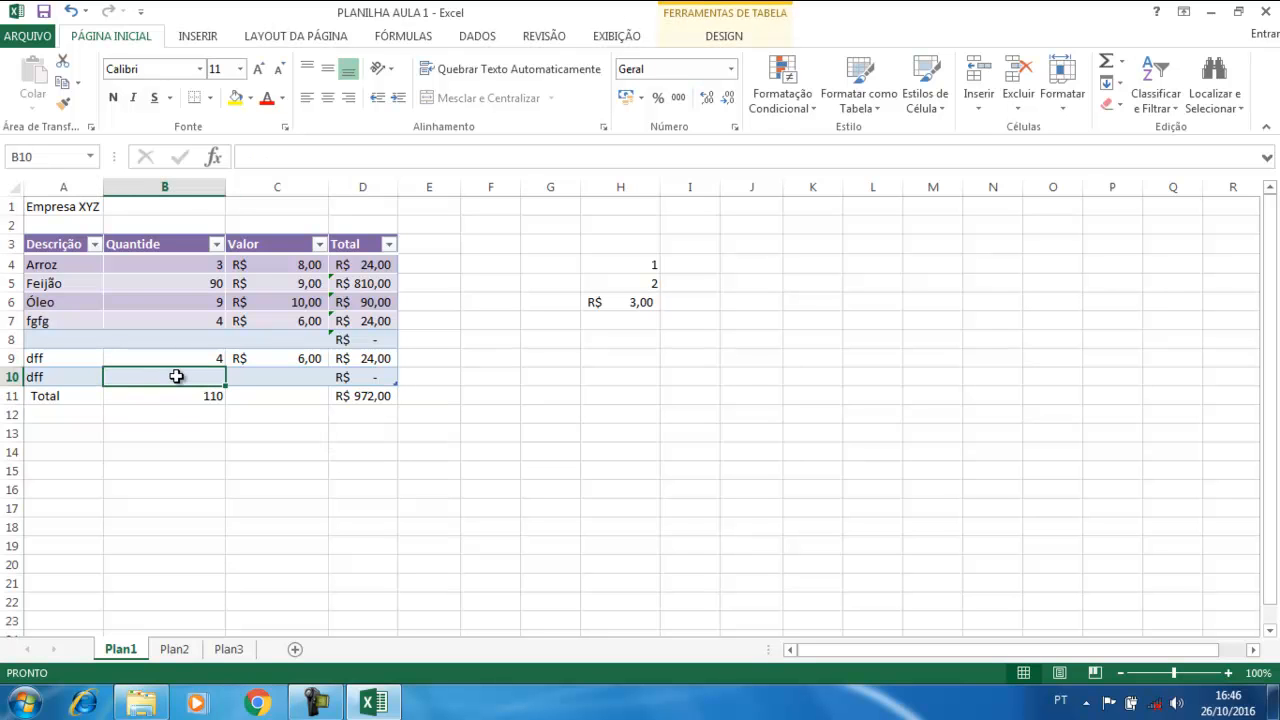
pyautogui.write('8')
pyautogui.press('Tab')
pyautogui.write('9')
pyautogui.press('Tab')
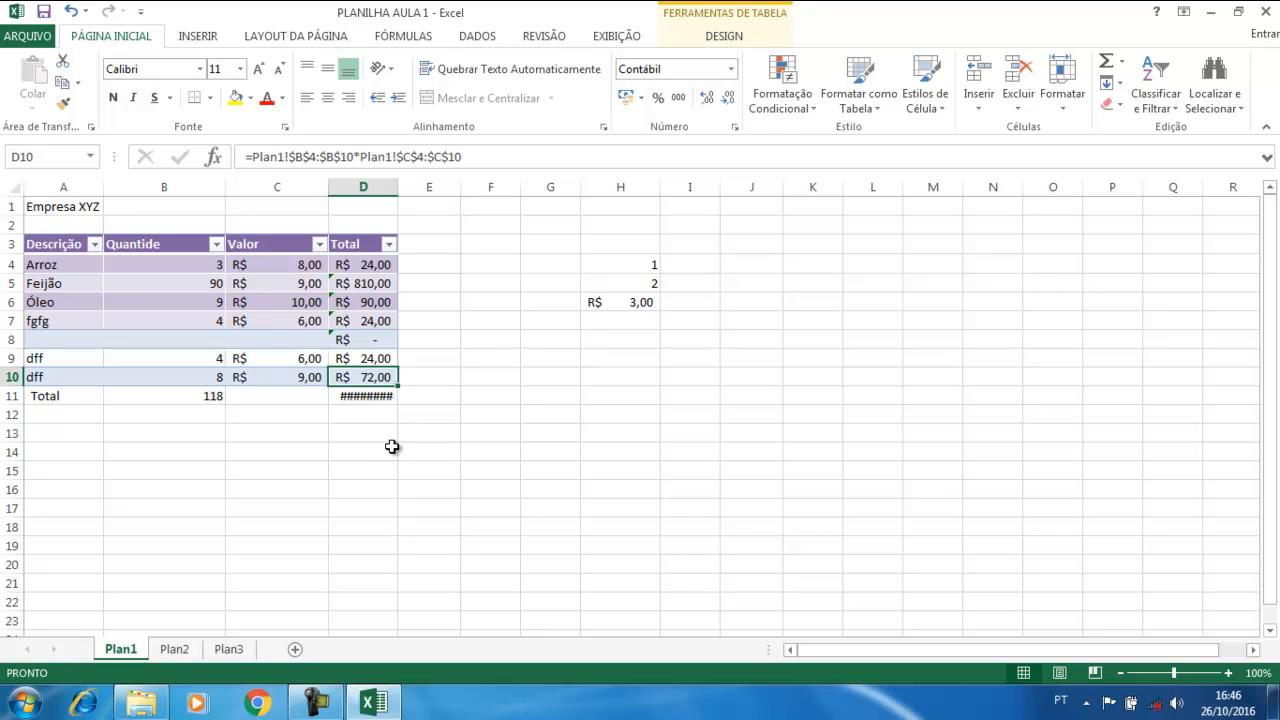
# Resize column D (Total) until the grand total R$ 1.044,00 displays instead of hash marks
pyautogui.doubleClick(397, 186)
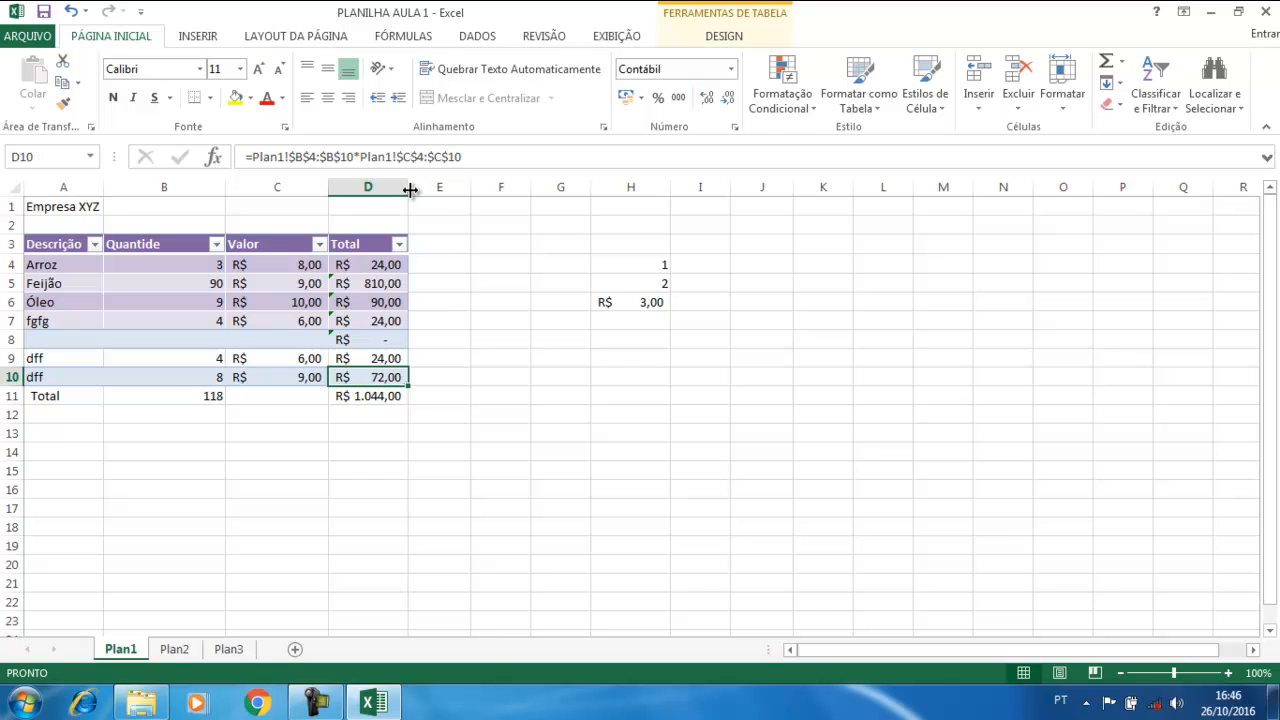
pyautogui.moveTo(408, 187)
pyautogui.mouseDown()
pyautogui.moveTo(481, 187)
pyautogui.moveTo(424, 184)
pyautogui.mouseUp()
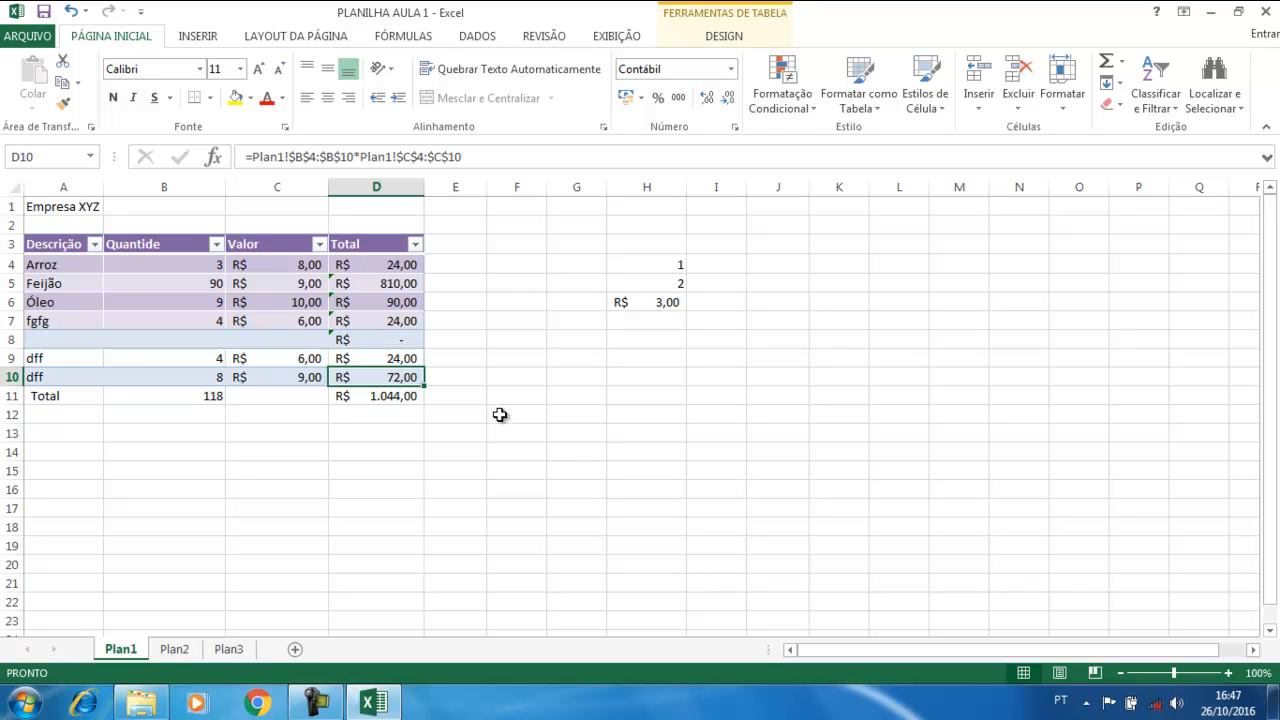
pyautogui.click(379, 396)
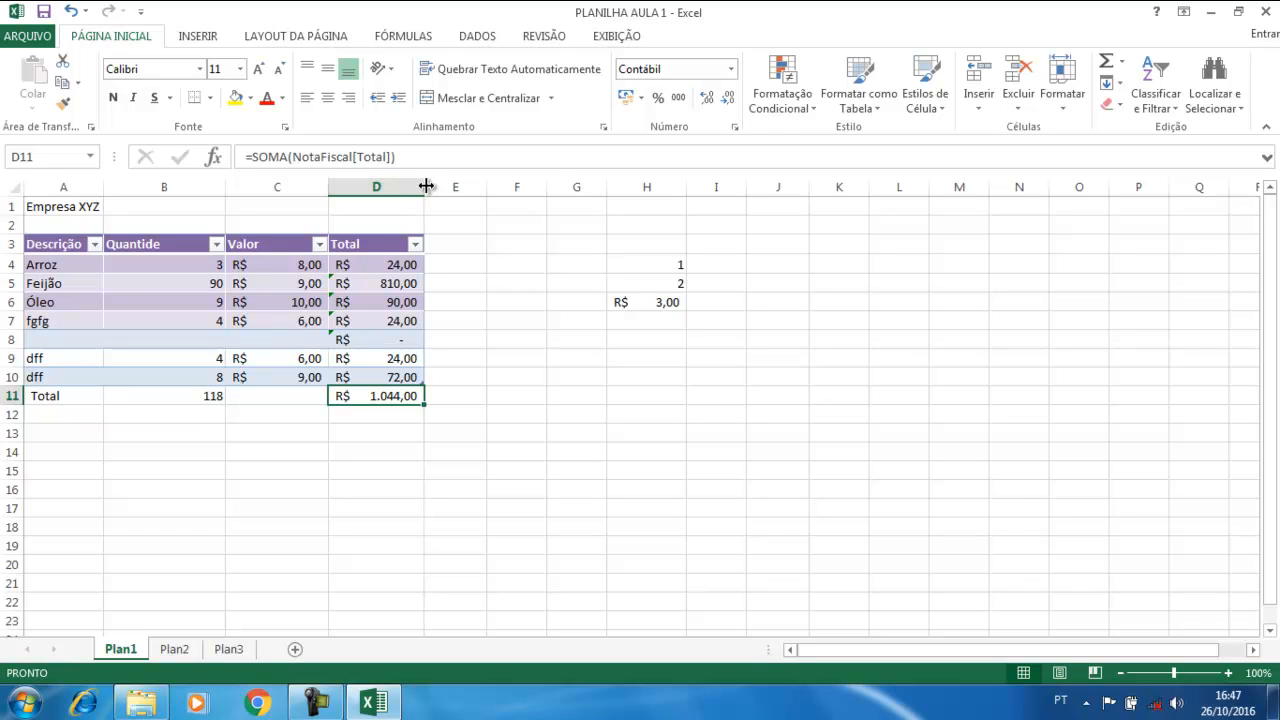
pyautogui.moveTo(424, 186); pyautogui.dragTo(364, 189)
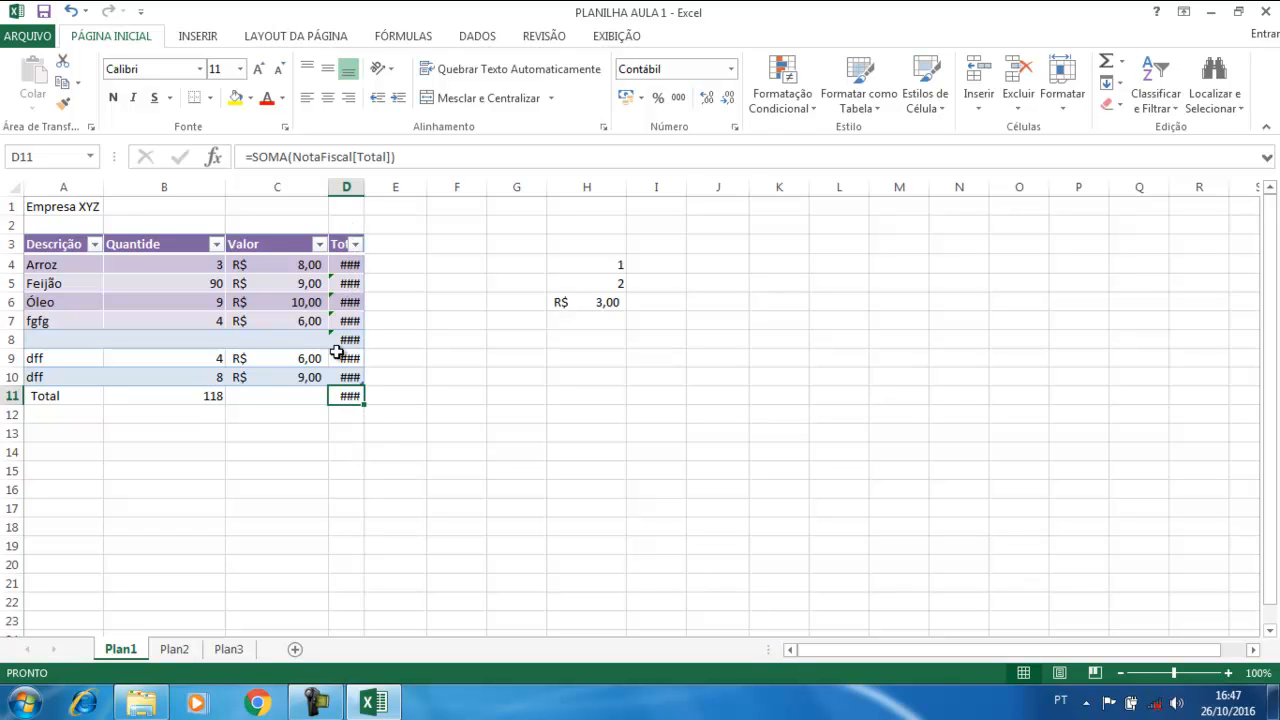
pyautogui.moveTo(339, 372)
pyautogui.moveTo(364, 189); pyautogui.dragTo(449, 189)
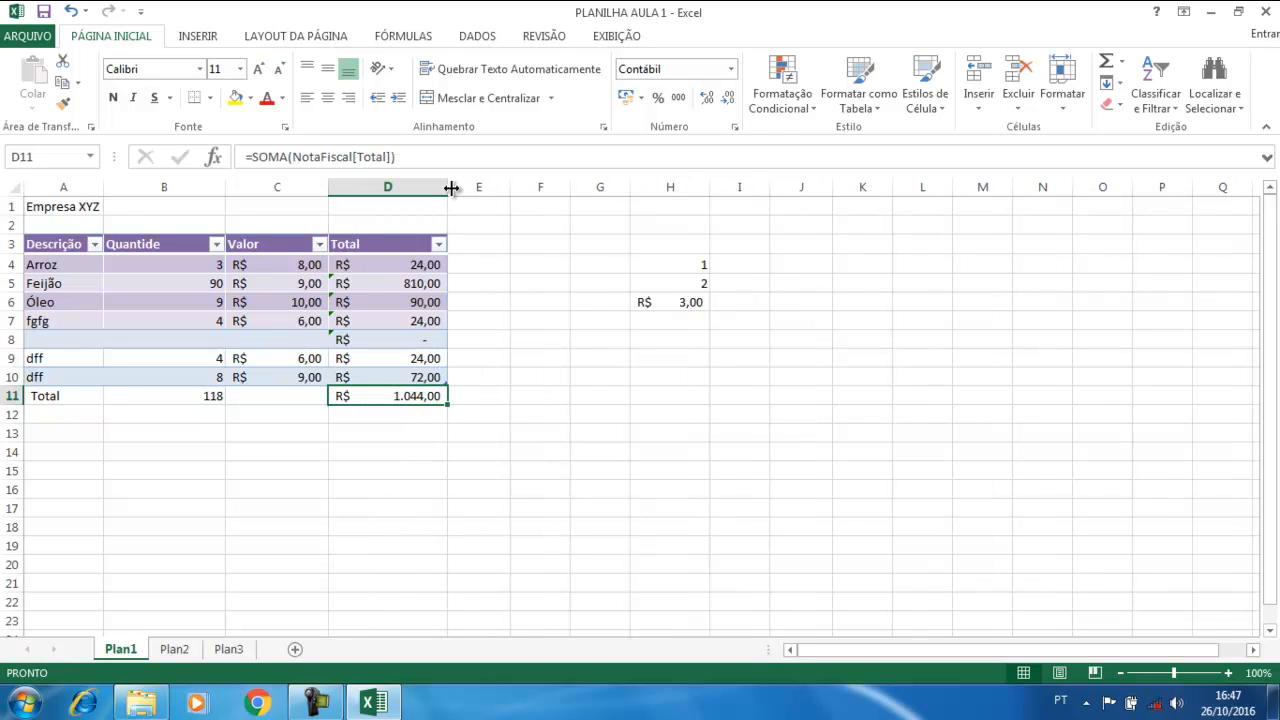
pyautogui.press('Return')
pyautogui.click(387, 487)
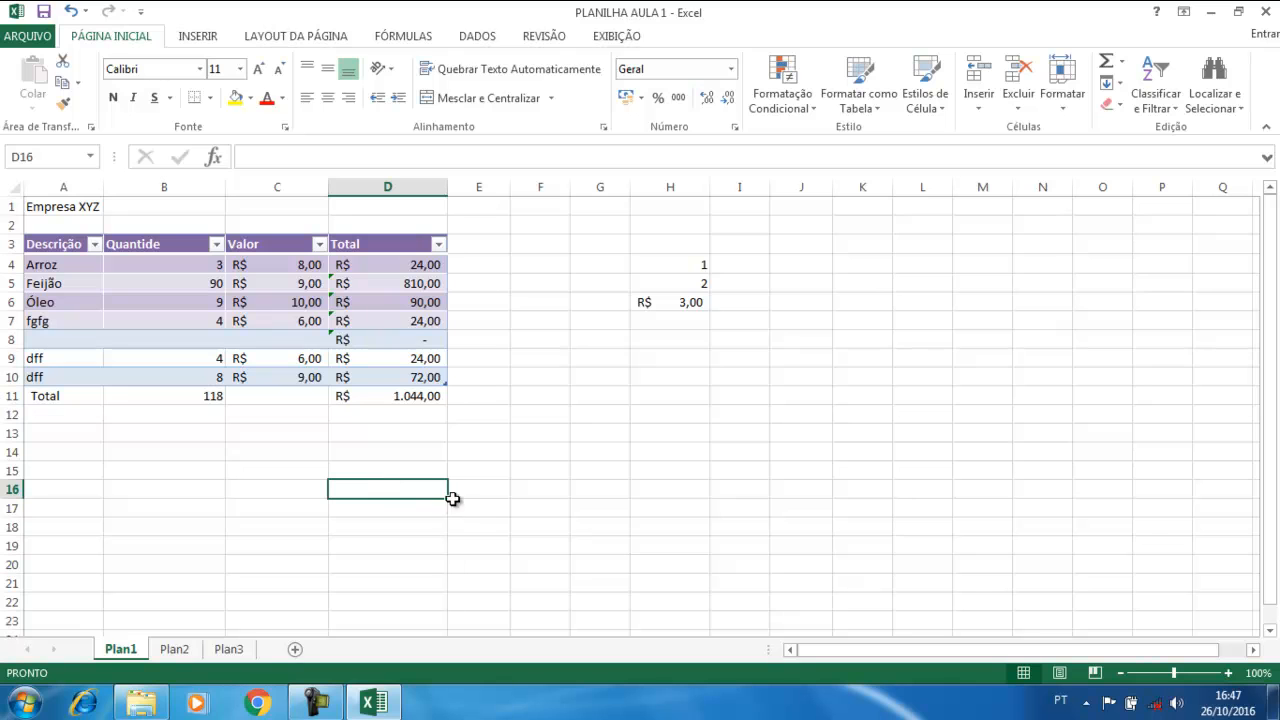
pyautogui.click(557, 394)
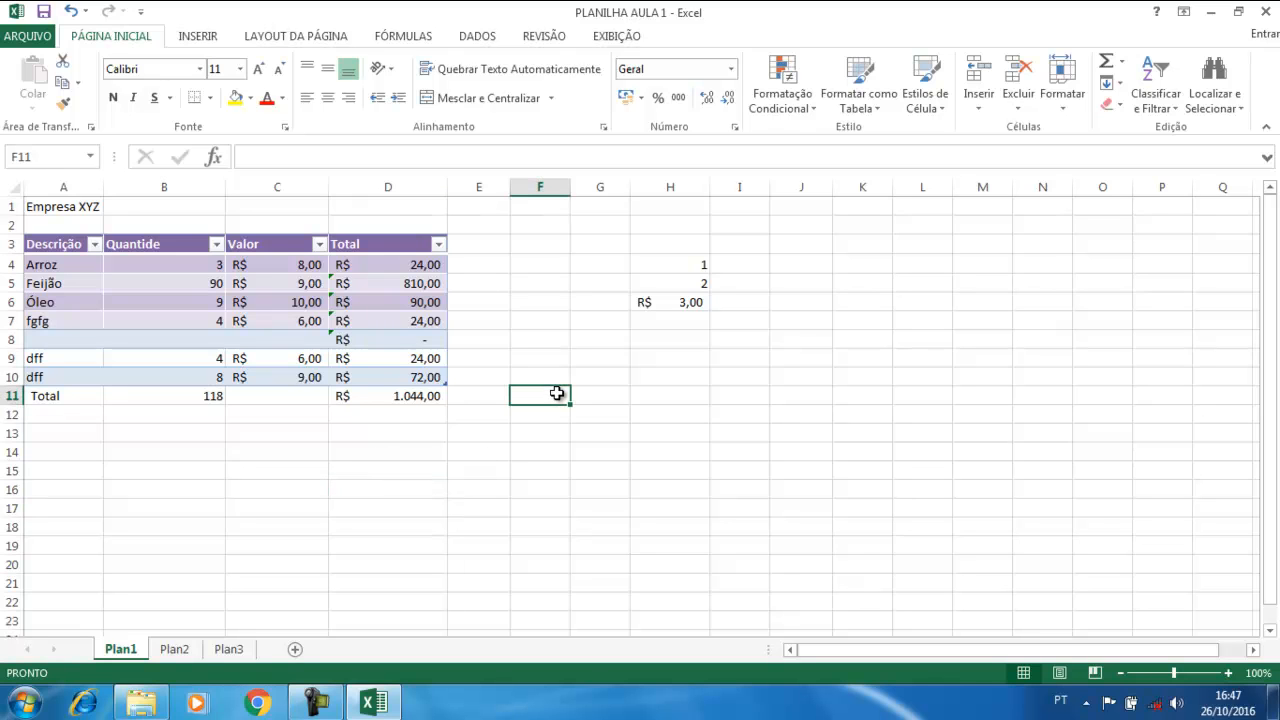
pyautogui.click(99, 277)
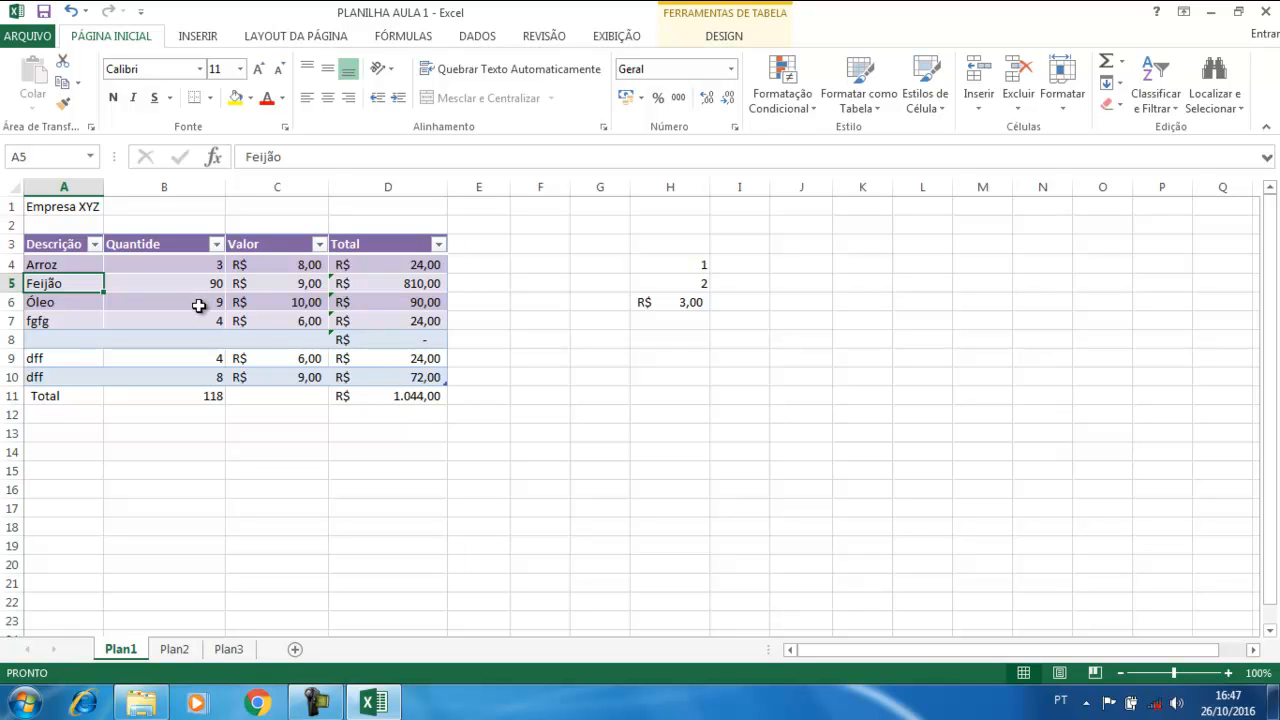
pyautogui.click(543, 368)
pyautogui.click(531, 293)
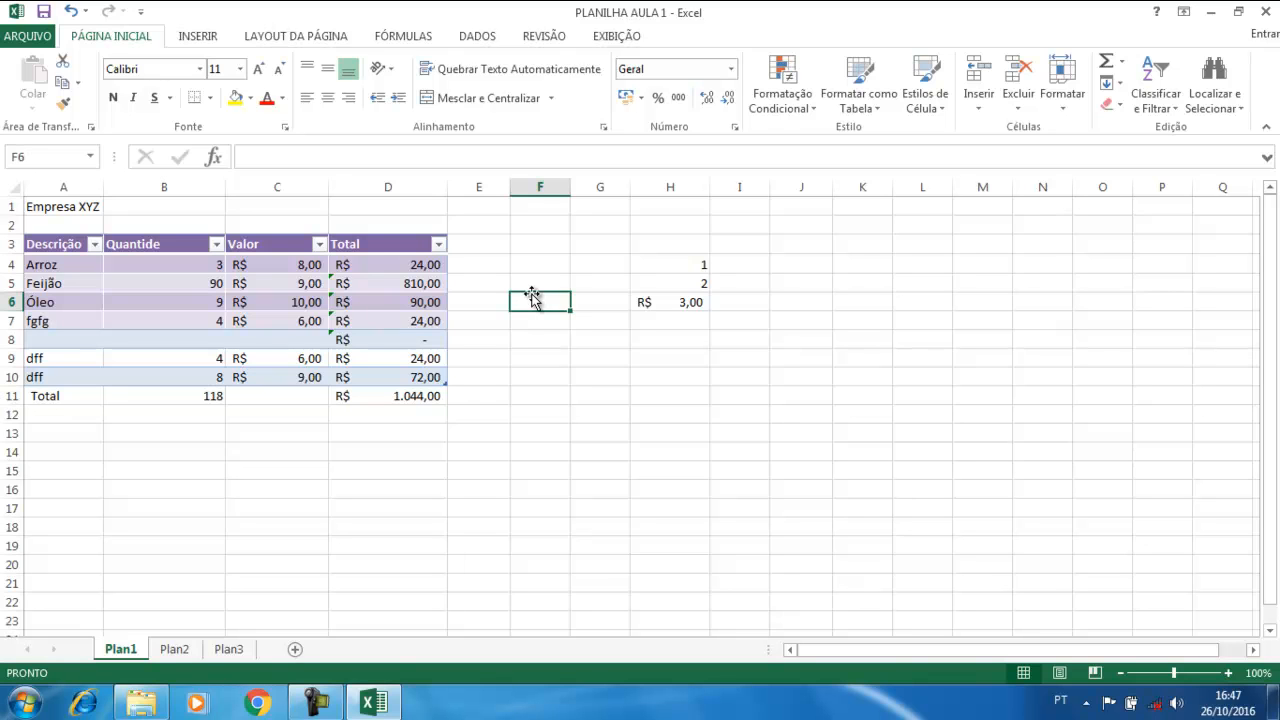
pyautogui.click(494, 336)
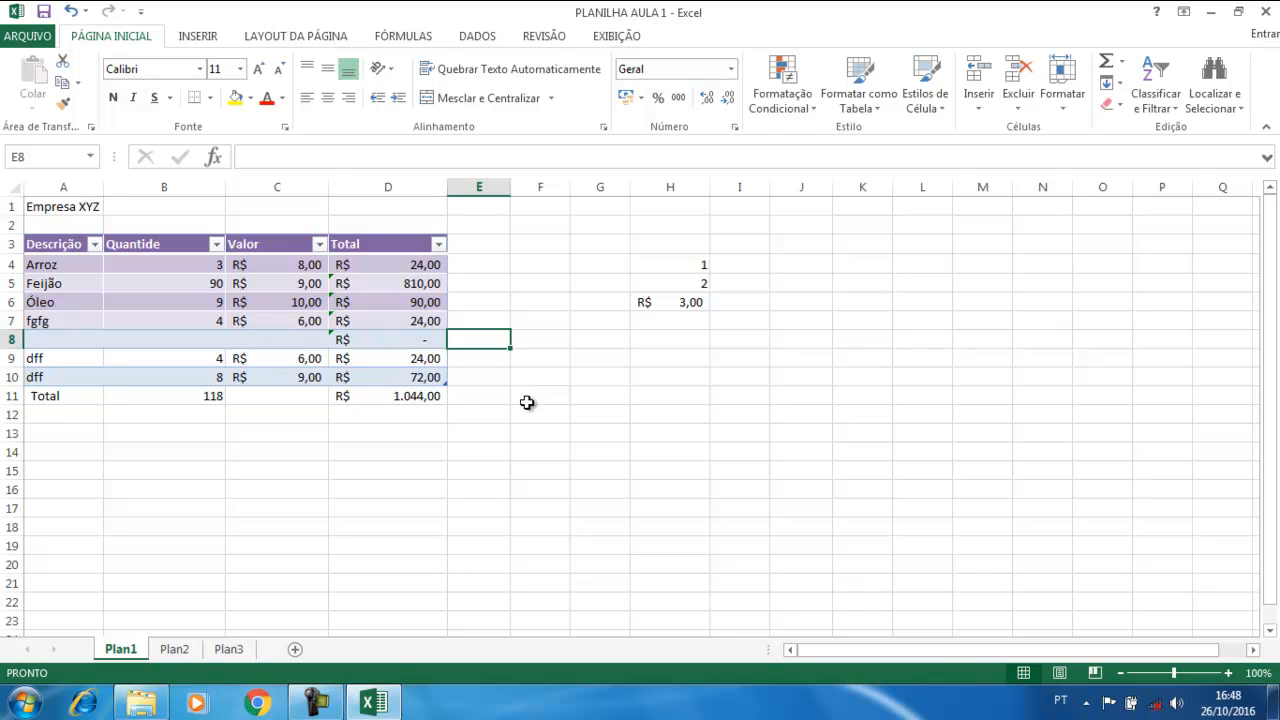
pyautogui.doubleClick(526, 410)
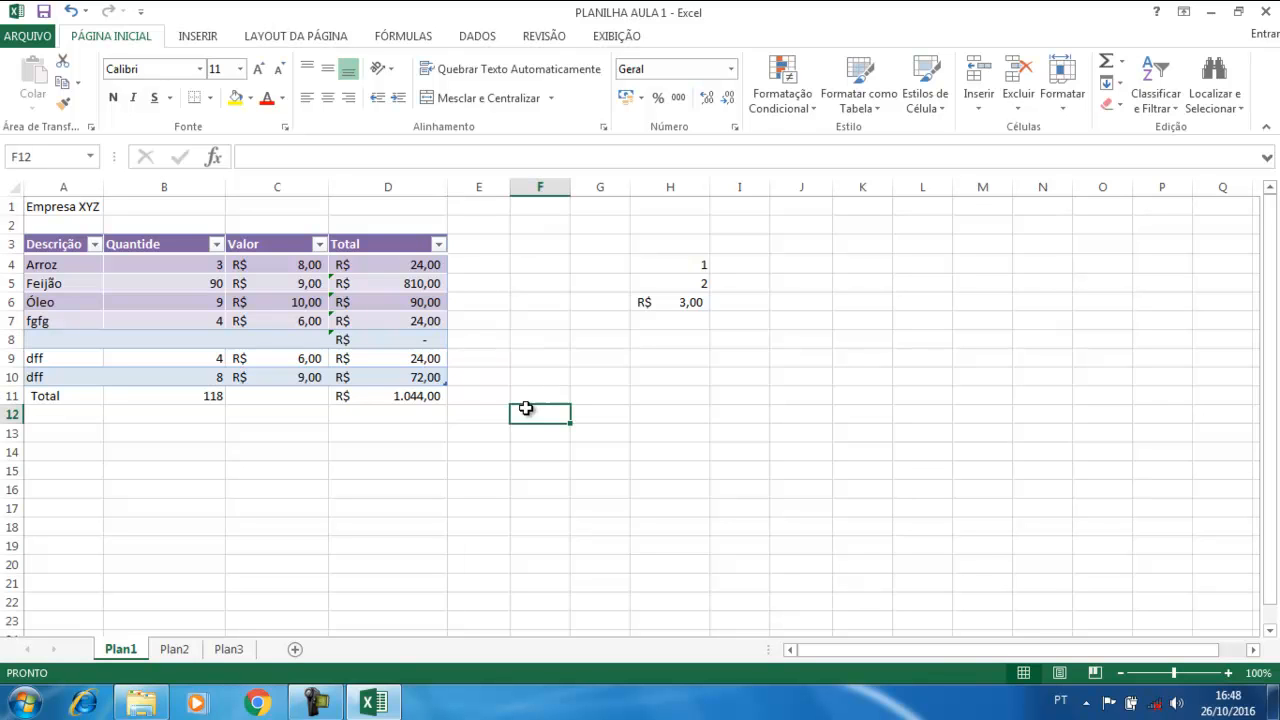
pyautogui.click(503, 347)
pyautogui.click(494, 427)
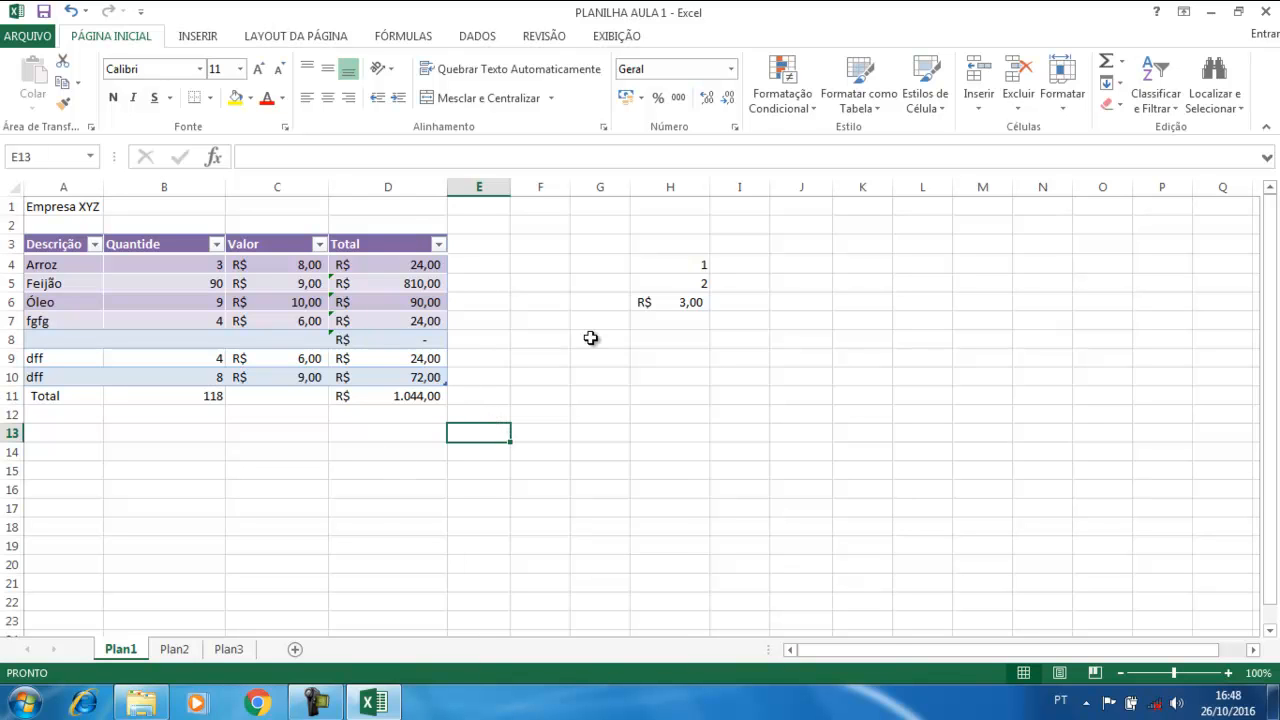
# Delete the stray values in H3:H7 and show the NotaFiscal table's DESIGN options
pyautogui.moveTo(655, 243); pyautogui.dragTo(680, 324)
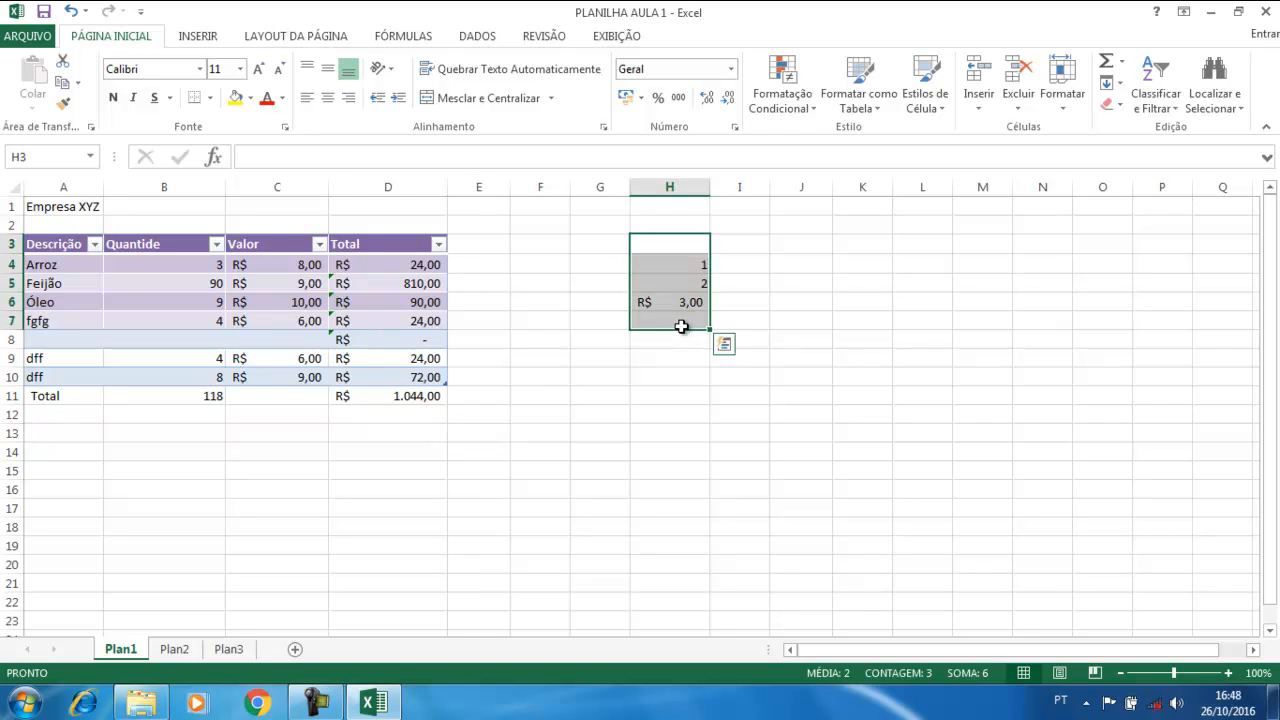
pyautogui.press('Delete')
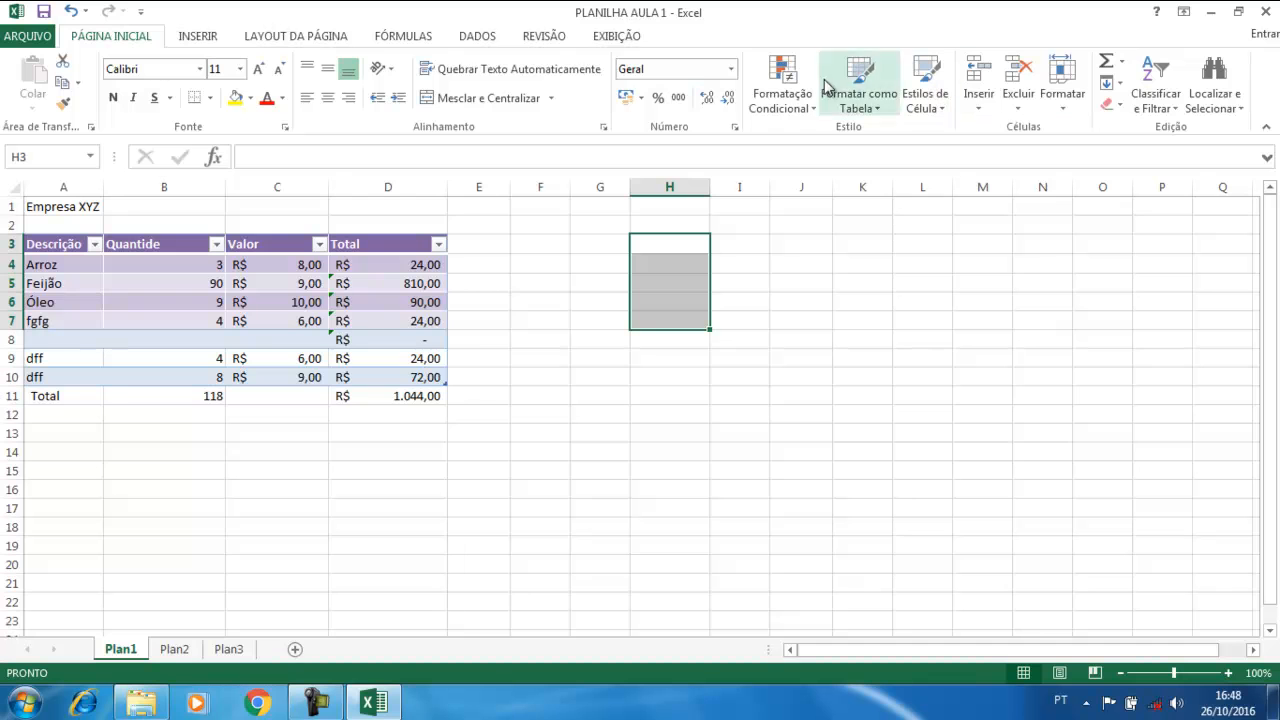
pyautogui.click(298, 322)
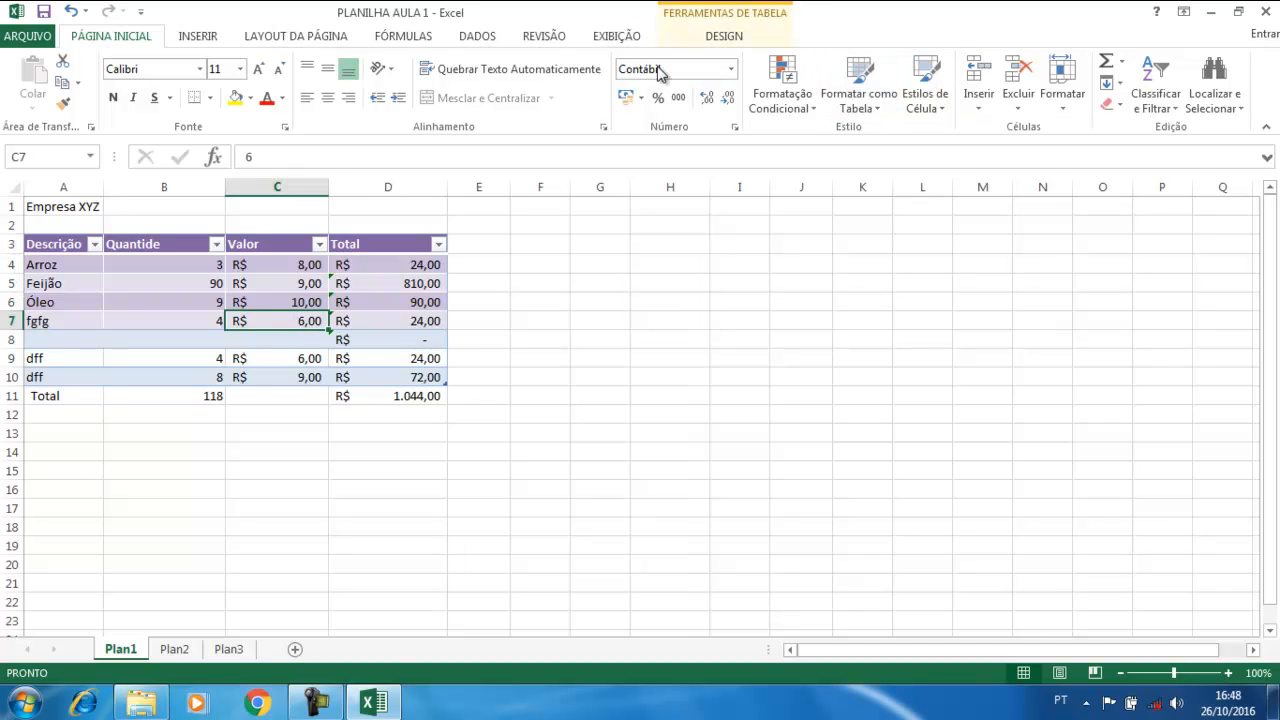
pyautogui.click(728, 40)
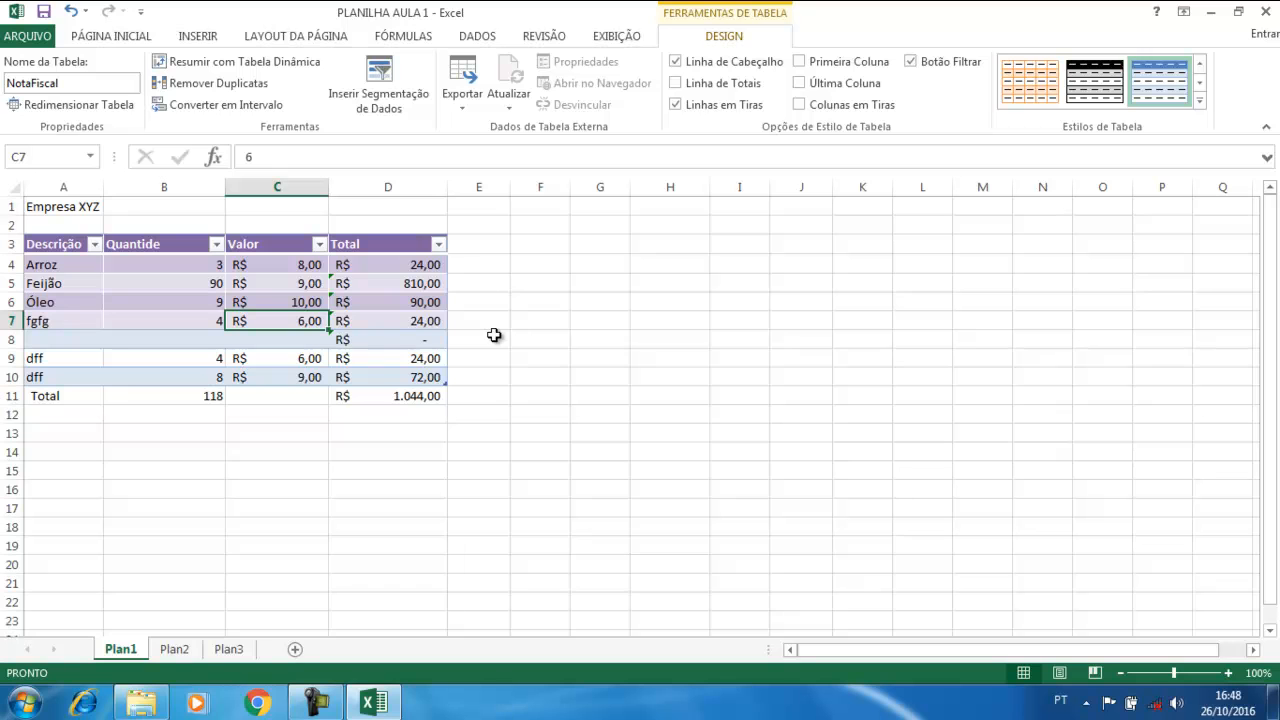
pyautogui.click(563, 376)
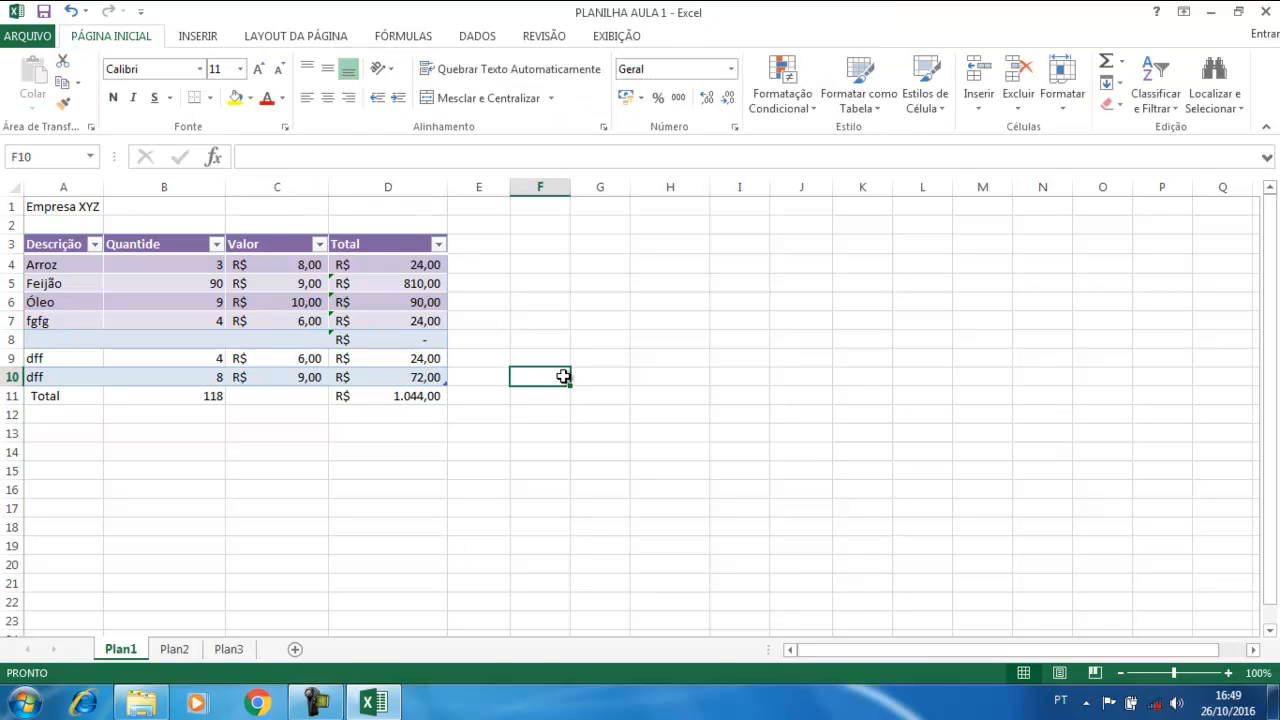
pyautogui.click(373, 318)
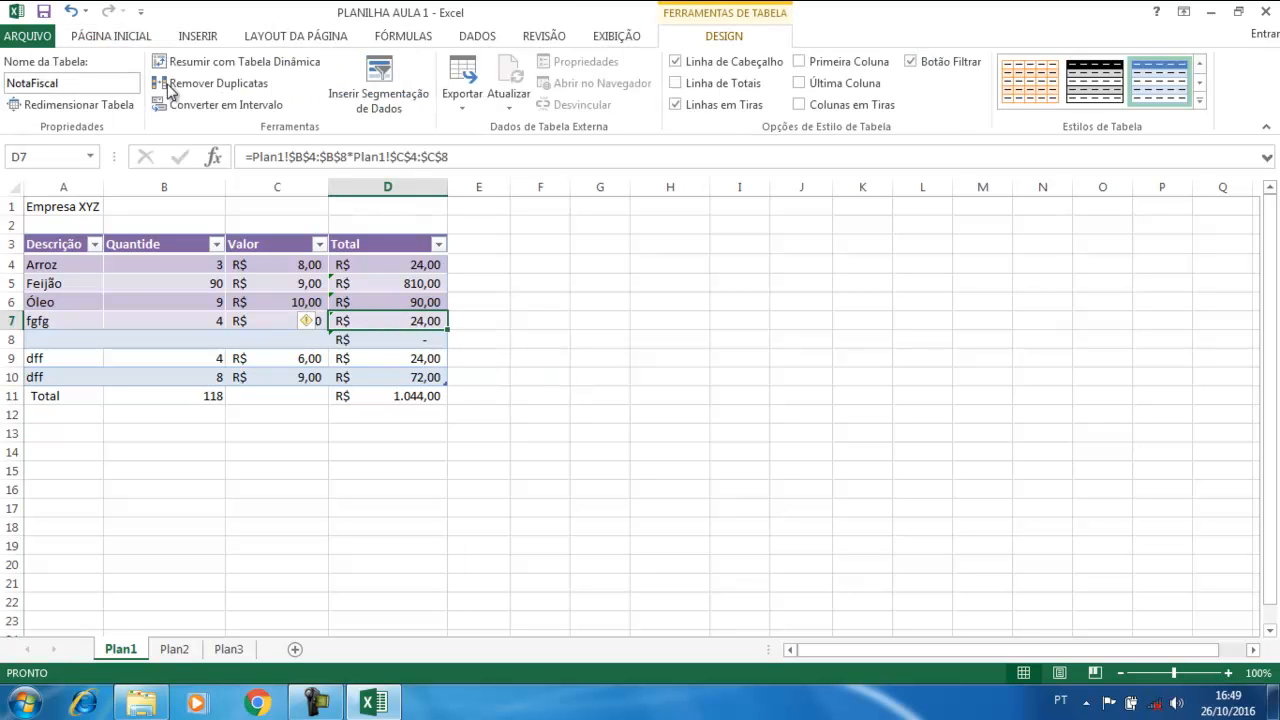
pyautogui.click(106, 38)
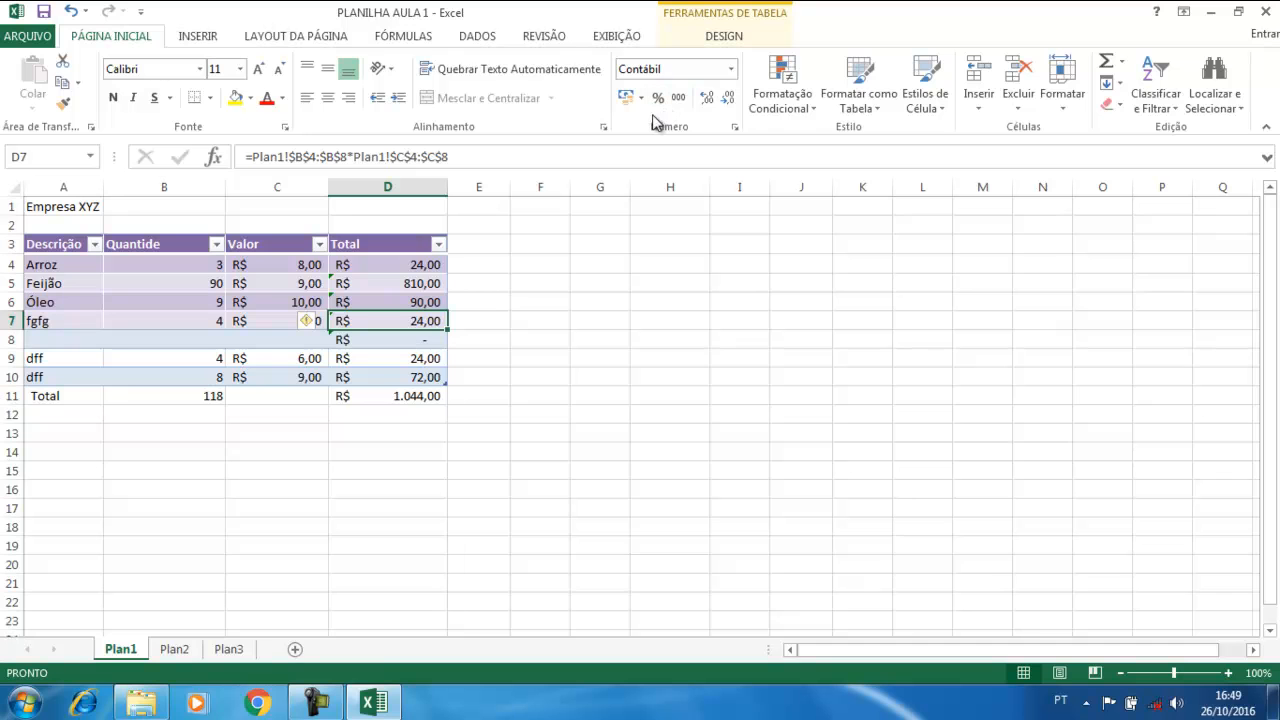
pyautogui.click(735, 128)
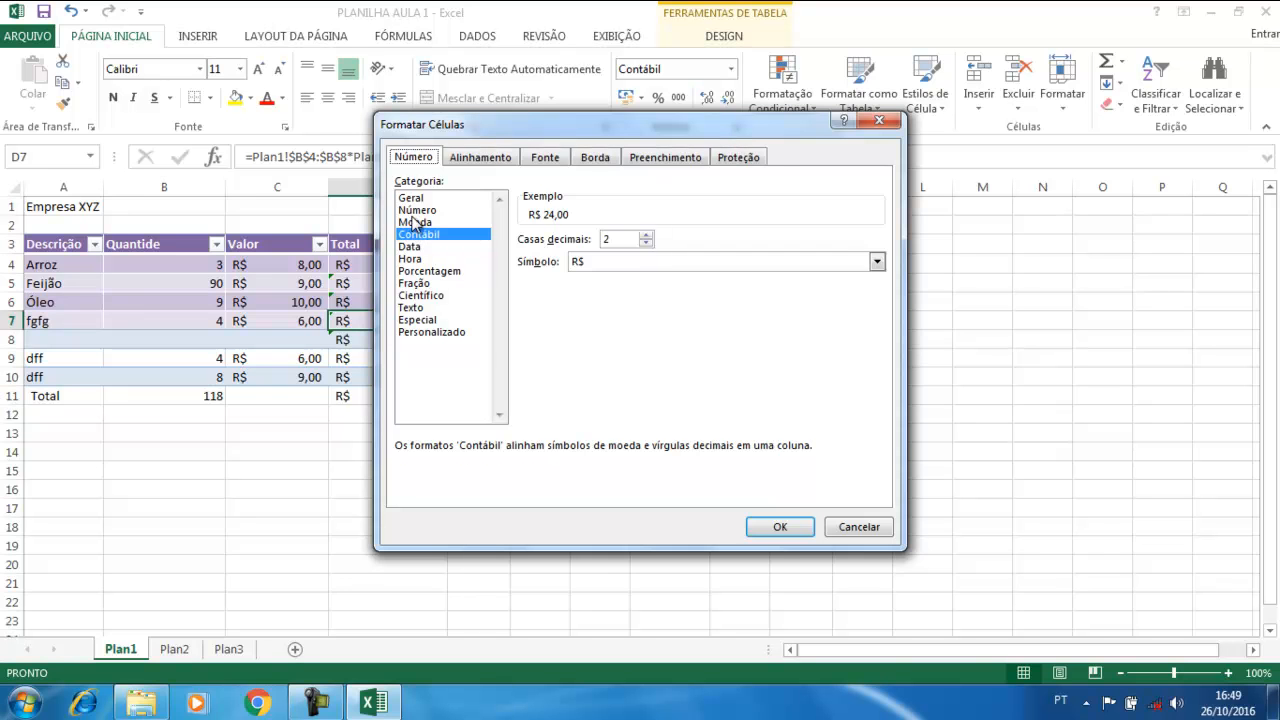
pyautogui.click(412, 223)
pyautogui.moveTo(412, 232); pyautogui.dragTo(425, 340)
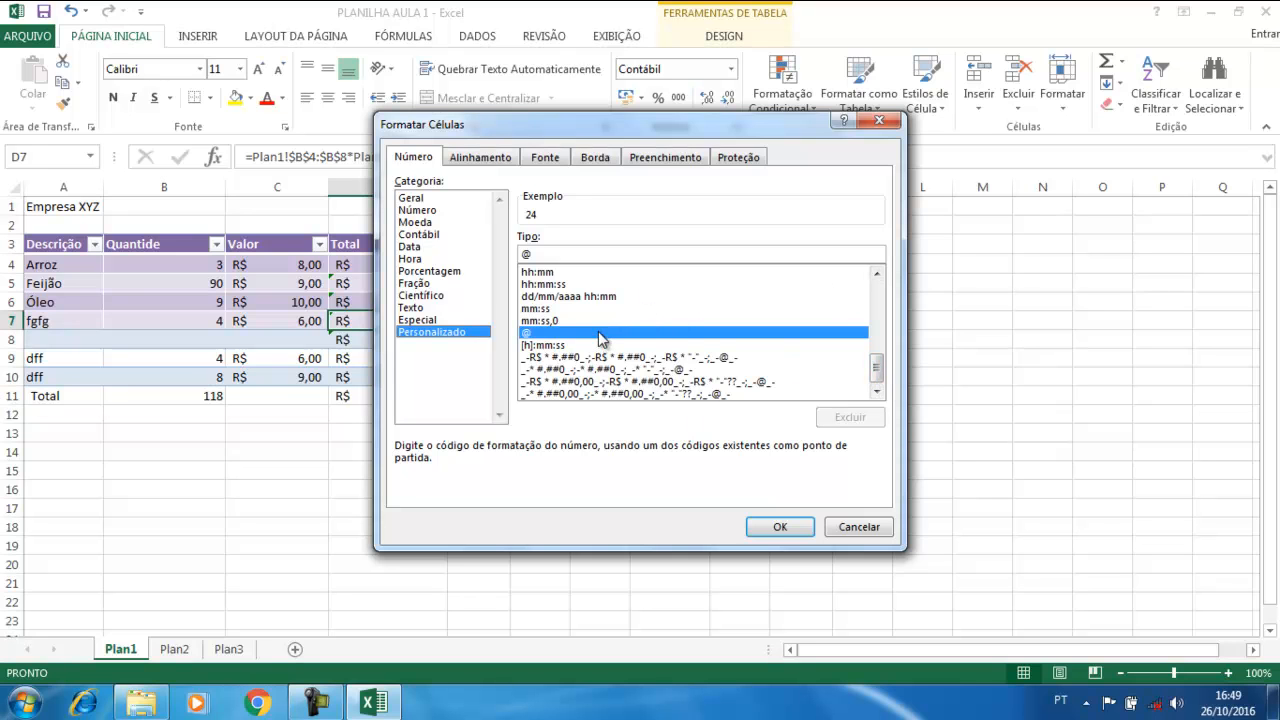
pyautogui.click(866, 533)
pyautogui.click(866, 533)
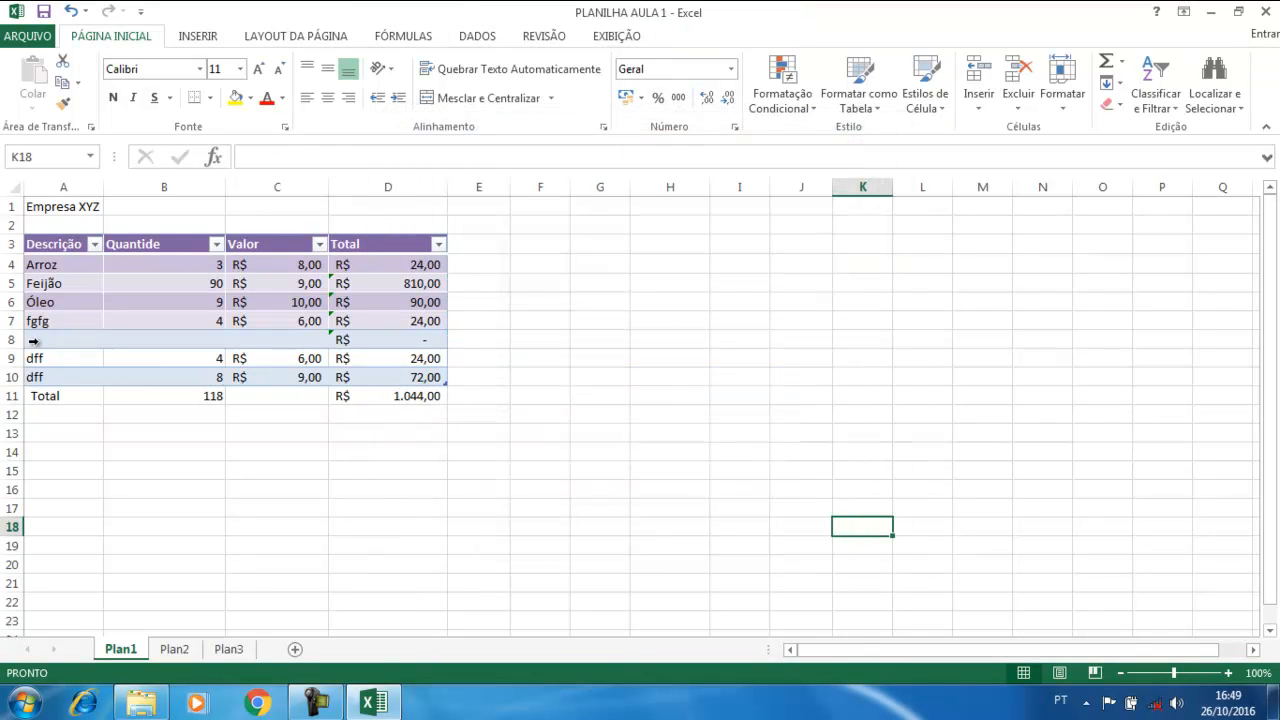
# Delete table rows 7–10 (fgfg, the blank row and both dff rows) via Excluir > Linhas da Tabela
pyautogui.moveTo(32, 320); pyautogui.dragTo(37, 371)
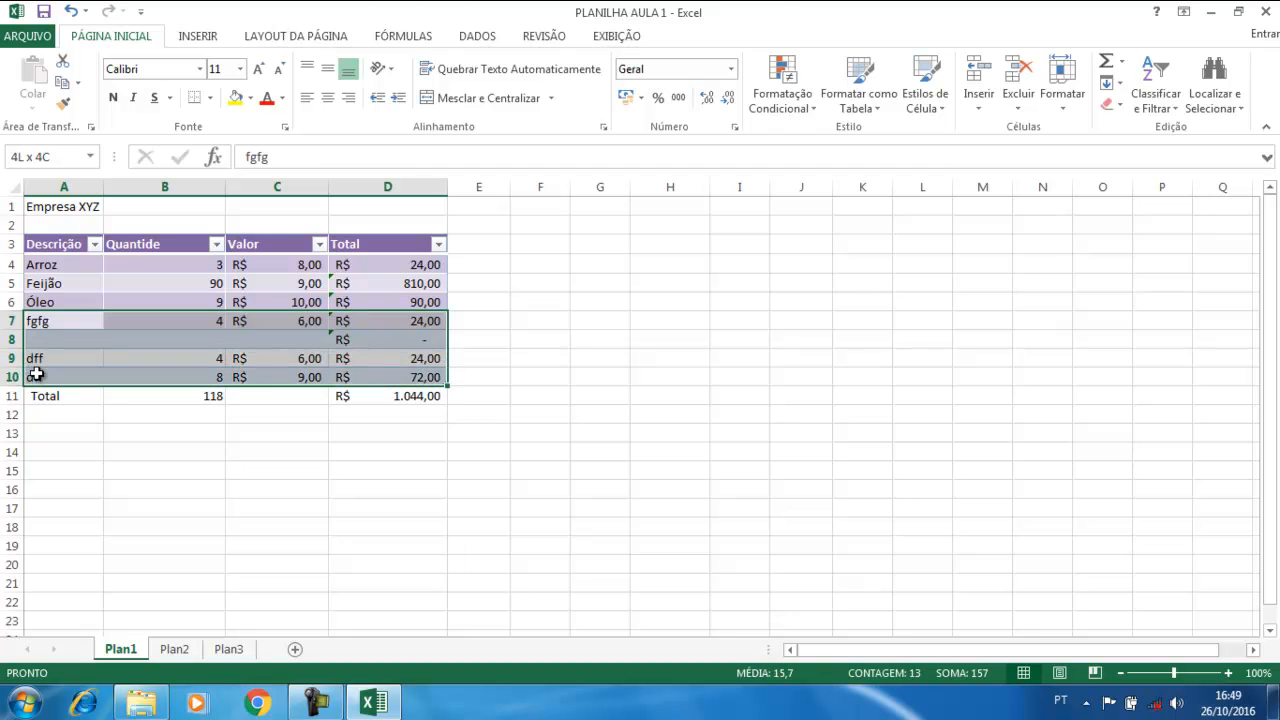
pyautogui.rightClick(87, 340)
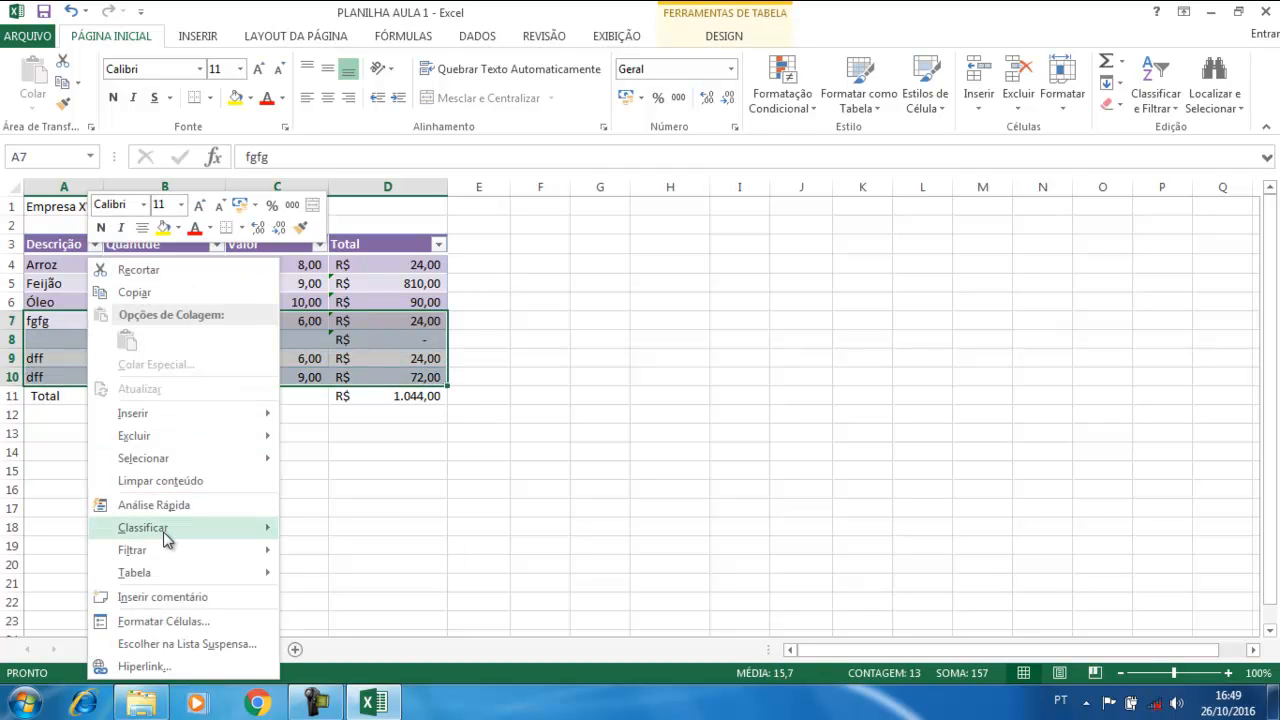
pyautogui.moveTo(174, 435)
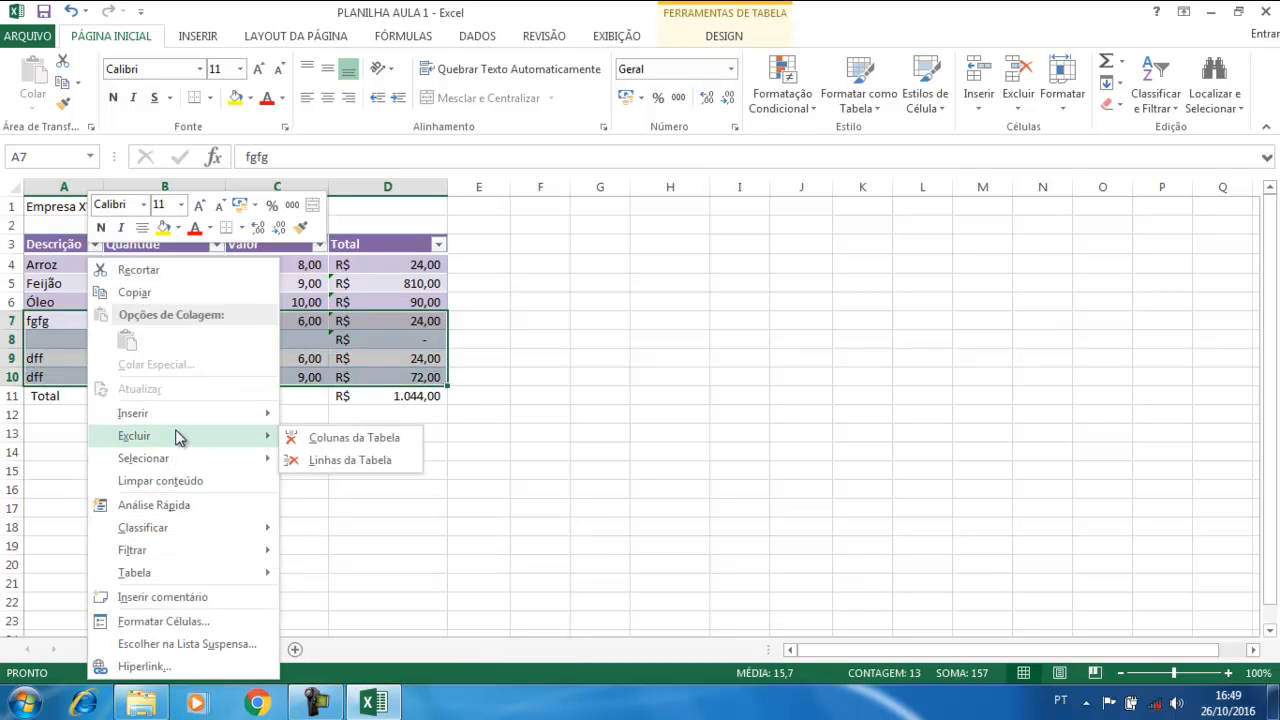
pyautogui.click(321, 460)
pyautogui.click(291, 449)
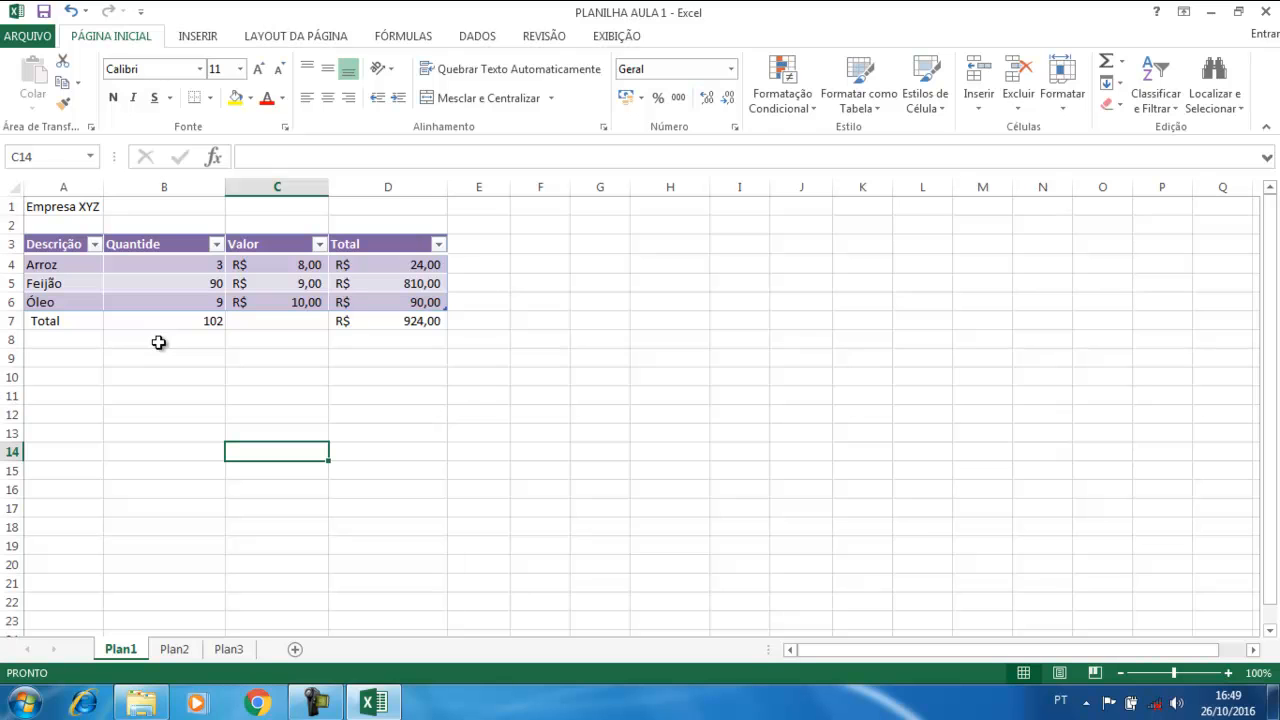
pyautogui.click(31, 283)
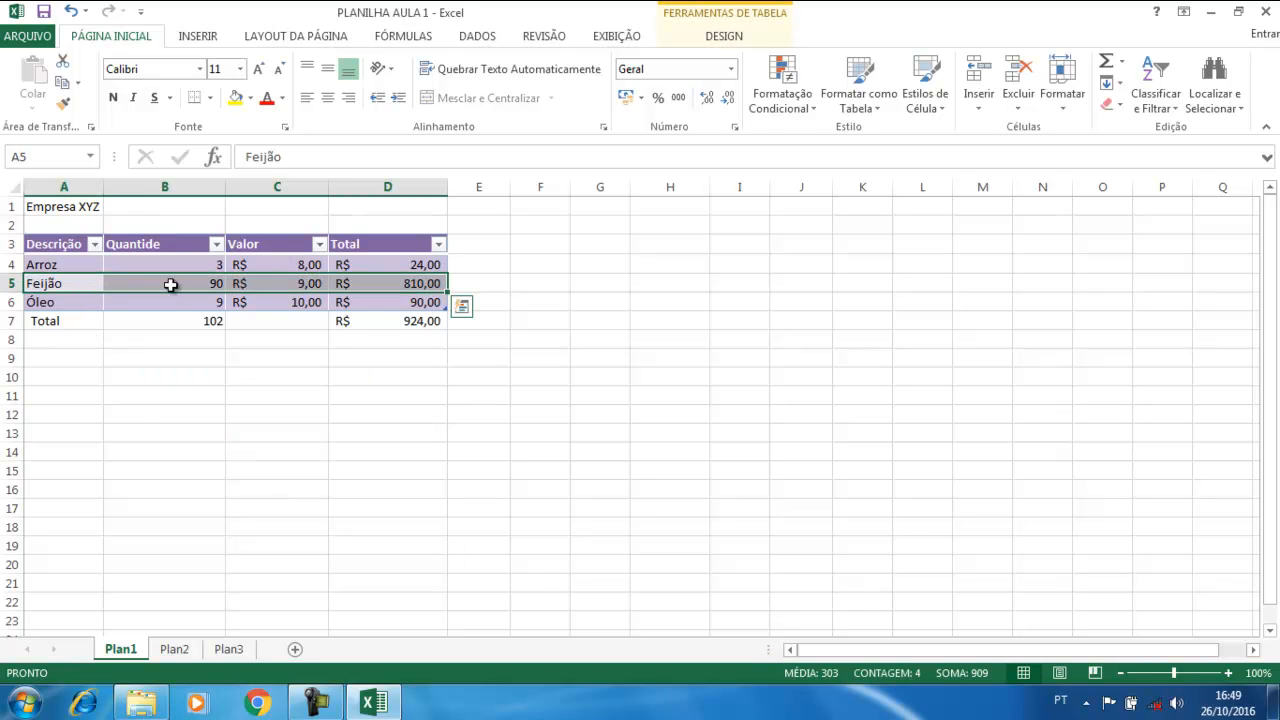
# Insert a blank table row above Feijão with Inserir > Linhas da Tabela Acima, moving totals to row 8
pyautogui.rightClick(40, 283)
pyautogui.moveTo(112, 418)
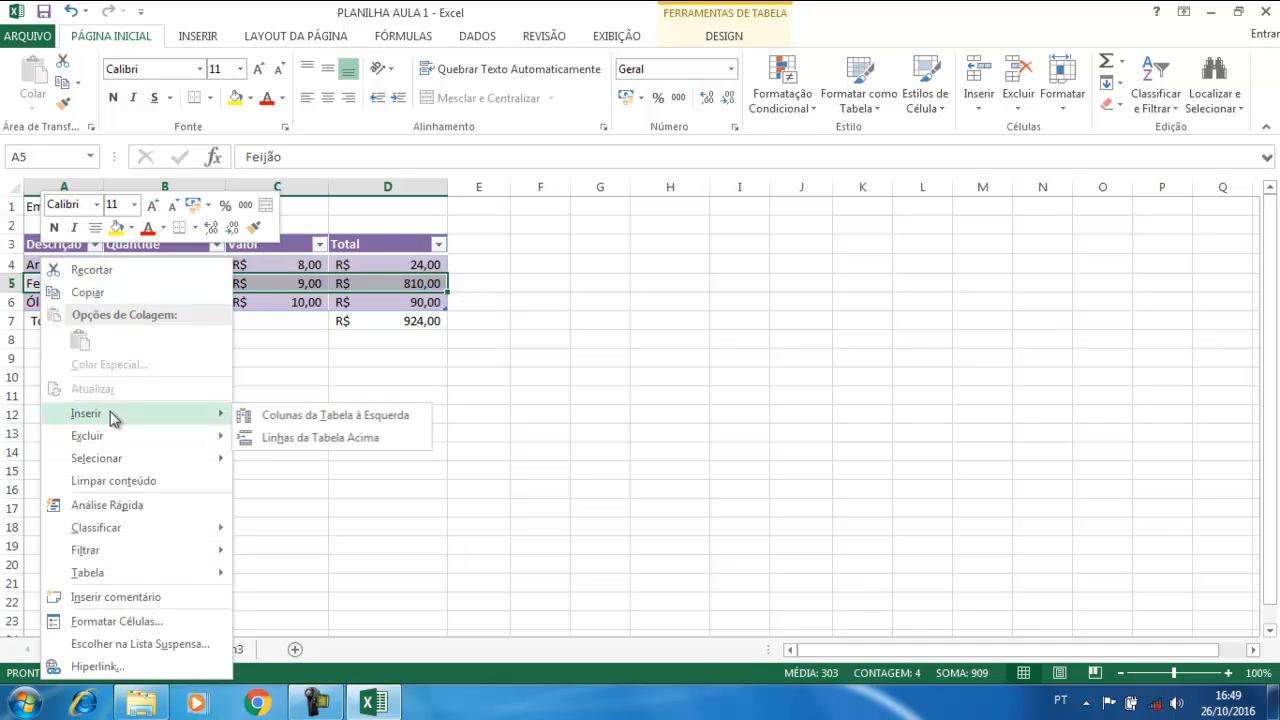
pyautogui.click(278, 438)
pyautogui.click(62, 314)
pyautogui.click(50, 283)
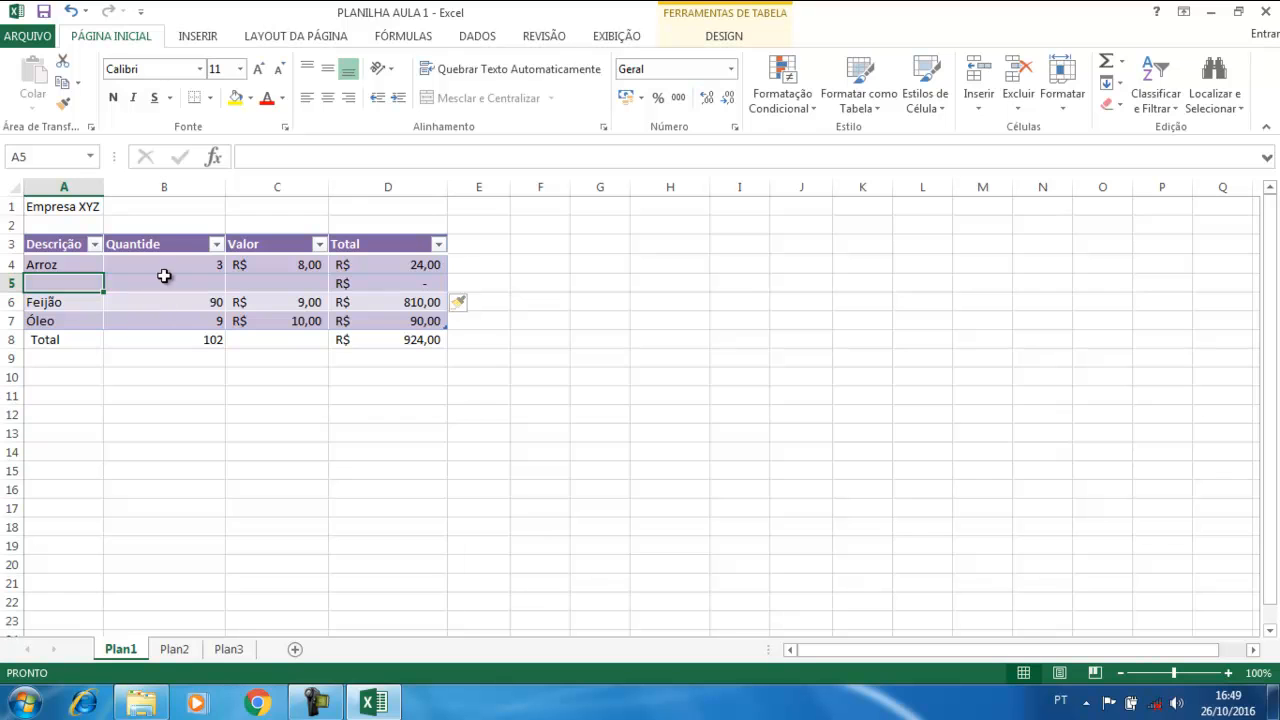
pyautogui.click(159, 244)
pyautogui.rightClick(157, 242)
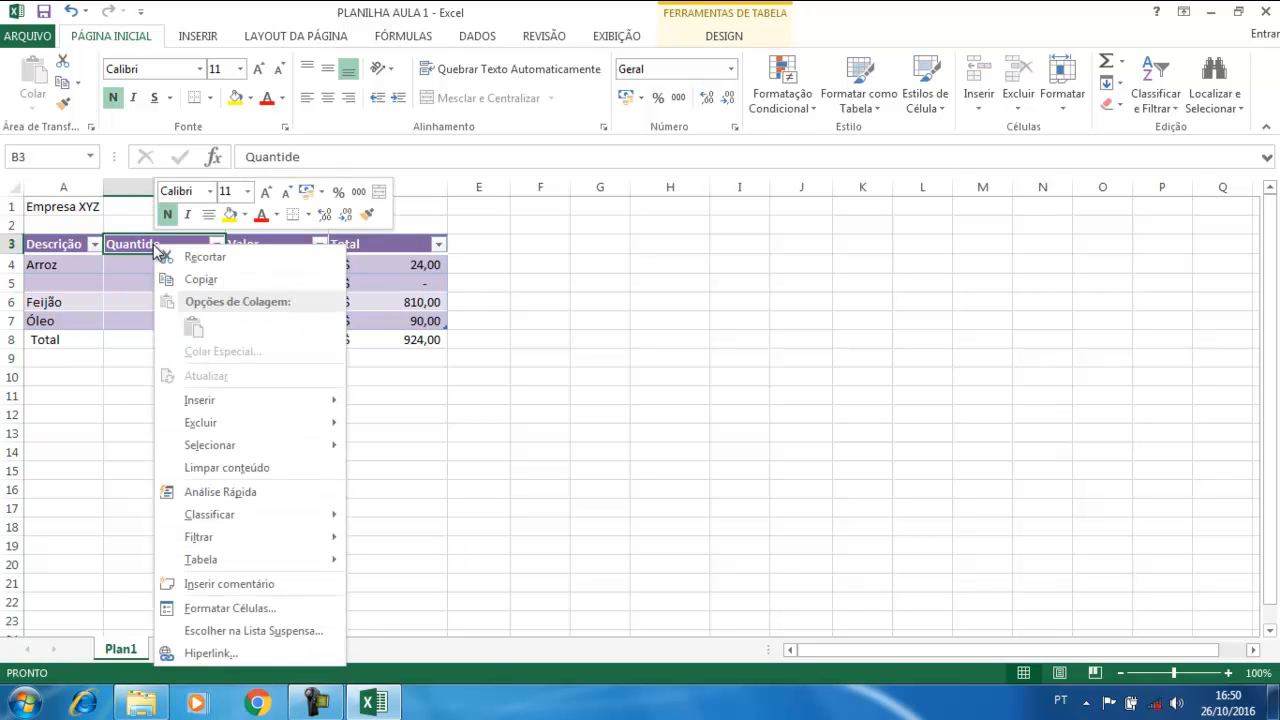
pyautogui.moveTo(200, 401)
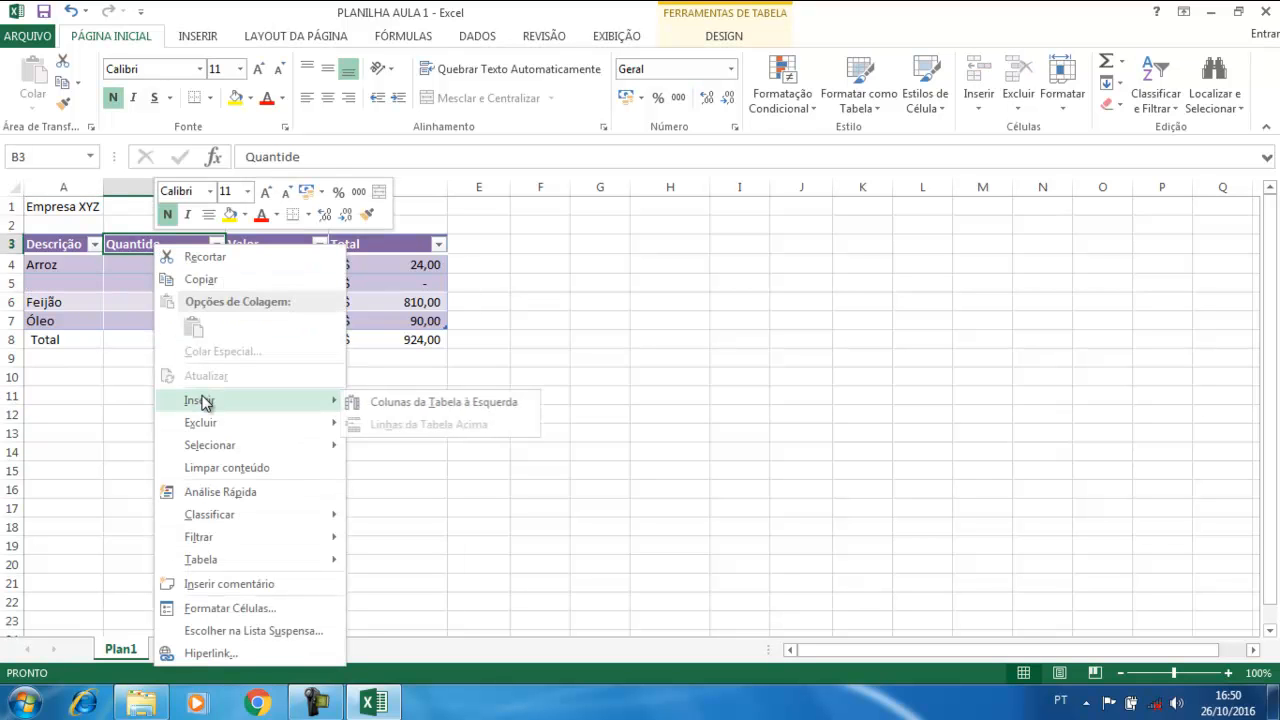
pyautogui.click(384, 403)
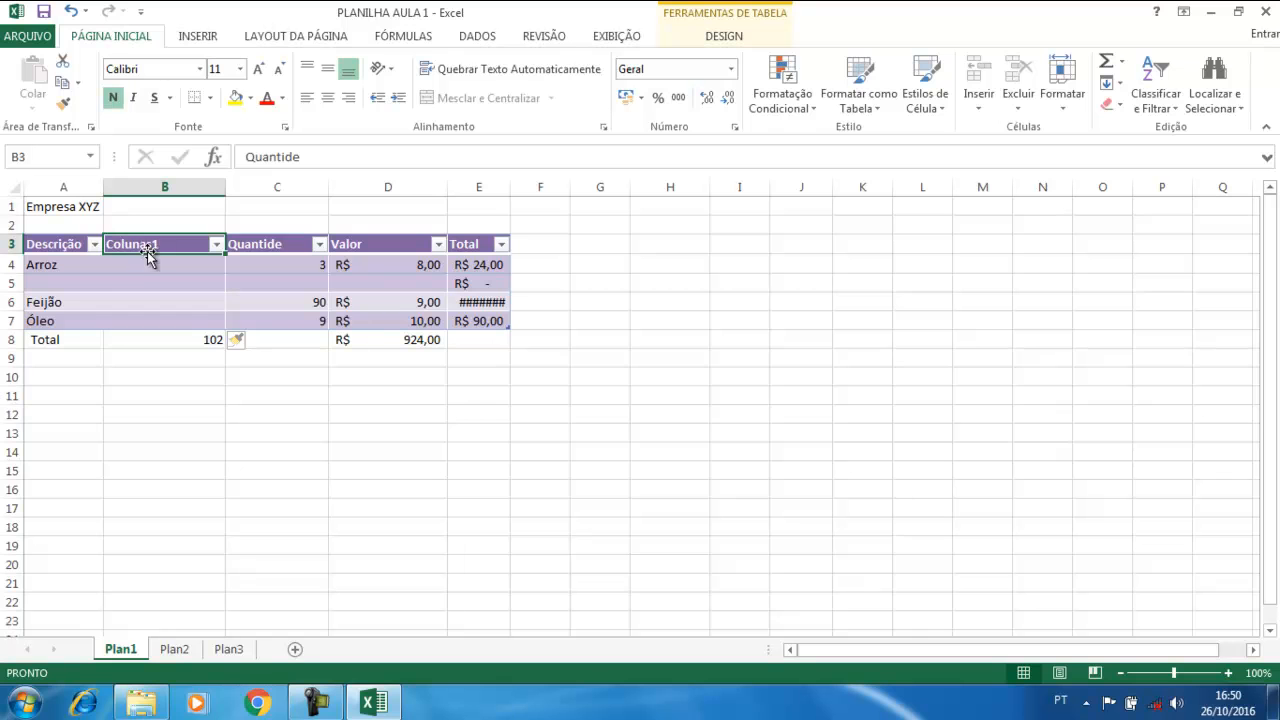
pyautogui.write('gfgfgf')
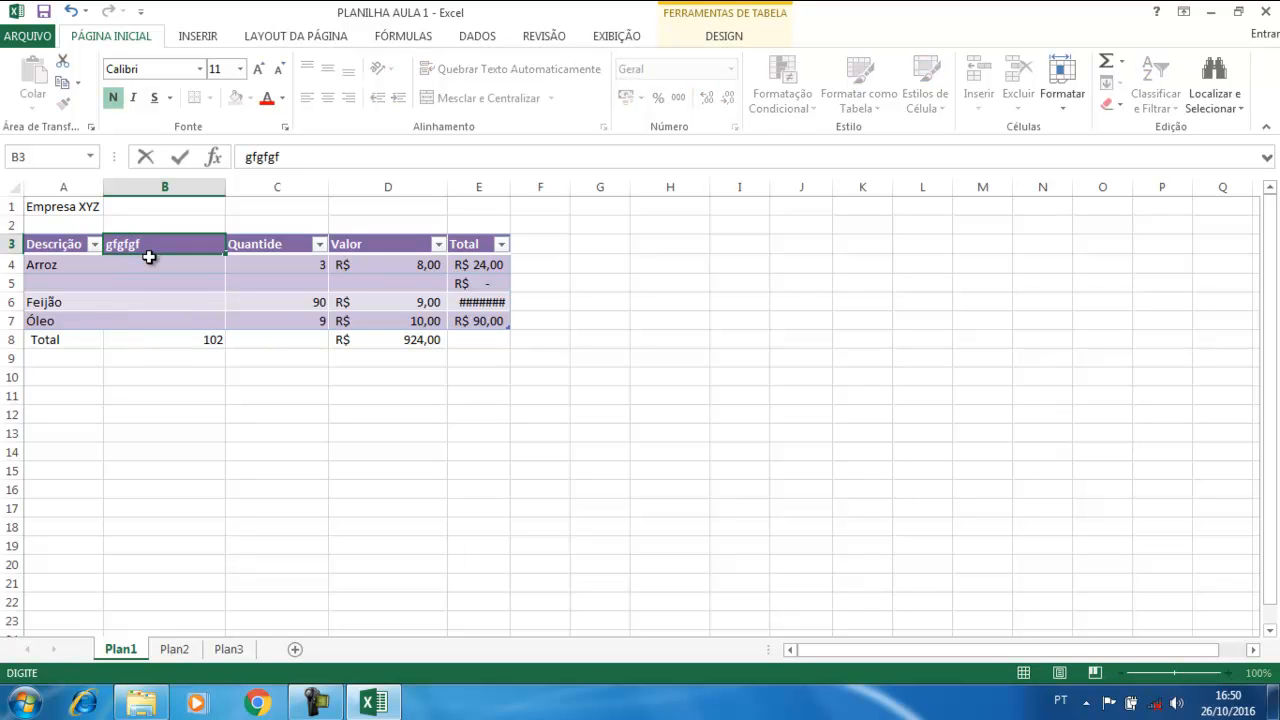
pyautogui.click(150, 268)
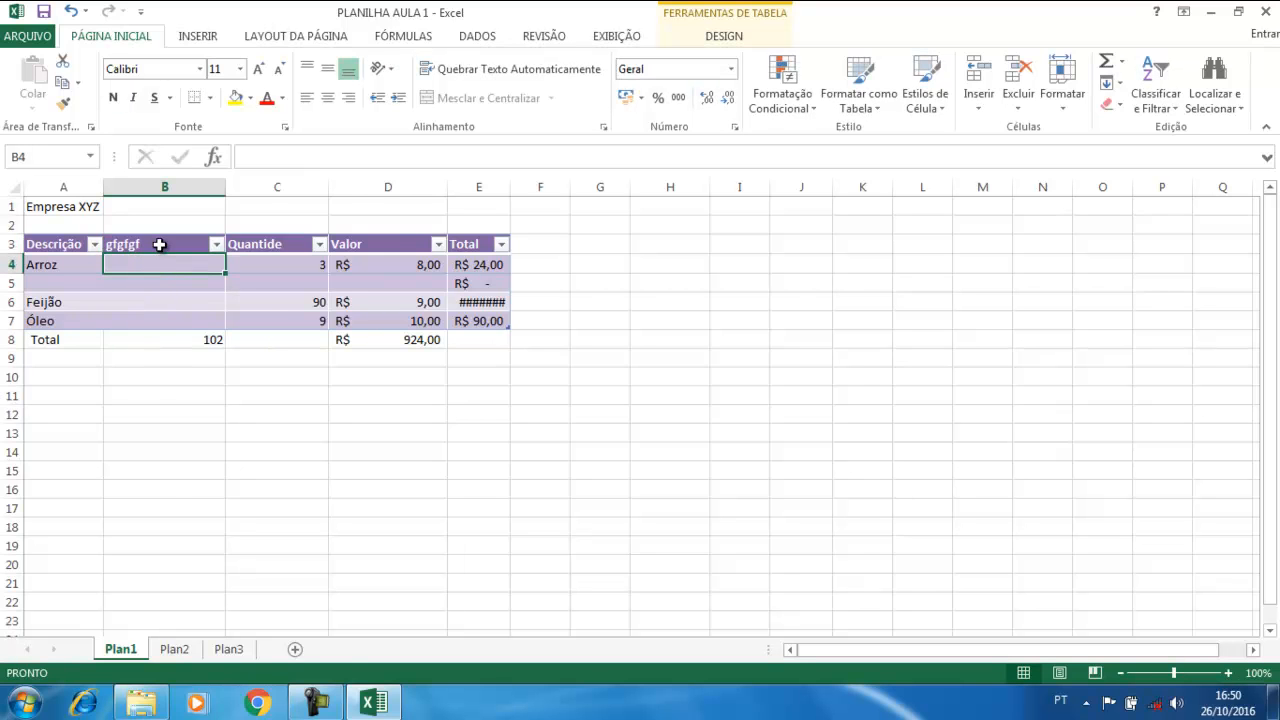
pyautogui.rightClick(159, 244)
pyautogui.moveTo(219, 427)
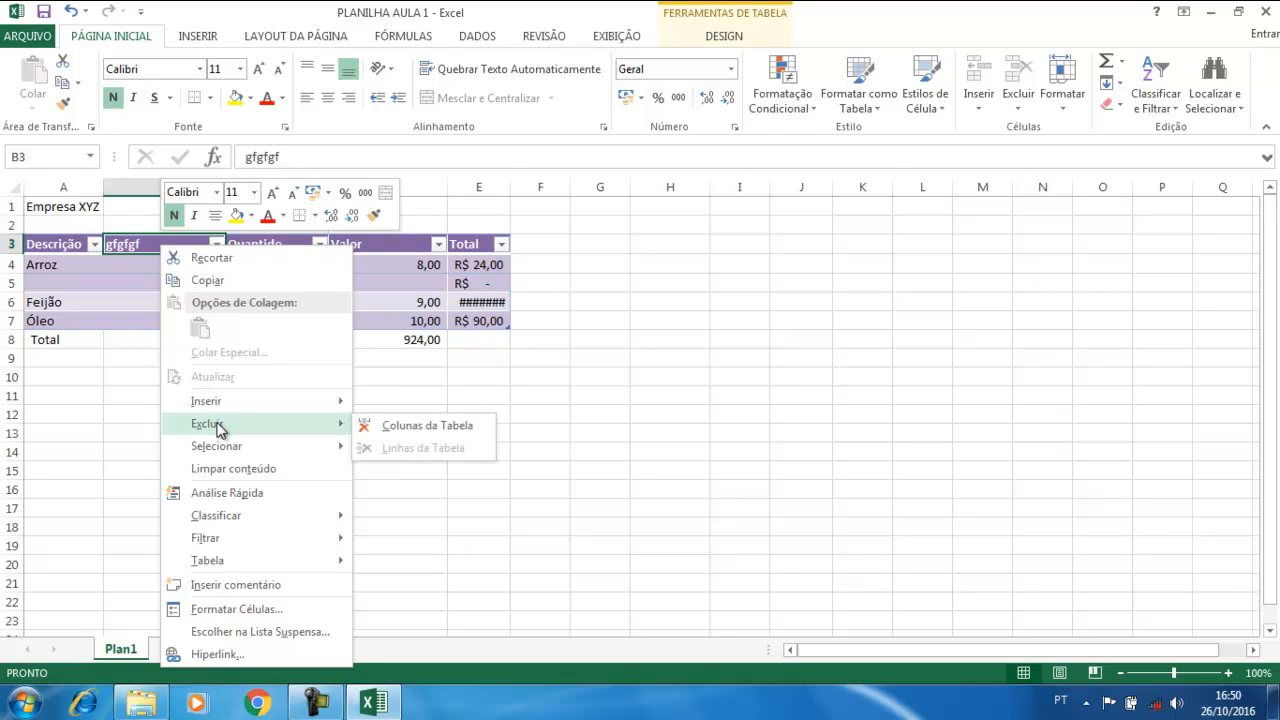
pyautogui.click(415, 428)
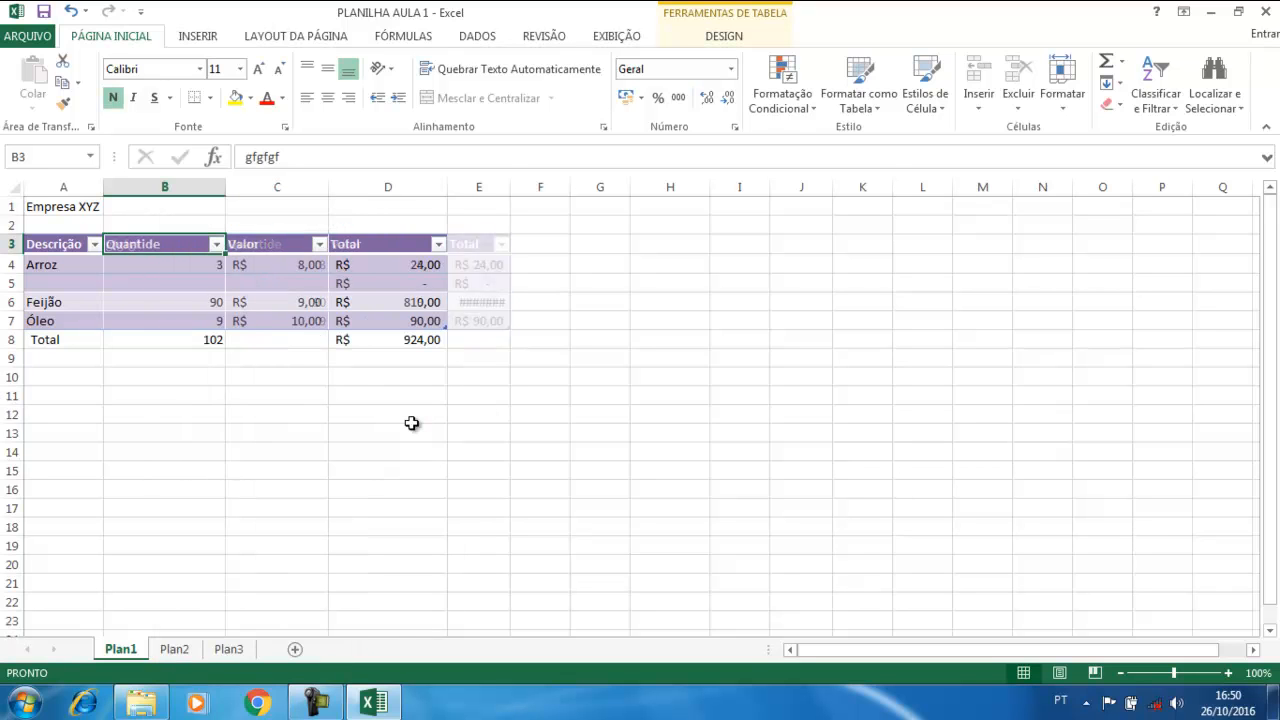
pyautogui.click(188, 355)
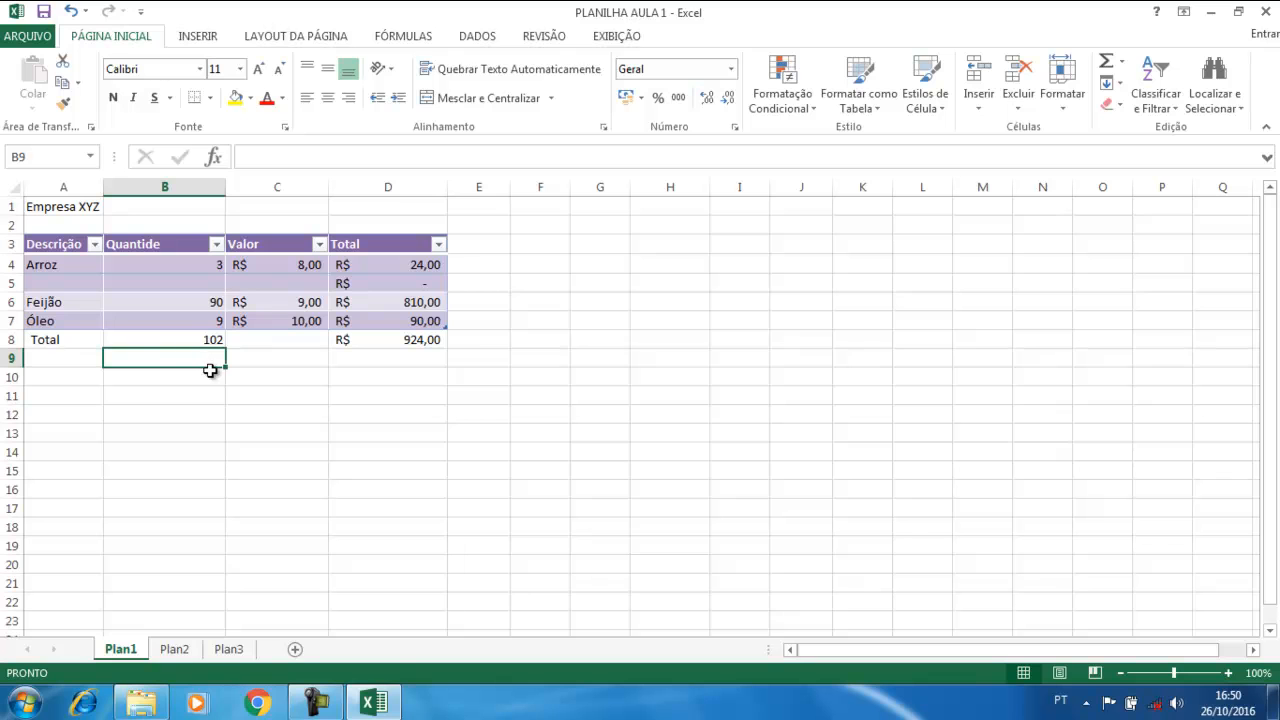
# Delete the empty table row 5, returning the totals 102 and R$ 924,00 to row 7
pyautogui.click(30, 281)
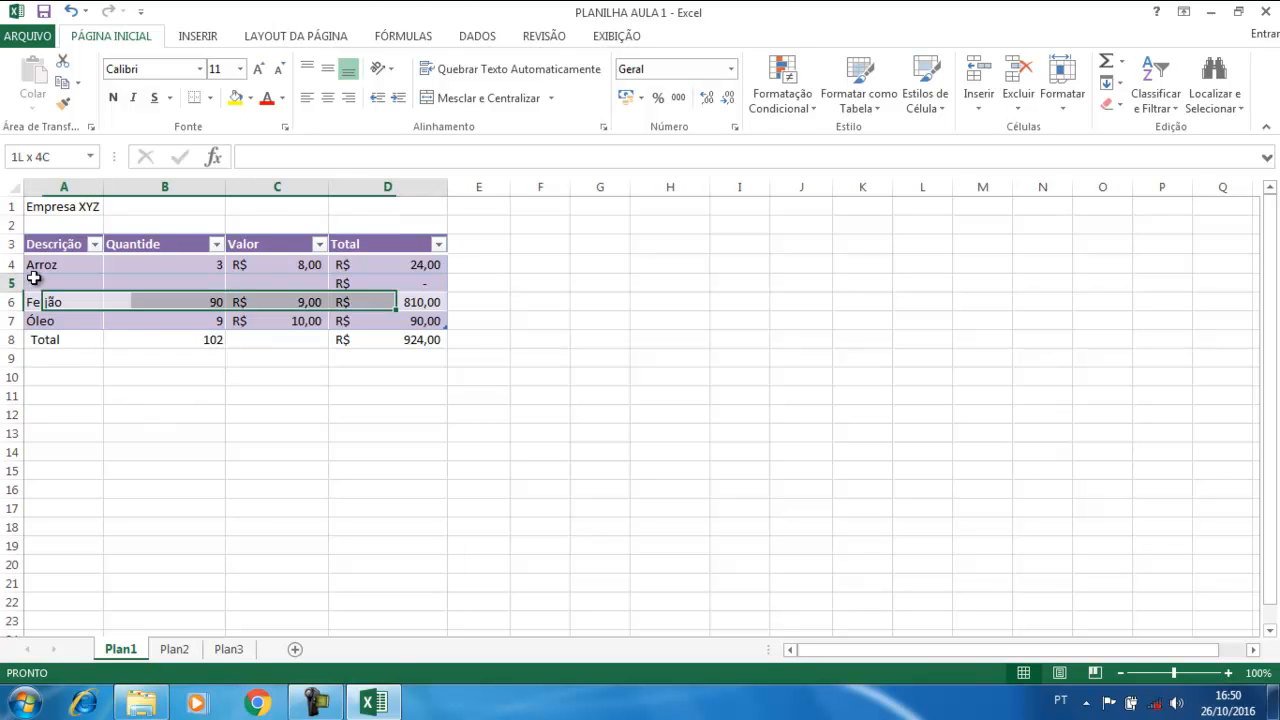
pyautogui.rightClick(32, 281)
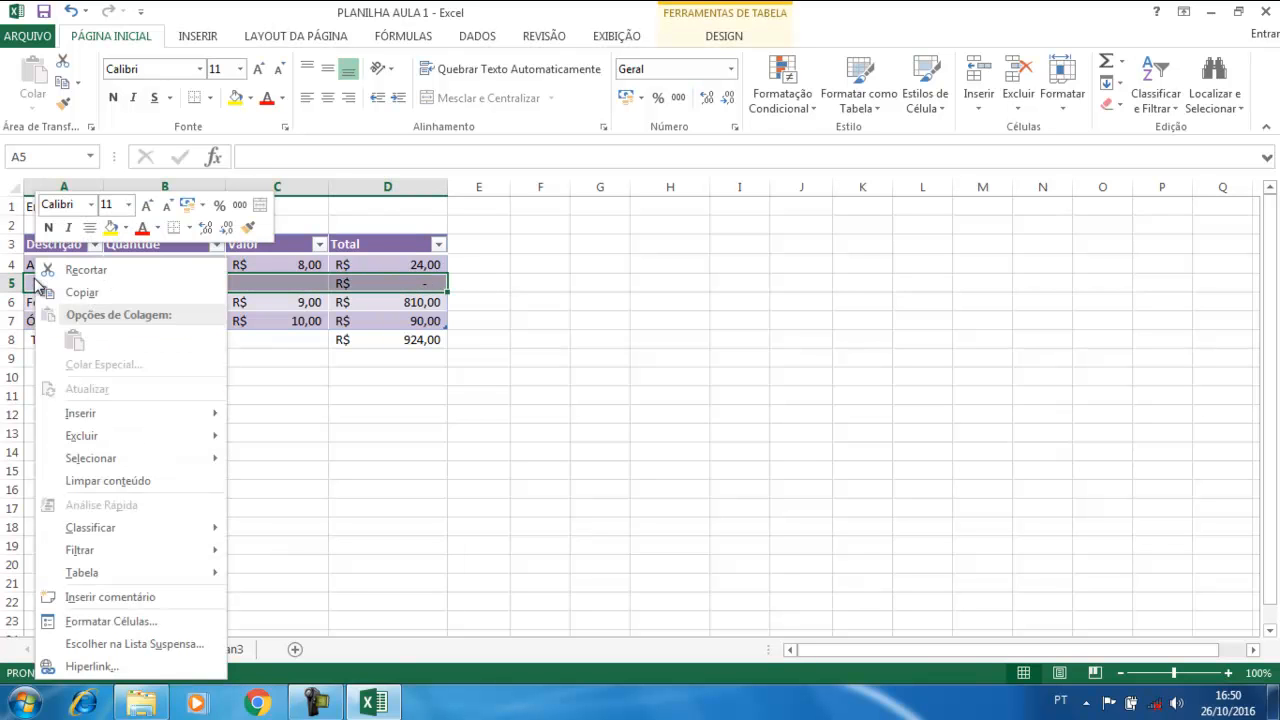
pyautogui.moveTo(206, 437)
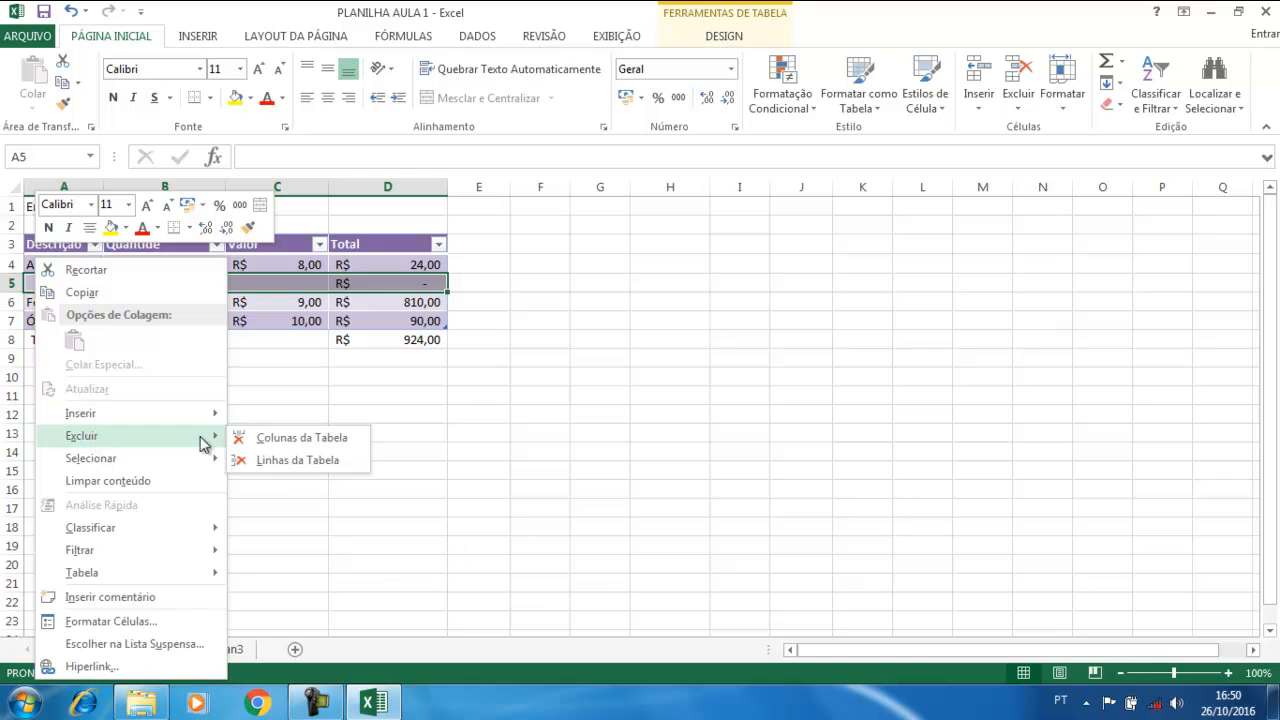
pyautogui.click(278, 461)
pyautogui.click(280, 413)
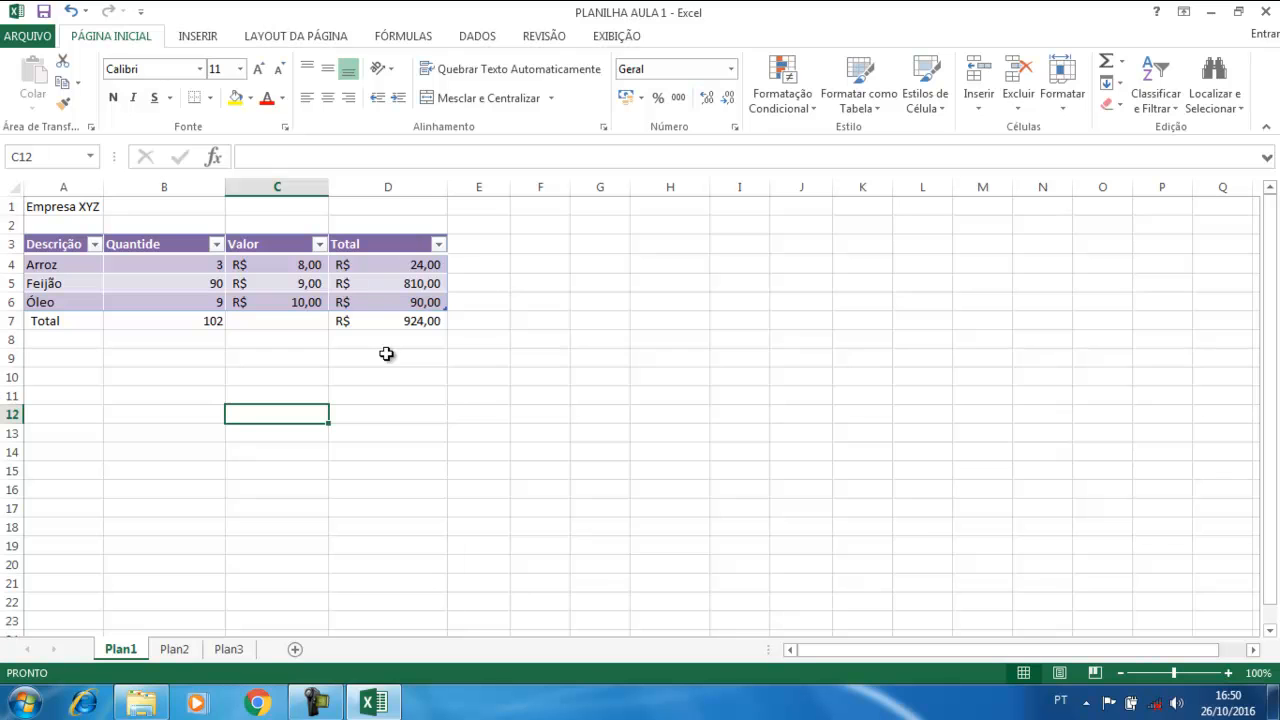
# Click through several cells in and around the NotaFiscal table
pyautogui.click(566, 325)
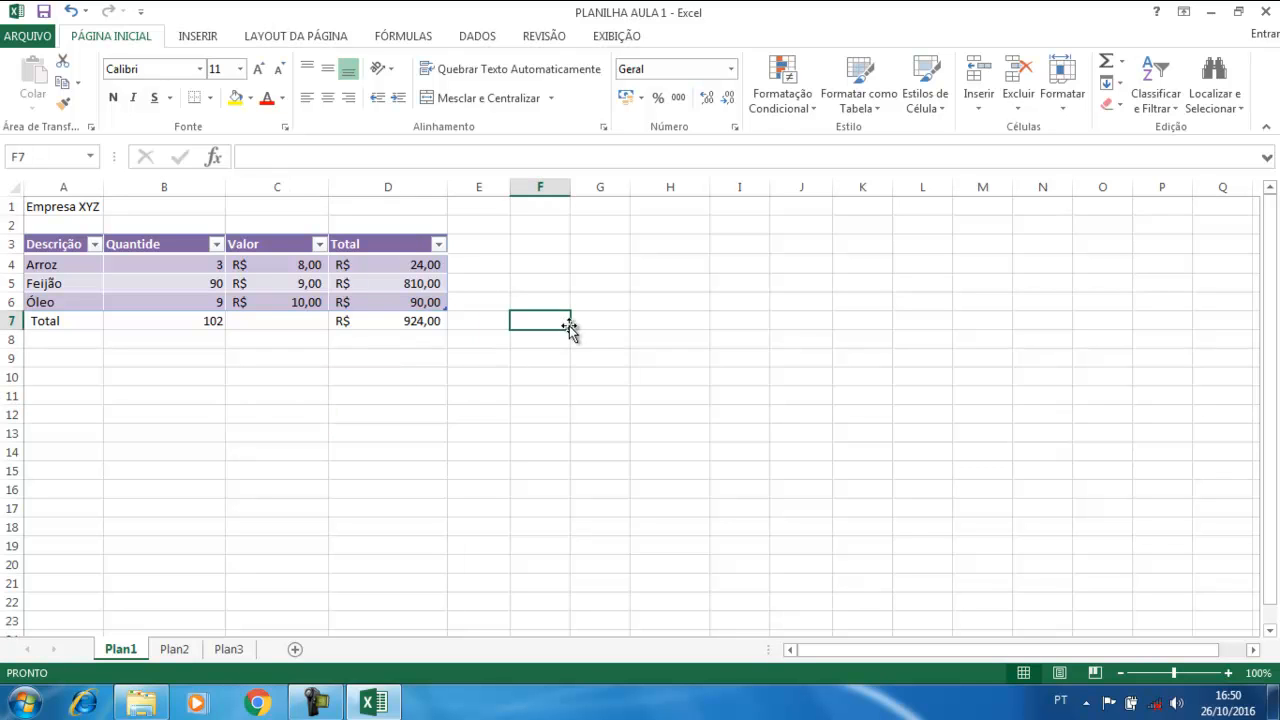
pyautogui.click(433, 361)
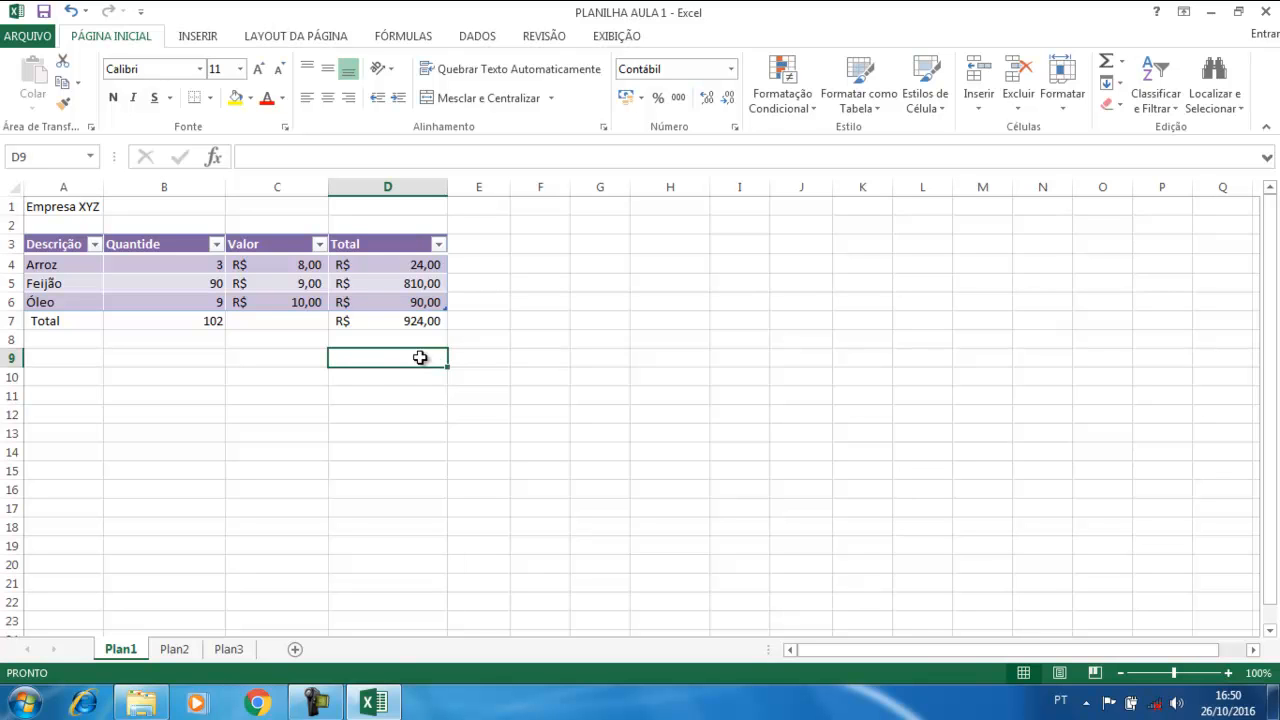
pyautogui.click(556, 293)
pyautogui.click(380, 218)
pyautogui.click(378, 376)
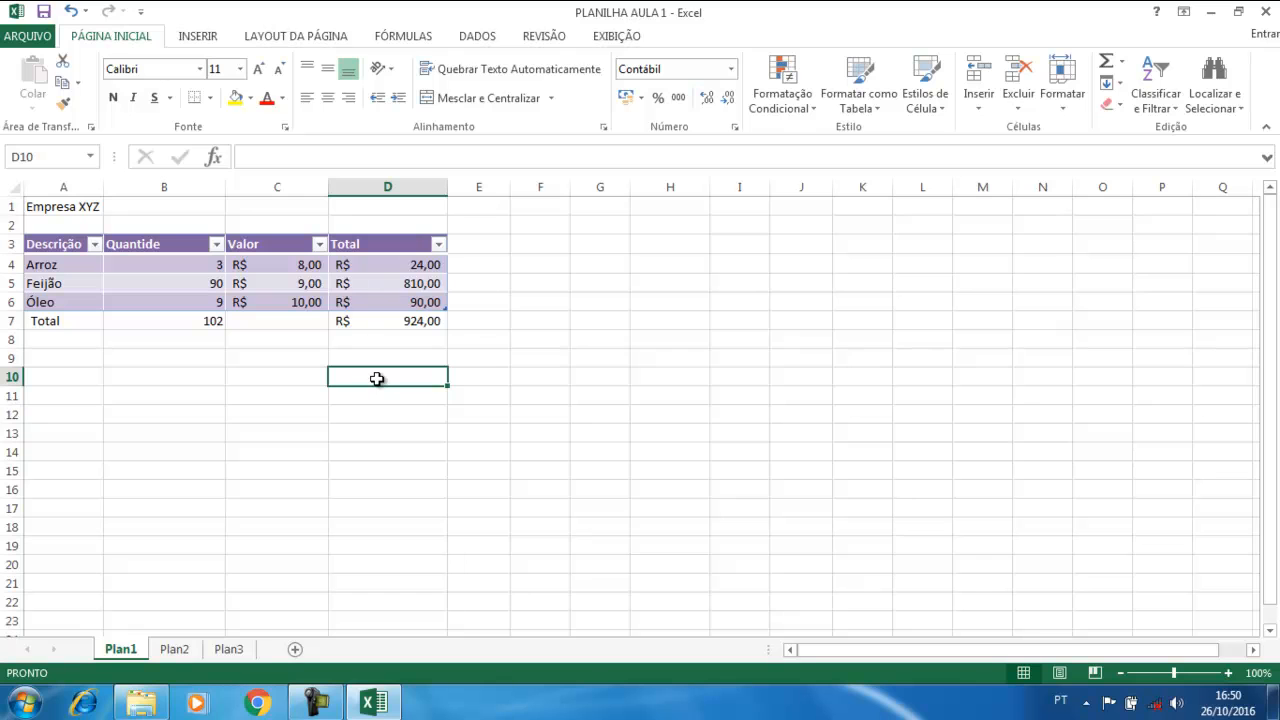
pyautogui.click(251, 375)
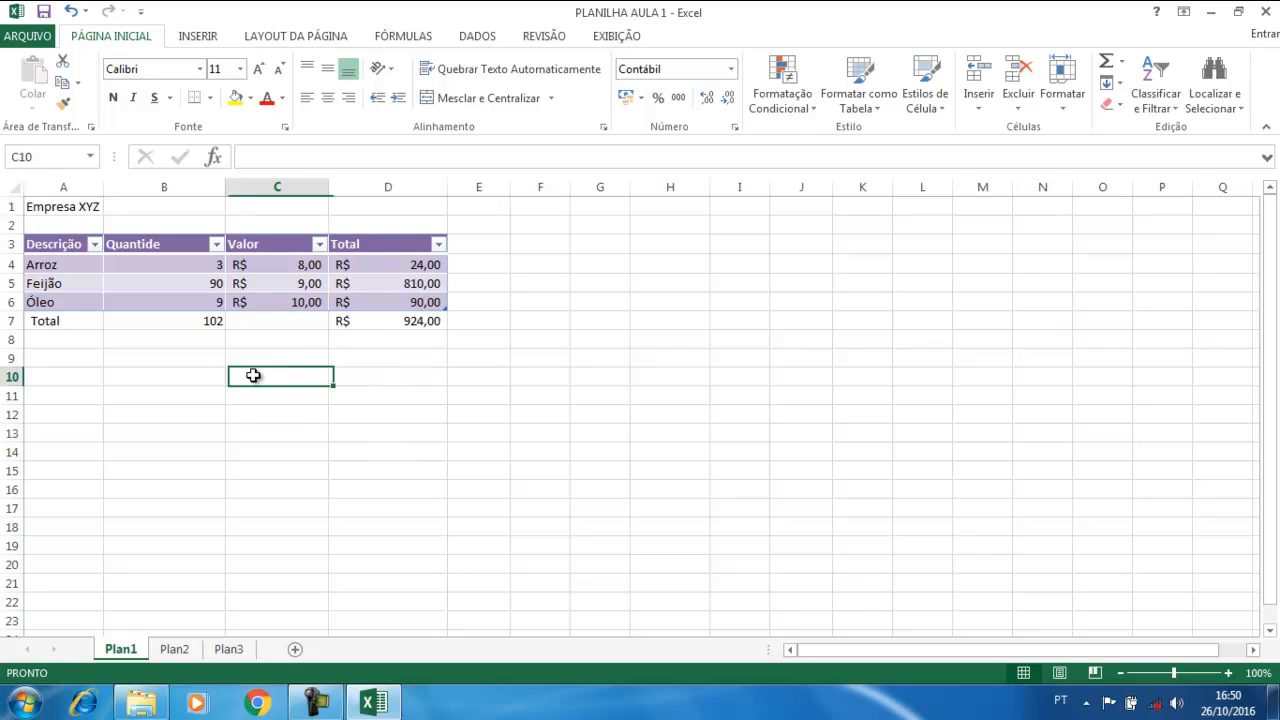
pyautogui.click(171, 372)
pyautogui.click(117, 347)
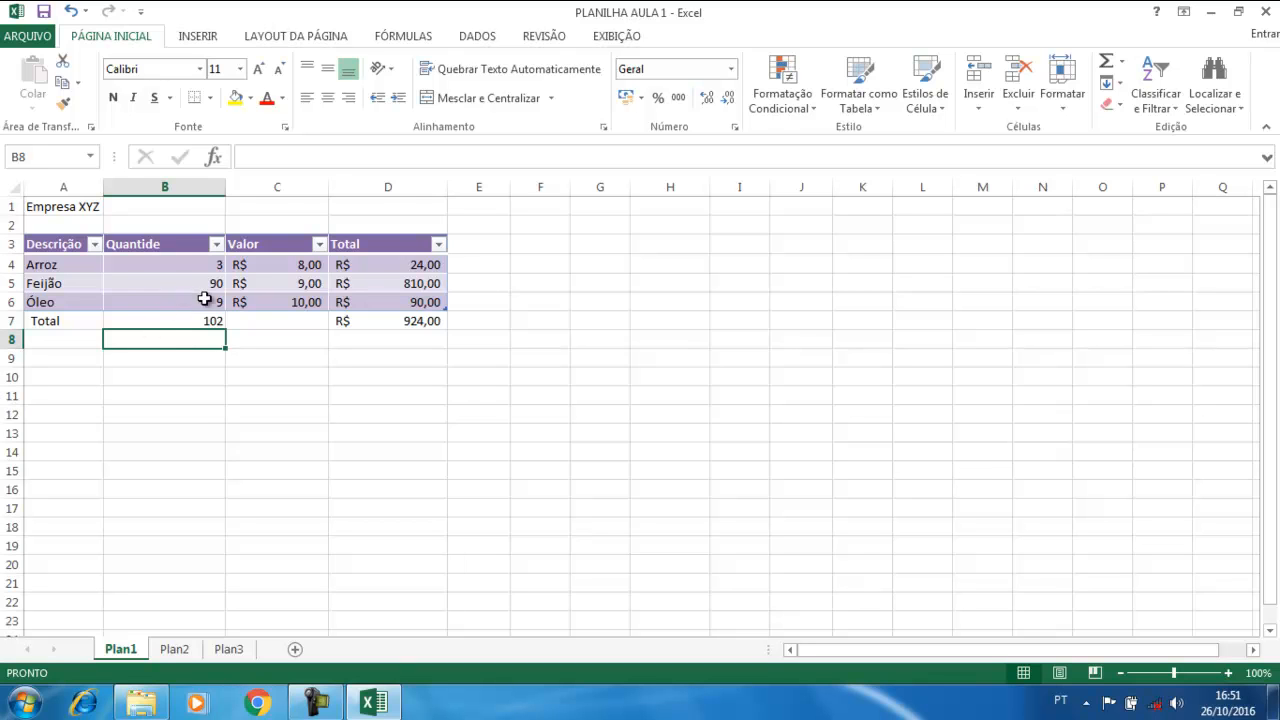
pyautogui.click(203, 395)
pyautogui.click(338, 373)
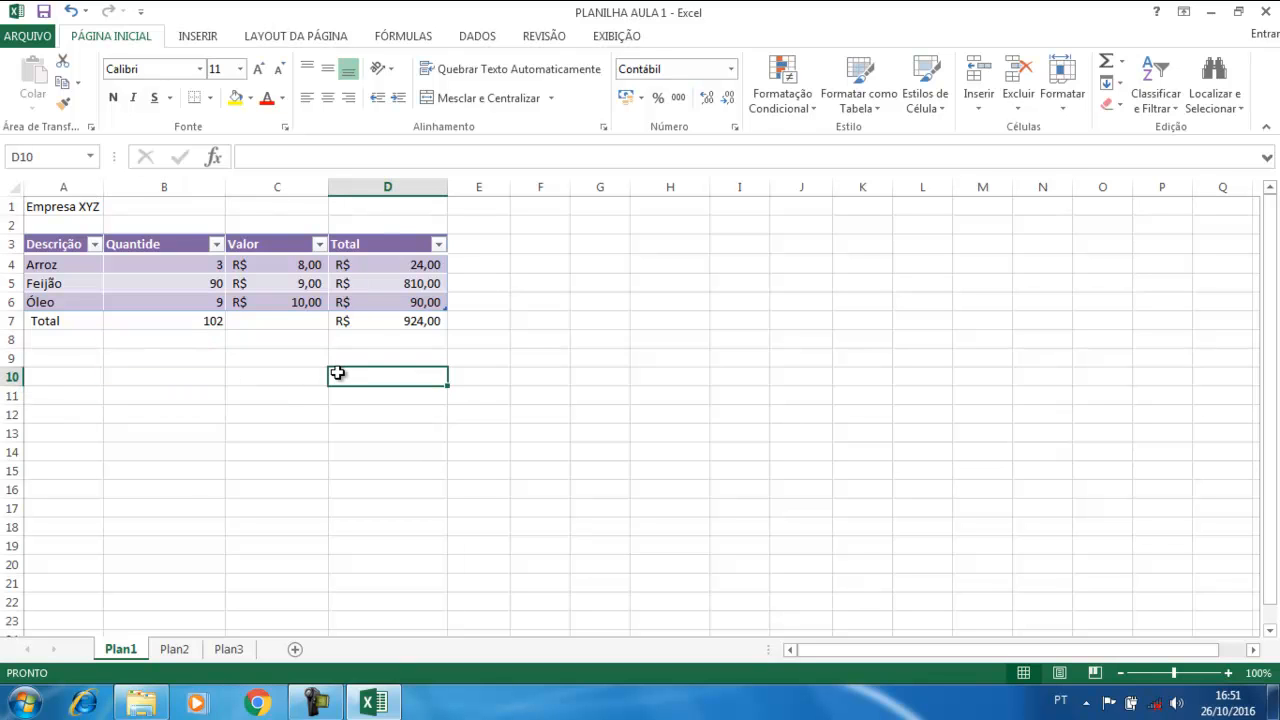
# Apply the Contábil accounting format to B7 so it reads R$ 102,00, then open Start
pyautogui.click(175, 321)
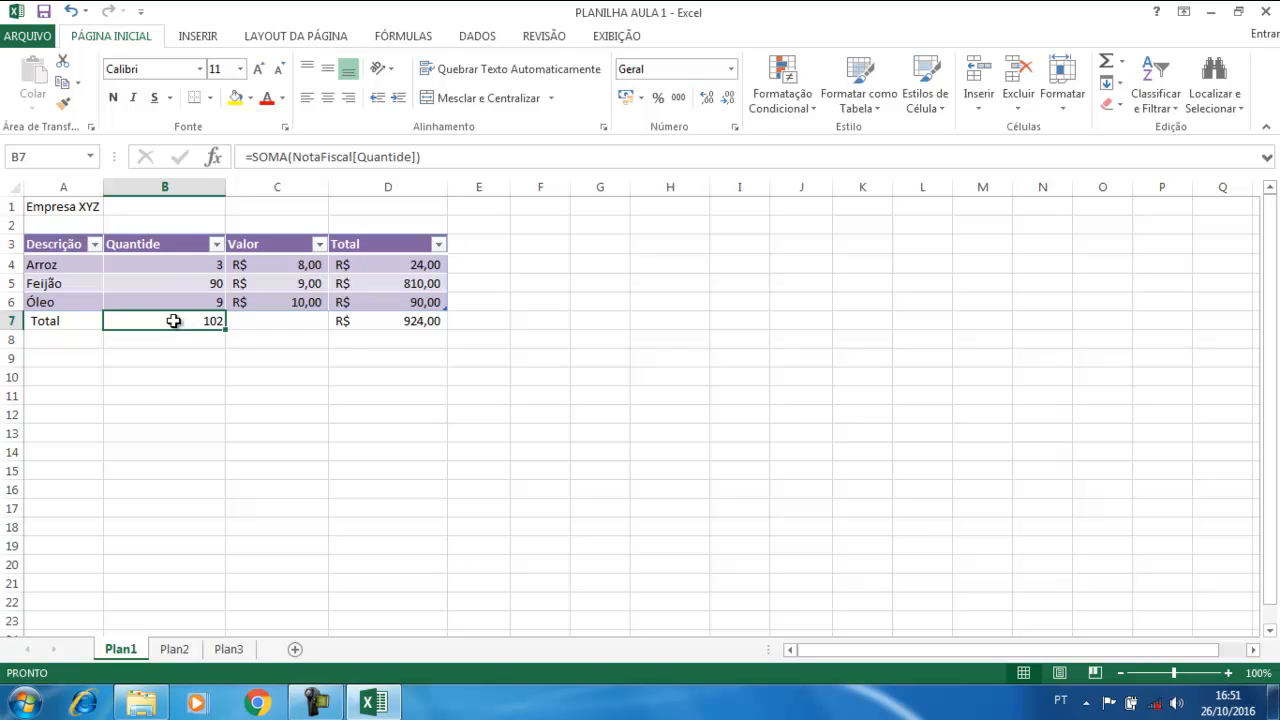
pyautogui.click(629, 101)
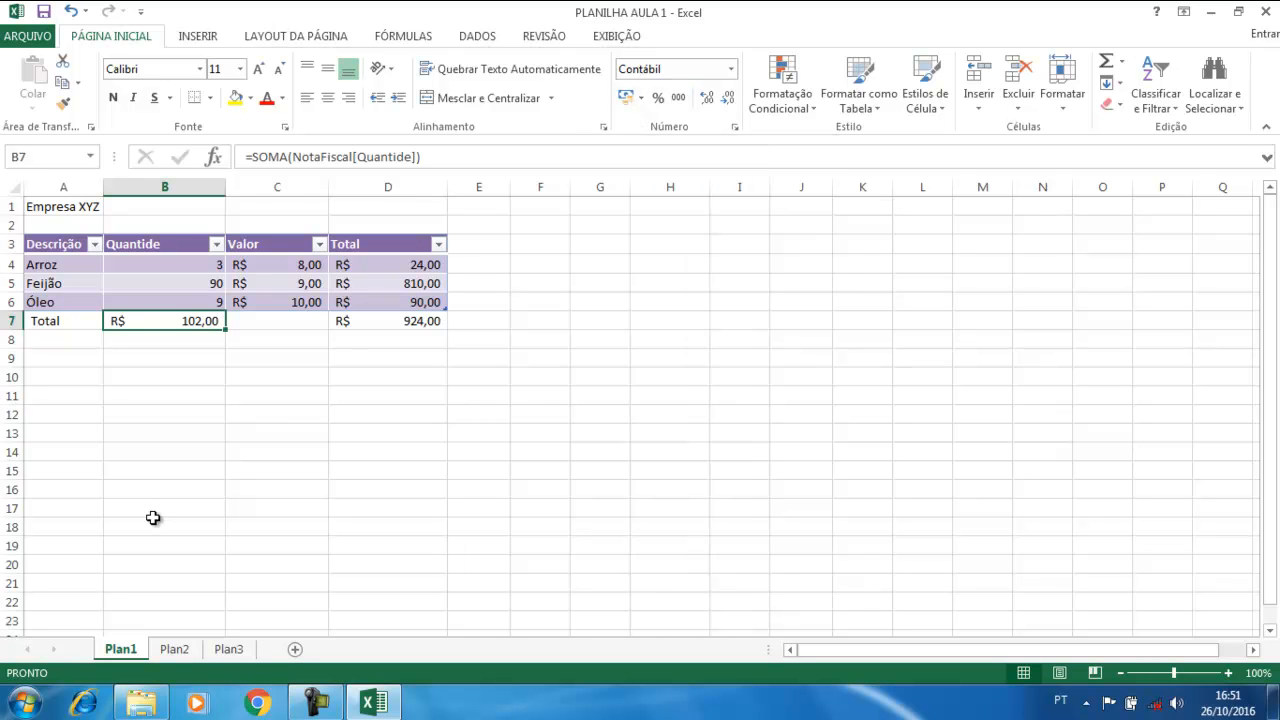
pyautogui.click(27, 705)
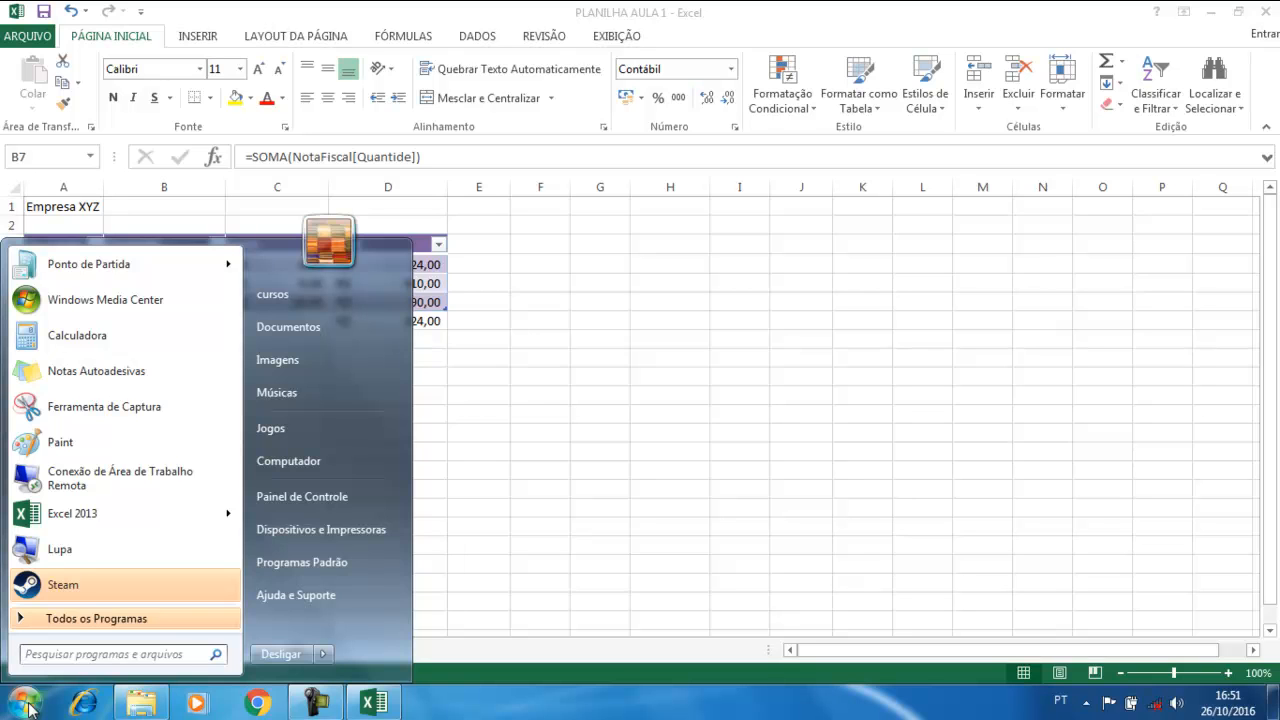
# Search 'excel' in the Start menu, launch Excel 2007, then close its window
pyautogui.write('excel')
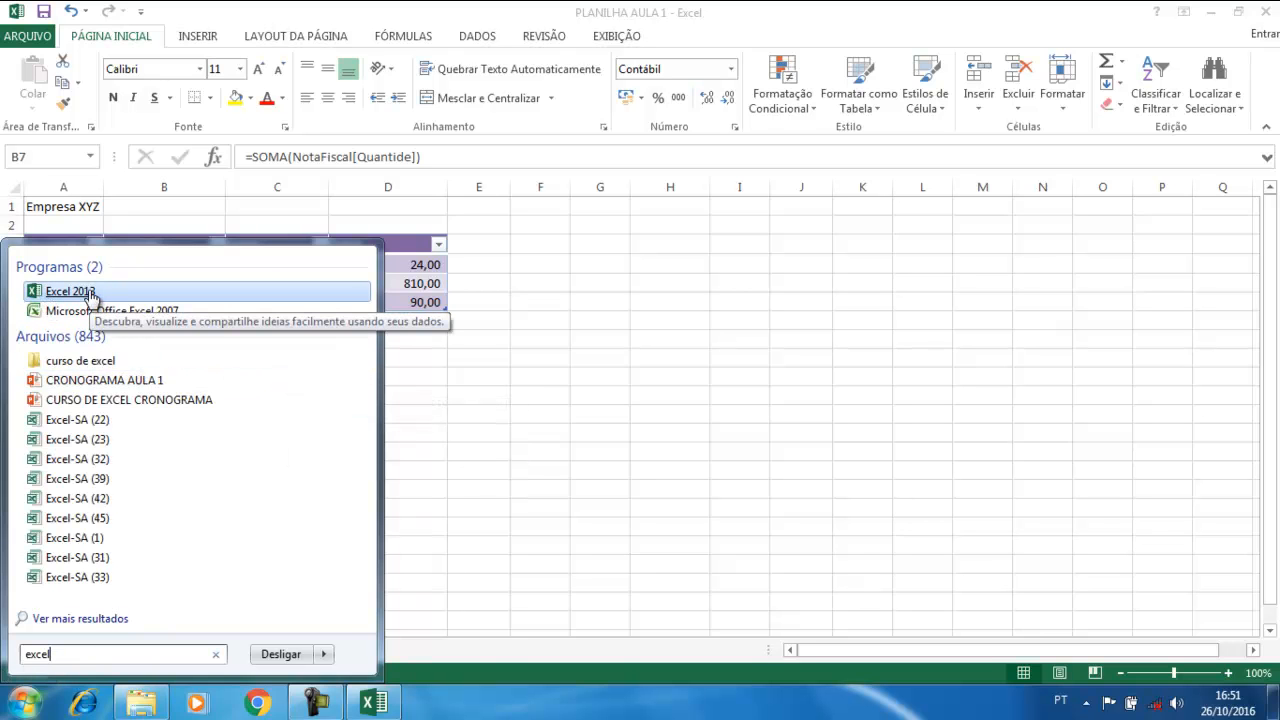
pyautogui.click(139, 314)
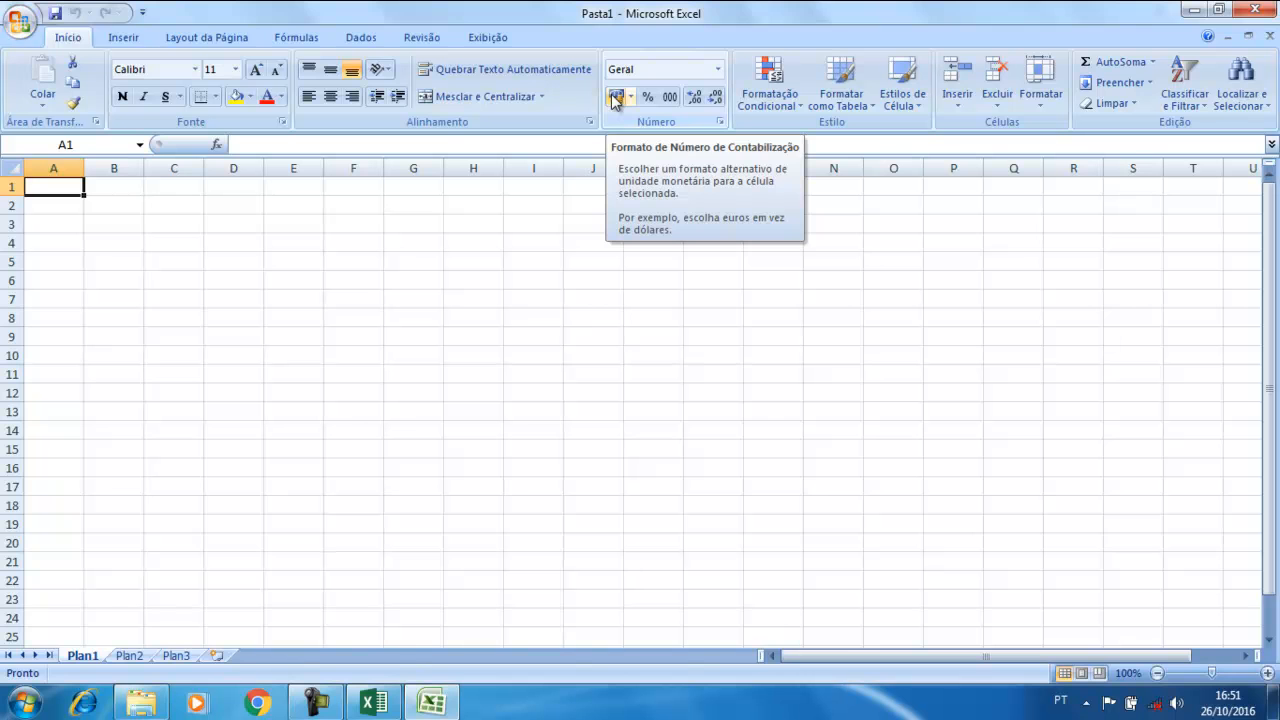
pyautogui.click(1257, 9)
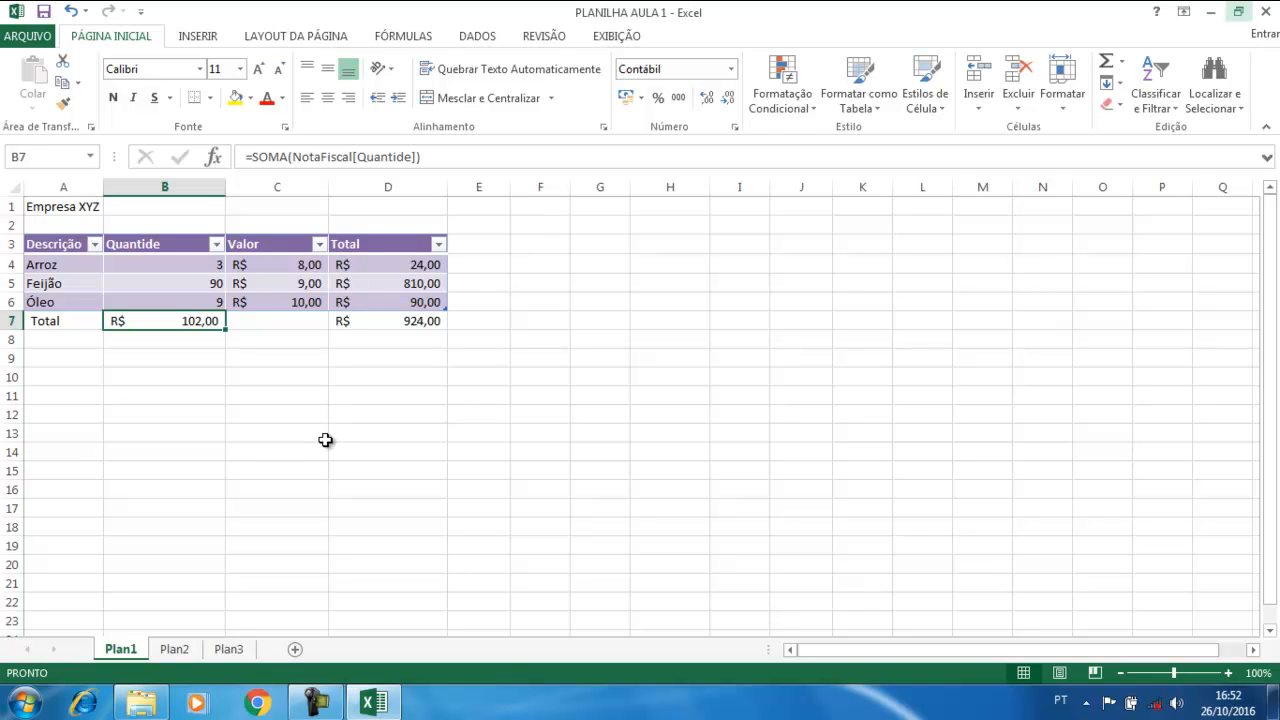
pyautogui.click(298, 435)
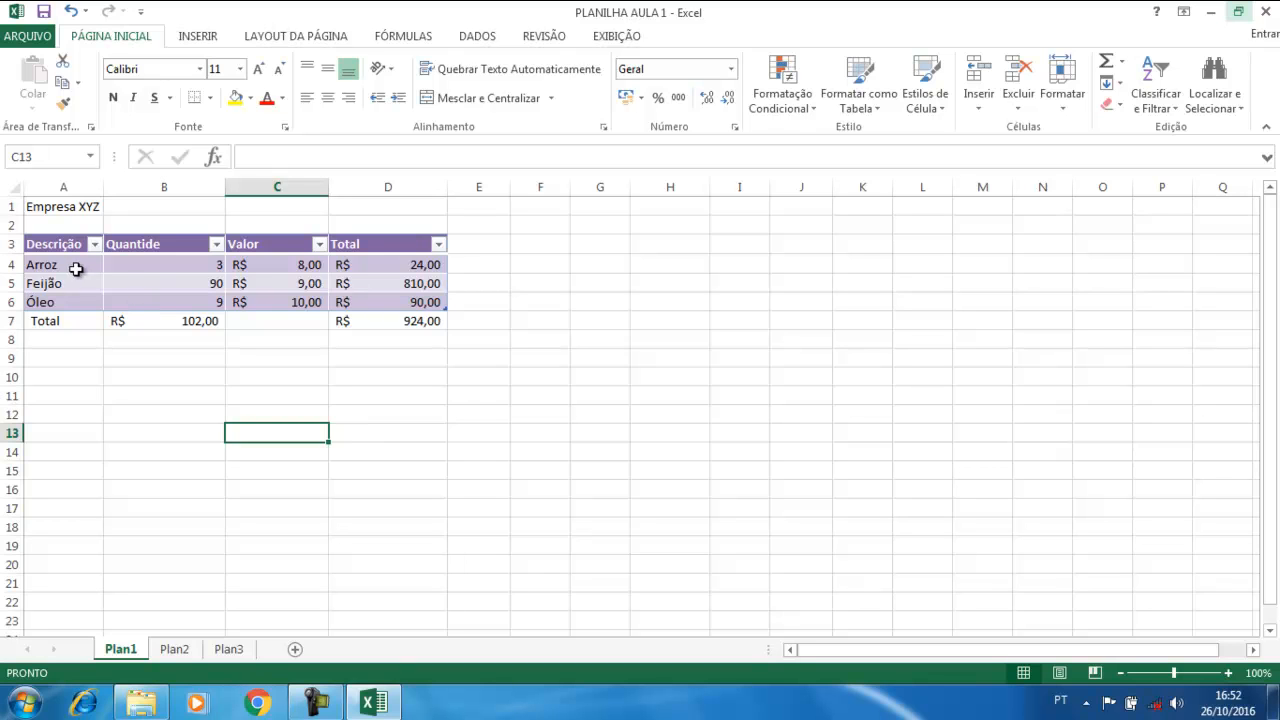
pyautogui.click(430, 286)
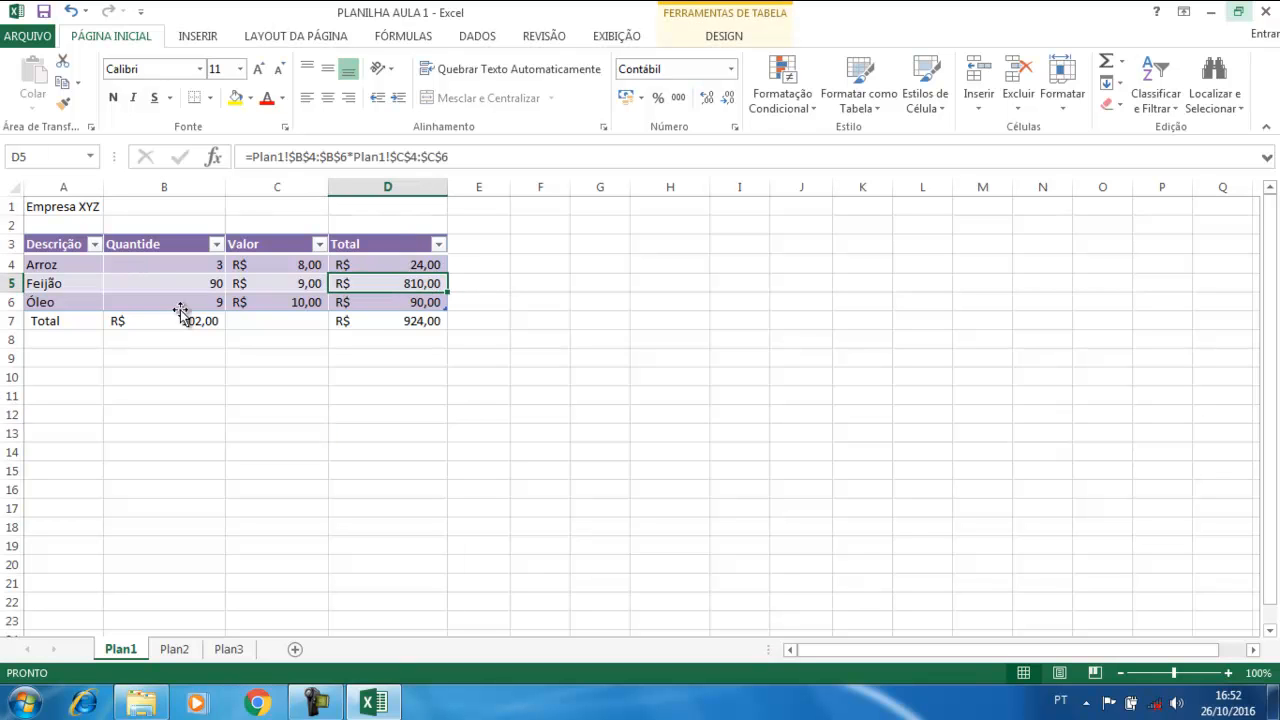
pyautogui.moveTo(60, 265); pyautogui.dragTo(89, 311)
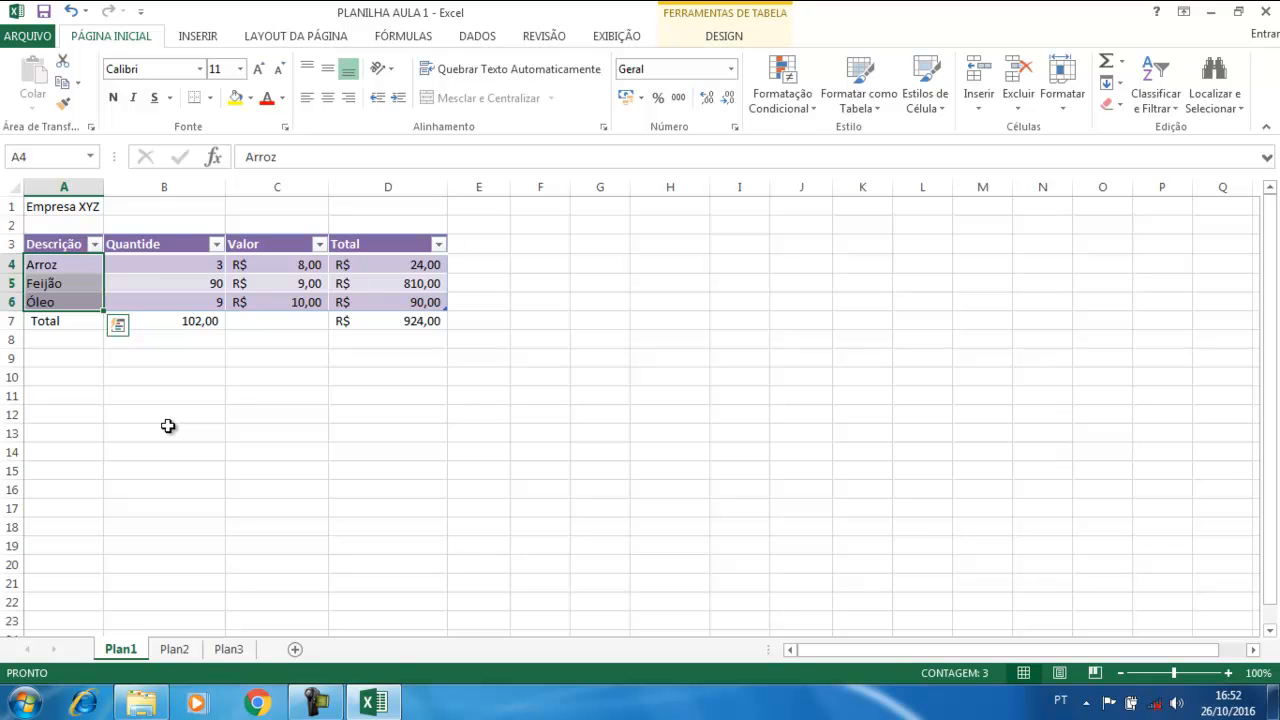
pyautogui.click(403, 268)
pyautogui.click(402, 284)
pyautogui.click(400, 302)
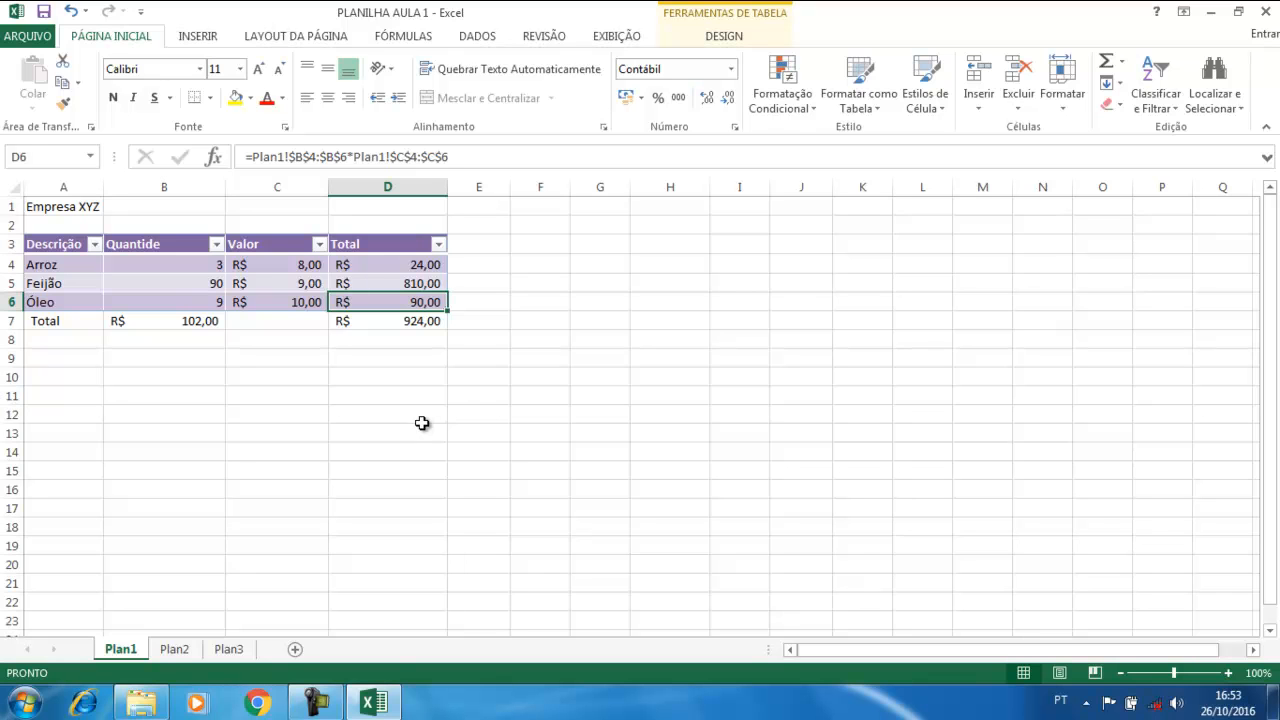
pyautogui.click(228, 432)
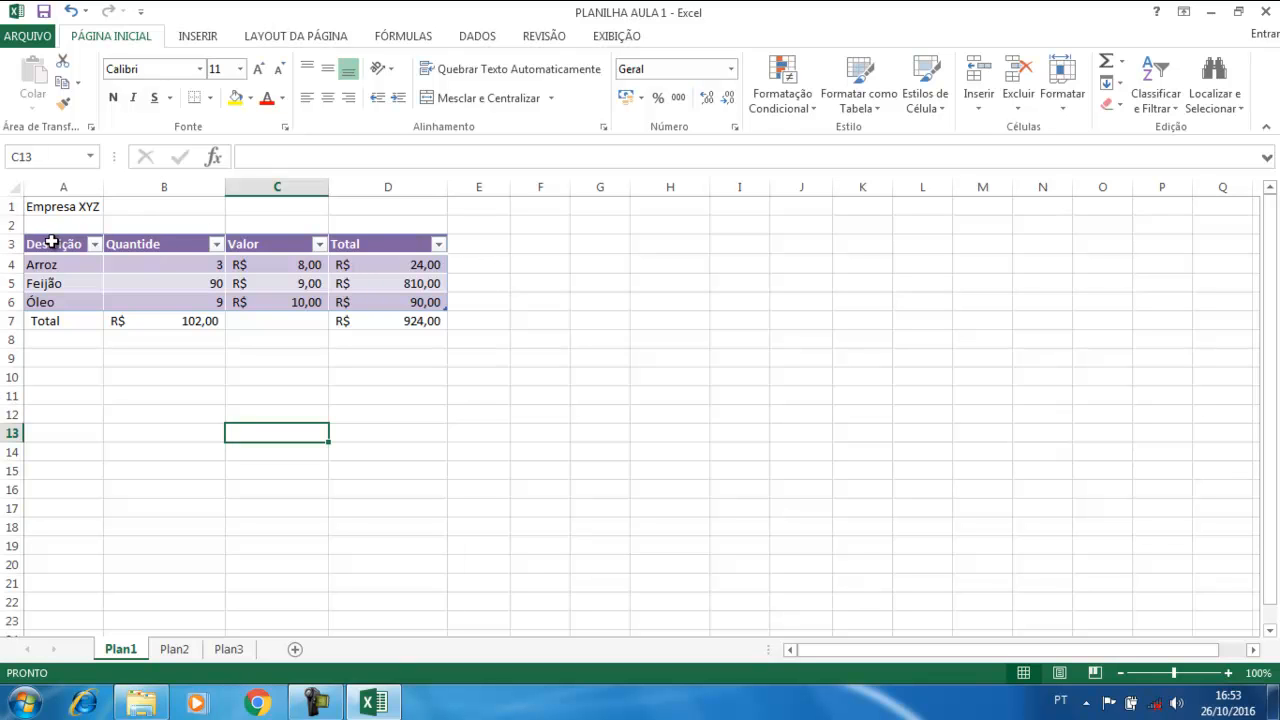
pyautogui.moveTo(48, 244); pyautogui.dragTo(363, 305)
pyautogui.click(384, 395)
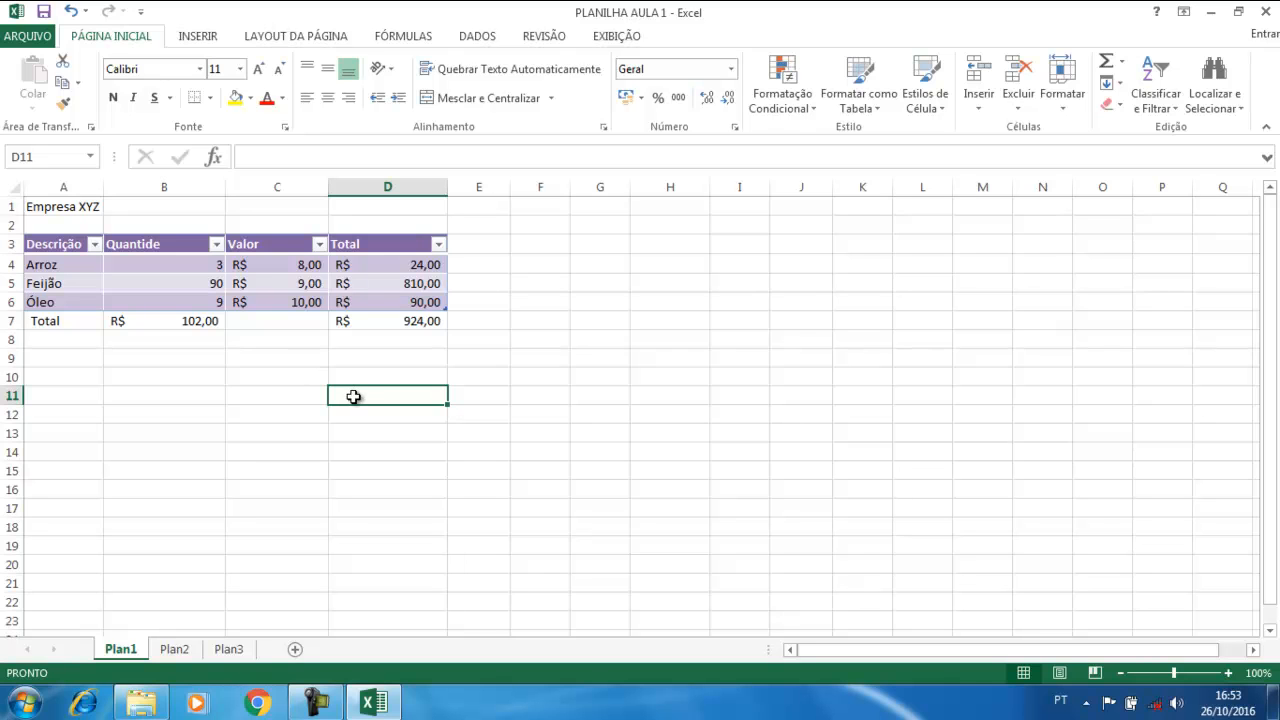
pyautogui.moveTo(363, 401); pyautogui.dragTo(361, 418)
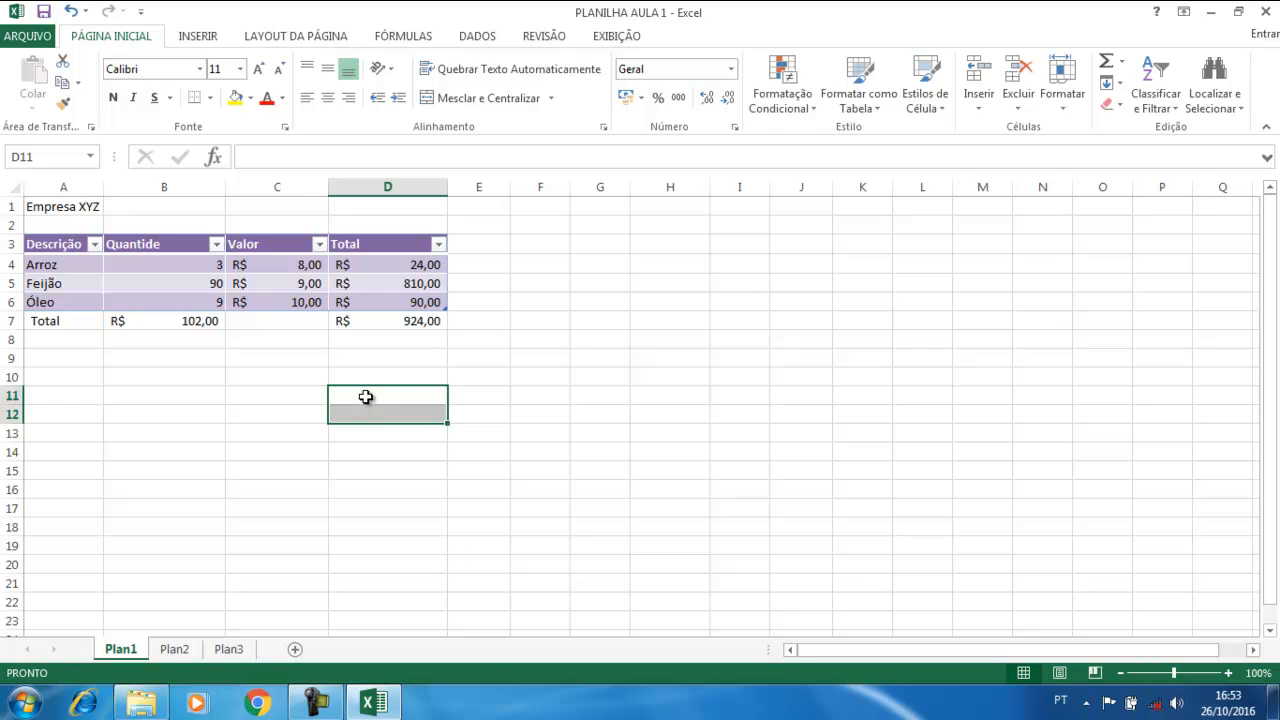
pyautogui.click(366, 395)
pyautogui.click(652, 404)
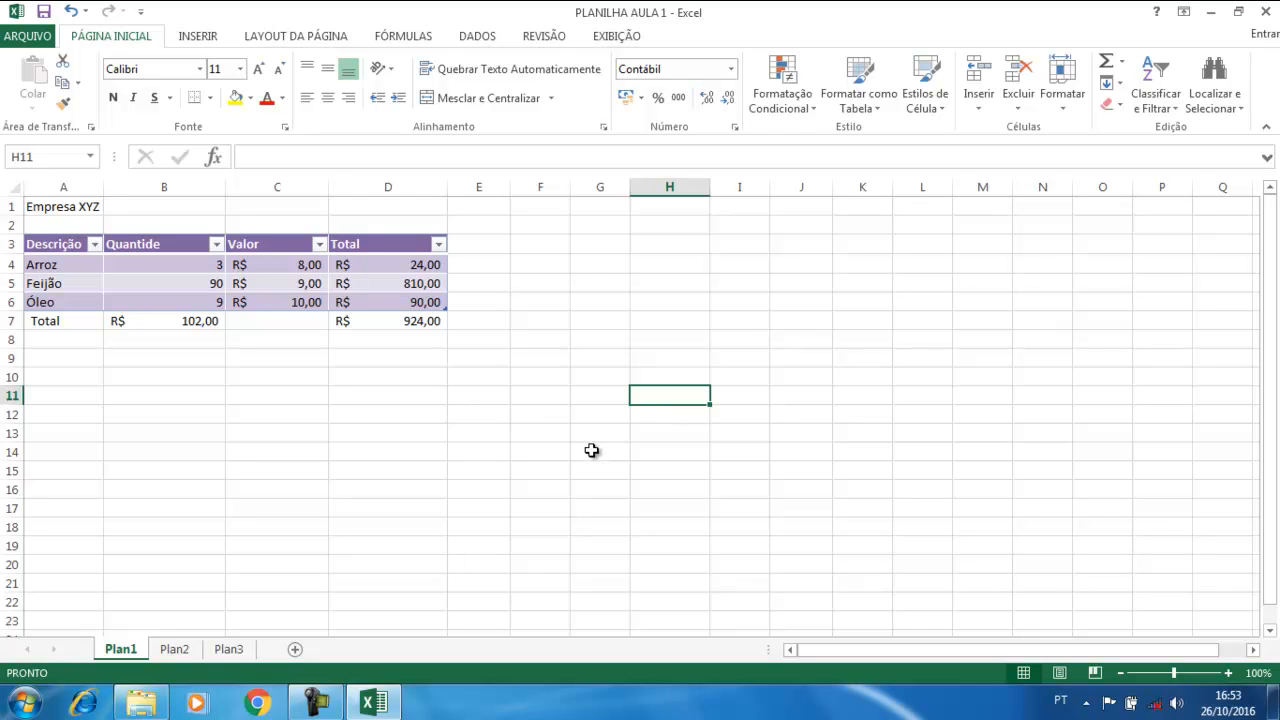
pyautogui.click(749, 336)
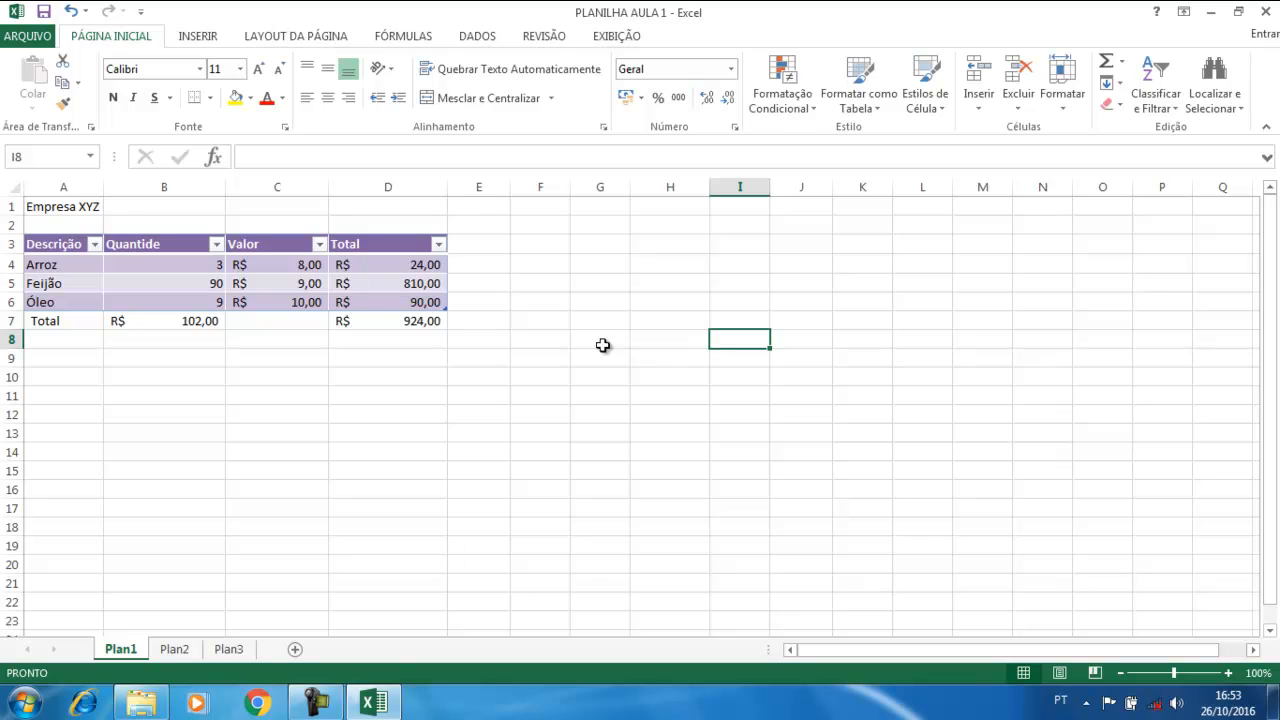
pyautogui.moveTo(598, 296); pyautogui.dragTo(608, 415)
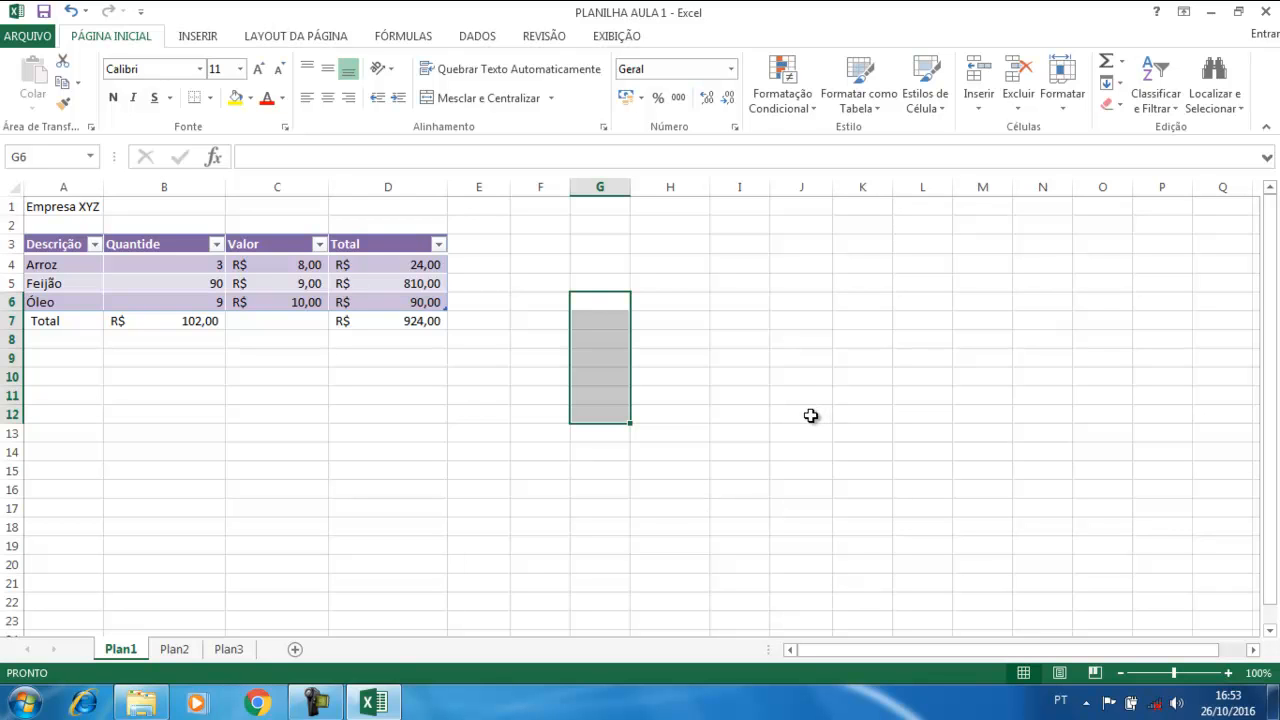
pyautogui.moveTo(806, 303); pyautogui.dragTo(797, 420)
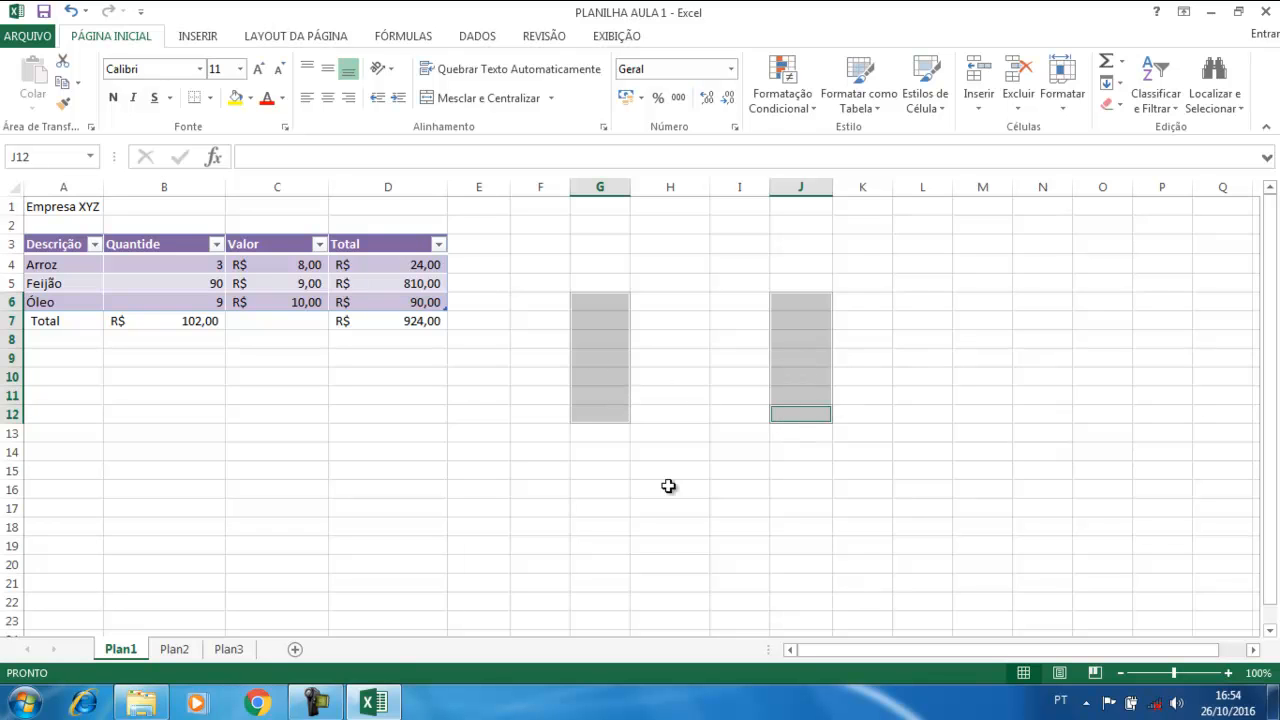
pyautogui.click(308, 704)
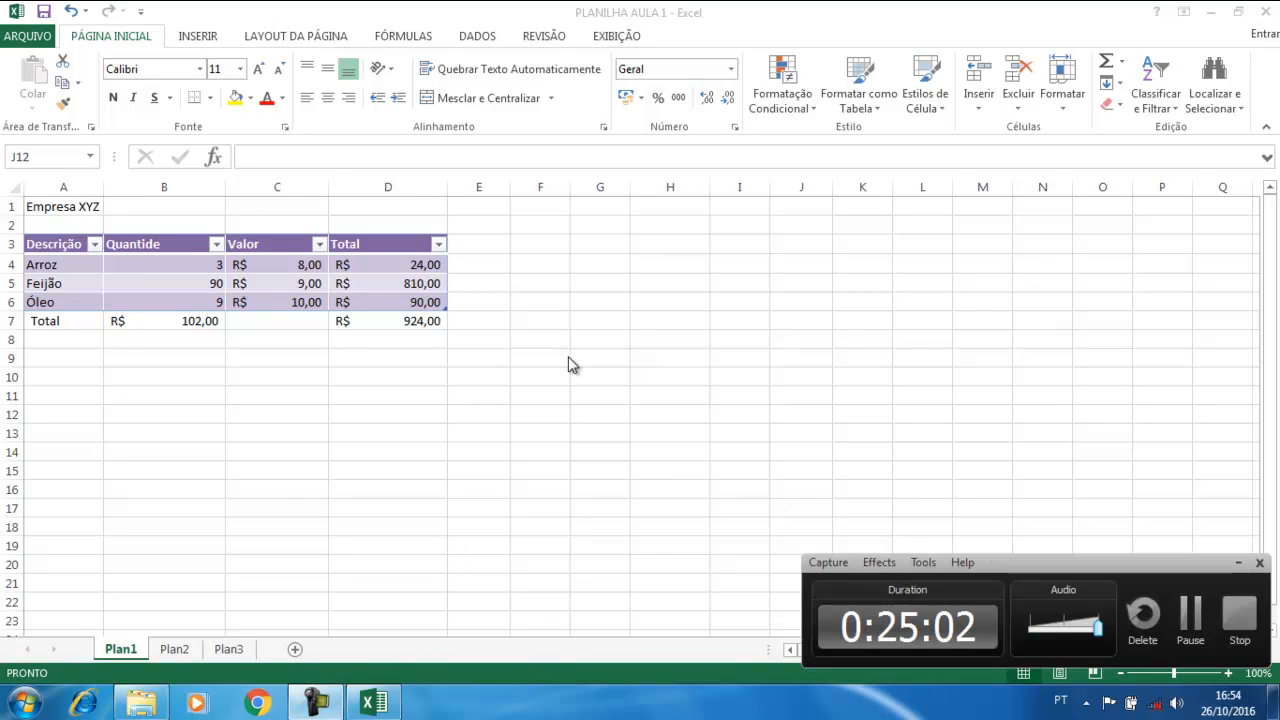
# Select the Descrição names A3:A6 plus the Total column D3:D6 as a combined range
pyautogui.click(420, 412)
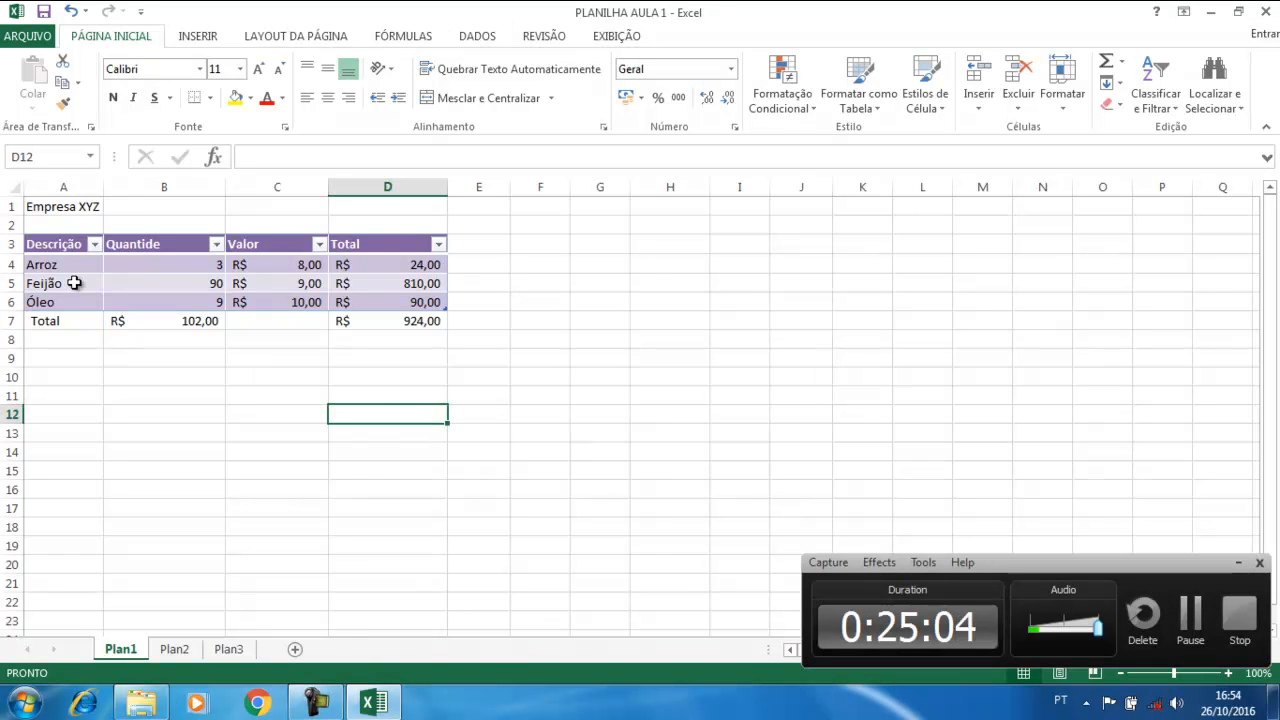
pyautogui.moveTo(53, 244); pyautogui.dragTo(53, 301)
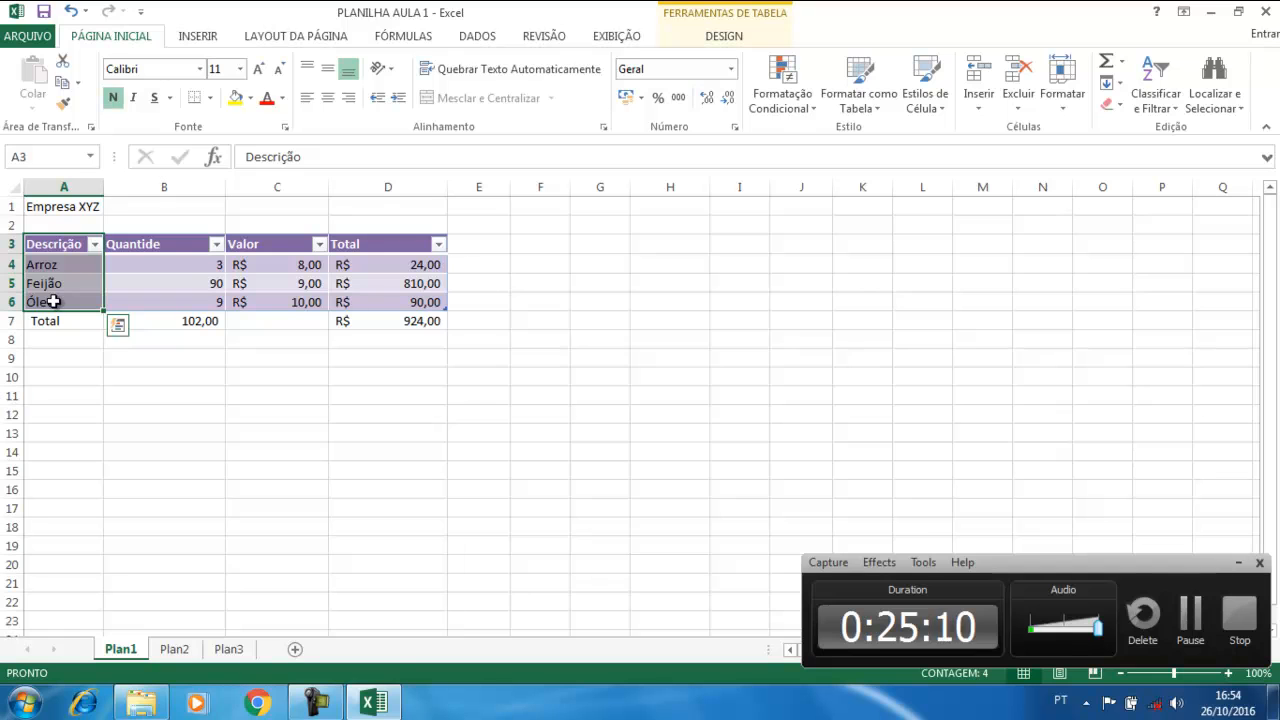
pyautogui.keyDown('ctrl'); pyautogui.moveTo(352, 246); pyautogui.dragTo(353, 300); pyautogui.keyUp('ctrl')
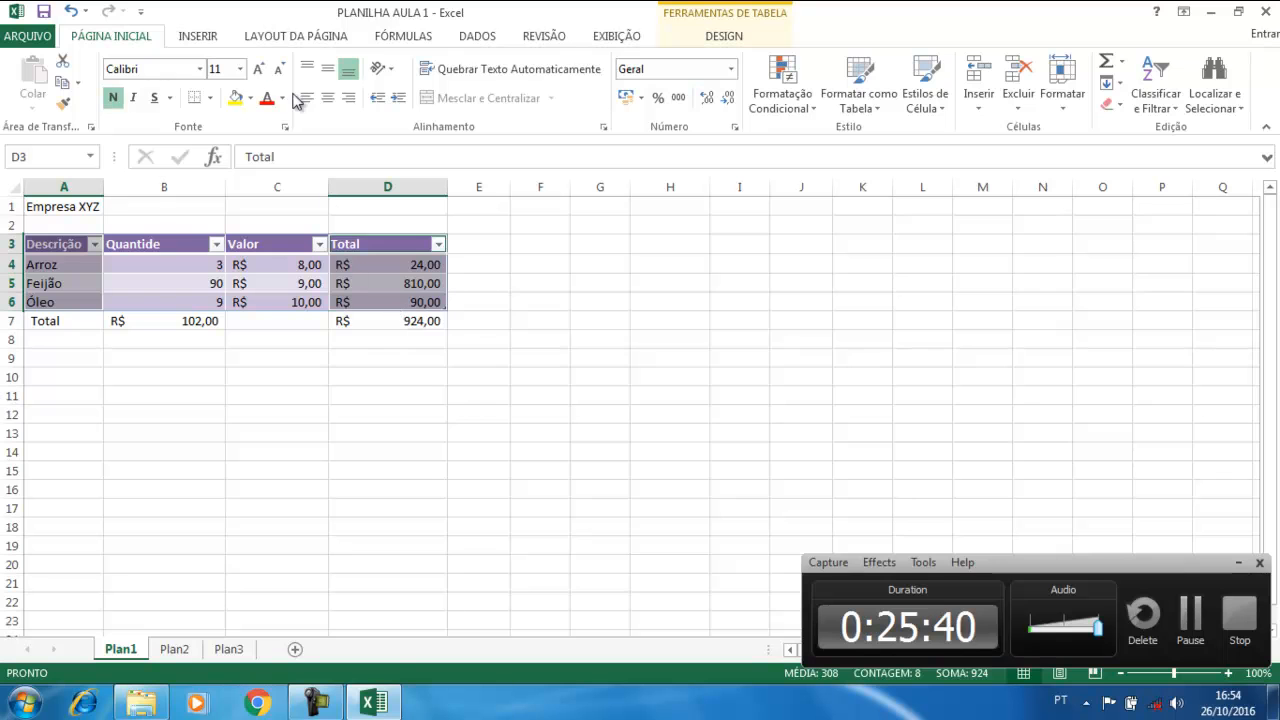
# From the INSERIR ribbon, open the Coluna chart type list in the Gráficos group
pyautogui.click(212, 38)
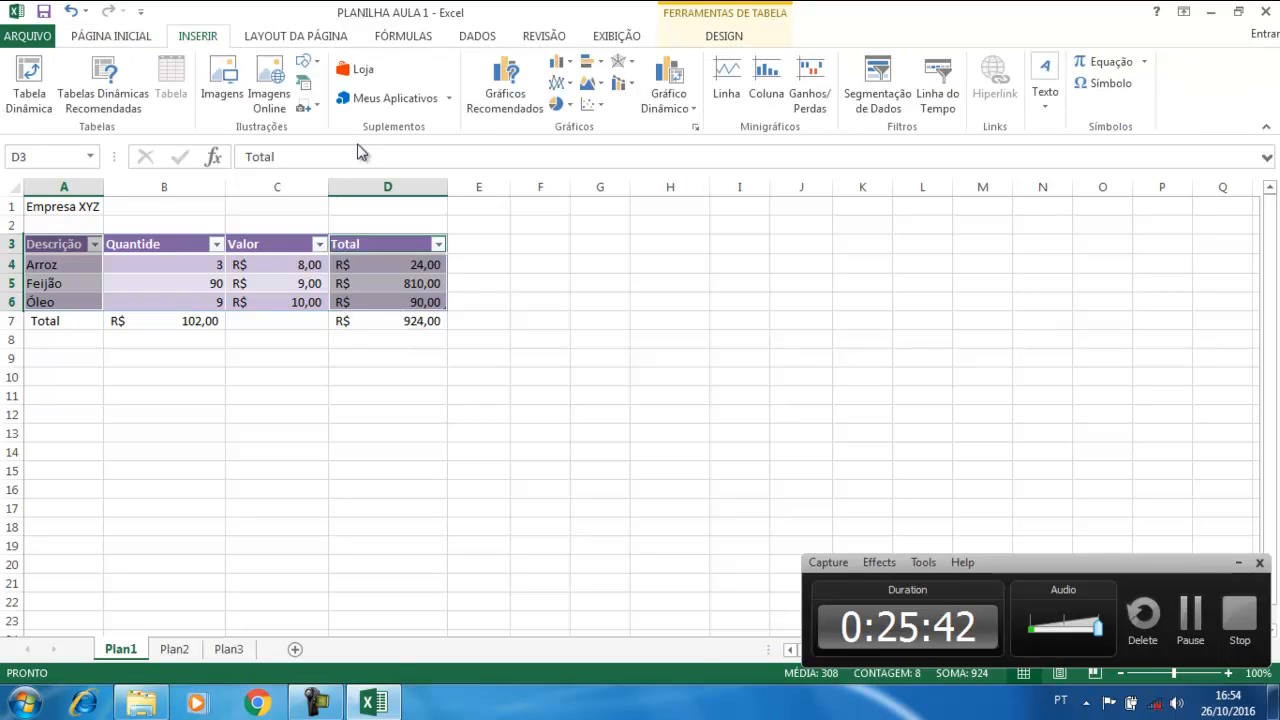
pyautogui.click(1238, 563)
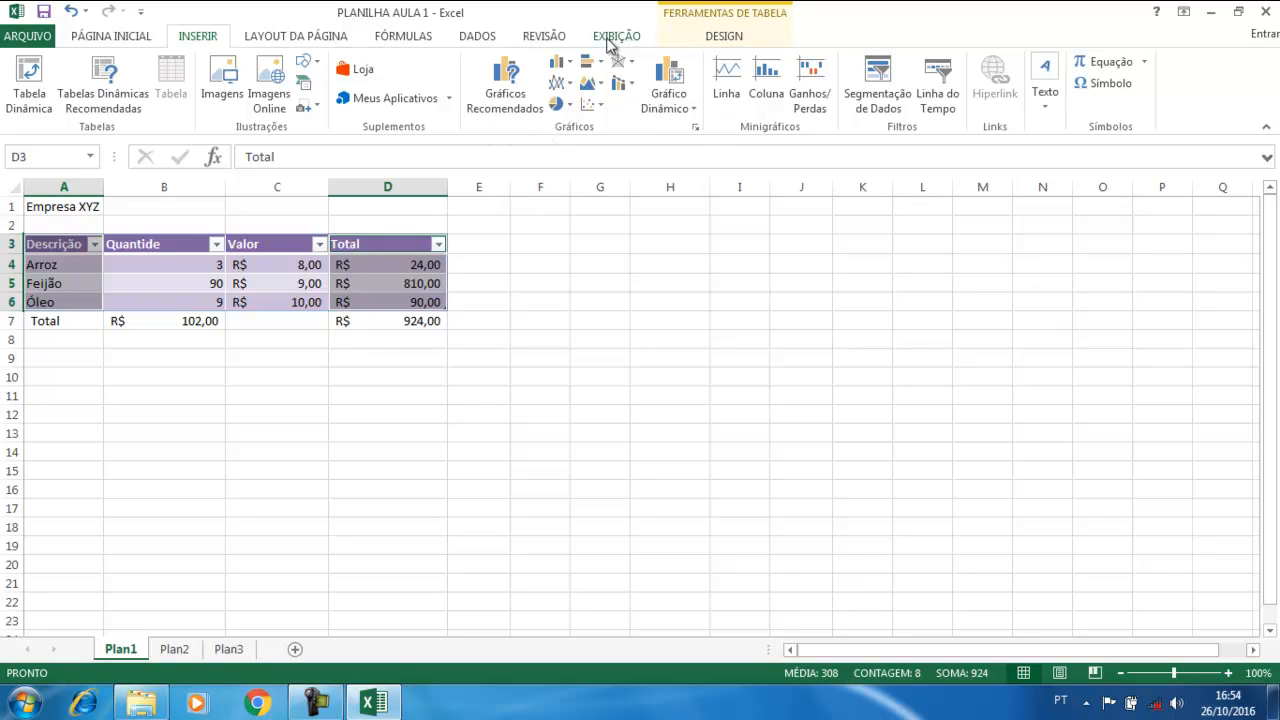
pyautogui.click(557, 68)
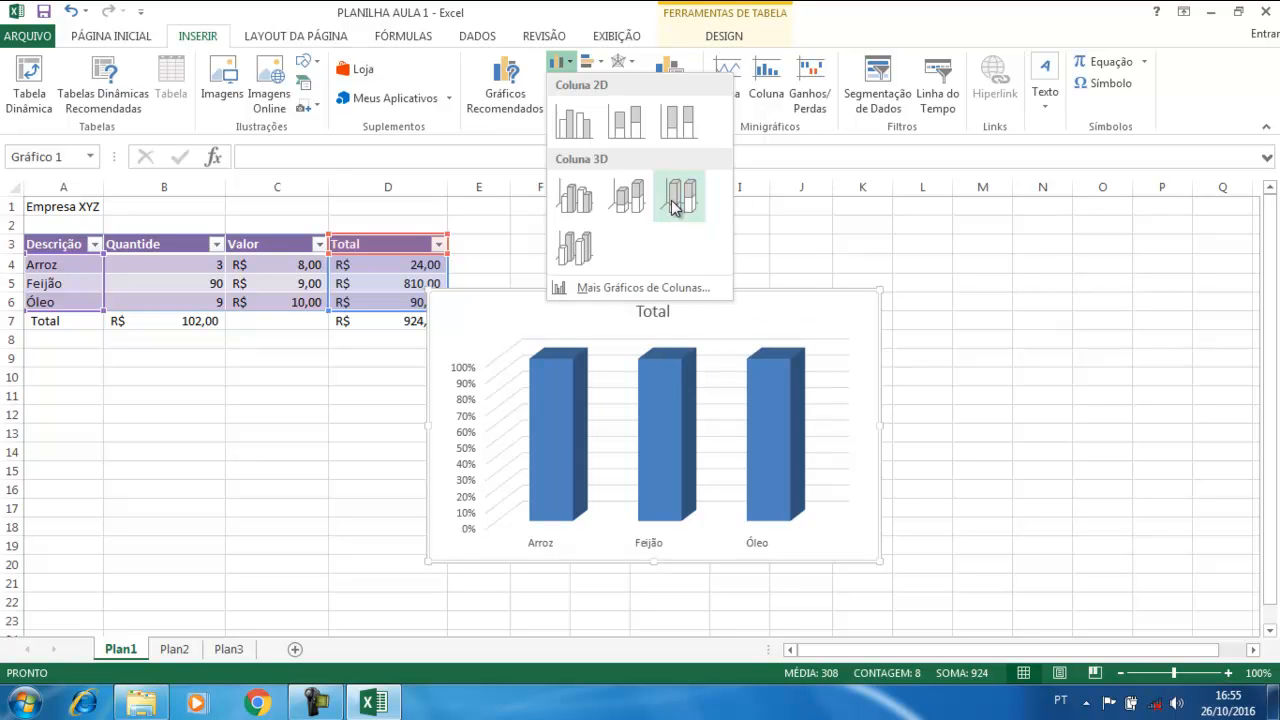
# Insert a 2D Colunas Agrupadas chart, move it right of the NotaFiscal table, and enlarge it
pyautogui.click(574, 124)
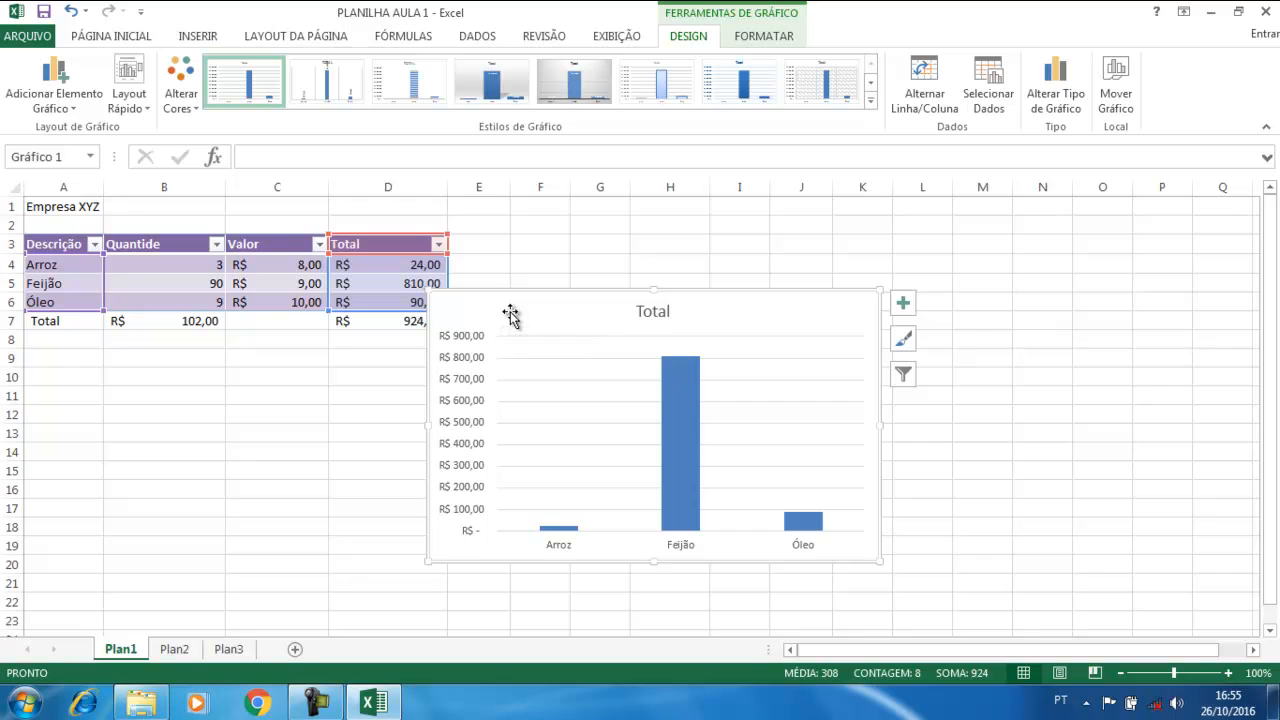
pyautogui.moveTo(511, 313); pyautogui.dragTo(695, 236)
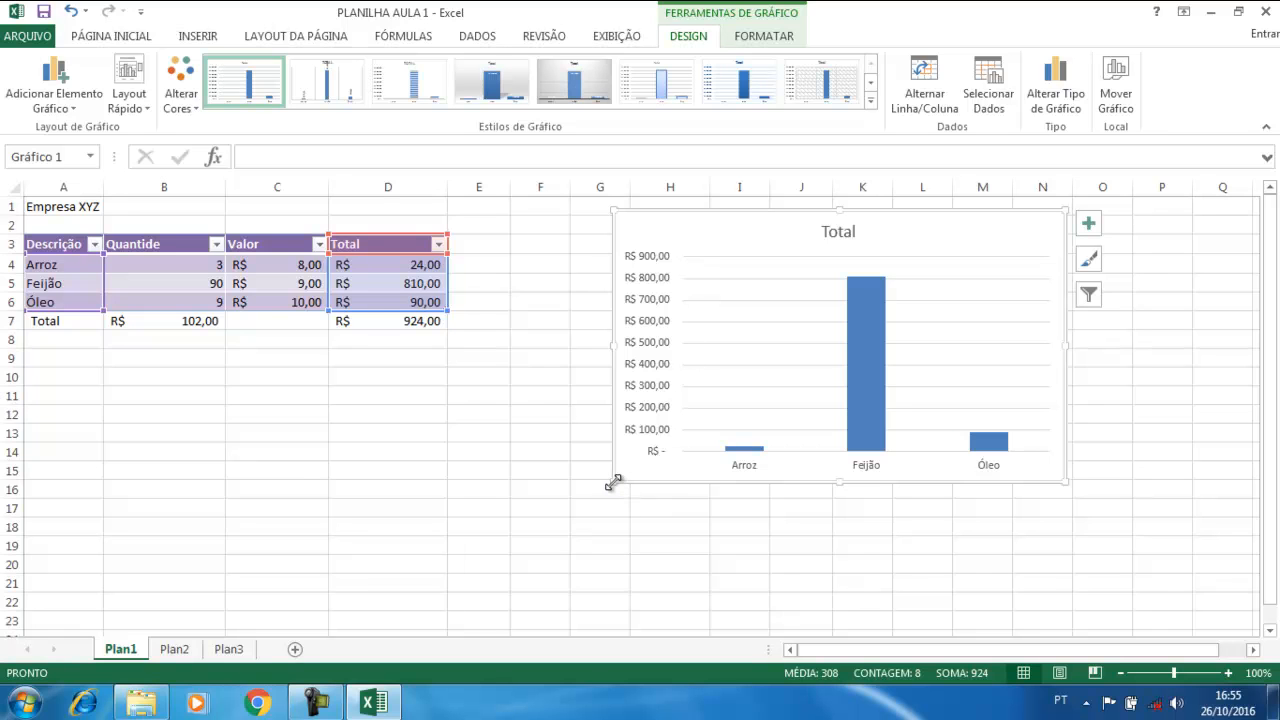
pyautogui.moveTo(613, 483); pyautogui.dragTo(504, 589)
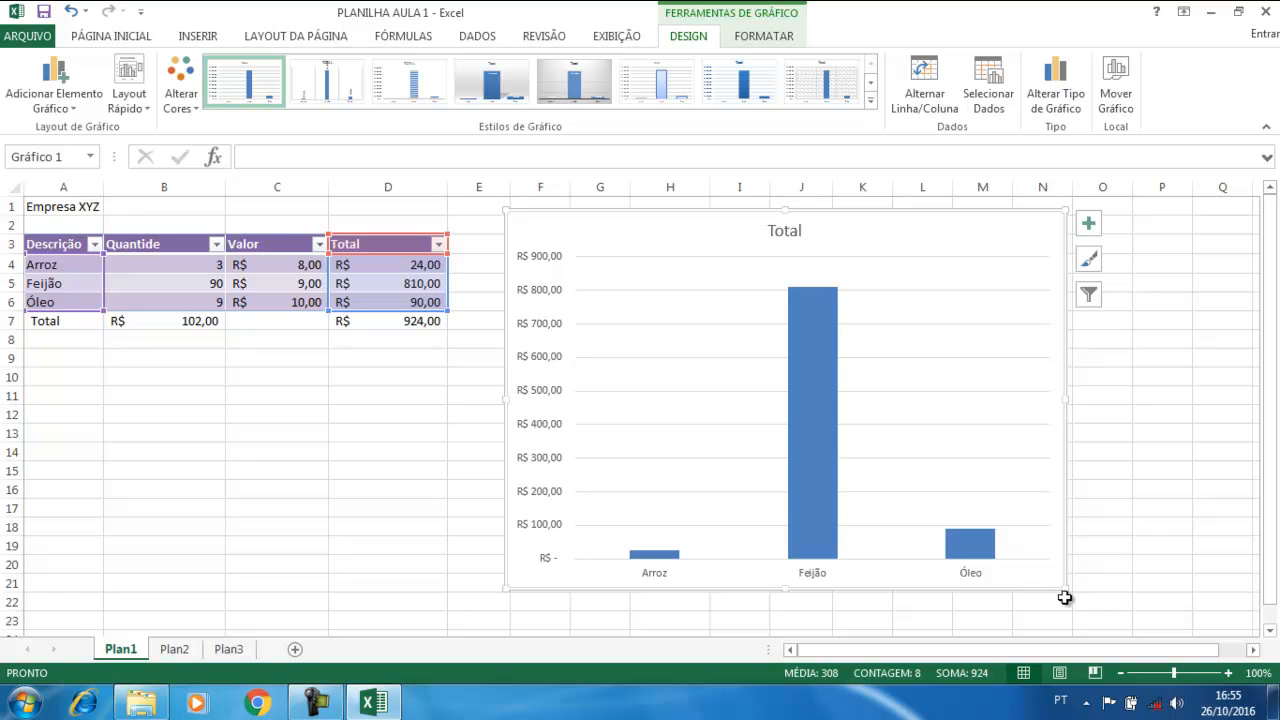
pyautogui.moveTo(1066, 589); pyautogui.dragTo(1113, 600)
pyautogui.moveTo(1113, 404)
pyautogui.mouseDown()
pyautogui.moveTo(1153, 404)
pyautogui.moveTo(1080, 410)
pyautogui.mouseUp()
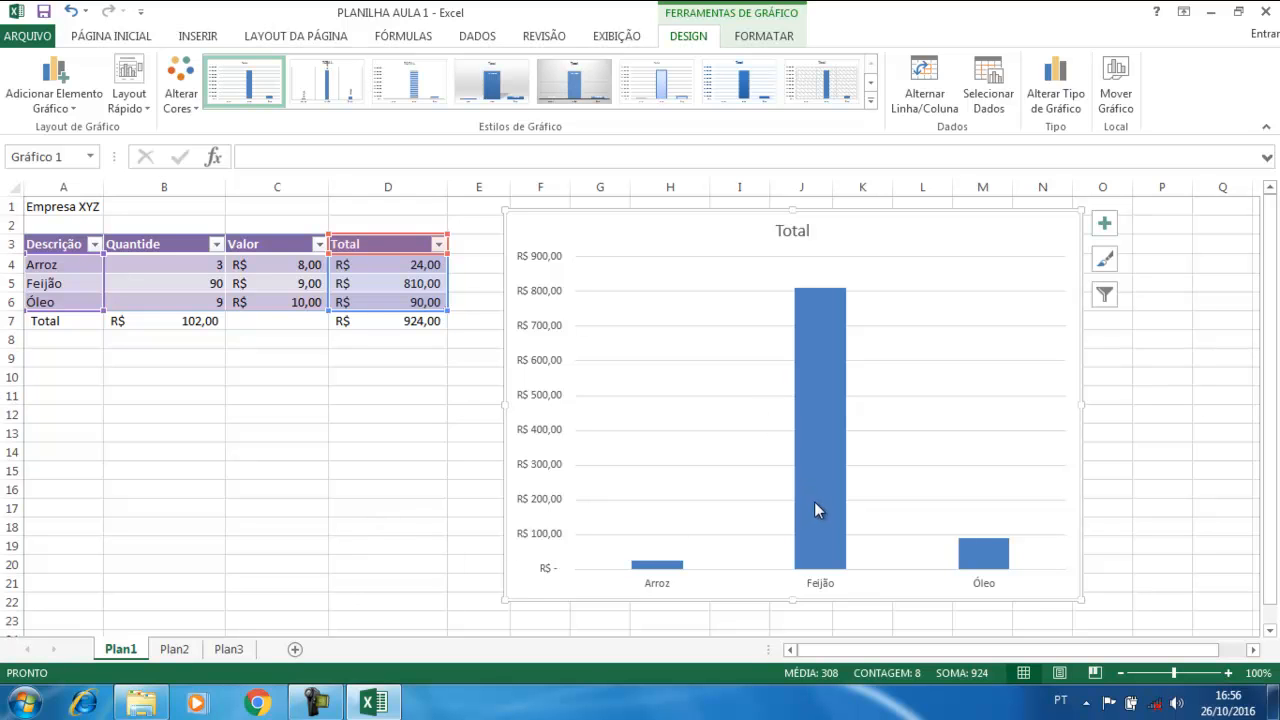
pyautogui.moveTo(813, 516)
pyautogui.moveTo(820, 480)
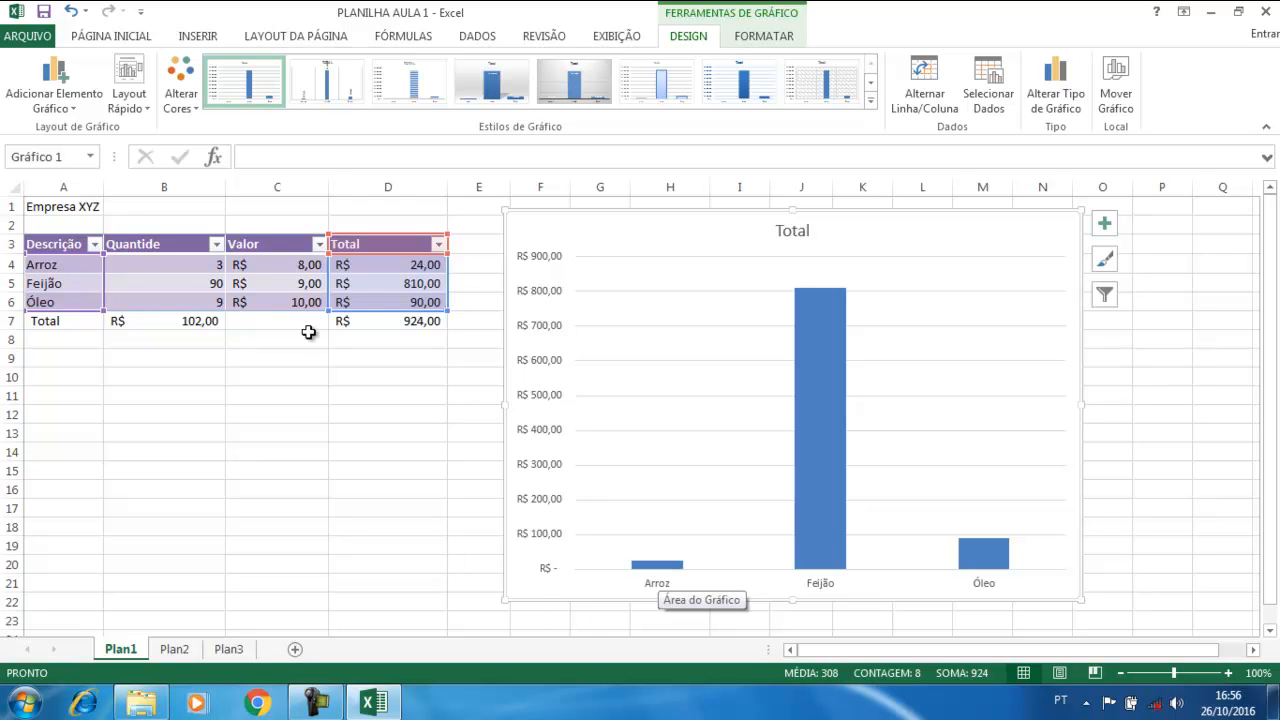
pyautogui.moveTo(828, 438)
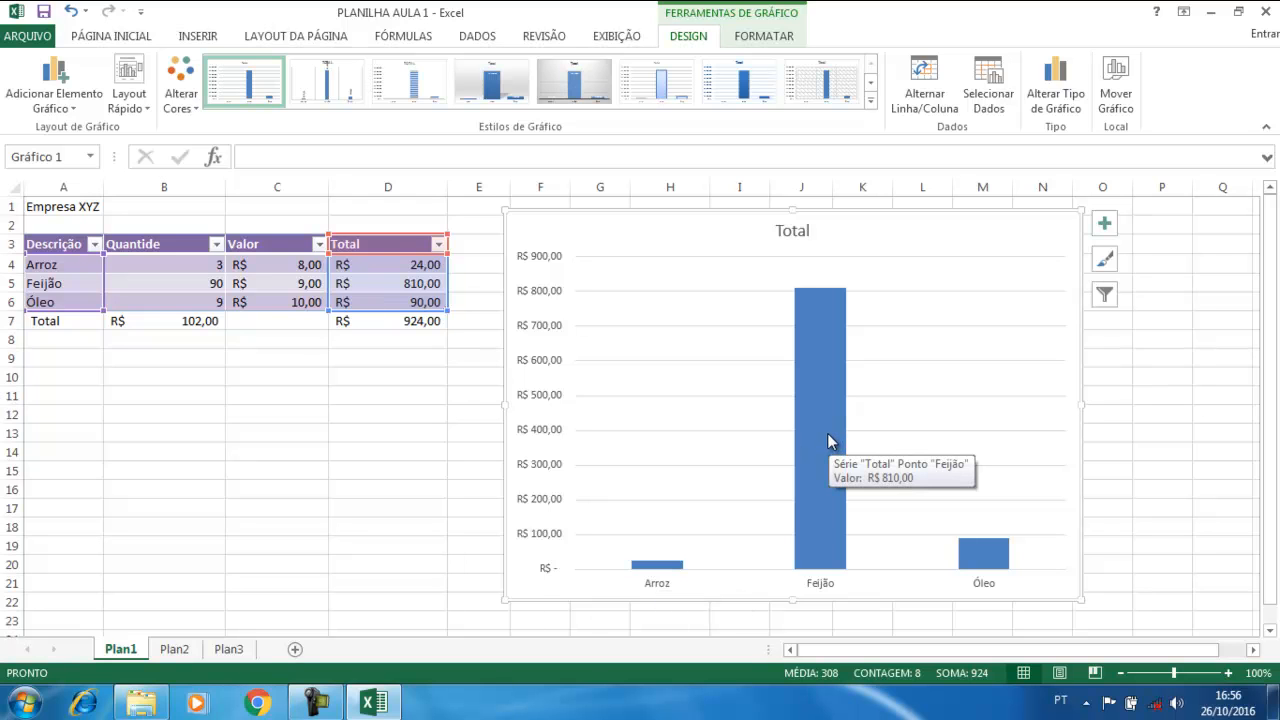
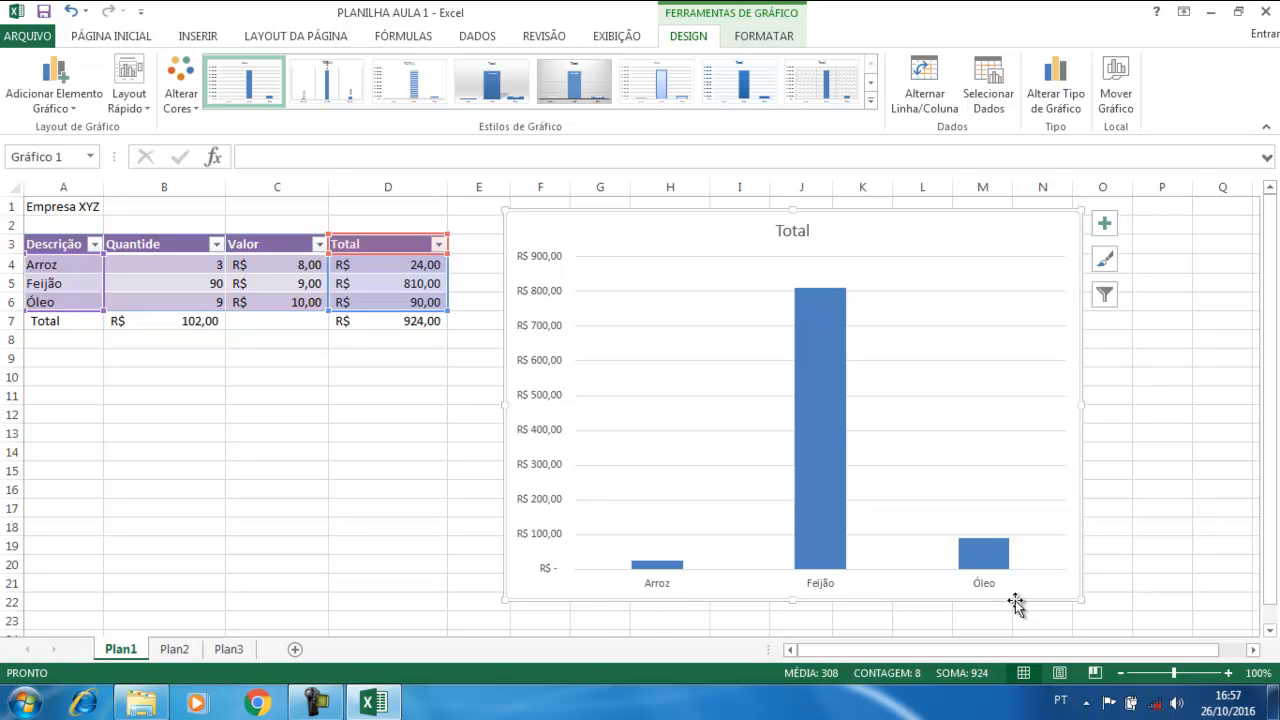
# Delete the Total chart, then restore it with Undo
pyautogui.moveTo(996, 548)
pyautogui.press('Delete')
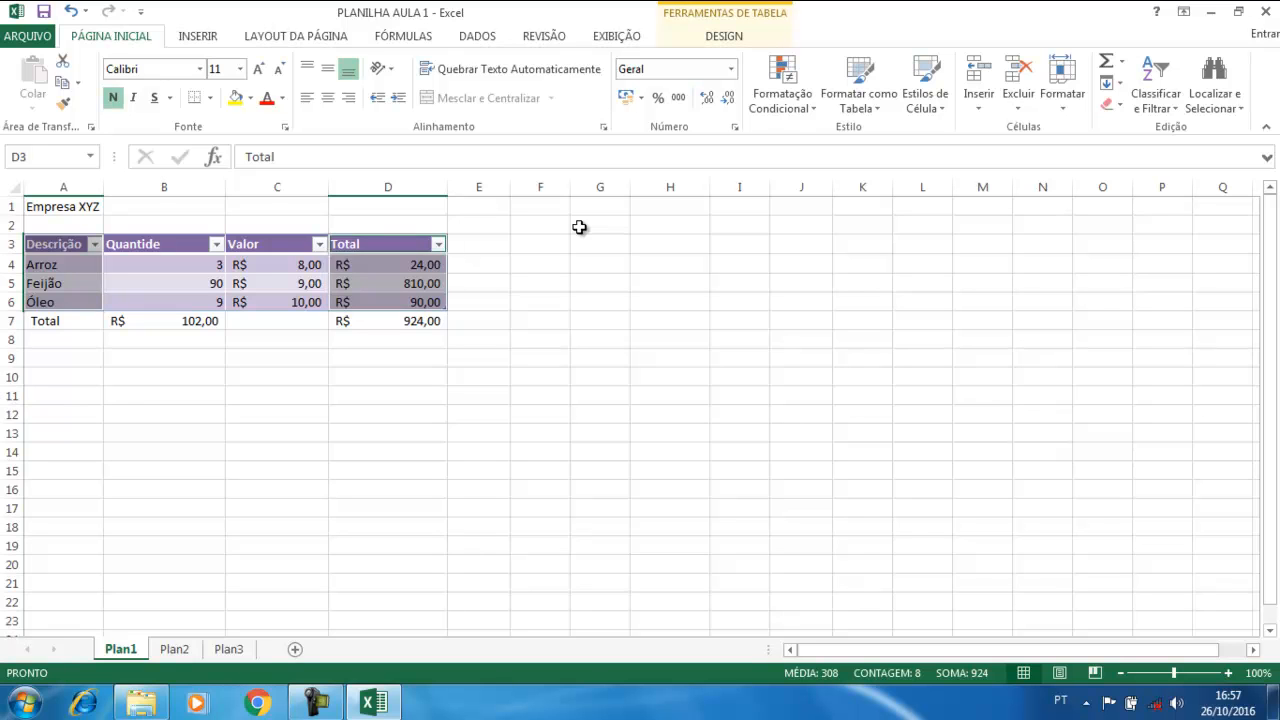
pyautogui.click(73, 14)
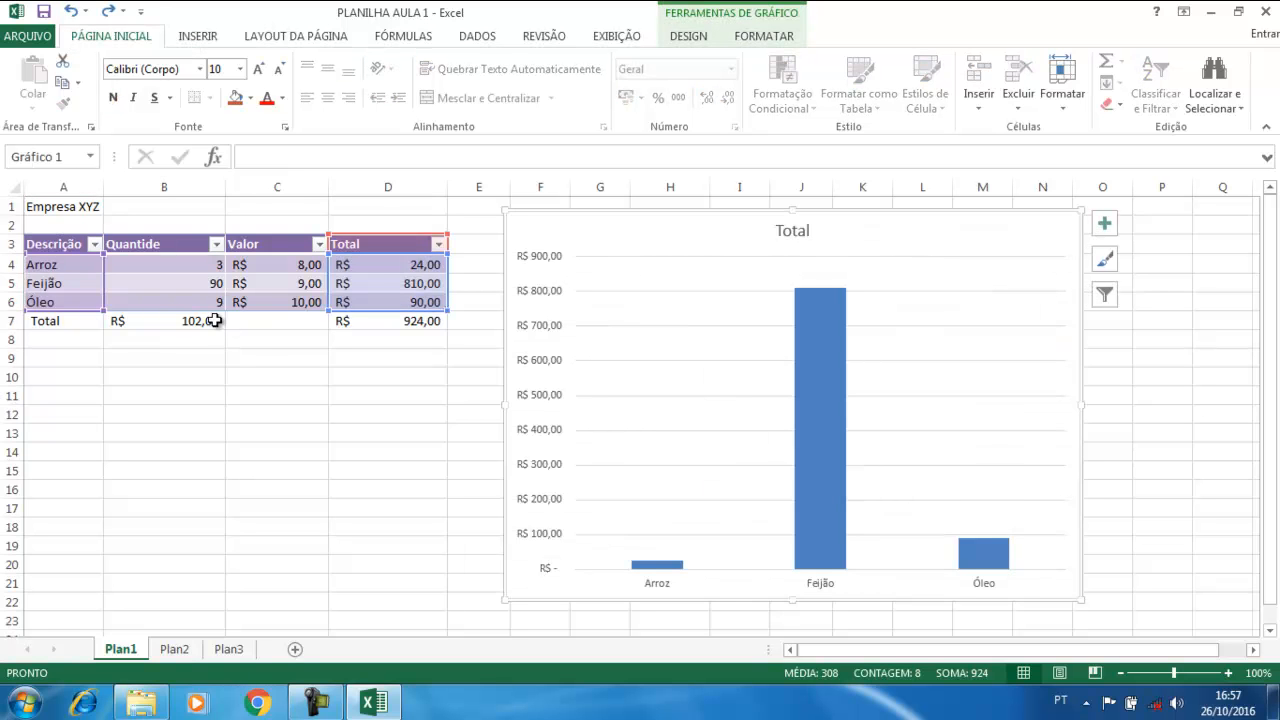
# Change the Arroz quantity in B4 to 20, then to 4, so its total becomes R$ 32,00
pyautogui.click(157, 265)
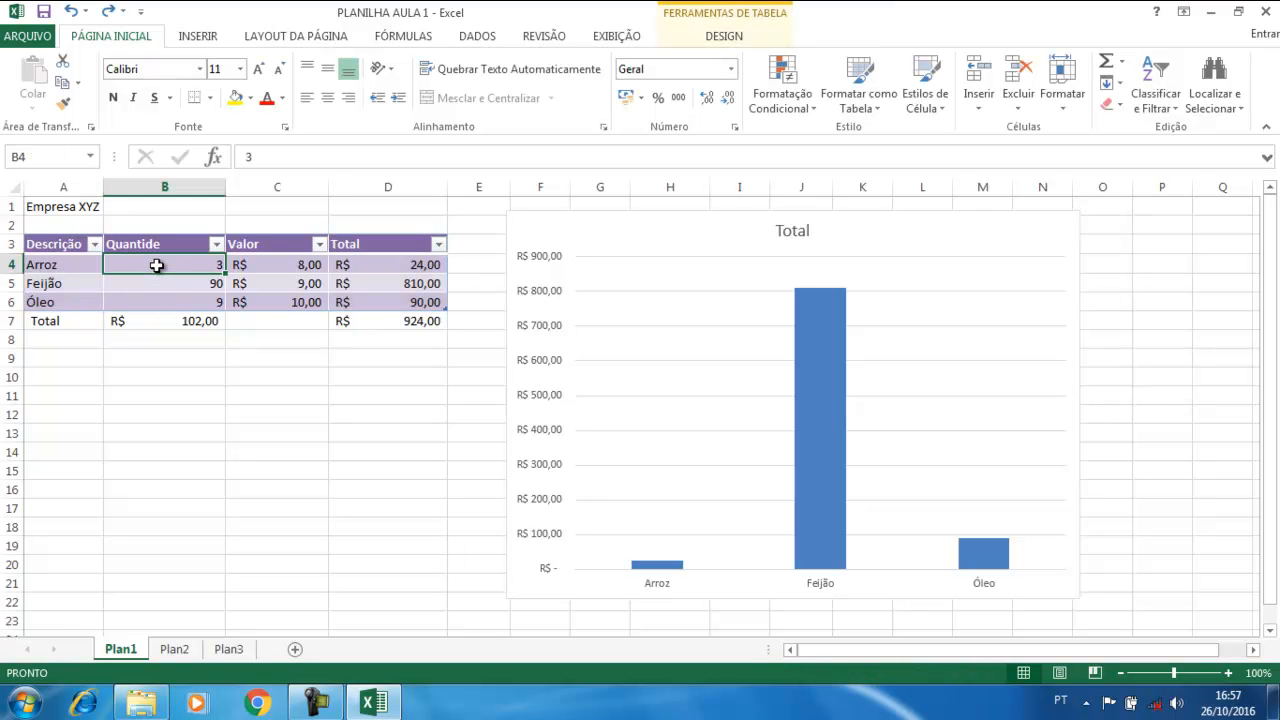
pyautogui.write('20')
pyautogui.press('Return')
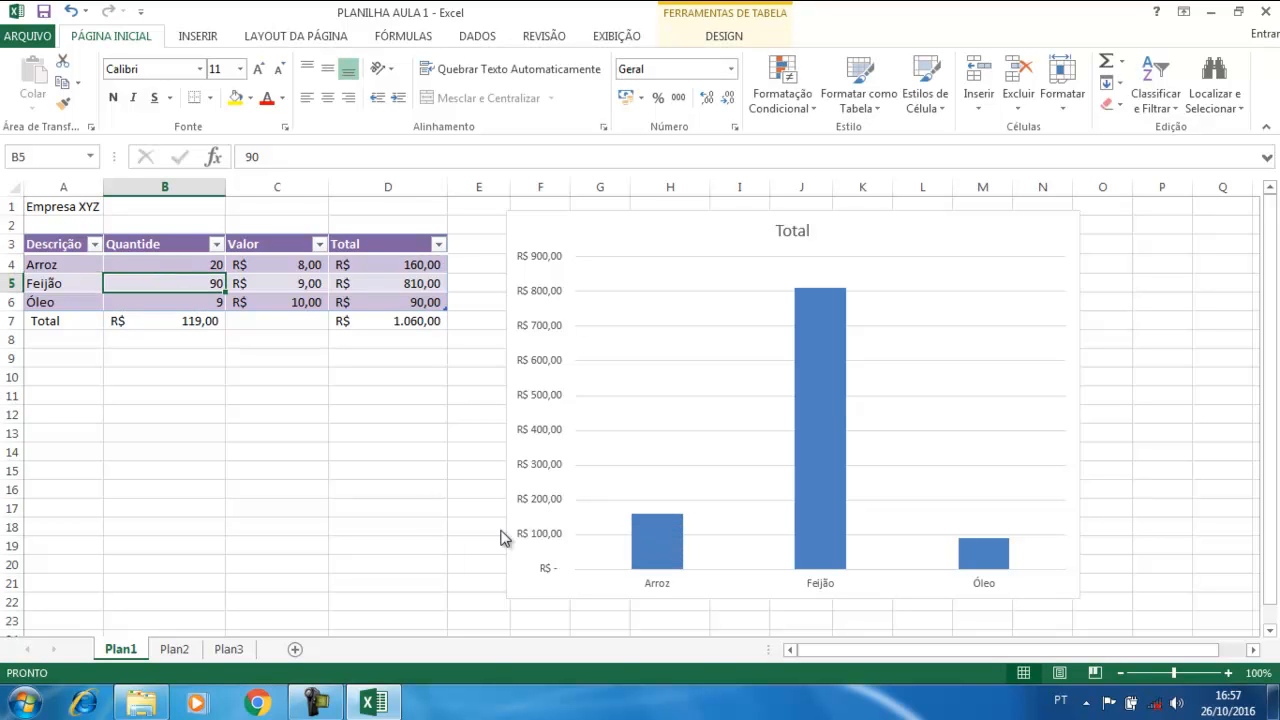
pyautogui.moveTo(675, 522)
pyautogui.click(207, 262)
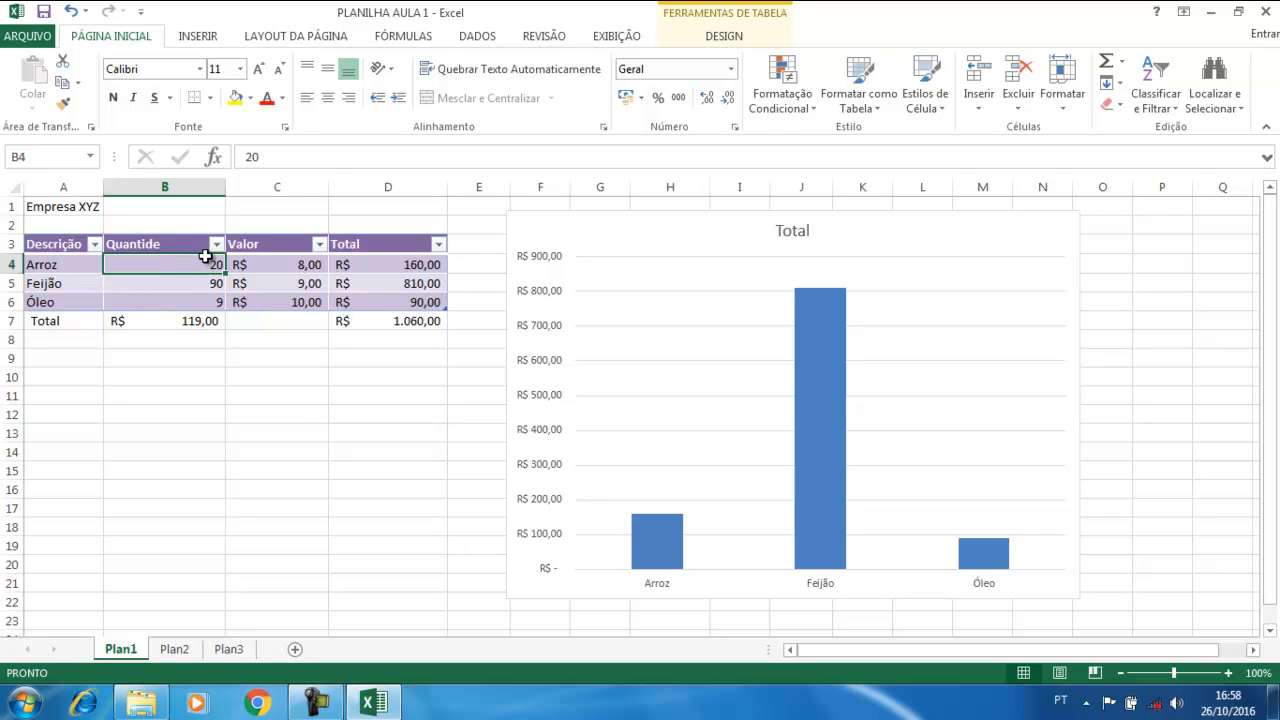
pyautogui.write('4')
pyautogui.press('Return')
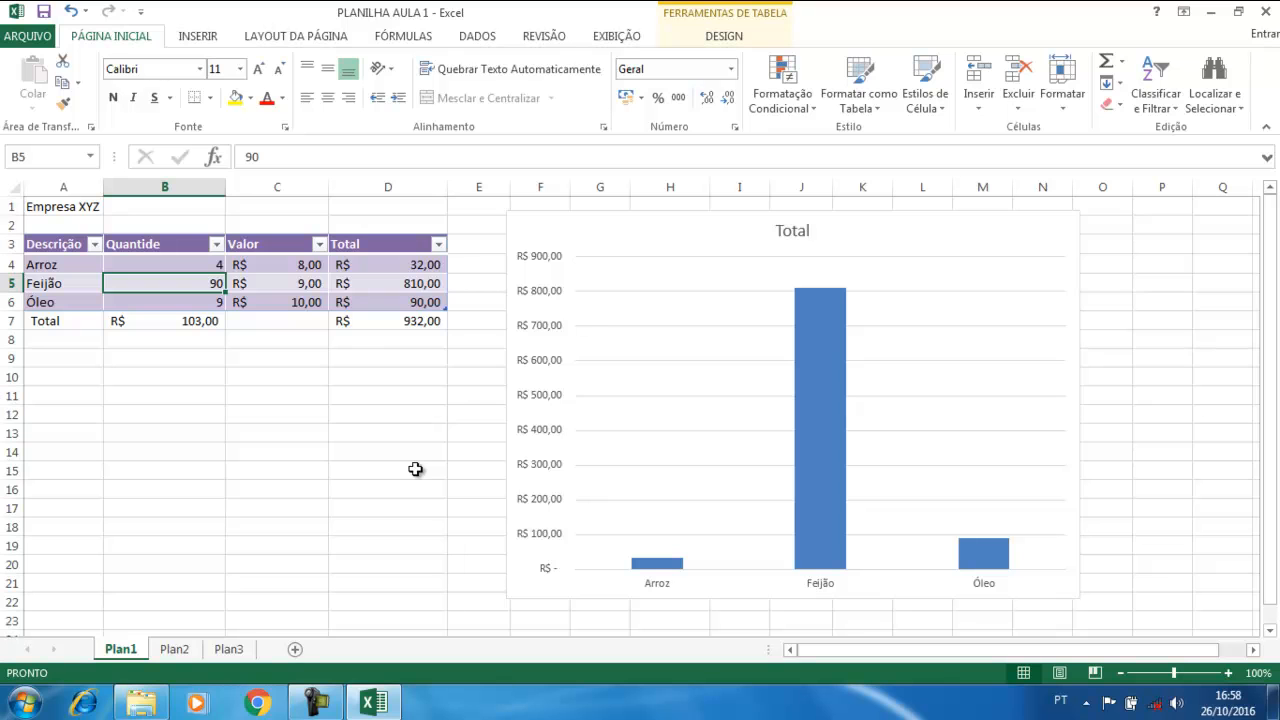
pyautogui.click(663, 222)
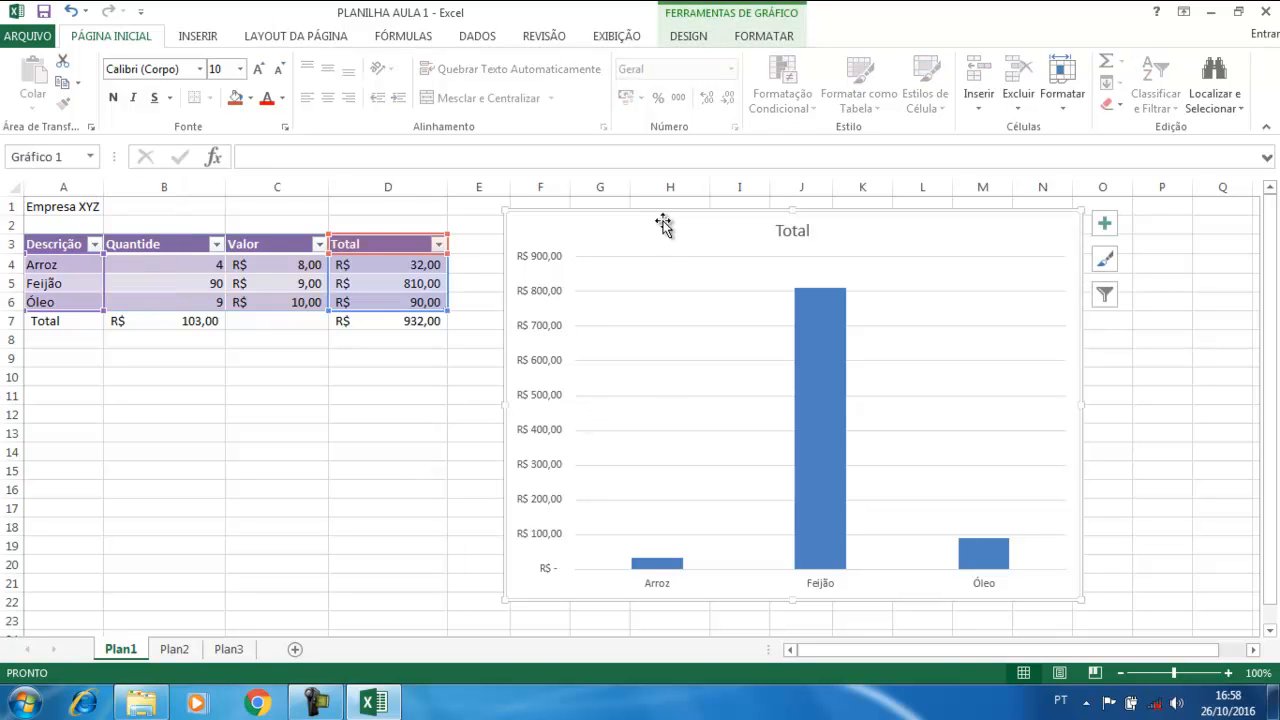
# Delete the Total column chart and preview the INSERIR Bar chart list without inserting anything
pyautogui.press('Delete')
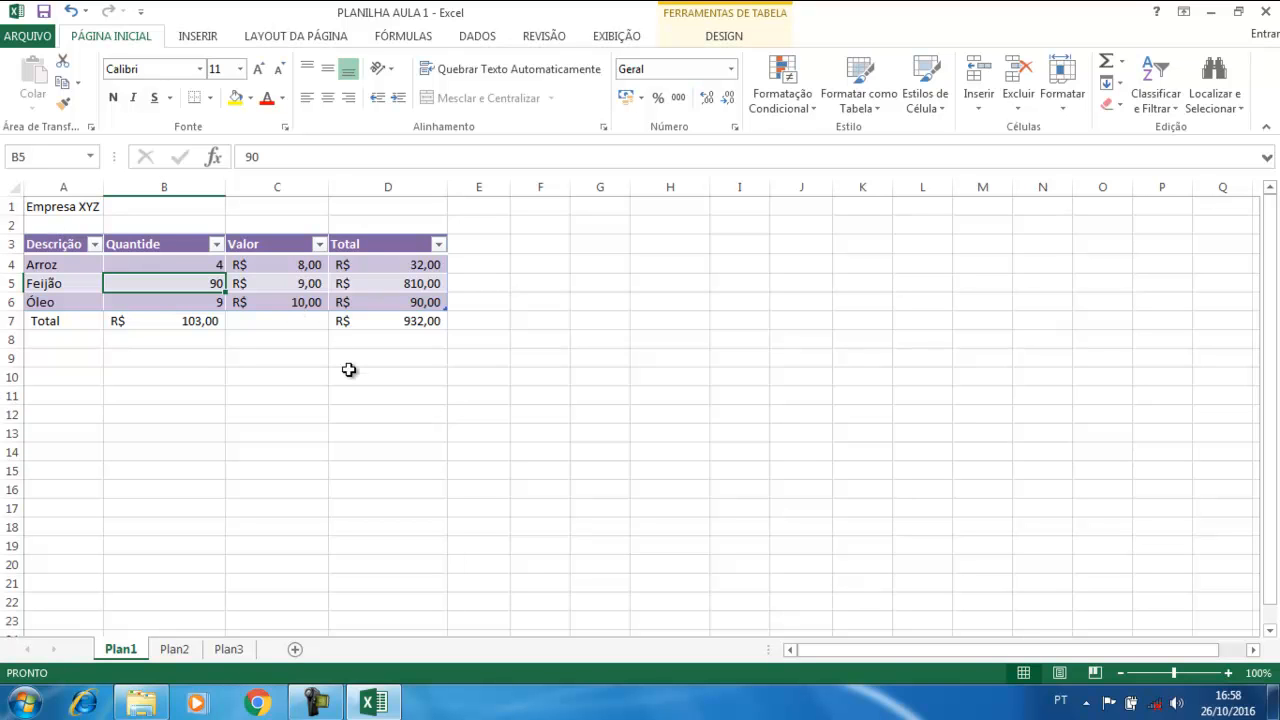
pyautogui.click(196, 36)
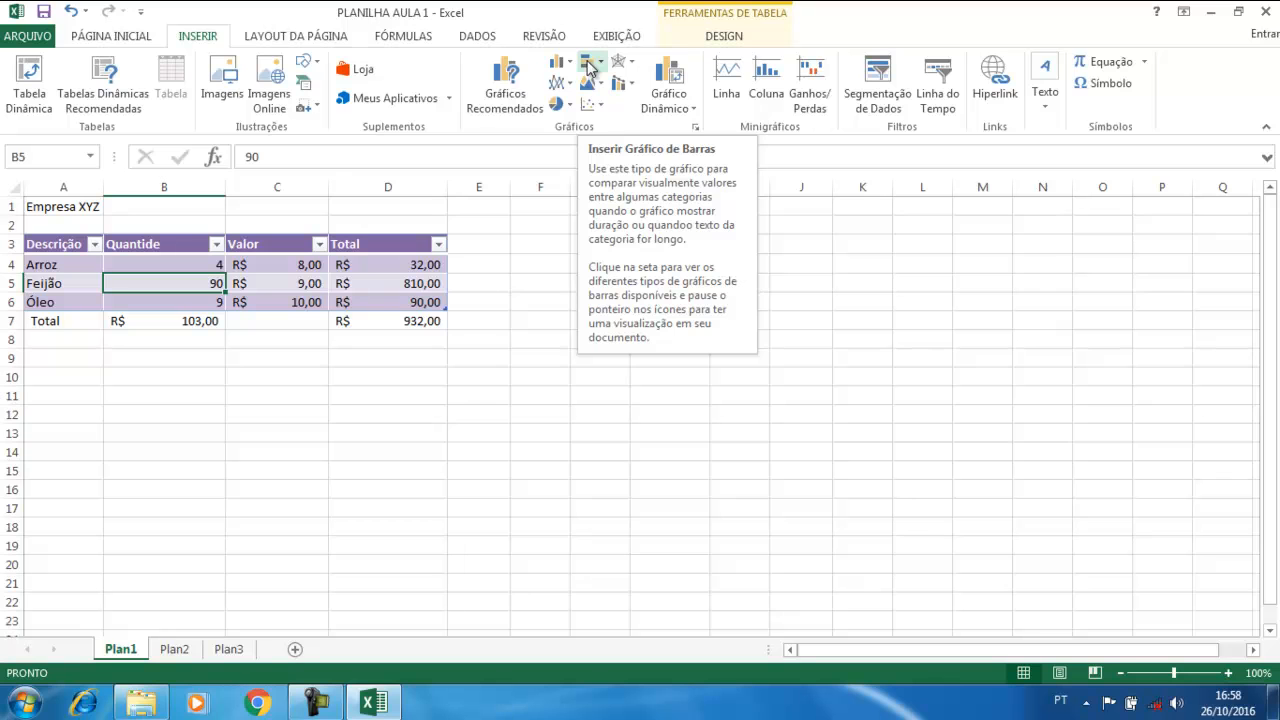
pyautogui.click(390, 468)
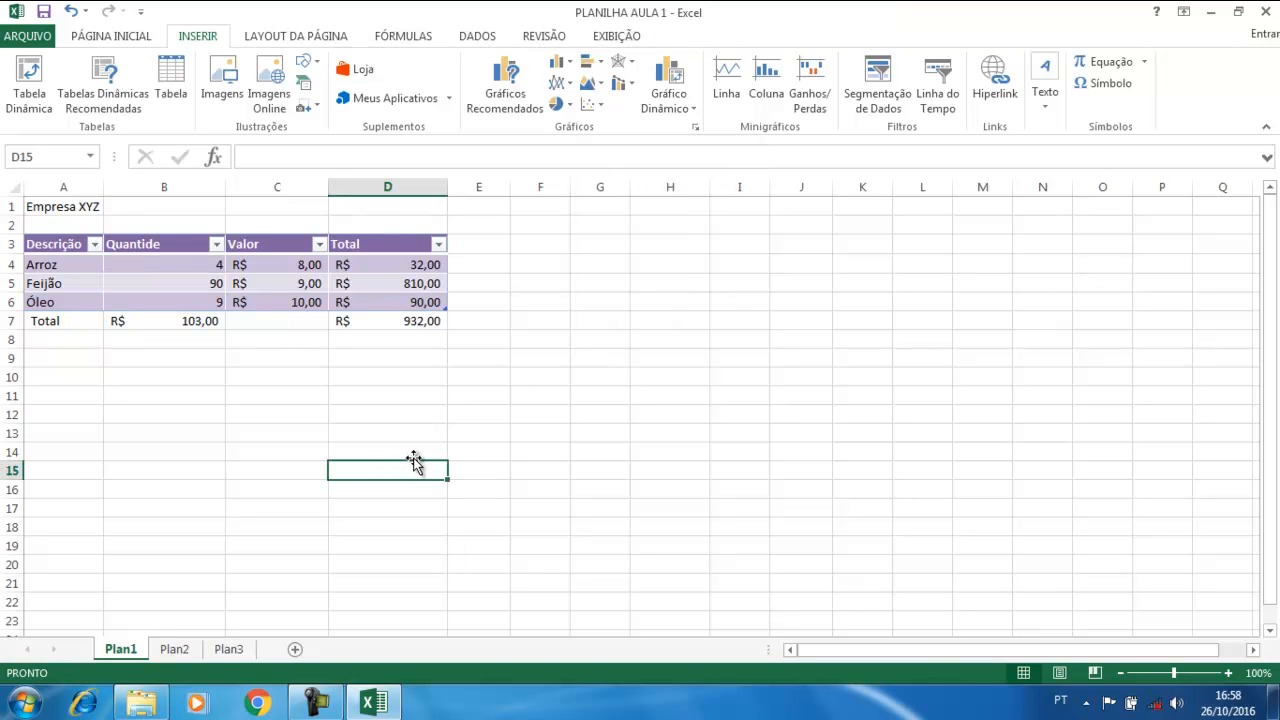
pyautogui.click(592, 64)
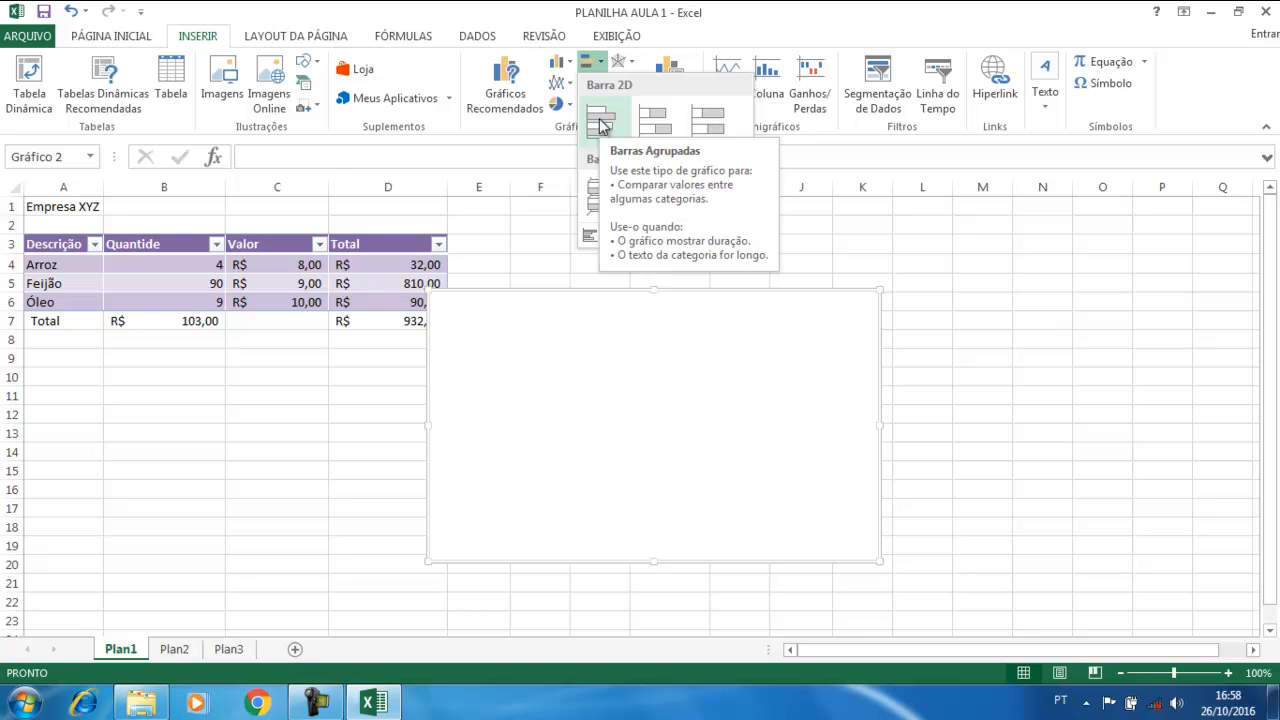
pyautogui.click(509, 236)
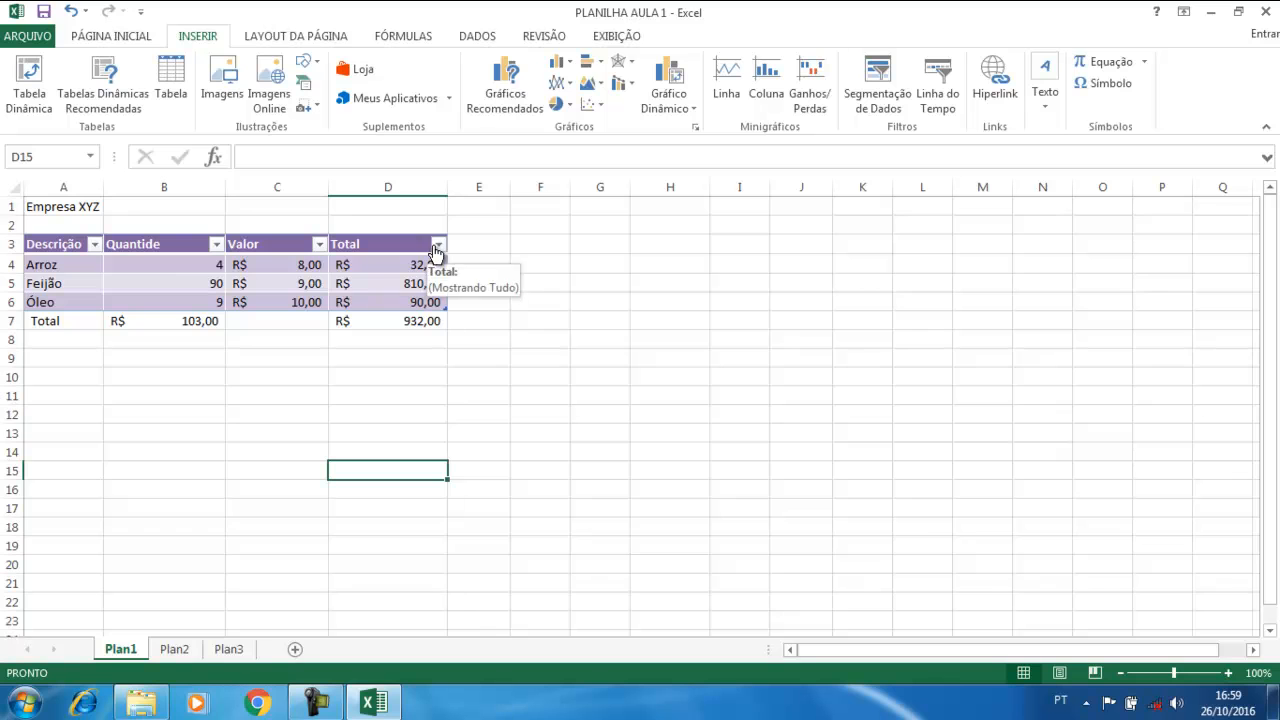
# Insert a Barras Agrupadas chart from A3:A4, D3:D4, A6 and D6, plotting Arroz and Óleo totals
pyautogui.moveTo(47, 246); pyautogui.dragTo(47, 263)
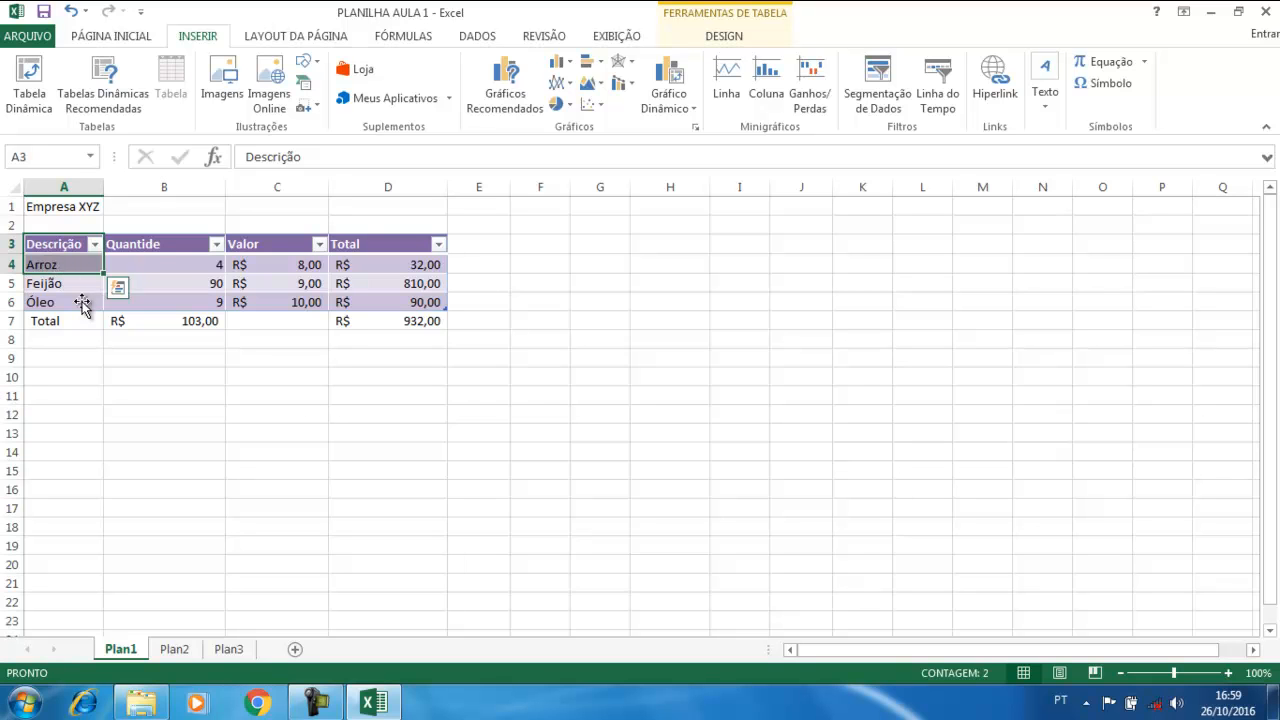
pyautogui.keyDown('ctrl'); pyautogui.moveTo(366, 244); pyautogui.dragTo(366, 258); pyautogui.keyUp('ctrl')
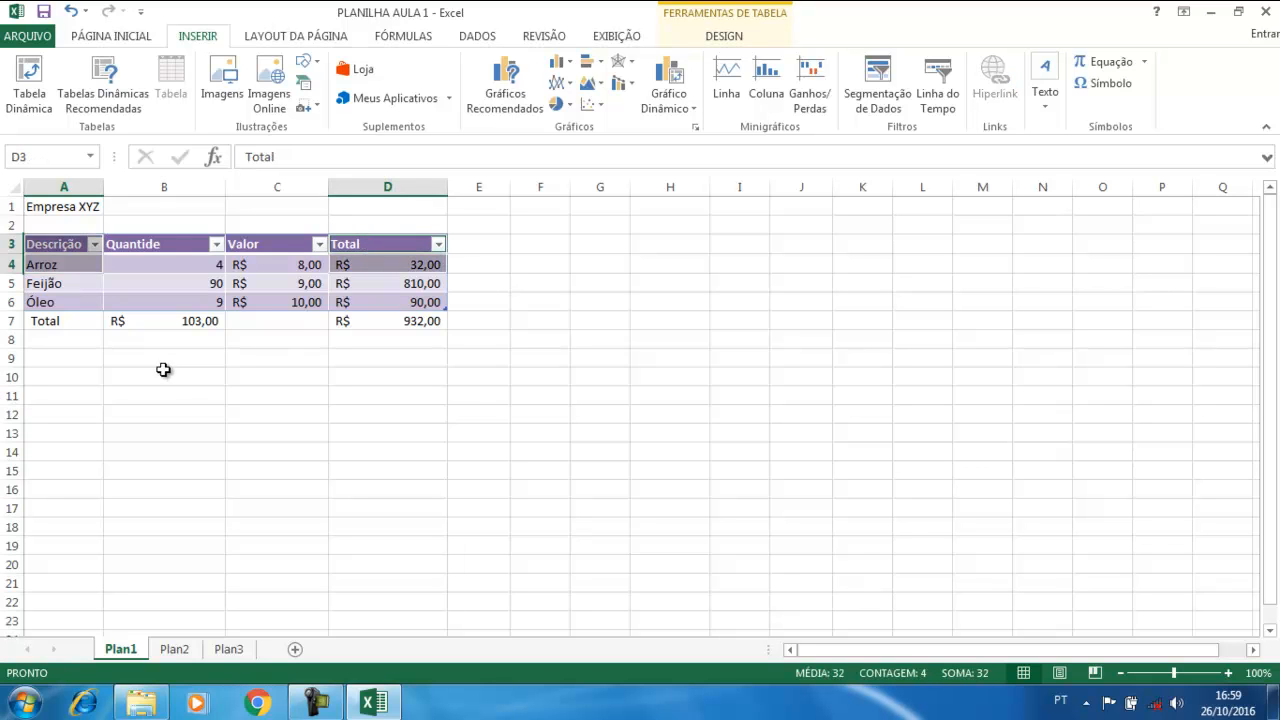
pyautogui.keyDown('ctrl'); pyautogui.click(47, 302); pyautogui.keyUp('ctrl')
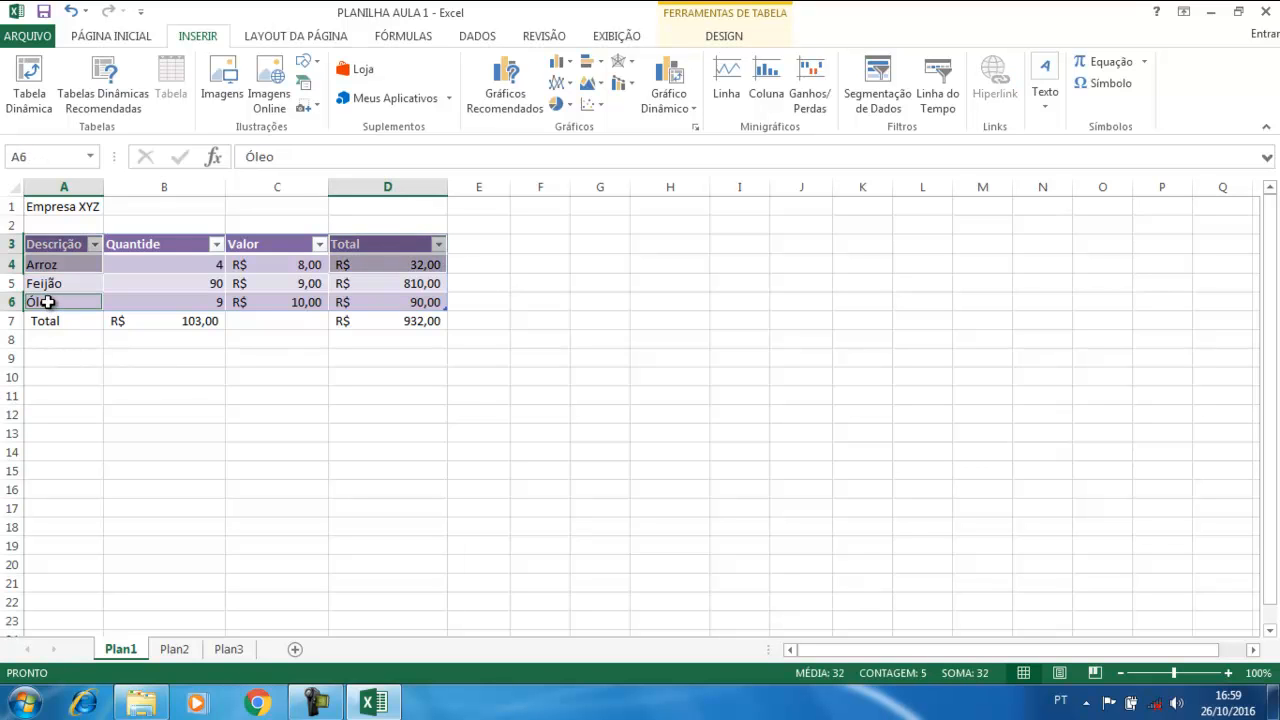
pyautogui.keyDown('ctrl'); pyautogui.click(403, 304); pyautogui.keyUp('ctrl')
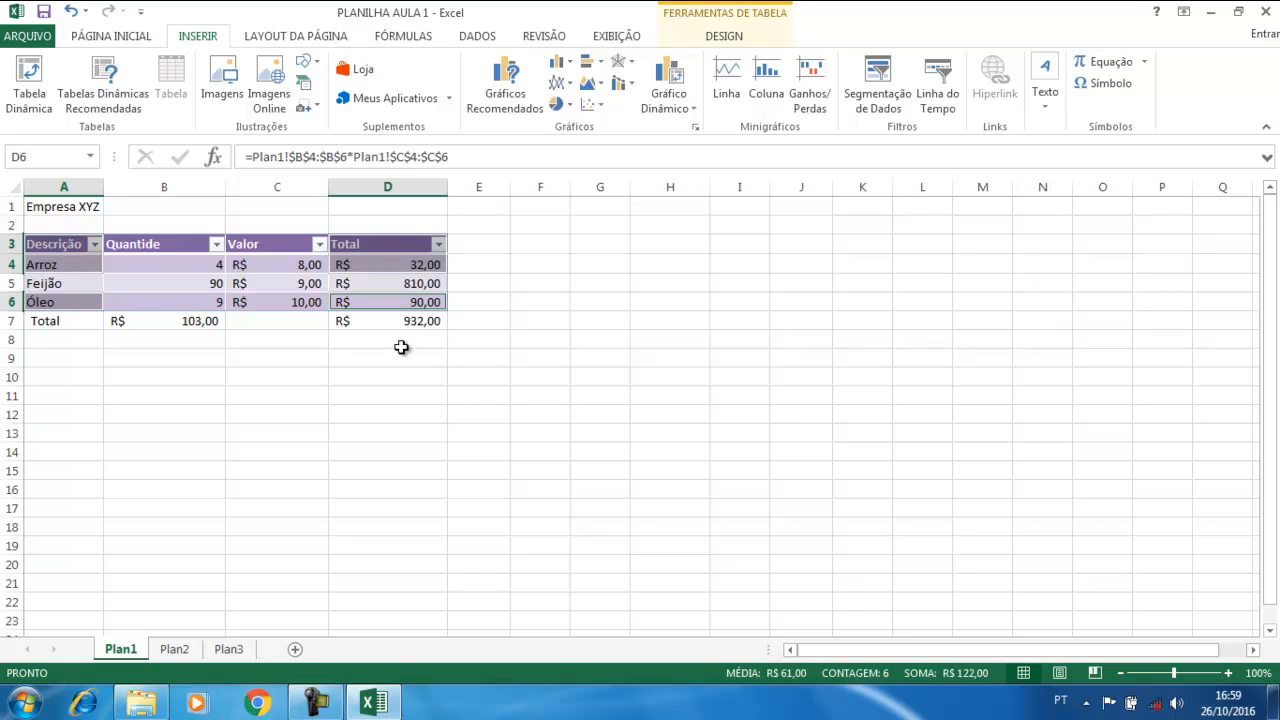
pyautogui.click(592, 66)
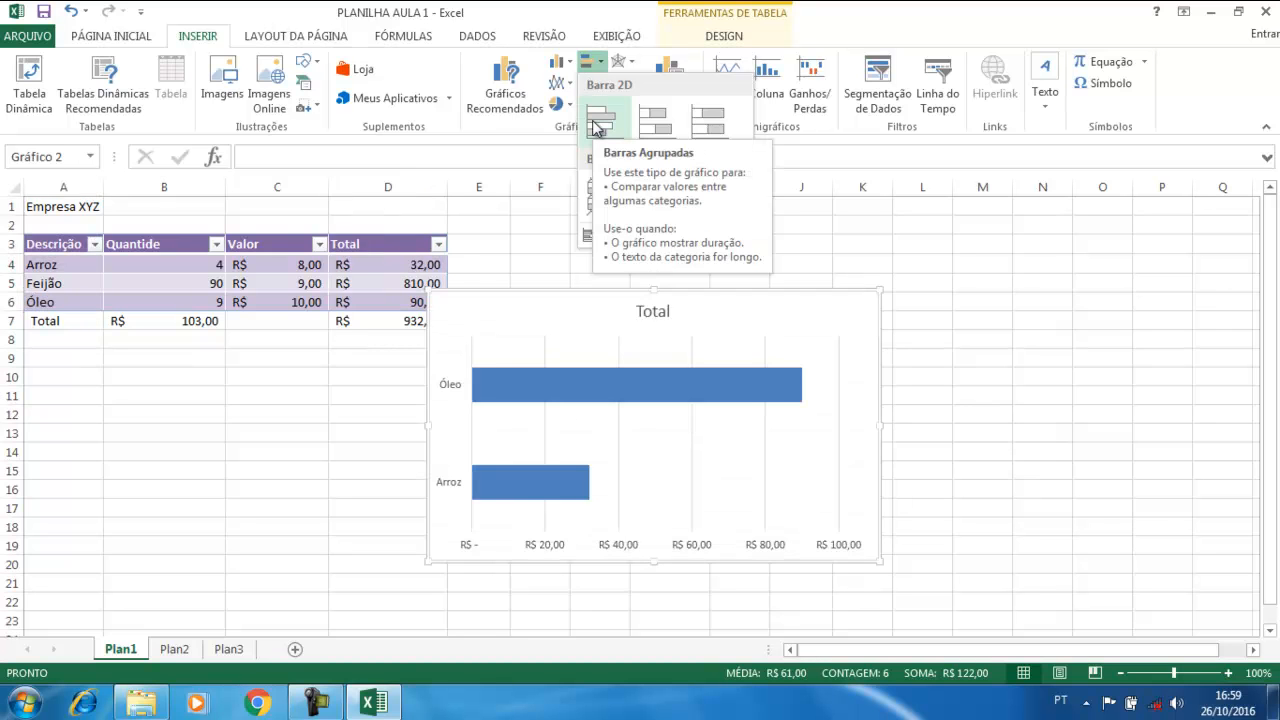
pyautogui.click(596, 128)
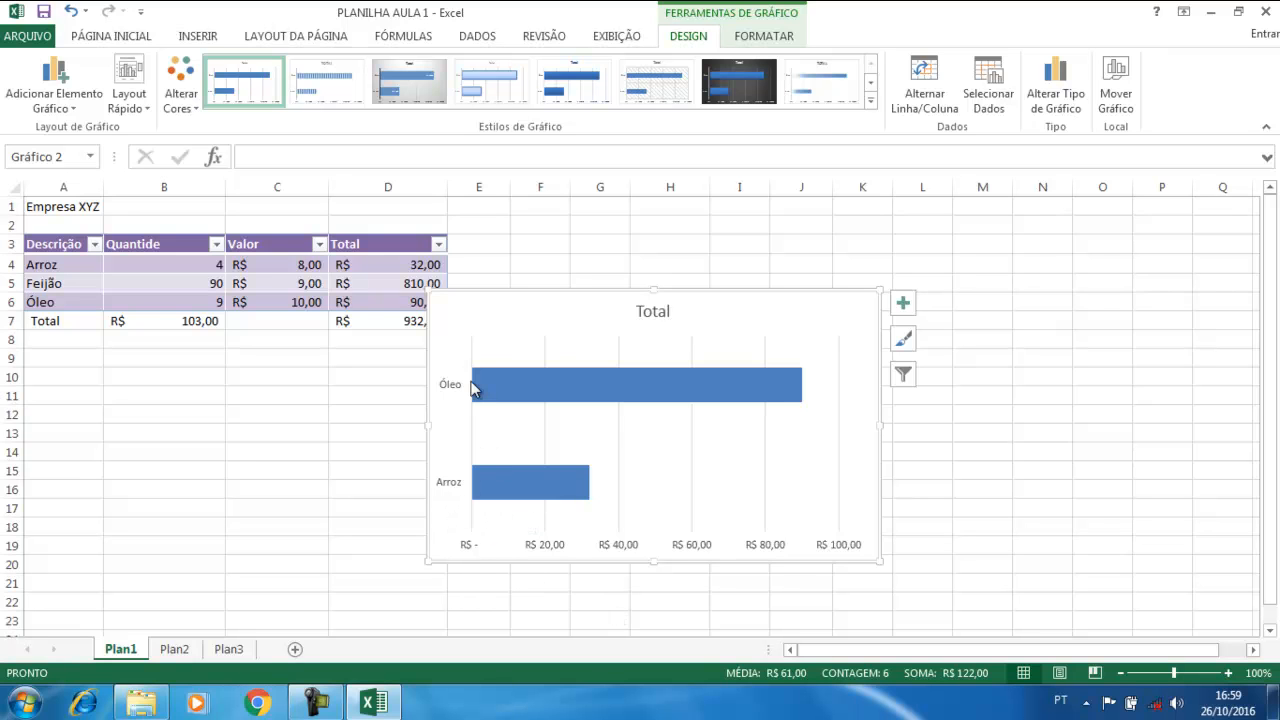
# Drag the Arroz/Óleo bar chart further right, next to the product table
pyautogui.moveTo(523, 309); pyautogui.dragTo(580, 297)
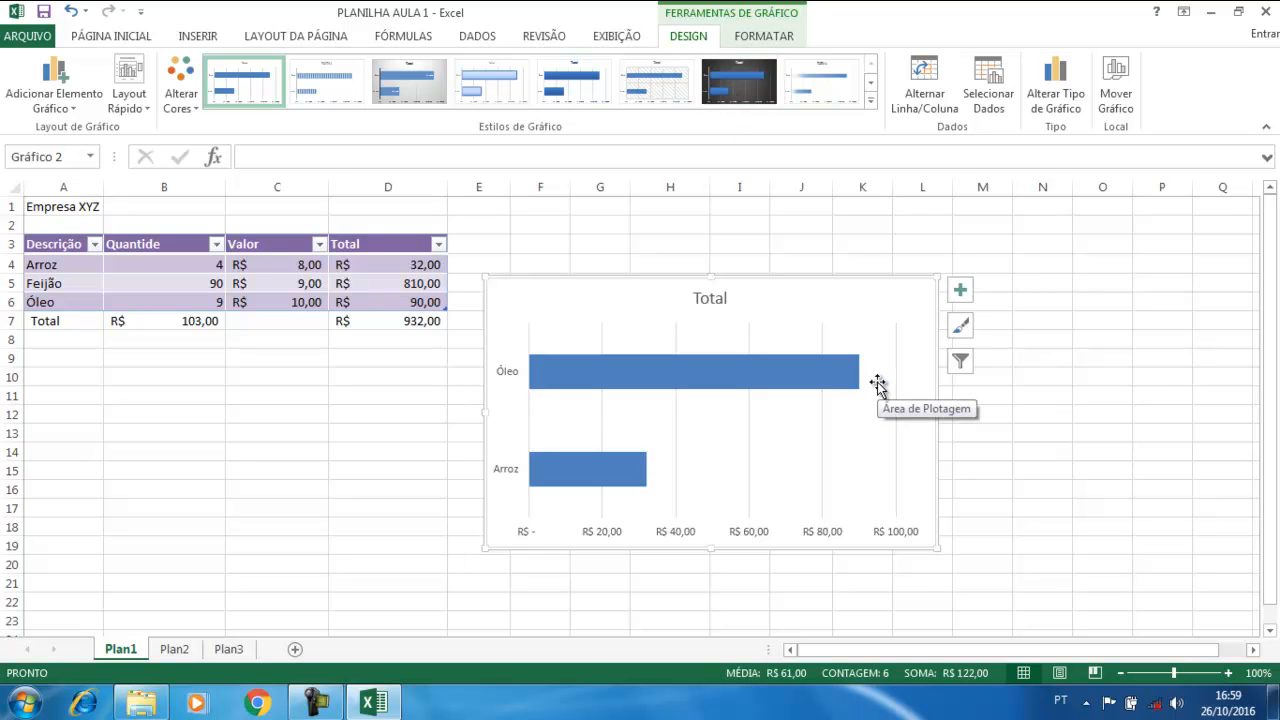
pyautogui.moveTo(803, 377)
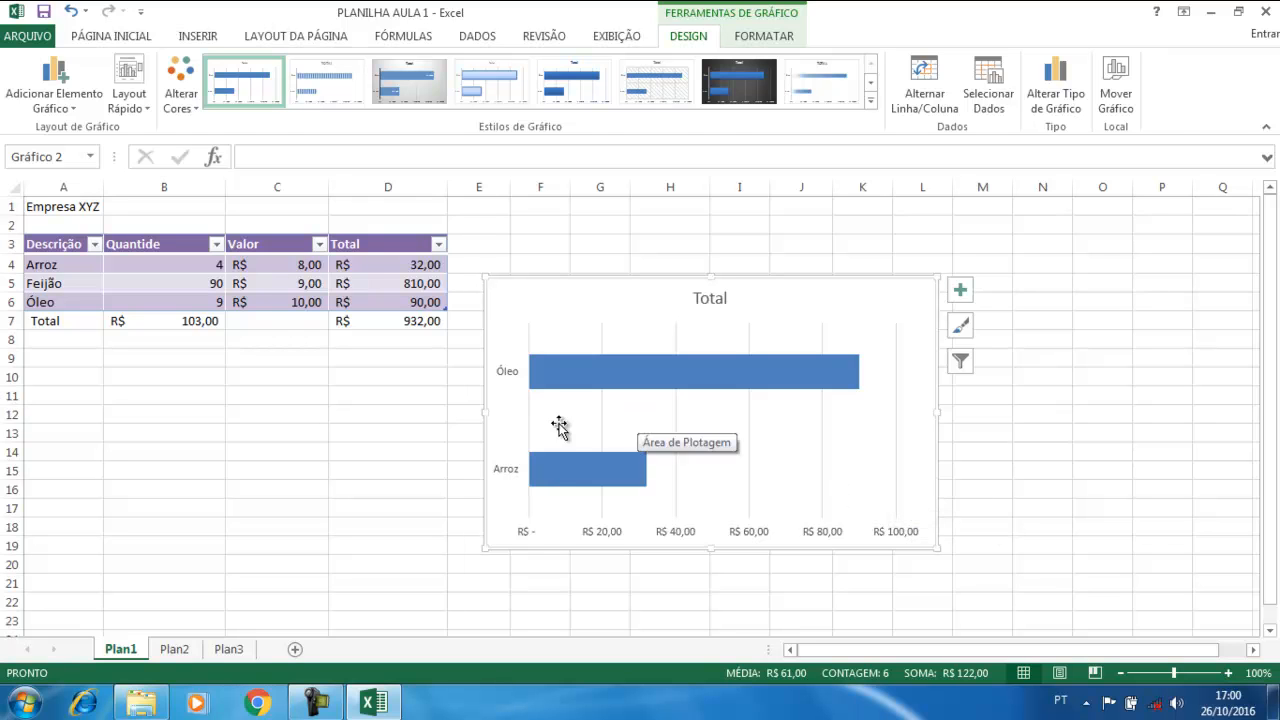
pyautogui.click(363, 400)
pyautogui.click(528, 290)
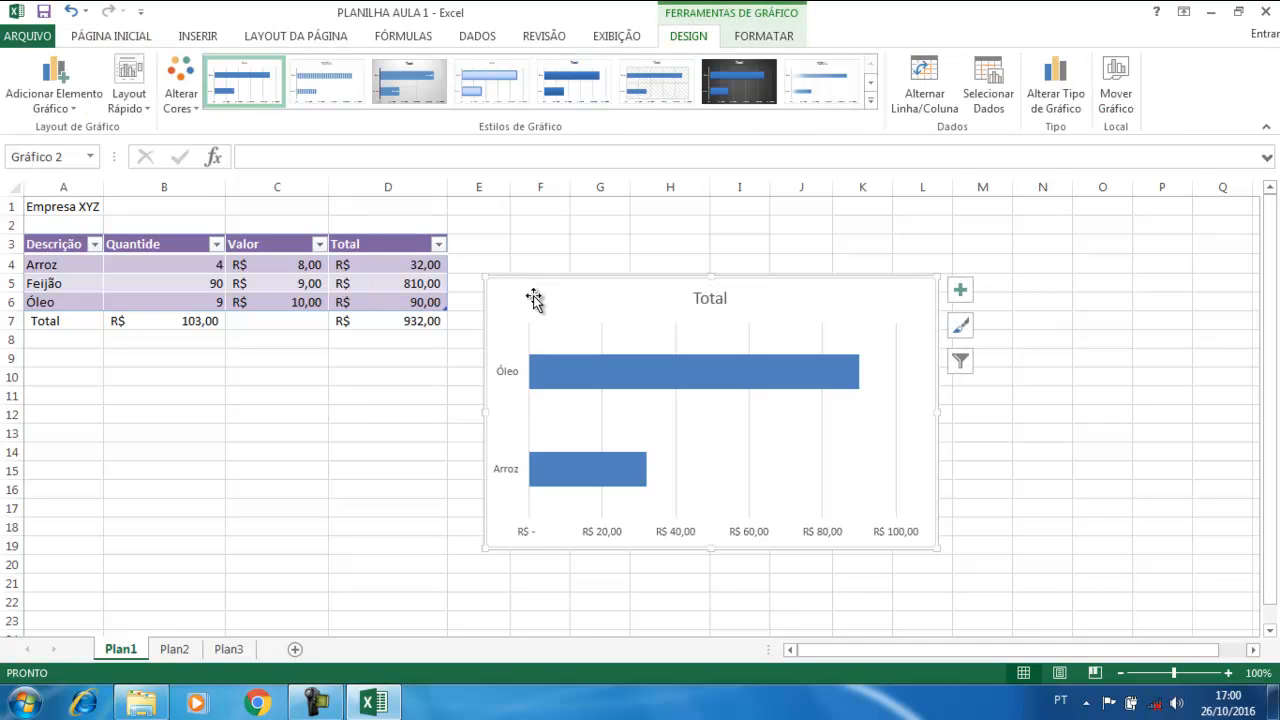
# Delete the bar chart and select the Arroz quantity cell B4
pyautogui.press('Delete')
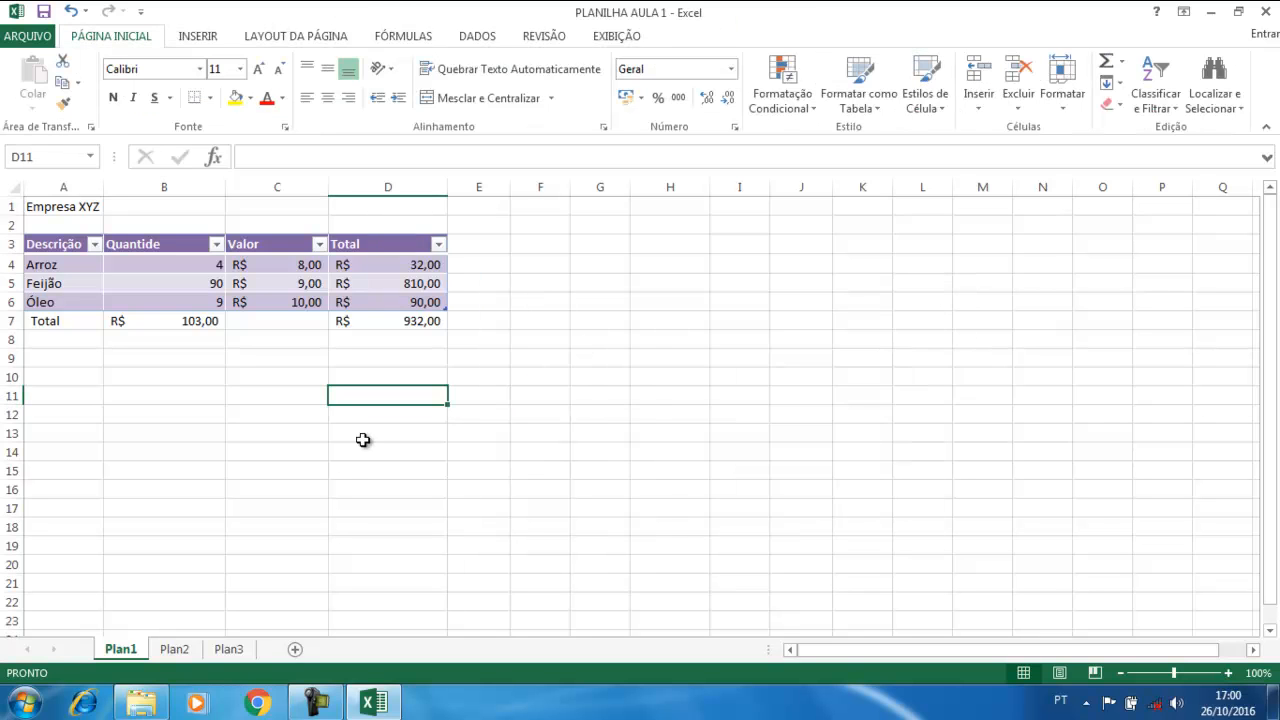
pyautogui.click(344, 467)
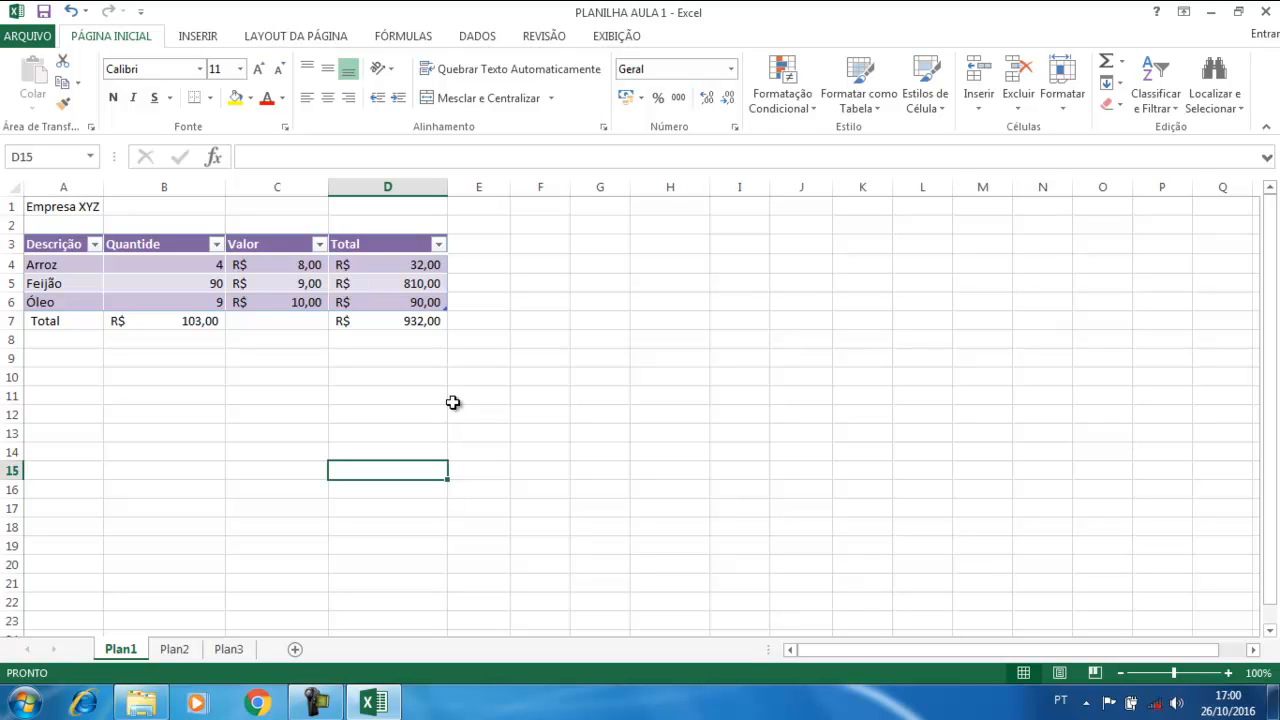
pyautogui.click(186, 264)
pyautogui.click(257, 269)
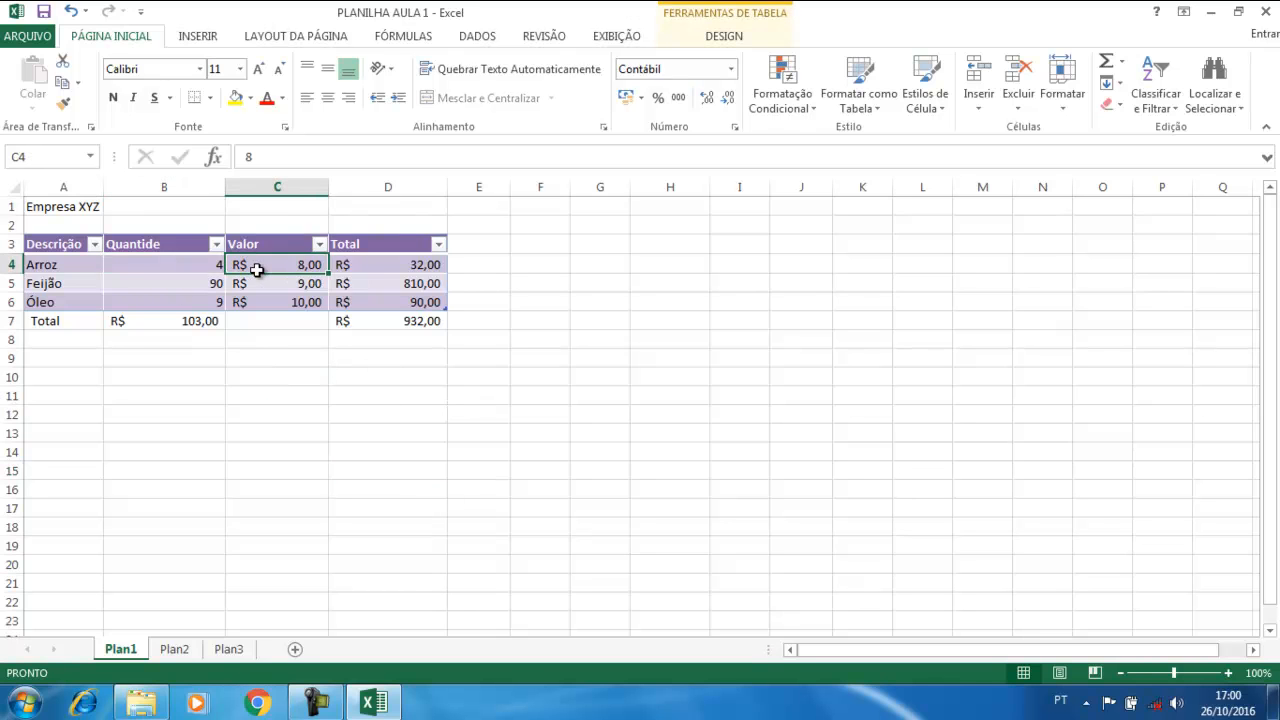
pyautogui.click(179, 267)
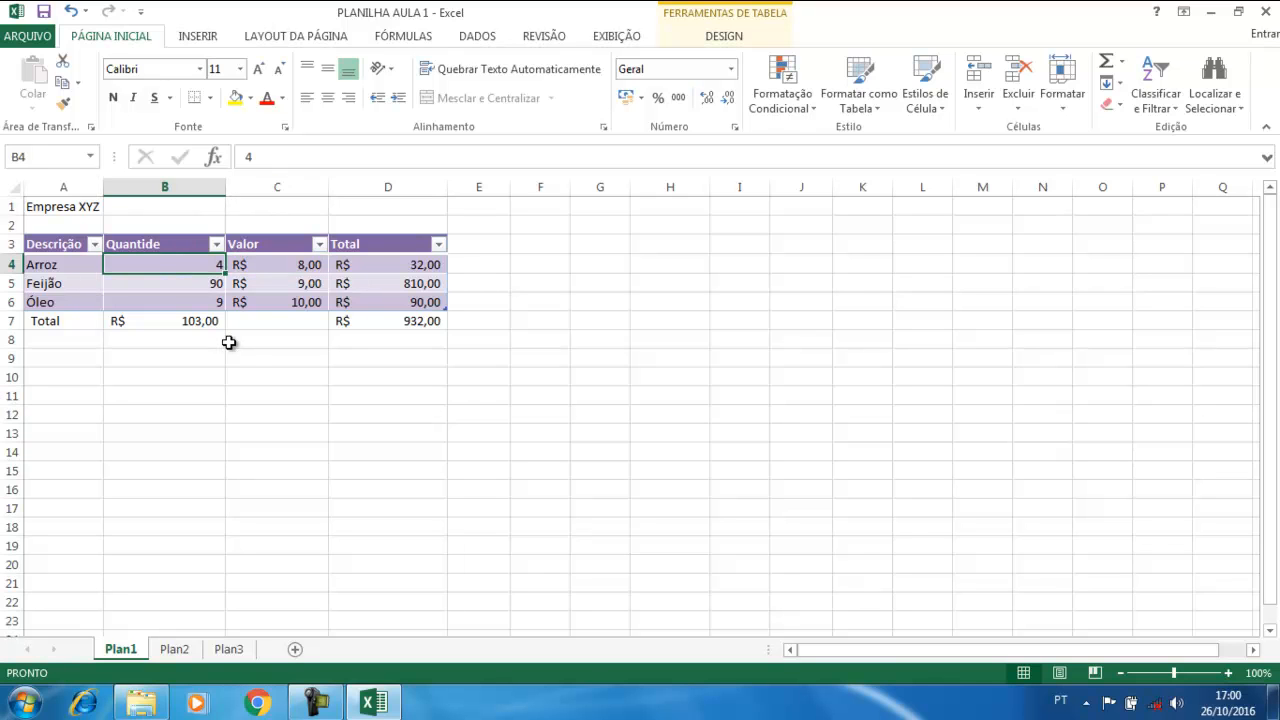
# Enter 's' in B4 to show the #VALOR! error, then restore the quantity to 4
pyautogui.write('s')
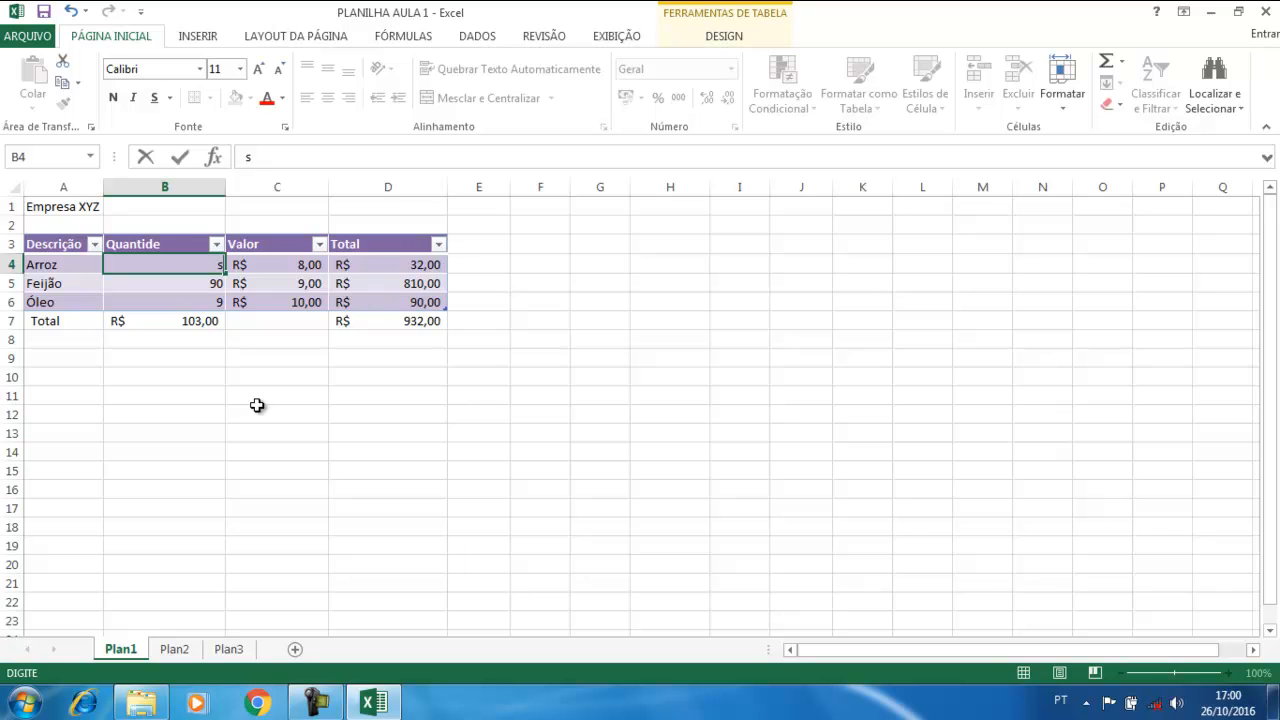
pyautogui.press('Return')
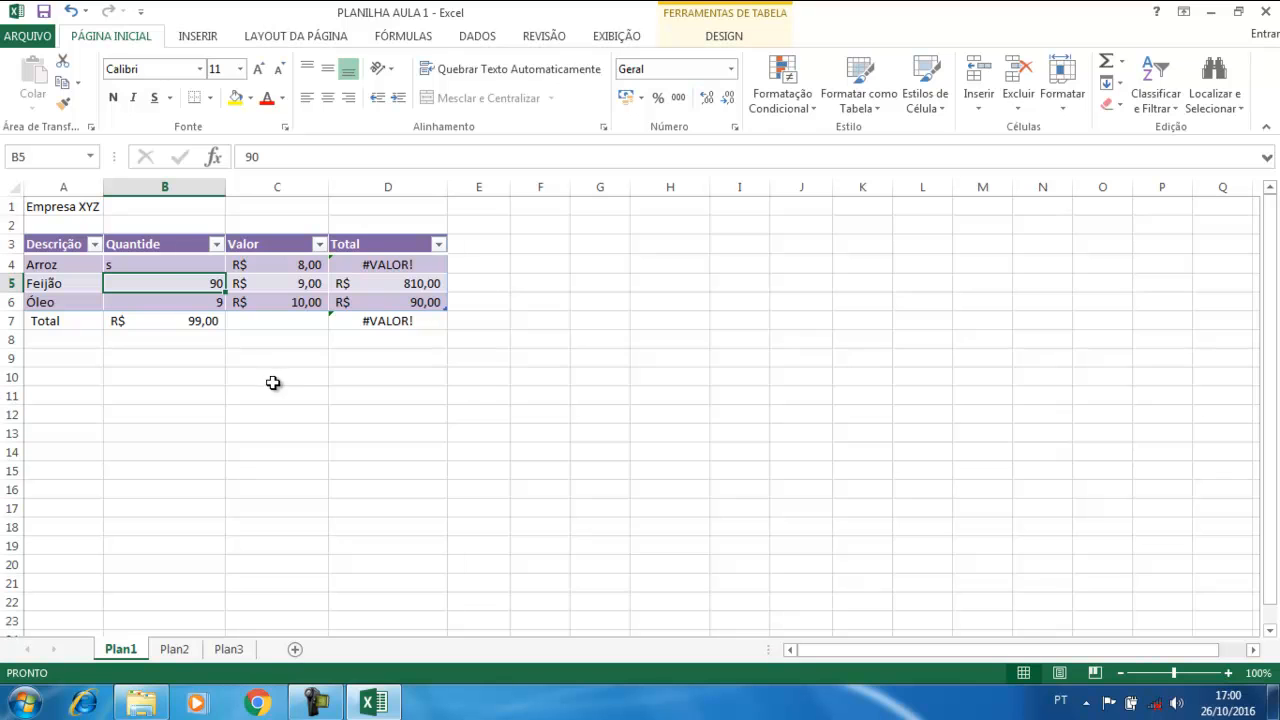
pyautogui.click(162, 263)
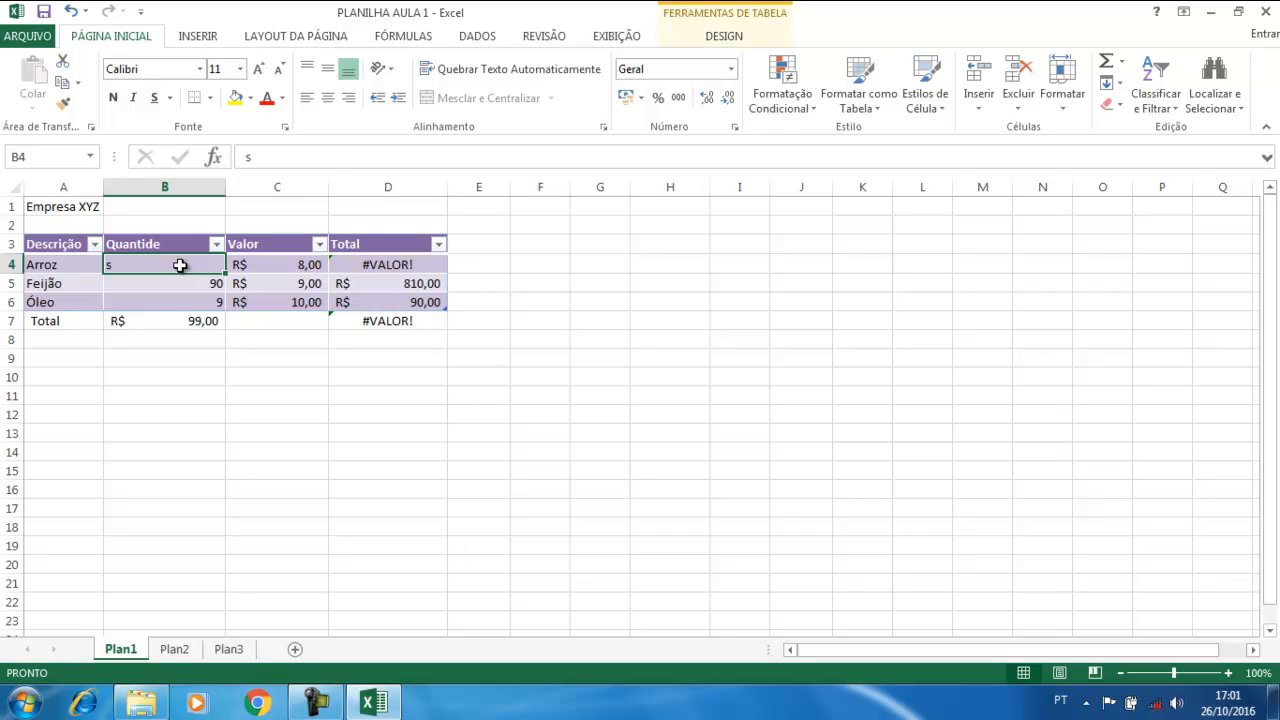
pyautogui.write('4')
pyautogui.press('Return')
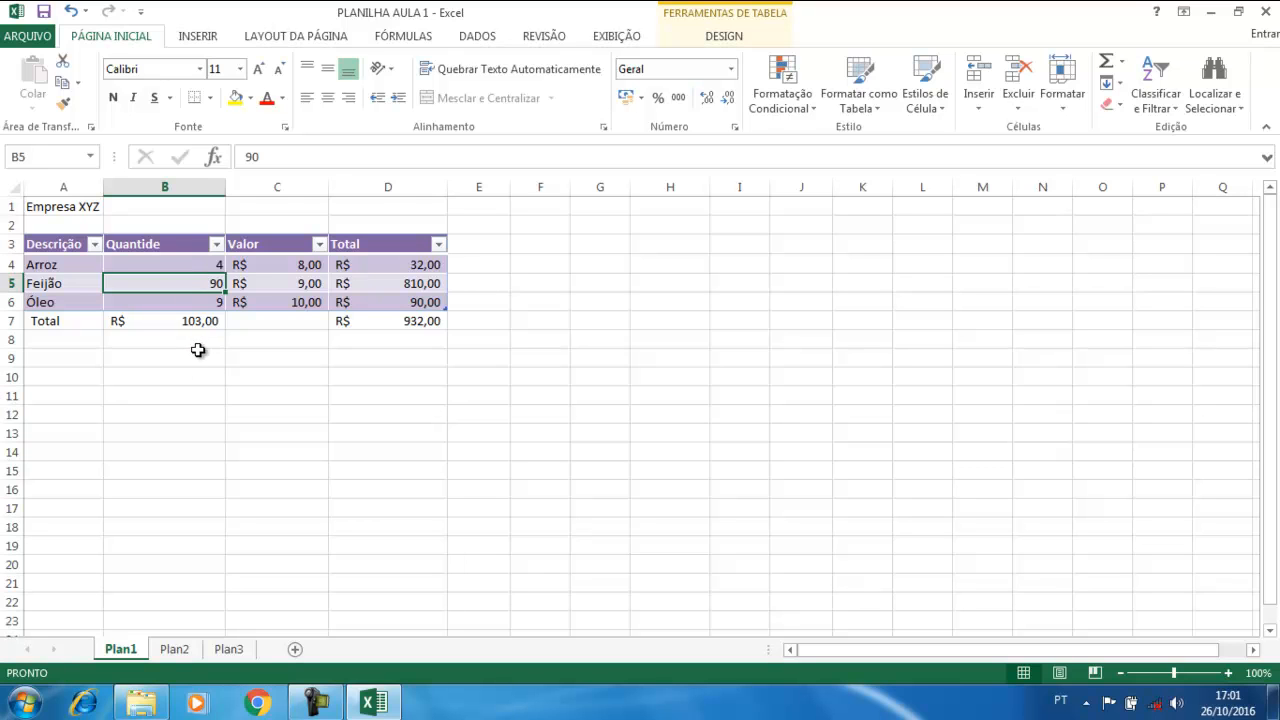
# Select the quantities and prices B4:C6 and switch to the DADOS ribbon
pyautogui.click(194, 266)
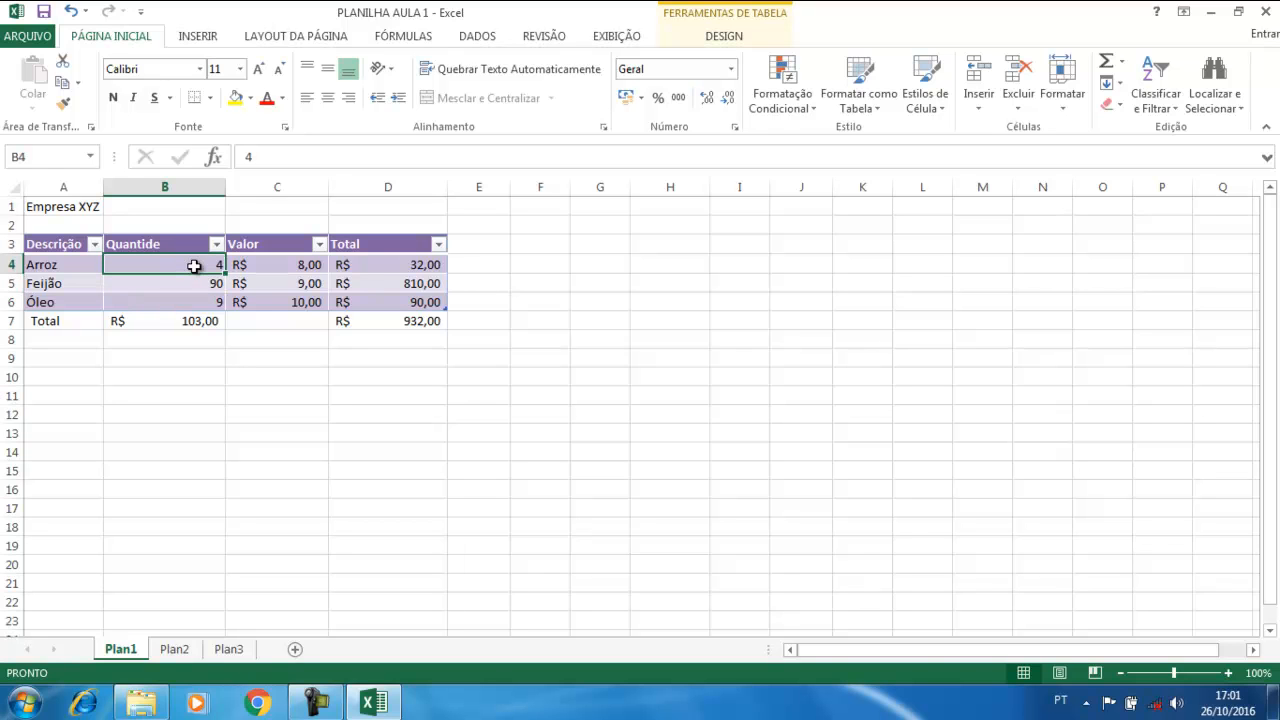
pyautogui.moveTo(194, 266); pyautogui.dragTo(258, 312)
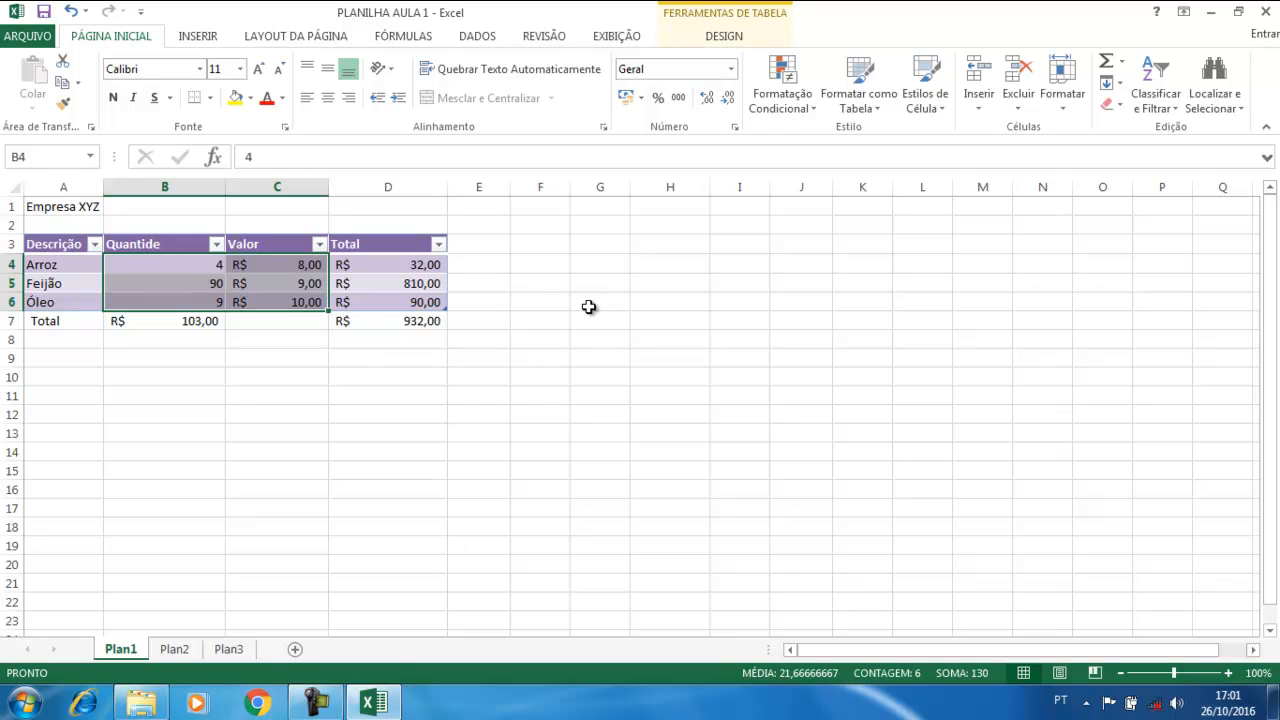
pyautogui.click(477, 37)
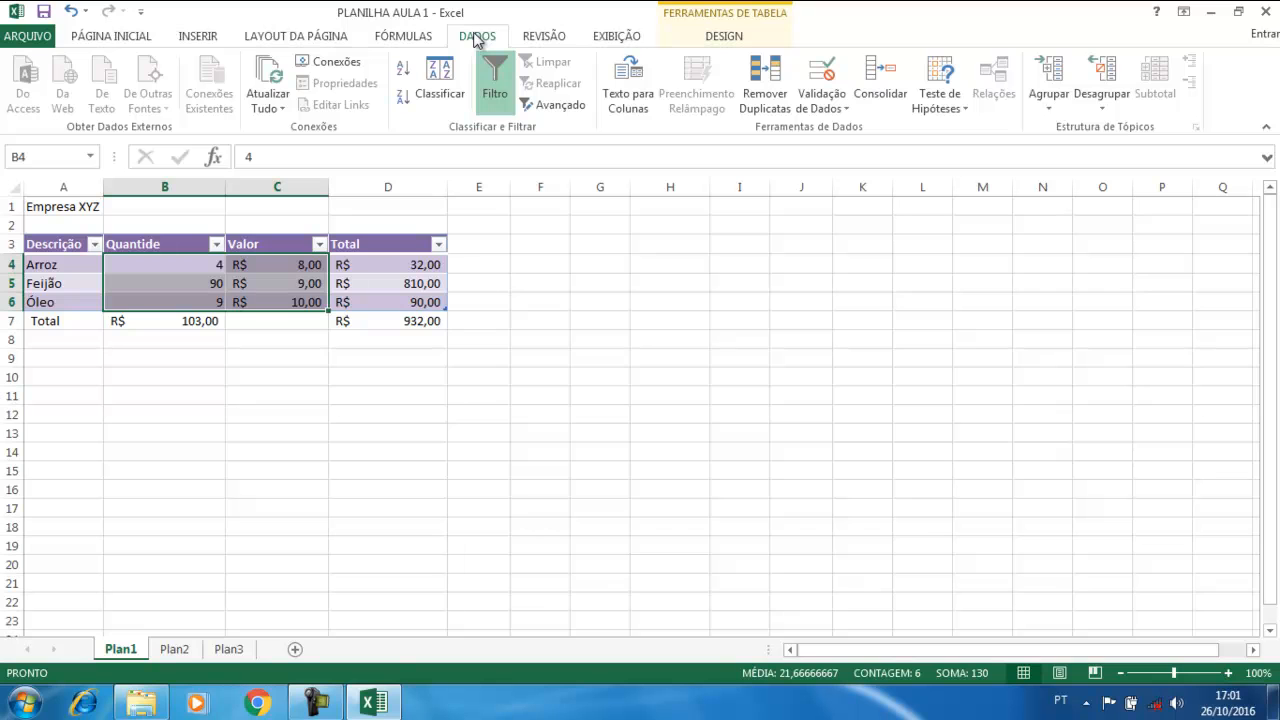
# Open the Validação de Dados dialog for B4:C6 and move it off the table
pyautogui.click(822, 70)
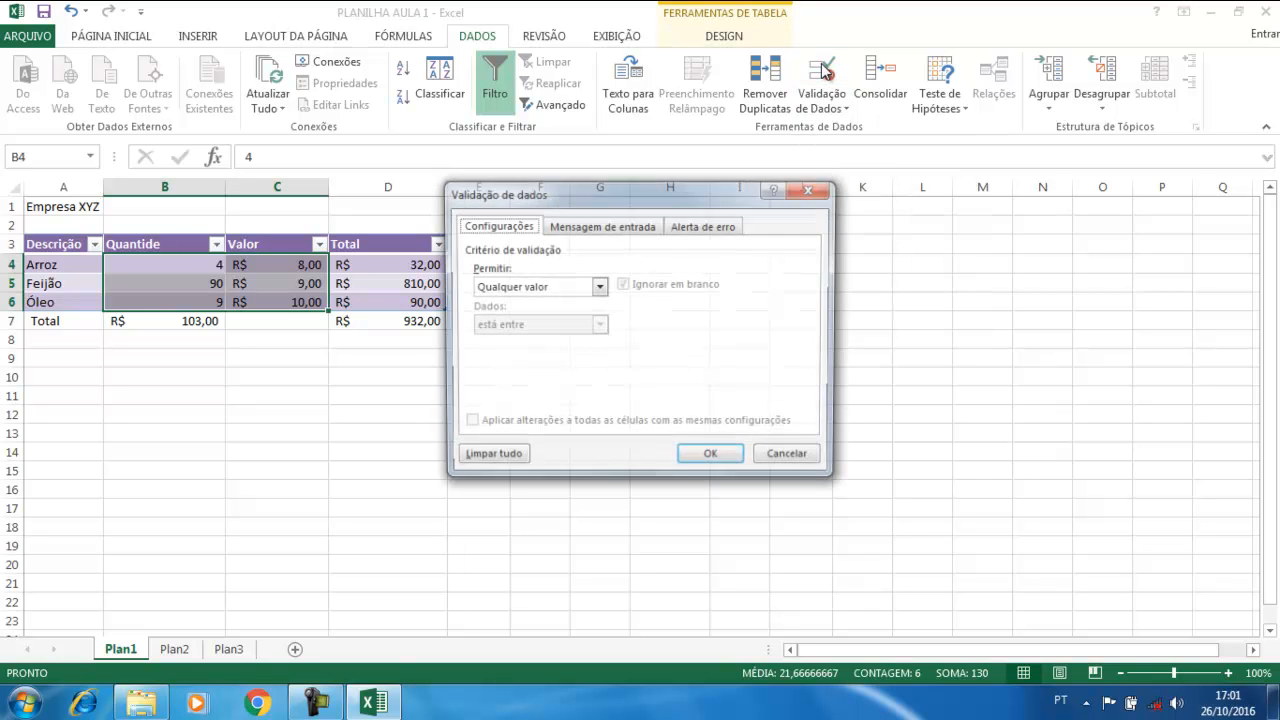
pyautogui.click(814, 192)
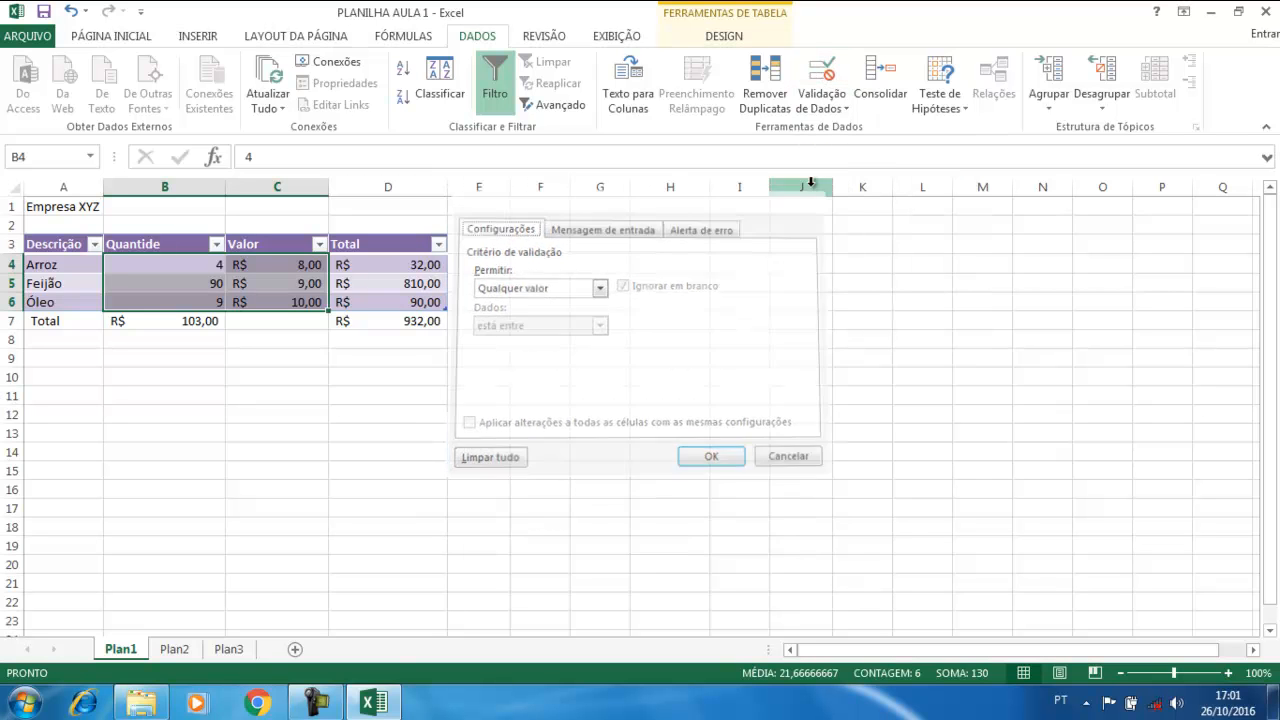
pyautogui.click(843, 109)
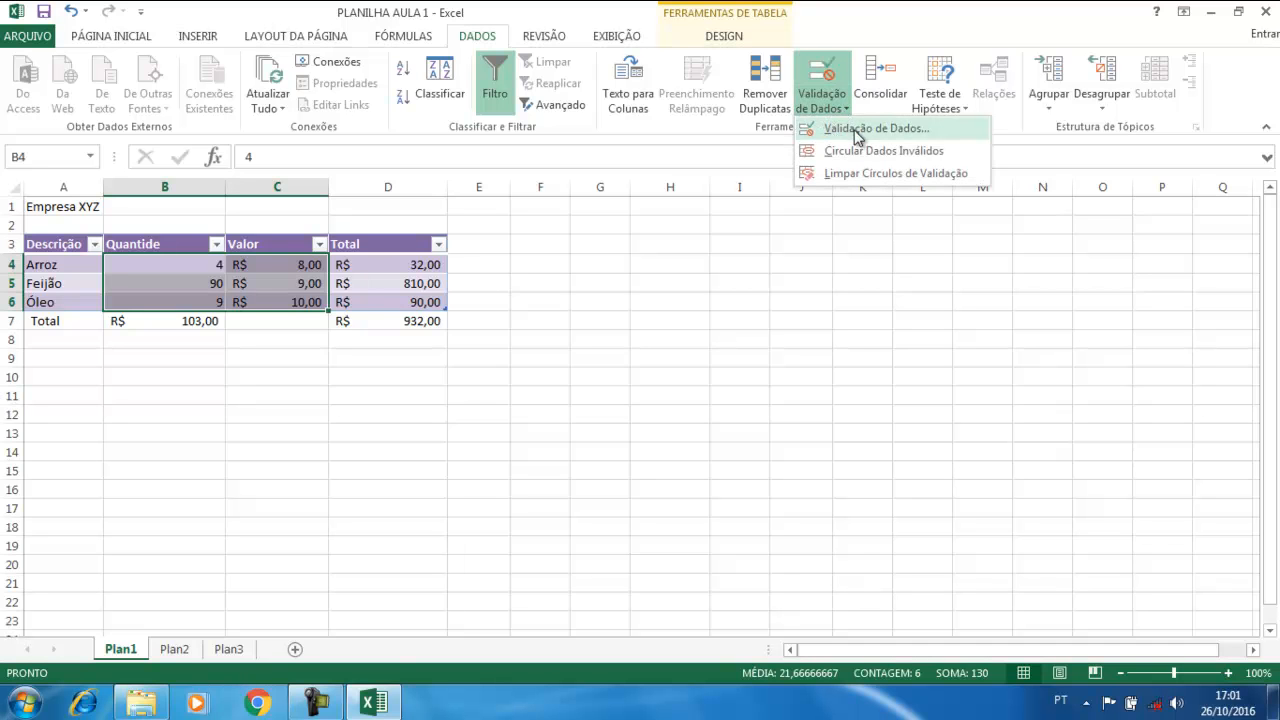
pyautogui.click(877, 129)
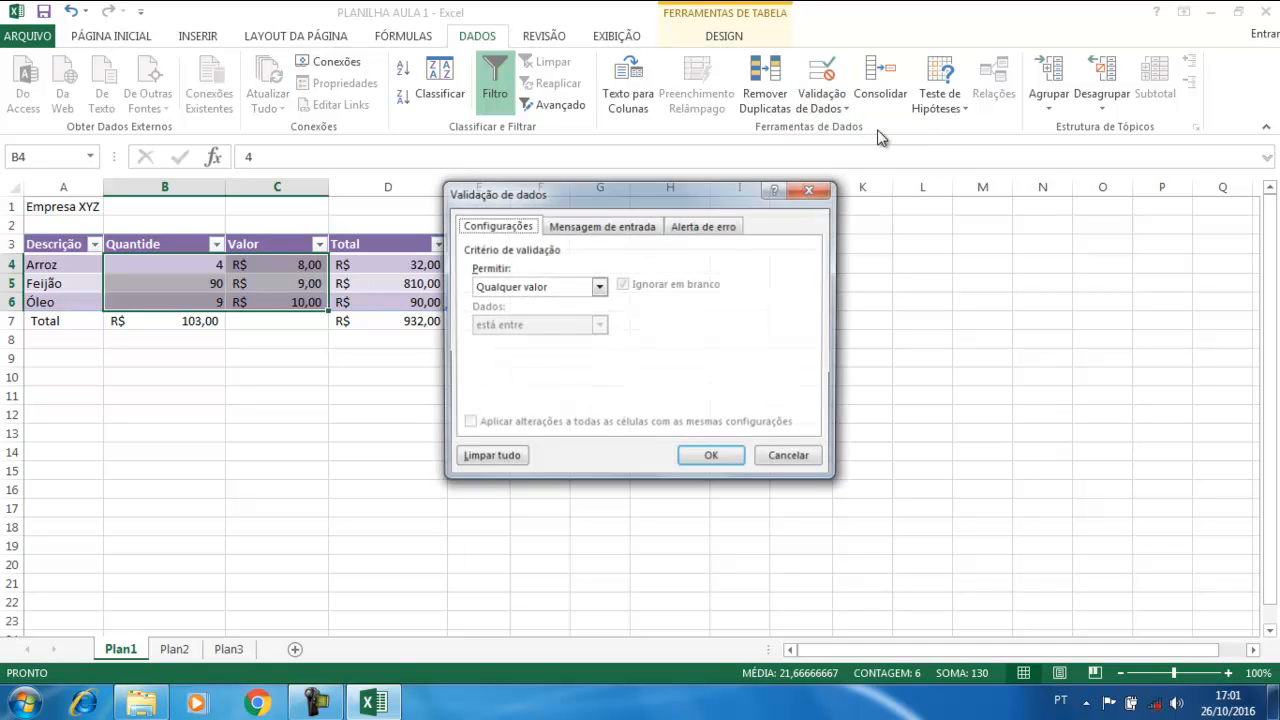
pyautogui.moveTo(613, 184); pyautogui.dragTo(764, 175)
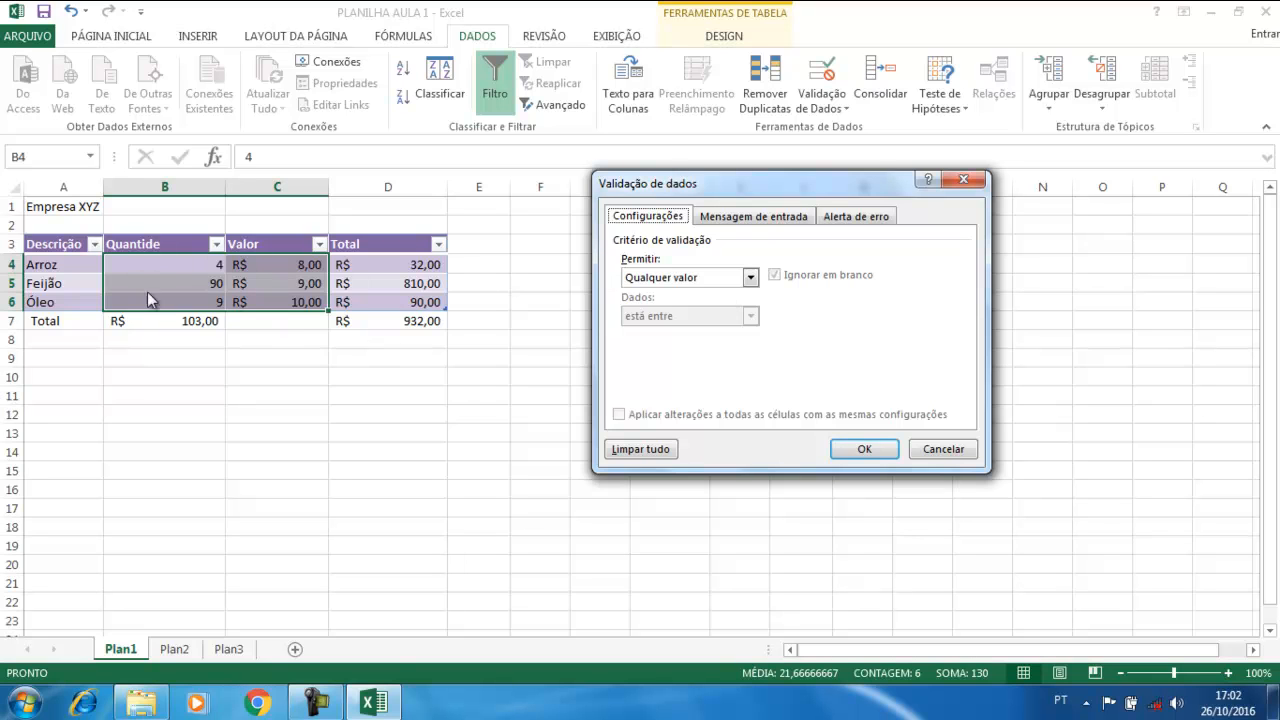
# Set Permitir to Decimal, after briefly trying Número inteiro
pyautogui.click(750, 278)
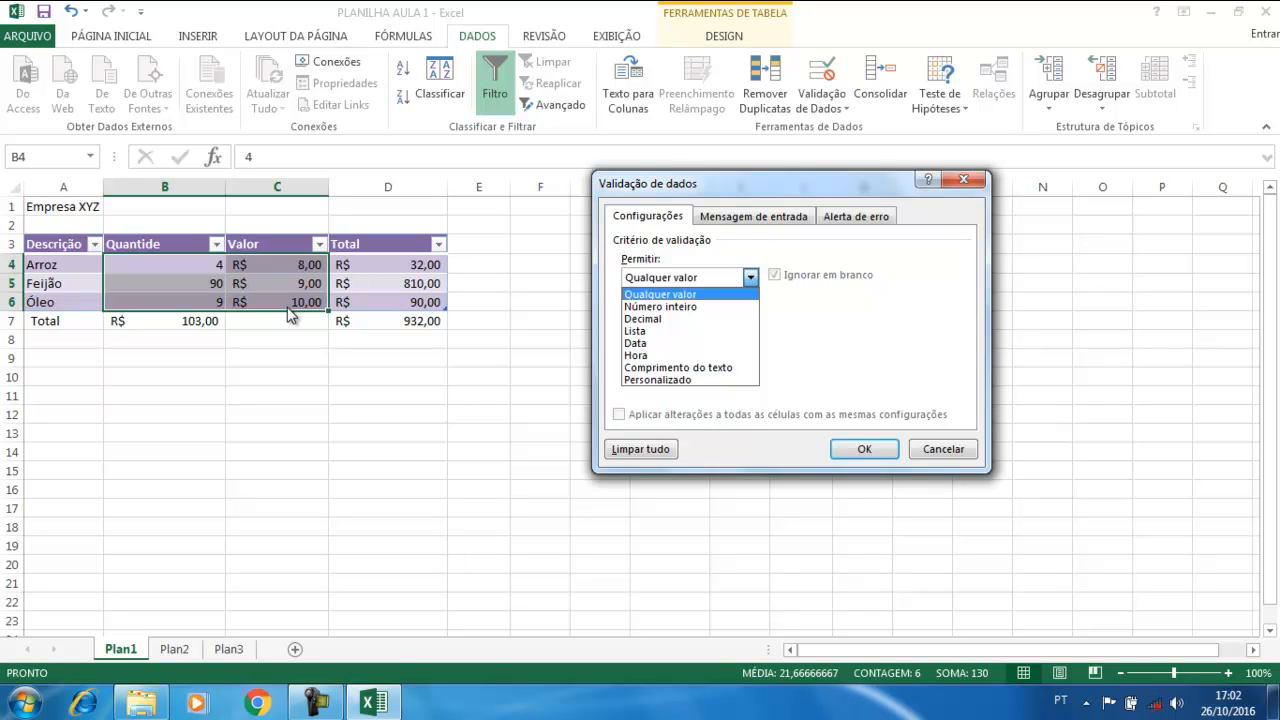
pyautogui.click(656, 319)
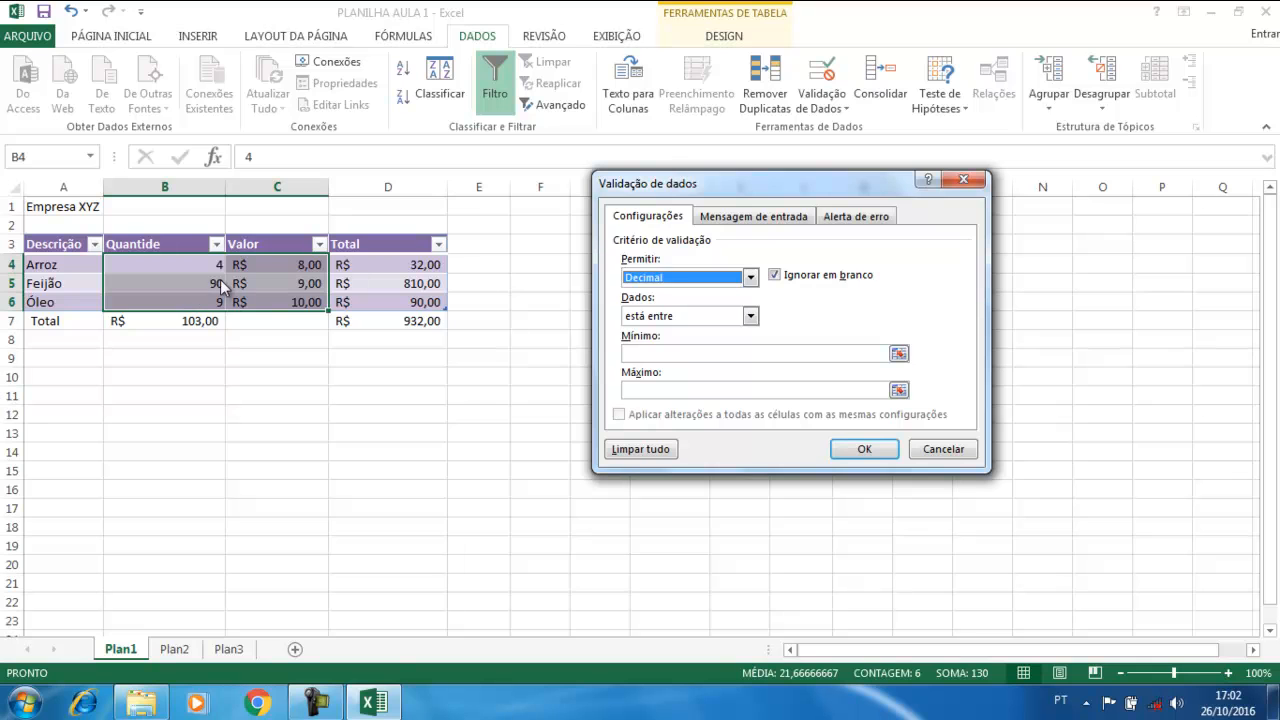
pyautogui.click(668, 280)
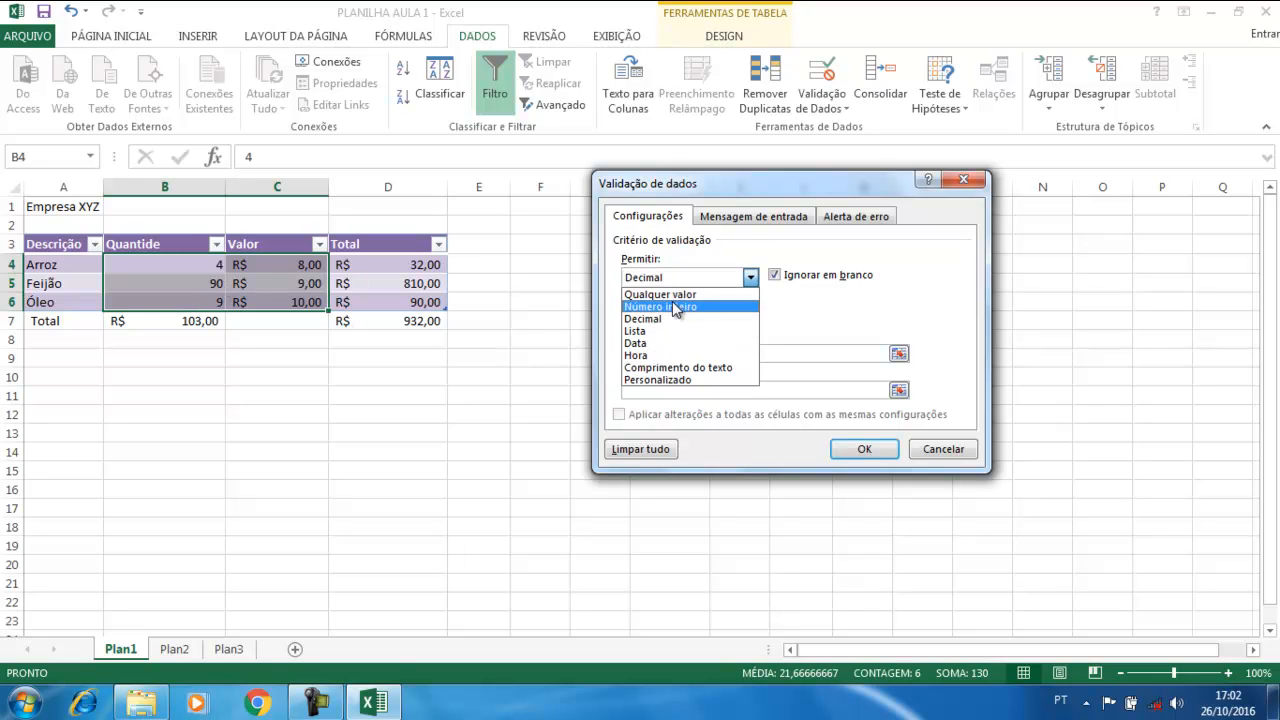
pyautogui.click(652, 306)
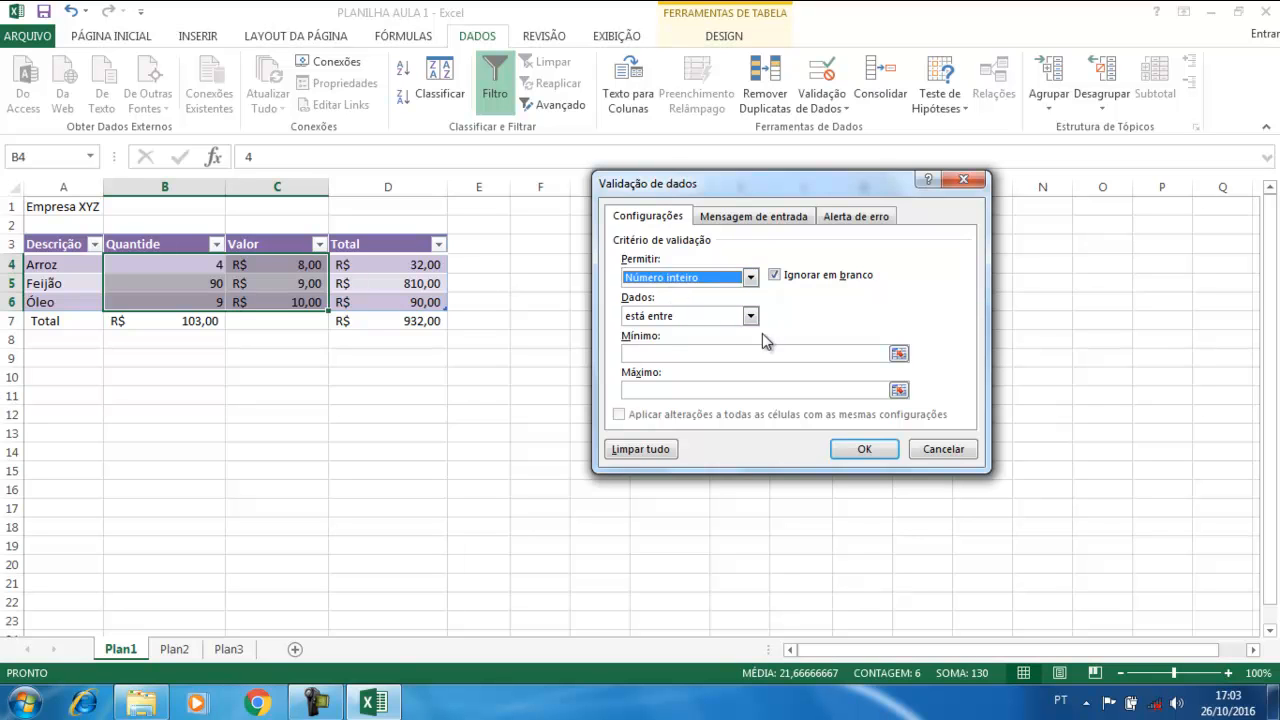
pyautogui.click(641, 283)
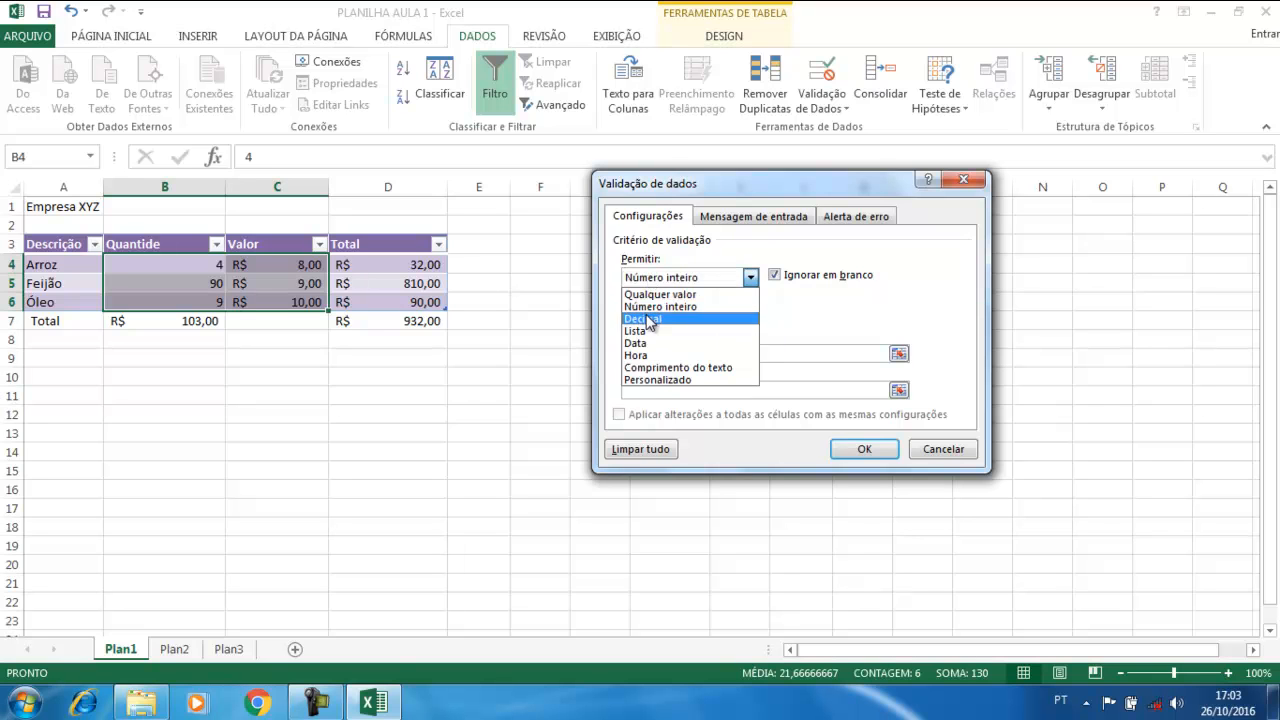
pyautogui.click(675, 318)
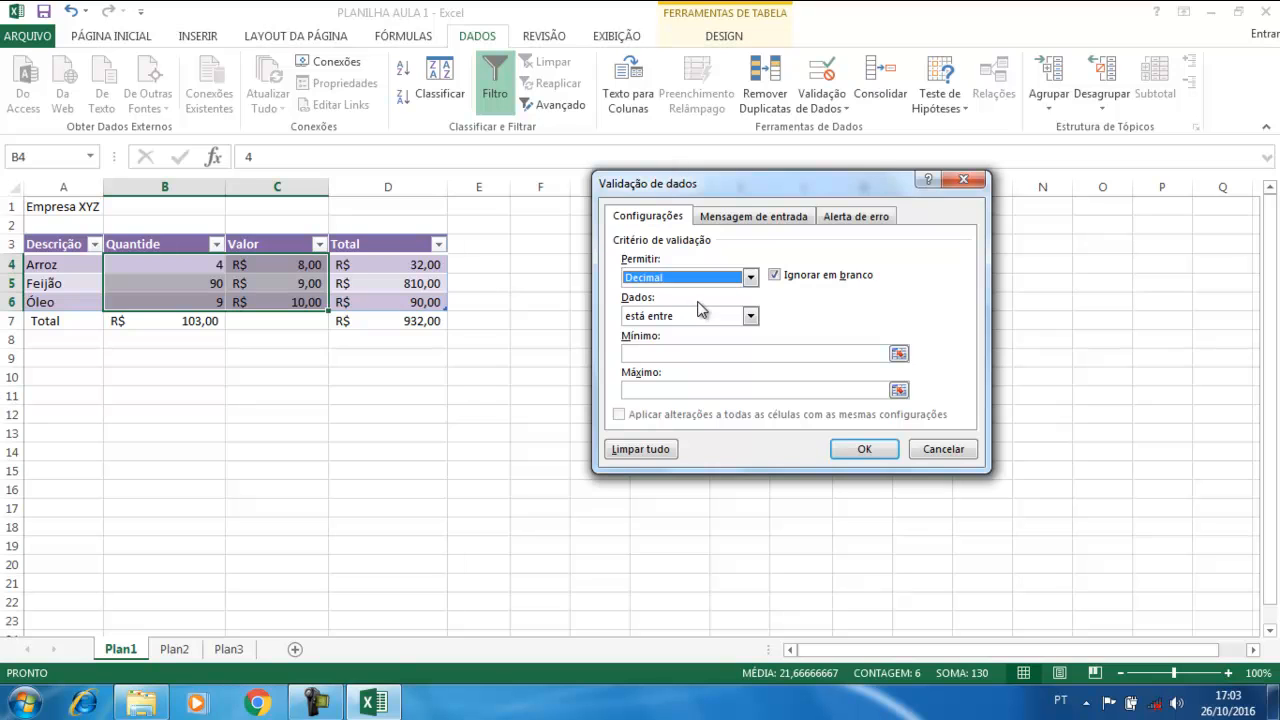
# Require values 'é maior ou igual a' a Mínimo of 0
pyautogui.click(642, 320)
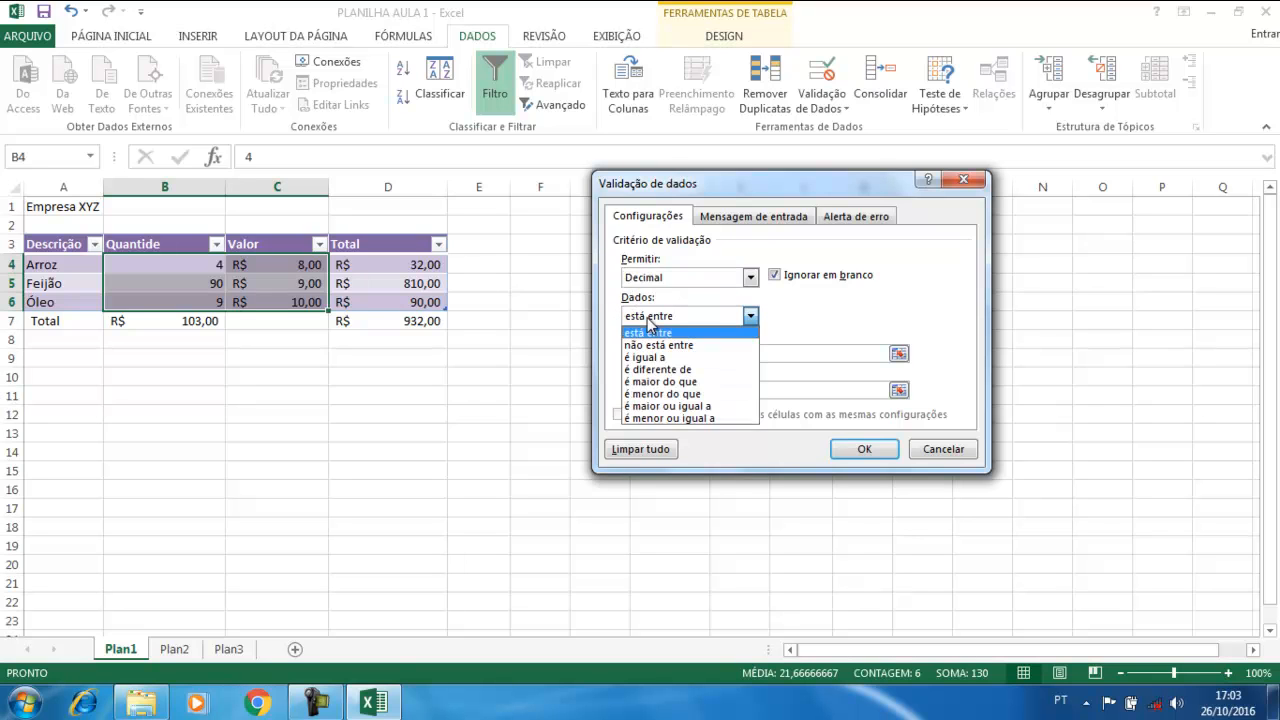
pyautogui.click(658, 406)
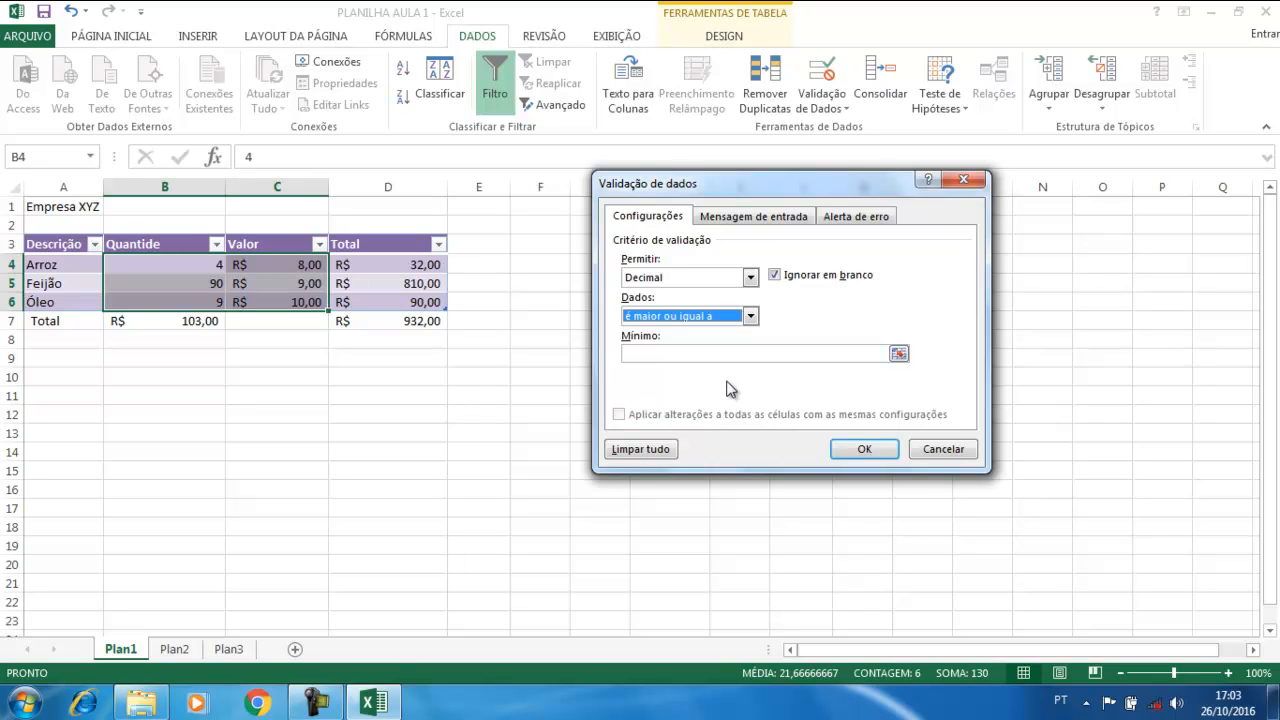
pyautogui.click(666, 352)
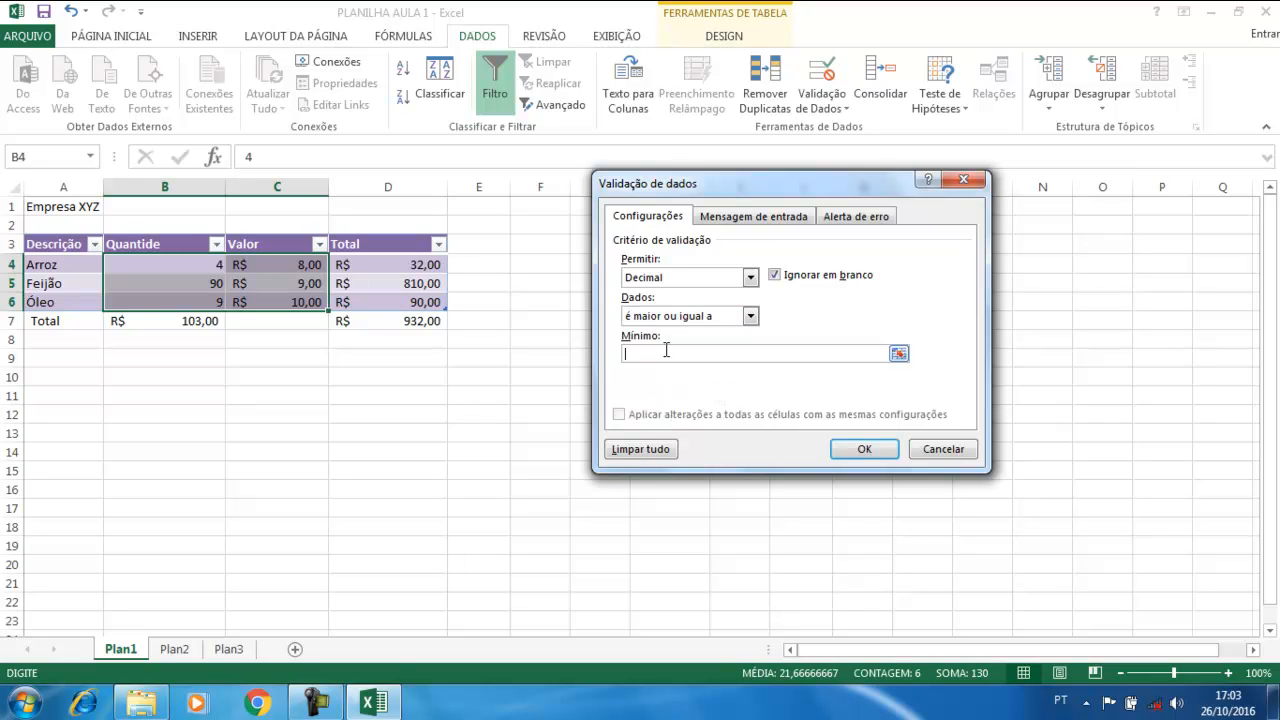
pyautogui.write('0')
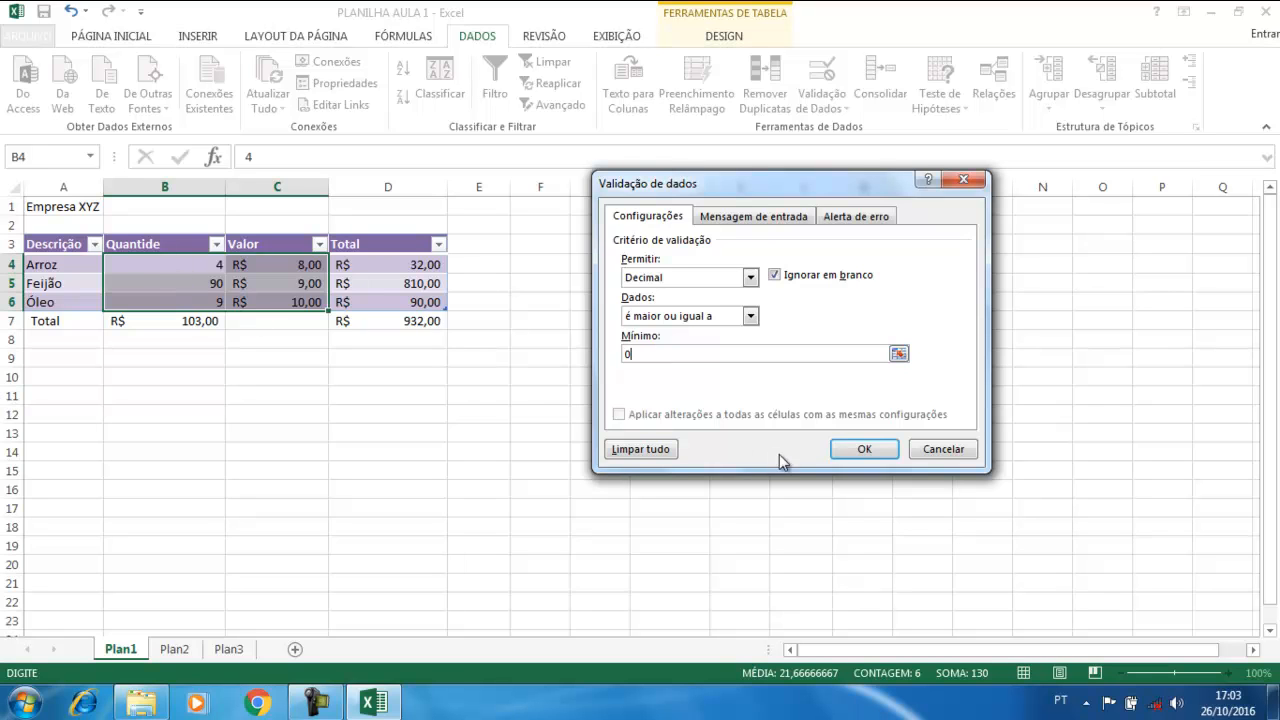
pyautogui.click(856, 216)
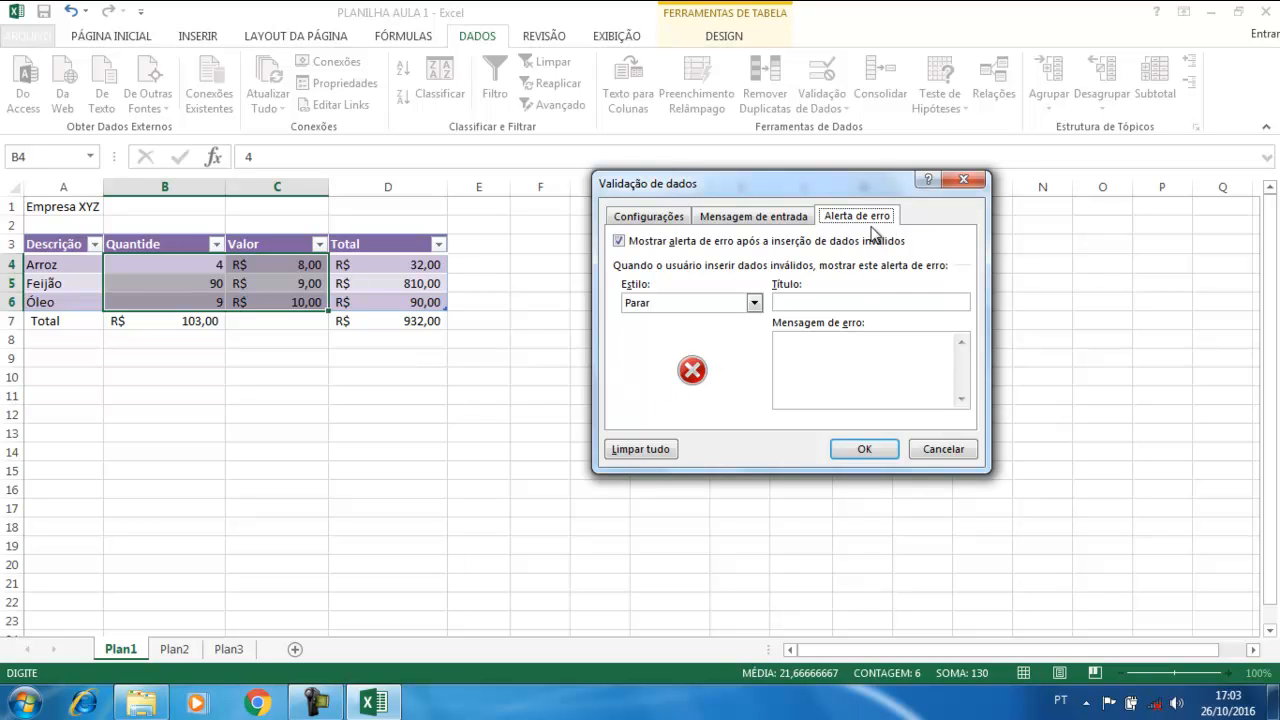
# Enter 'ATENÇÃO!' as the error alert title
pyautogui.click(830, 302)
pyautogui.write('a')
pyautogui.press('BackSpace')
pyautogui.write('an')
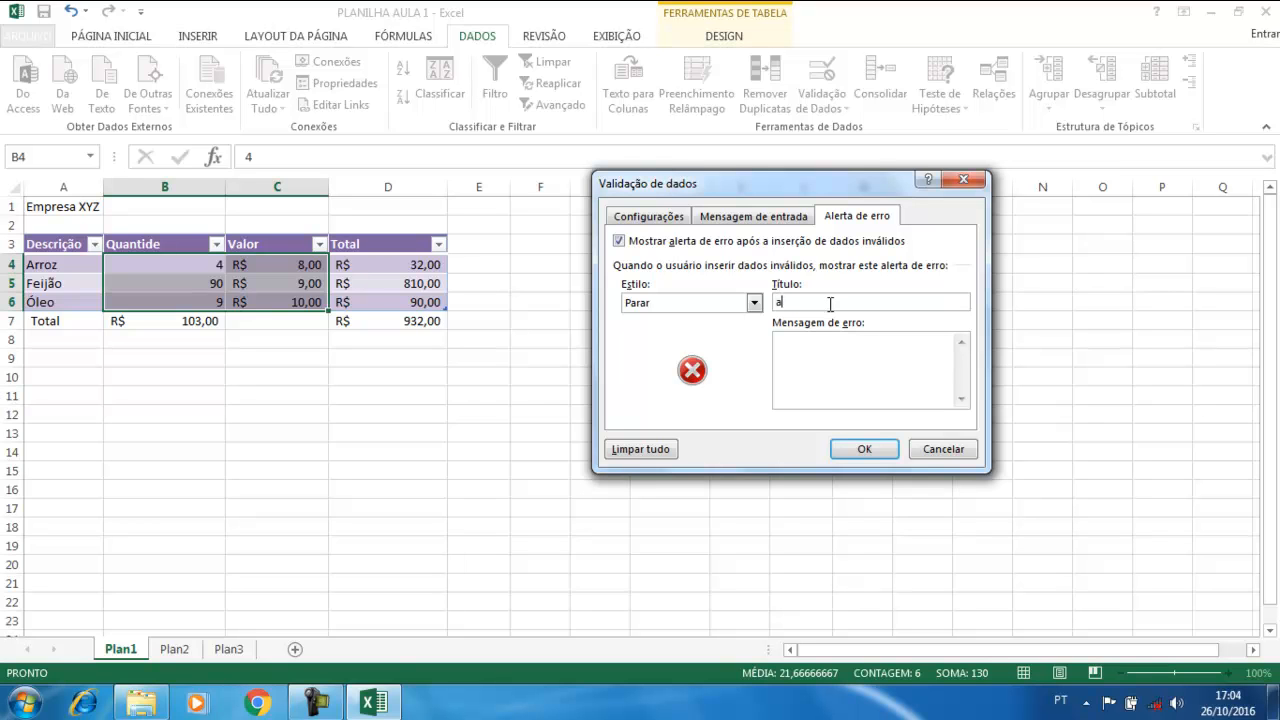
pyautogui.press('BackSpace')
pyautogui.press('BackSpace')
pyautogui.write('AT')
pyautogui.press('BackSpace')
pyautogui.write('TENÇÃO!')
# Set the error message to 'Quantide ou Valor invalido' and apply the rule
pyautogui.click(824, 354)
pyautogui.write('o')
pyautogui.press('BackSpace')
pyautogui.write('Quantide ou Valor invalido')
pyautogui.click(862, 449)
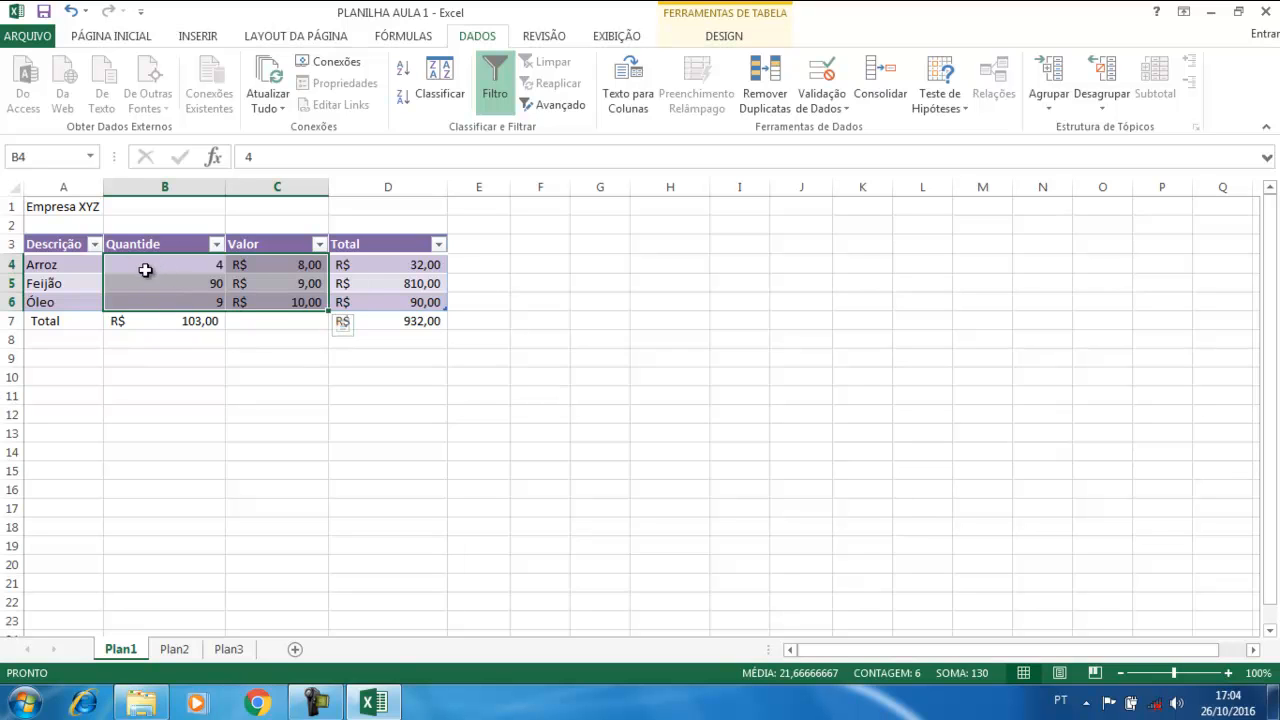
pyautogui.click(281, 386)
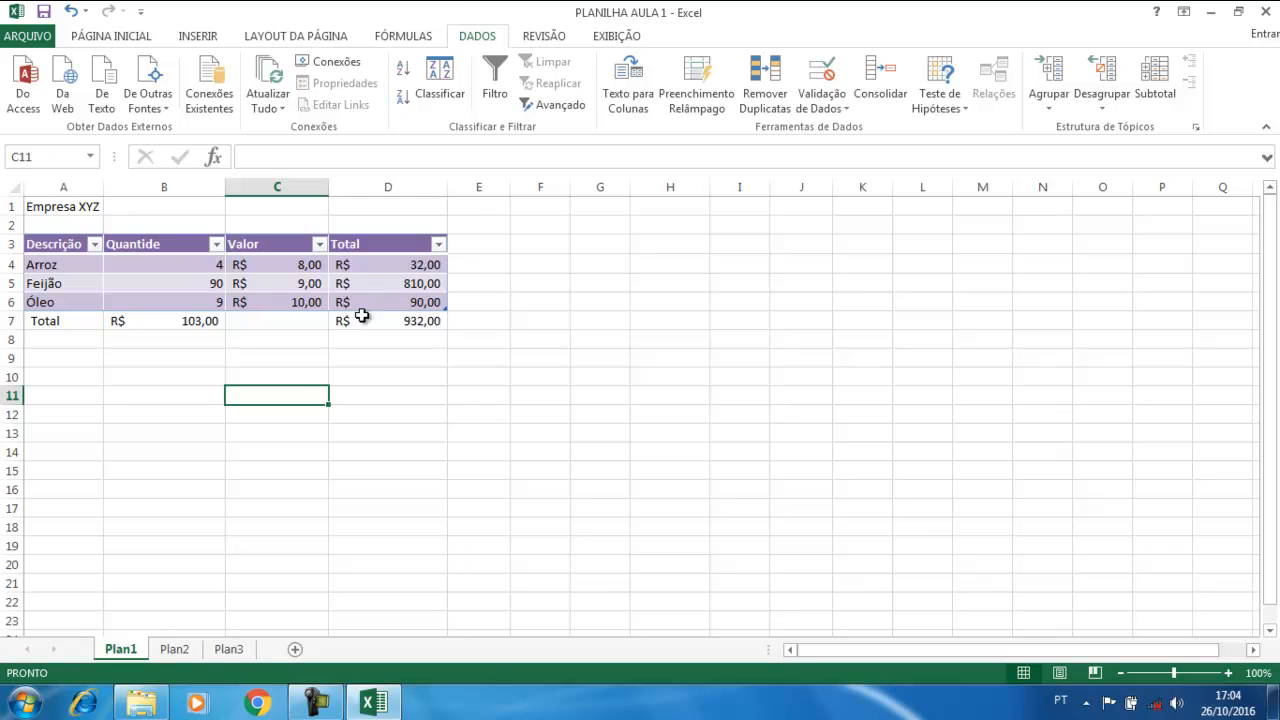
pyautogui.click(397, 301)
pyautogui.click(208, 266)
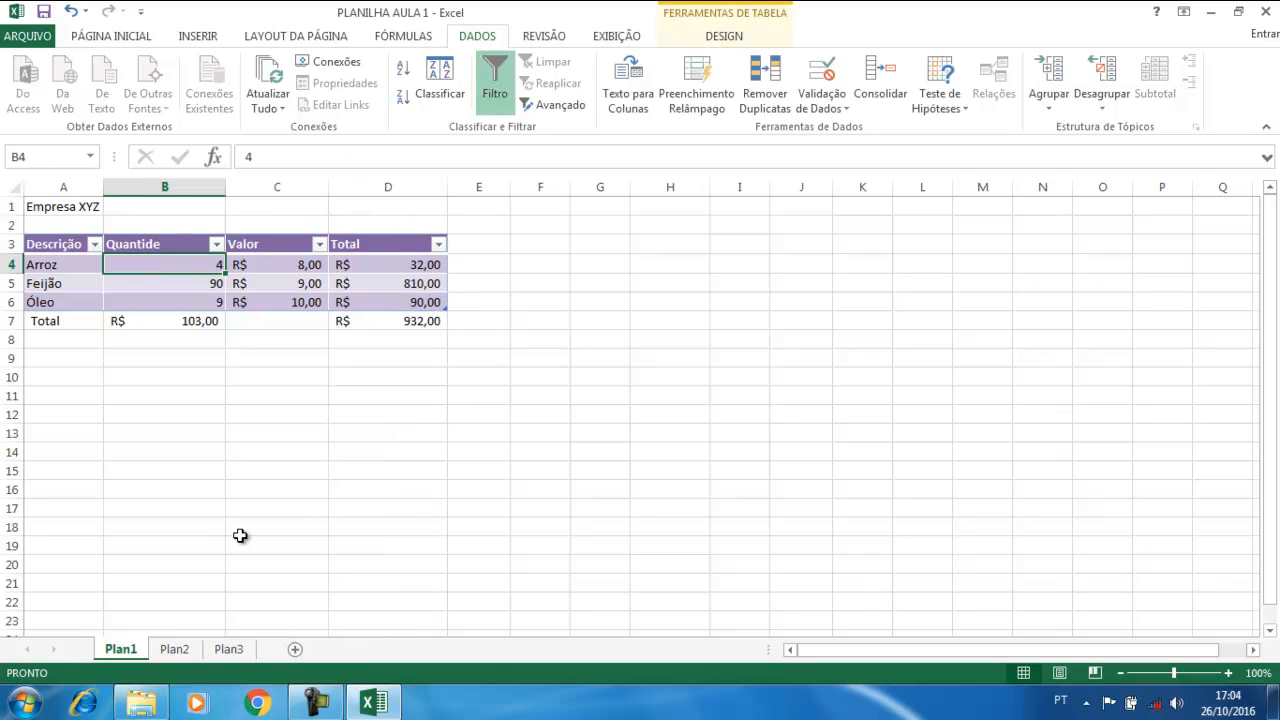
pyautogui.write('-2')
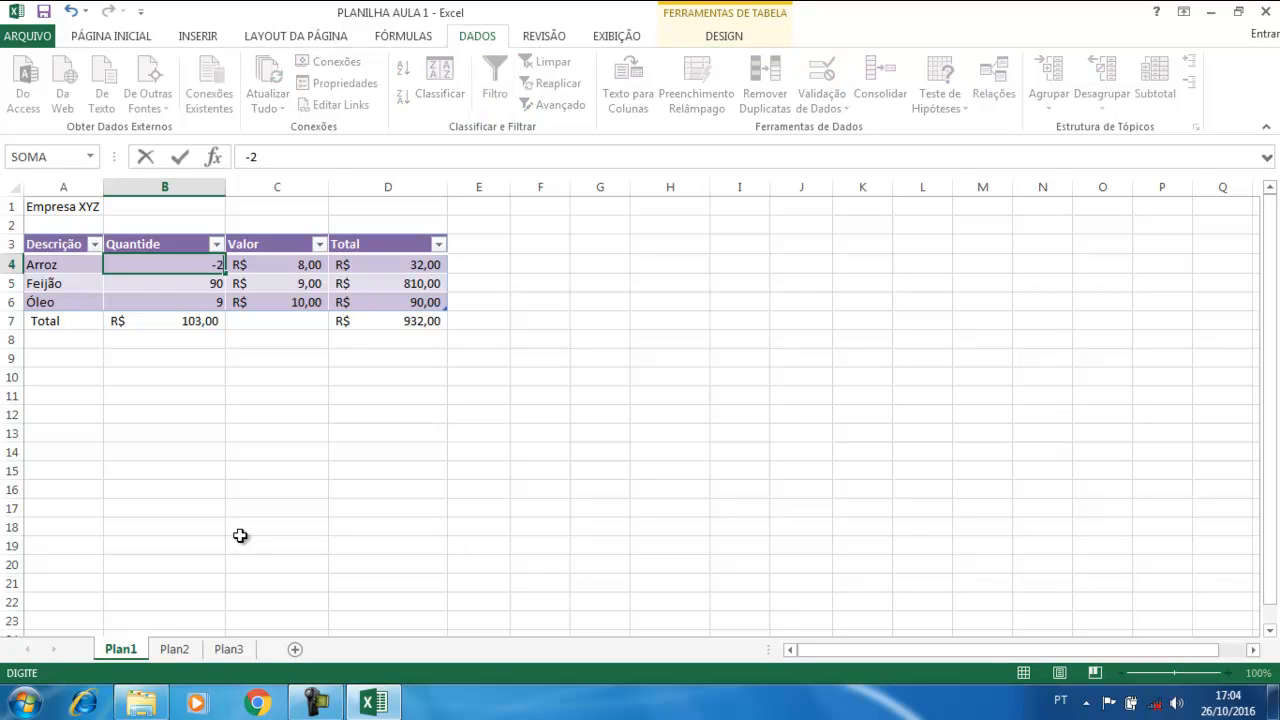
pyautogui.press('Return')
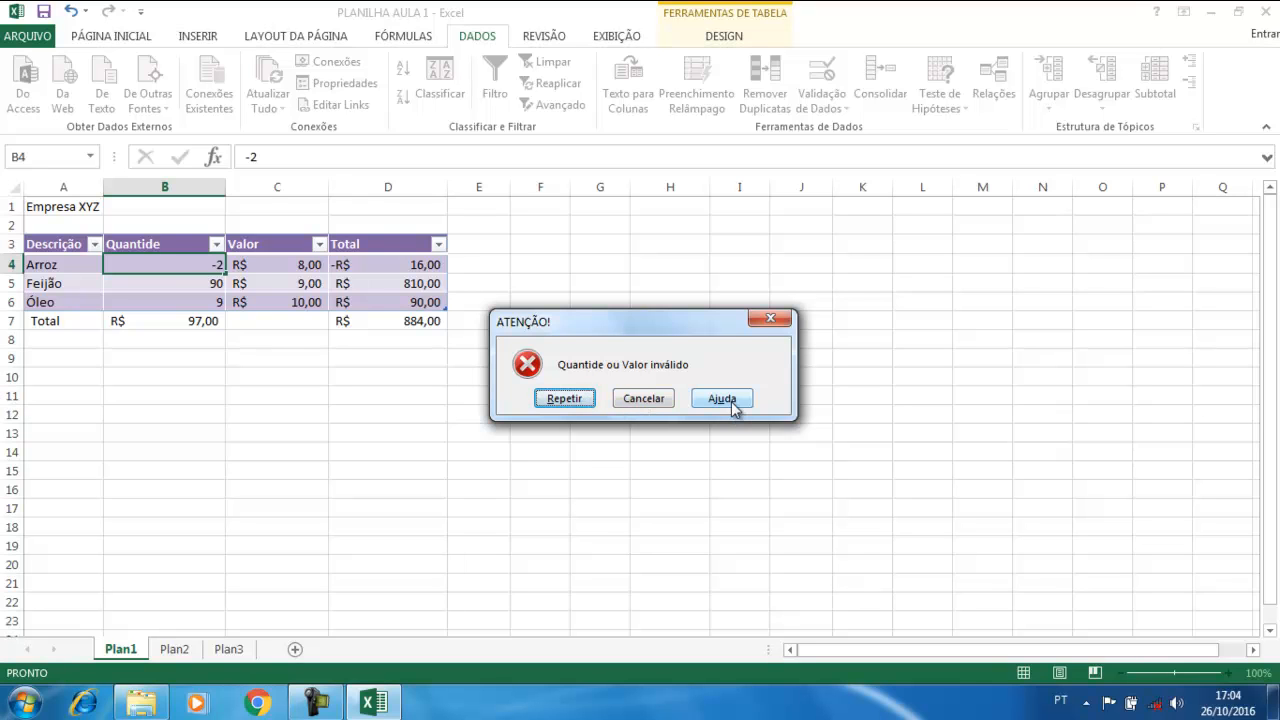
pyautogui.click(645, 400)
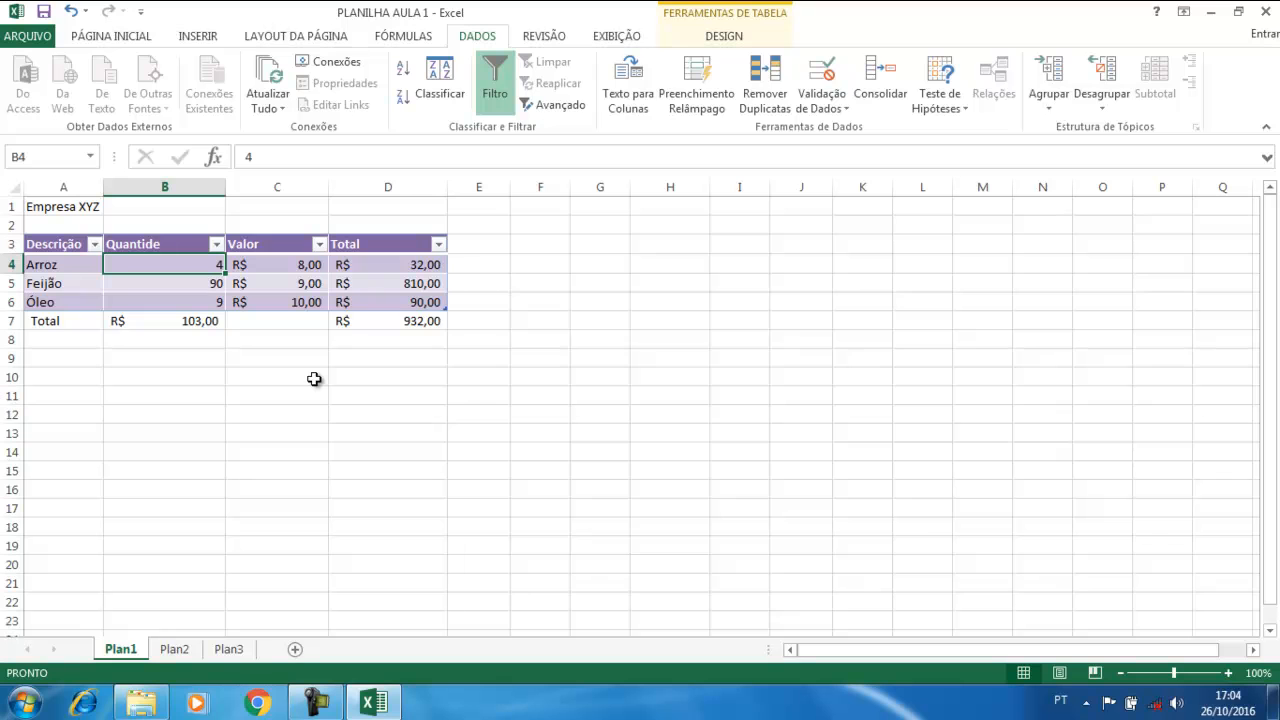
pyautogui.write('e')
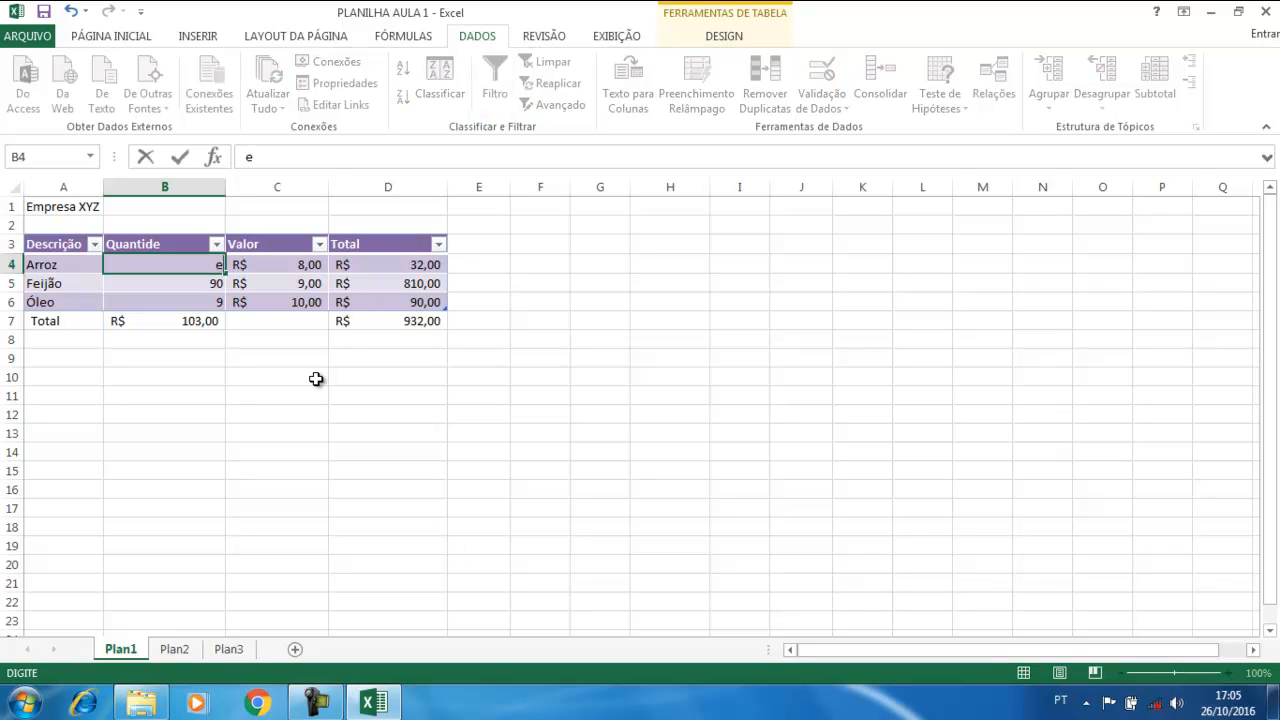
pyautogui.press('Return')
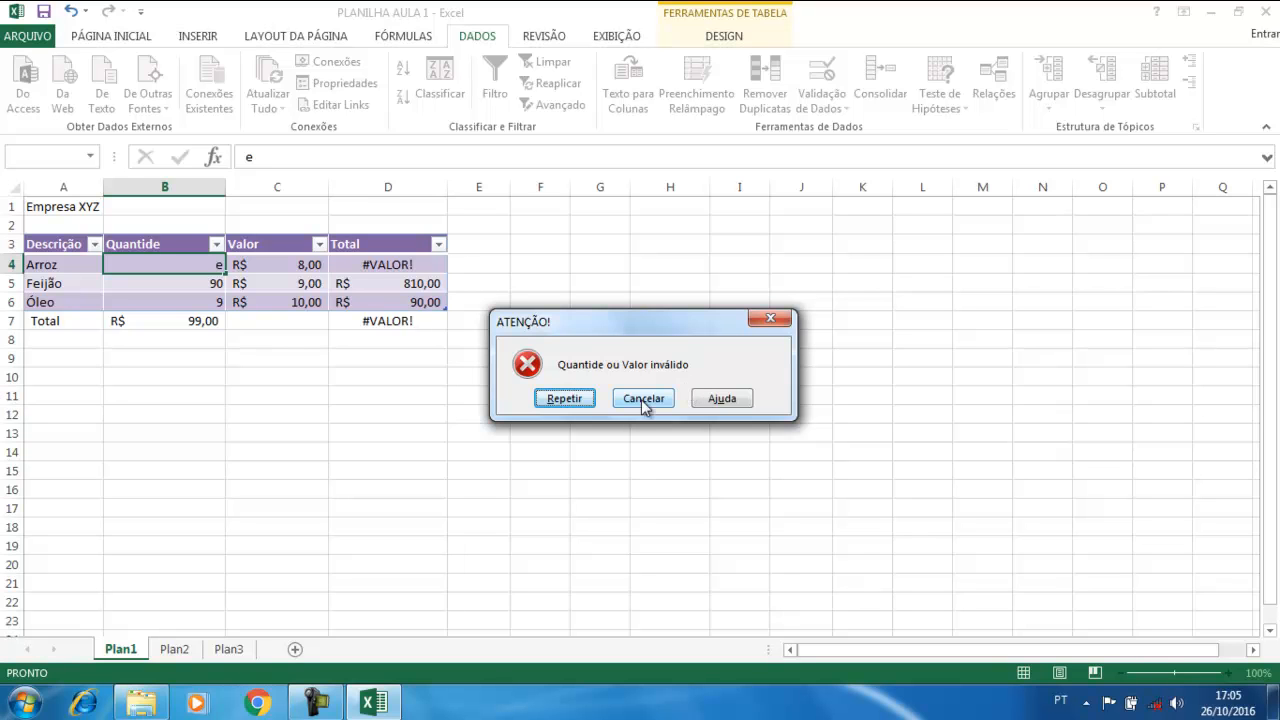
pyautogui.click(643, 399)
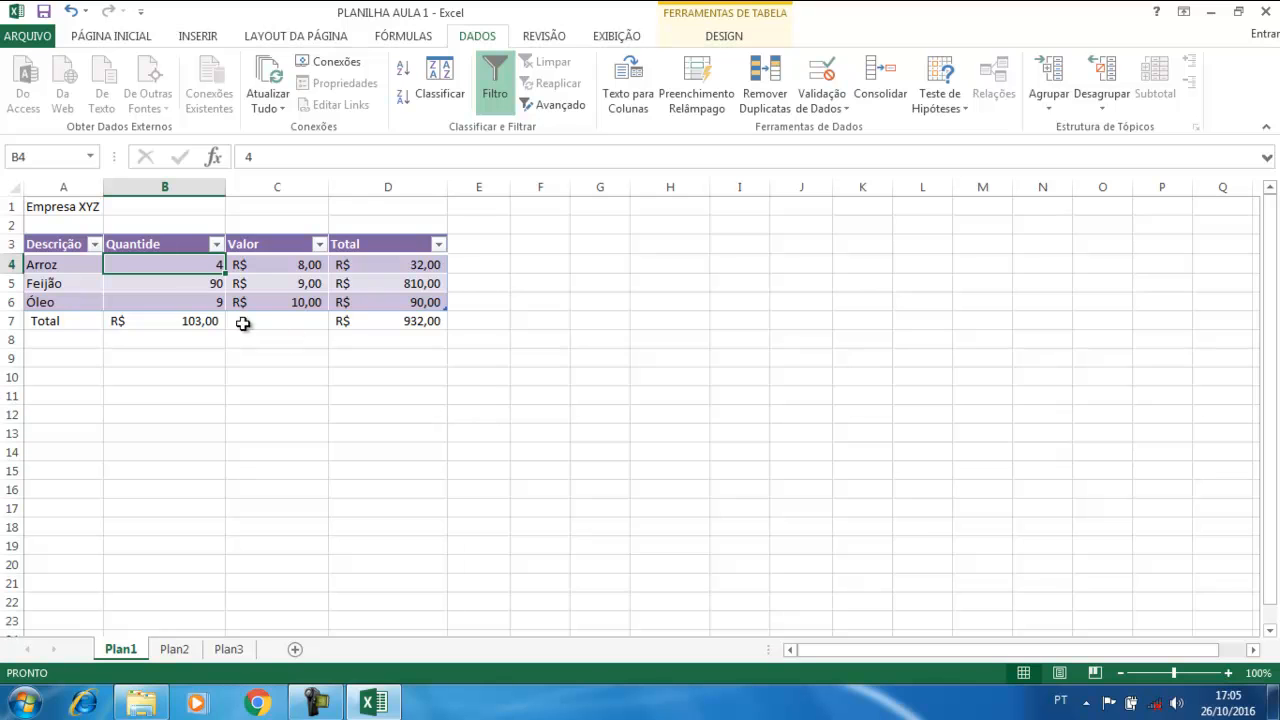
pyautogui.click(424, 302)
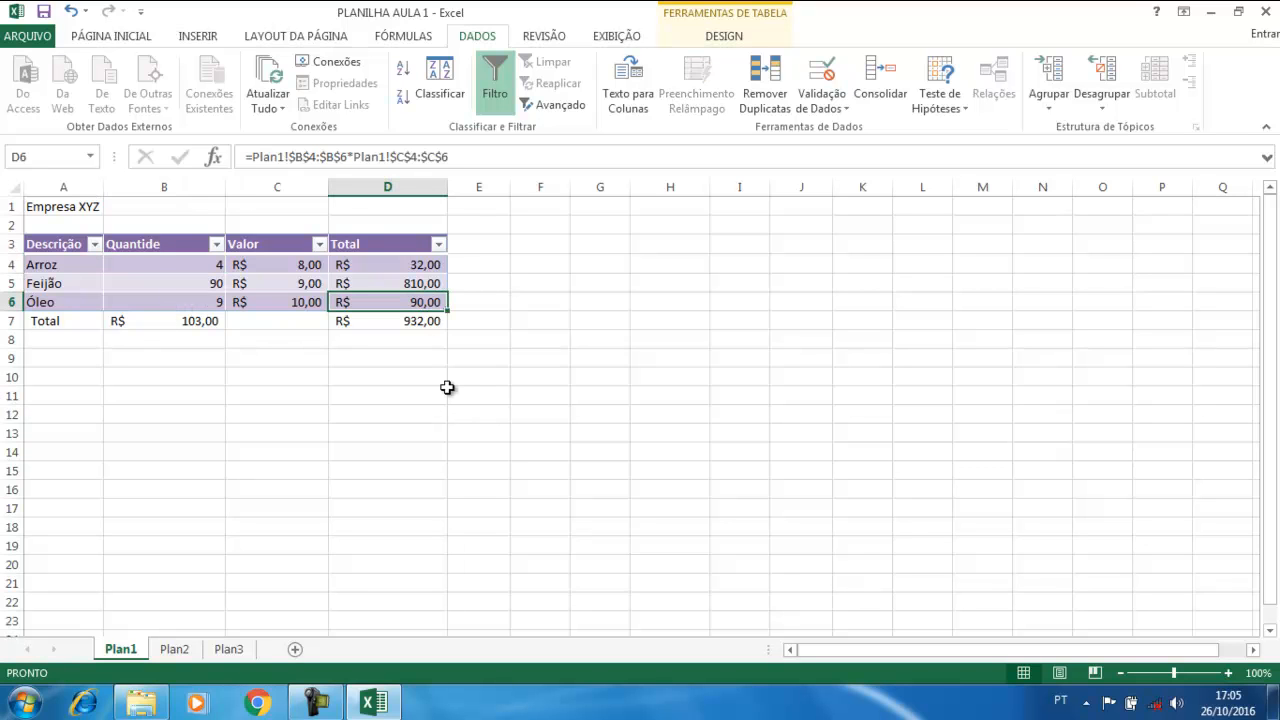
pyautogui.press('Tab')
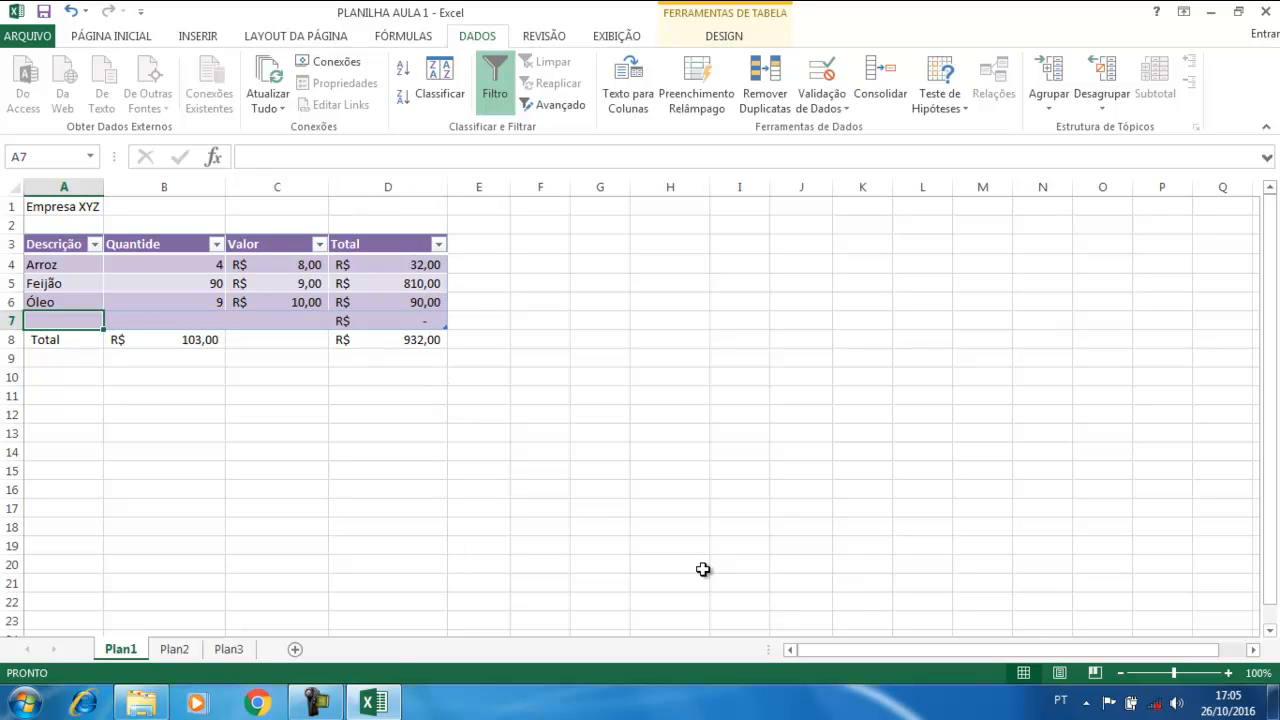
pyautogui.write('fsdf')
pyautogui.press('Tab')
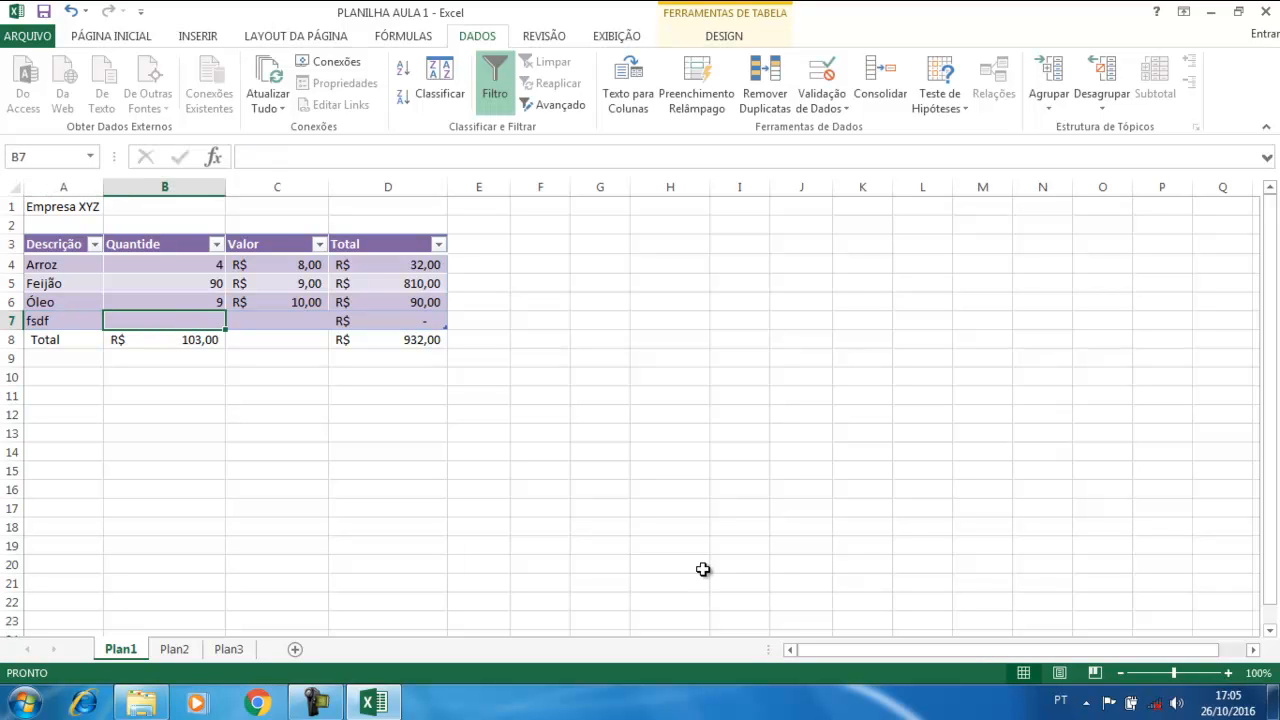
pyautogui.write('dhfjhf')
pyautogui.press('Tab')
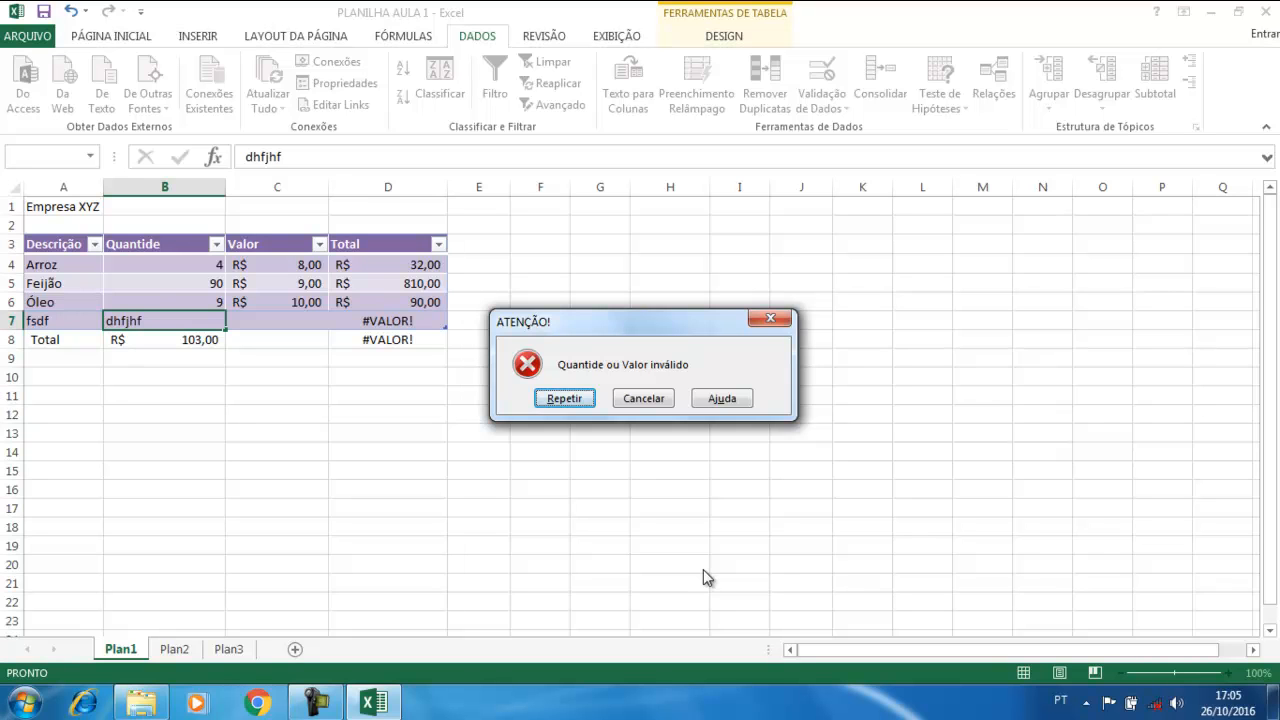
pyautogui.click(654, 399)
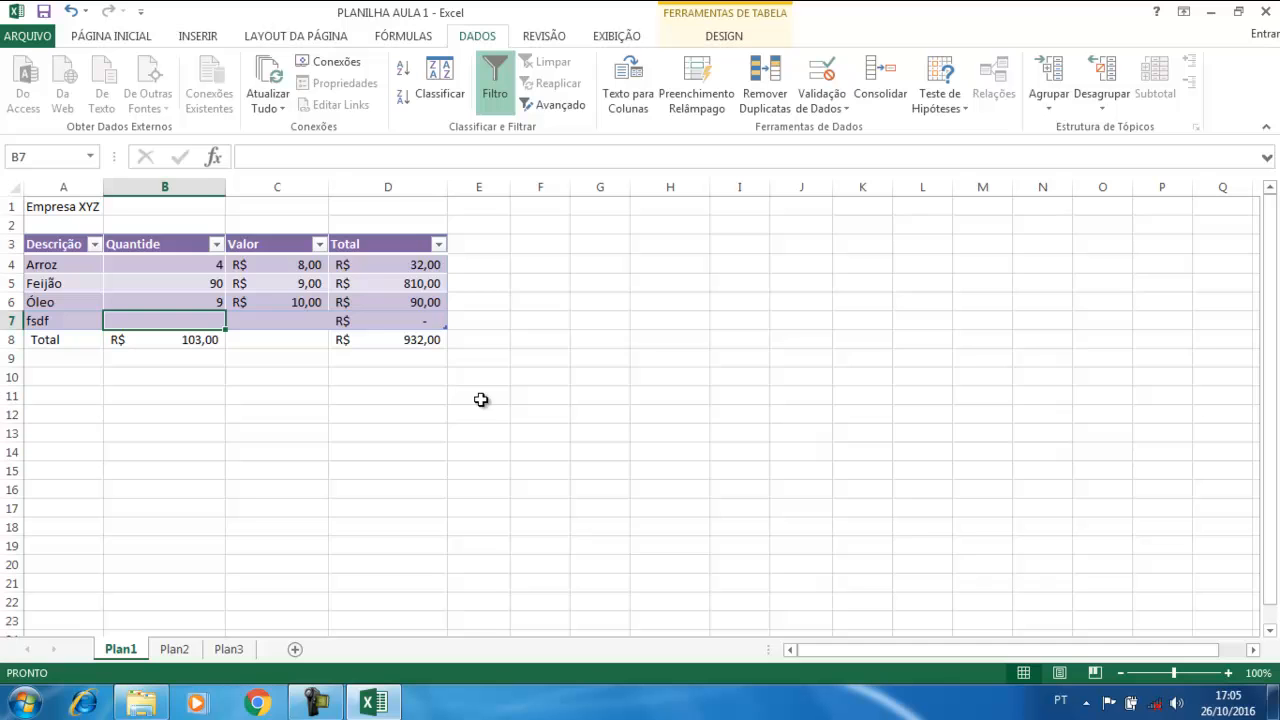
pyautogui.click(267, 314)
pyautogui.write('dj')
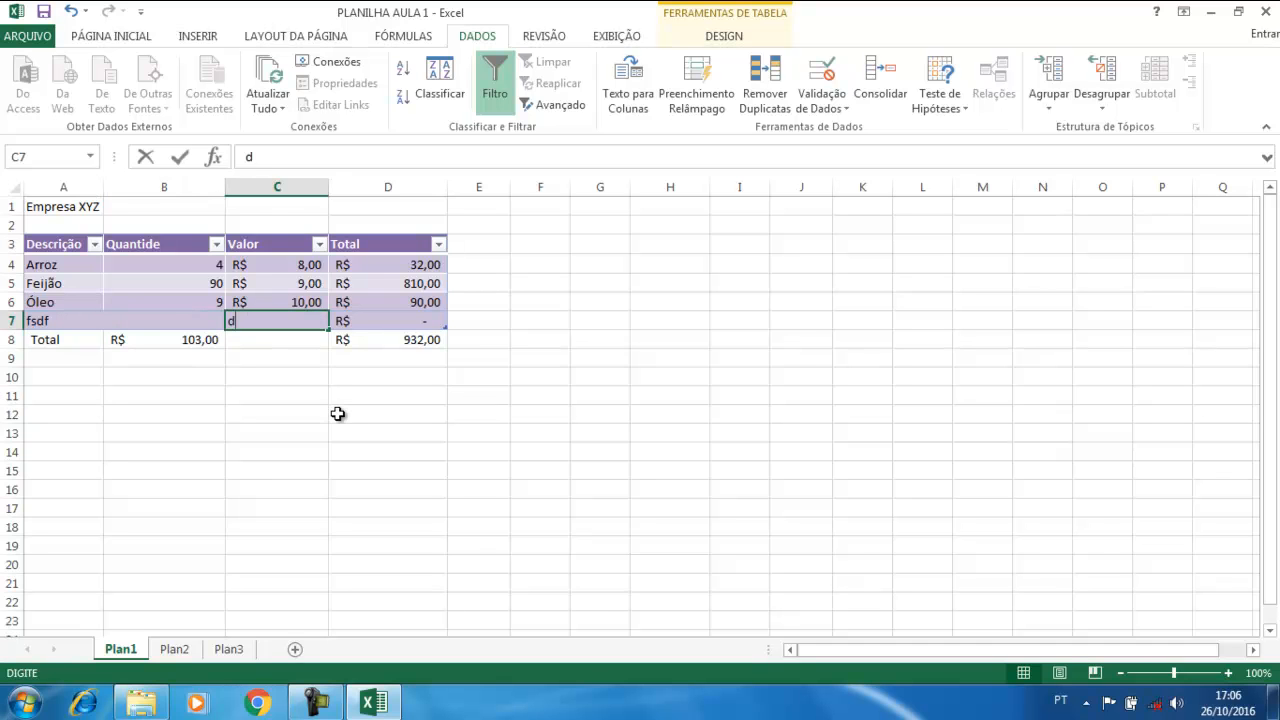
pyautogui.press('Return')
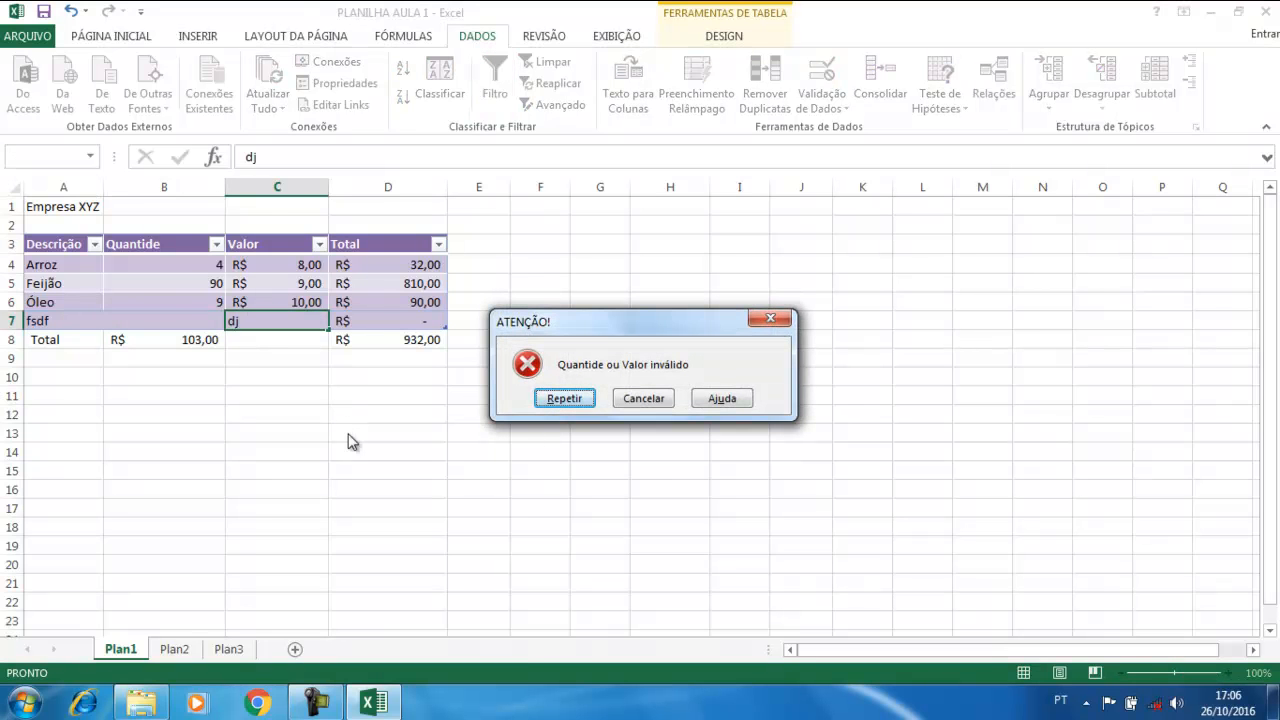
pyautogui.click(647, 399)
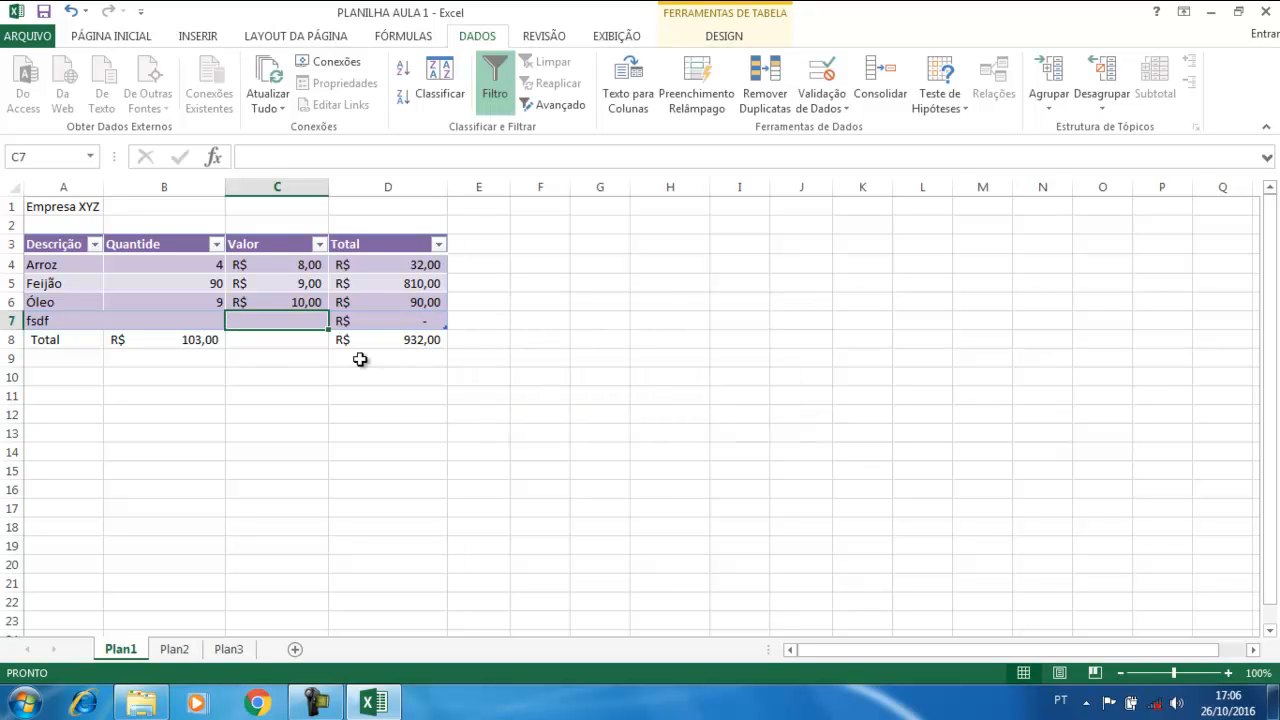
pyautogui.click(262, 374)
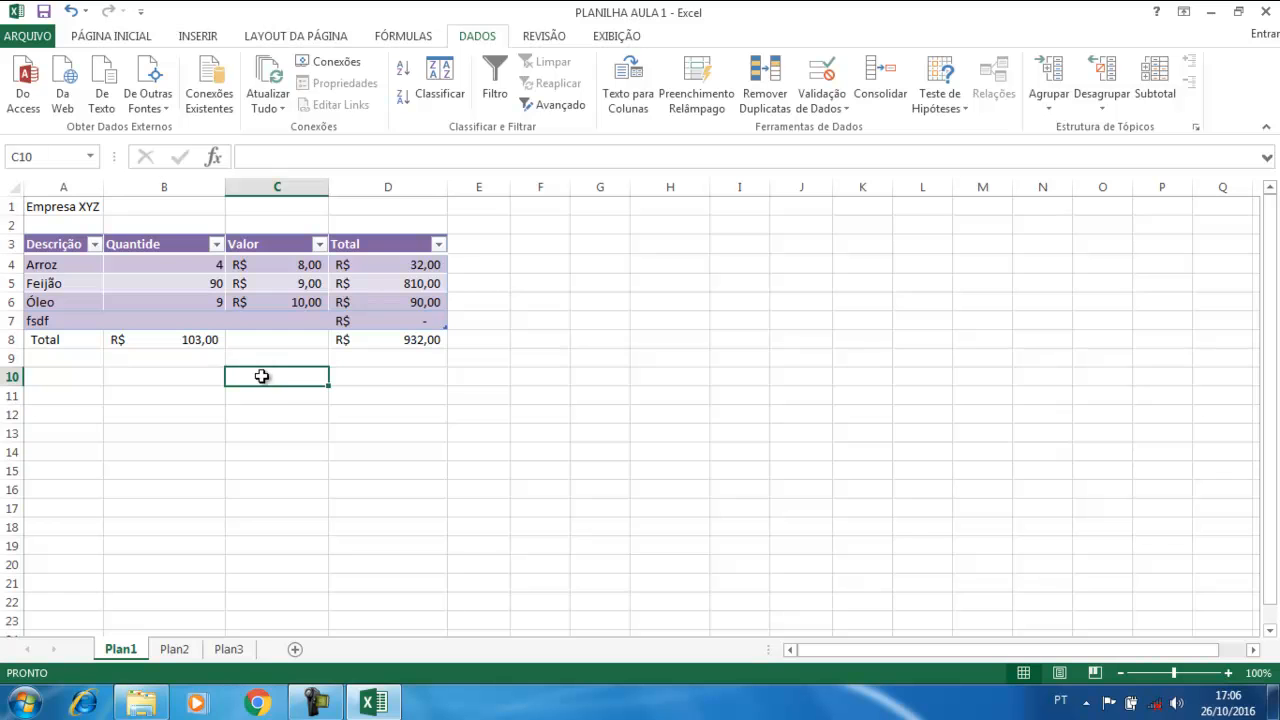
# Select B4:C7 and open its Validação de Dados error alert settings
pyautogui.moveTo(186, 264); pyautogui.dragTo(287, 301)
pyautogui.moveTo(180, 265); pyautogui.dragTo(286, 317)
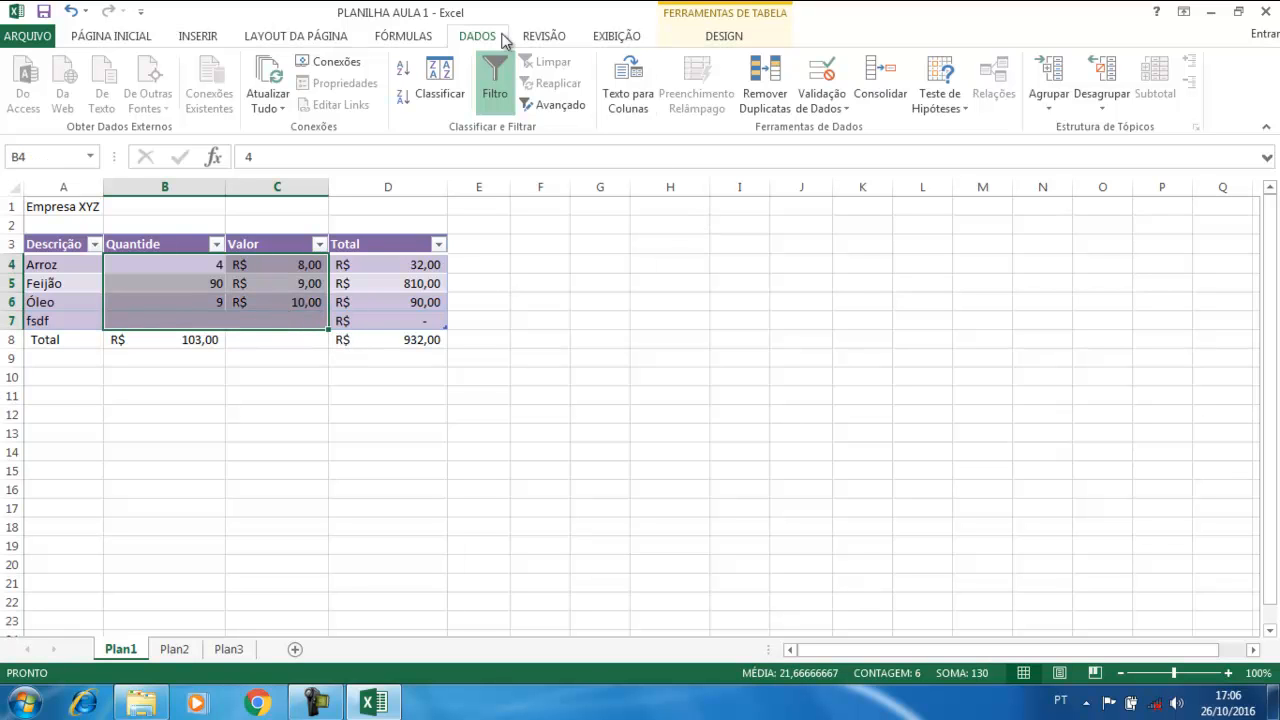
pyautogui.click(828, 75)
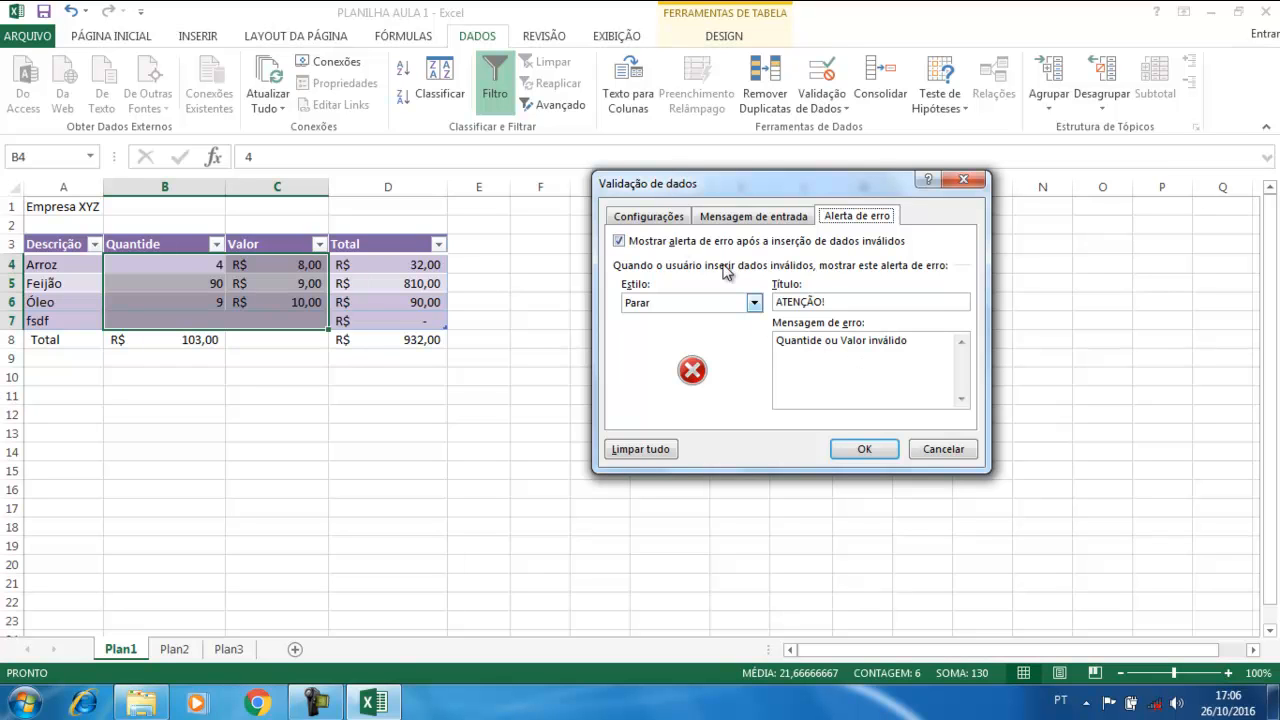
pyautogui.click(660, 218)
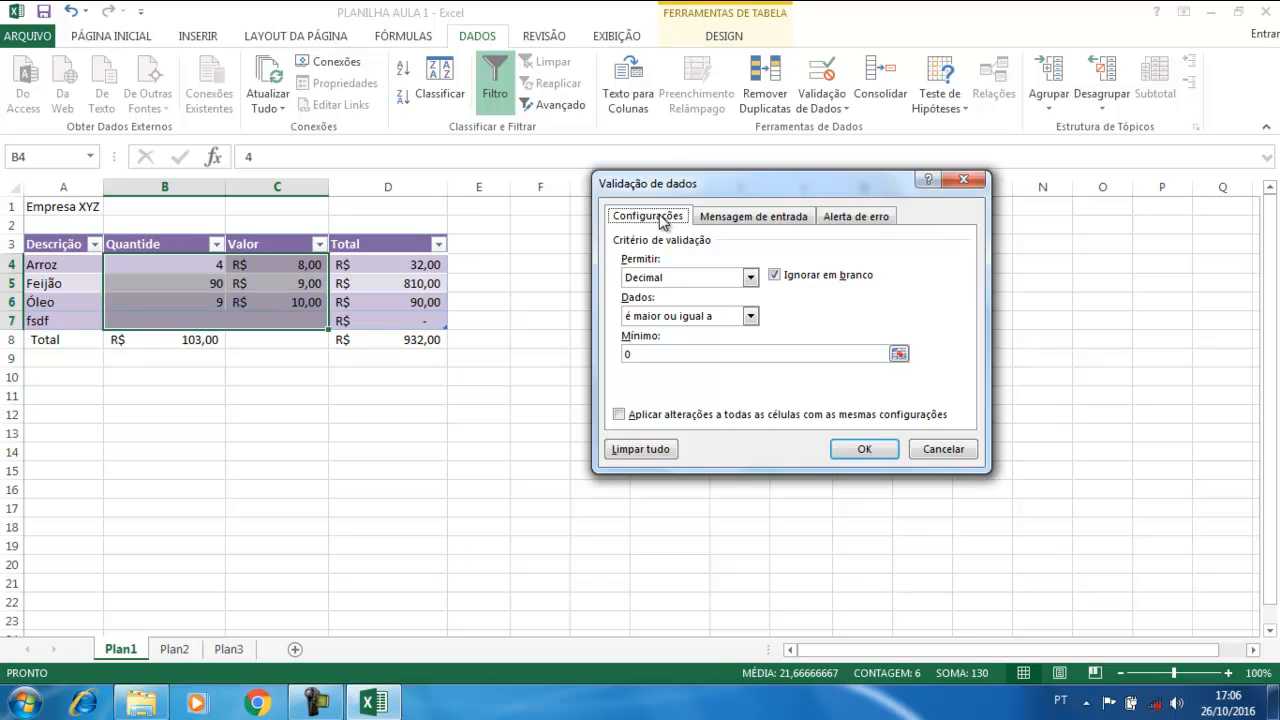
pyautogui.click(858, 218)
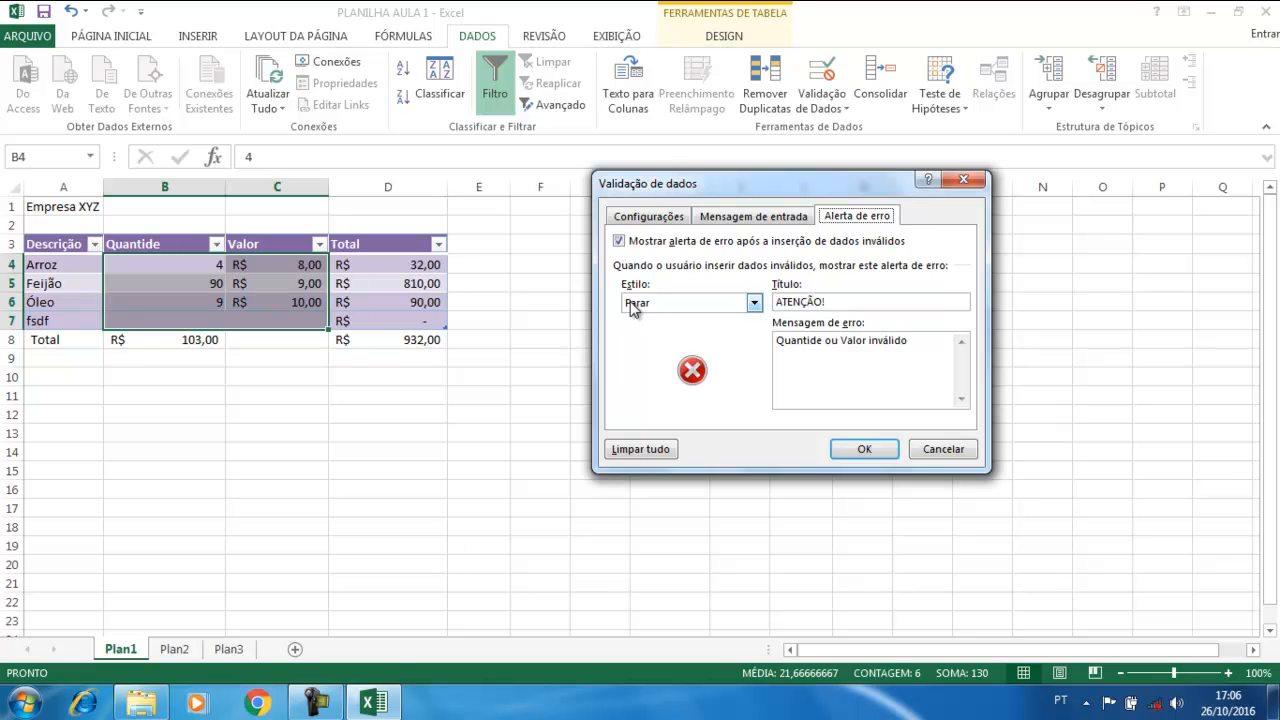
# Switch the alert style to Aviso, then test by typing 'sdfsdf' in B7
pyautogui.click(754, 304)
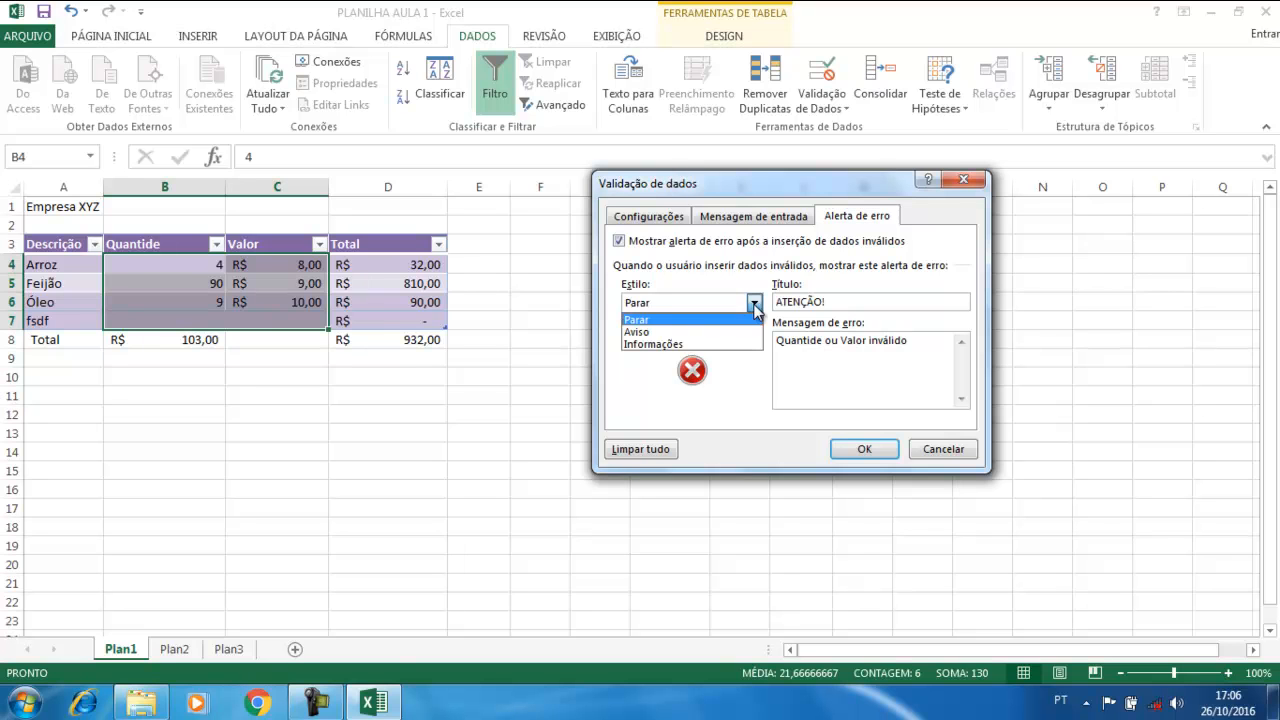
pyautogui.click(668, 332)
pyautogui.click(856, 449)
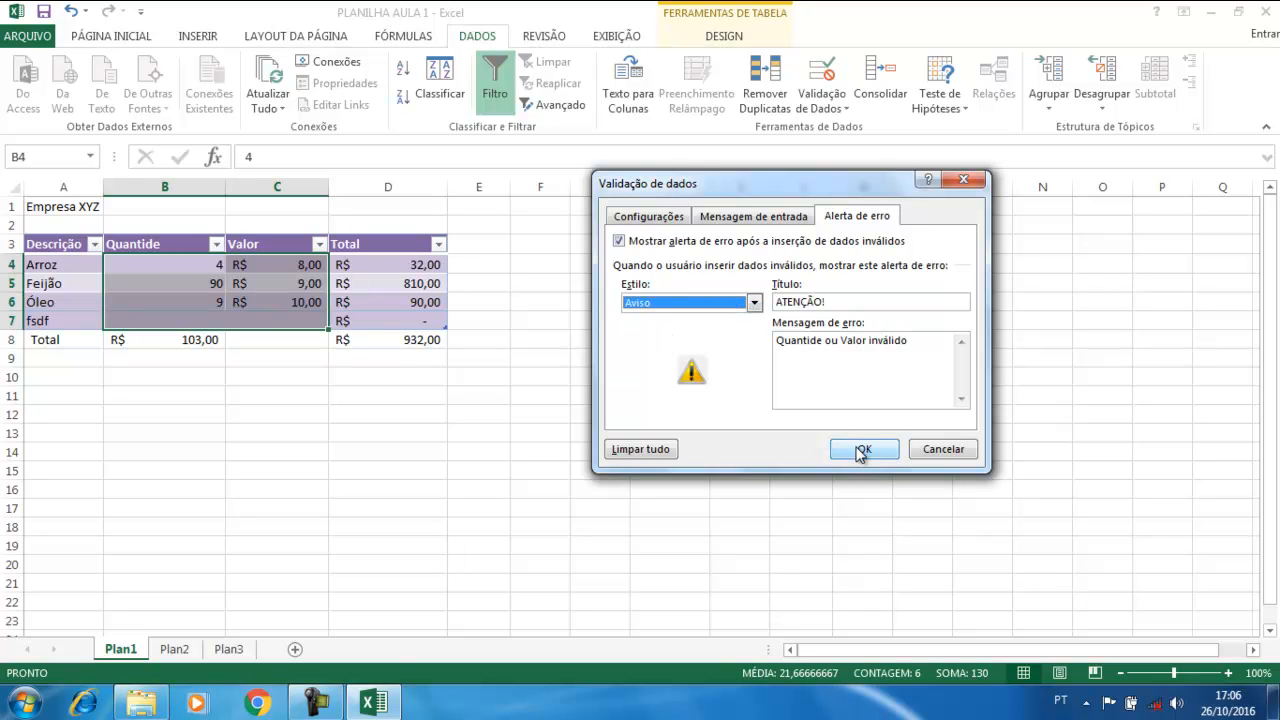
pyautogui.click(215, 320)
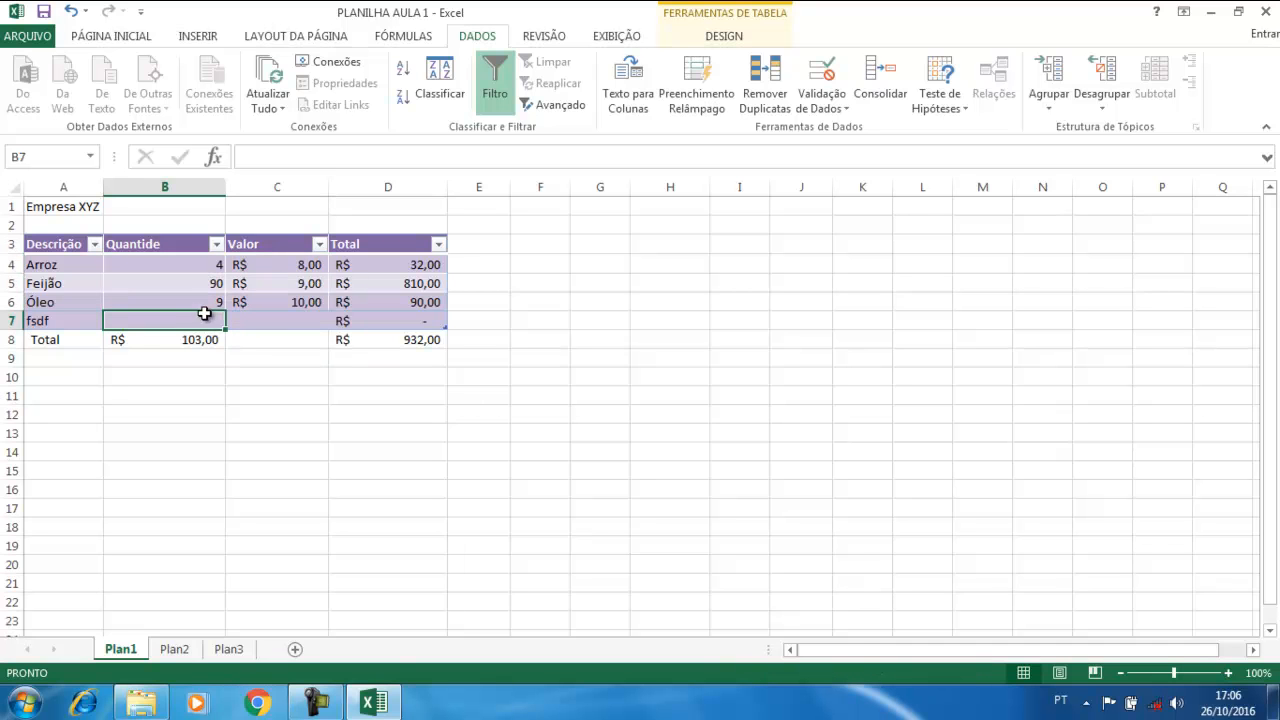
pyautogui.write('sdfsdf')
pyautogui.press('Return')
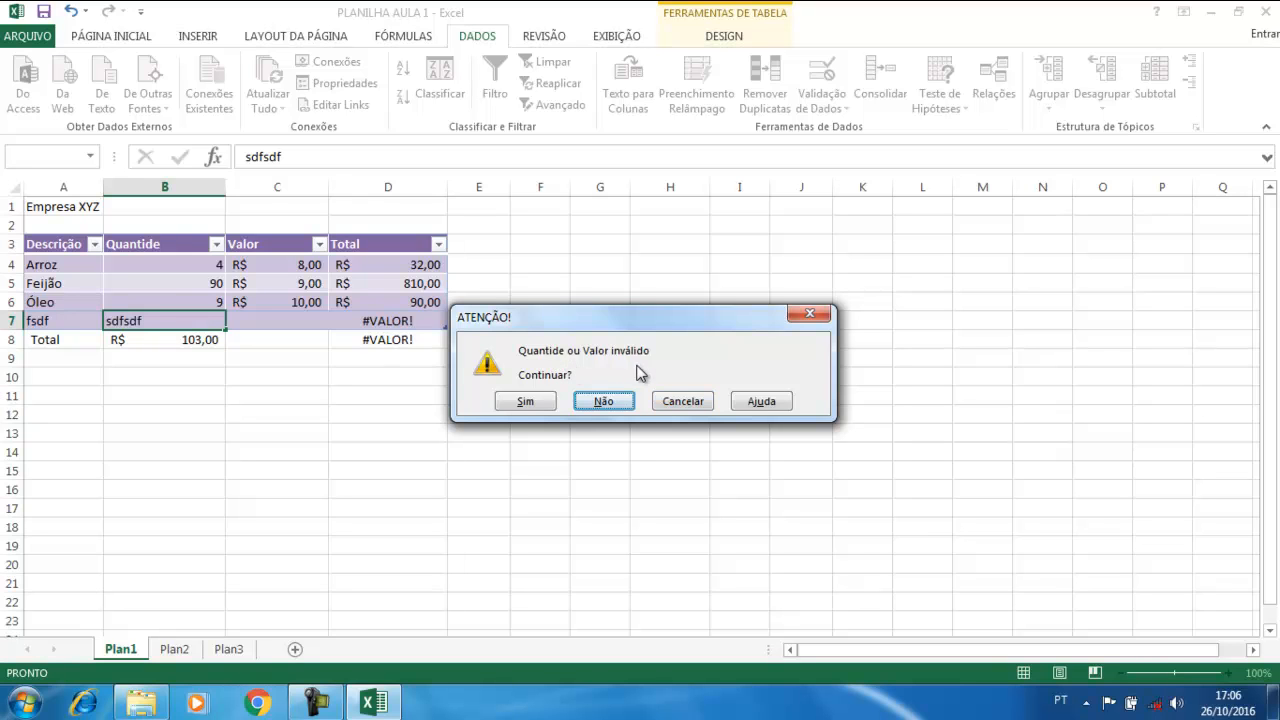
pyautogui.click(533, 408)
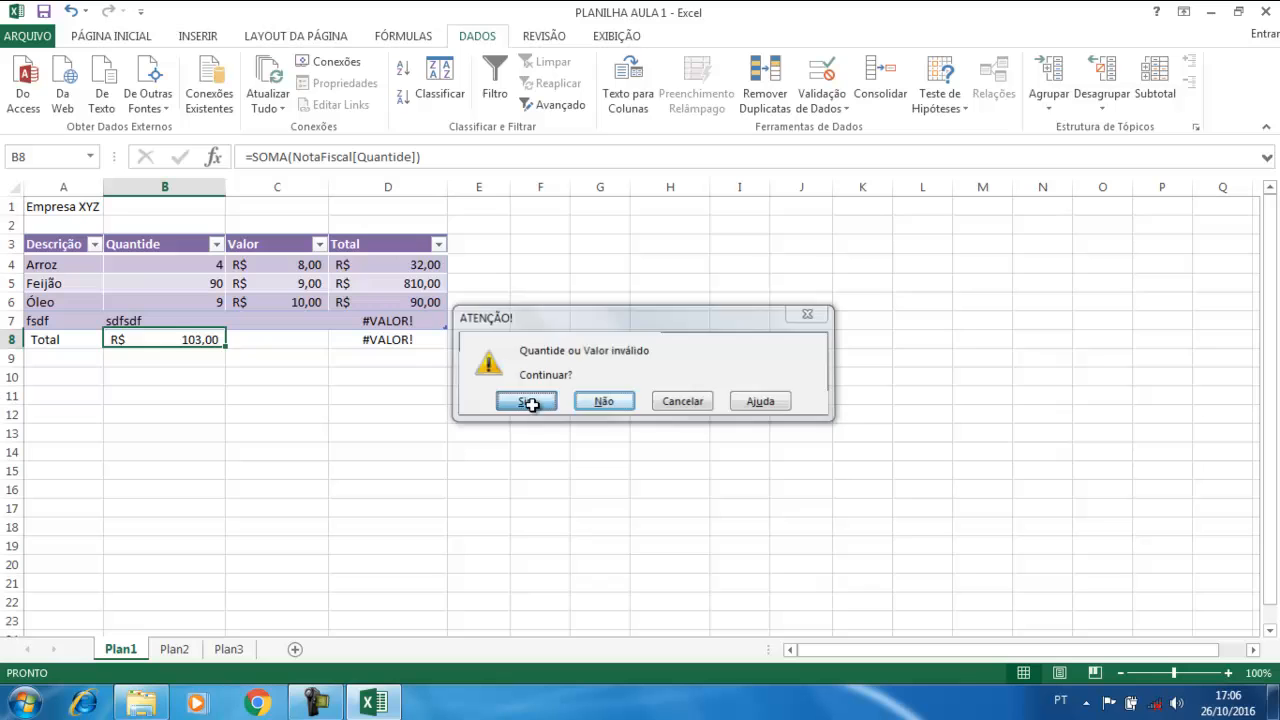
pyautogui.click(153, 318)
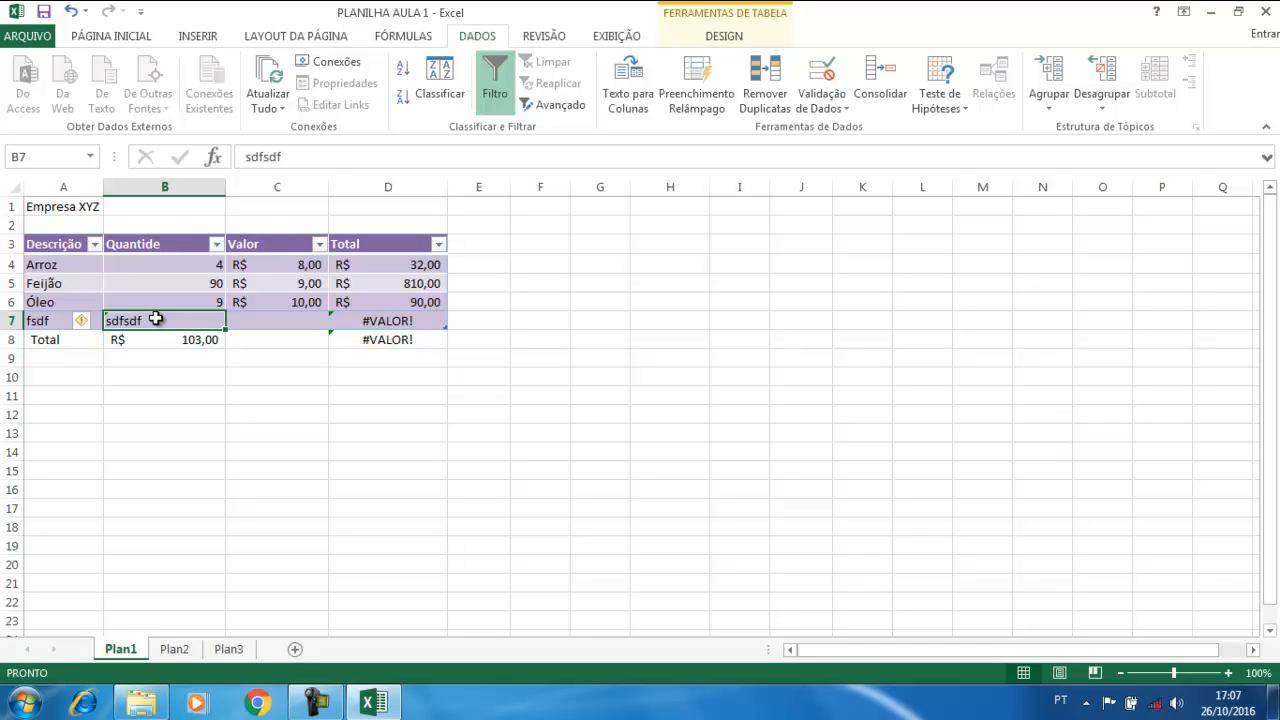
pyautogui.doubleClick(156, 318)
pyautogui.write('sdf')
pyautogui.press('Return')
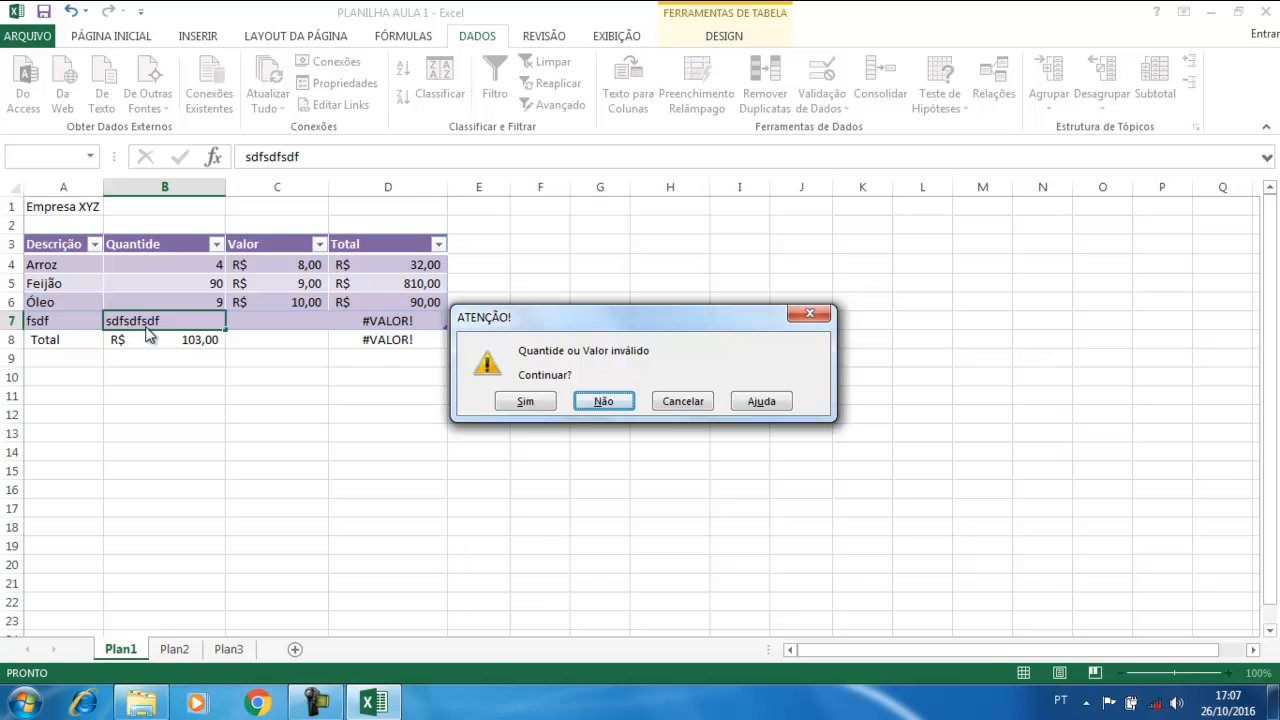
pyautogui.click(695, 406)
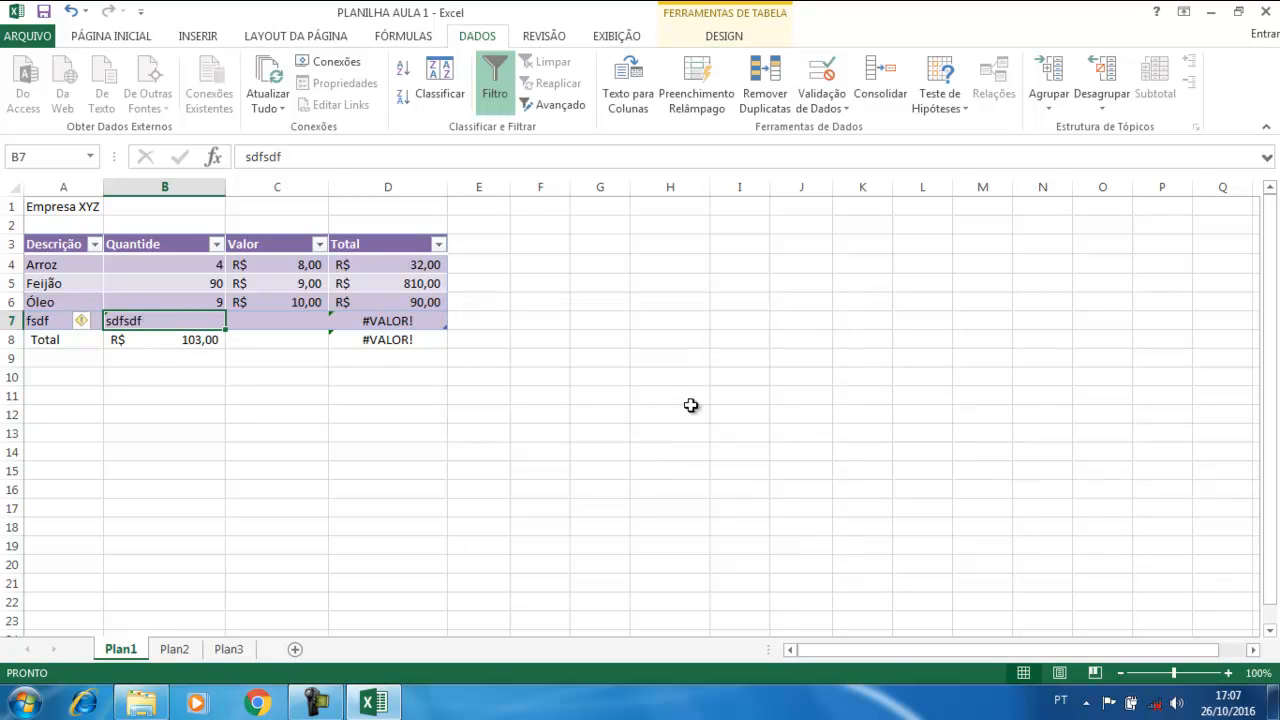
pyautogui.press('Delete')
pyautogui.moveTo(186, 262); pyautogui.dragTo(300, 322)
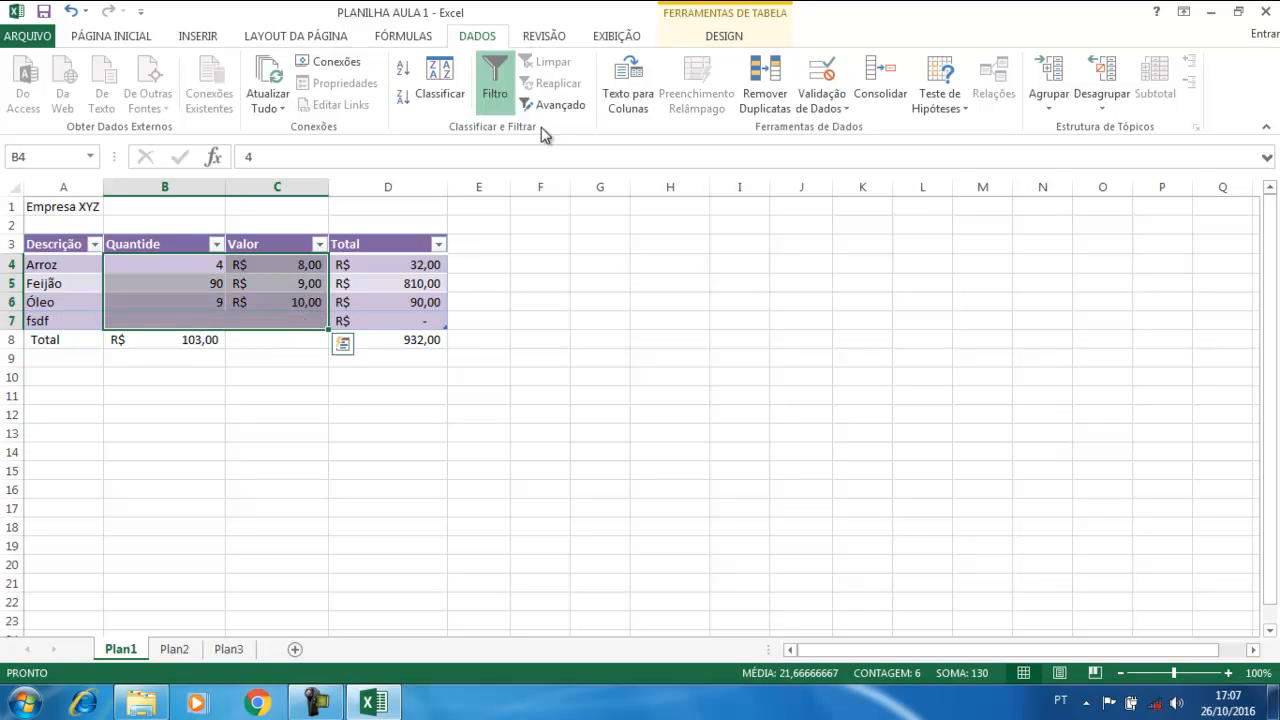
# Change the data validation alert style to Informações
pyautogui.click(823, 76)
pyautogui.click(705, 309)
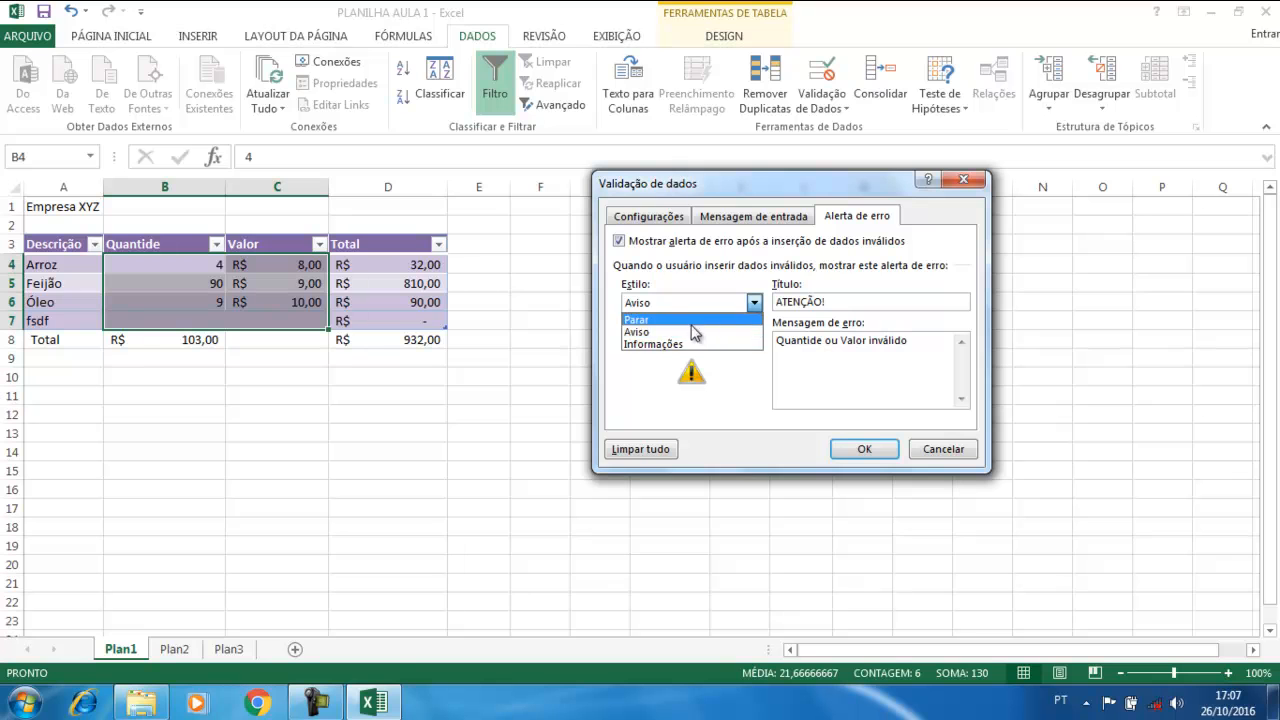
pyautogui.click(689, 344)
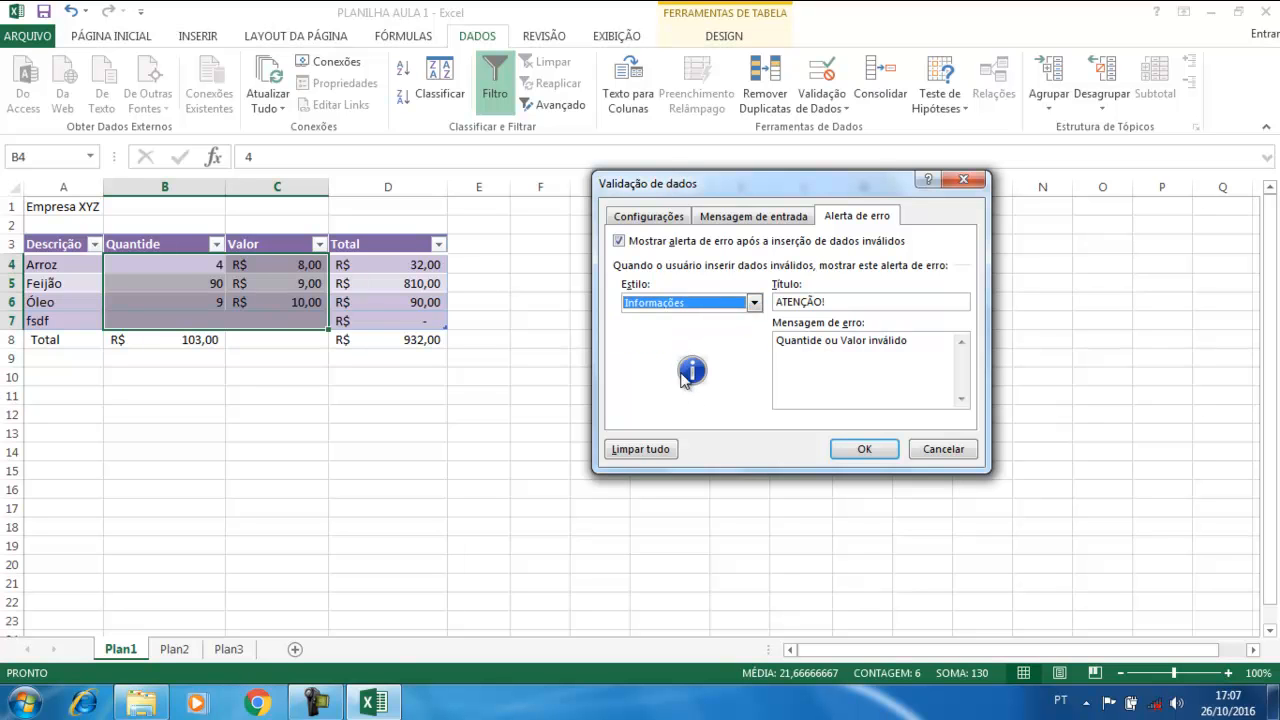
pyautogui.click(866, 451)
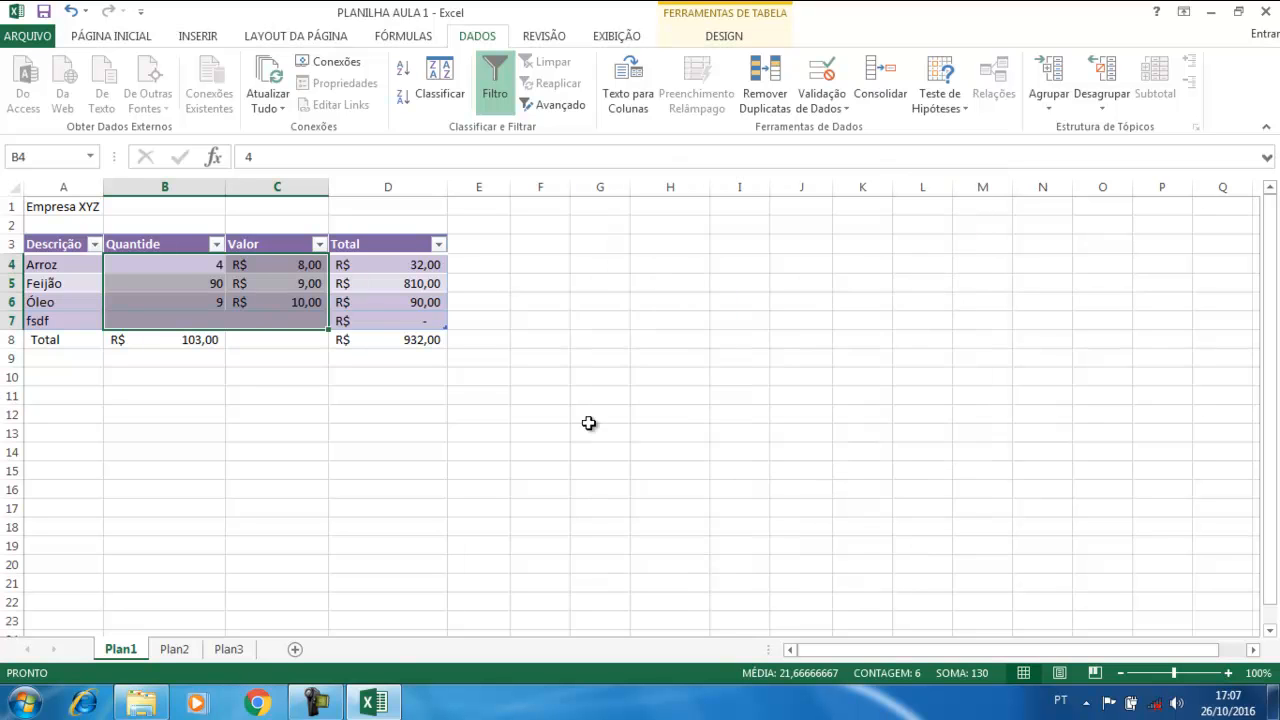
# Test by entering 'fgfdg' in B7, accept the notice, then clear B7
pyautogui.click(180, 320)
pyautogui.write('fgfdg')
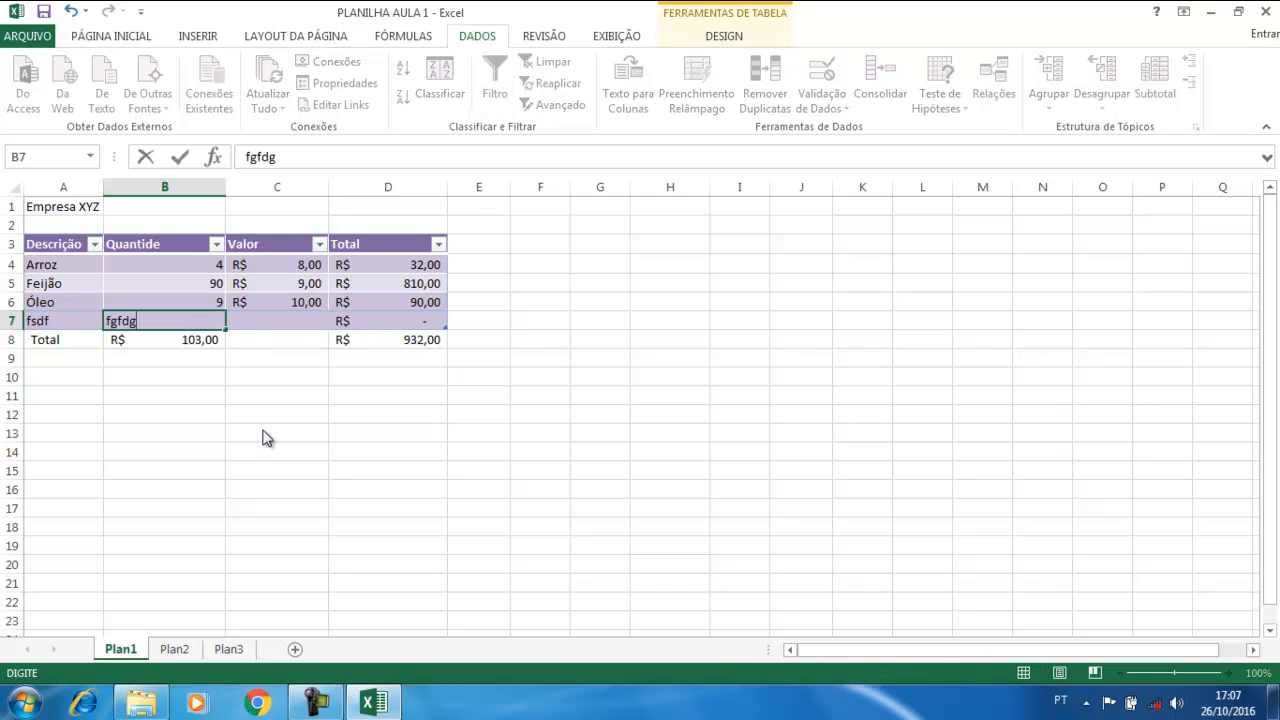
pyautogui.press('Return')
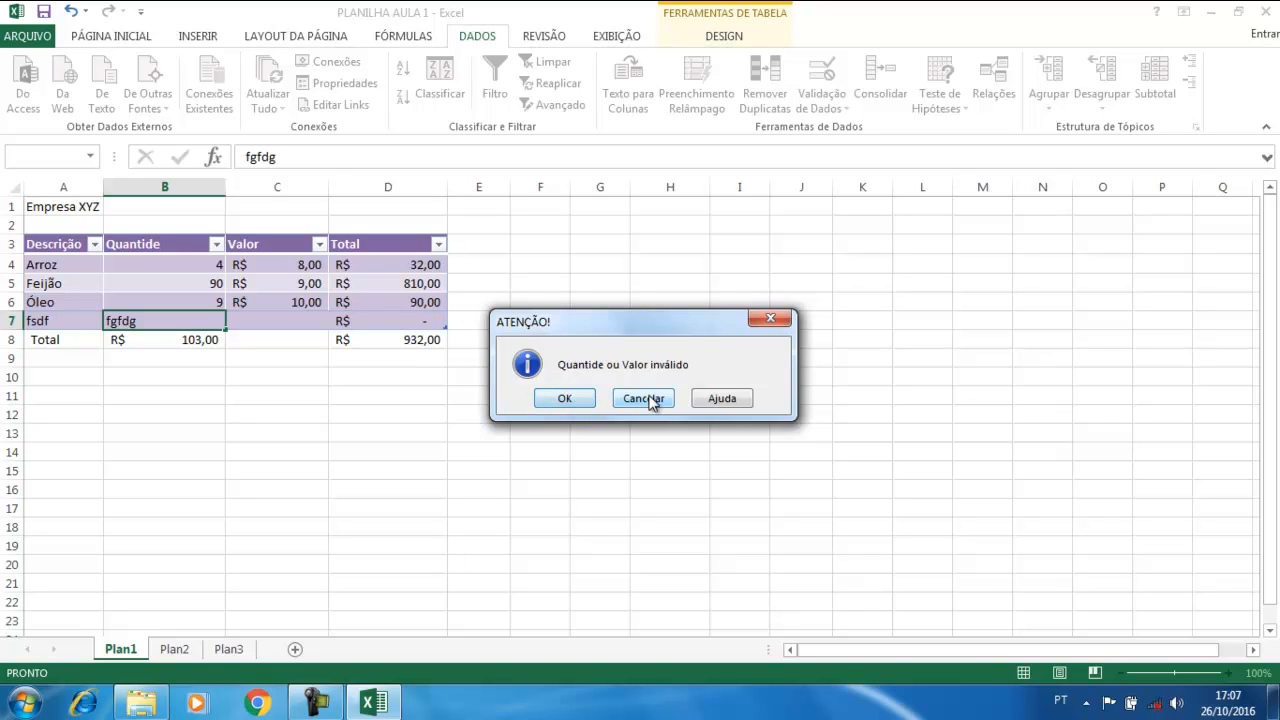
pyautogui.click(566, 400)
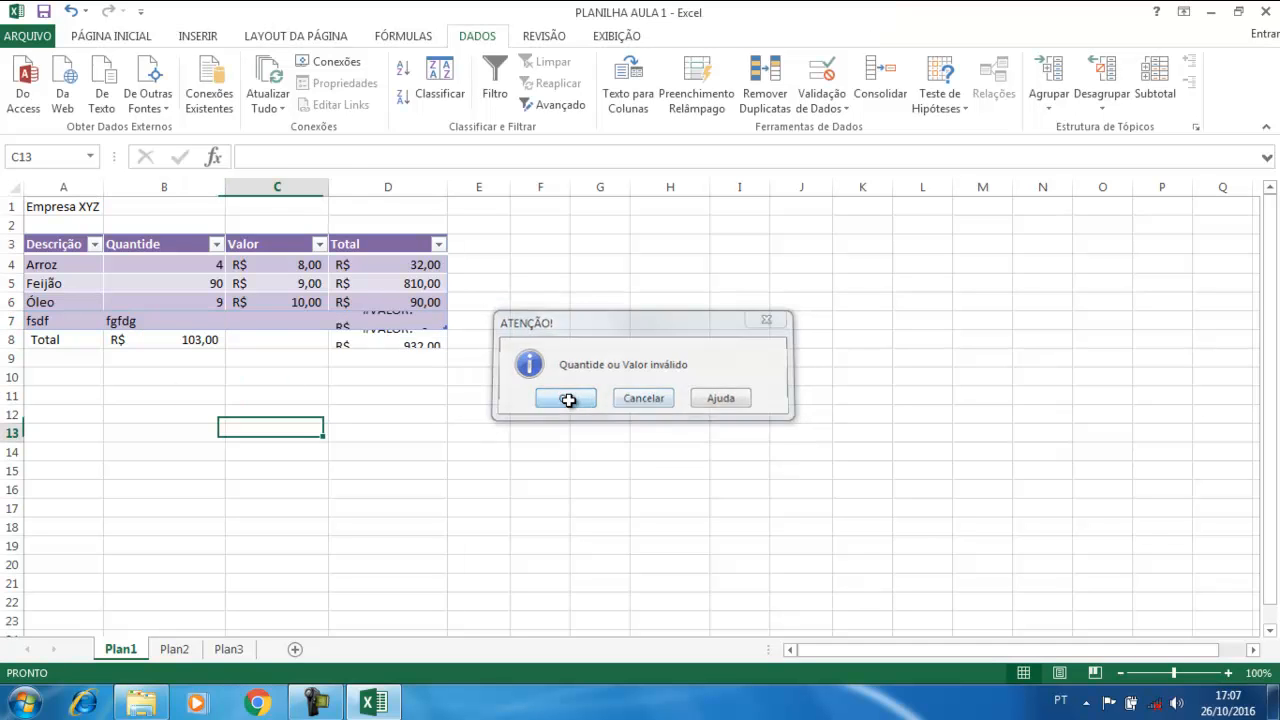
pyautogui.click(566, 402)
pyautogui.click(145, 319)
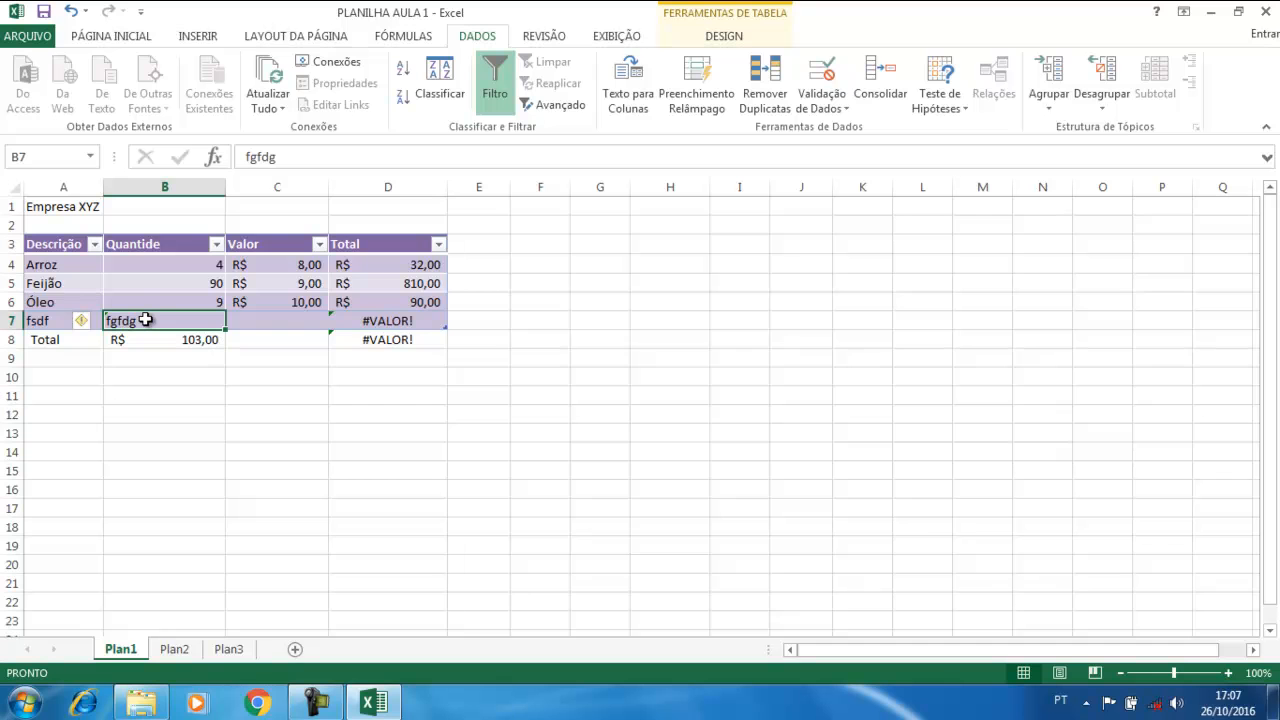
pyautogui.press('Delete')
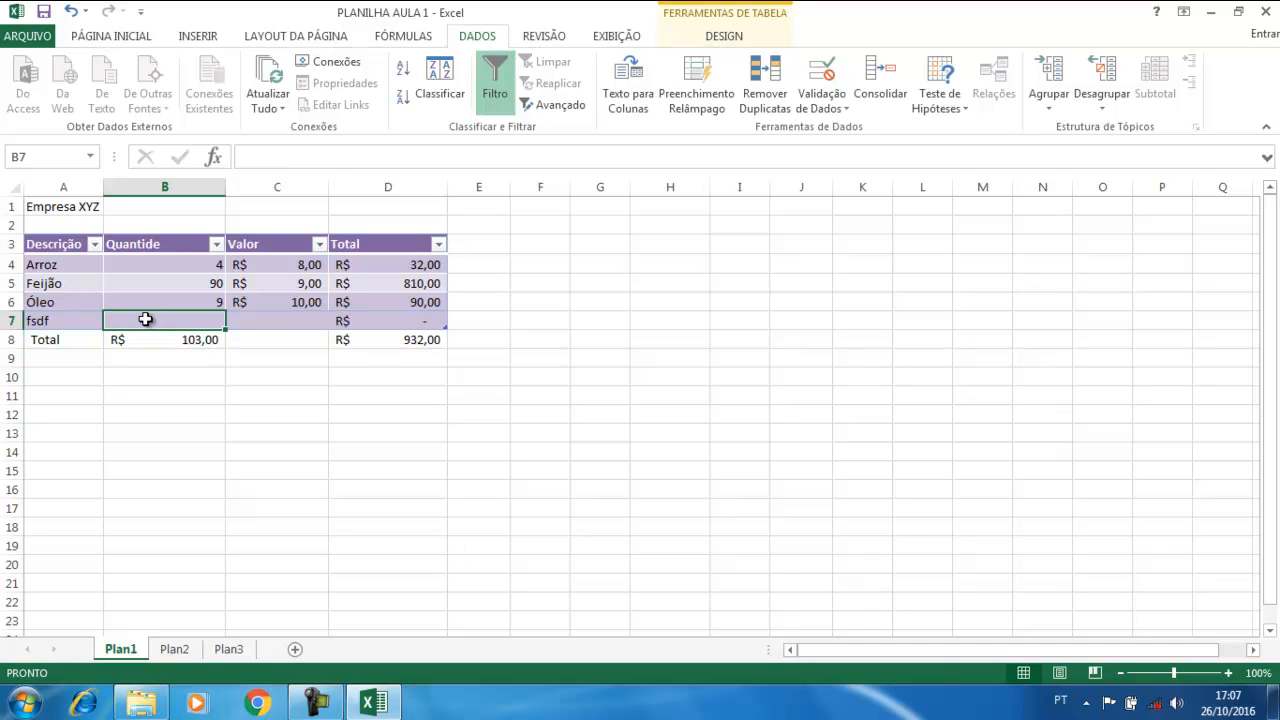
# Switch the Quantide and Valor validation error alert style back to Parar
pyautogui.click(822, 80)
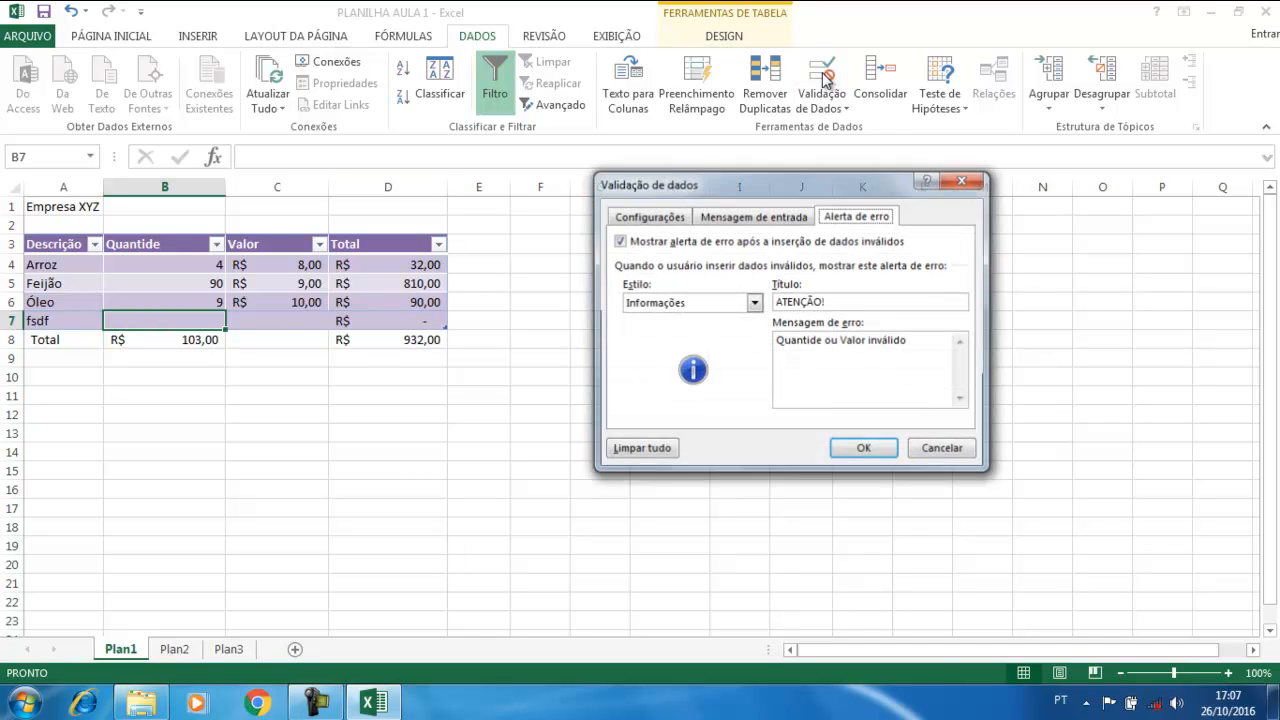
pyautogui.click(720, 302)
pyautogui.click(659, 313)
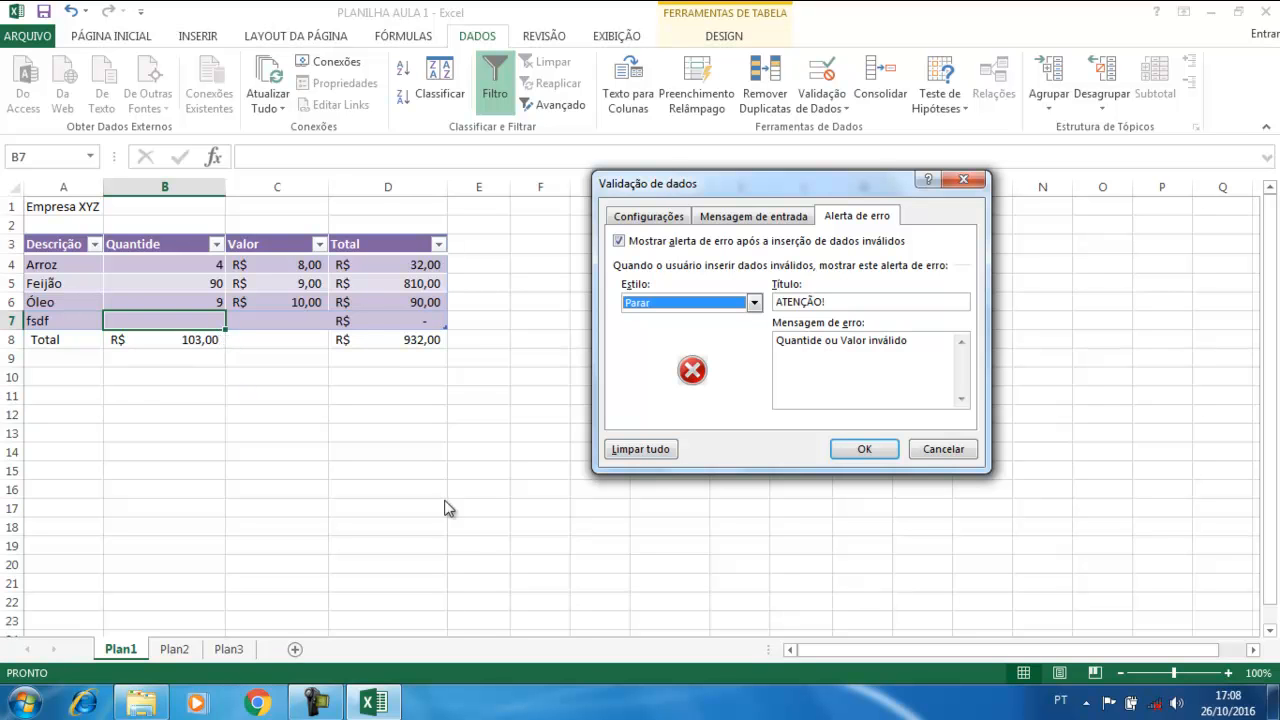
pyautogui.click(863, 448)
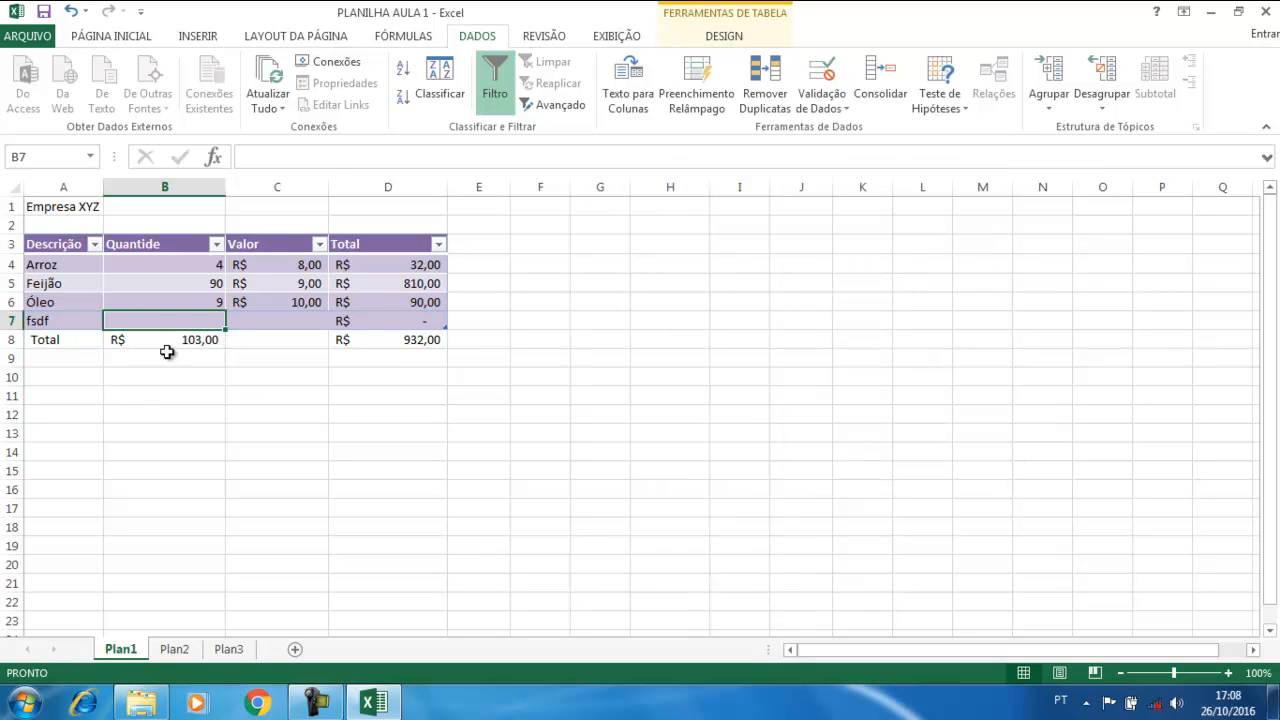
# Clear all data validation rules from B4:C7 so the cells accept any value
pyautogui.moveTo(139, 266); pyautogui.dragTo(268, 320)
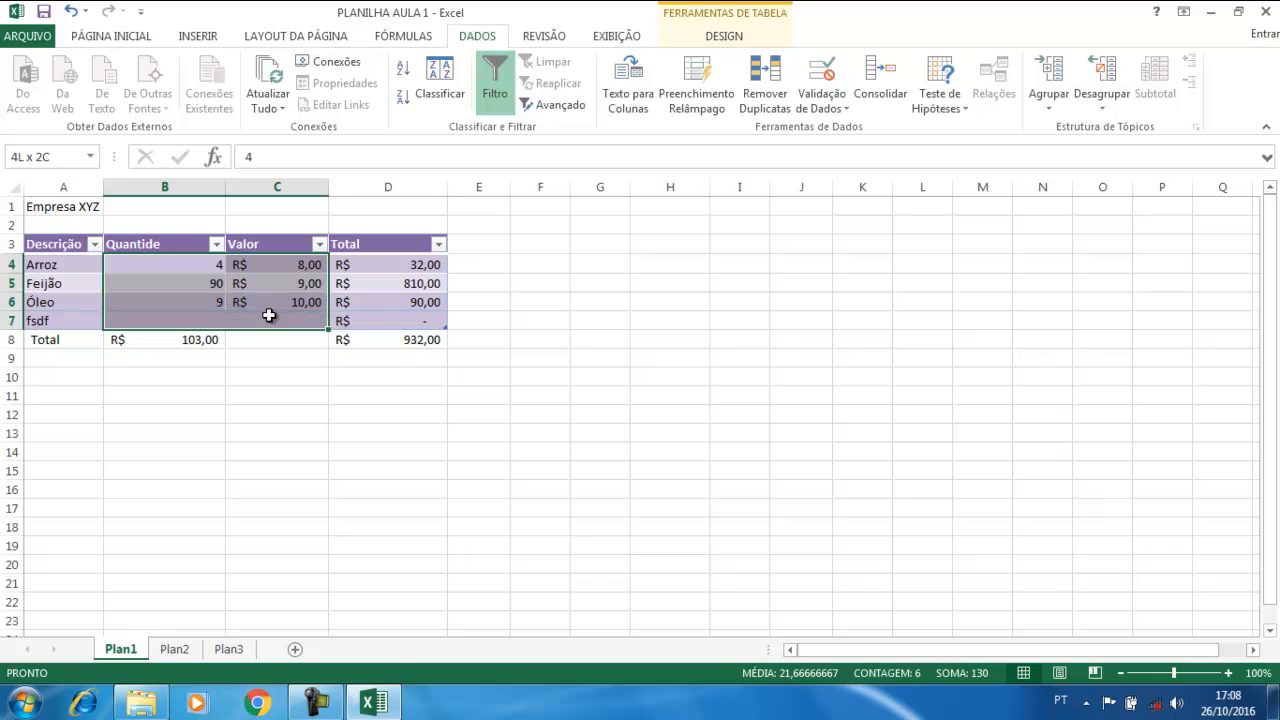
pyautogui.click(836, 79)
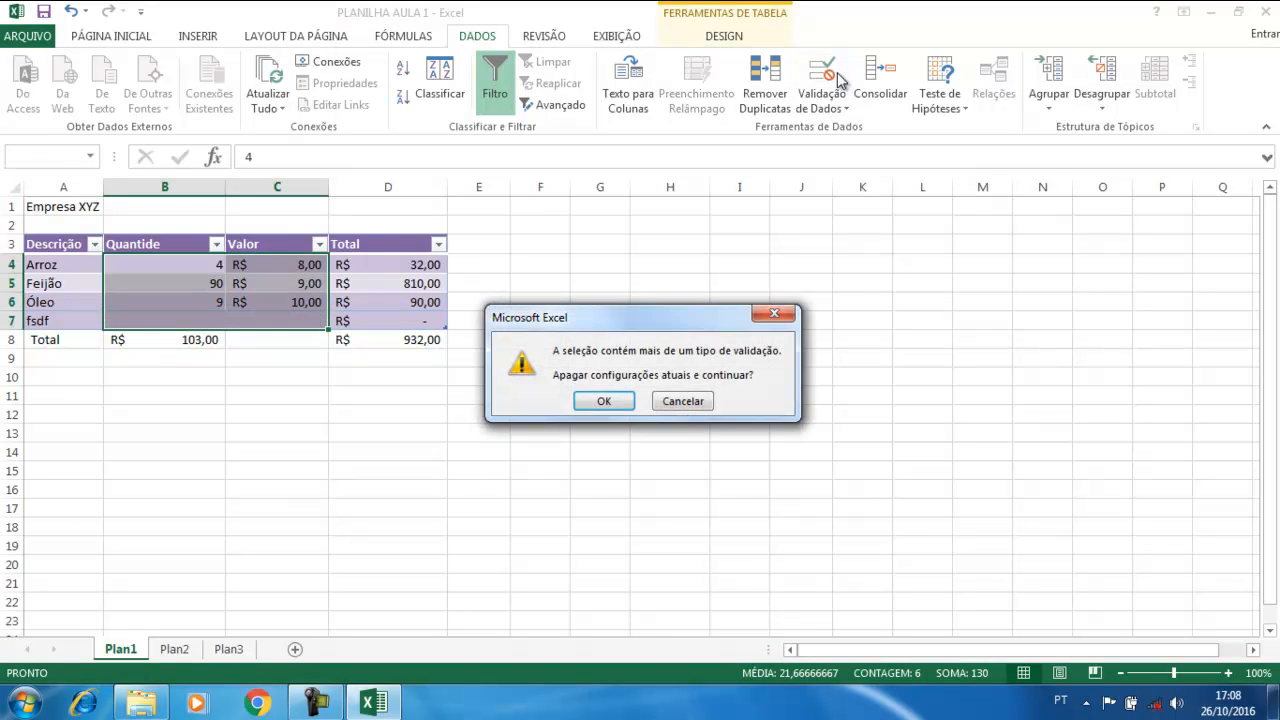
pyautogui.click(613, 400)
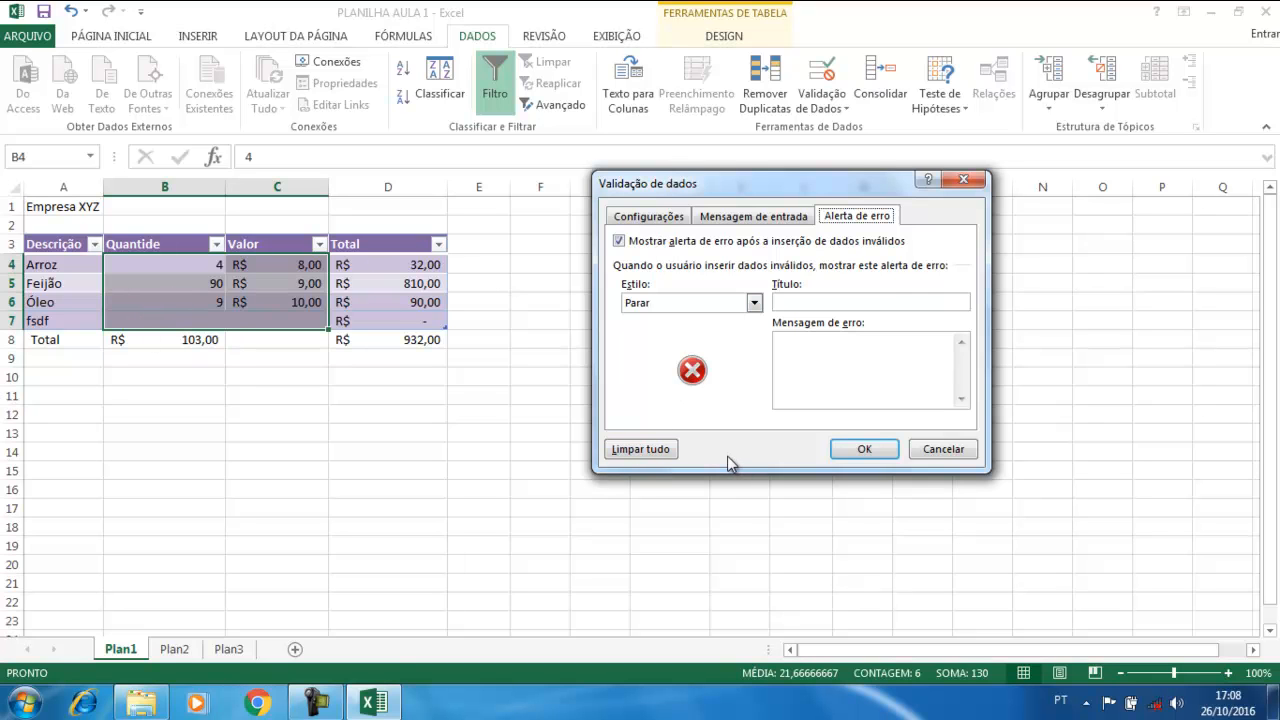
pyautogui.click(654, 449)
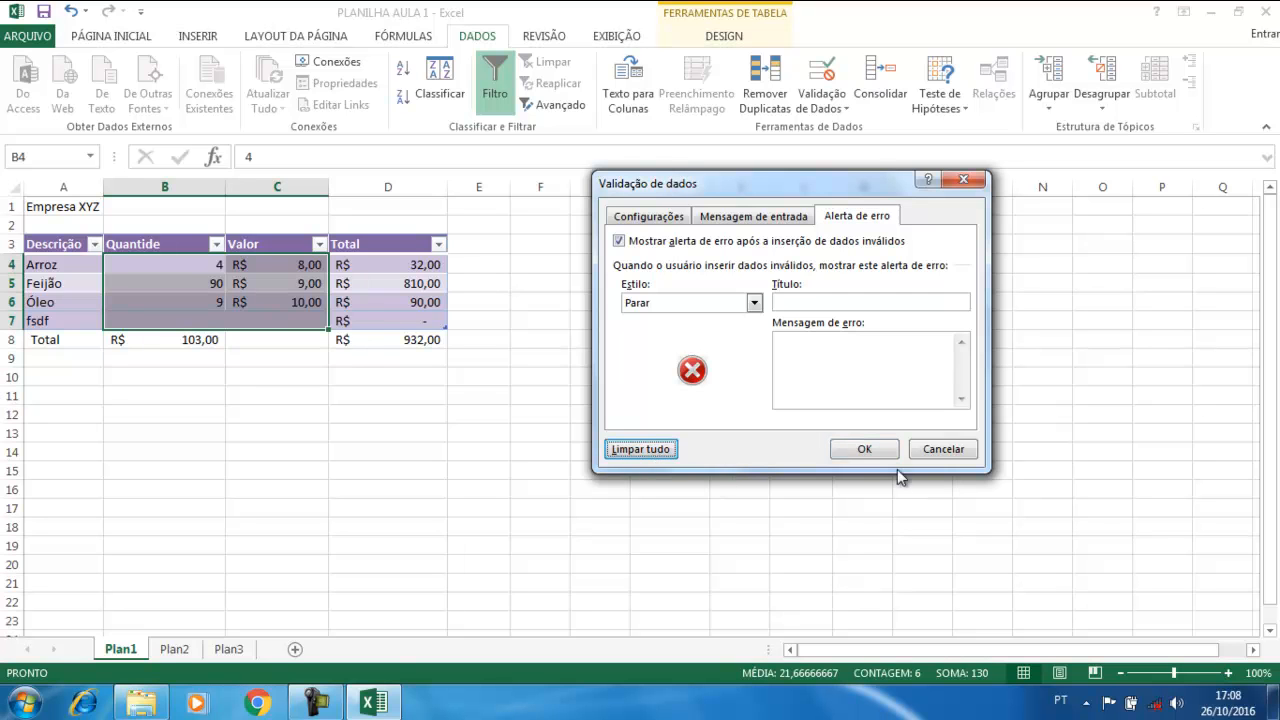
pyautogui.click(866, 449)
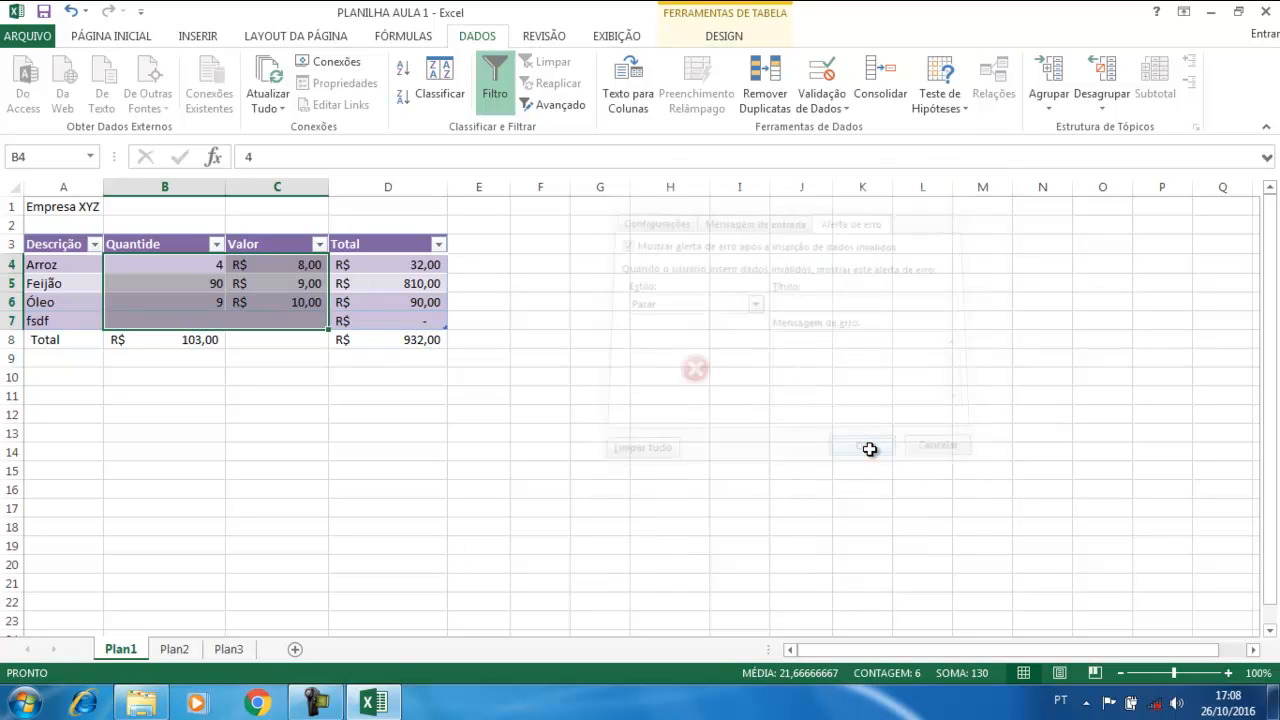
pyautogui.click(191, 317)
pyautogui.write('dfdf')
pyautogui.click(234, 398)
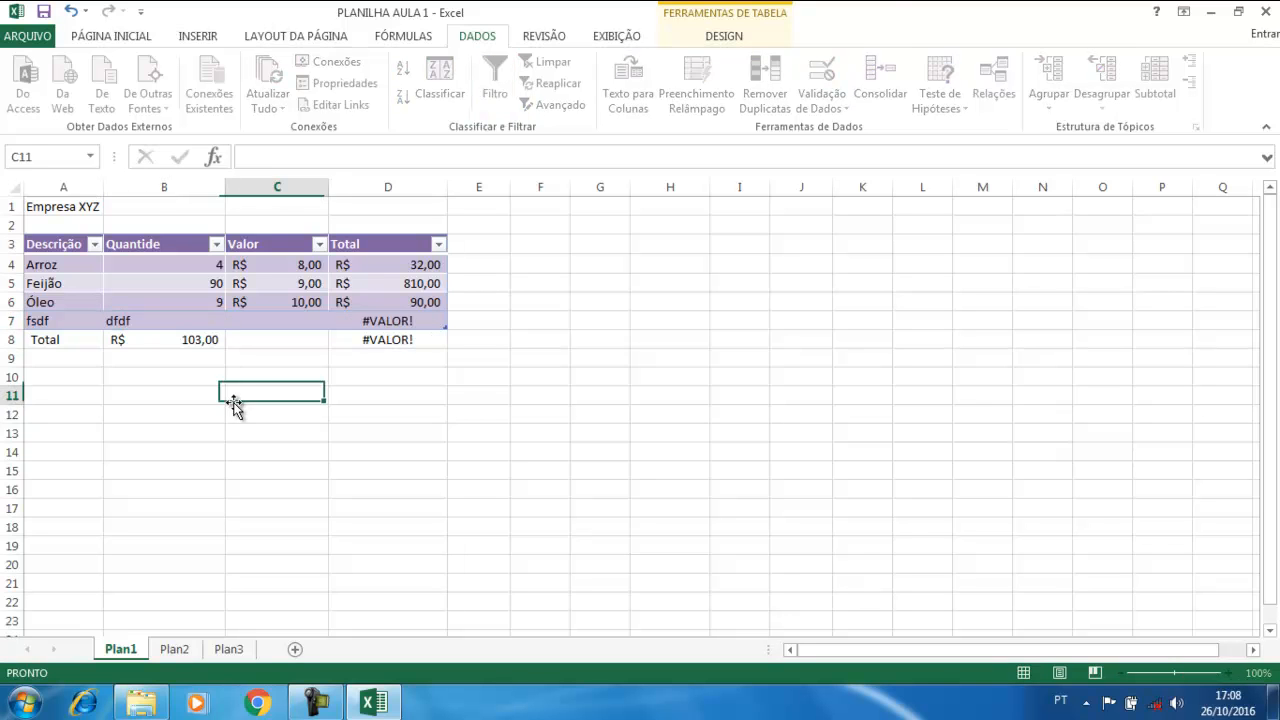
pyautogui.click(138, 320)
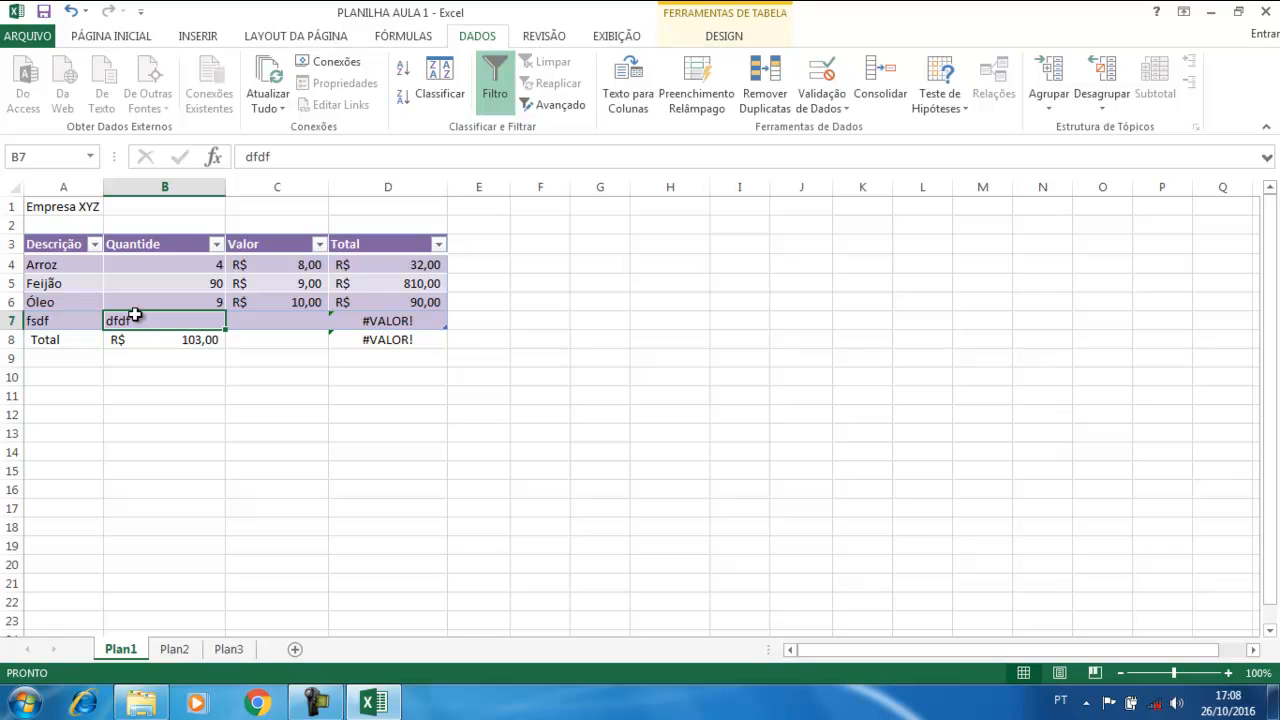
pyautogui.press('Delete')
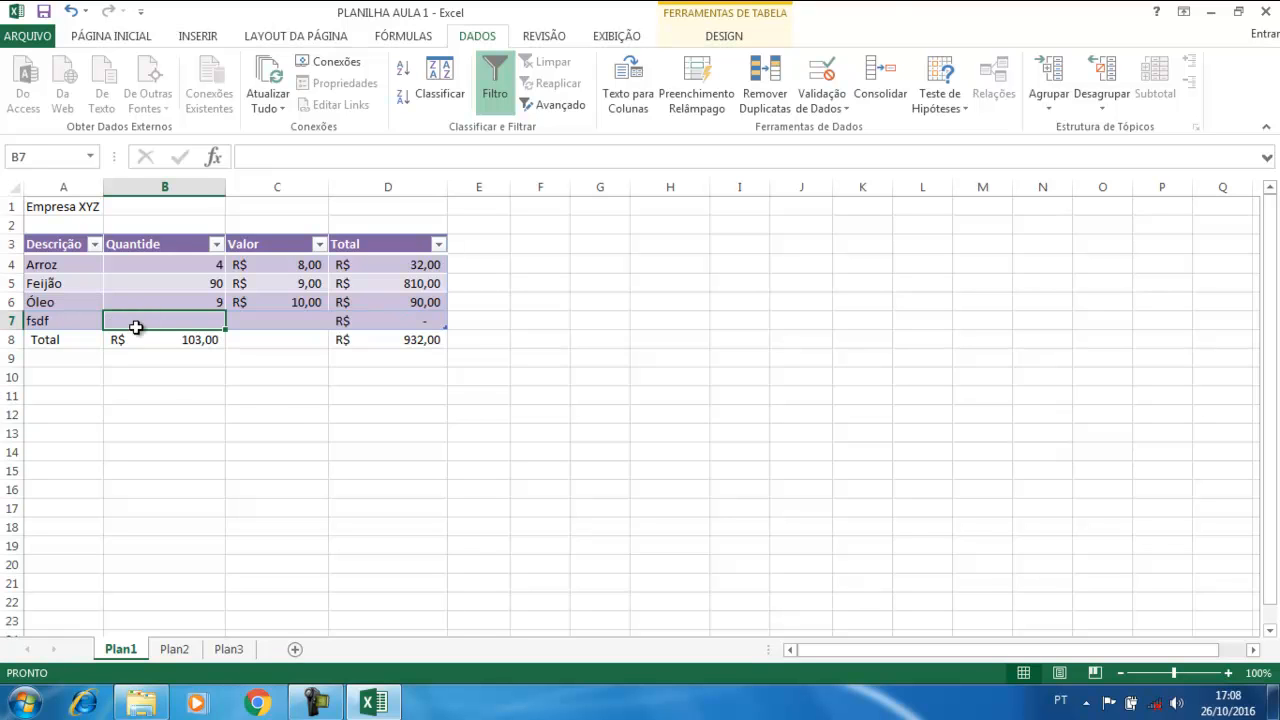
pyautogui.click(272, 420)
pyautogui.click(171, 289)
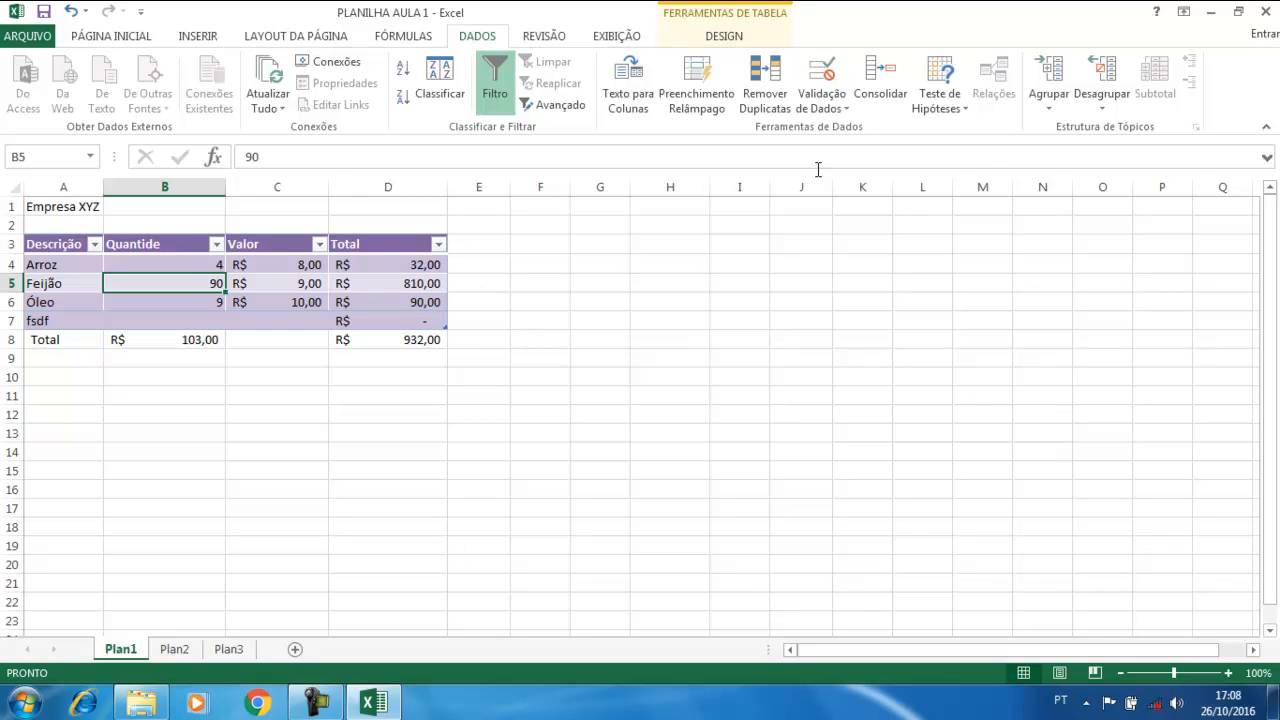
pyautogui.click(824, 75)
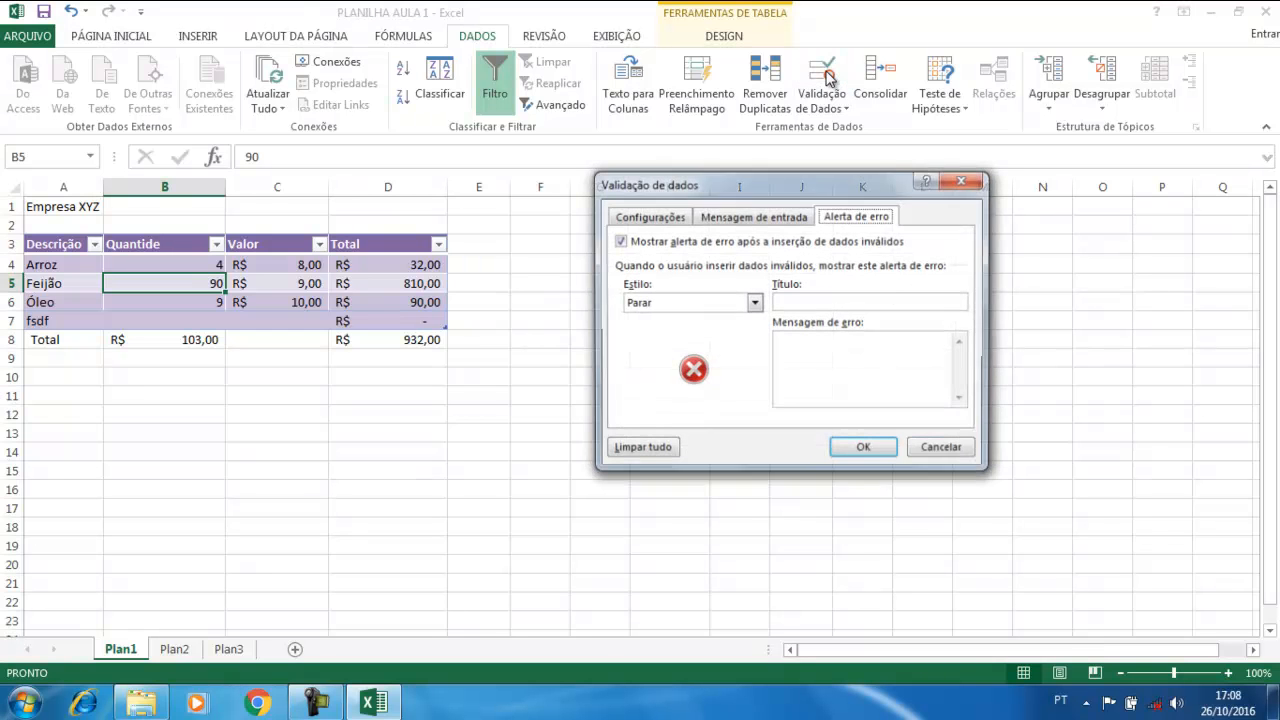
pyautogui.click(656, 217)
pyautogui.click(750, 278)
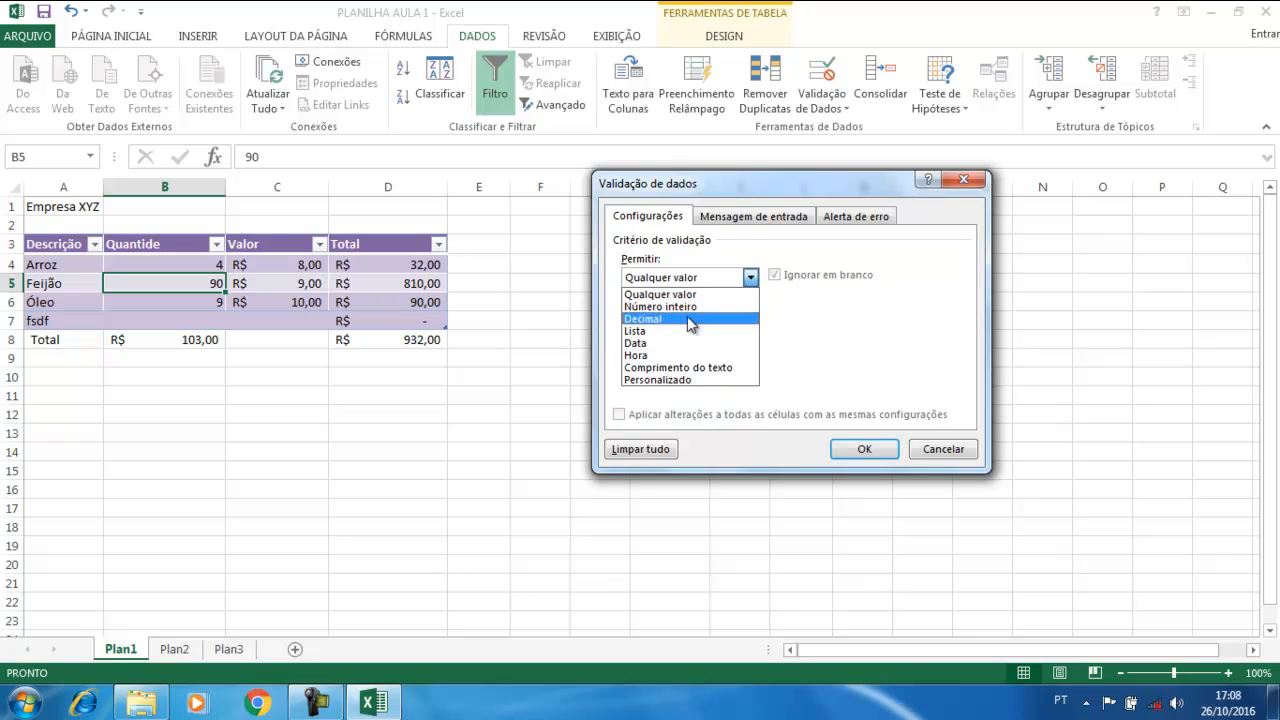
pyautogui.click(806, 331)
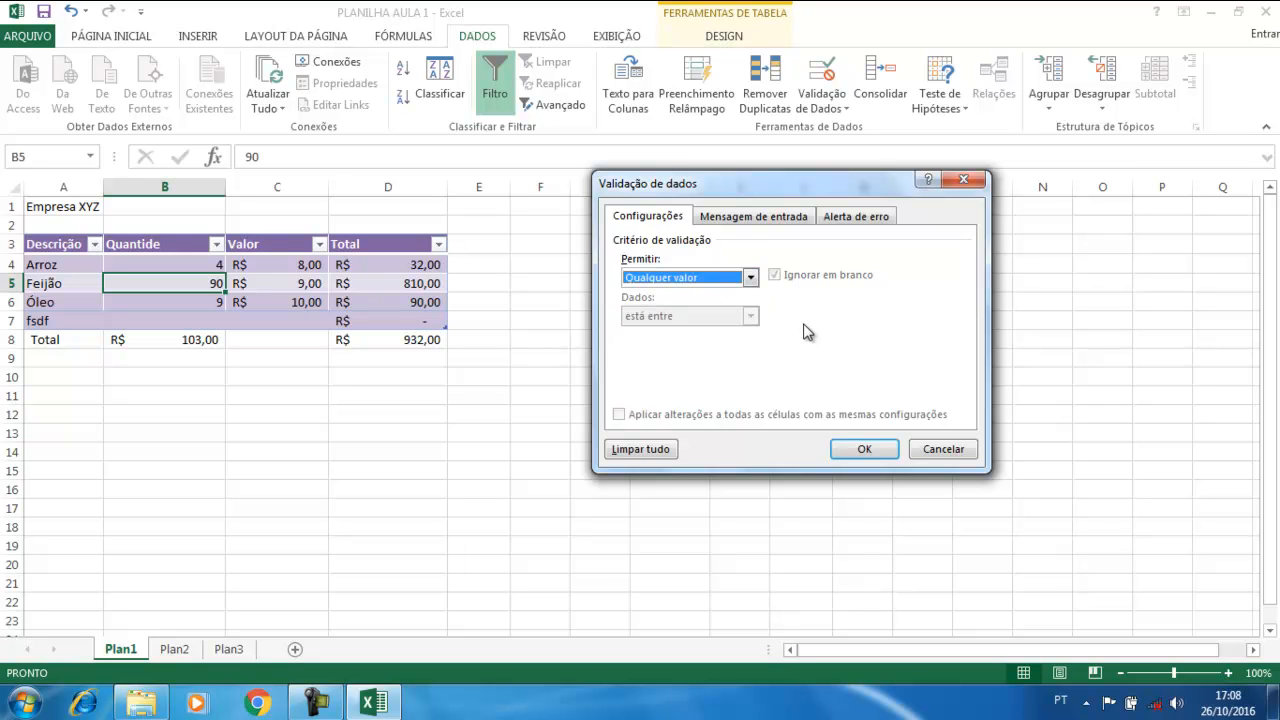
pyautogui.click(963, 179)
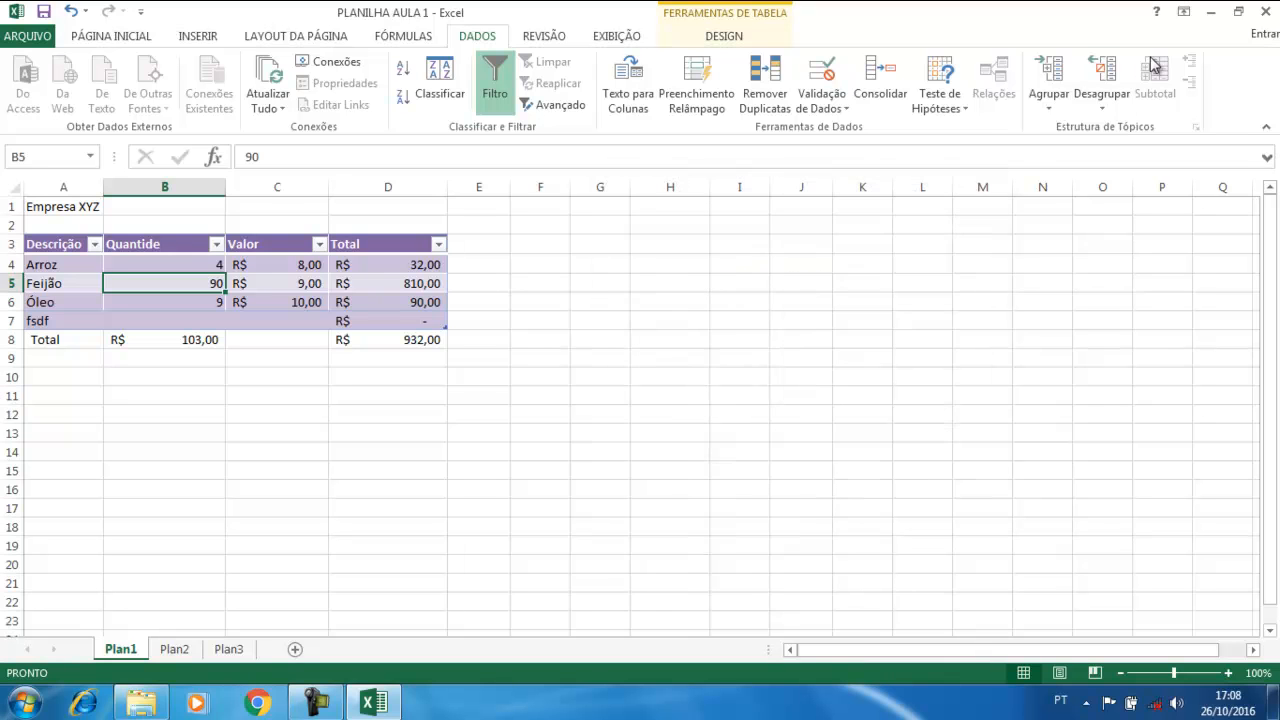
# Minimize Excel, look inside the aula 1 folder, and return to AULA1
pyautogui.click(1212, 12)
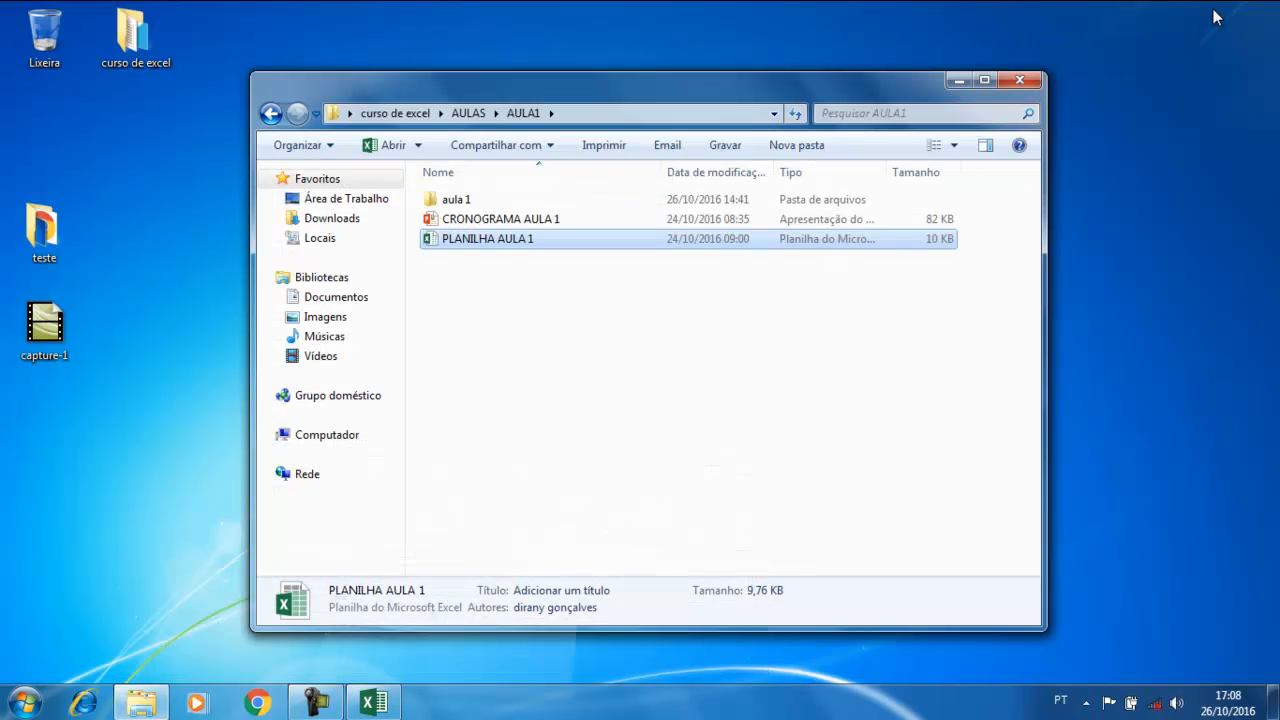
pyautogui.doubleClick(450, 200)
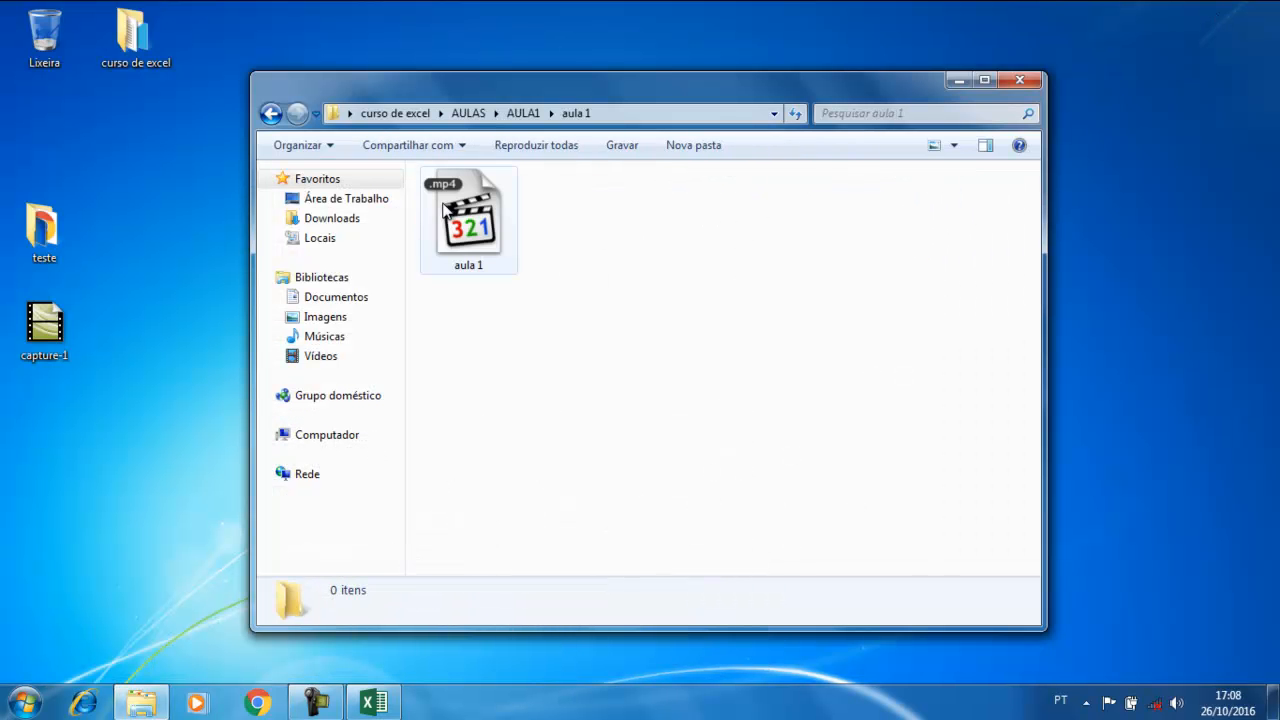
pyautogui.click(270, 113)
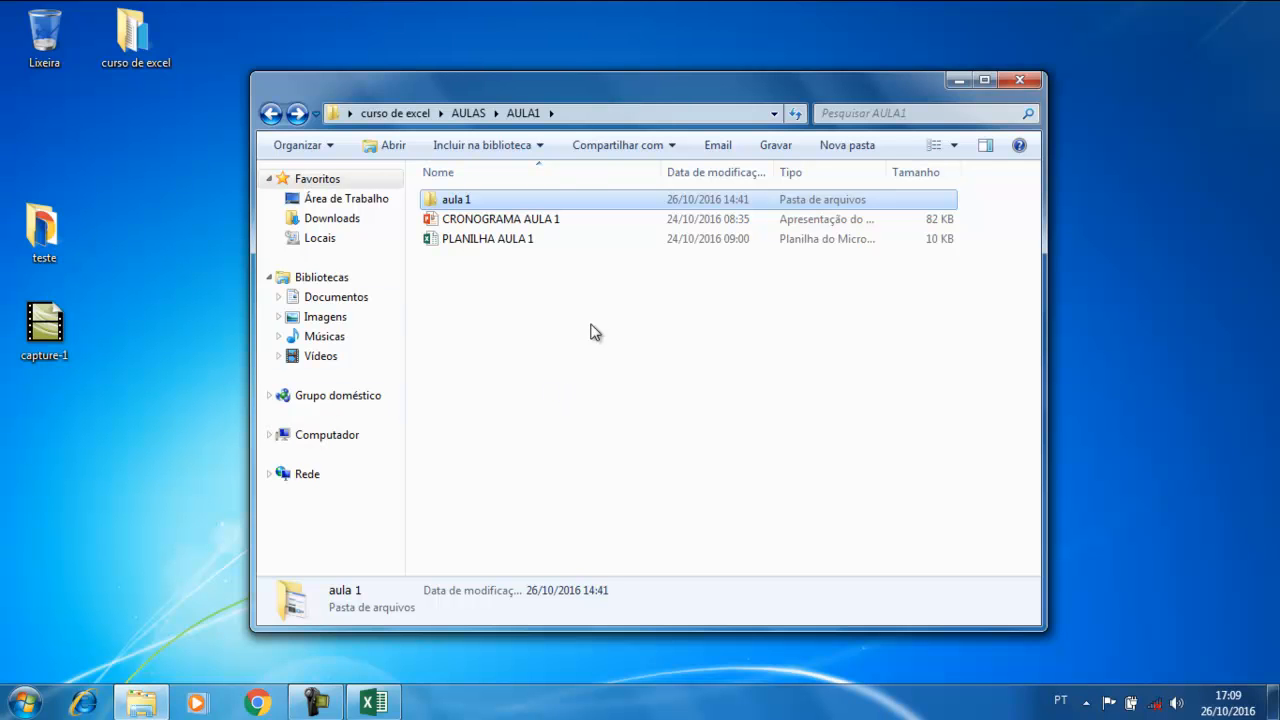
# Open the curso de excel folder and browse the nested planilhas prontas folder
pyautogui.doubleClick(105, 37)
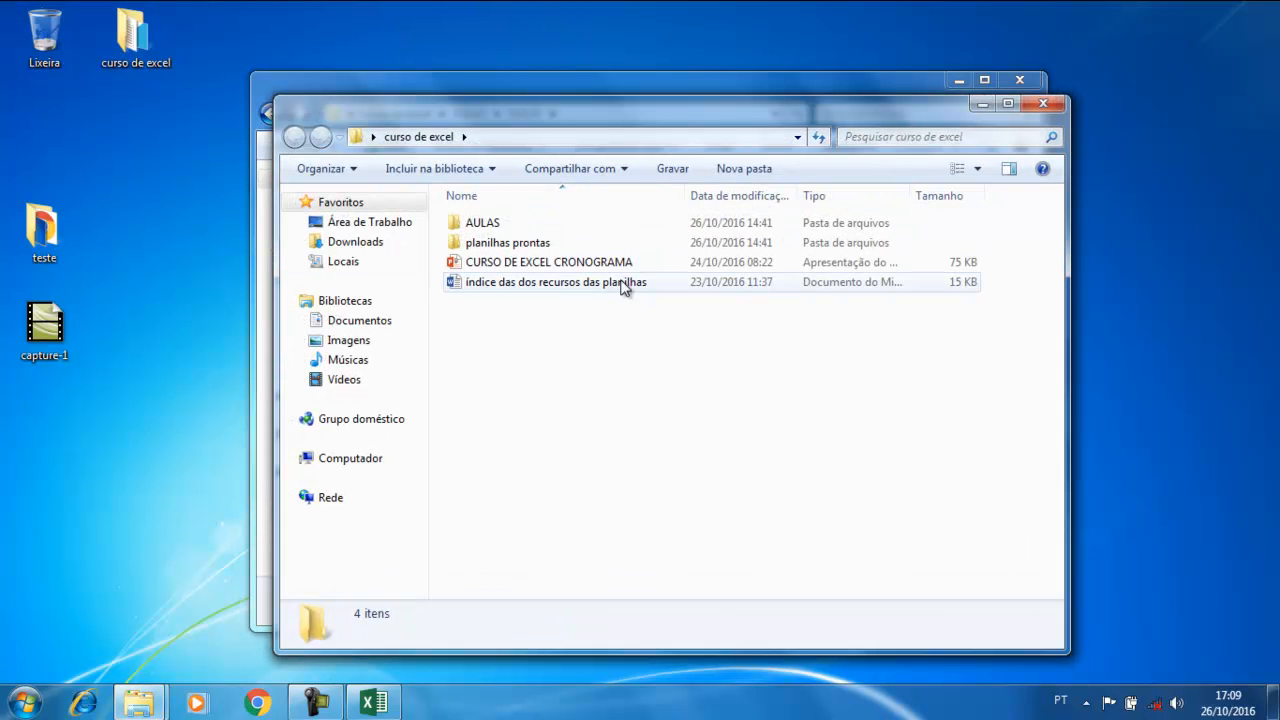
pyautogui.doubleClick(500, 244)
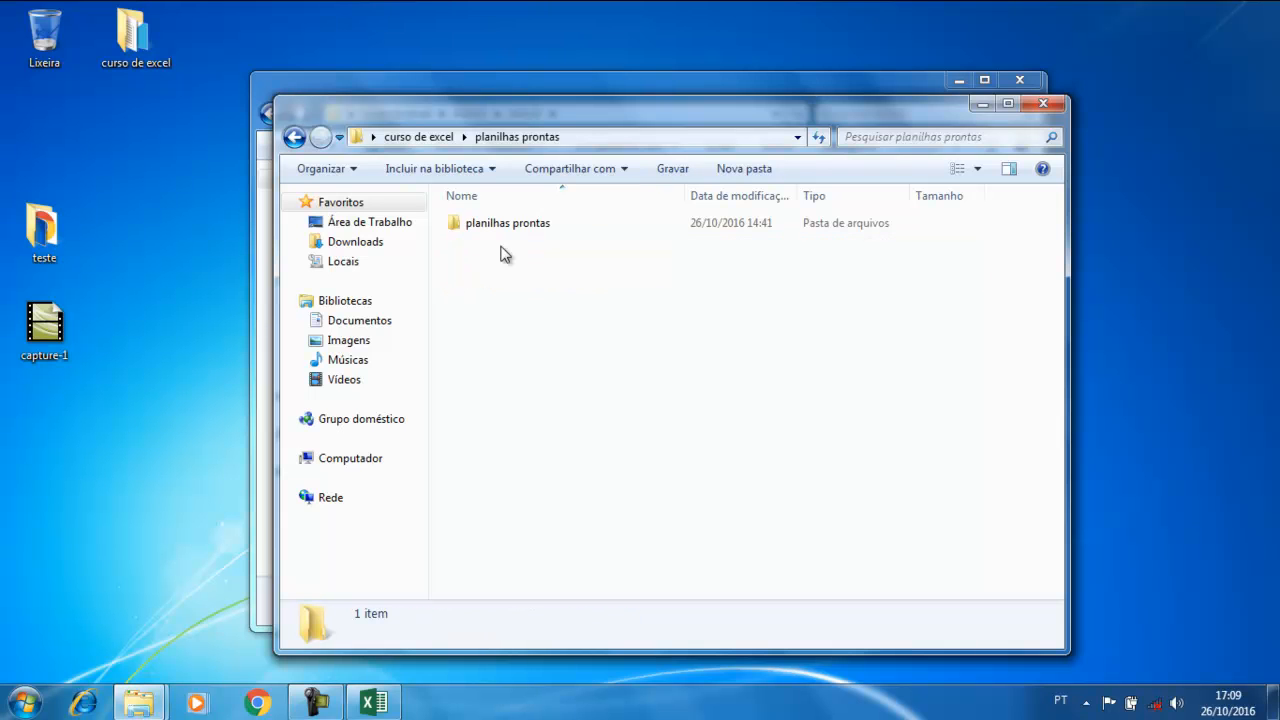
pyautogui.doubleClick(508, 226)
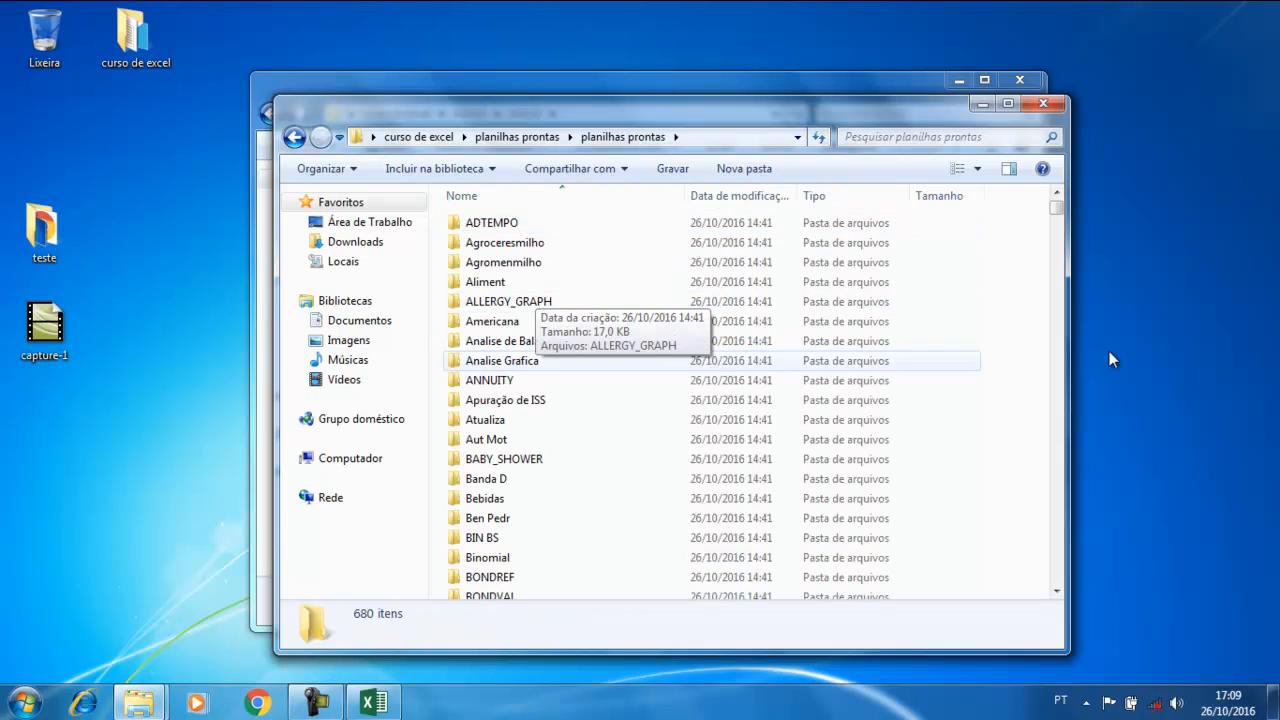
pyautogui.scroll(-14, 621, 335)
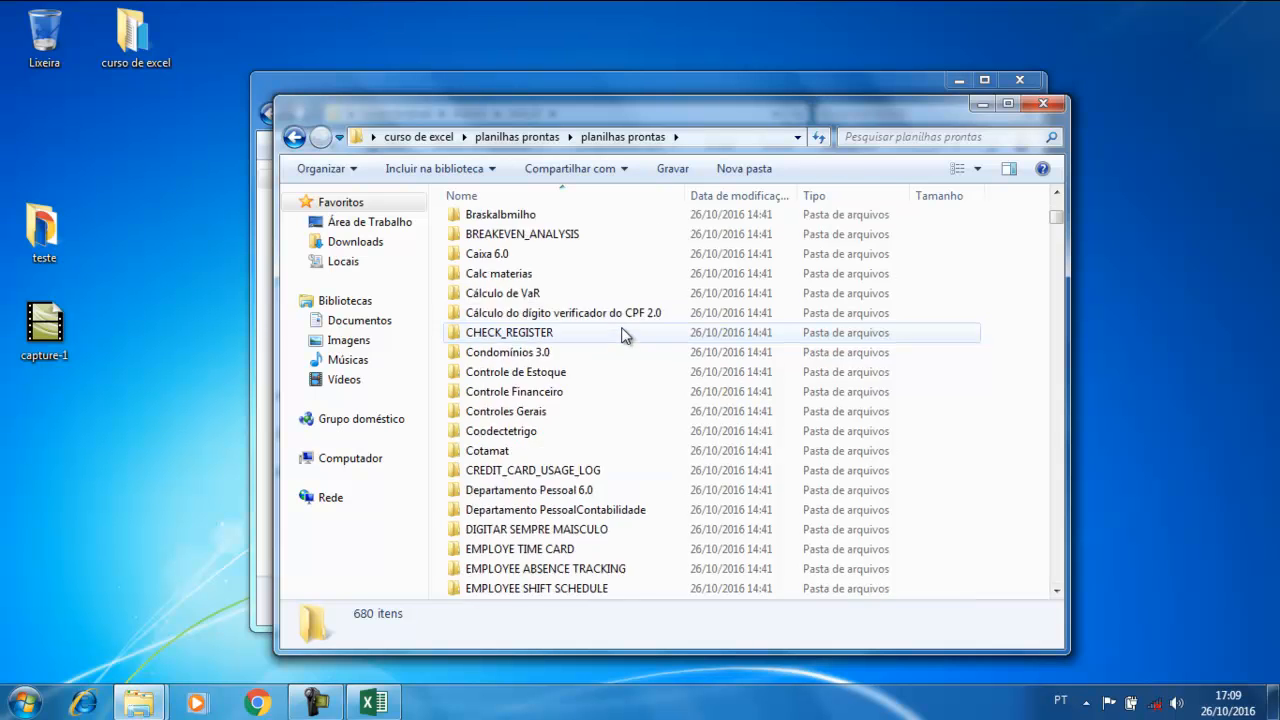
pyautogui.scroll(-20, 620, 333)
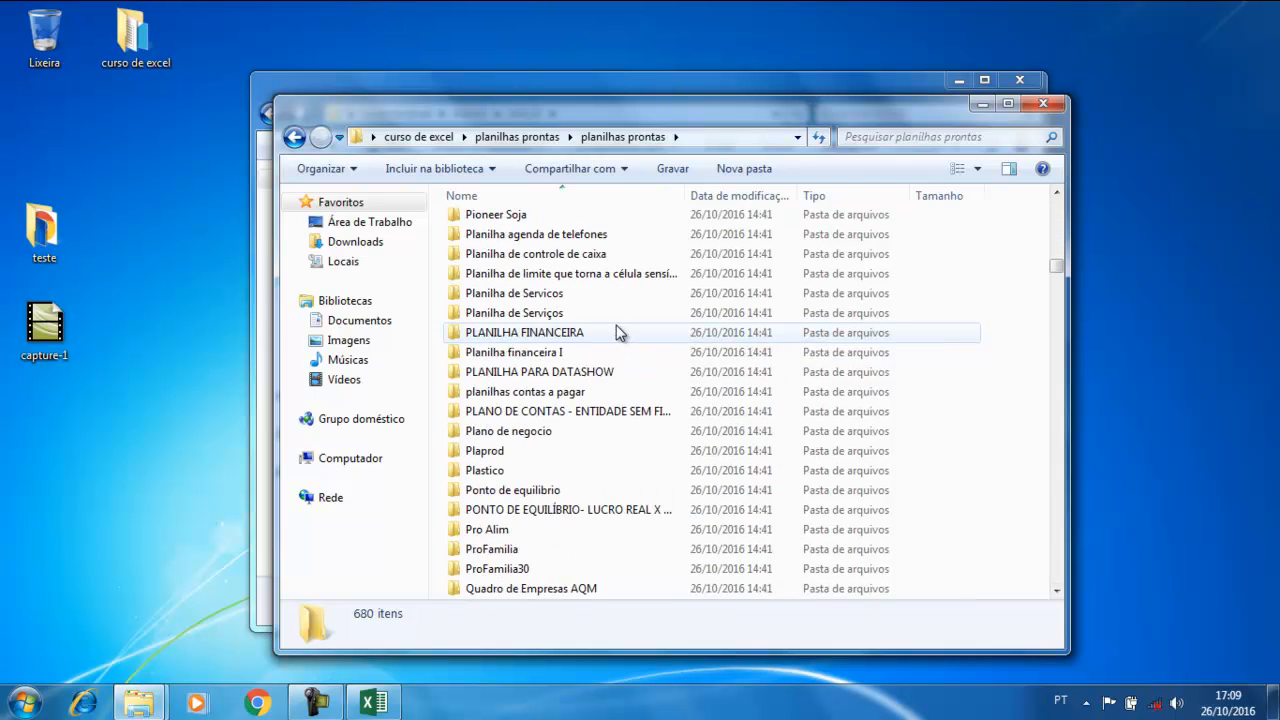
pyautogui.scroll(-20, 615, 325)
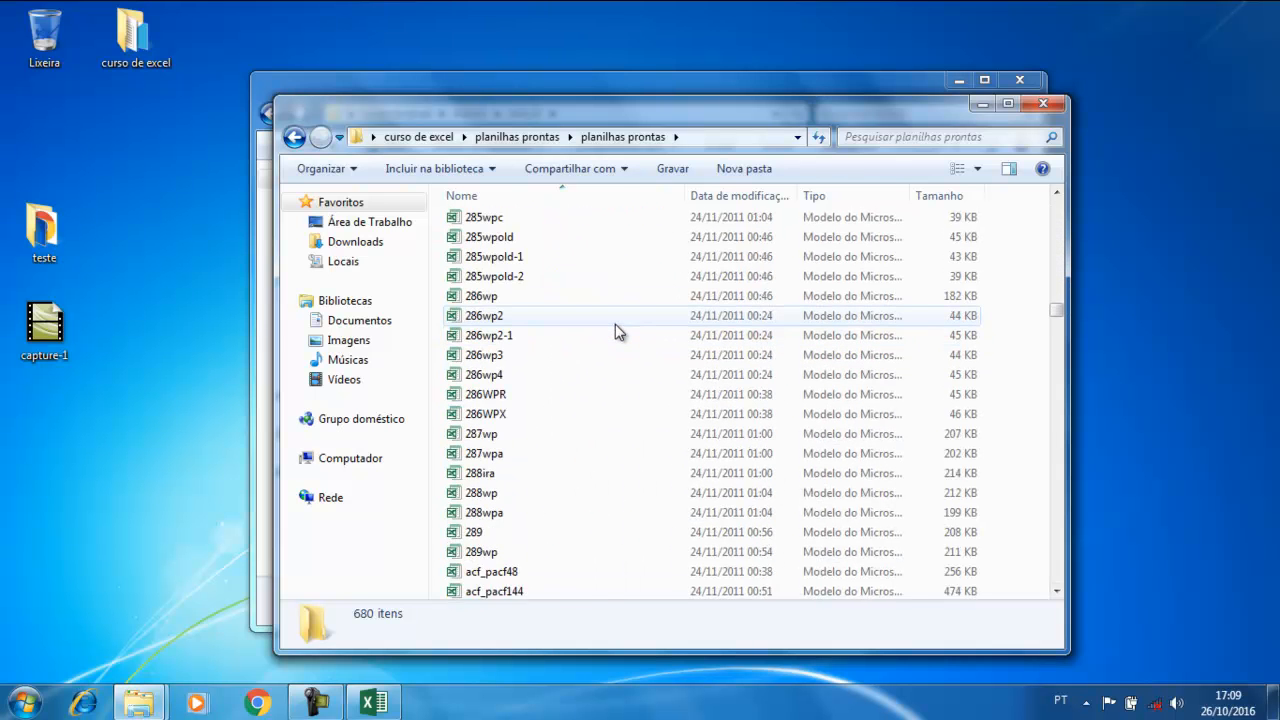
pyautogui.scroll(6, 580, 310)
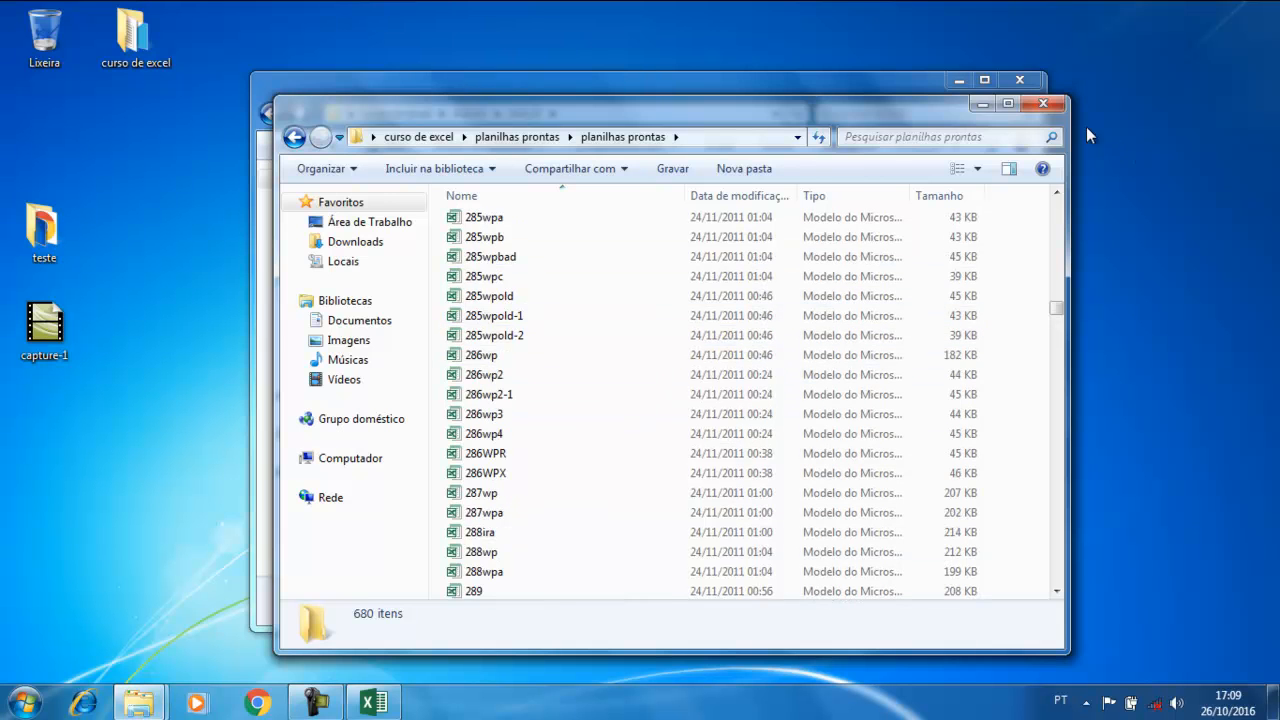
# Close that window, reopen curso de excel, and select the índice das dos recursos das planilhas document
pyautogui.click(1055, 104)
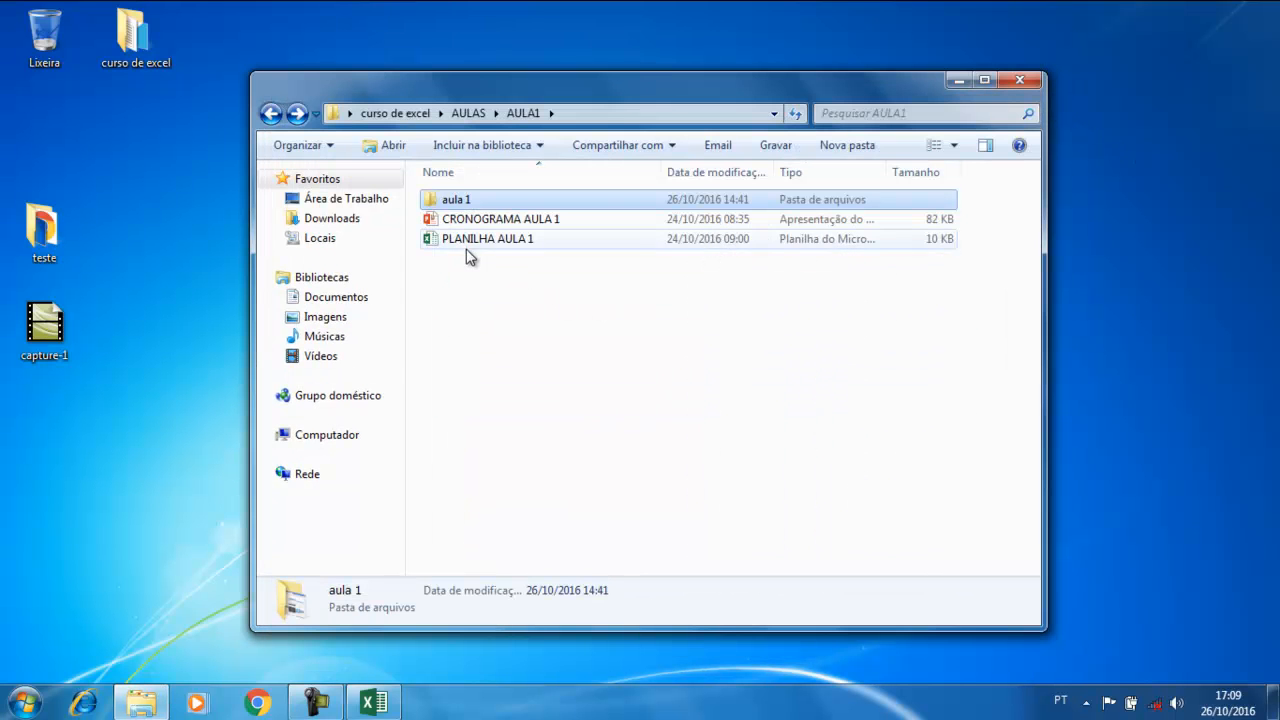
pyautogui.doubleClick(133, 35)
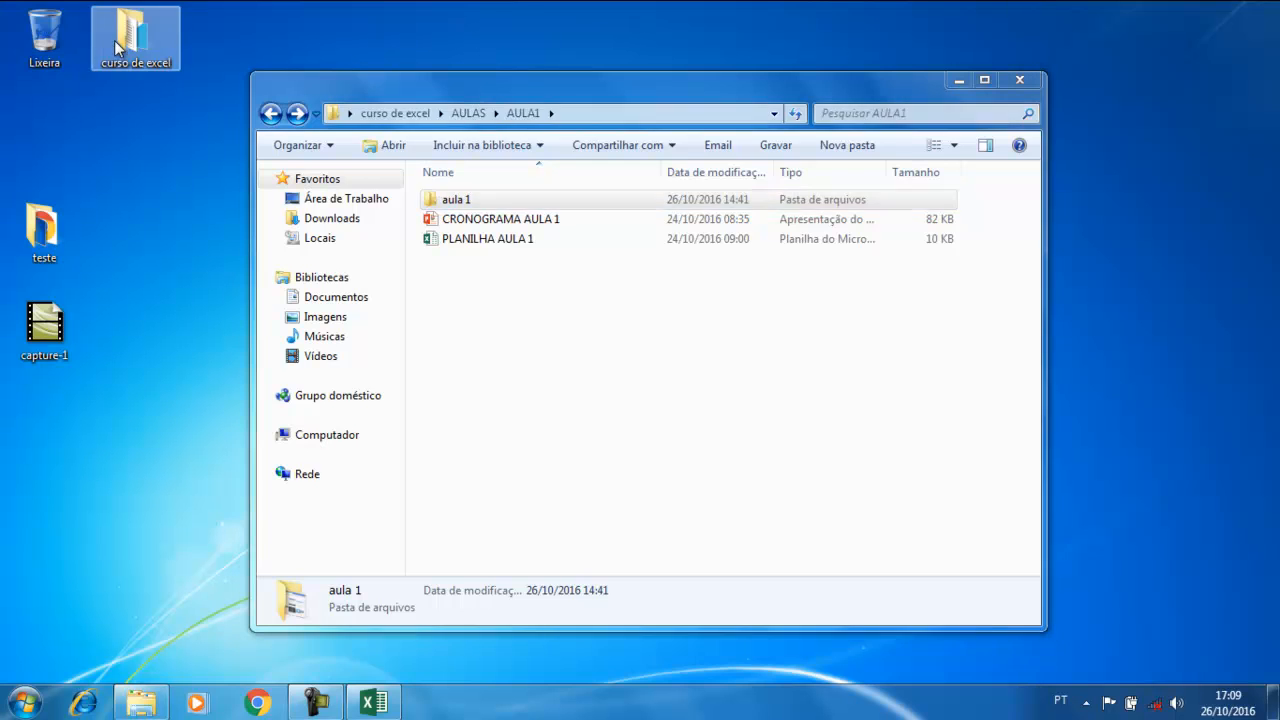
pyautogui.click(541, 310)
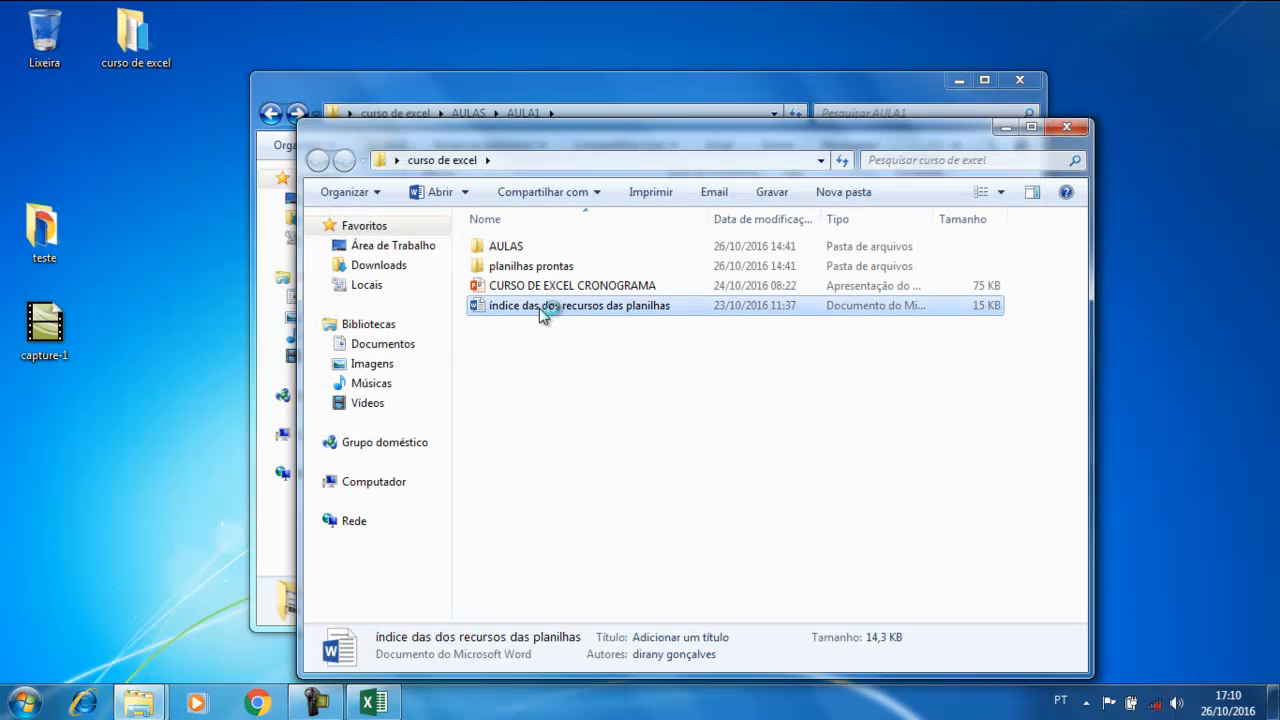
# Open the índice document in Word and select the ADTEMPO entry
pyautogui.doubleClick(541, 310)
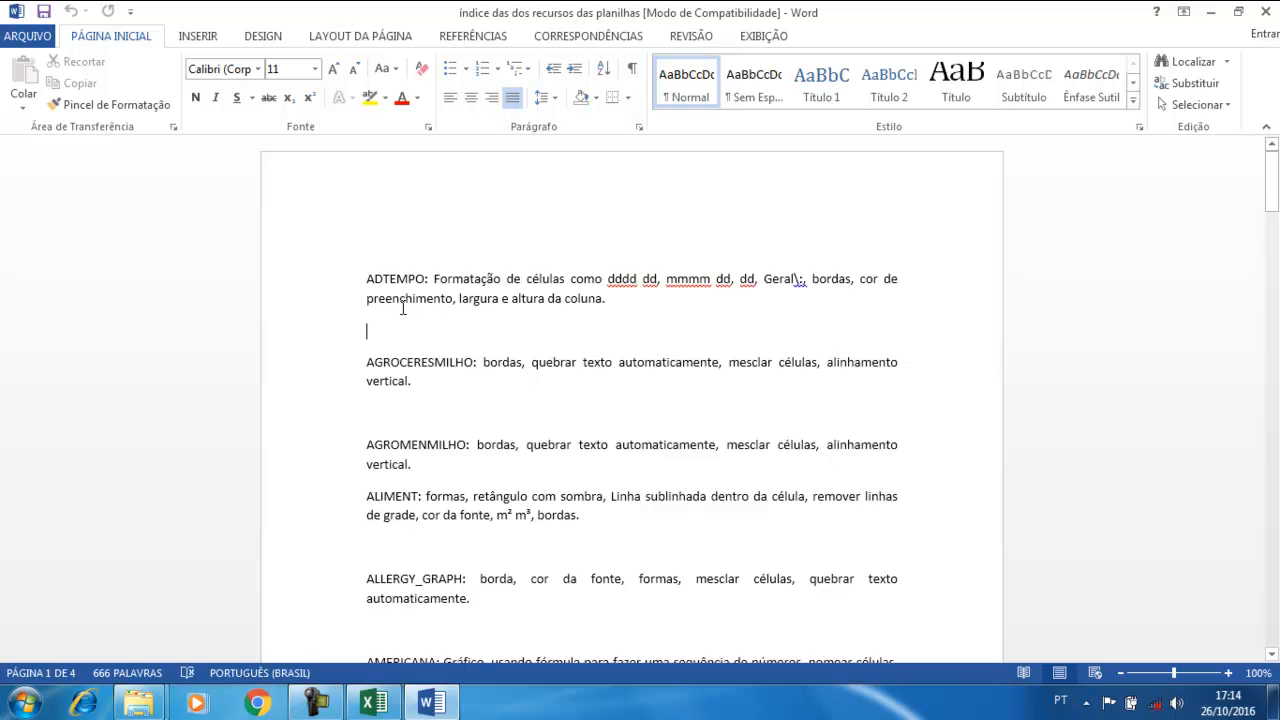
pyautogui.doubleClick(392, 279)
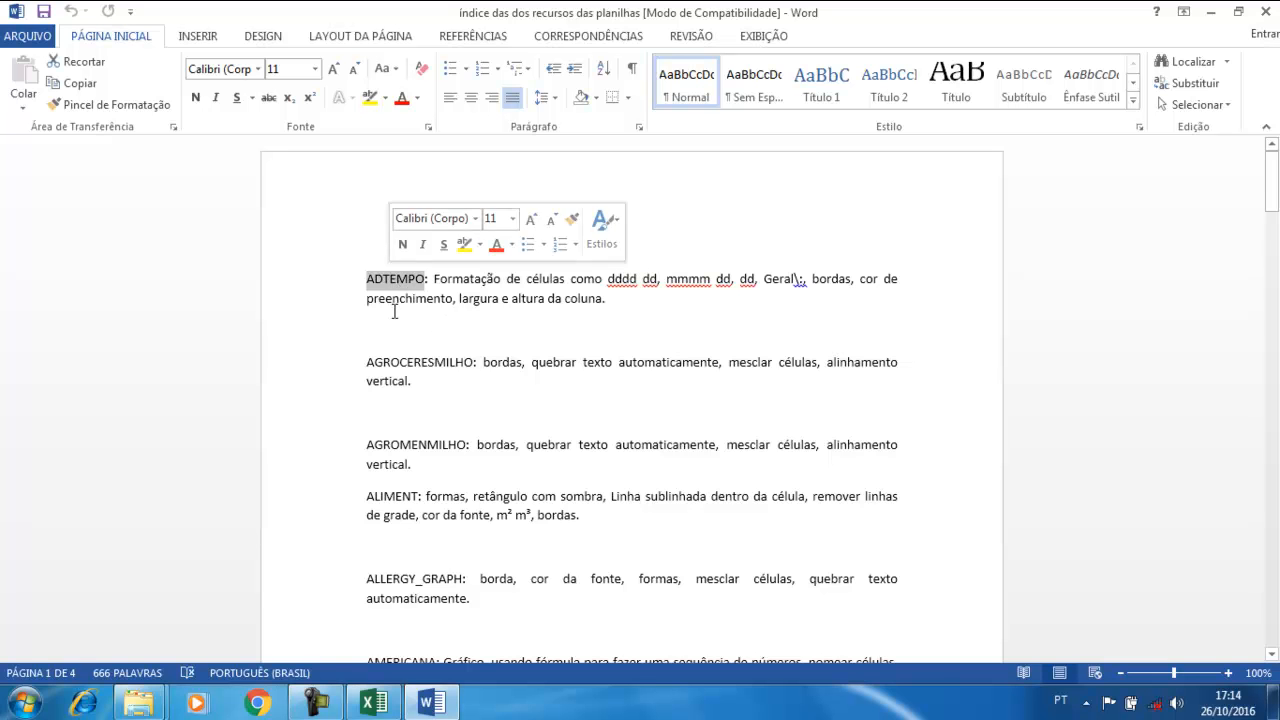
pyautogui.tripleClick(399, 368)
pyautogui.tripleClick(399, 279)
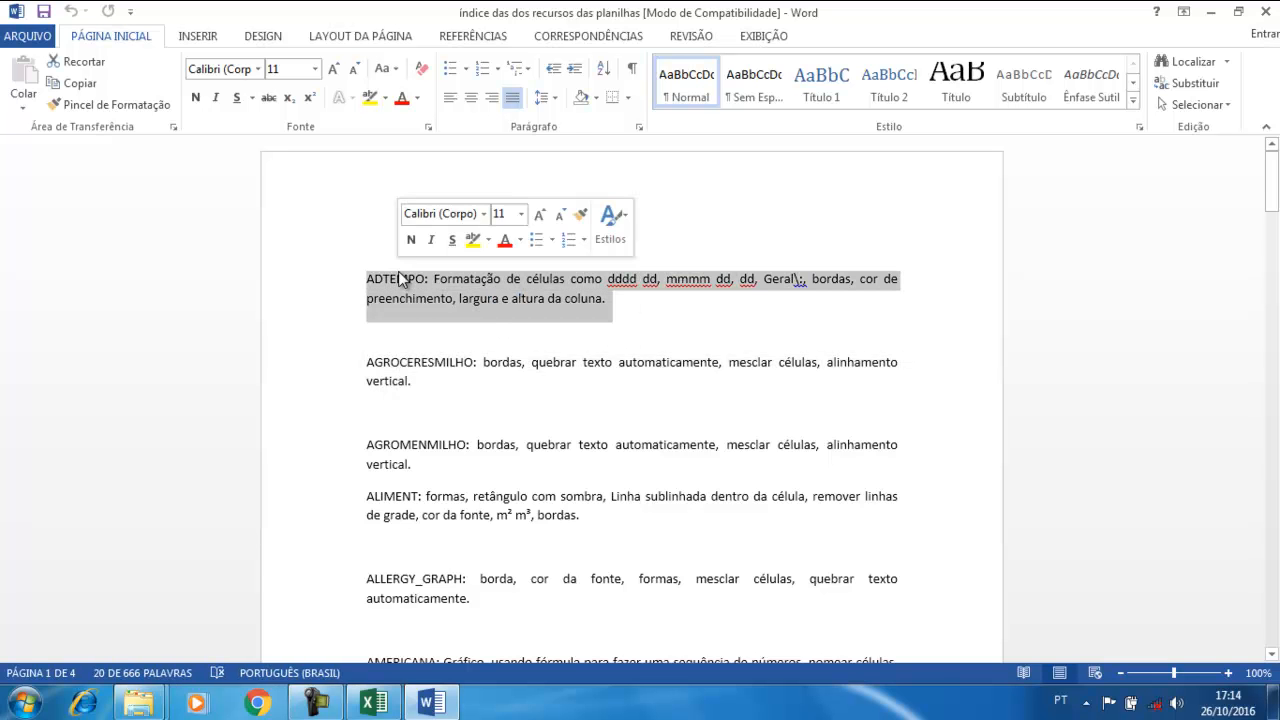
pyautogui.click(497, 337)
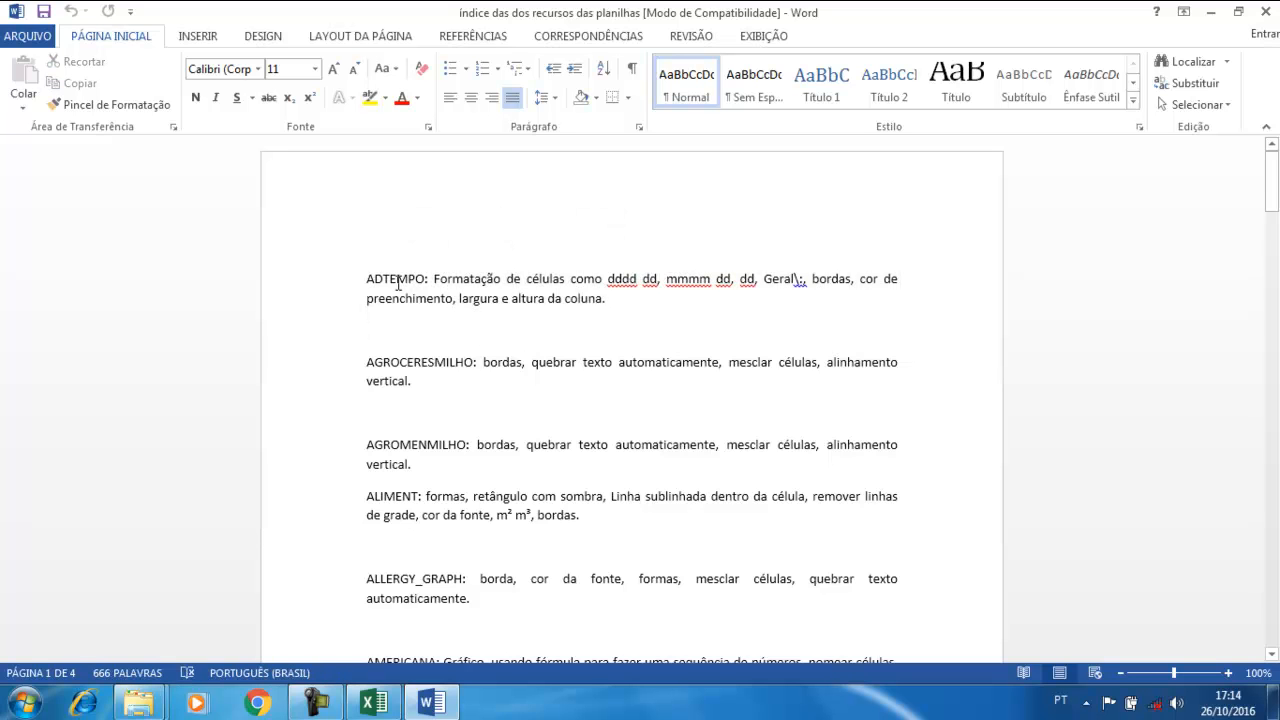
pyautogui.click(148, 705)
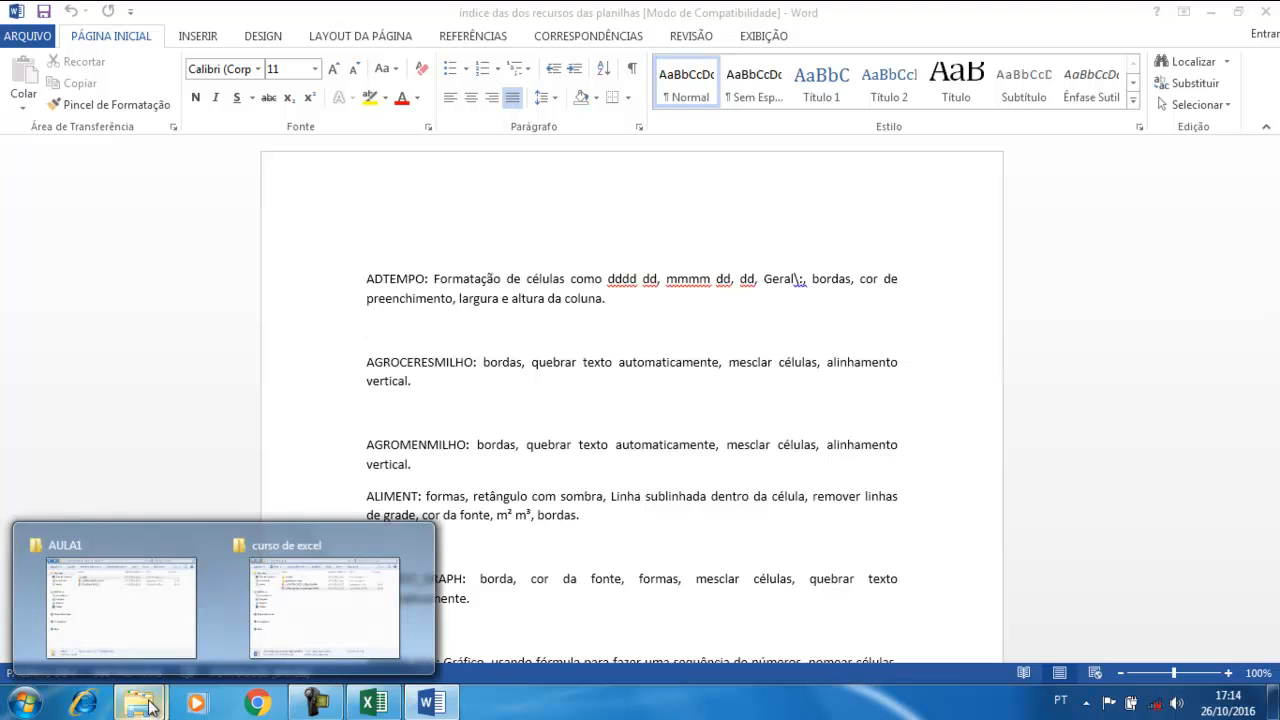
# Bring curso de excel forward, open the nested planilhas prontas folder, and select ADTEMPO
pyautogui.moveTo(150, 610)
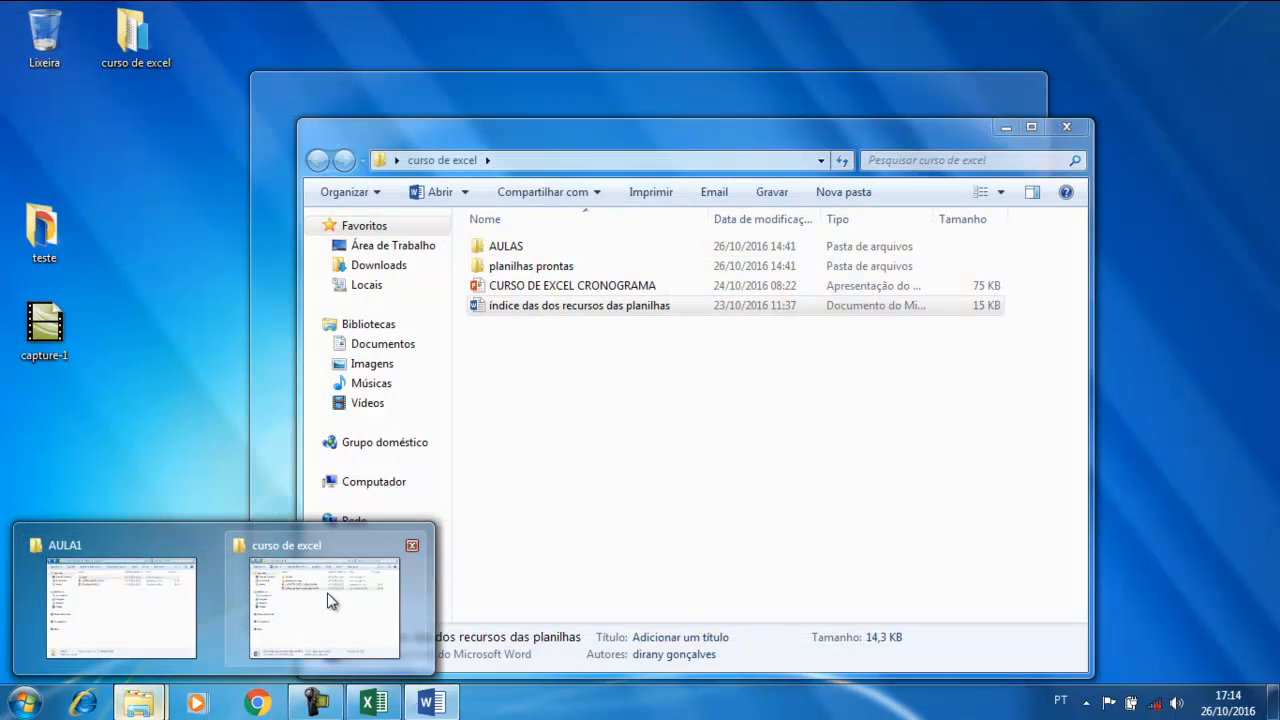
pyautogui.click(329, 600)
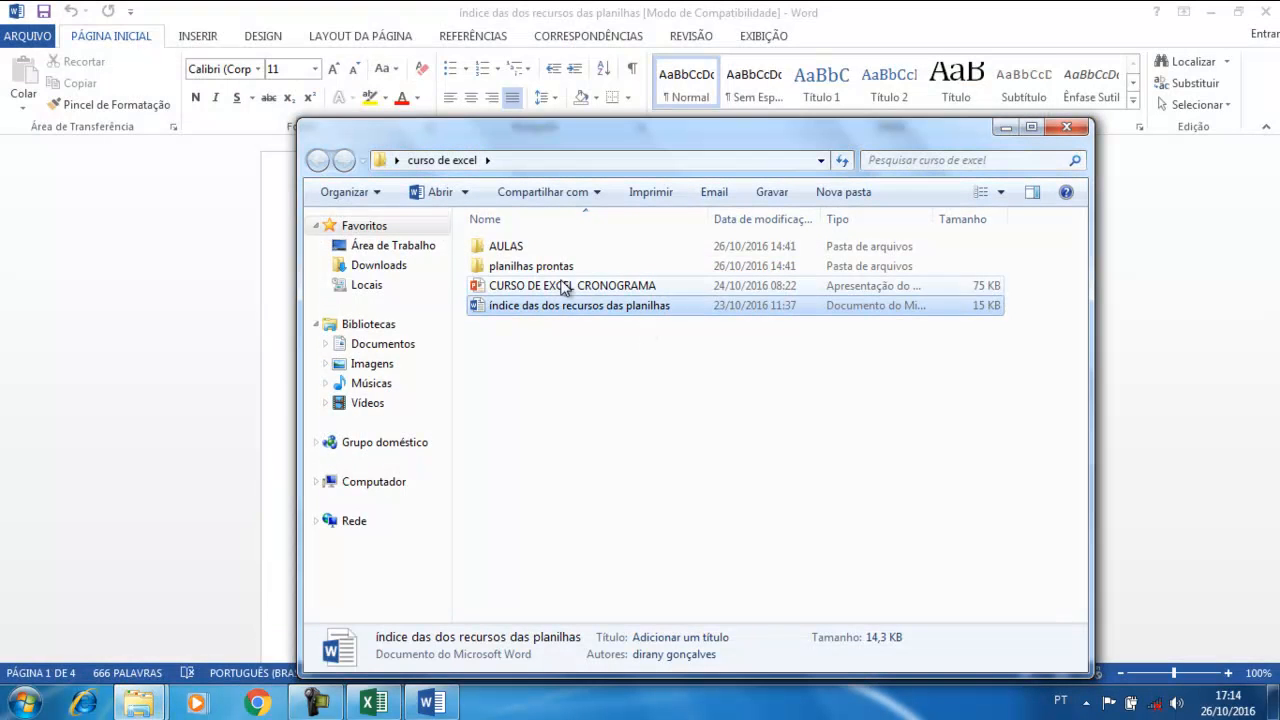
pyautogui.doubleClick(550, 266)
pyautogui.doubleClick(522, 244)
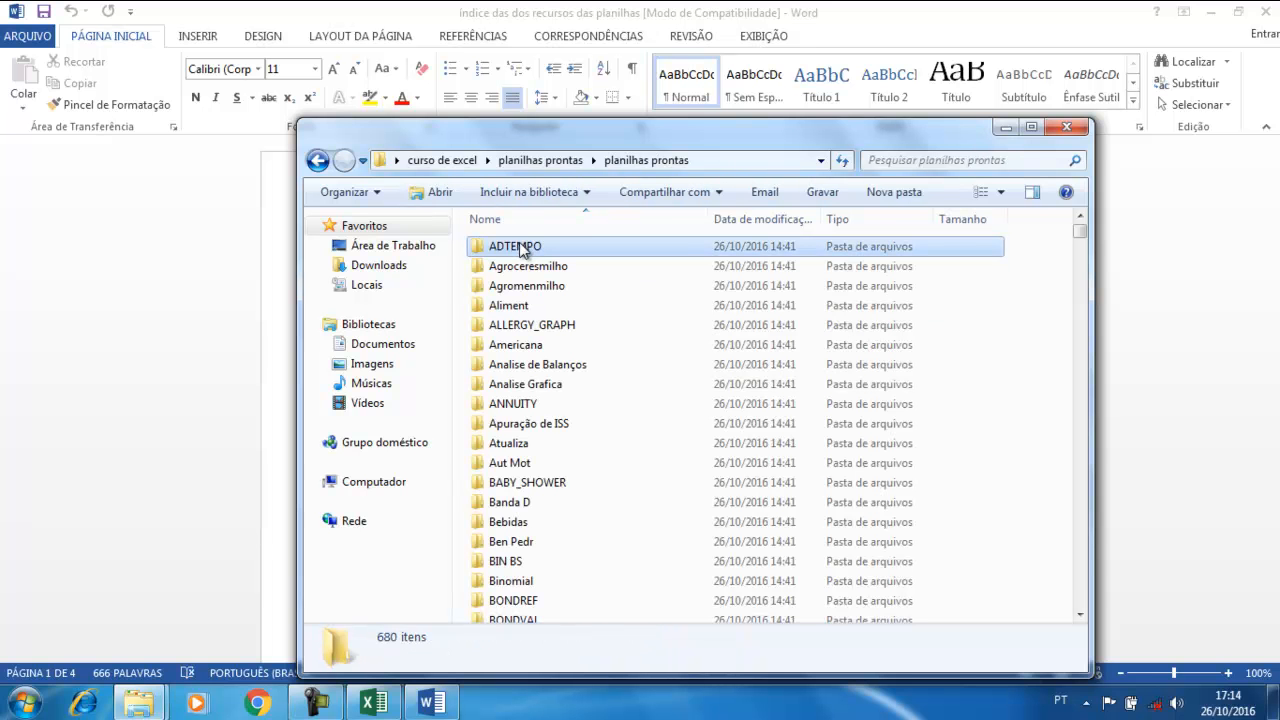
pyautogui.click(522, 246)
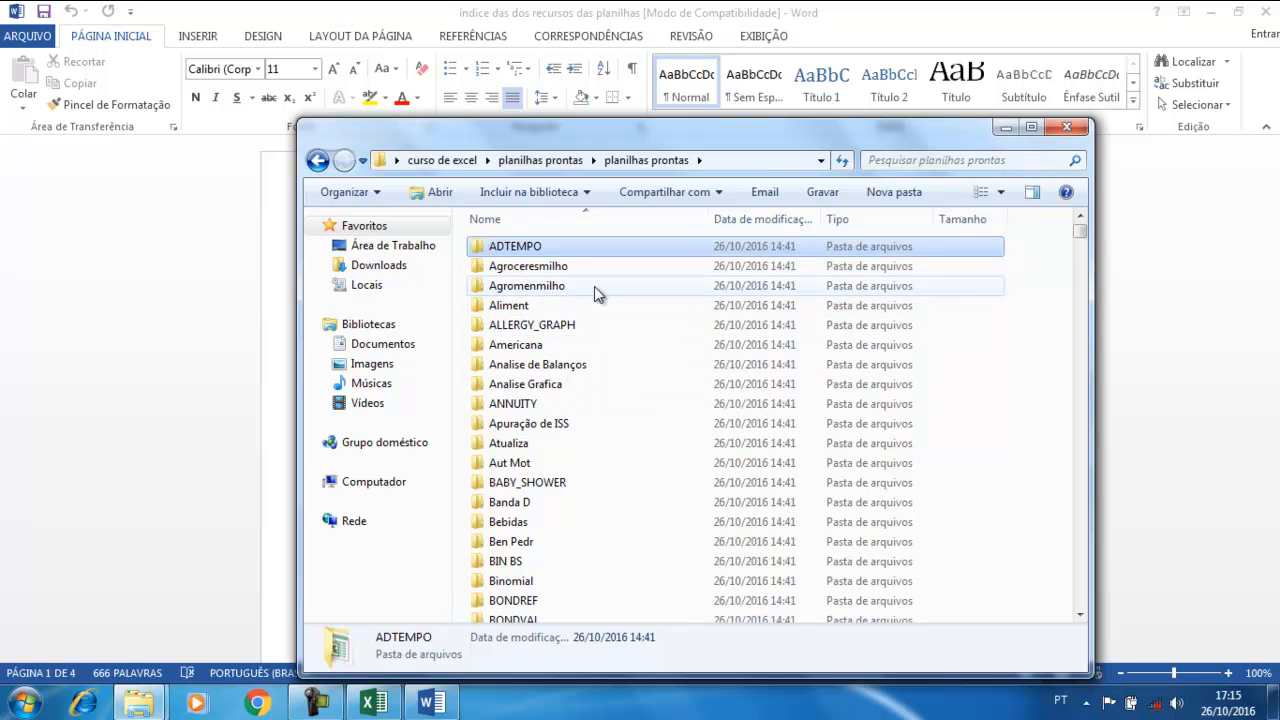
pyautogui.click(1006, 127)
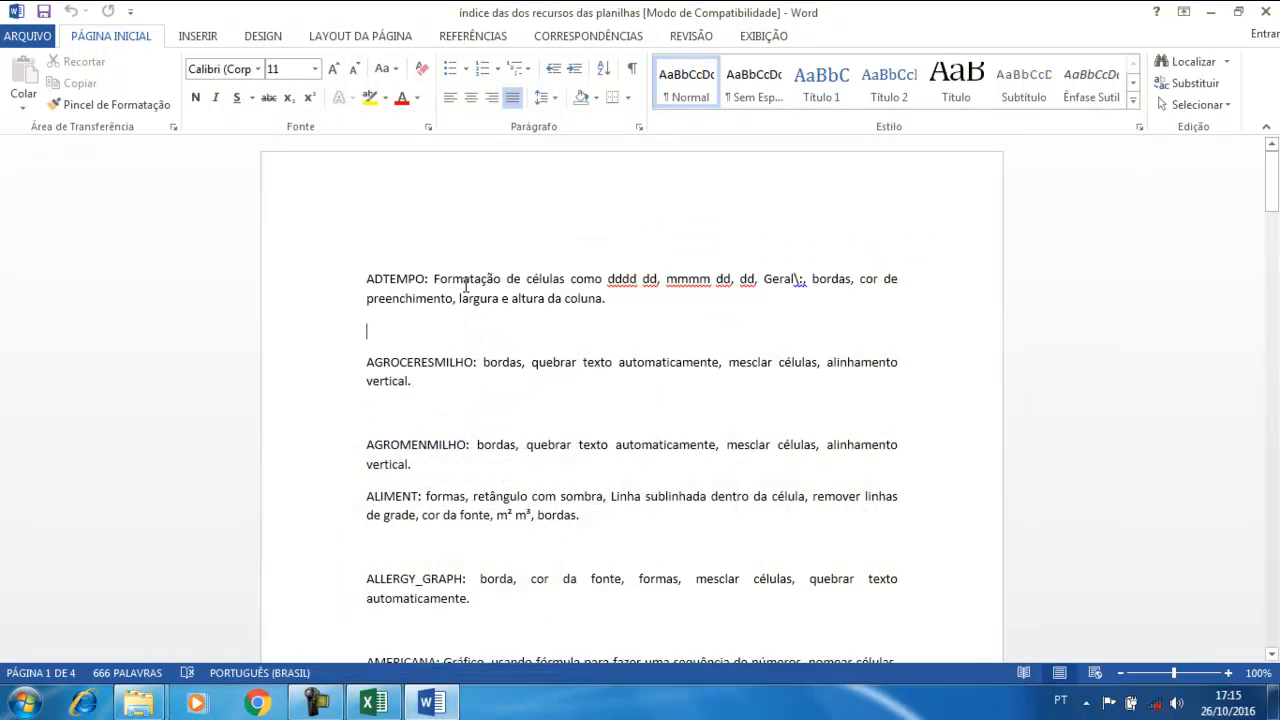
pyautogui.doubleClick(400, 280)
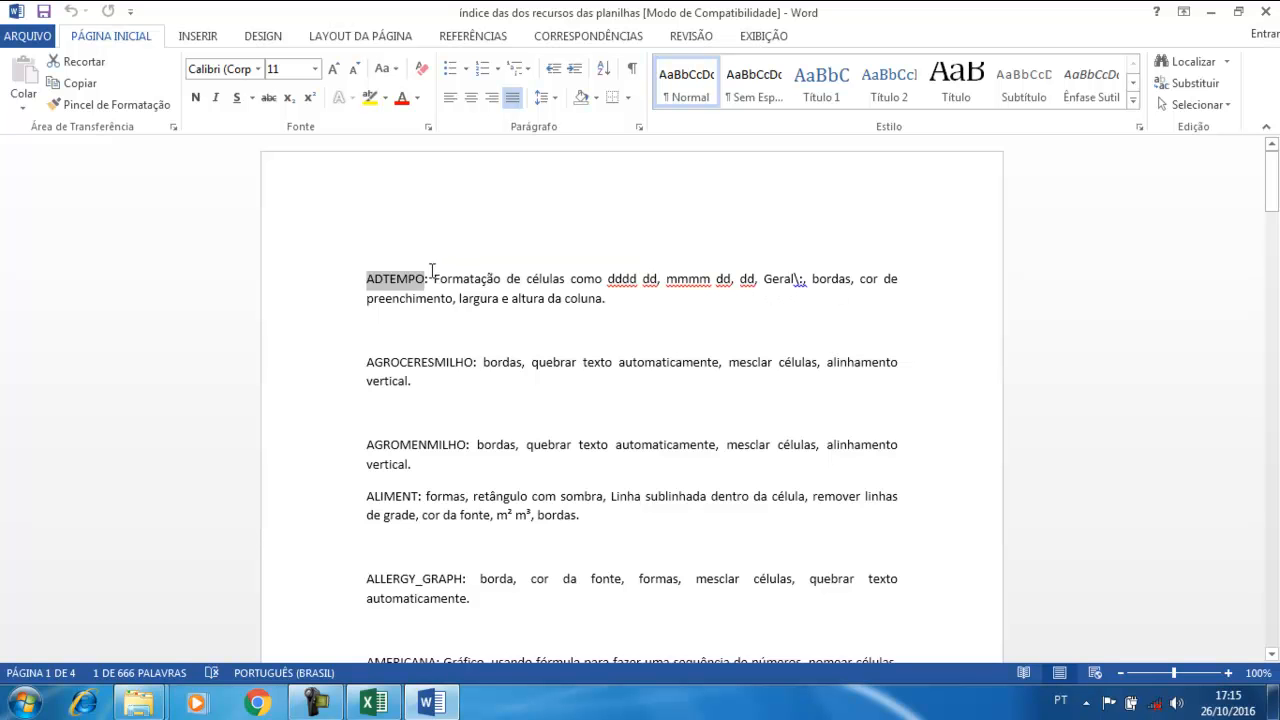
pyautogui.doubleClick(832, 279)
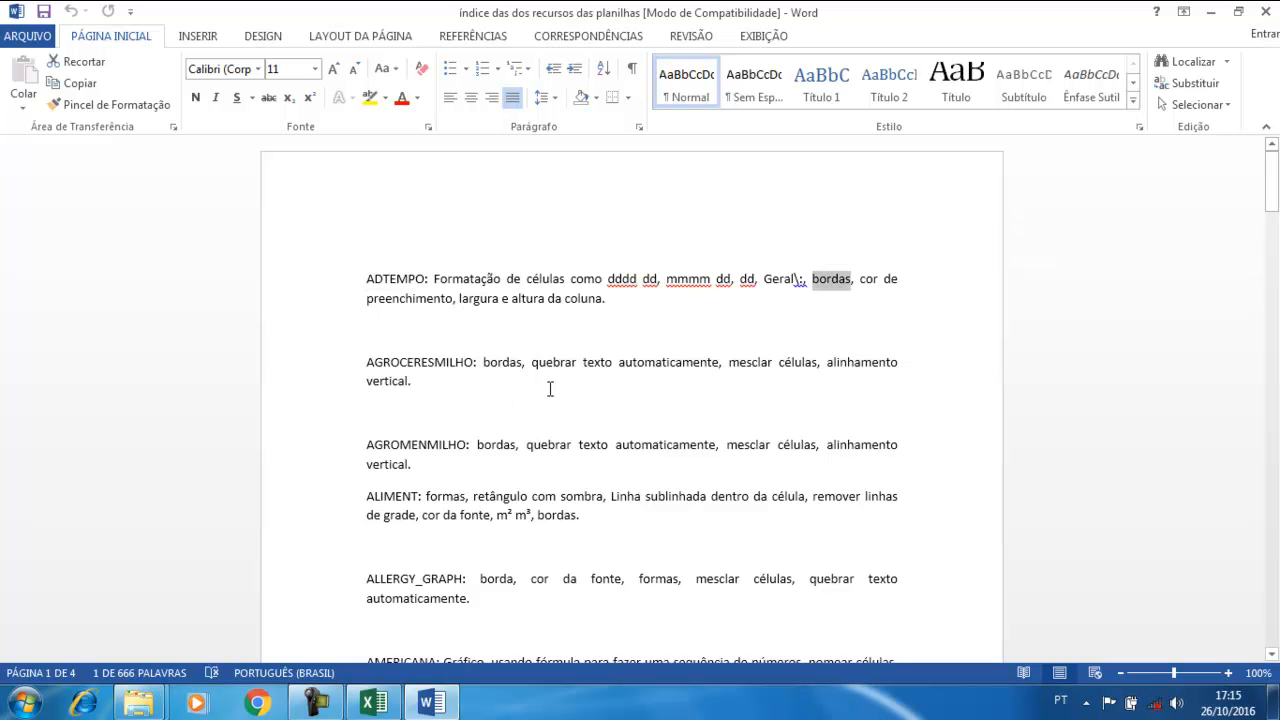
pyautogui.tripleClick(508, 372)
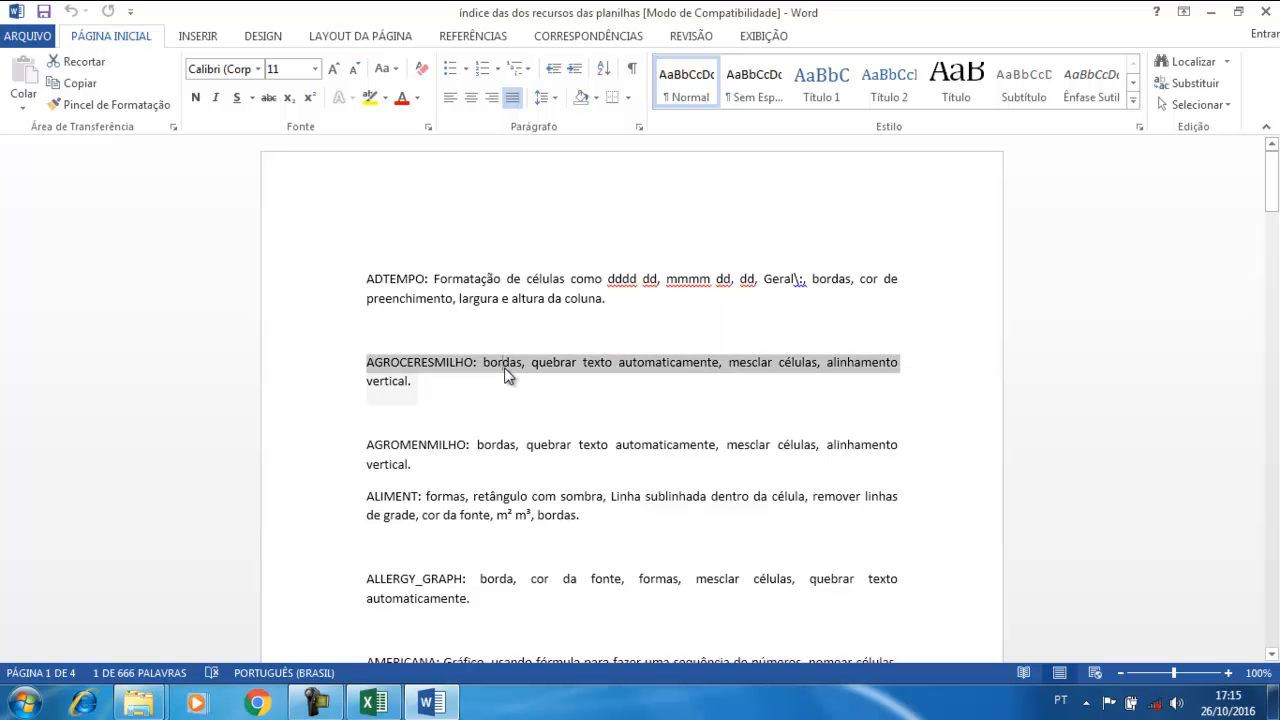
pyautogui.click(607, 385)
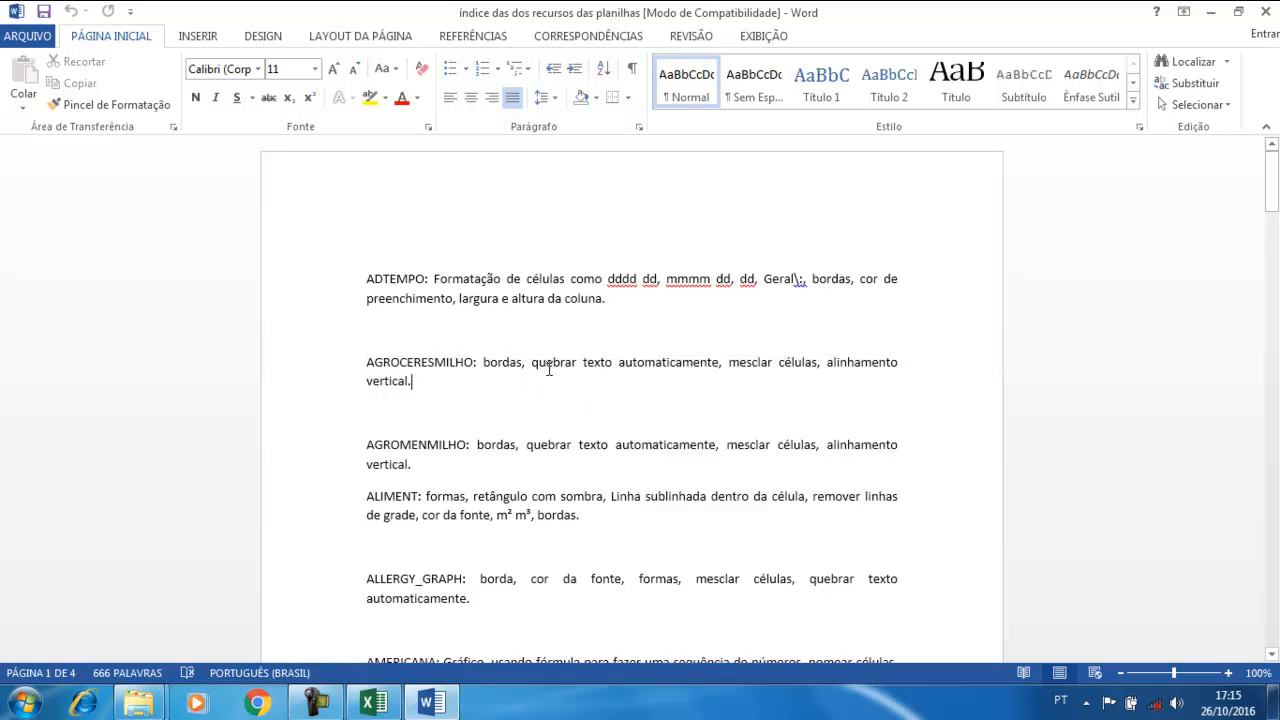
pyautogui.moveTo(531, 364); pyautogui.dragTo(687, 364)
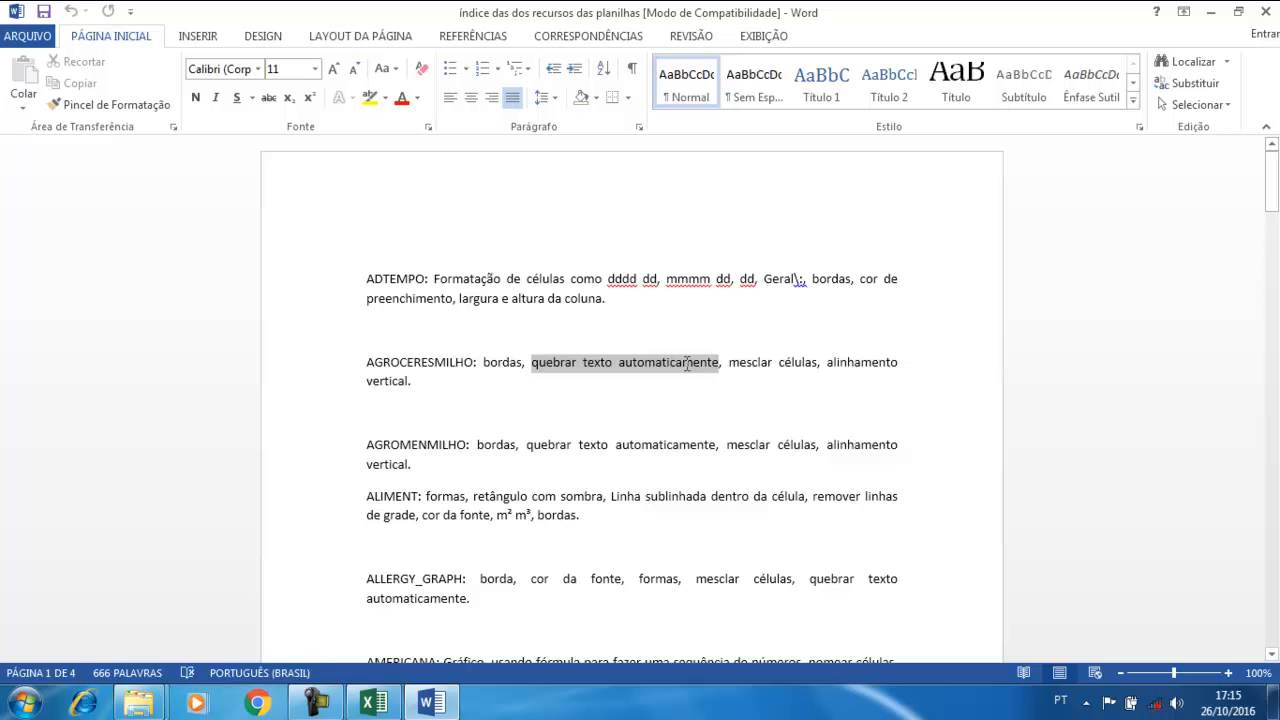
pyautogui.click(711, 424)
pyautogui.scroll(-8, 675, 413)
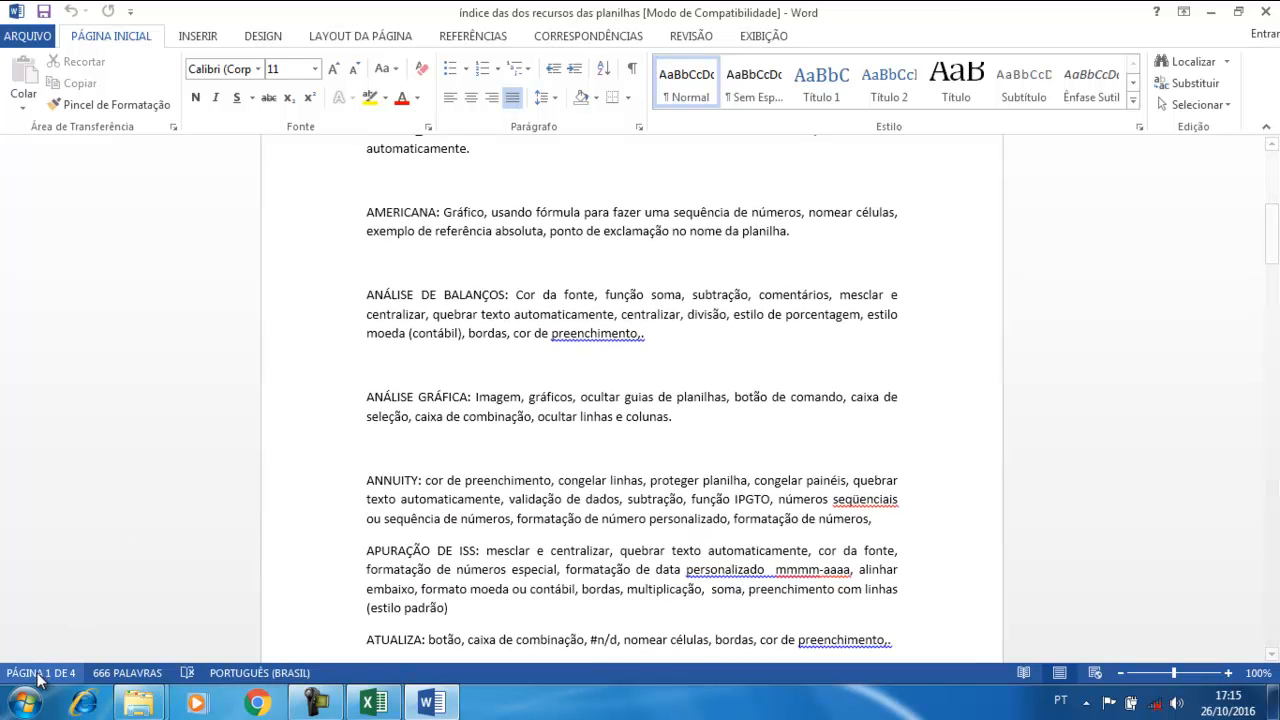
pyautogui.scroll(8, 610, 535)
pyautogui.scroll(1, 610, 535)
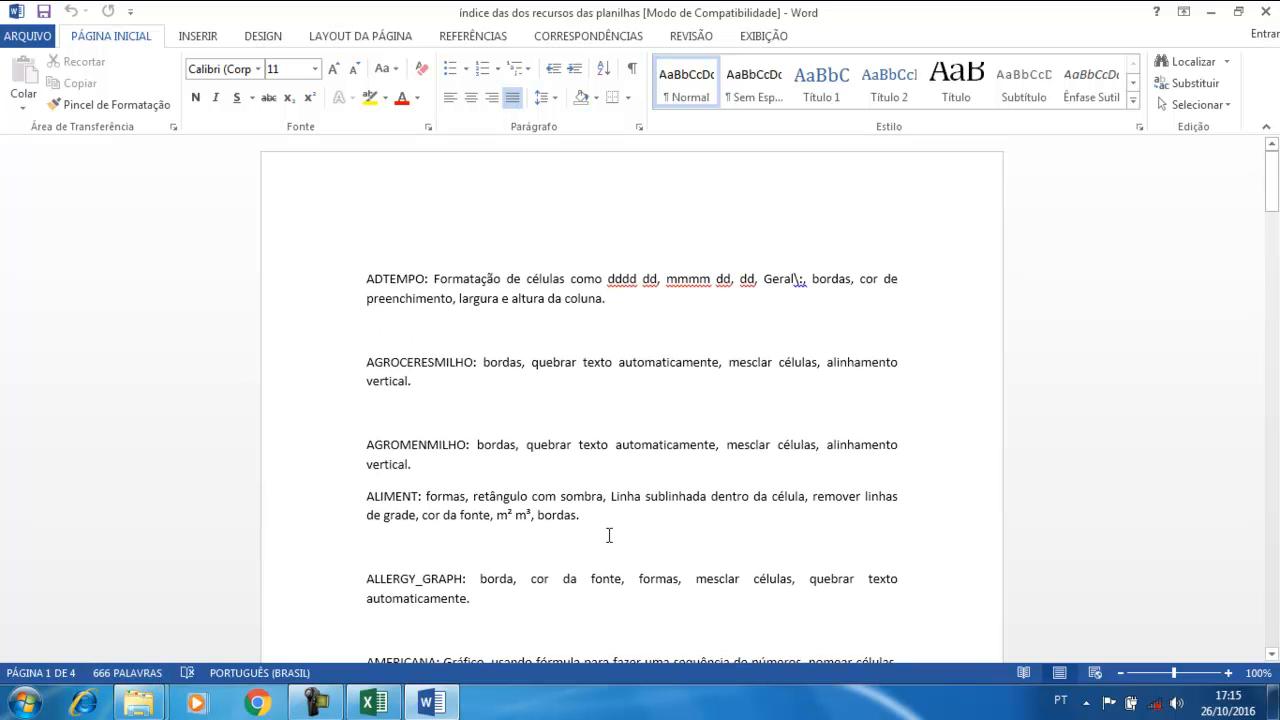
pyautogui.click(653, 350)
# Search the index for 'função se' and step through its 8 matches
pyautogui.hotkey('ctrl', 'f')
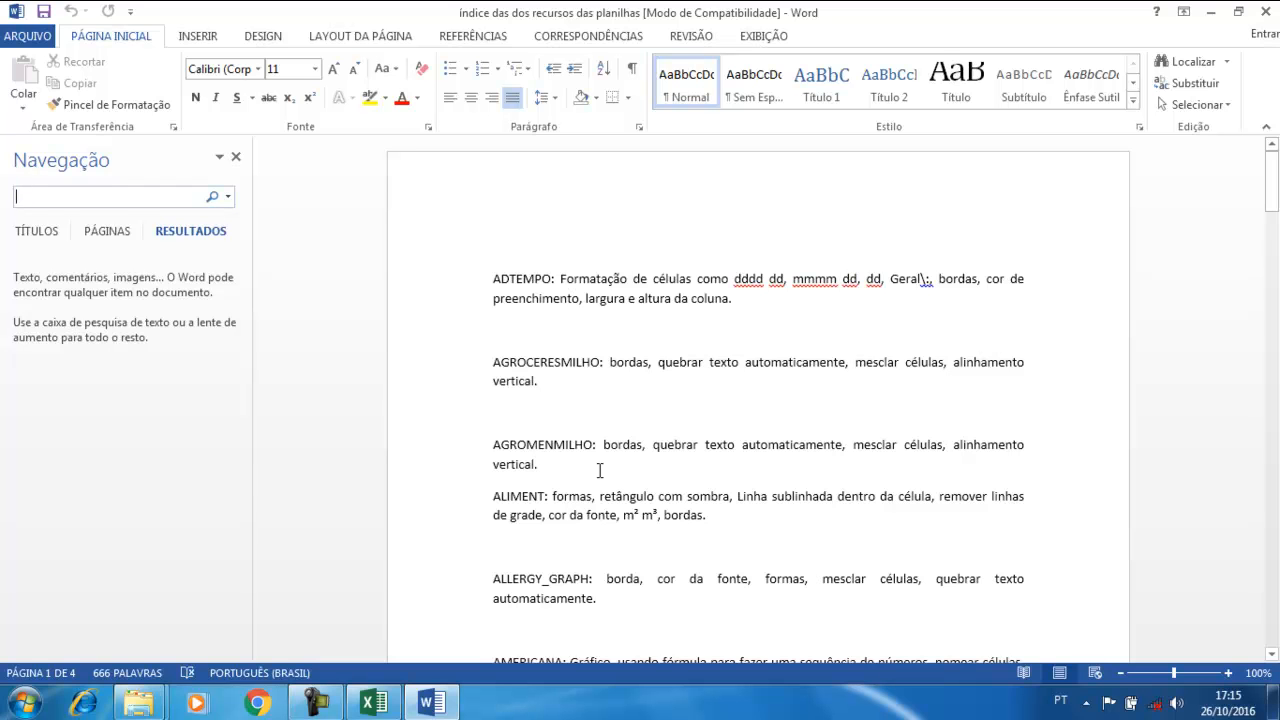
pyautogui.write('uncão se')
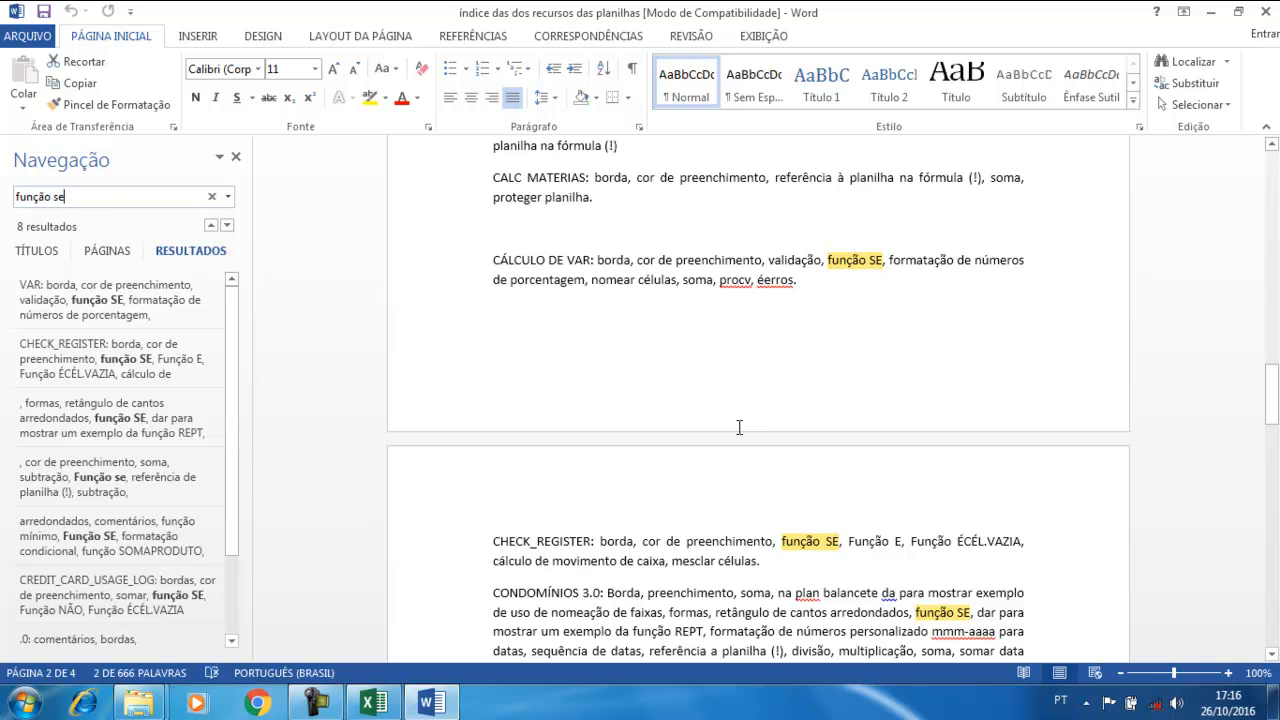
pyautogui.press('Return')
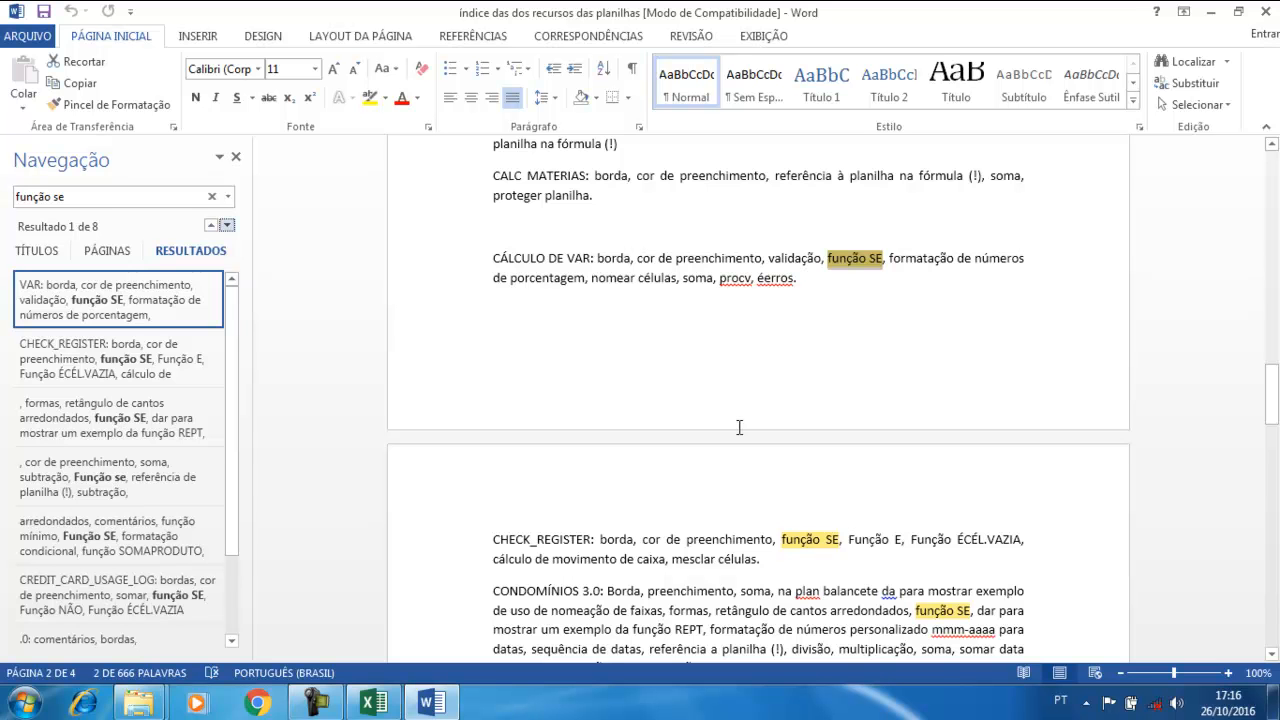
pyautogui.press('Return')
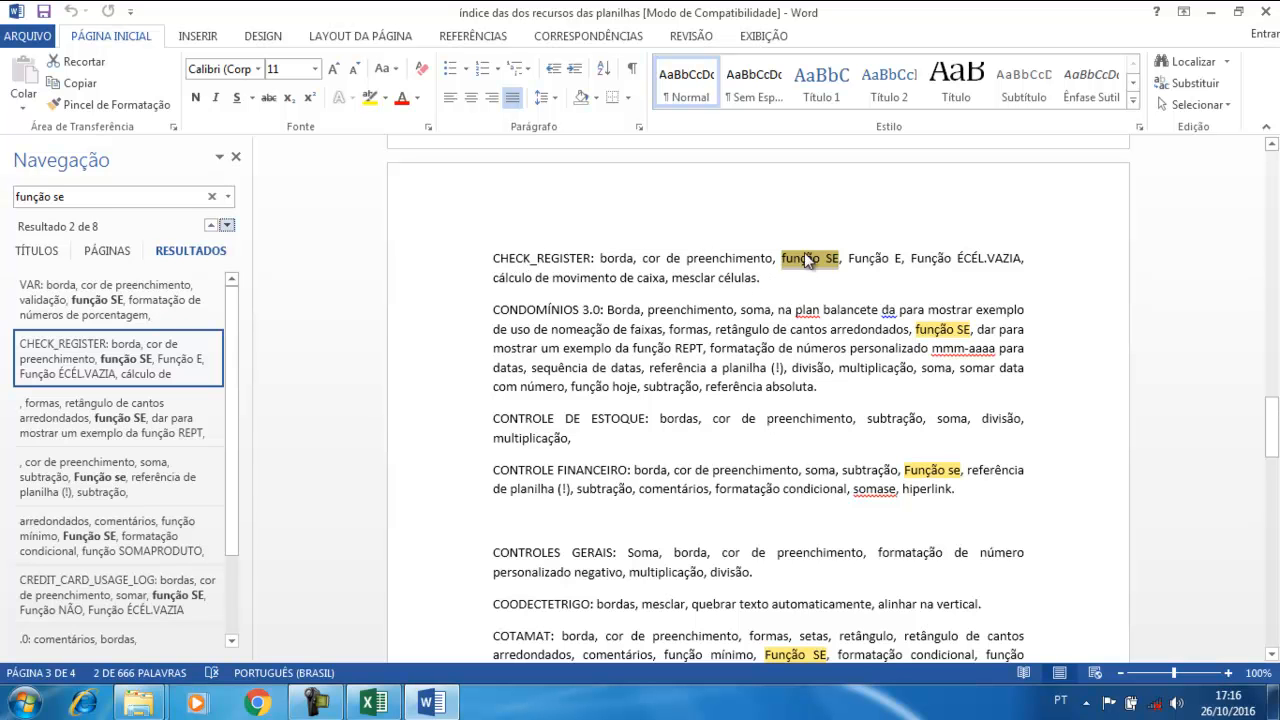
pyautogui.press('Return')
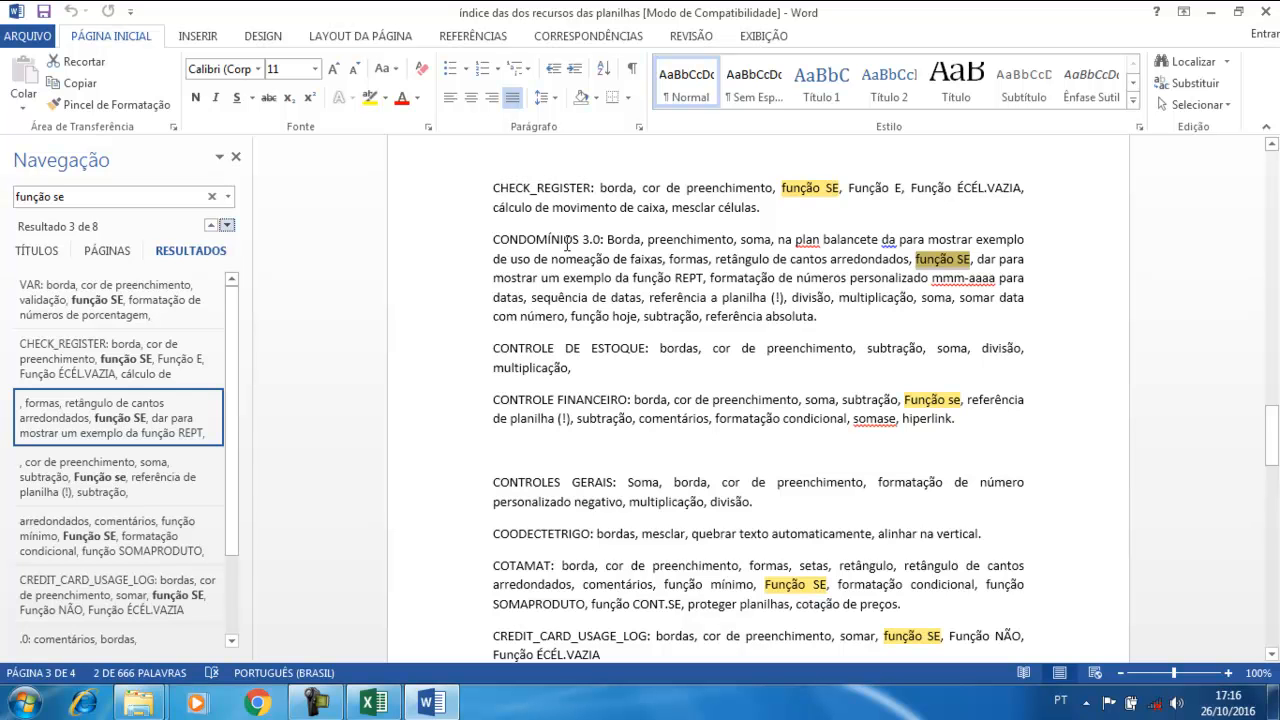
pyautogui.press('Return')
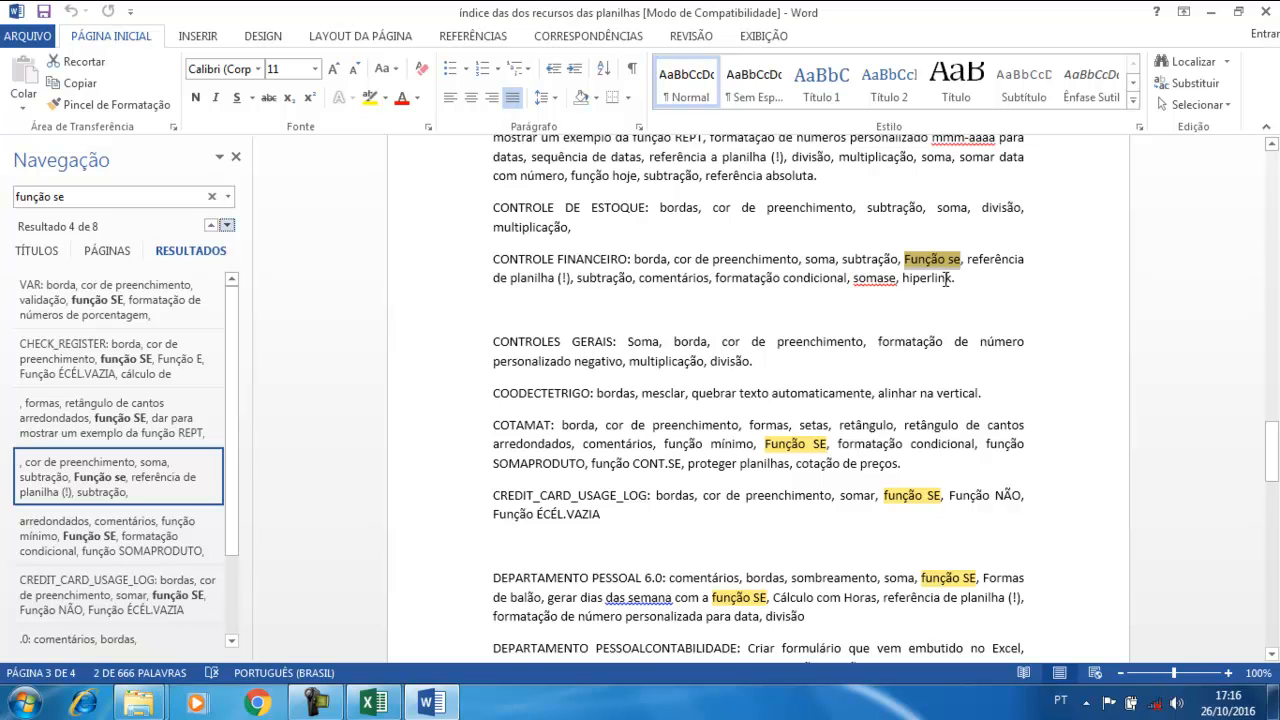
pyautogui.press('Return')
pyautogui.press('Return')
pyautogui.press('Return')
pyautogui.press('Return')
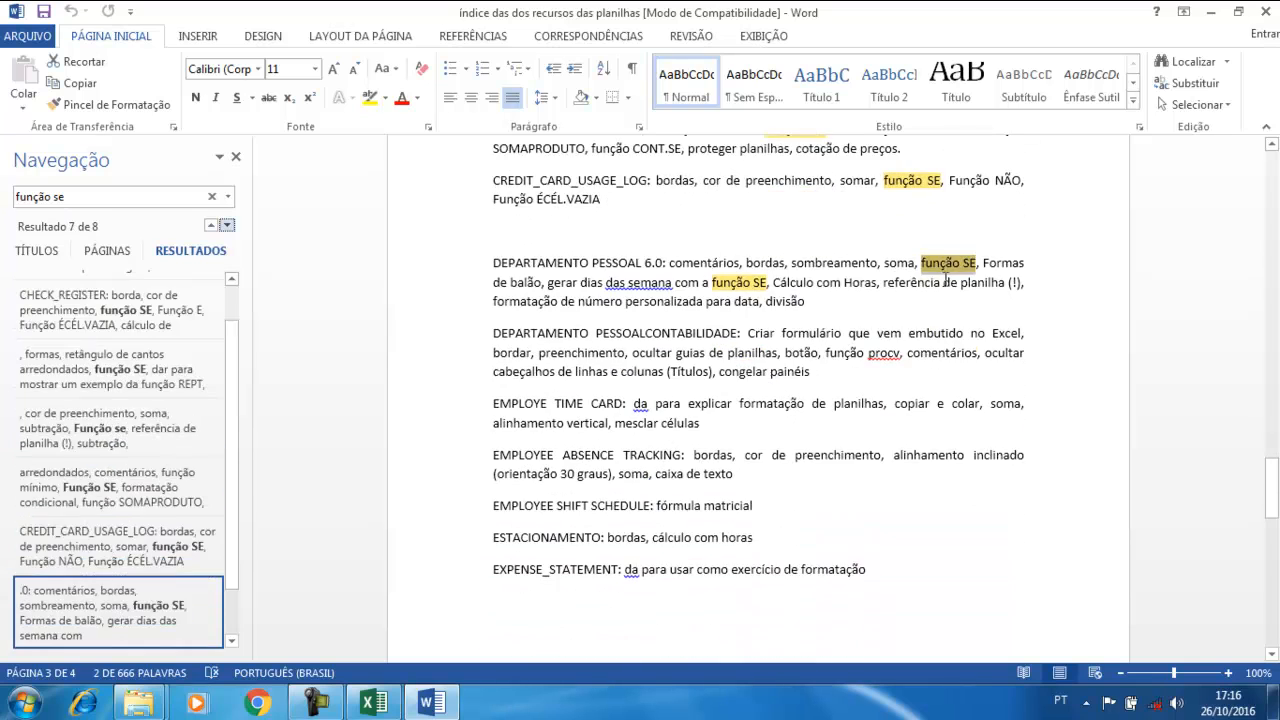
pyautogui.press('Return')
pyautogui.press('Return')
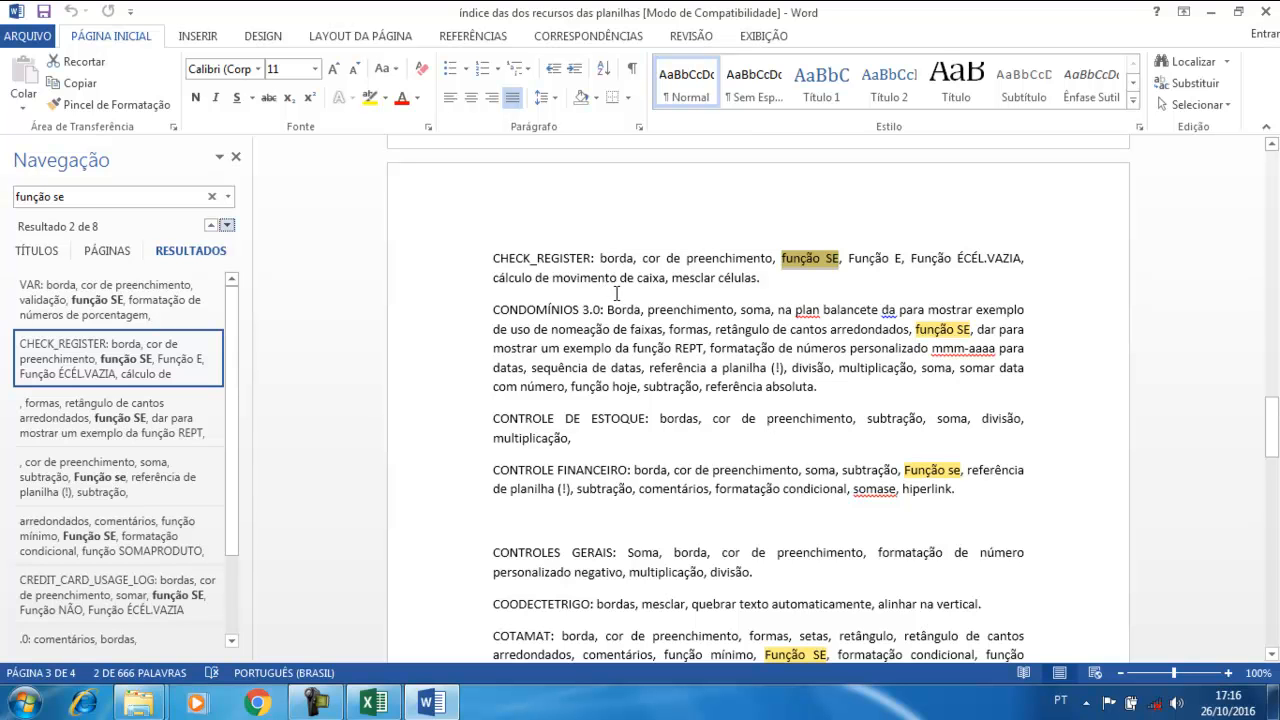
# Close the Word index document and the AULA1 folder window
pyautogui.click(533, 277)
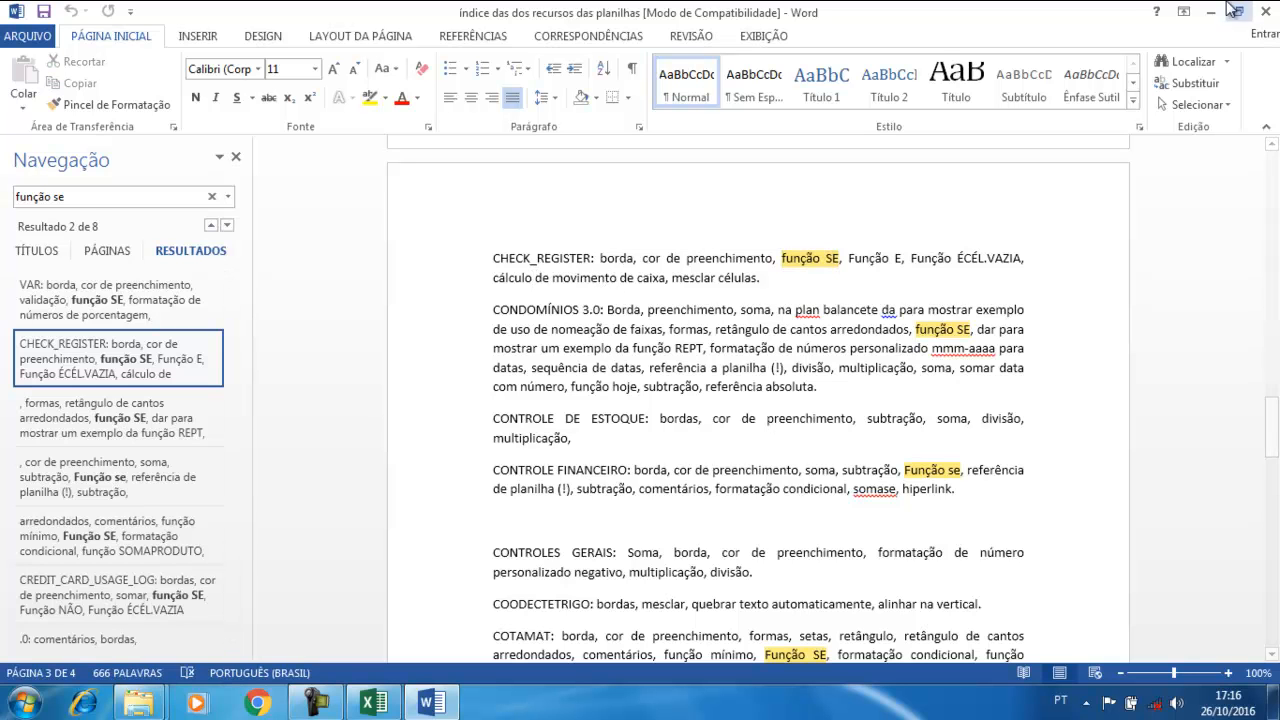
pyautogui.click(1266, 14)
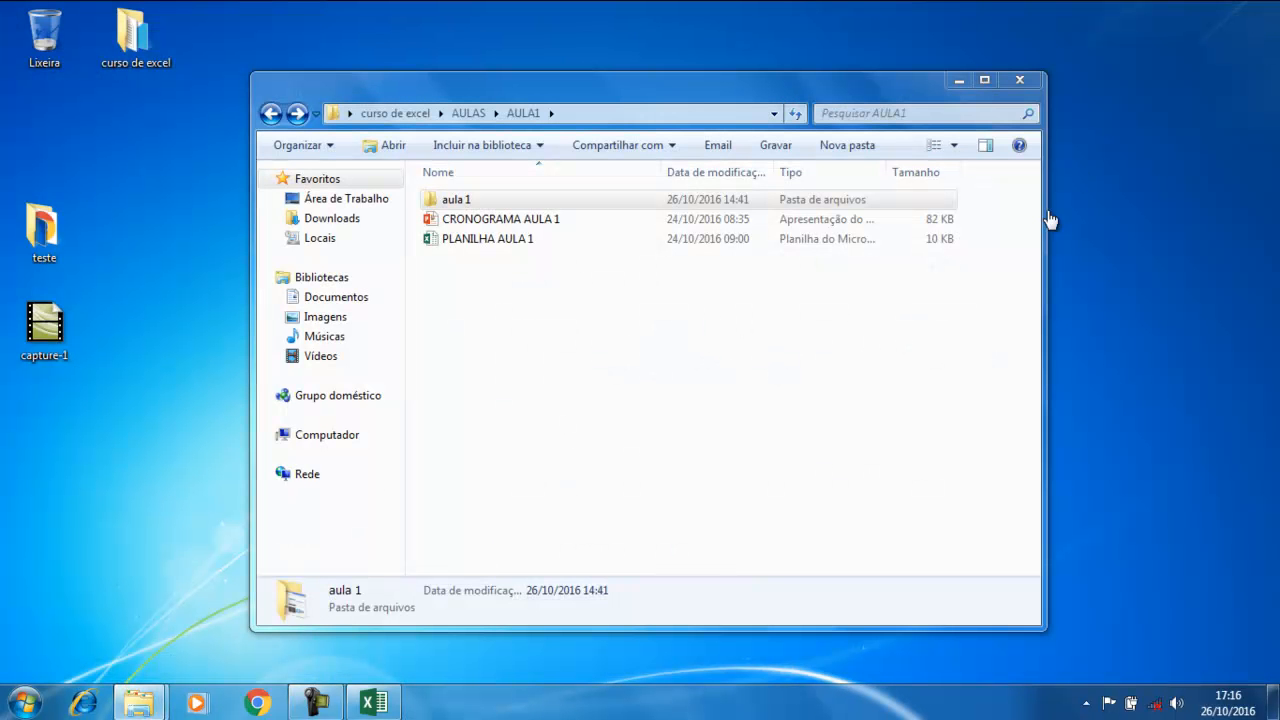
pyautogui.click(1019, 81)
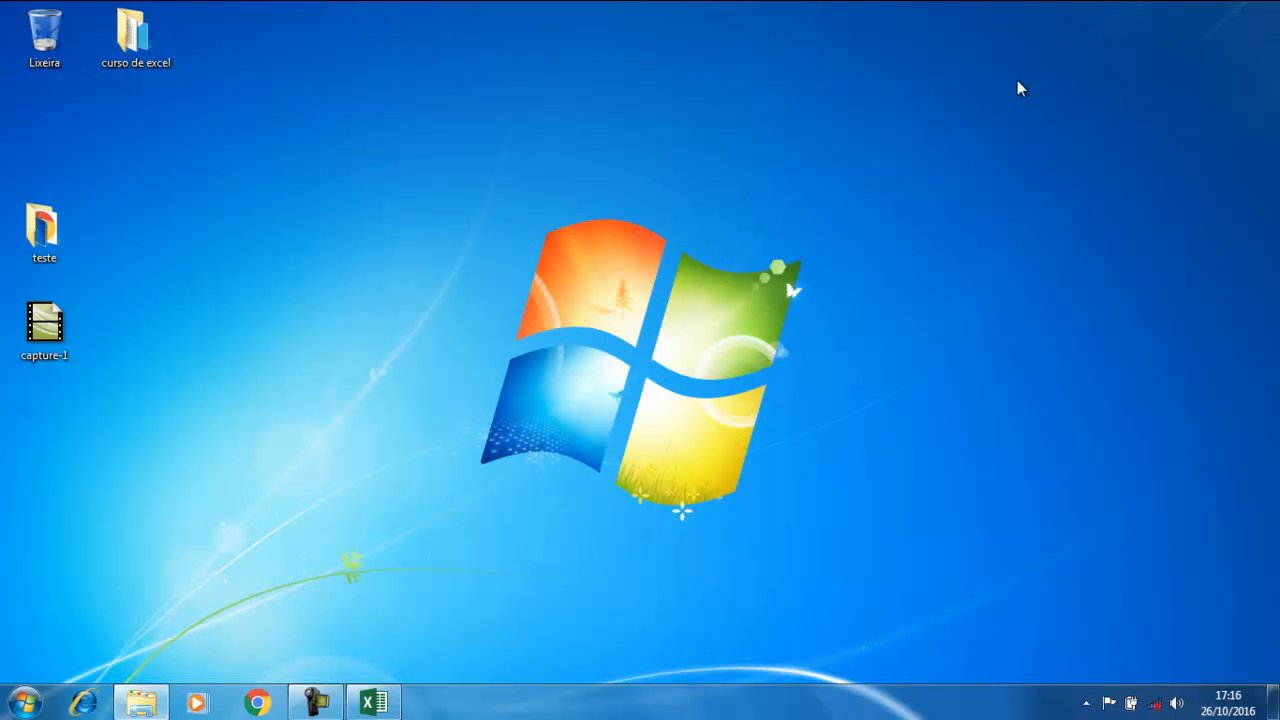
# Return to PLANILHA AULA 1 in Excel and select cell F7 beside the table
pyautogui.click(372, 703)
pyautogui.click(486, 452)
pyautogui.click(632, 300)
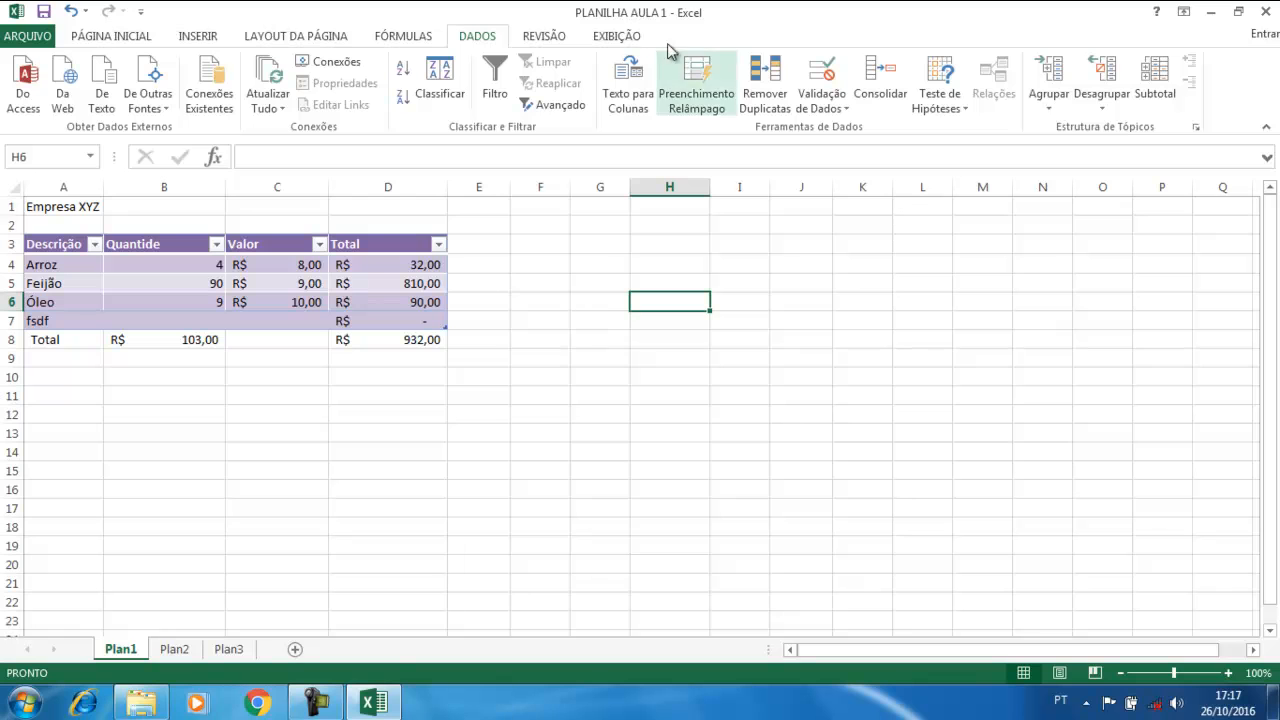
pyautogui.click(519, 392)
pyautogui.click(530, 315)
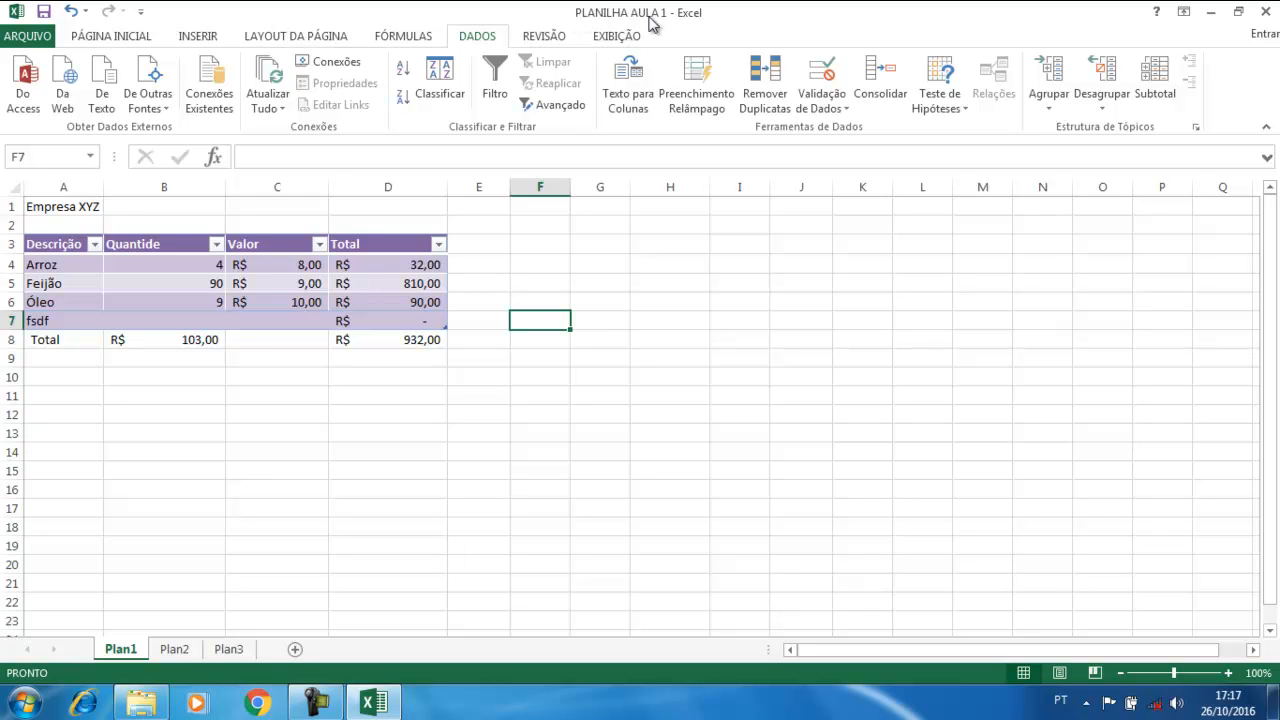
pyautogui.click(24, 704)
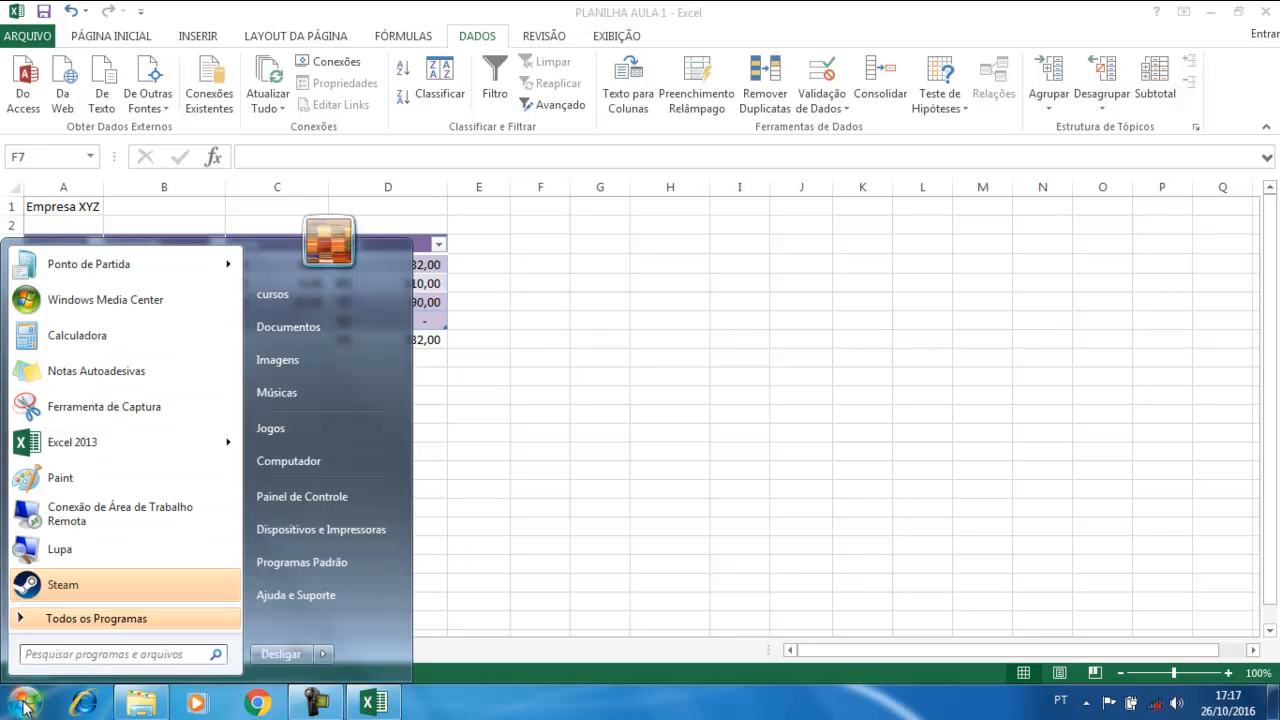
pyautogui.write('excel')
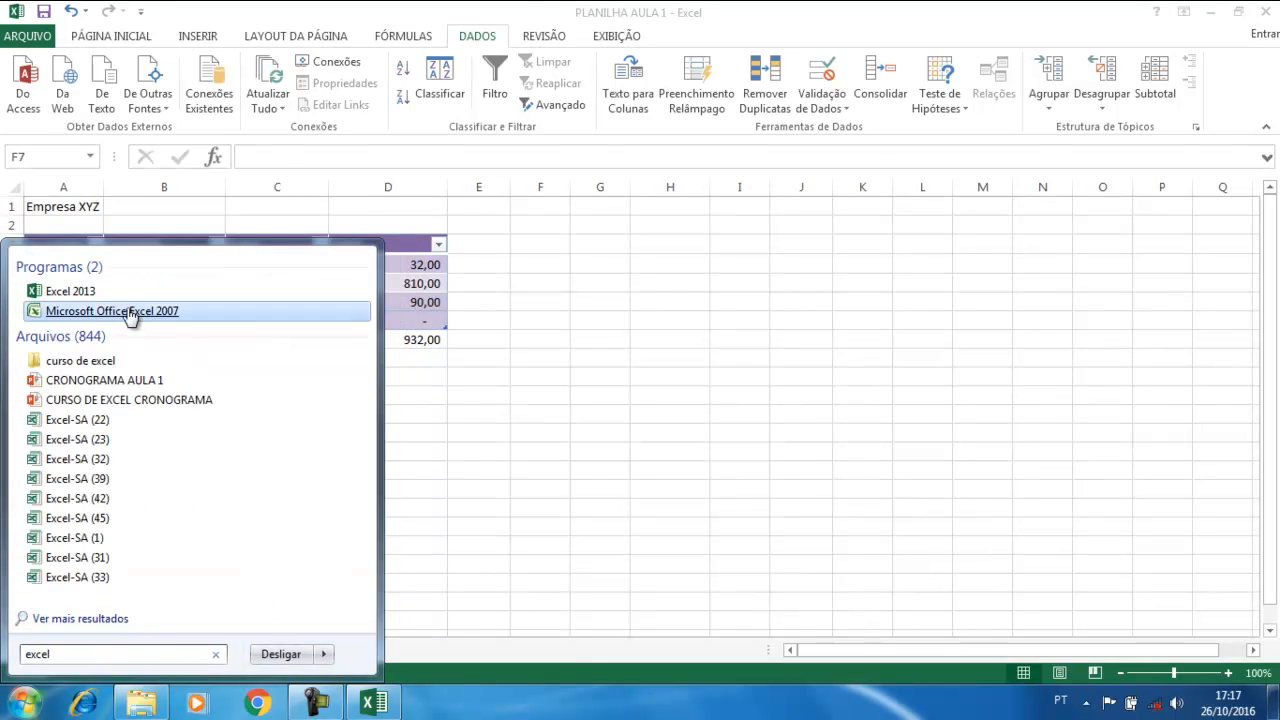
pyautogui.click(131, 311)
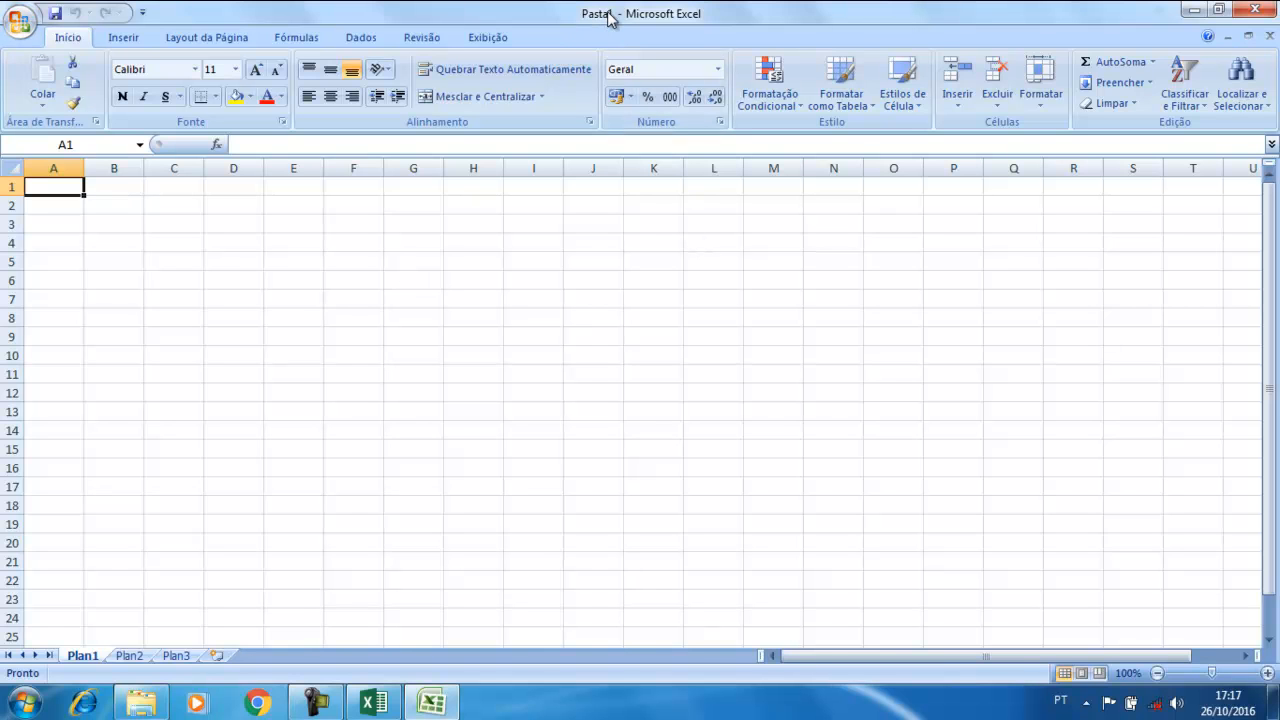
pyautogui.click(1262, 9)
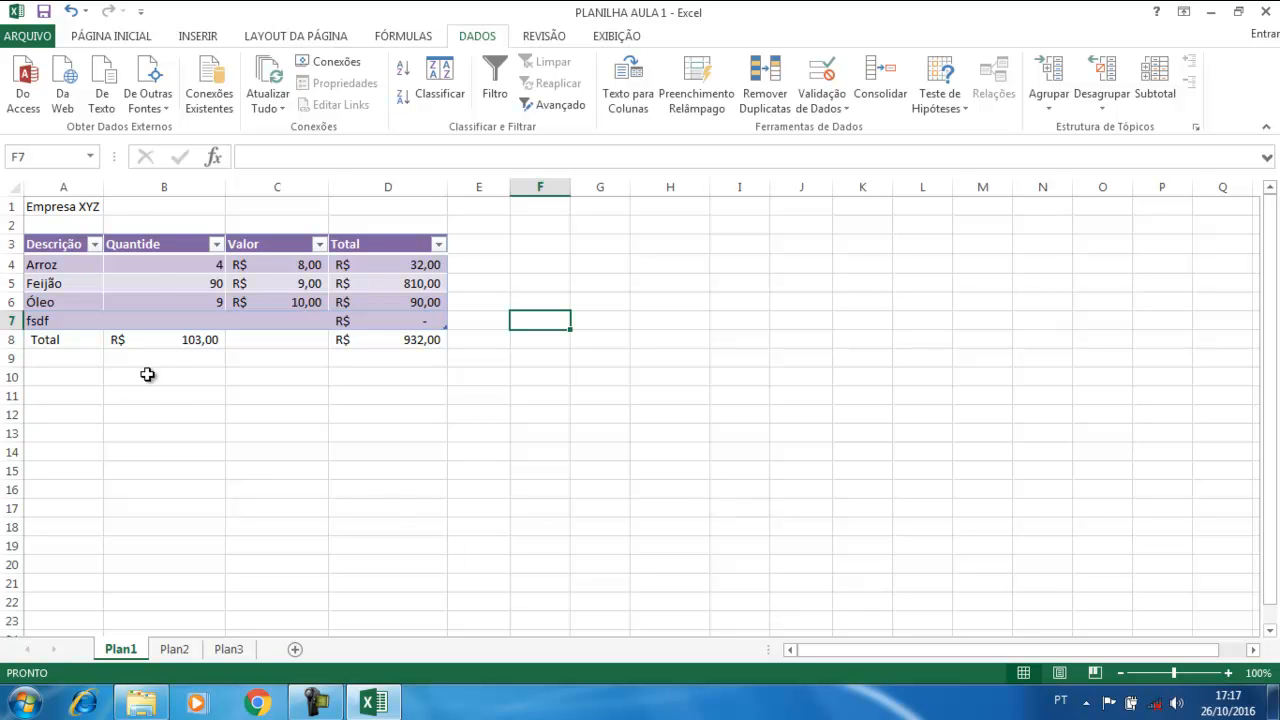
# Save PLANILHA AULA 1, view the Salvar como locations, and exit Excel
pyautogui.click(38, 36)
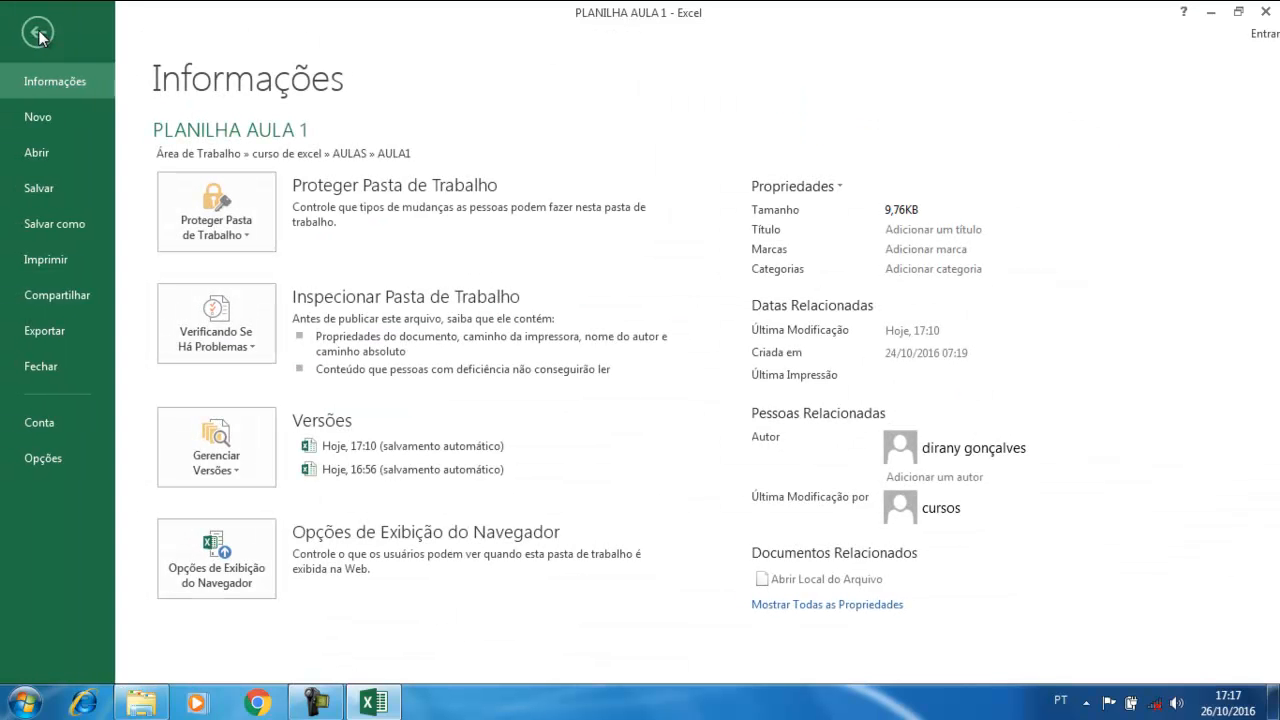
pyautogui.click(46, 188)
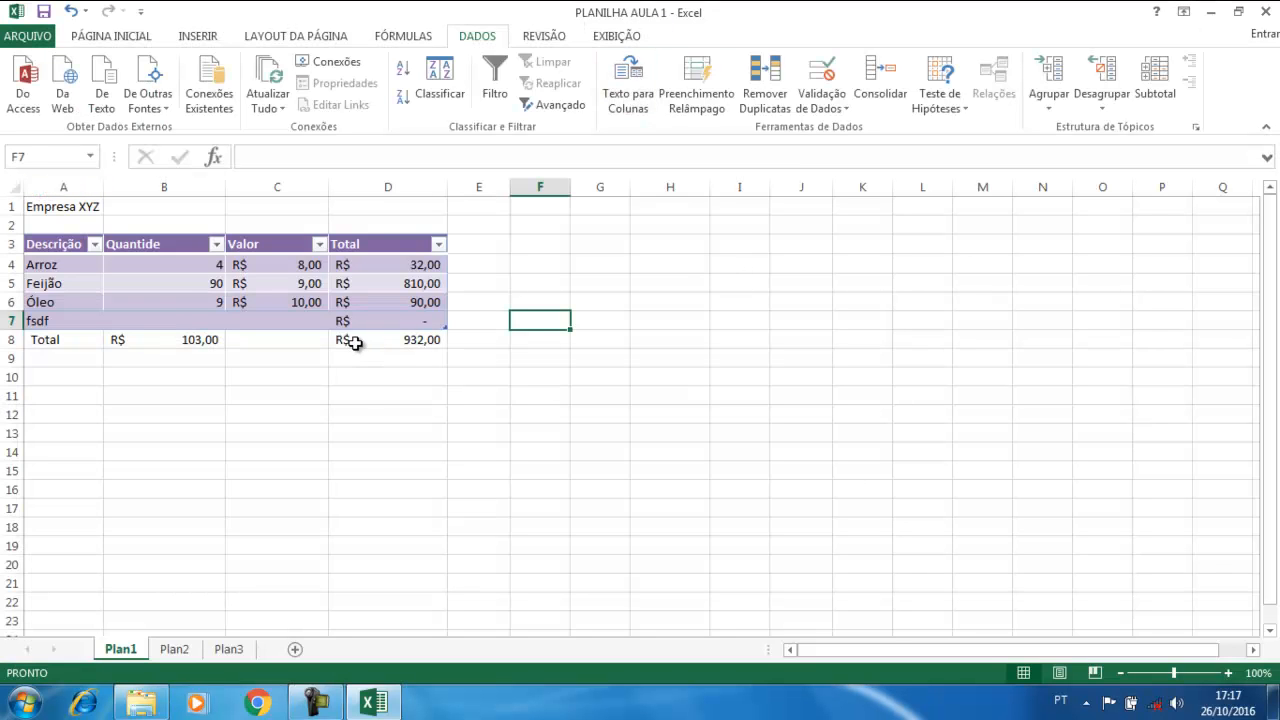
pyautogui.click(28, 36)
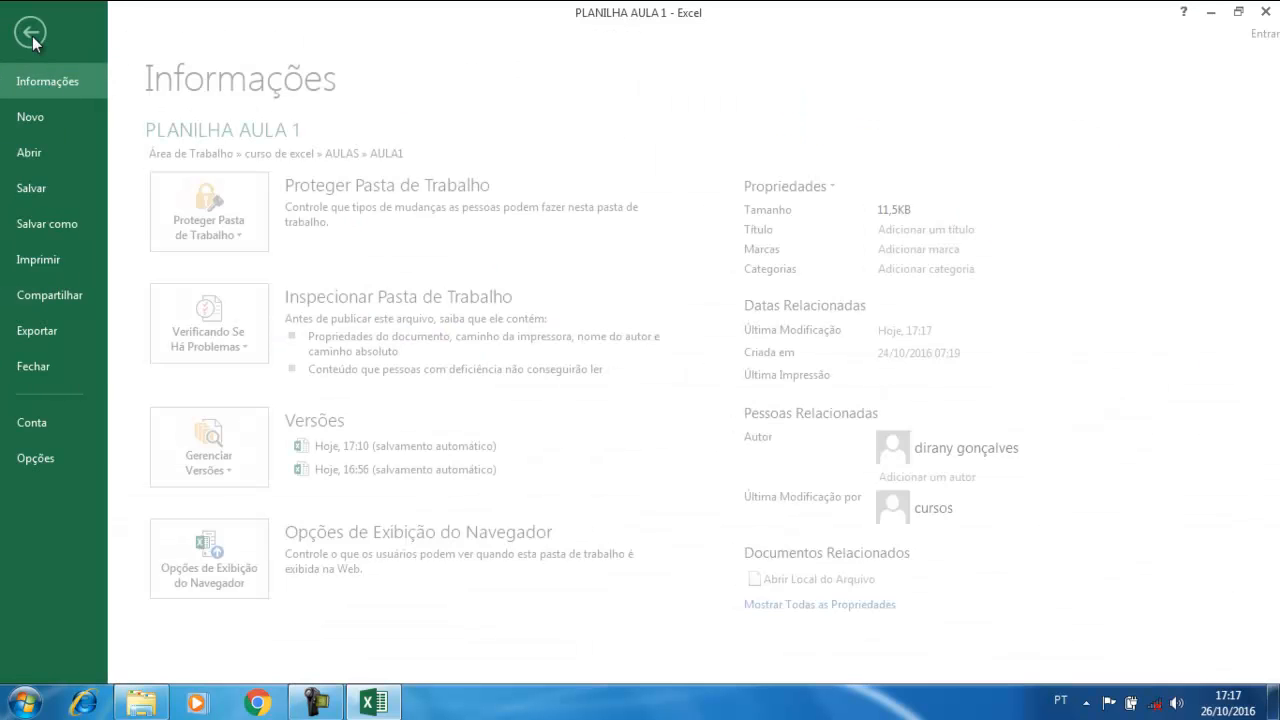
pyautogui.click(52, 226)
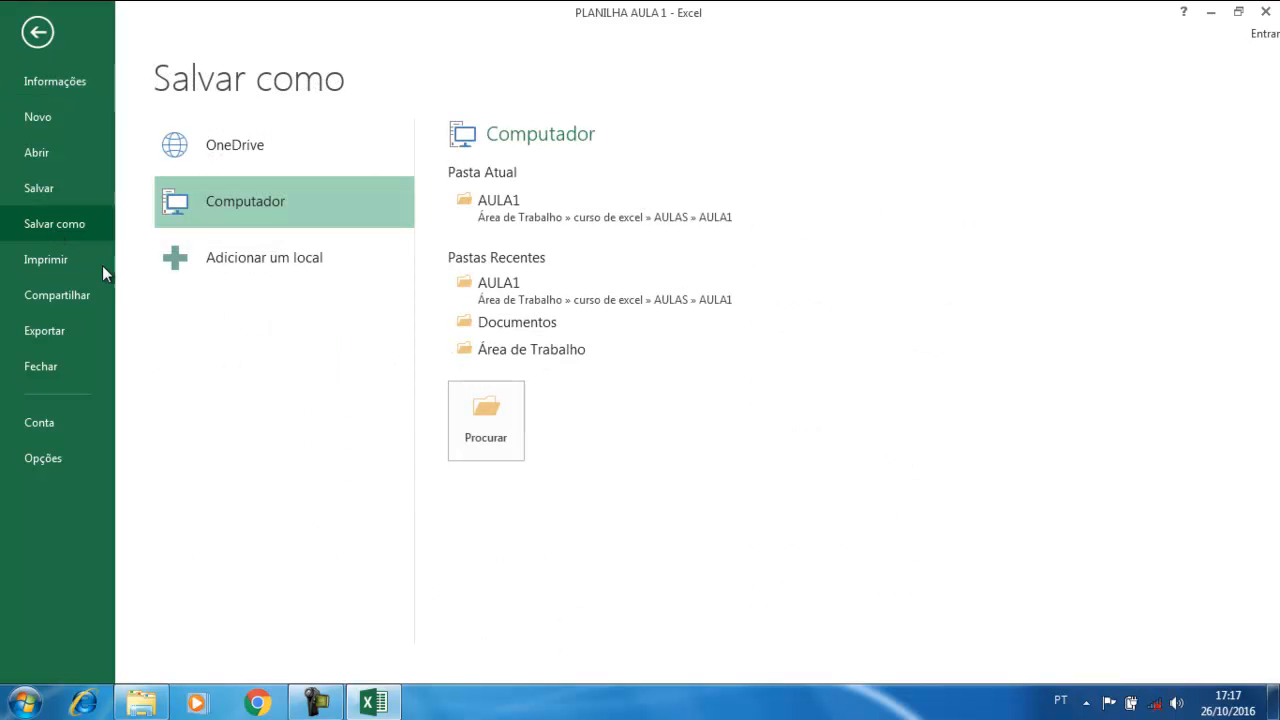
pyautogui.click(1264, 12)
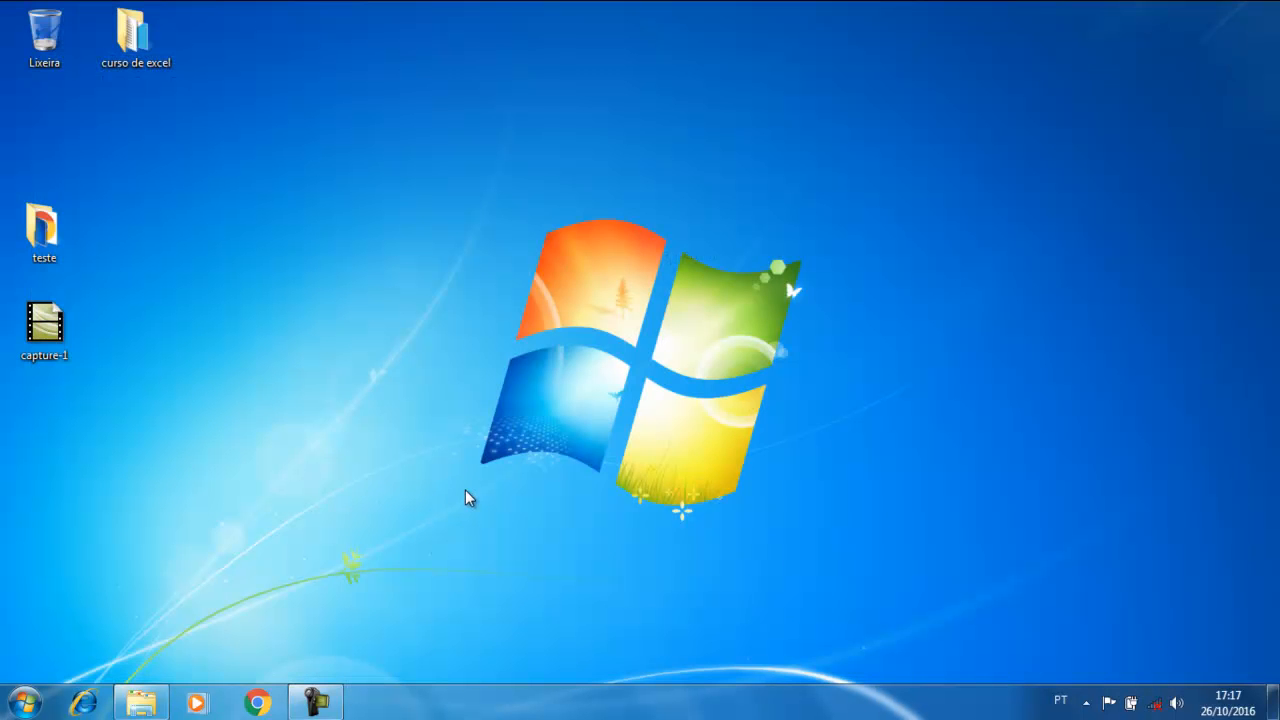
# Launch Excel 2007 and enter 'vxbvcbvcbvcb' into cell G9 of the new workbook
pyautogui.click(27, 705)
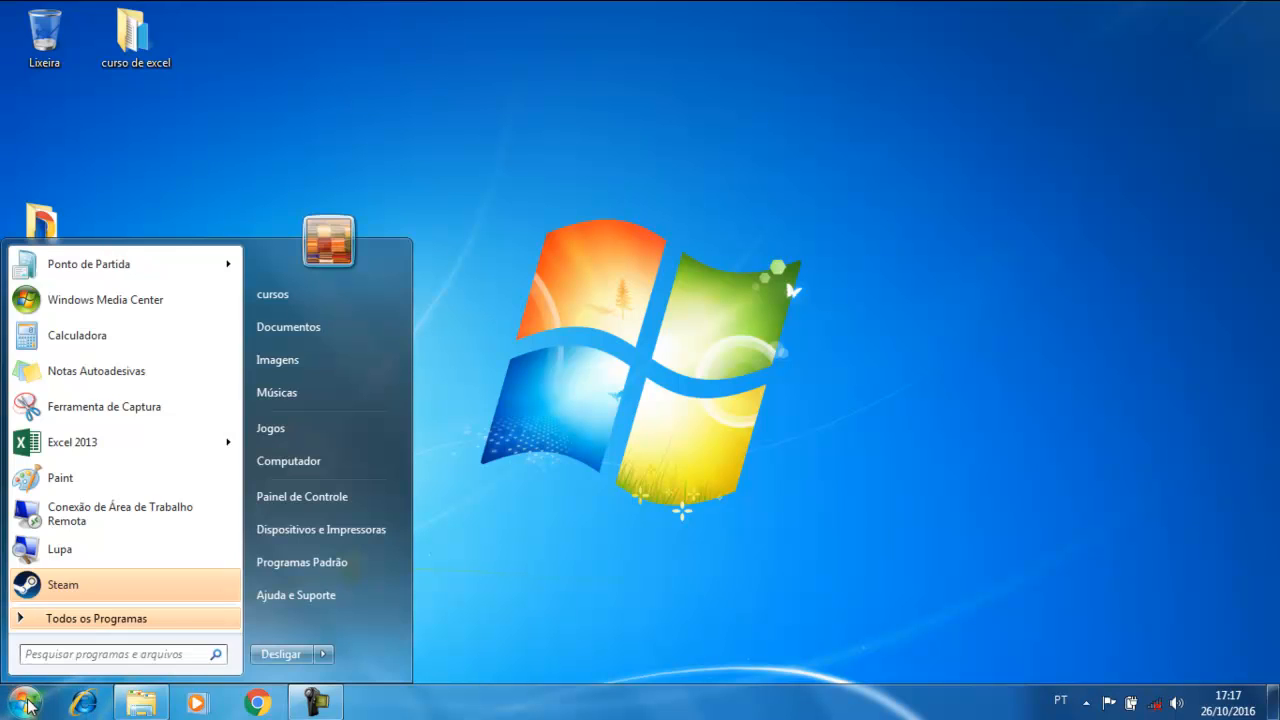
pyautogui.write('excel')
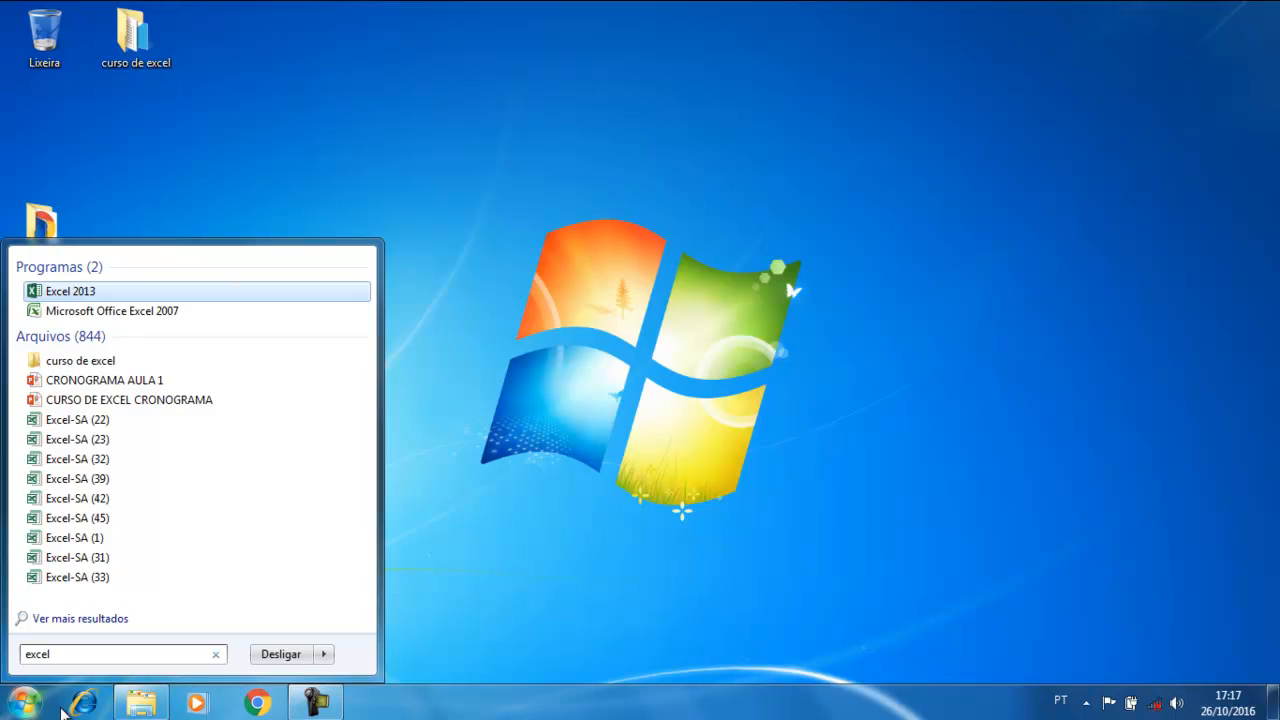
pyautogui.click(97, 311)
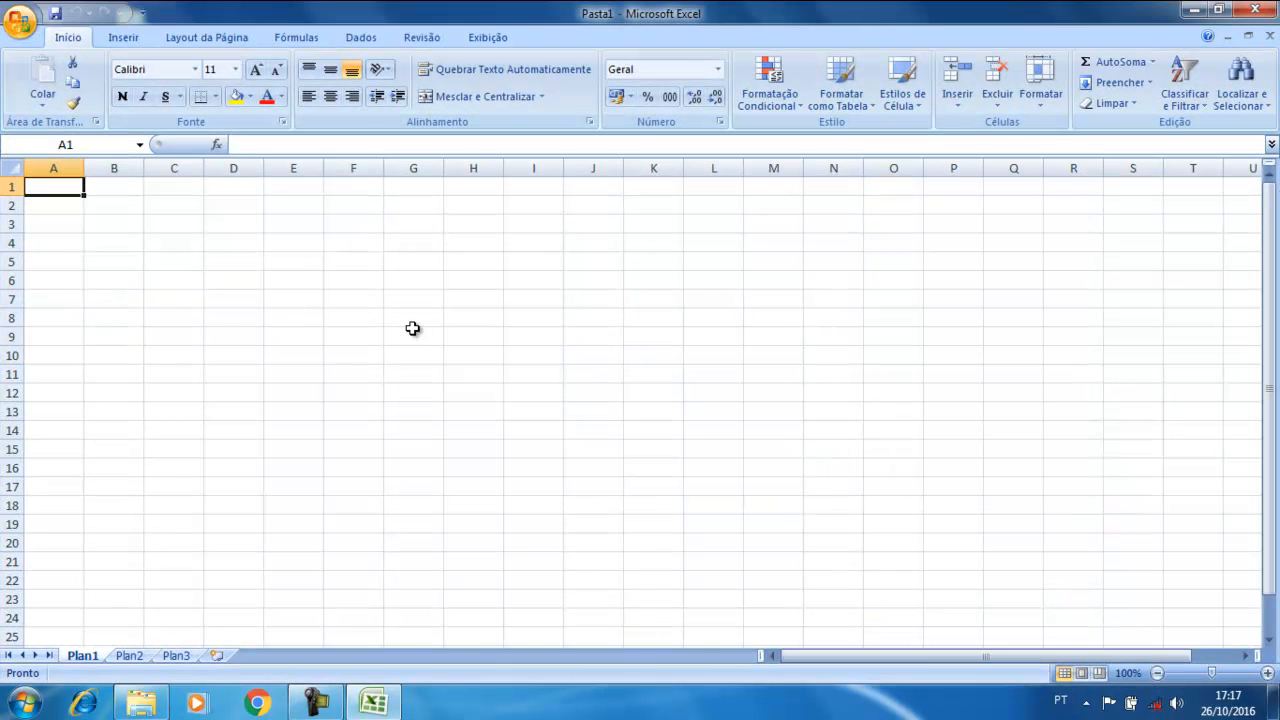
pyautogui.click(414, 331)
pyautogui.write('vxbvcbvcbvcb')
pyautogui.click(458, 446)
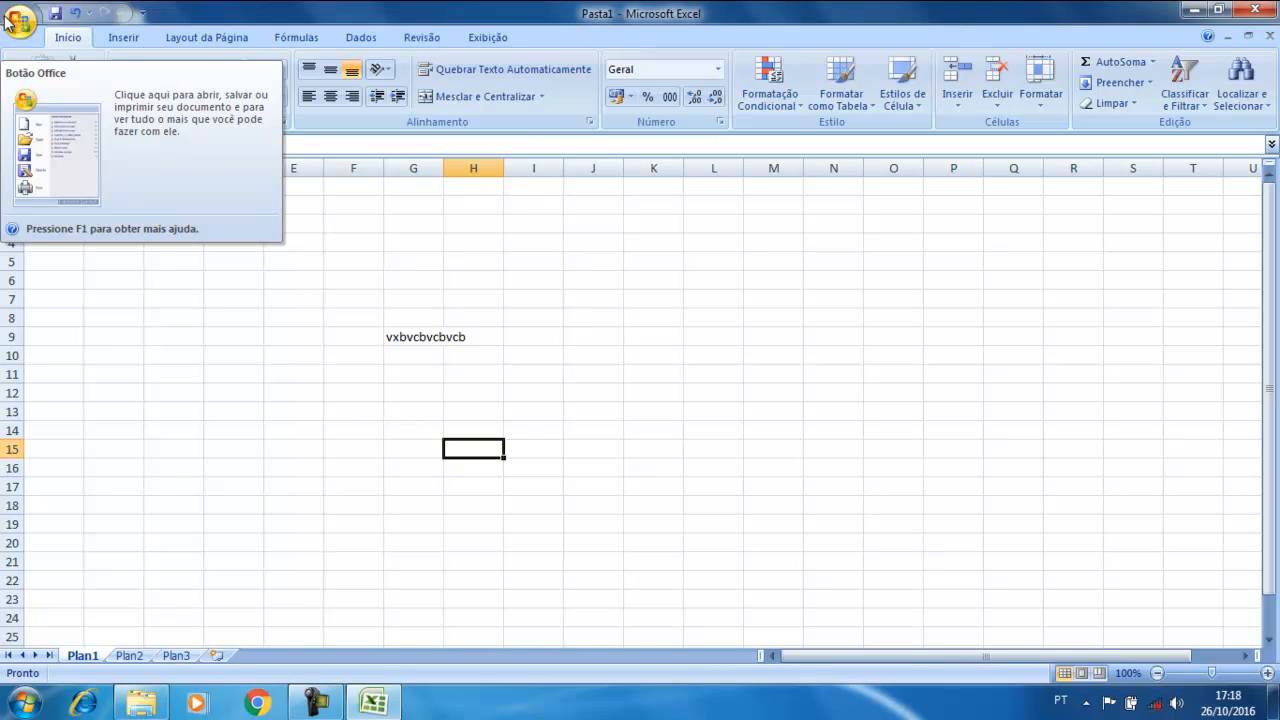
# Save the workbook as Pasta1 in the desktop teste folder and close Excel
pyautogui.click(10, 22)
pyautogui.click(61, 148)
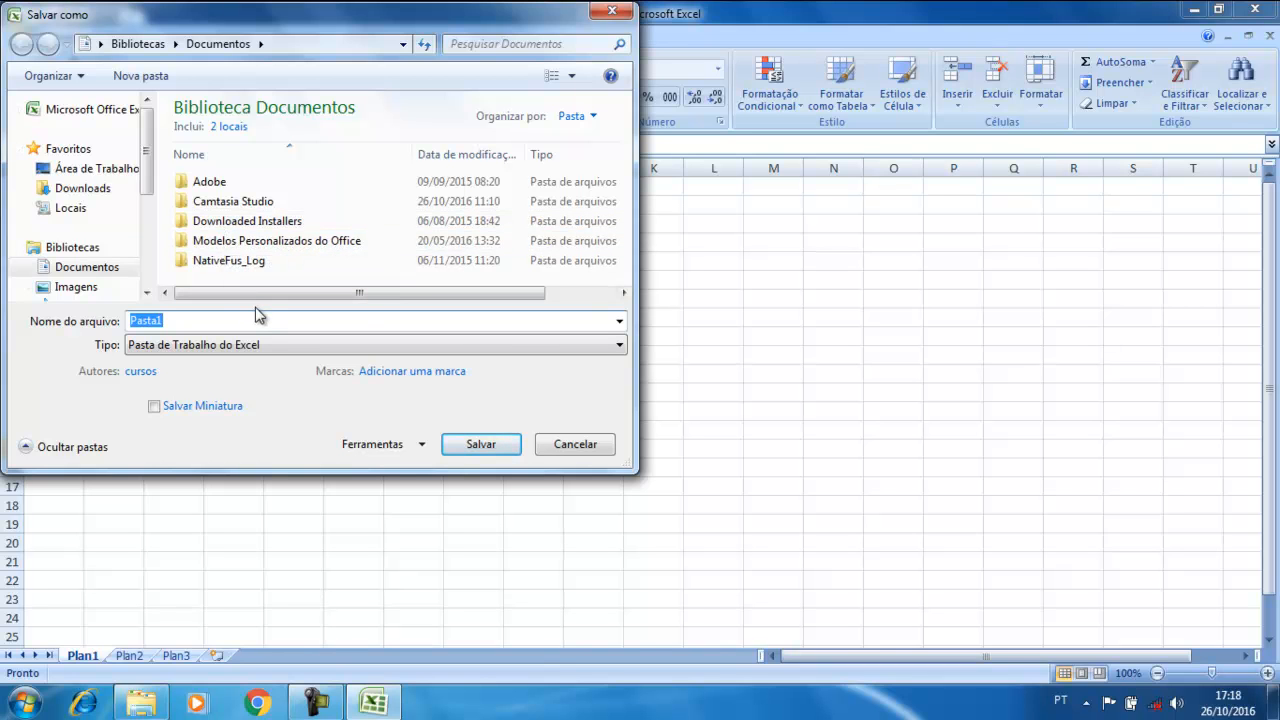
pyautogui.click(89, 170)
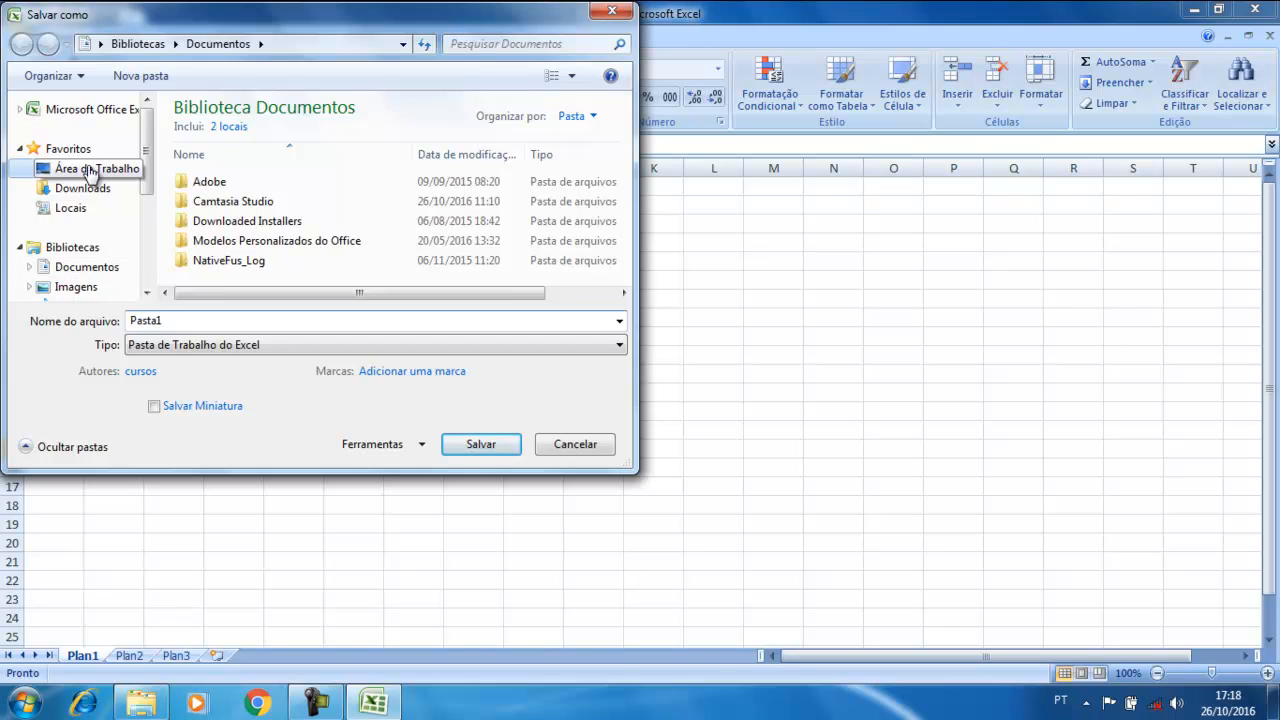
pyautogui.click(183, 319)
pyautogui.write('teste')
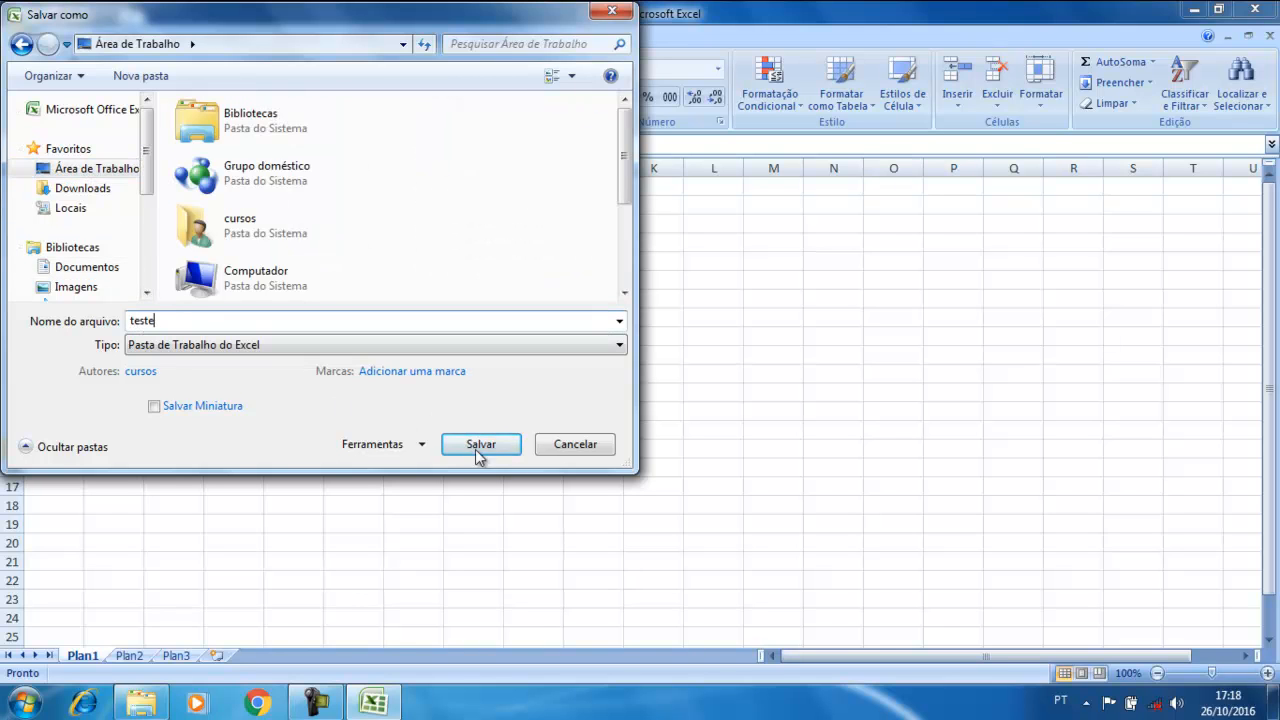
pyautogui.click(481, 444)
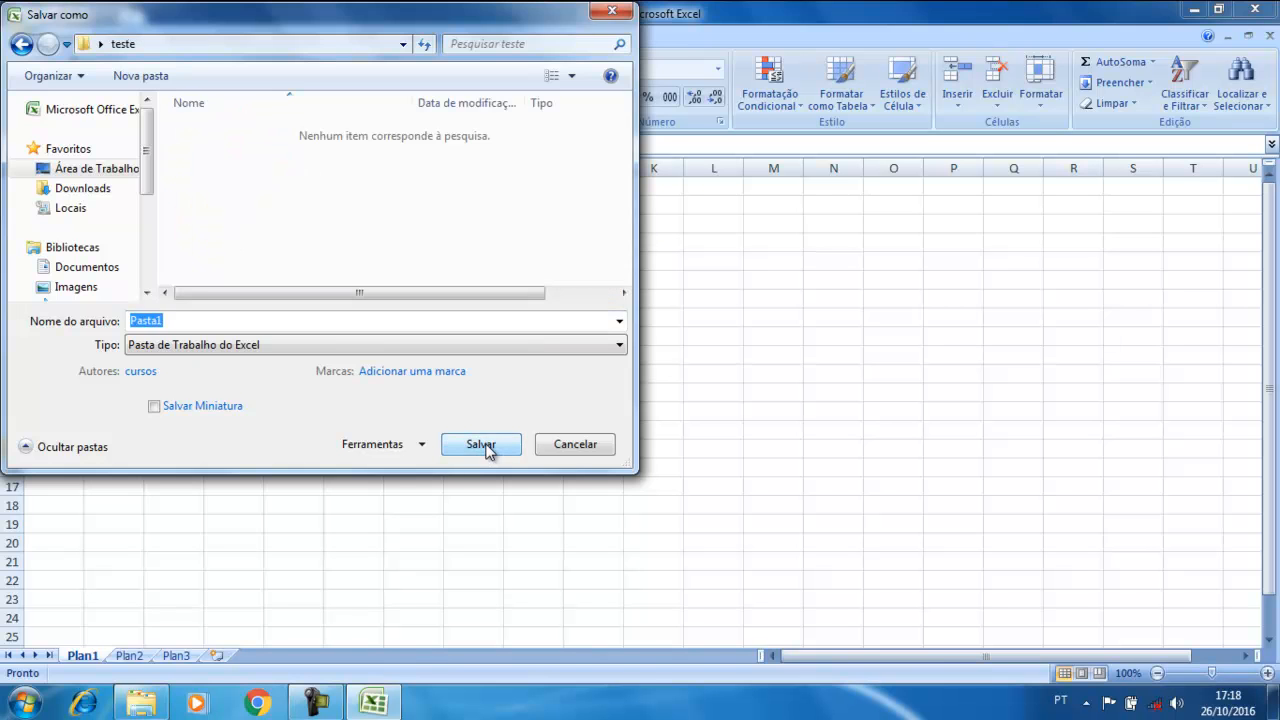
pyautogui.click(481, 444)
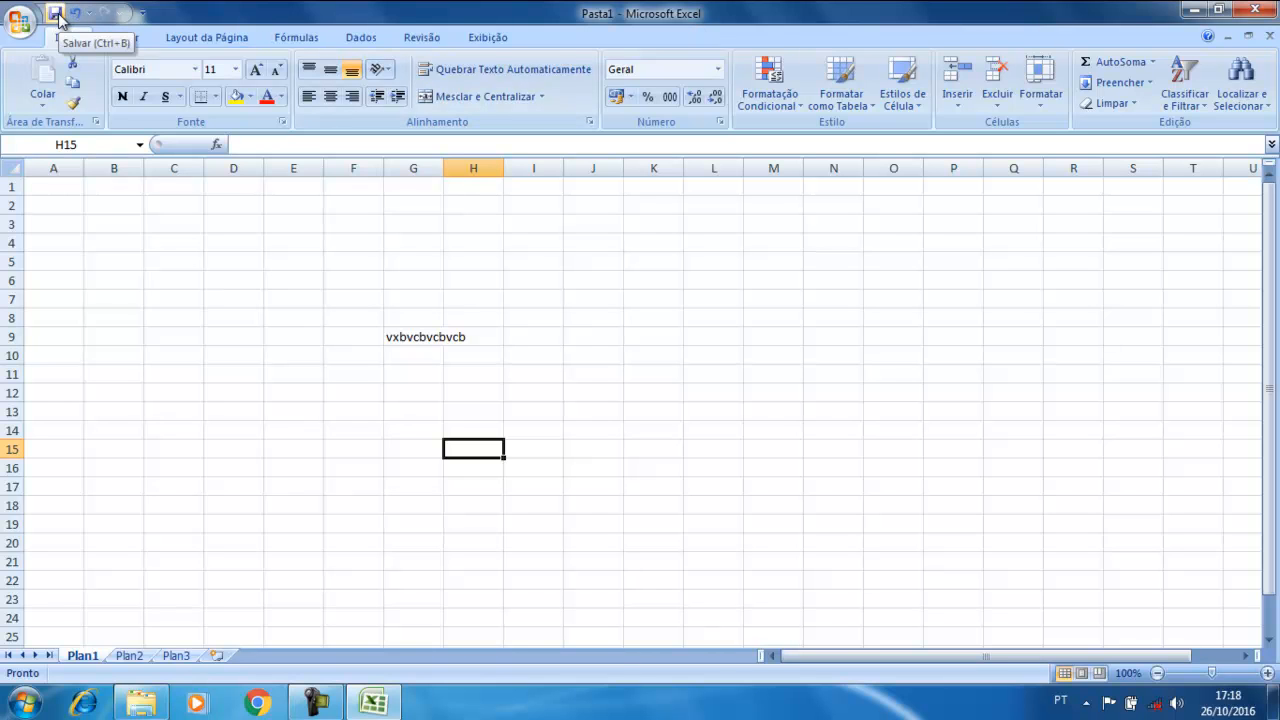
pyautogui.click(1260, 10)
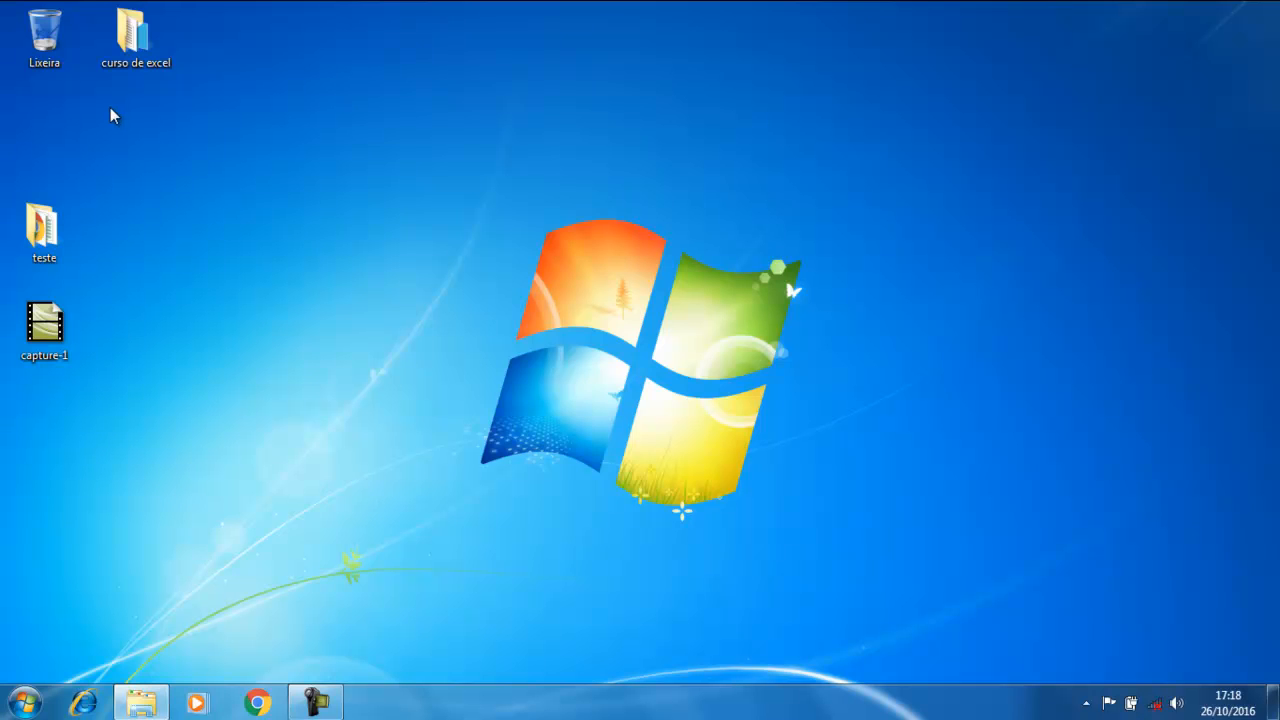
# Launch Microsoft Office Excel 2007 by searching 'excel' from the Start menu
pyautogui.click(22, 704)
pyautogui.write('excel')
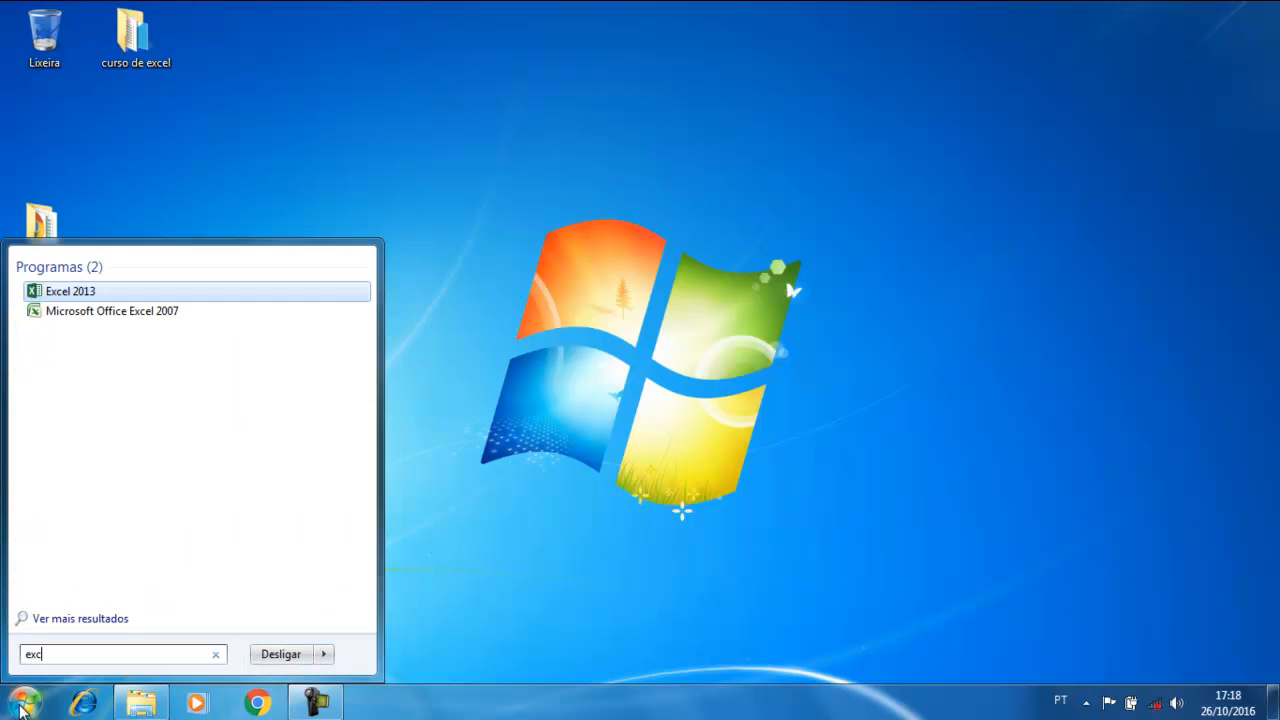
pyautogui.click(85, 311)
pyautogui.click(20, 20)
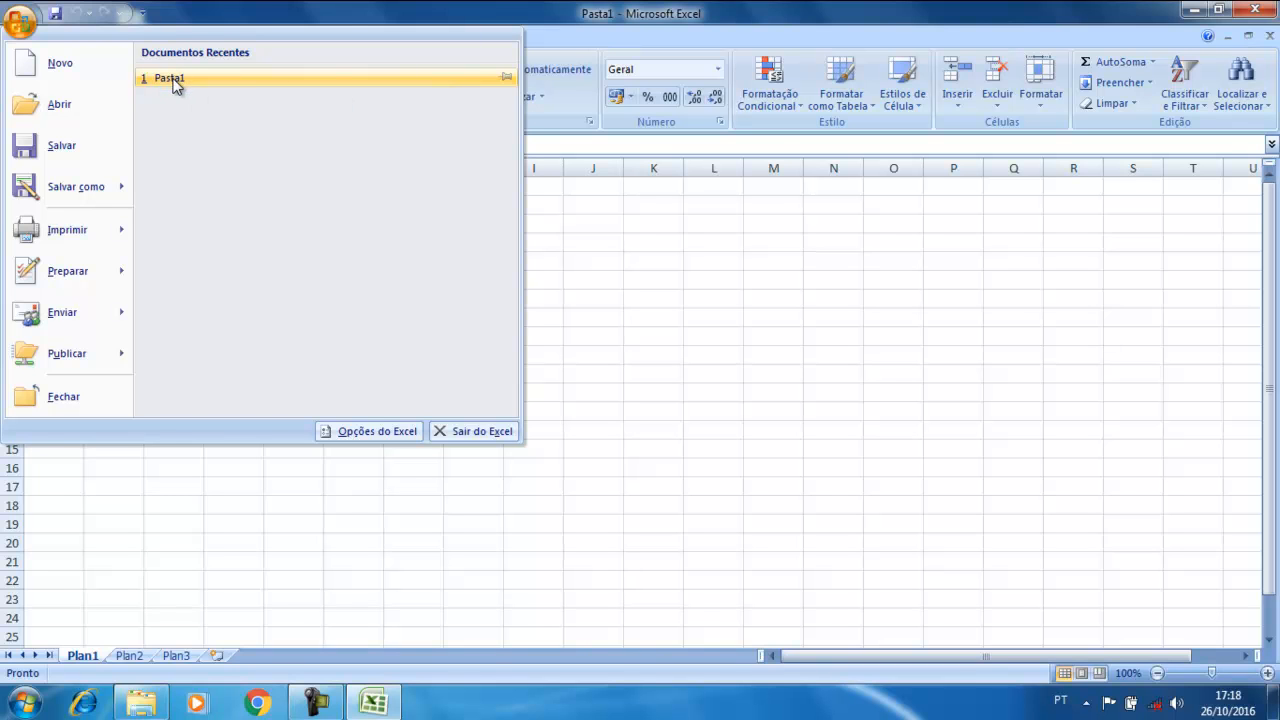
# Dismiss the Office menu, quit Excel 2007, and open the teste folder
pyautogui.click(934, 386)
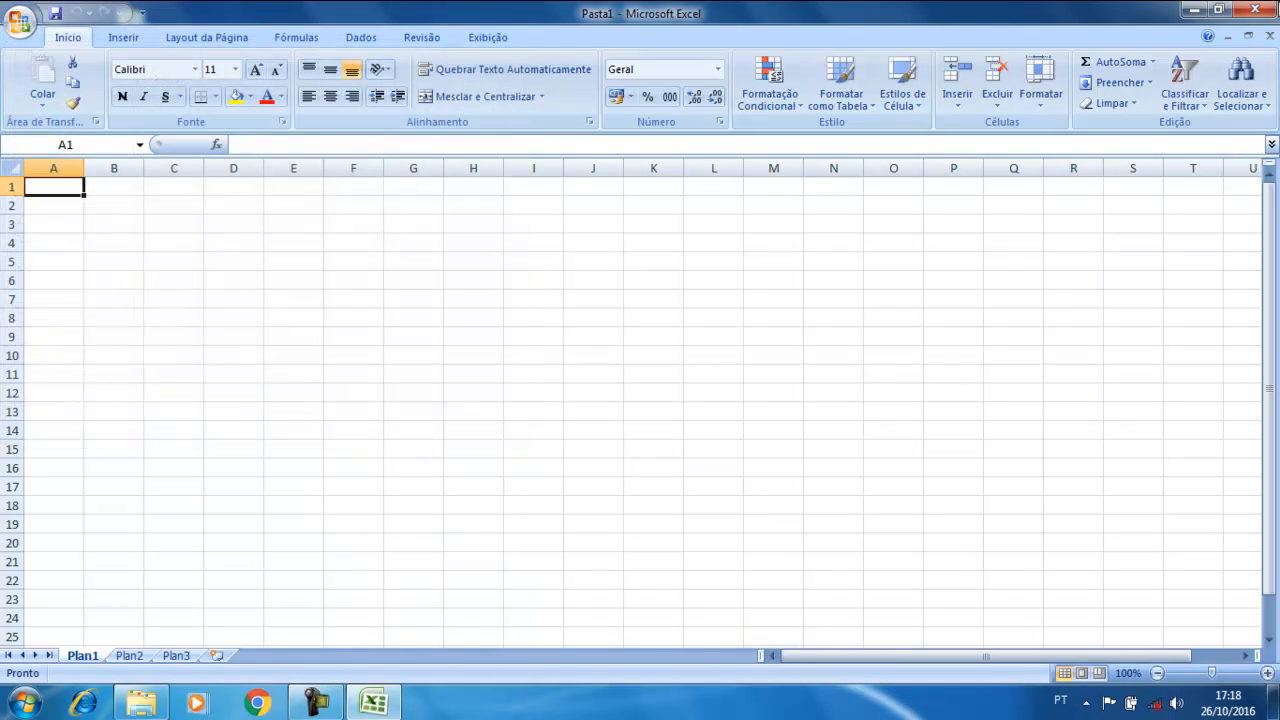
pyautogui.click(1262, 18)
pyautogui.doubleClick(42, 232)
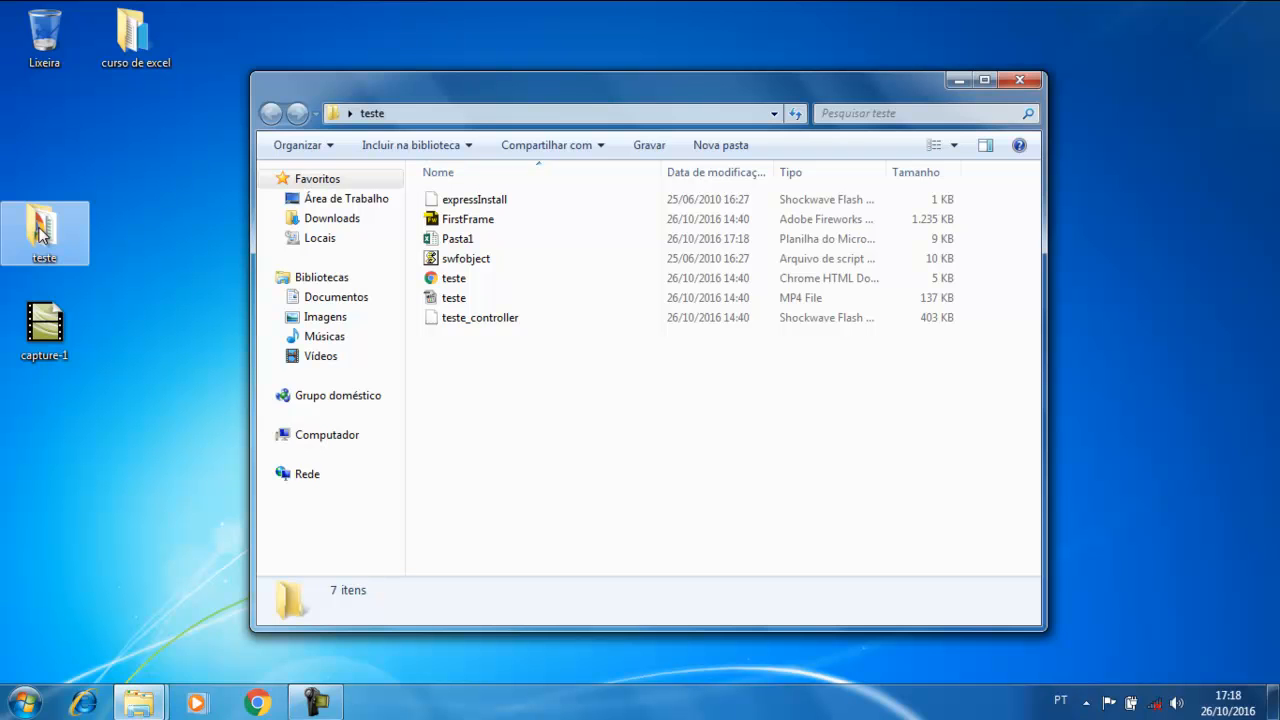
# Reopen Pasta1 from teste, close it and the folder, then move the teste icon up
pyautogui.click(459, 249)
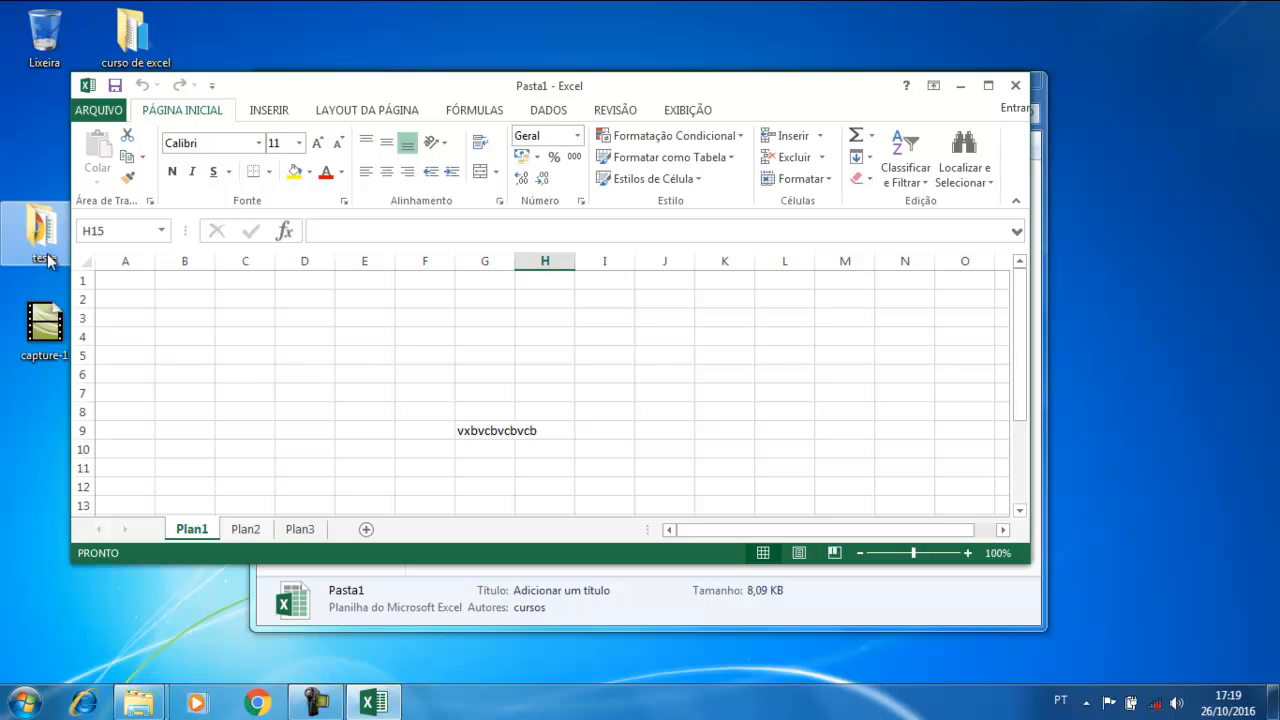
pyautogui.click(1015, 87)
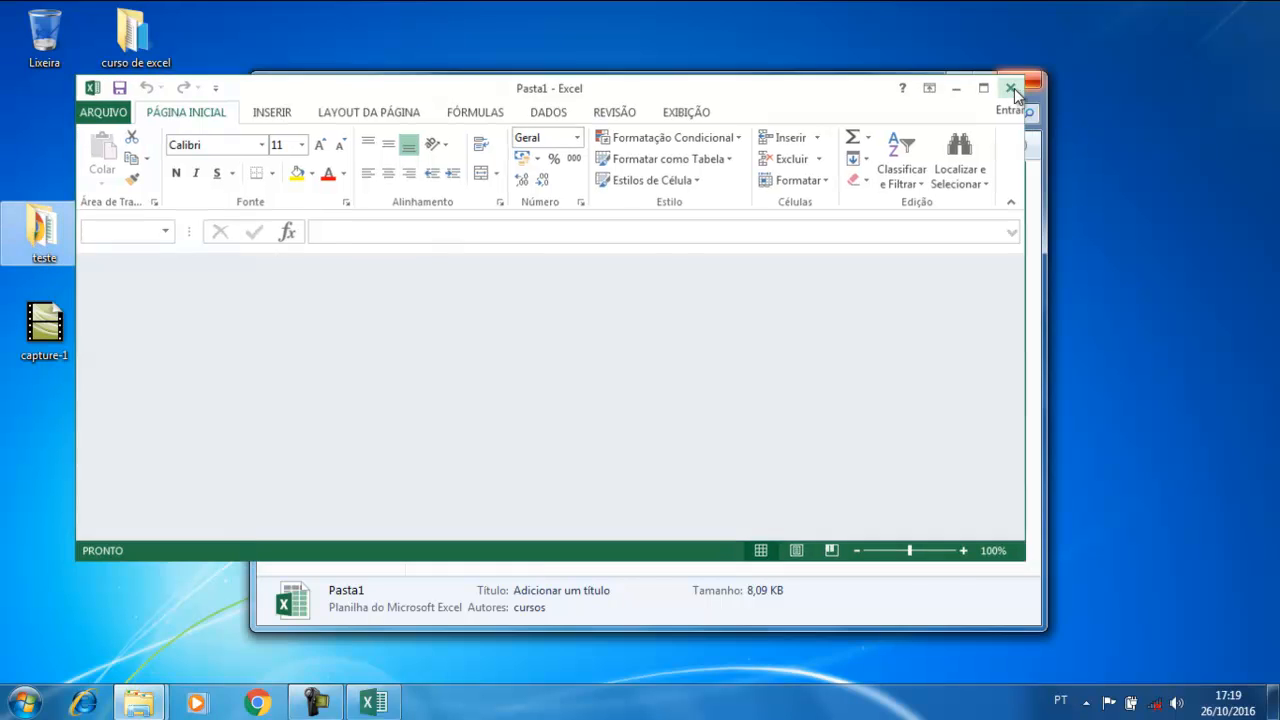
pyautogui.click(1034, 83)
pyautogui.moveTo(46, 228); pyautogui.dragTo(48, 154)
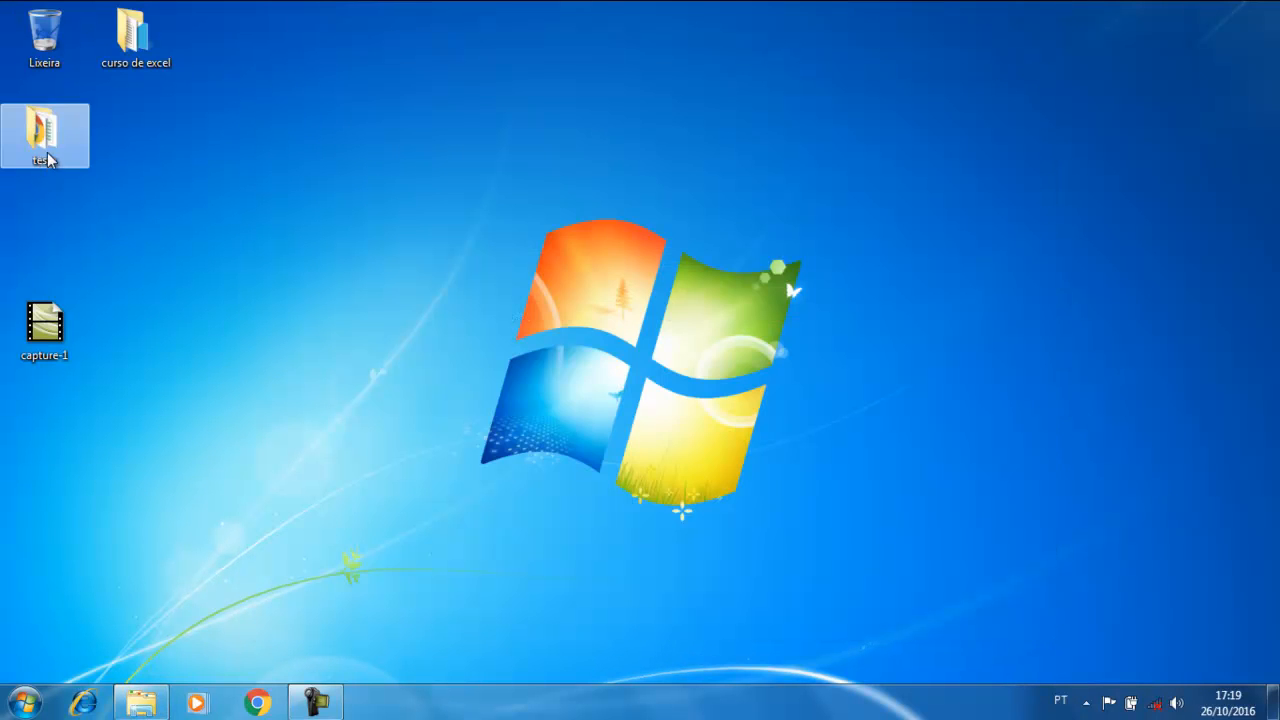
# Delete the teste folder to the Recycle Bin
pyautogui.press('Delete')
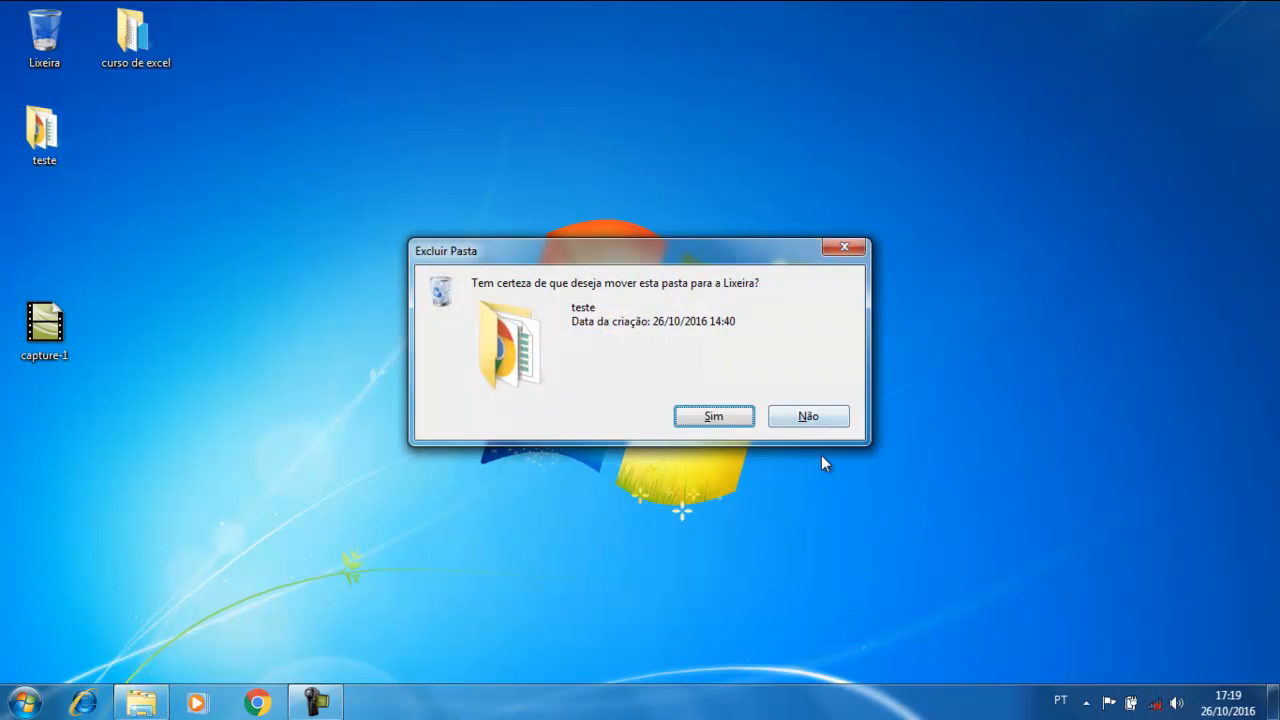
pyautogui.click(713, 418)
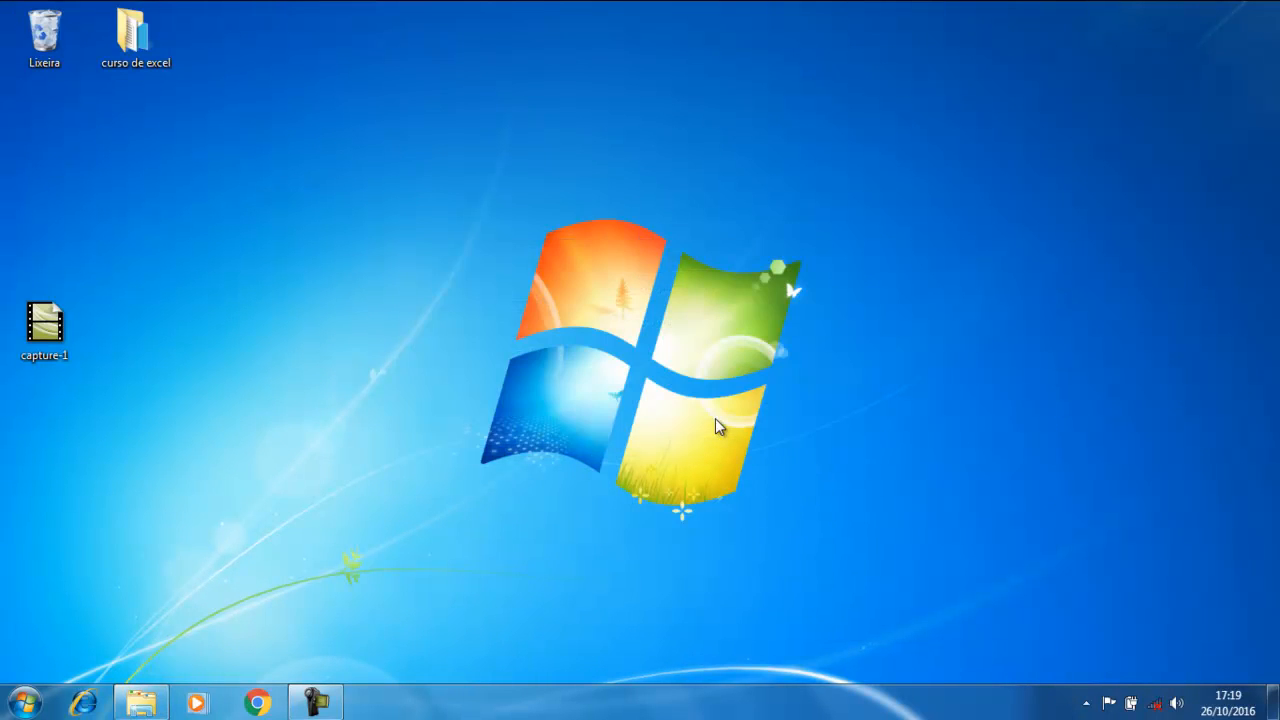
pyautogui.click(24, 706)
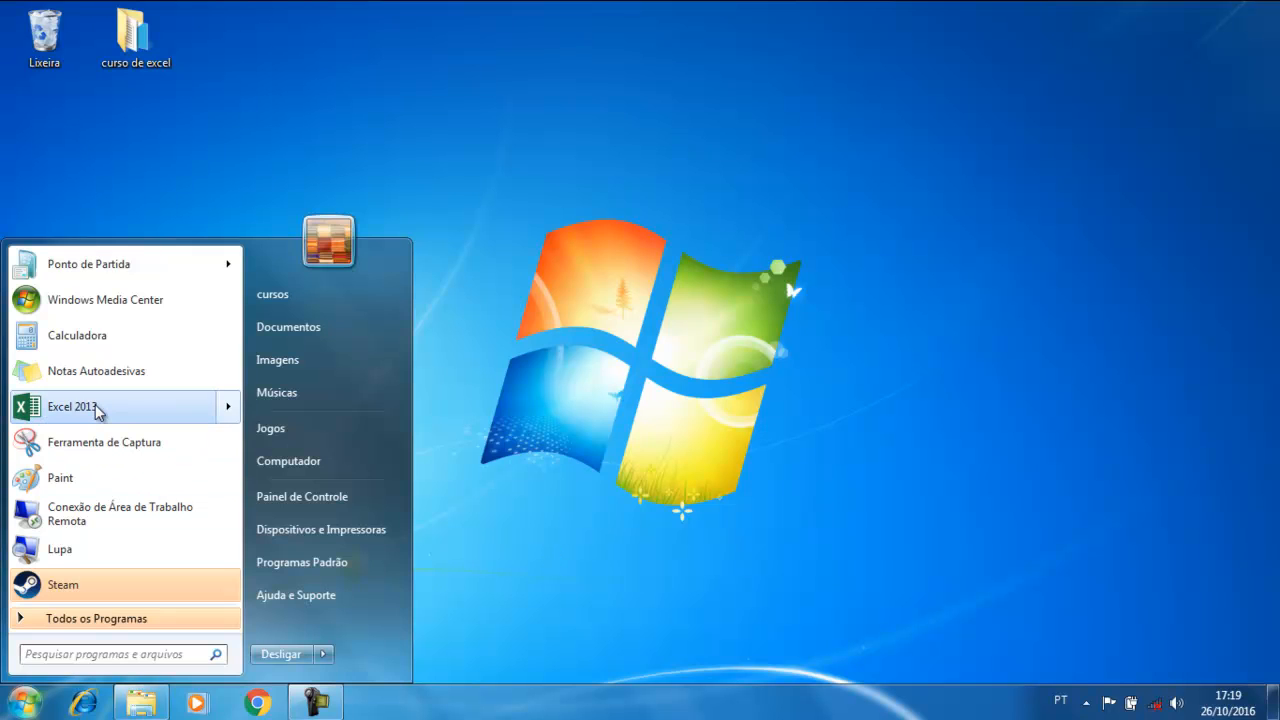
pyautogui.moveTo(95, 408)
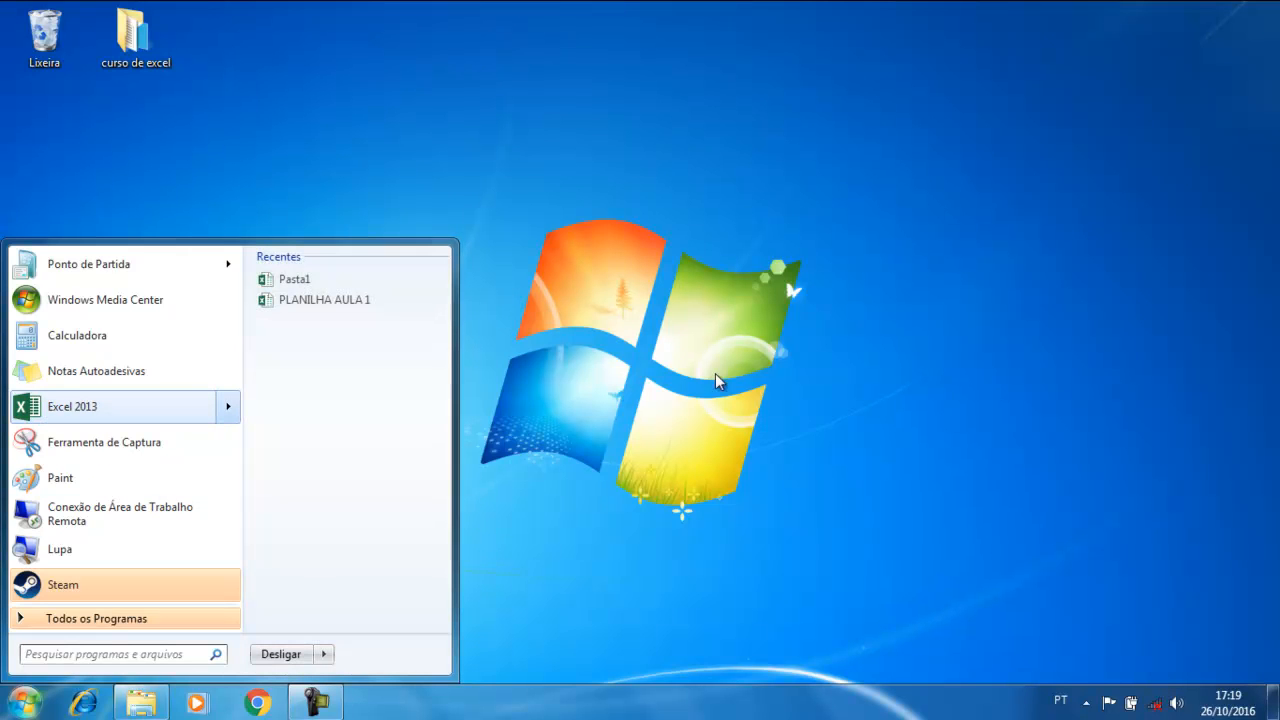
pyautogui.click(671, 356)
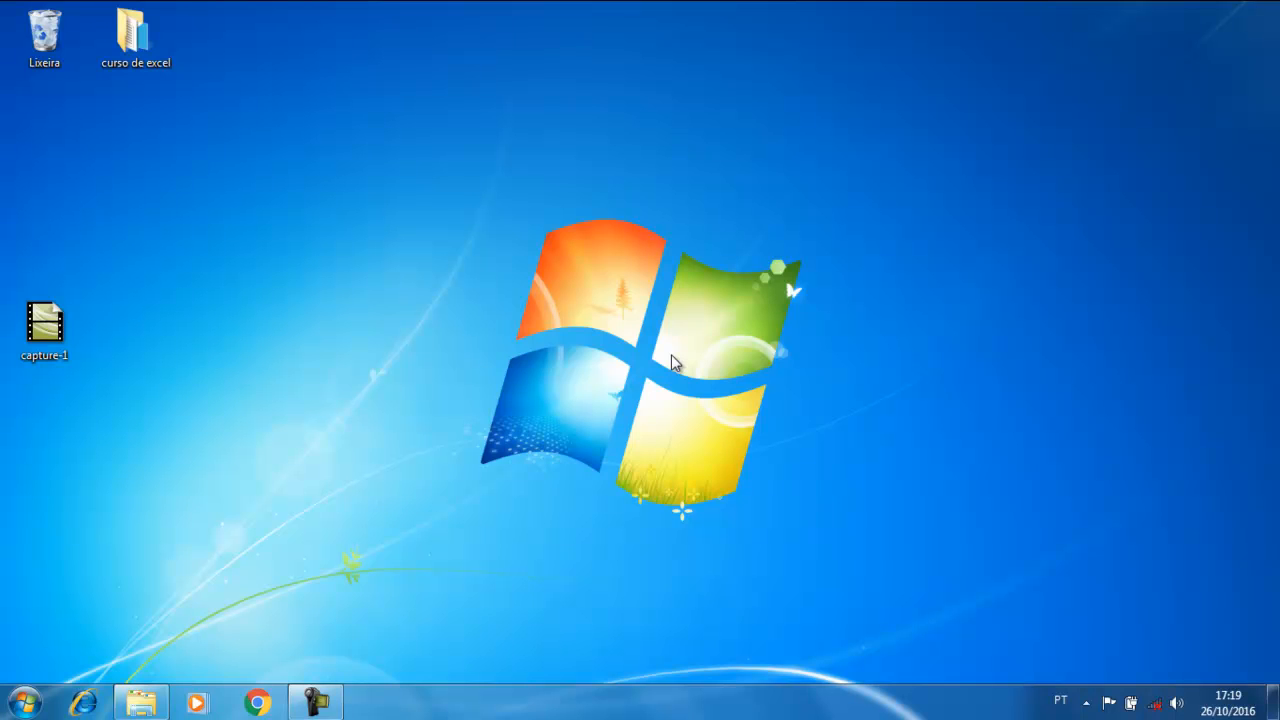
# Launch Excel 2013 by running 'ex' from the Run box
pyautogui.press('super+r')
pyautogui.write('ex')
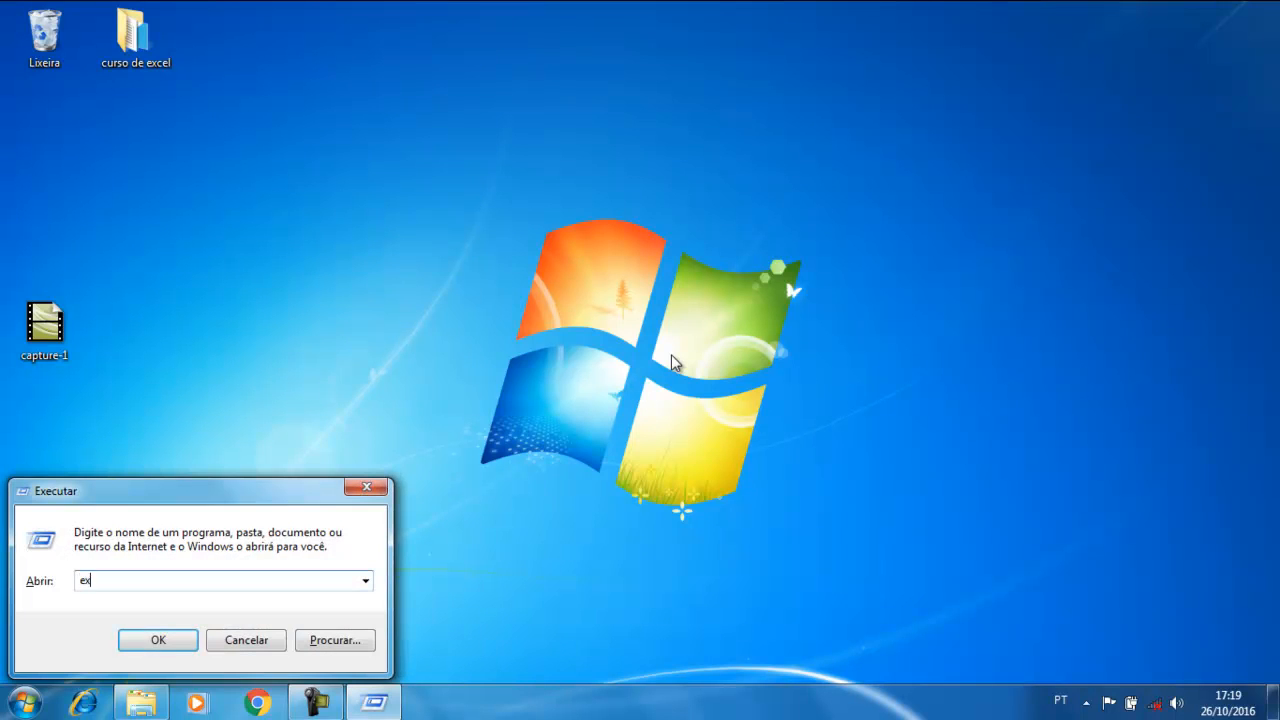
pyautogui.press('Return')
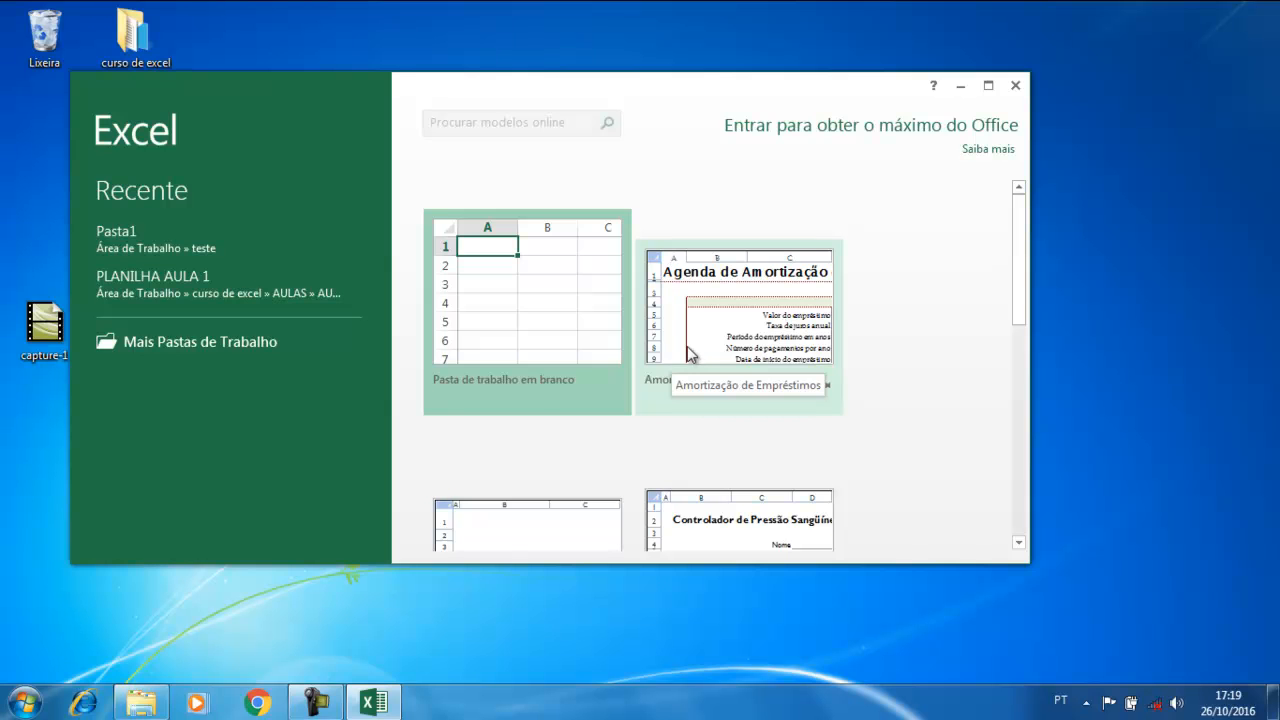
# Create a blank workbook with 'dfgfdg' in G3 and 'fdgfdgfdgfd' in G9
pyautogui.click(989, 86)
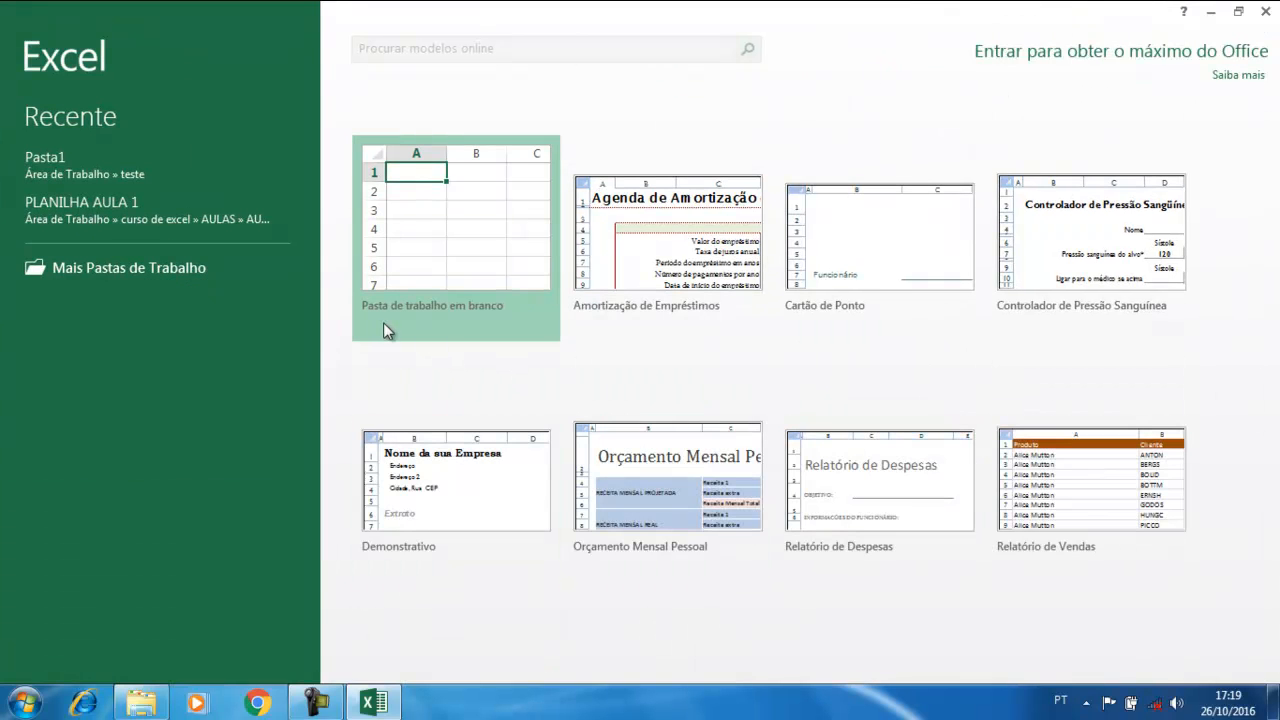
pyautogui.click(476, 233)
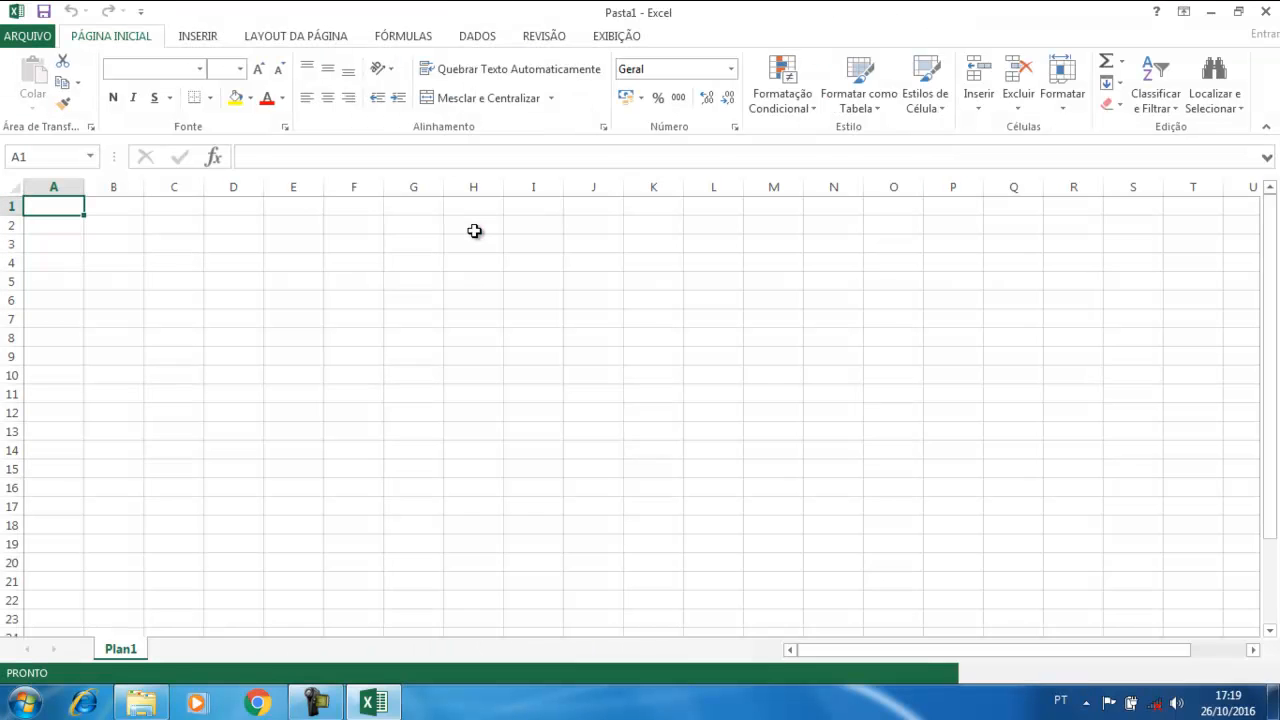
pyautogui.click(426, 249)
pyautogui.write('dfgfdg')
pyautogui.click(408, 356)
pyautogui.write('fdgfdgfdgfd')
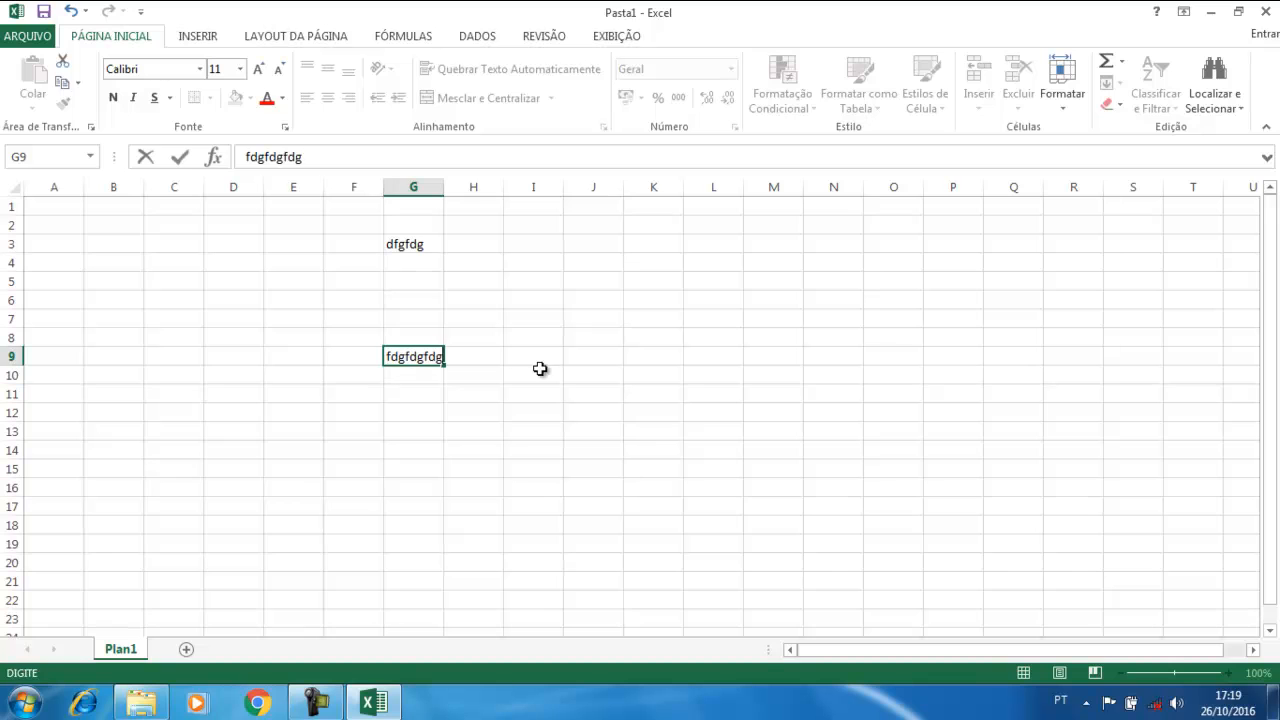
pyautogui.click(497, 430)
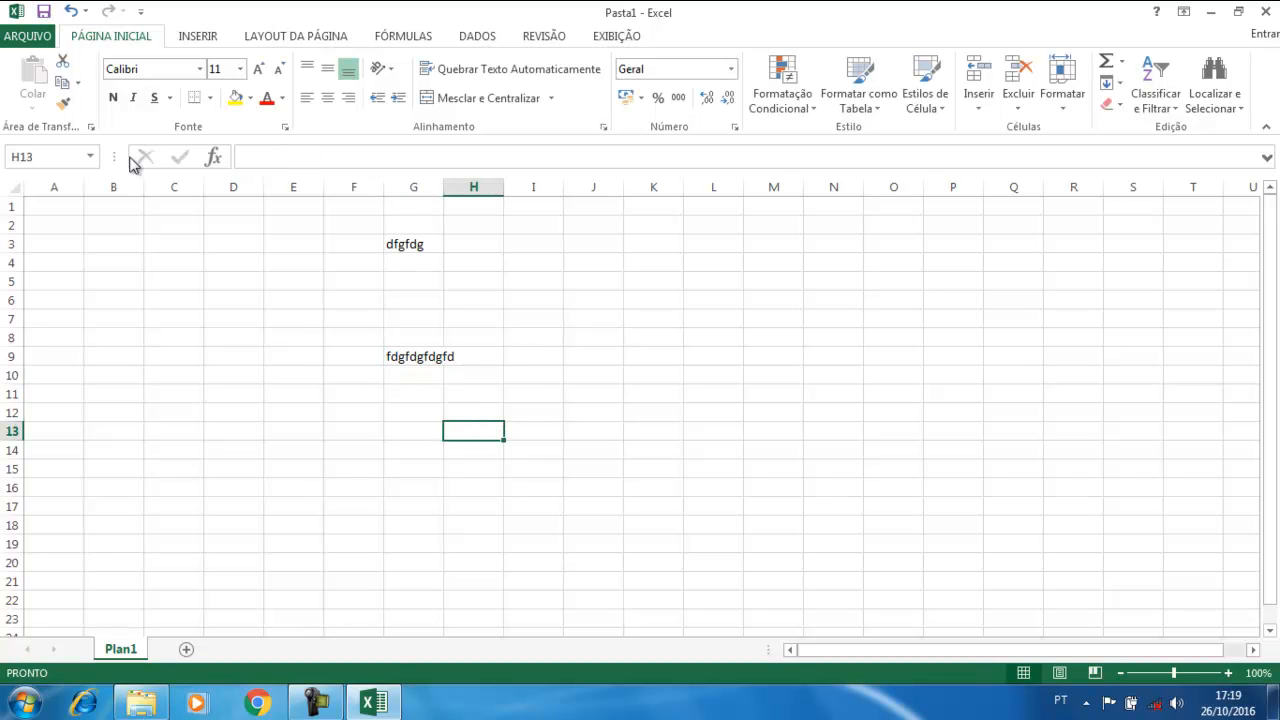
# Start closing Excel but cancel, keeping Pasta1 open
pyautogui.click(45, 13)
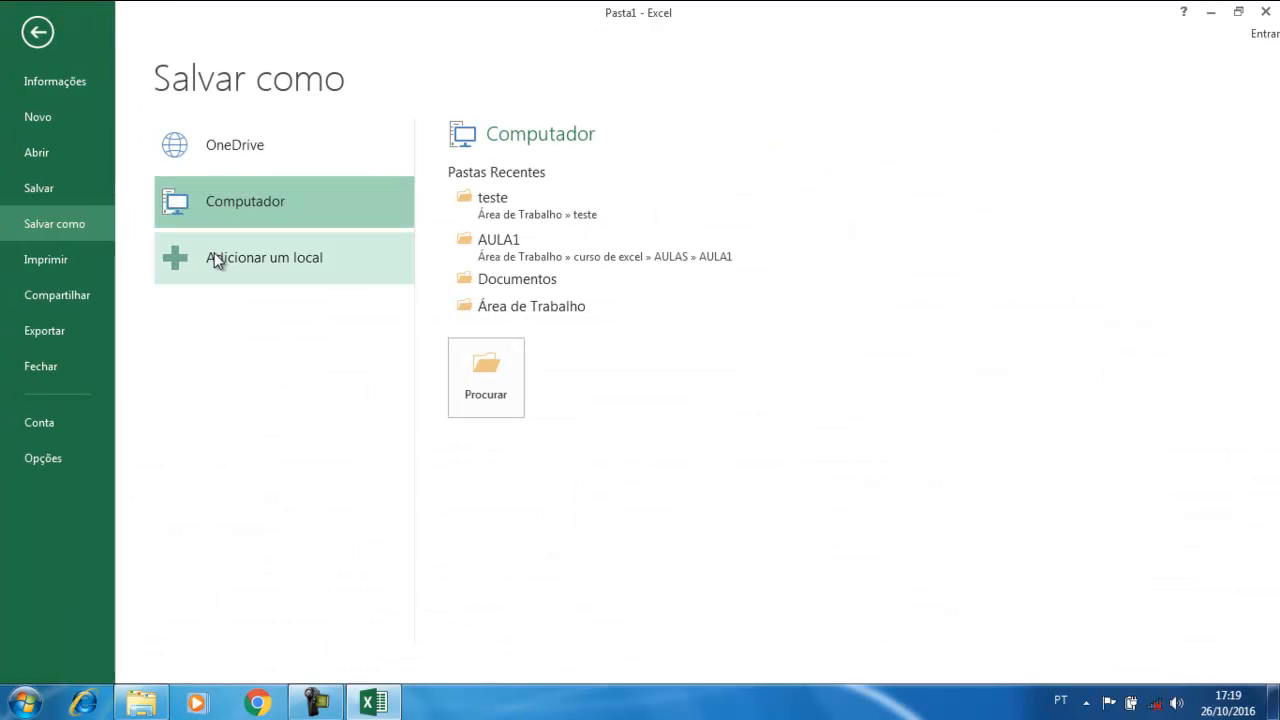
pyautogui.click(1273, 10)
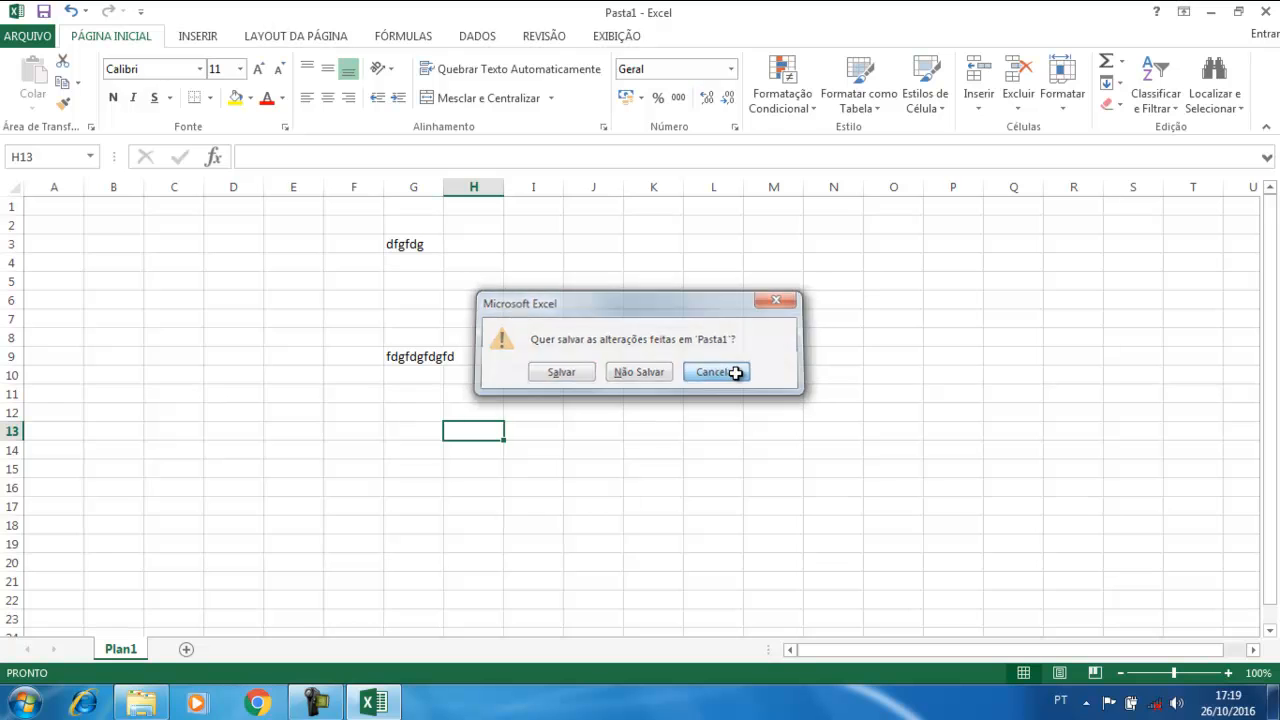
pyautogui.click(737, 372)
# Browse Save As for Pasta1, cancel, then close Excel choosing Não Salvar
pyautogui.click(30, 36)
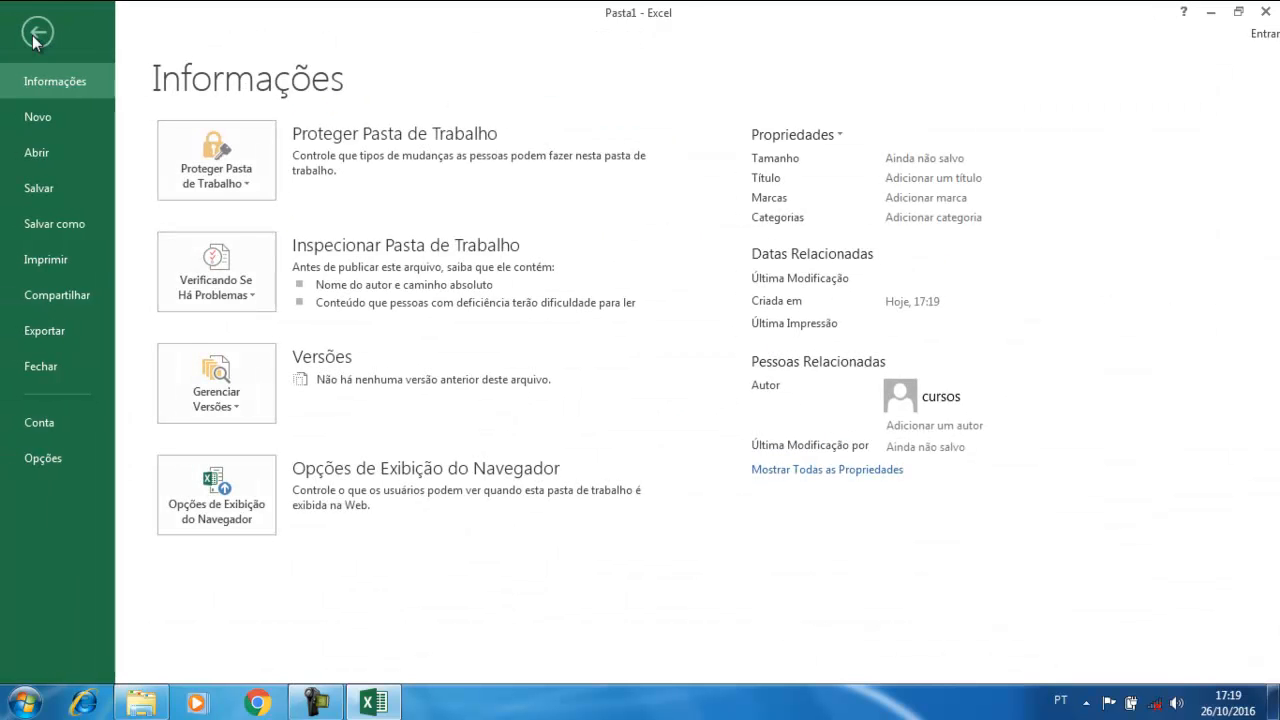
pyautogui.click(40, 191)
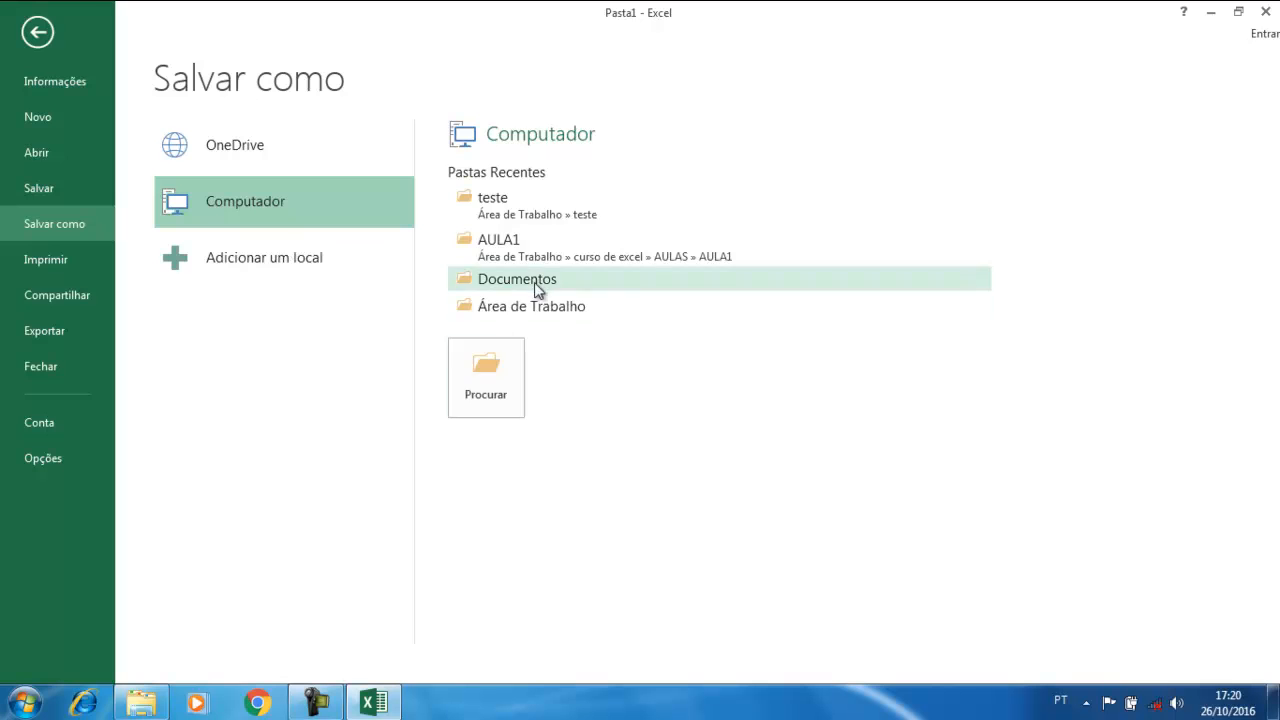
pyautogui.click(488, 390)
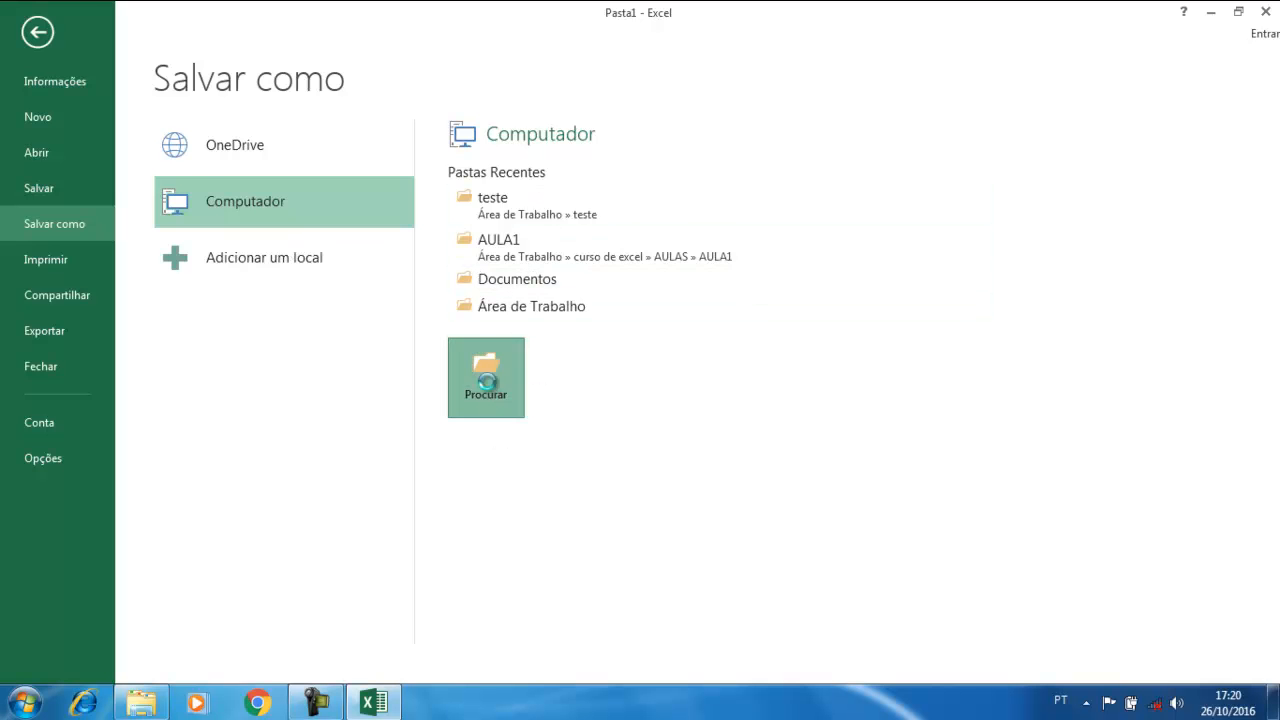
pyautogui.moveTo(181, 22); pyautogui.dragTo(483, 124)
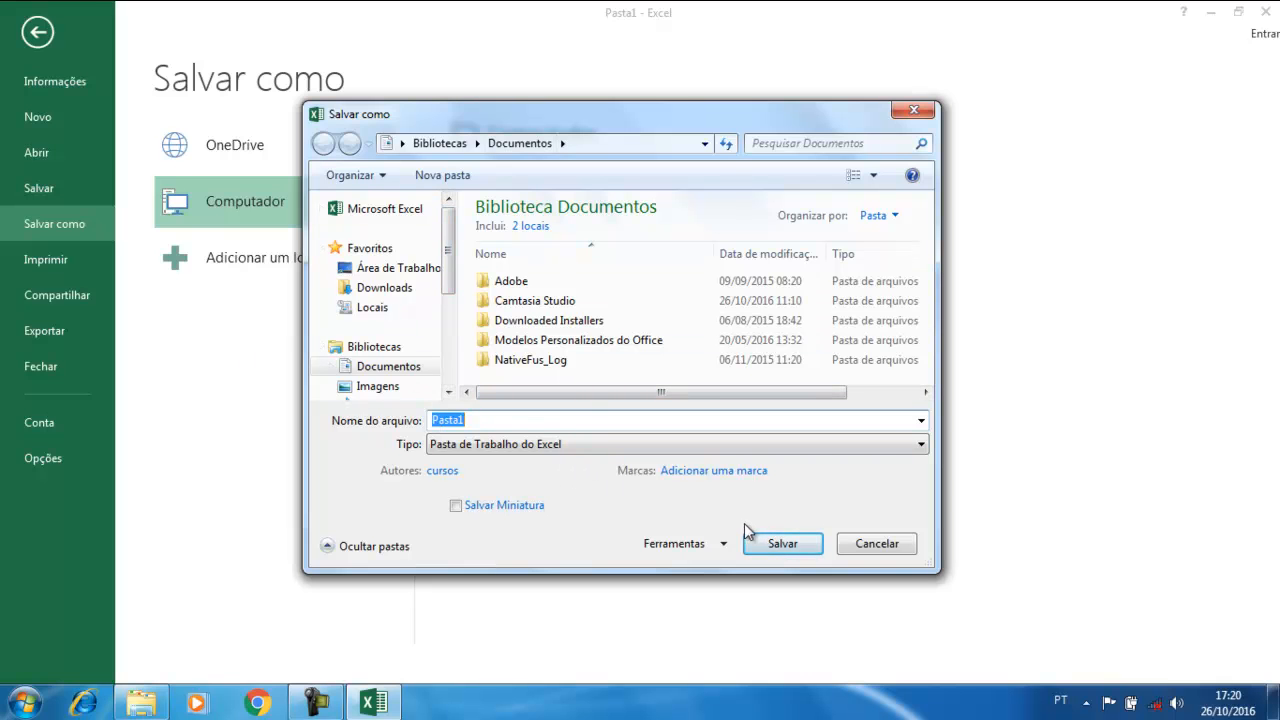
pyautogui.click(877, 544)
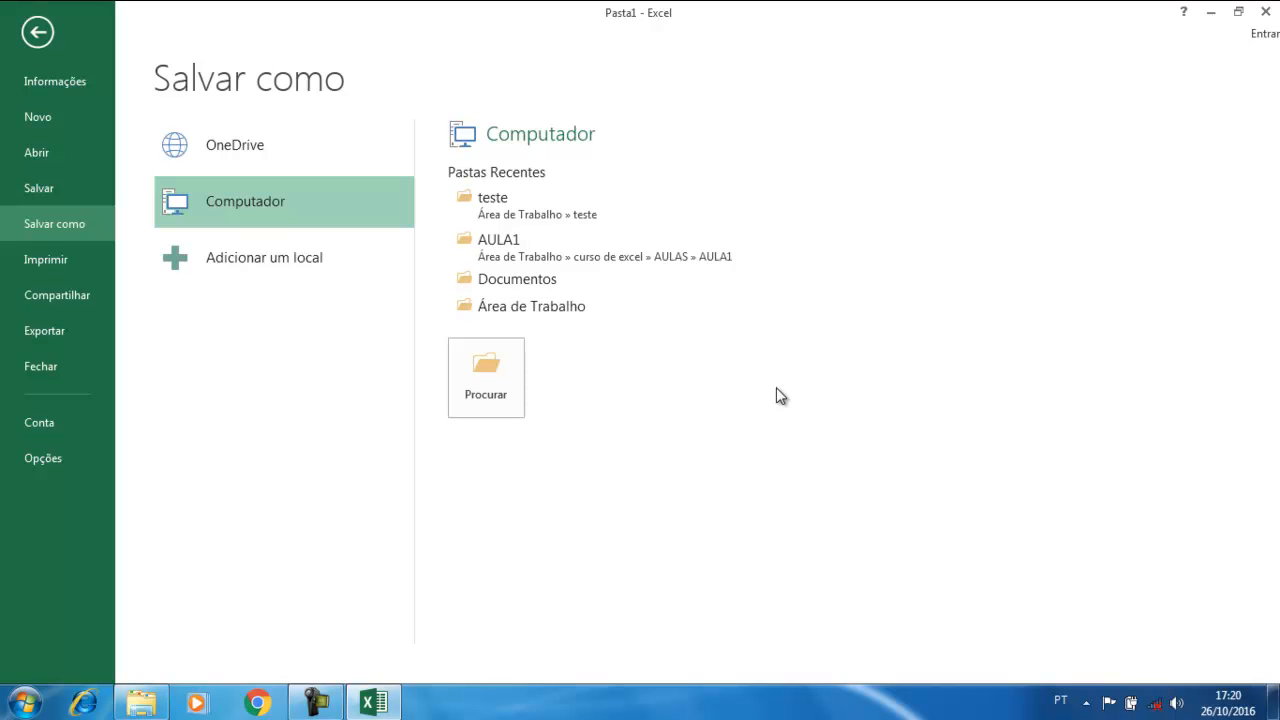
pyautogui.click(1267, 13)
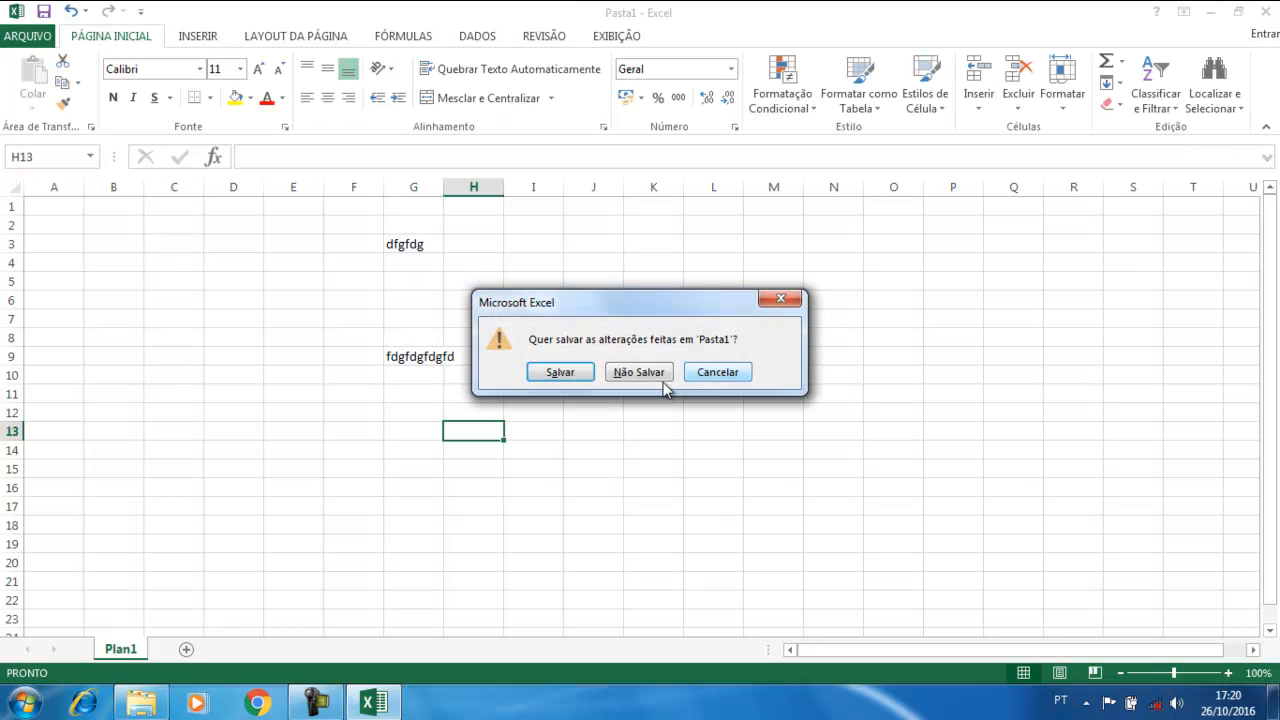
pyautogui.click(645, 374)
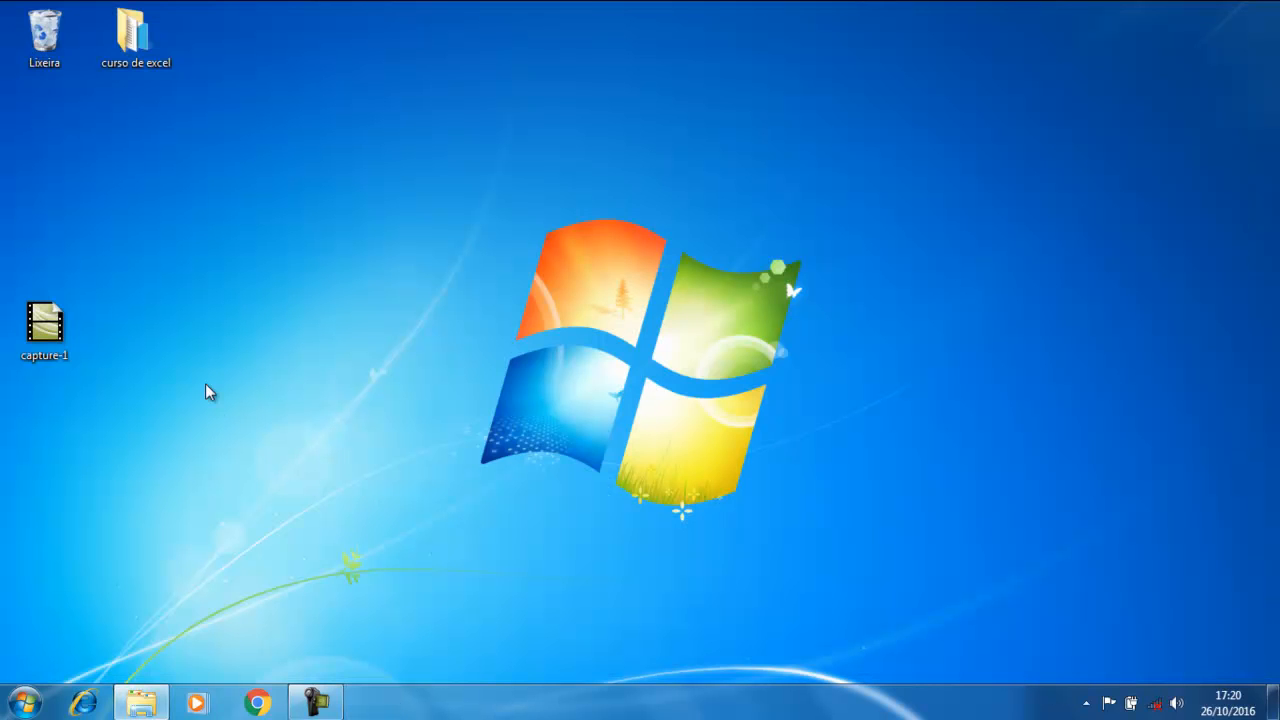
# Go to curso de excel > AULAS > AULA1 and open PLANILHA AULA 1
pyautogui.doubleClick(124, 26)
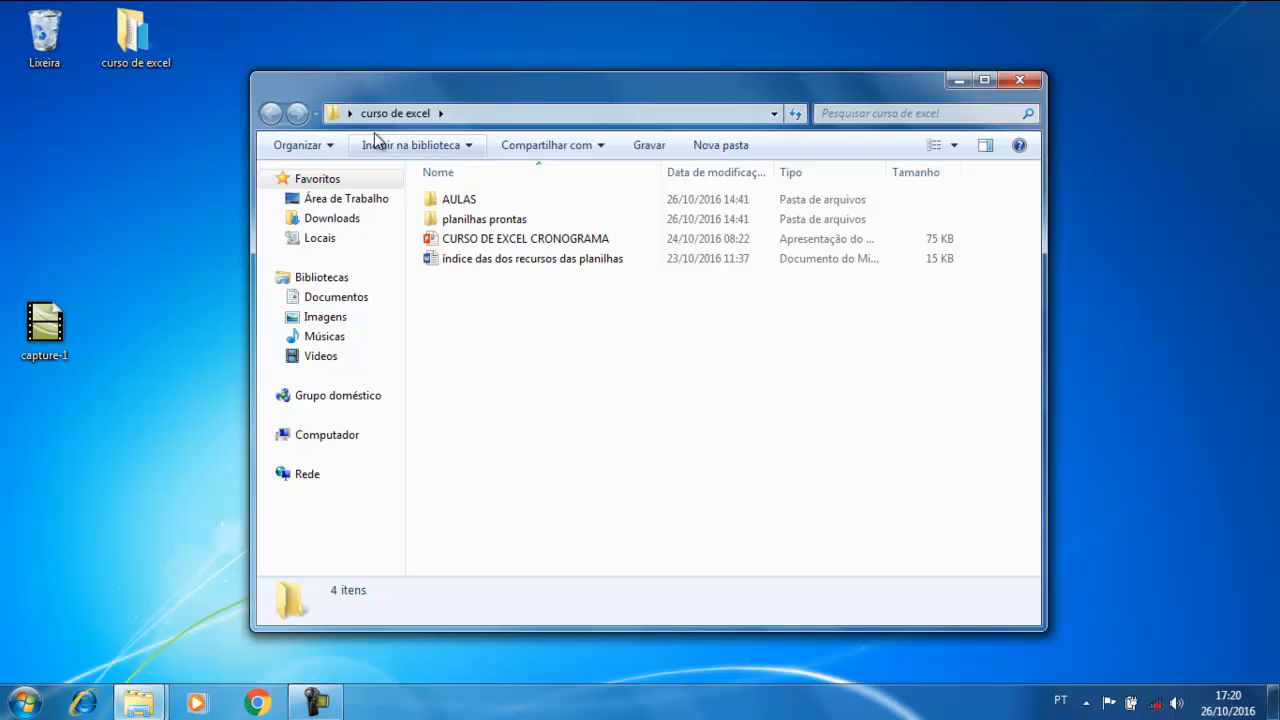
pyautogui.doubleClick(463, 203)
pyautogui.click(463, 205)
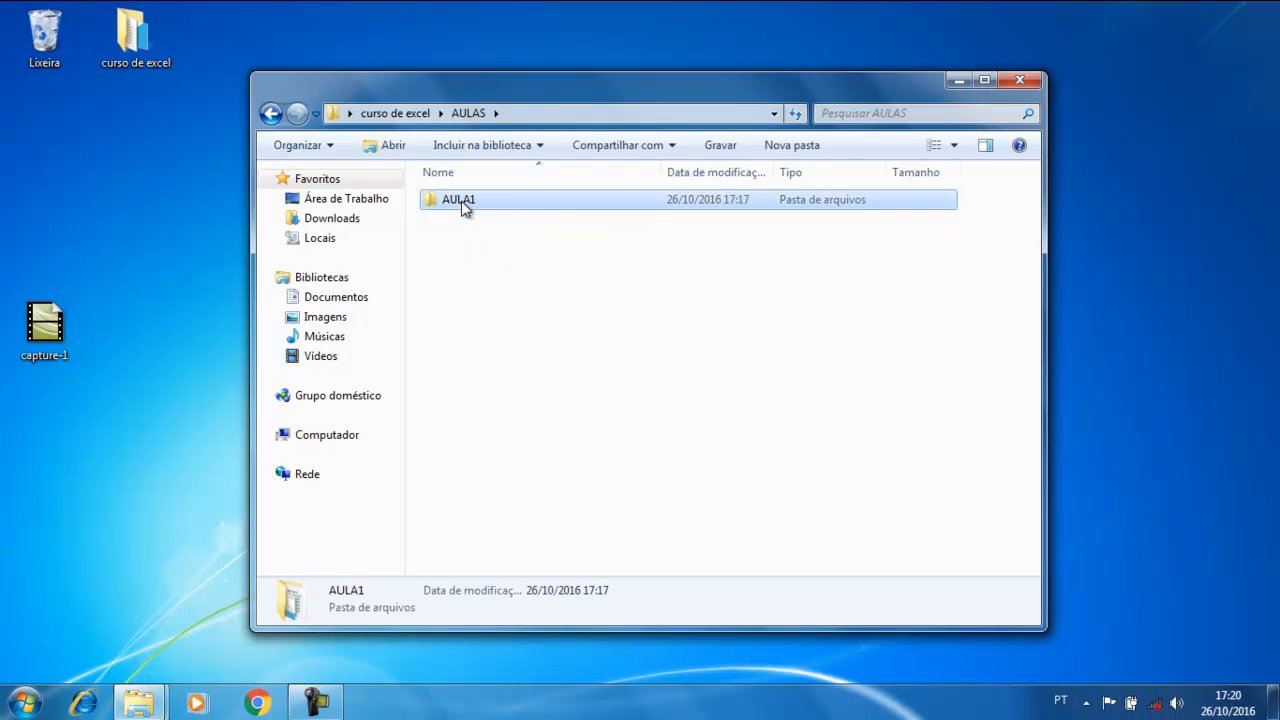
pyautogui.doubleClick(463, 203)
pyautogui.click(486, 243)
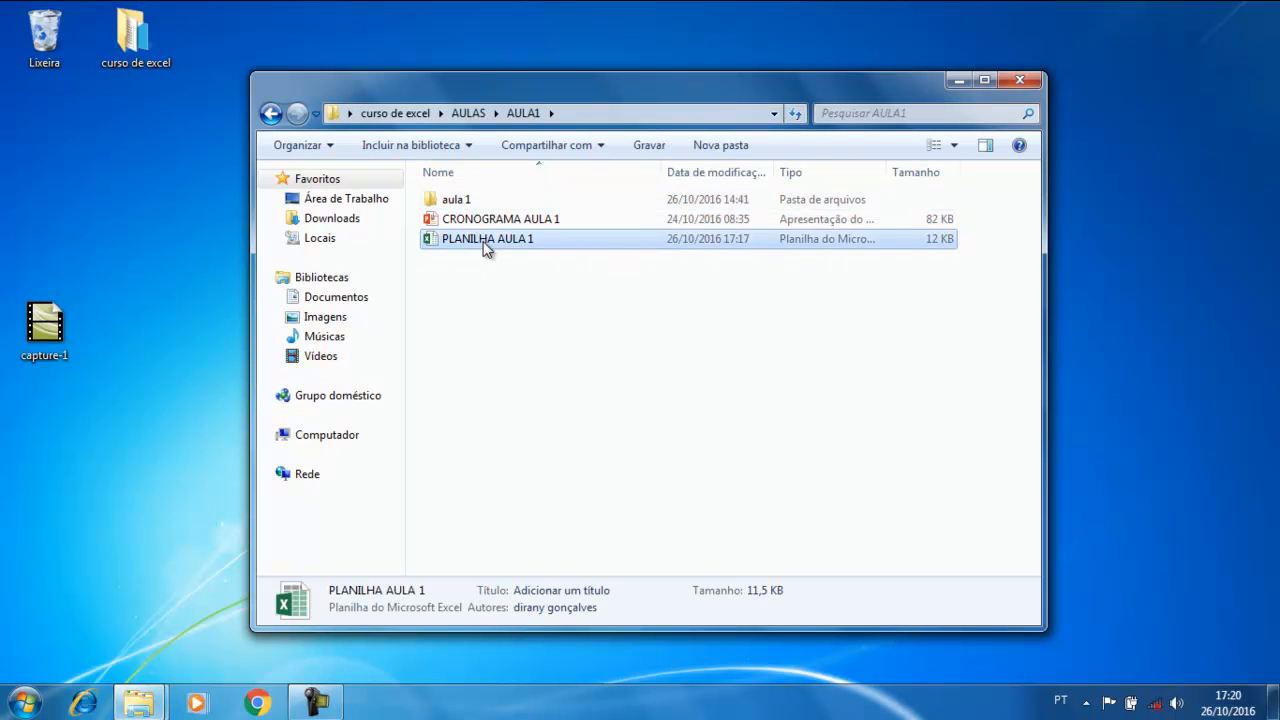
pyautogui.doubleClick(484, 241)
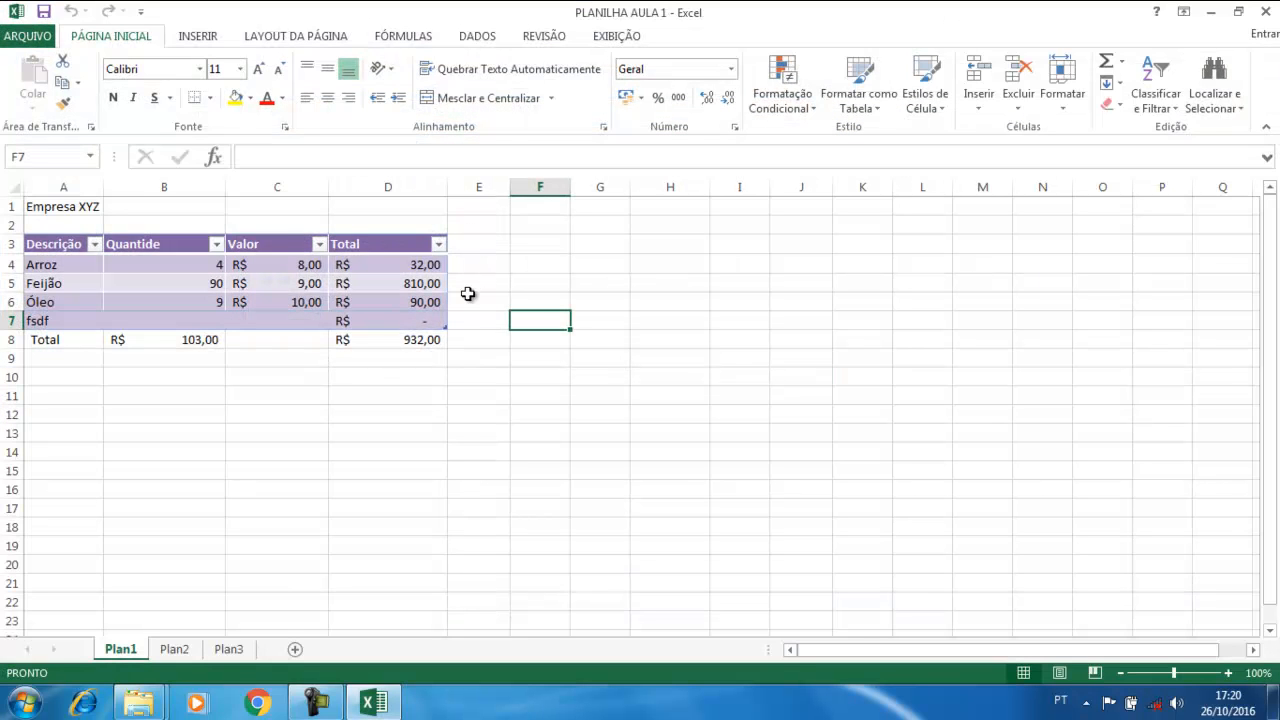
pyautogui.click(456, 431)
pyautogui.click(547, 392)
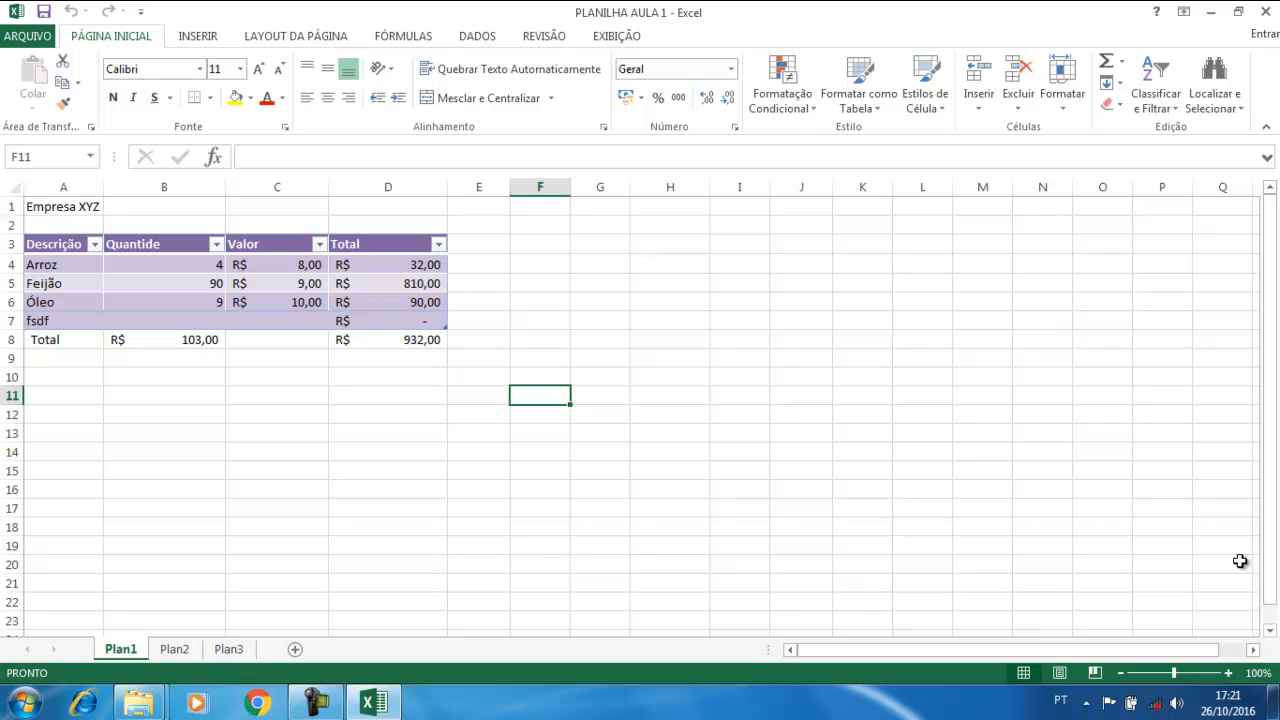
pyautogui.click(189, 411)
pyautogui.click(177, 360)
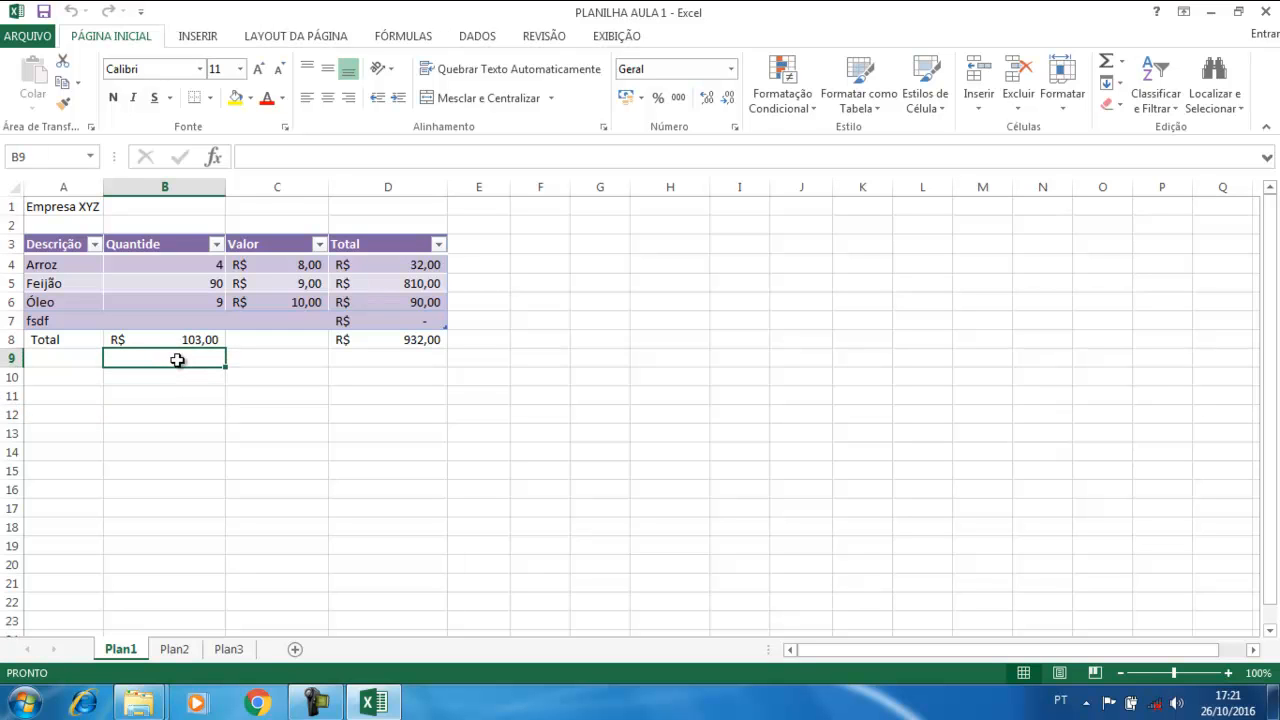
pyautogui.click(204, 428)
pyautogui.click(348, 403)
pyautogui.click(372, 490)
pyautogui.click(202, 488)
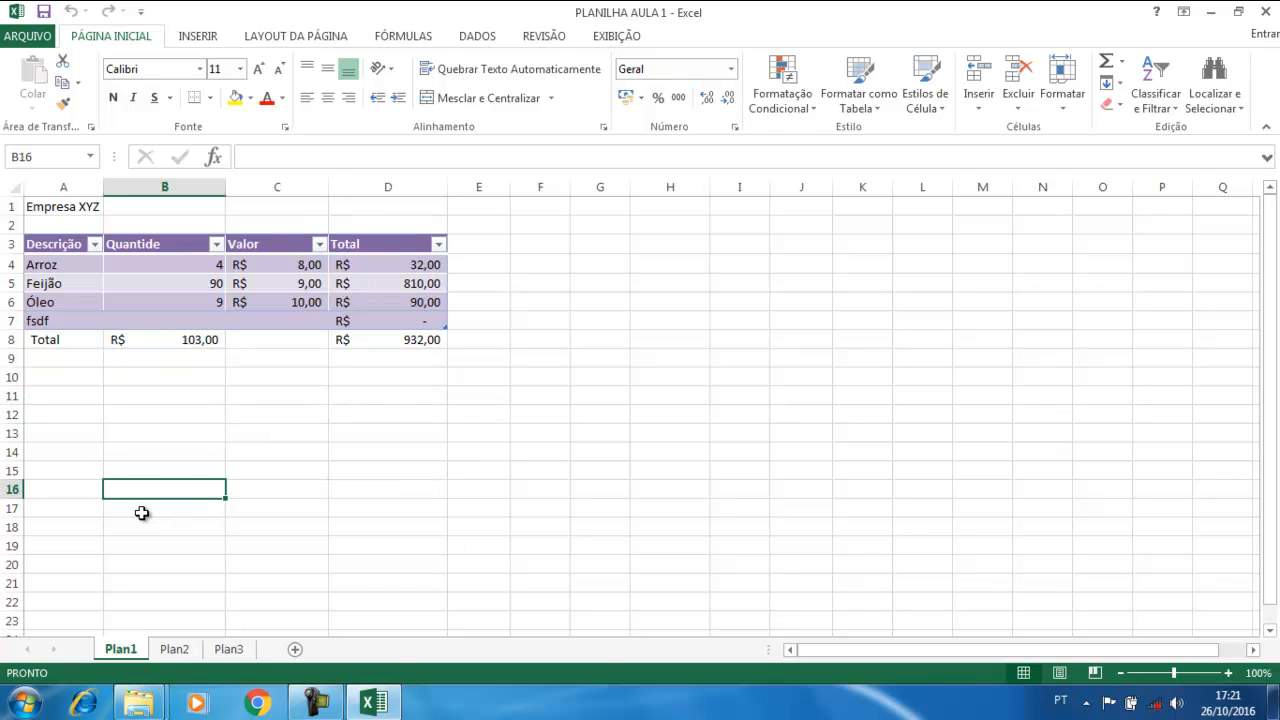
pyautogui.click(108, 400)
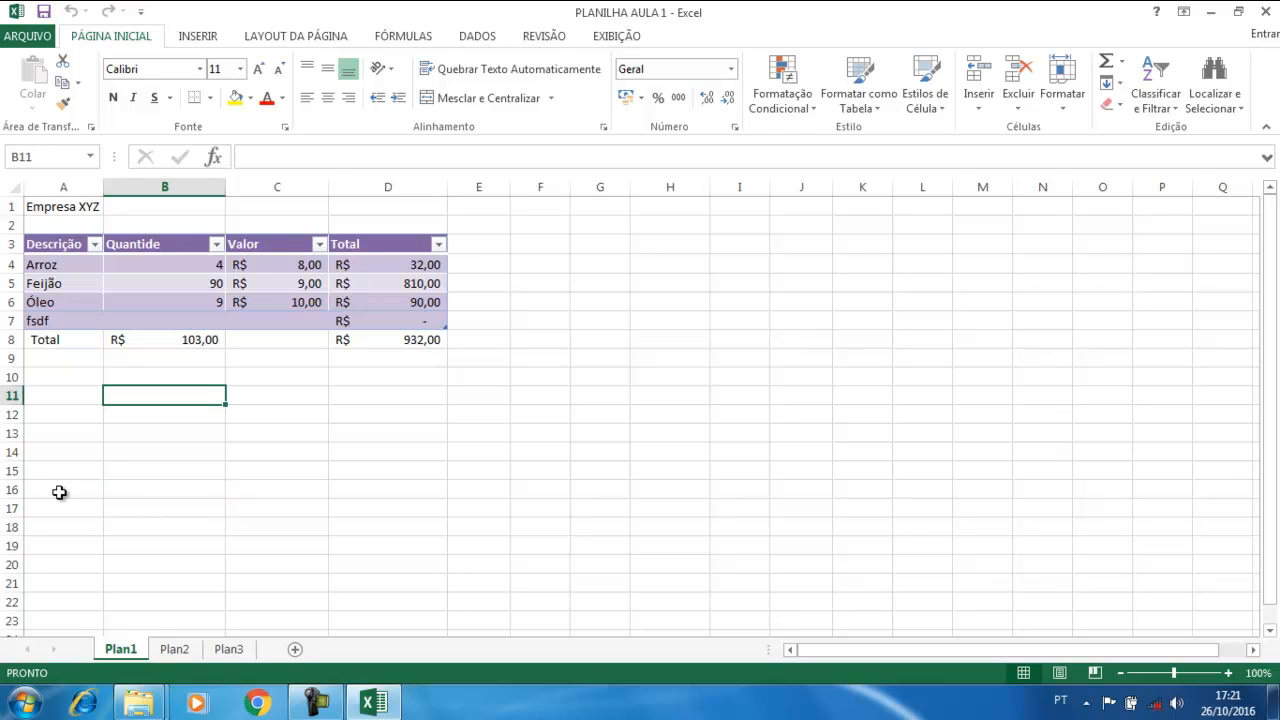
pyautogui.click(34, 490)
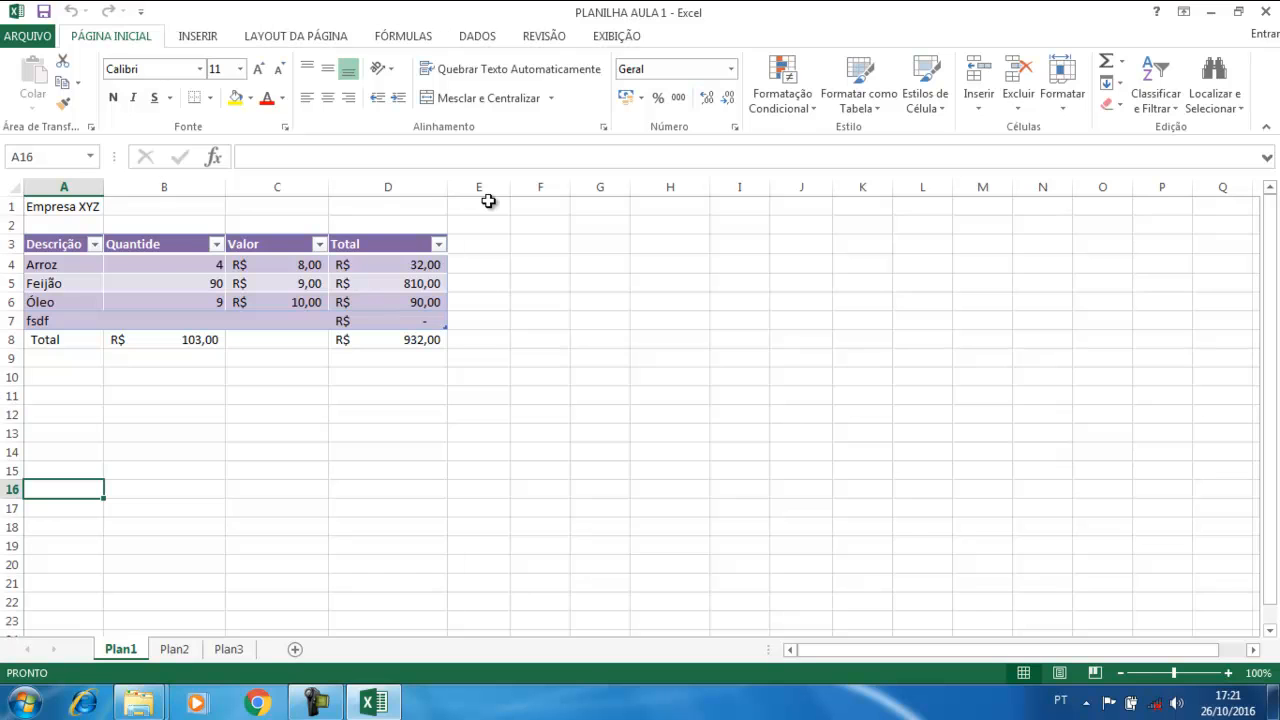
pyautogui.click(53, 207)
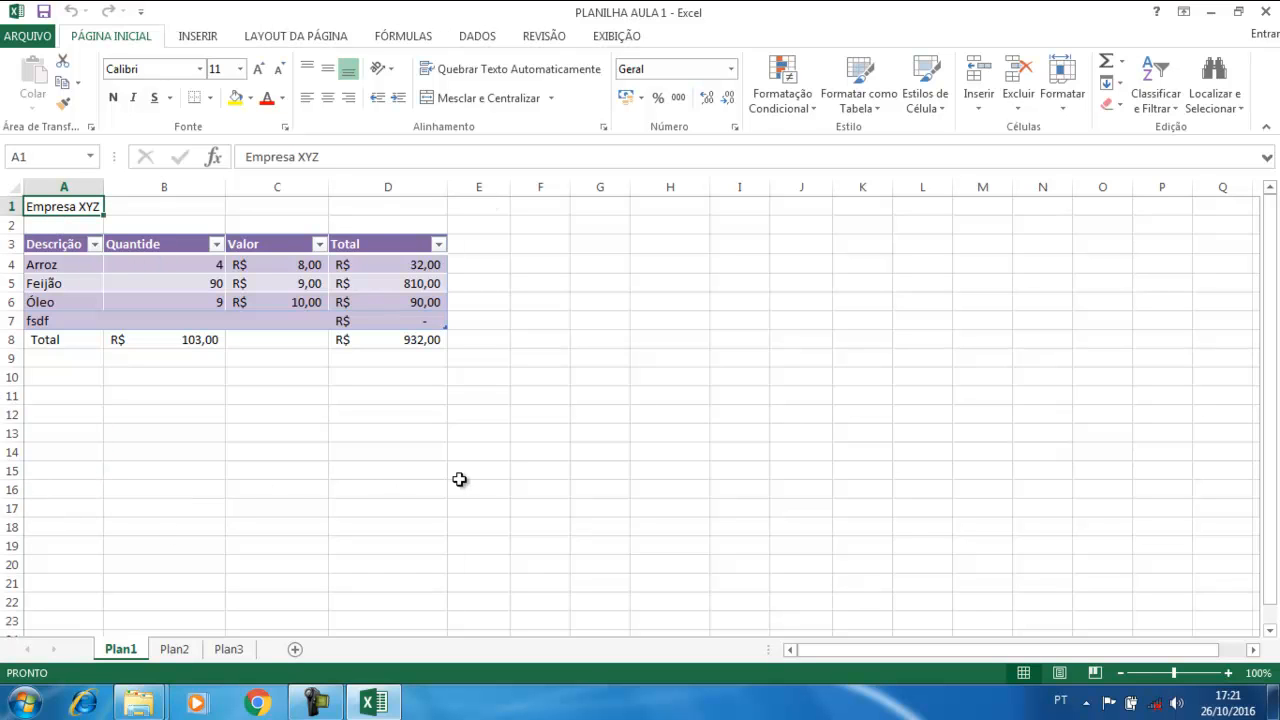
pyautogui.click(526, 491)
pyautogui.click(884, 343)
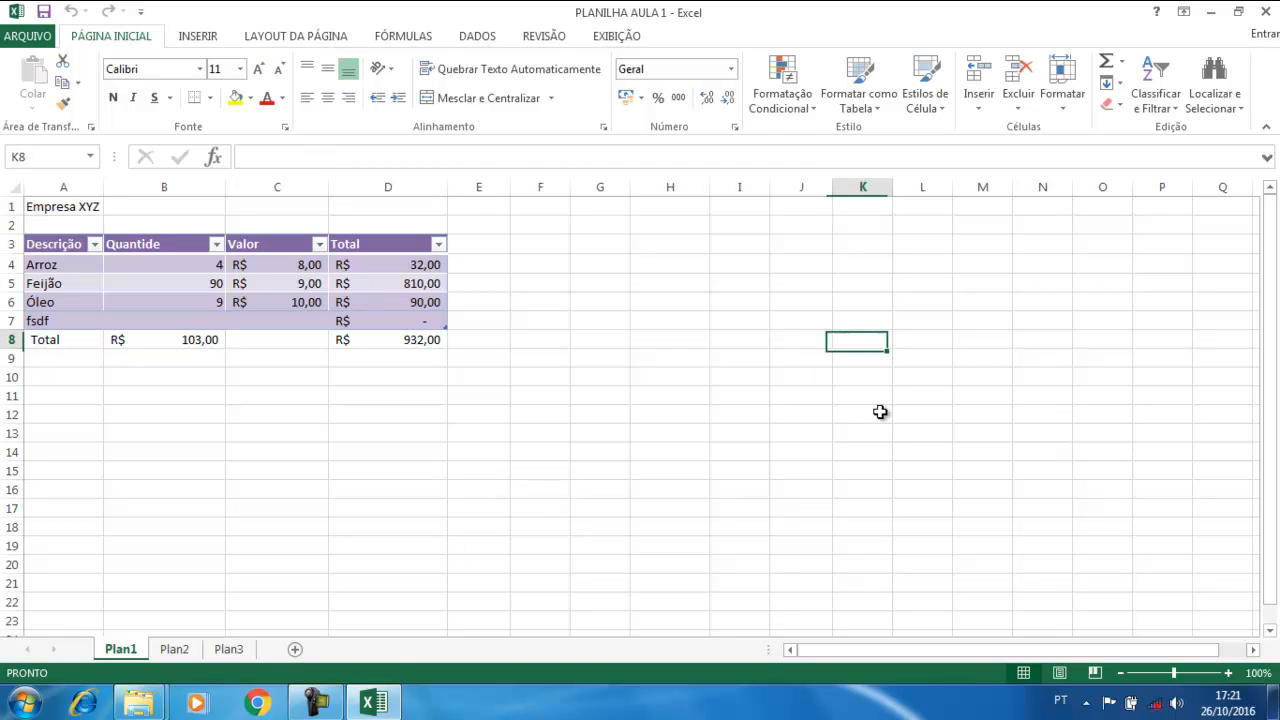
pyautogui.click(703, 391)
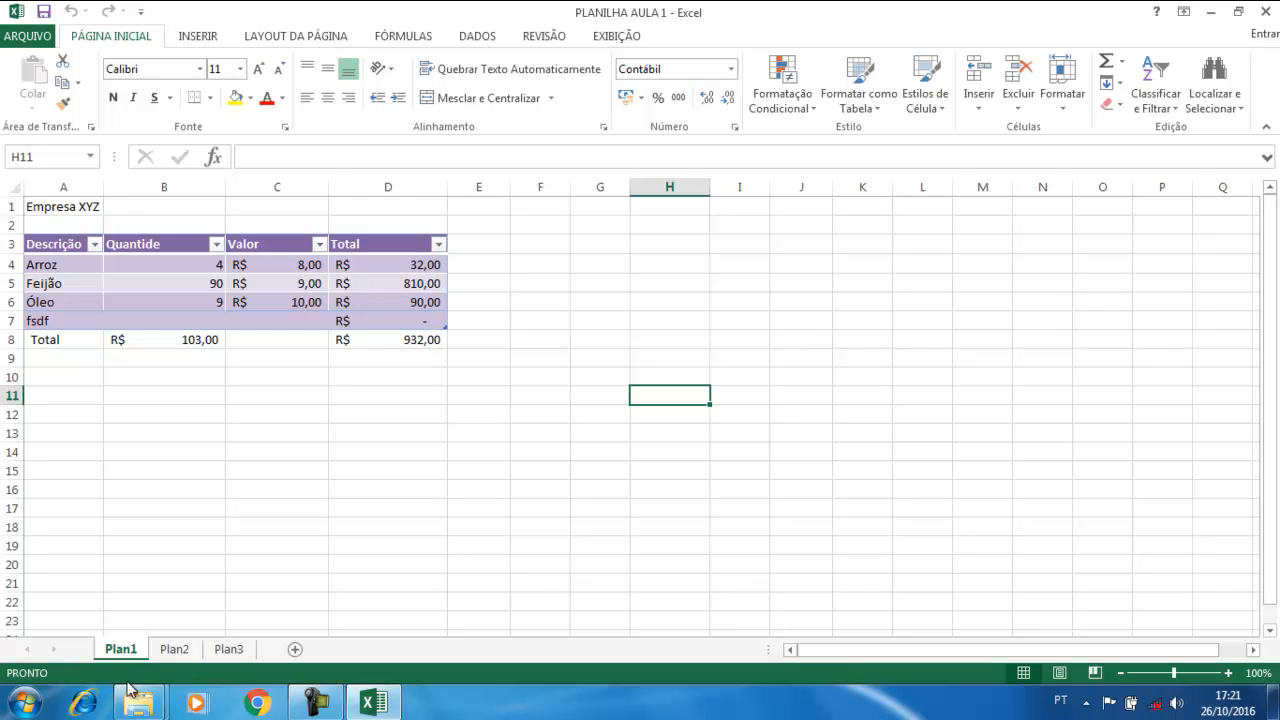
# Rename the Plan1 sheet tab to 'Nota Fiscal'
pyautogui.doubleClick(121, 649)
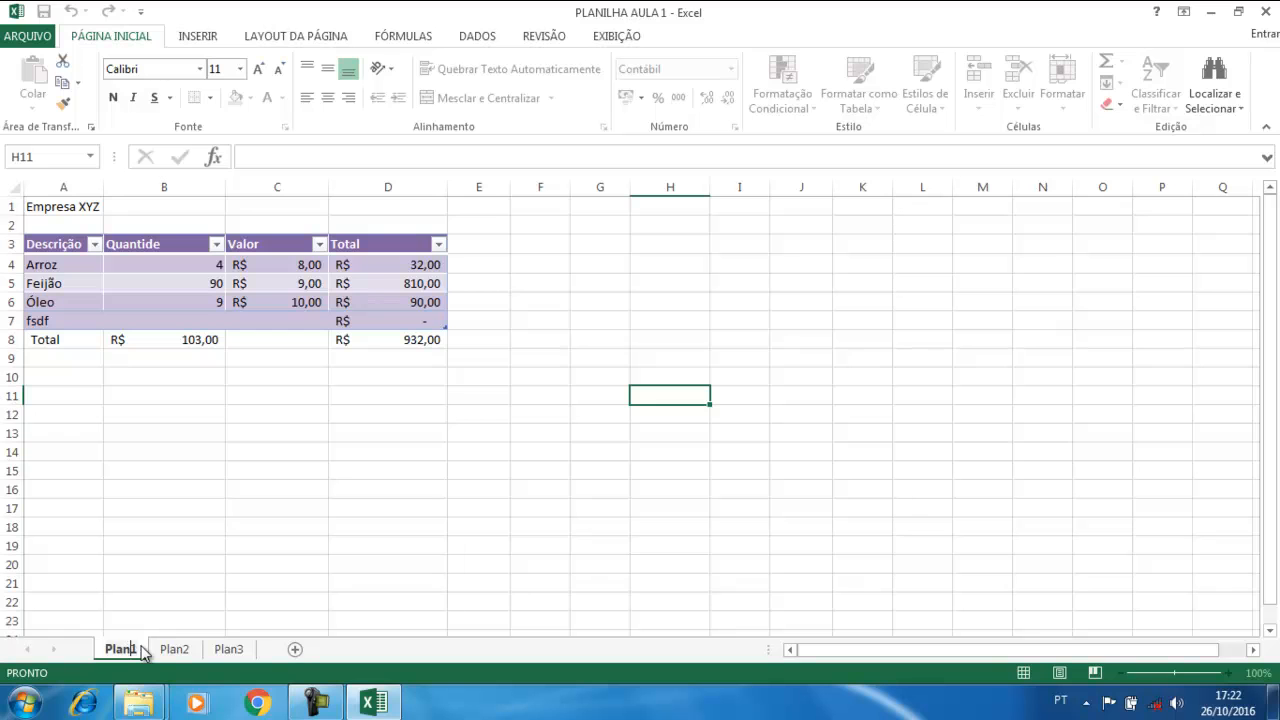
pyautogui.press('Return')
pyautogui.doubleClick(132, 650)
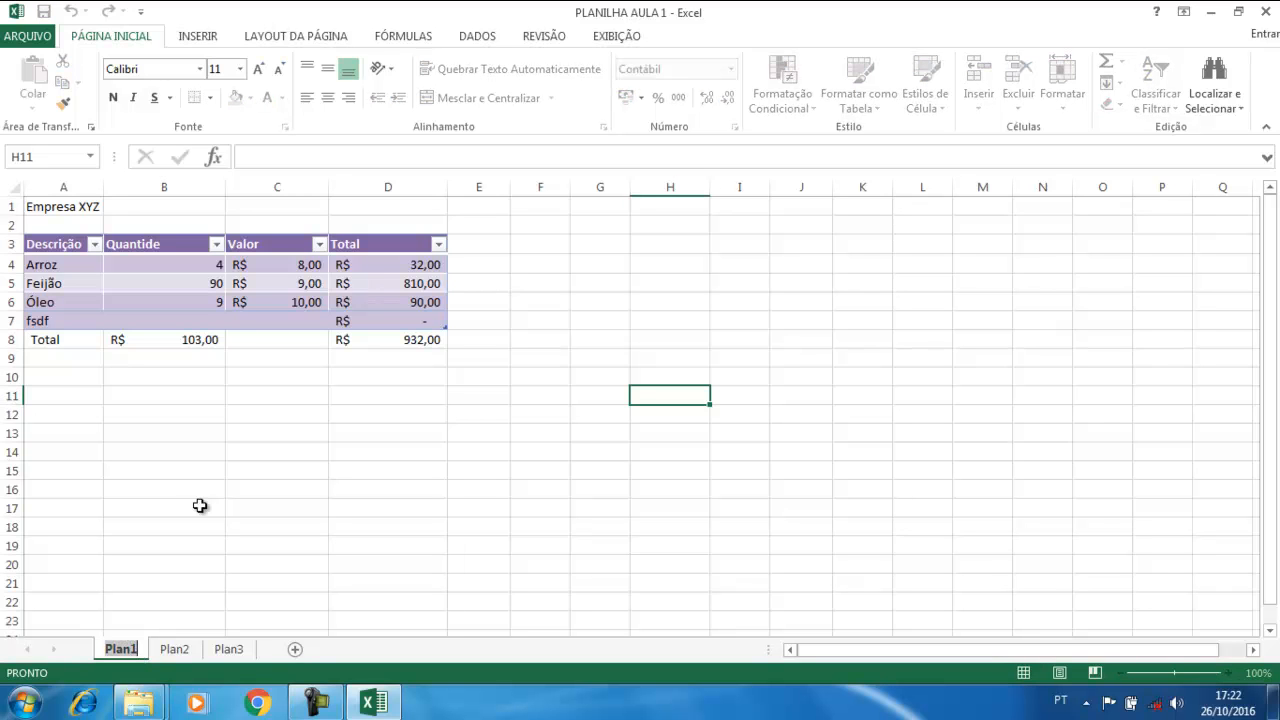
pyautogui.write('Nota')
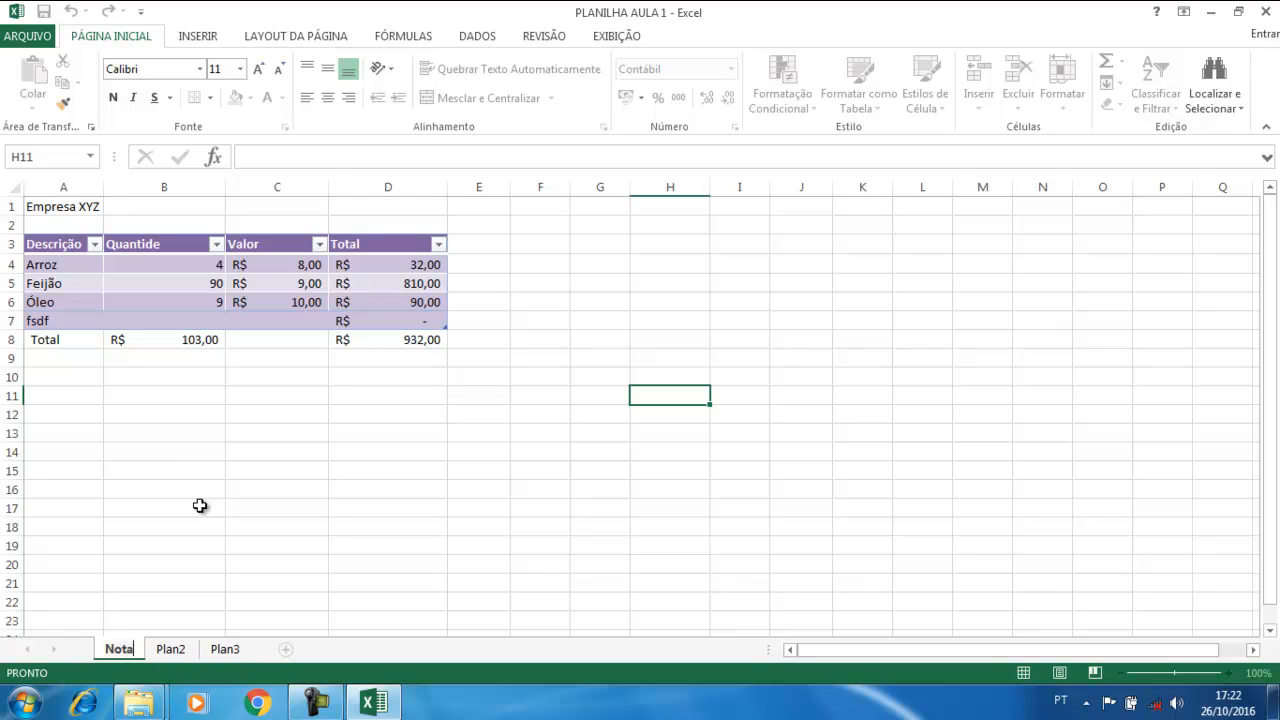
pyautogui.write(' Fisa')
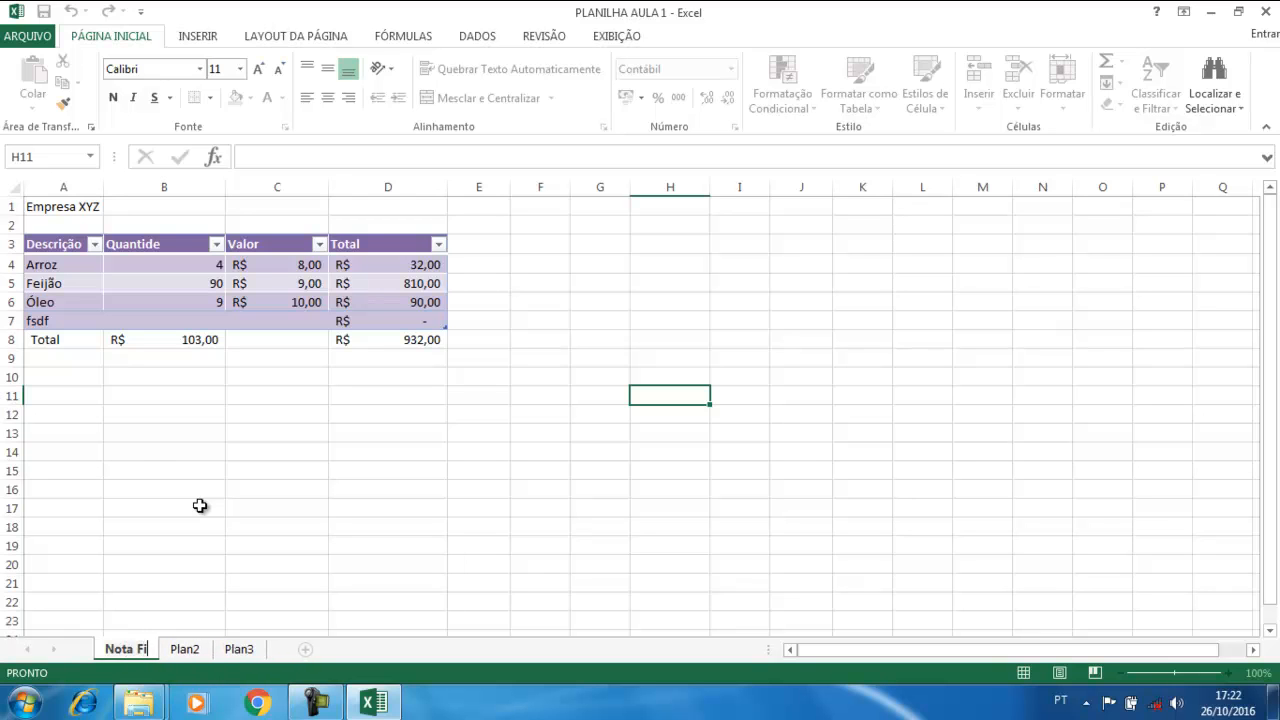
pyautogui.press('BackSpace')
pyautogui.write('cal')
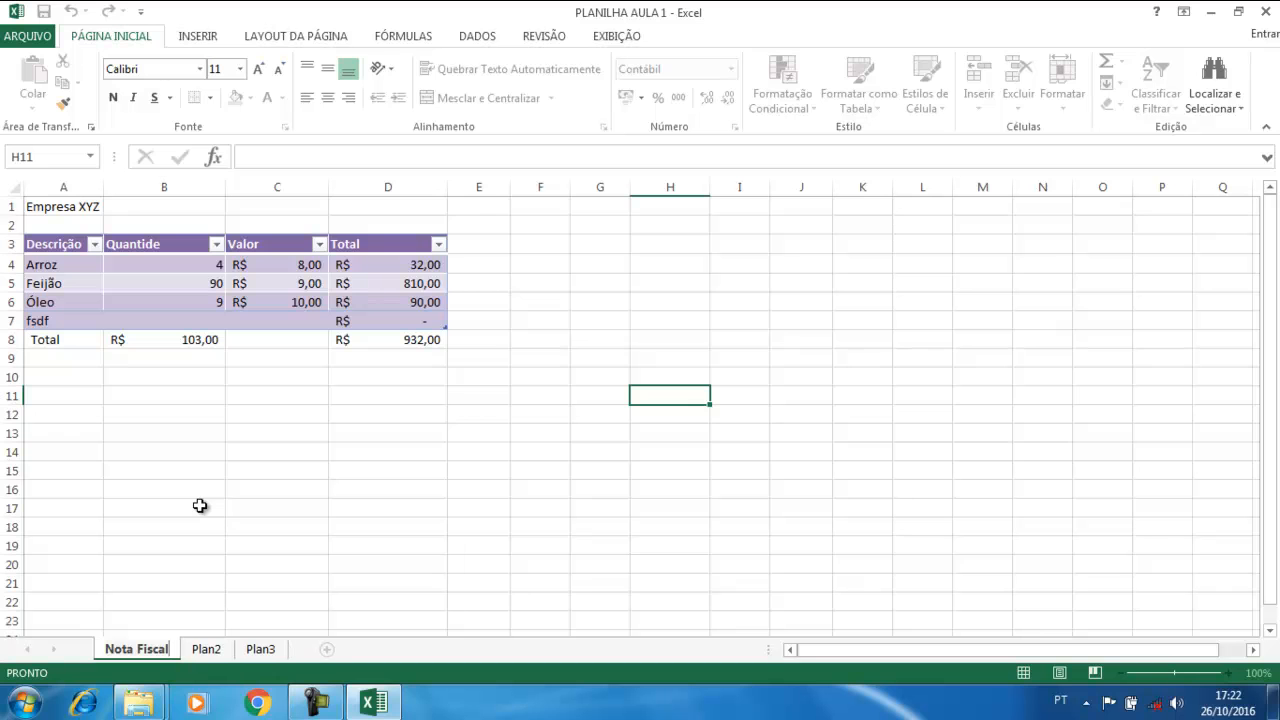
pyautogui.press('Return')
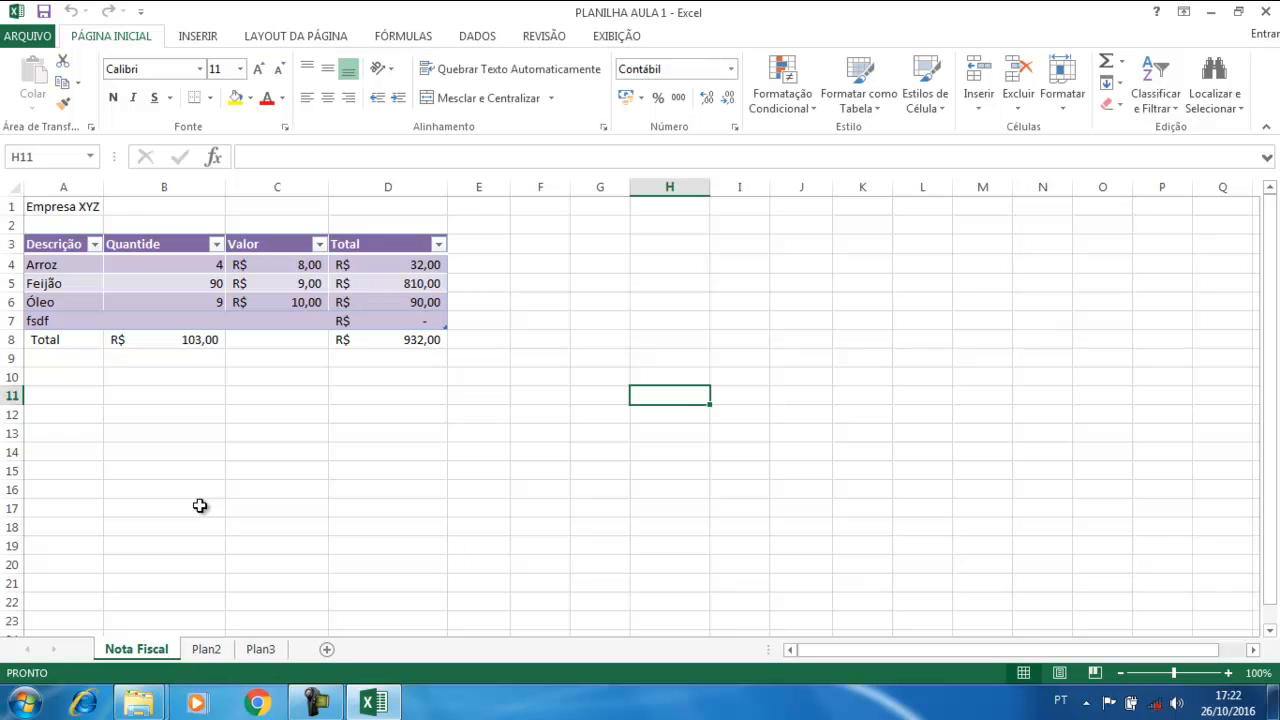
# Look through the empty Plan2 and Plan3 sheets, selecting B2 and E2
pyautogui.doubleClick(214, 651)
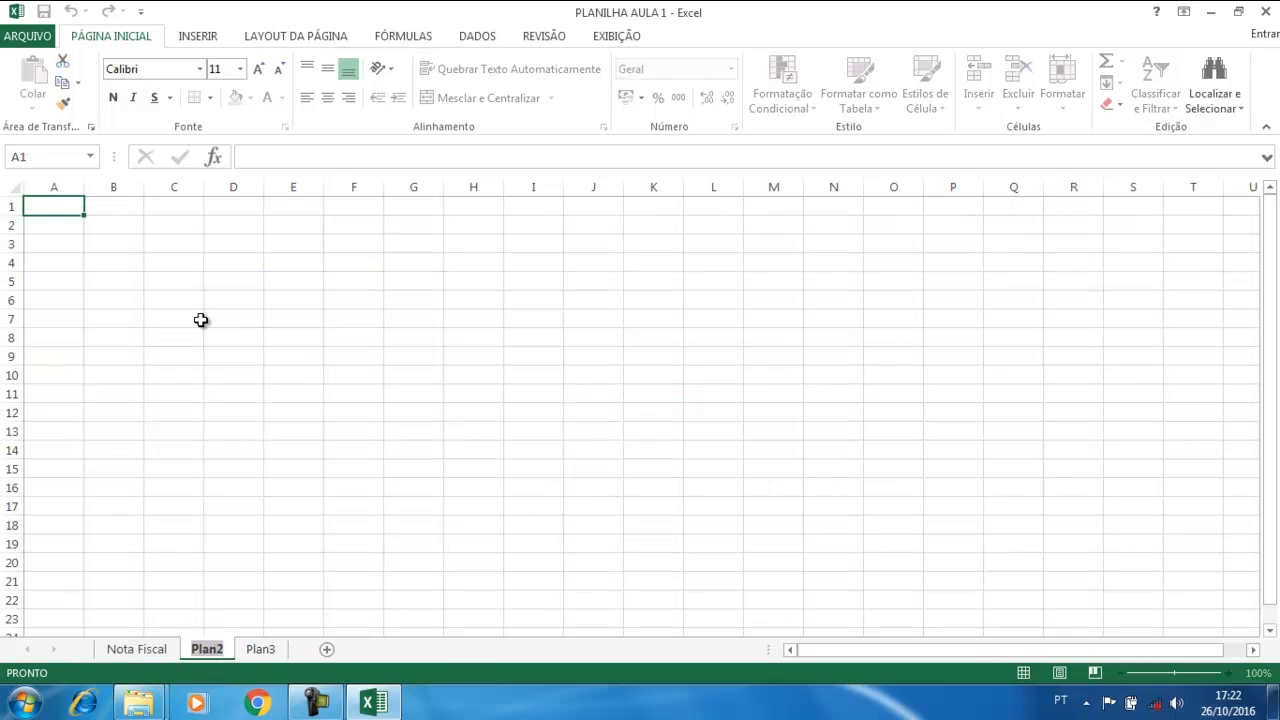
pyautogui.click(109, 220)
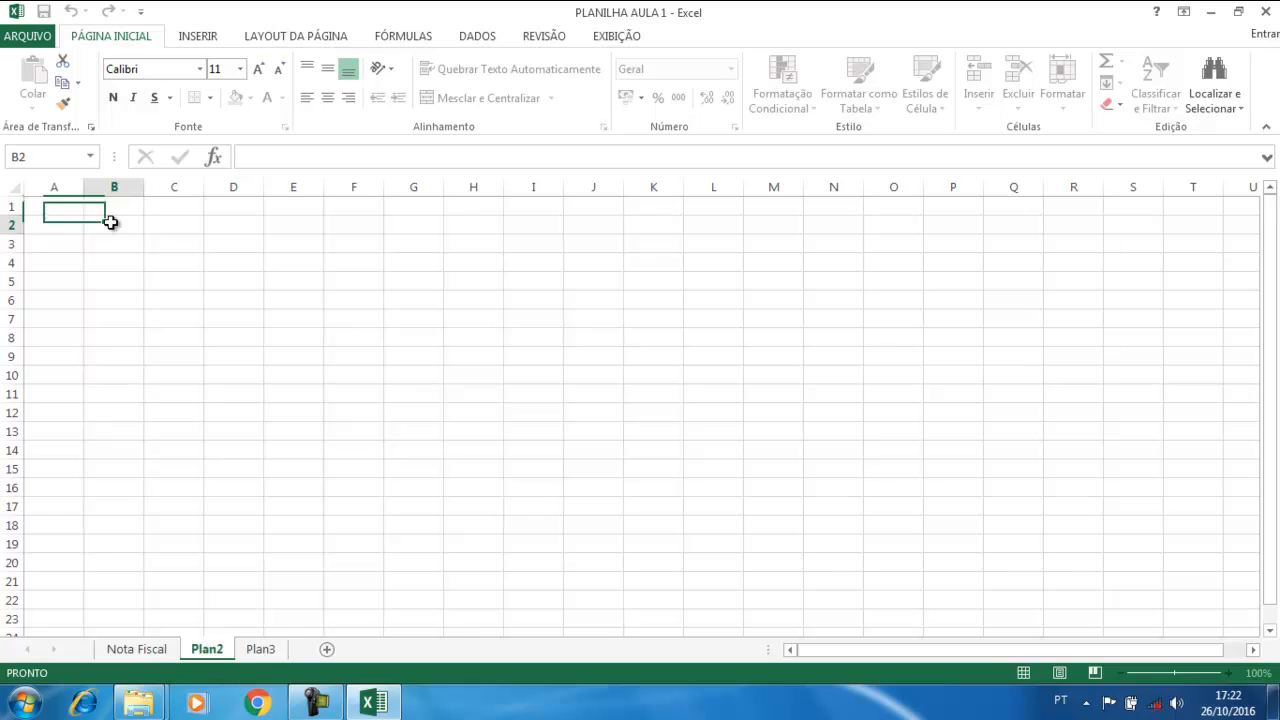
pyautogui.click(264, 651)
pyautogui.click(274, 218)
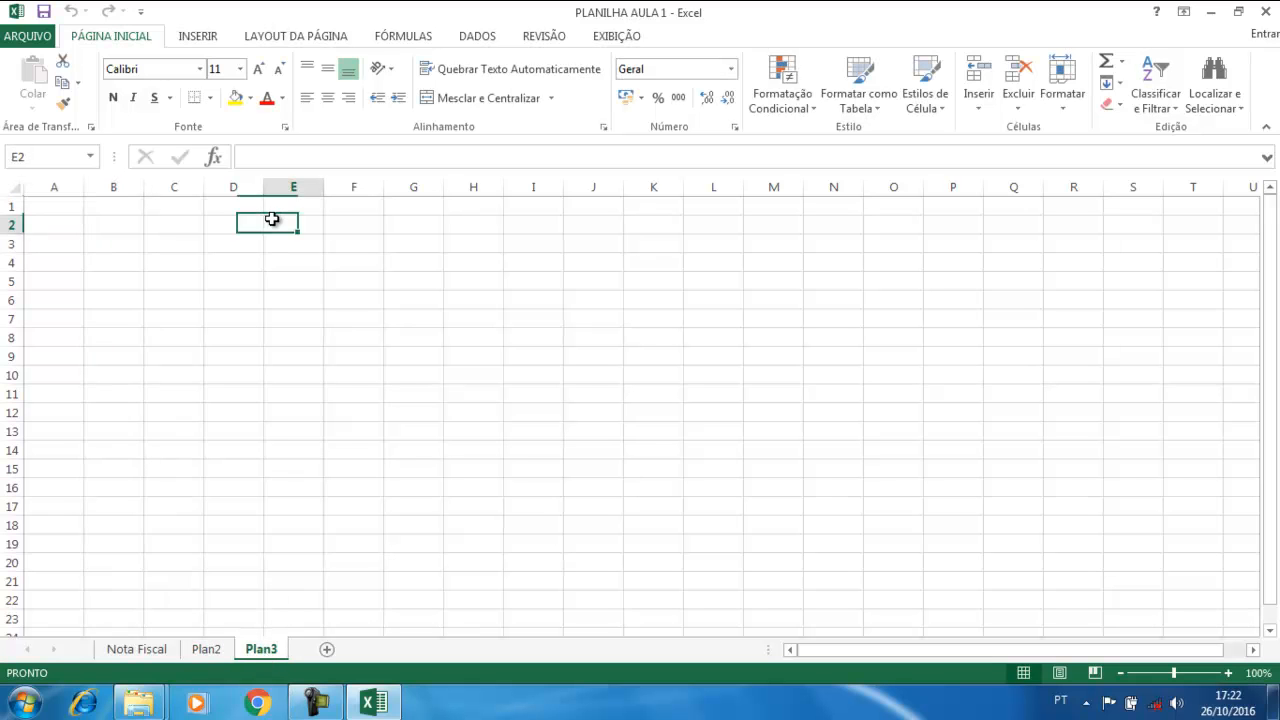
pyautogui.click(207, 650)
pyautogui.click(258, 650)
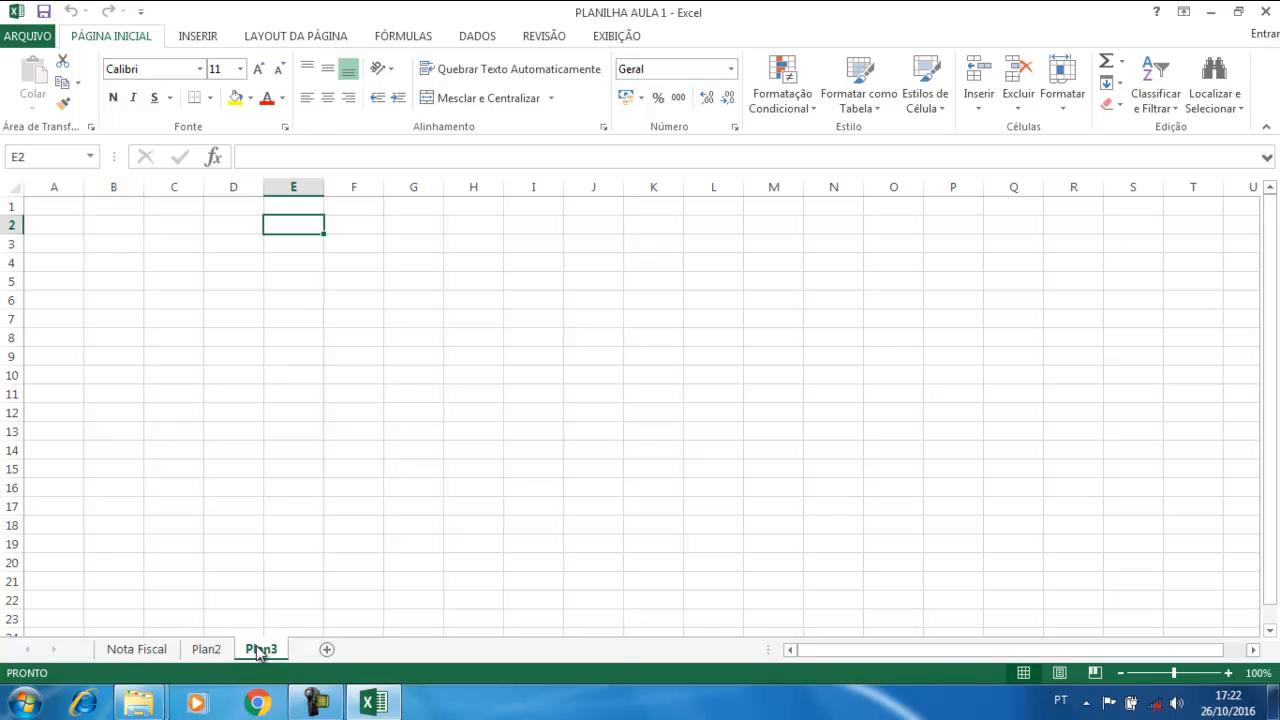
# Return to Nota Fiscal and select cells B20, B12, B14 and B10
pyautogui.click(150, 651)
pyautogui.click(170, 566)
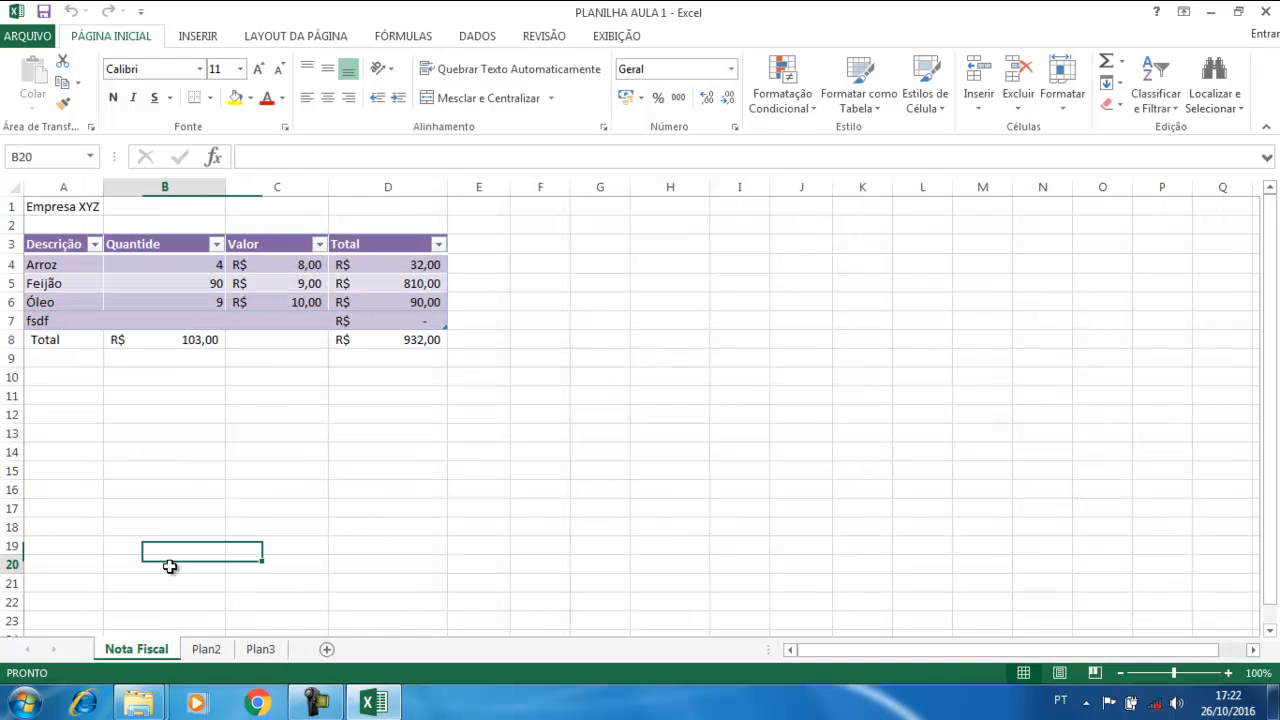
pyautogui.click(206, 414)
pyautogui.click(206, 451)
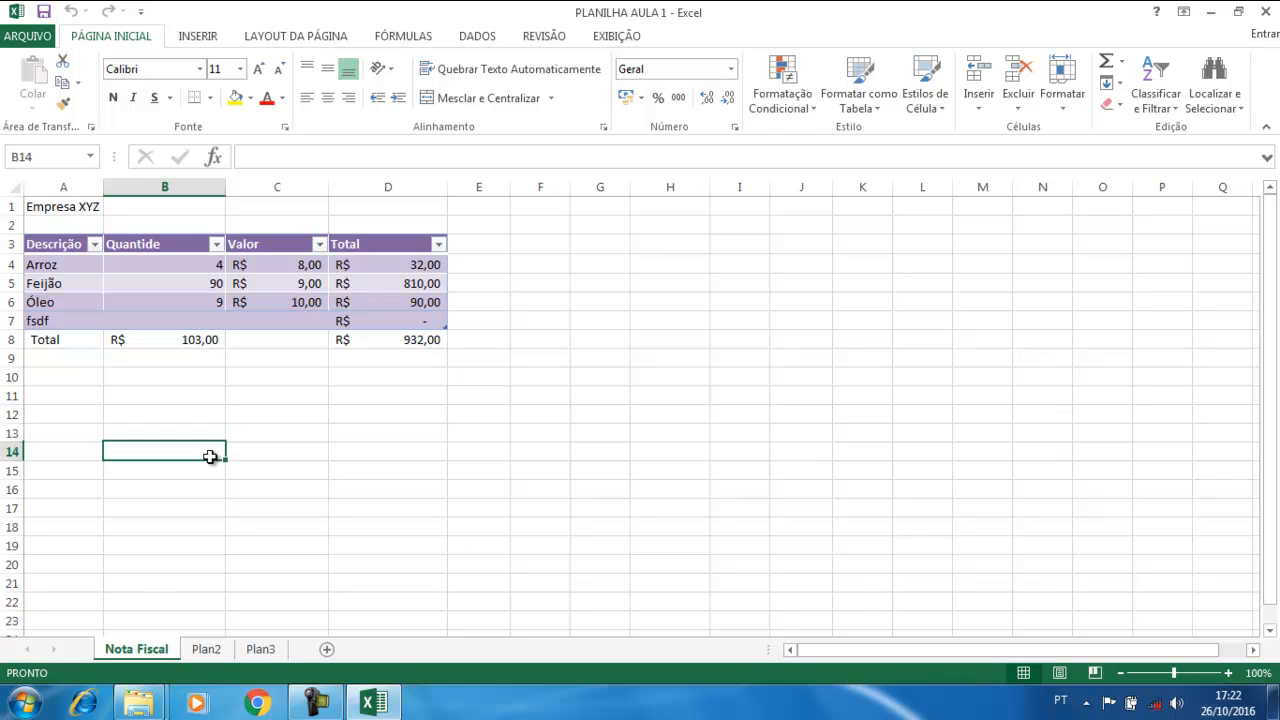
pyautogui.click(170, 388)
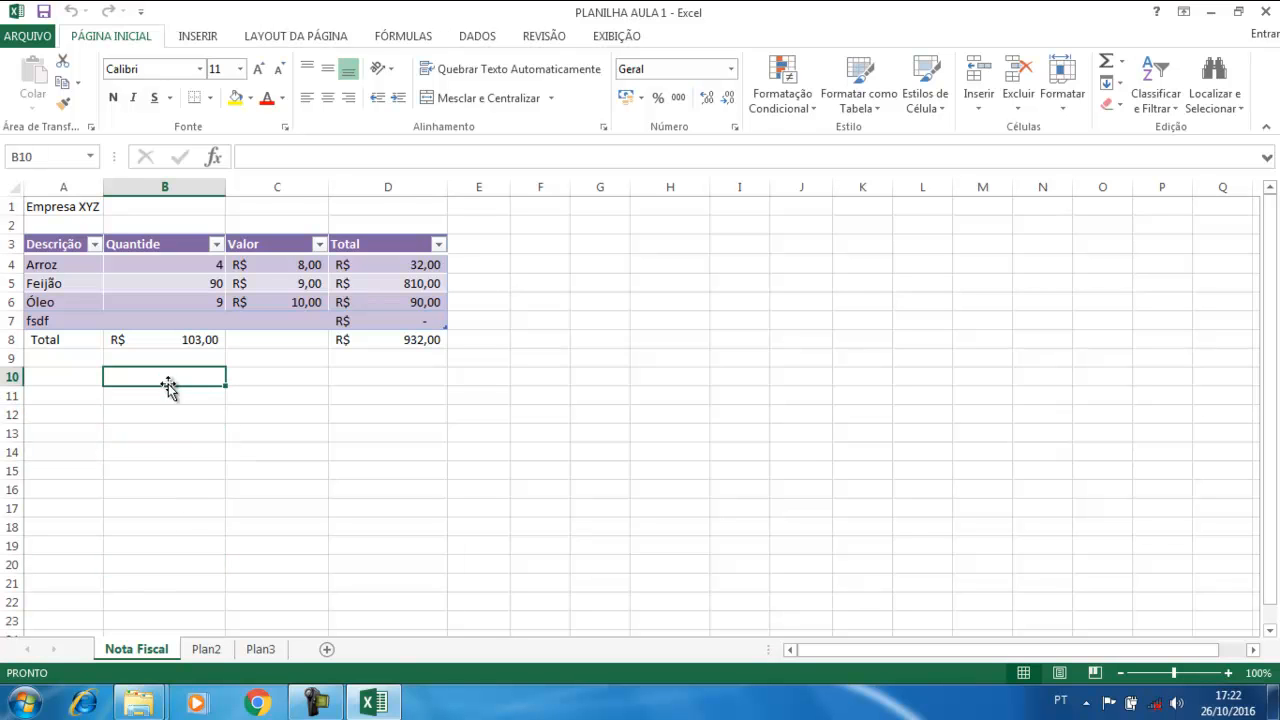
# Set the Nota Fiscal sheet's ScrollArea property to $A$1:$E$16 via Exibir Código
pyautogui.rightClick(129, 650)
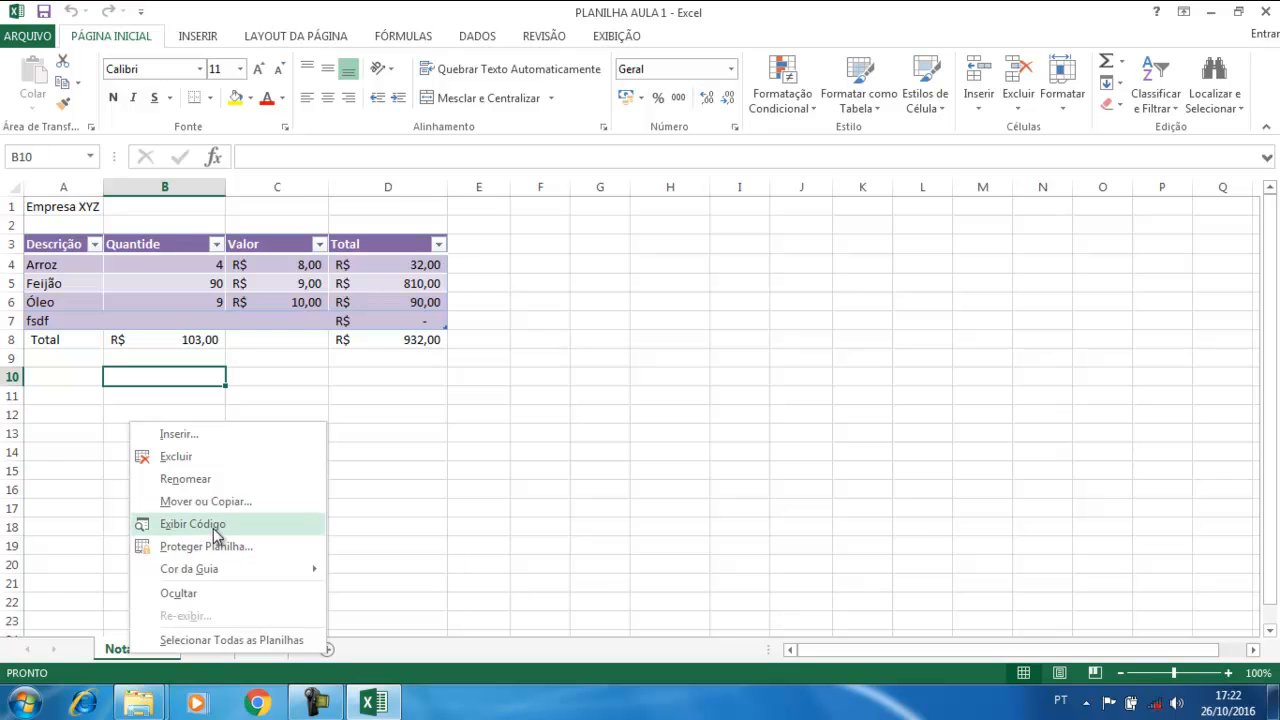
pyautogui.click(213, 527)
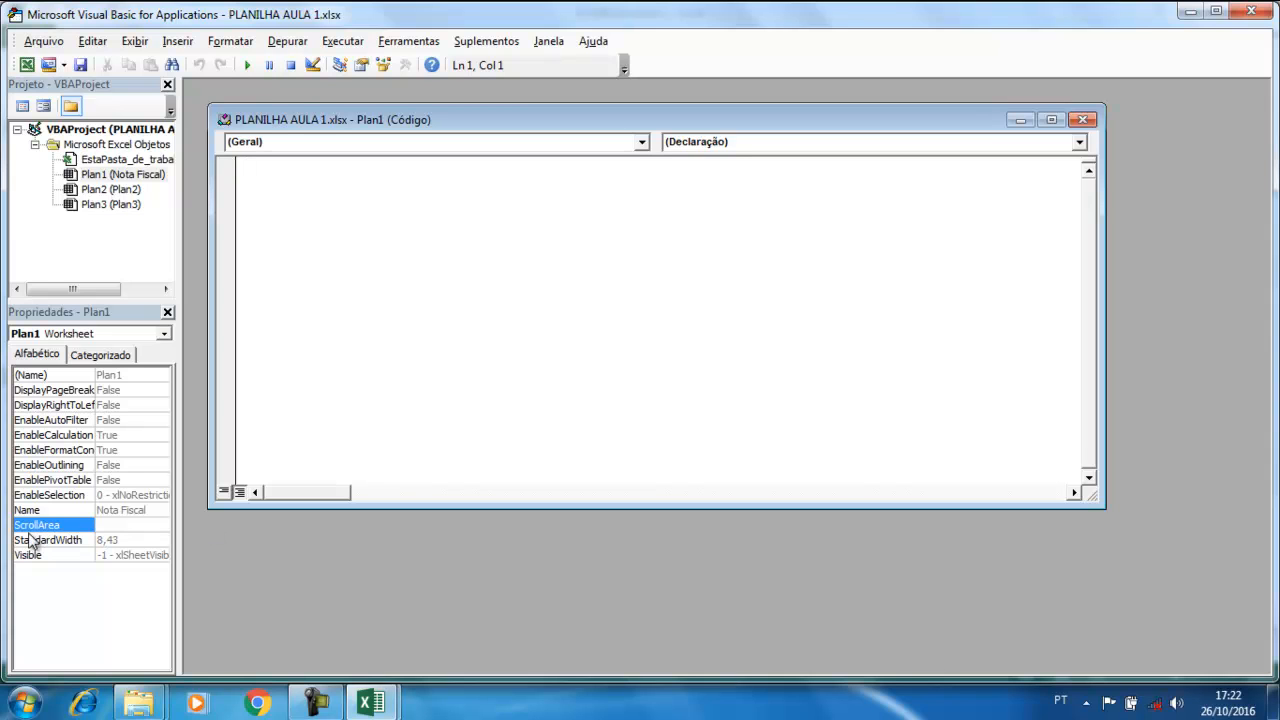
pyautogui.click(120, 524)
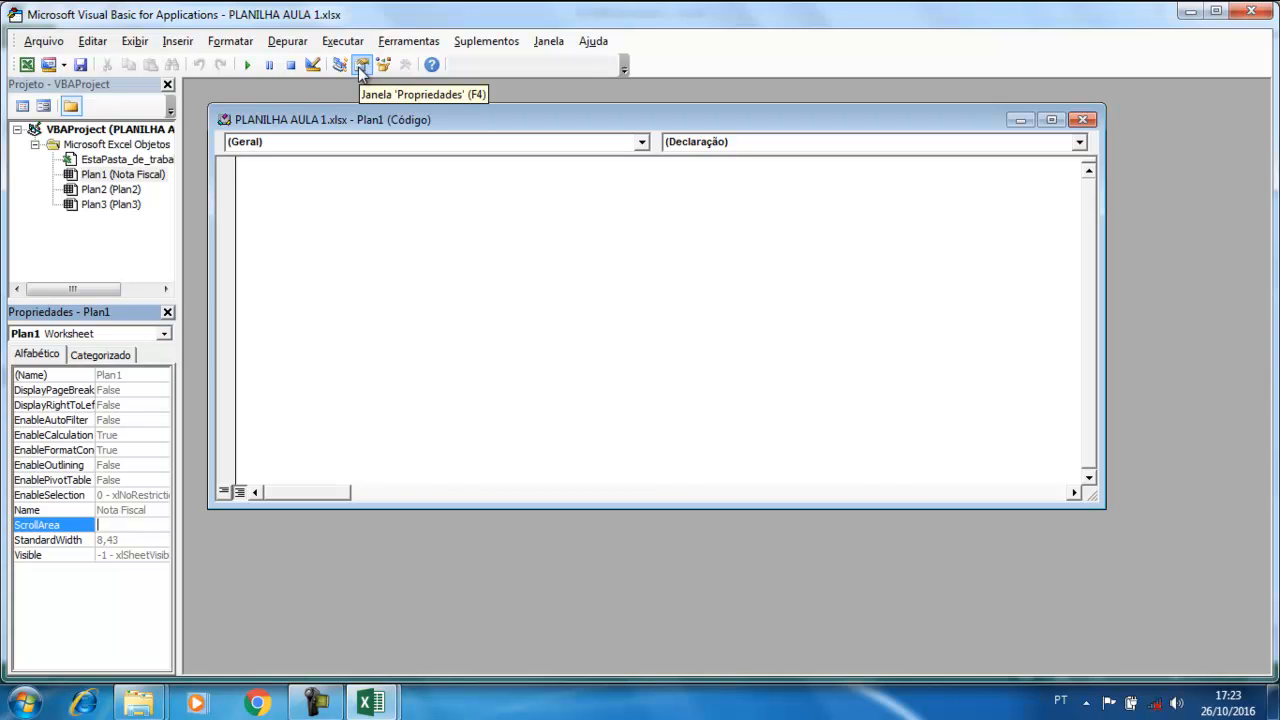
pyautogui.click(40, 527)
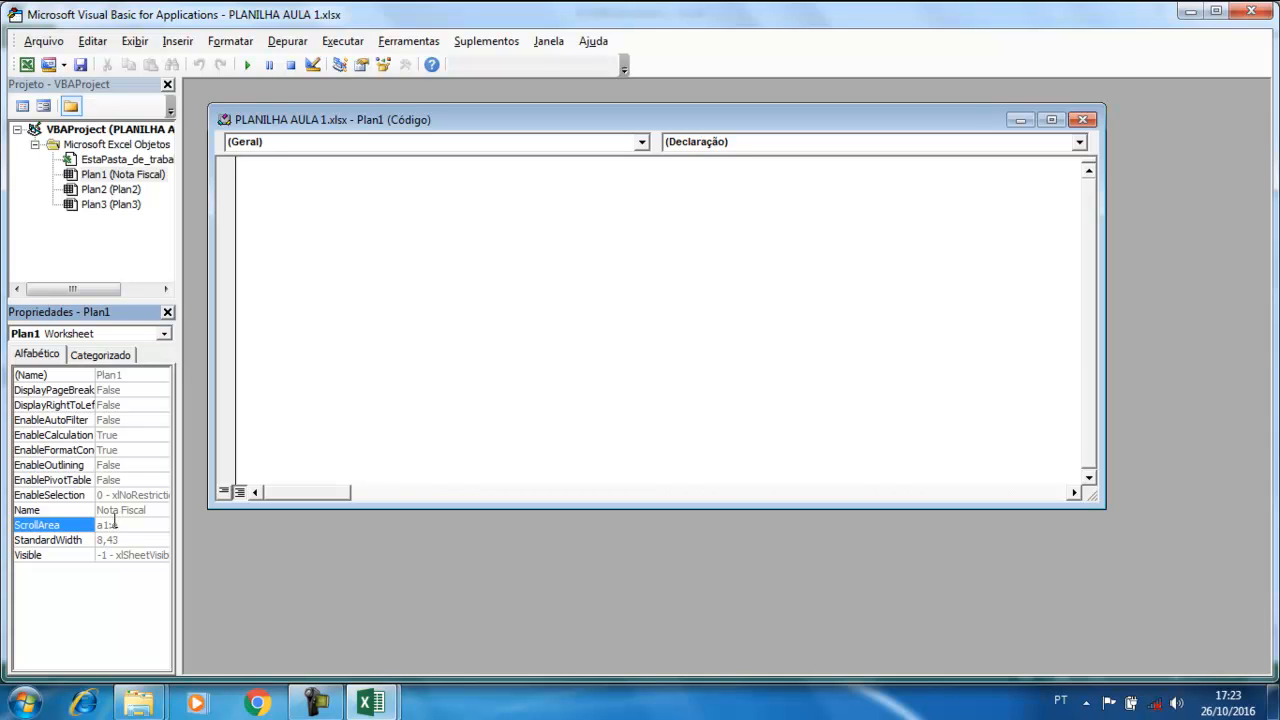
pyautogui.press('Return')
pyautogui.click(1263, 18)
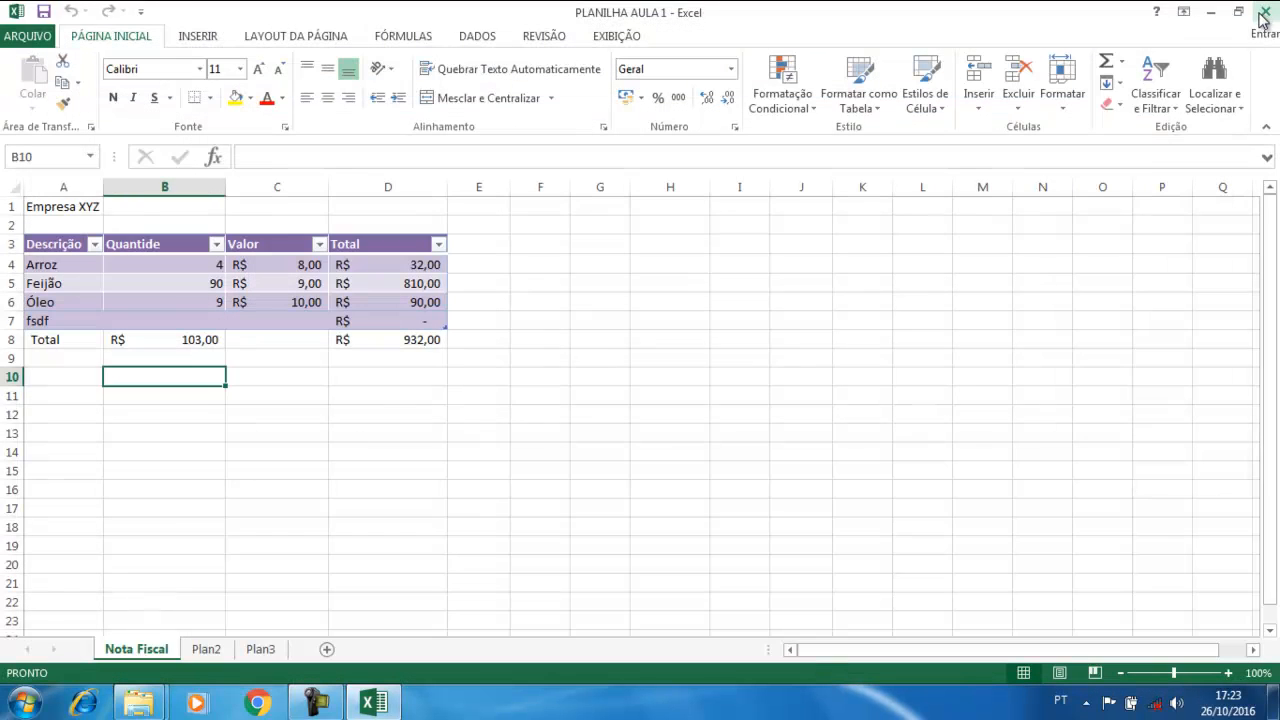
pyautogui.click(274, 408)
pyautogui.click(253, 491)
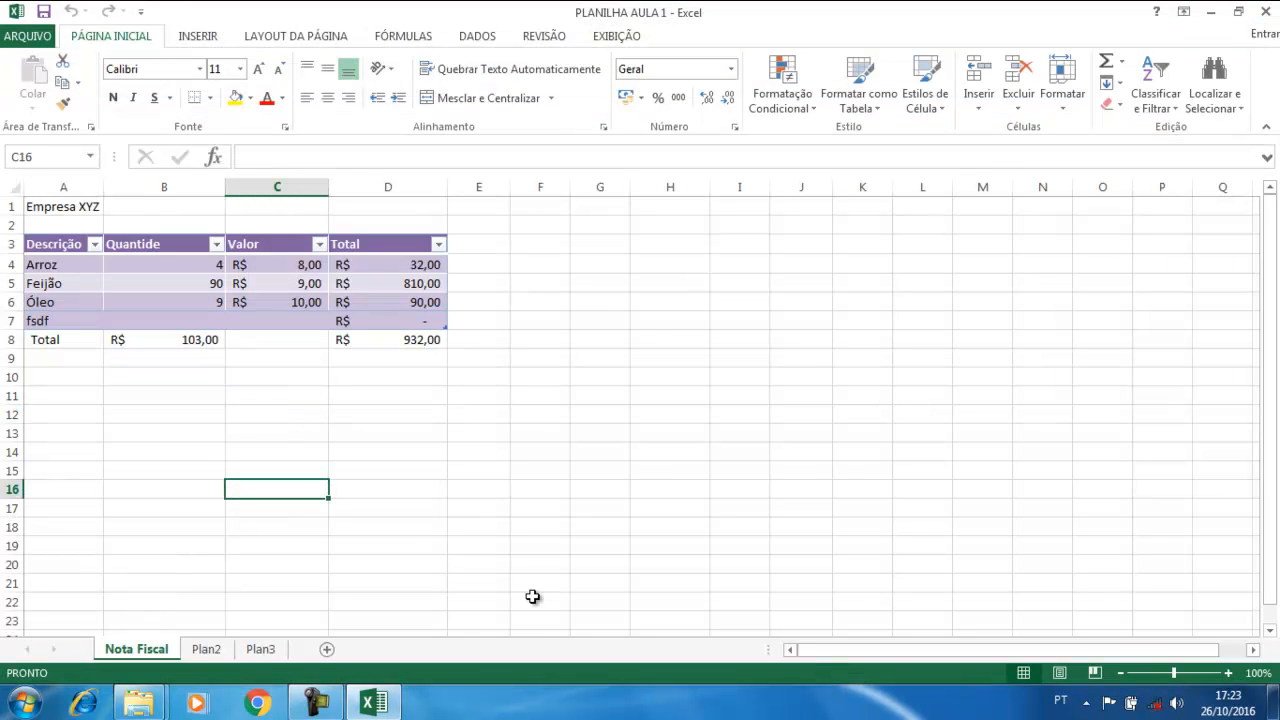
pyautogui.click(456, 263)
pyautogui.click(397, 207)
pyautogui.click(478, 210)
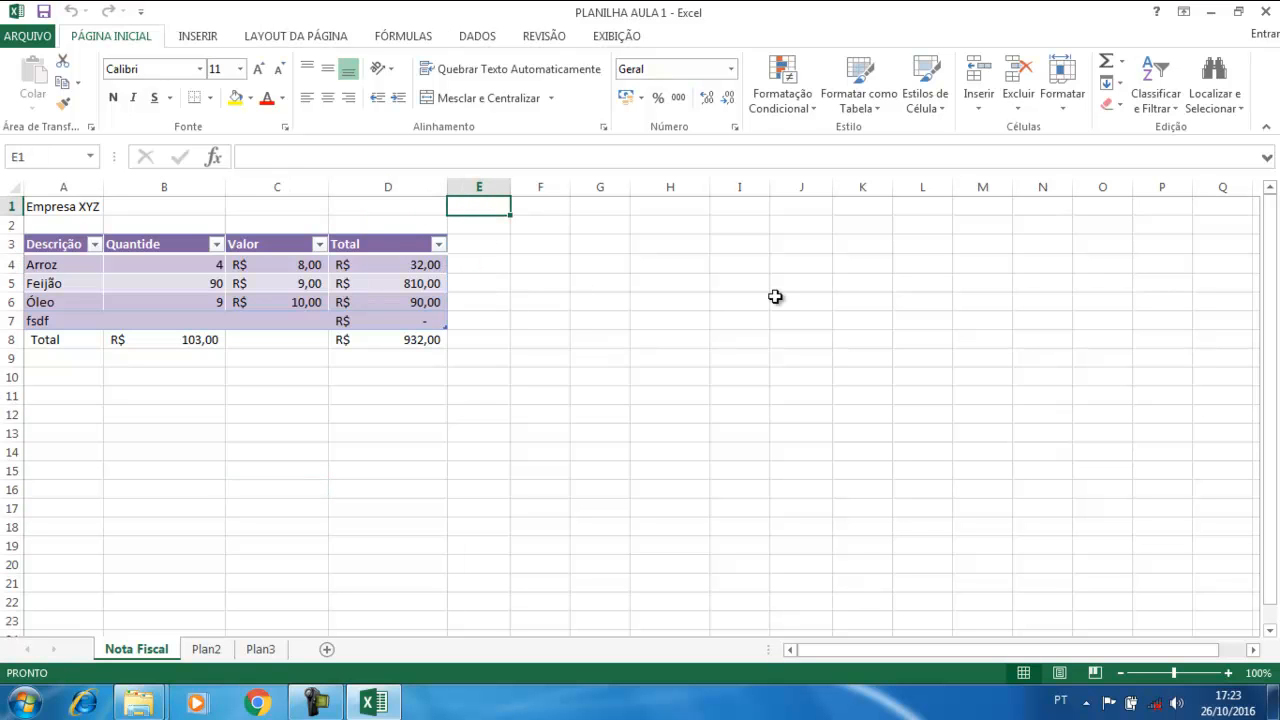
pyautogui.press('Left')
pyautogui.press('Left')
pyautogui.press('Left')
pyautogui.press('Left')
pyautogui.press('Right')
pyautogui.press('Right')
pyautogui.press('Right')
pyautogui.press('Right')
pyautogui.press('Down')
pyautogui.press('Down')
pyautogui.press('Down')
pyautogui.press('Down')
pyautogui.press('Down')
pyautogui.press('Down')
pyautogui.press('Down')
pyautogui.press('Down')
pyautogui.press('Down')
pyautogui.press('Down')
pyautogui.press('Down')
pyautogui.press('Down')
pyautogui.press('Down')
pyautogui.press('Down')
pyautogui.press('Down')
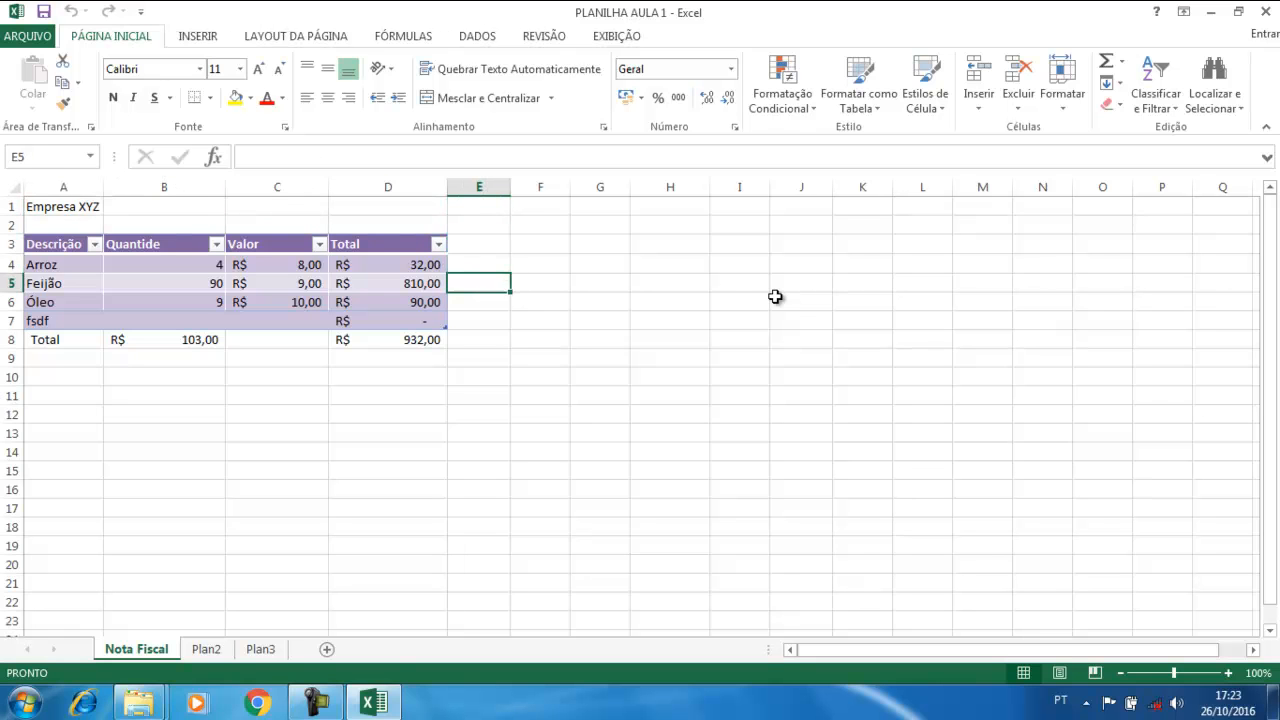
pyautogui.press('Left')
pyautogui.press('Left')
pyautogui.press('Left')
pyautogui.press('Left')
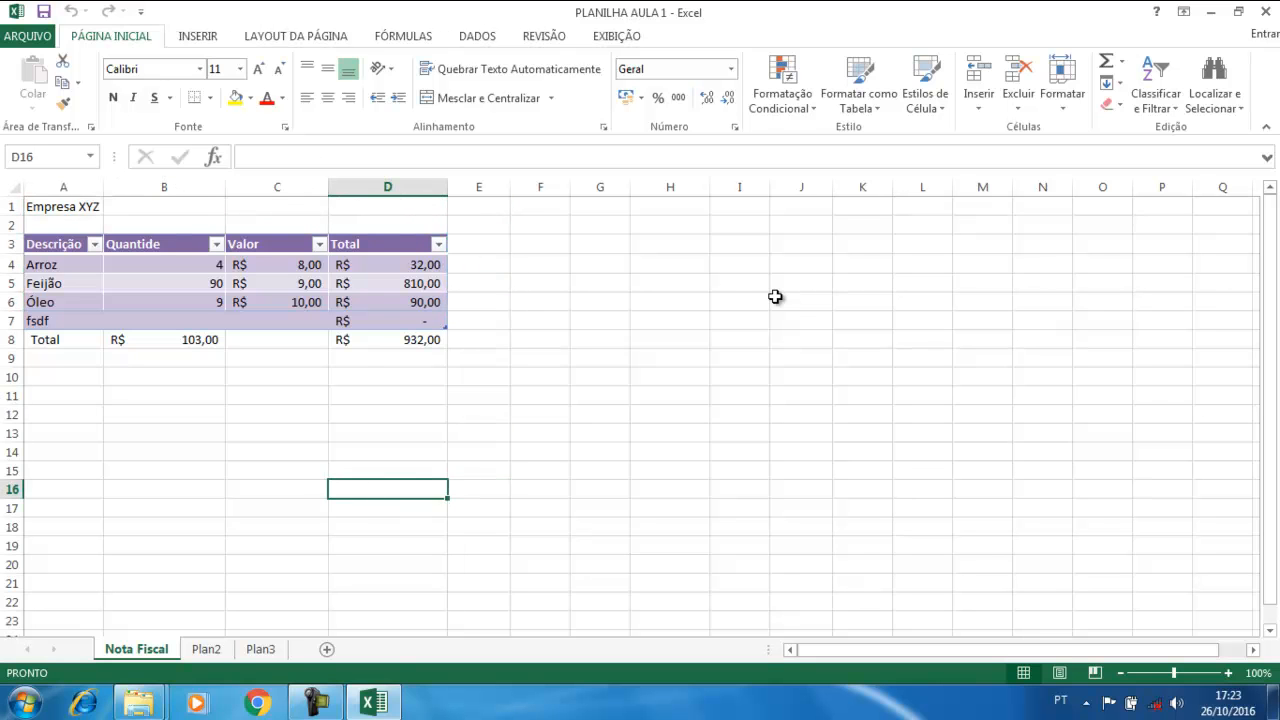
pyautogui.press('Up')
pyautogui.press('Up')
pyautogui.press('Up')
pyautogui.press('Up')
pyautogui.press('Up')
pyautogui.press('Up')
pyautogui.press('Up')
pyautogui.press('Up')
pyautogui.press('Up')
pyautogui.press('Up')
pyautogui.press('Up')
pyautogui.press('Up')
pyautogui.press('Up')
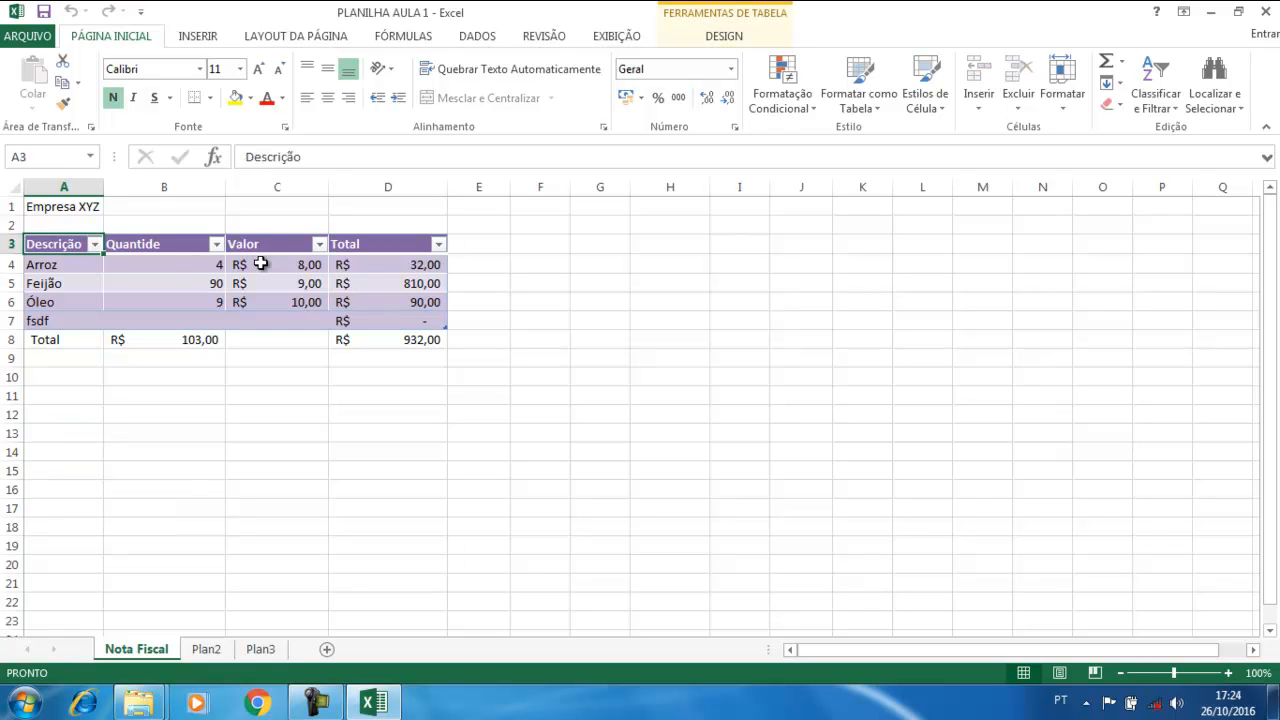
pyautogui.moveTo(42, 208); pyautogui.dragTo(471, 443)
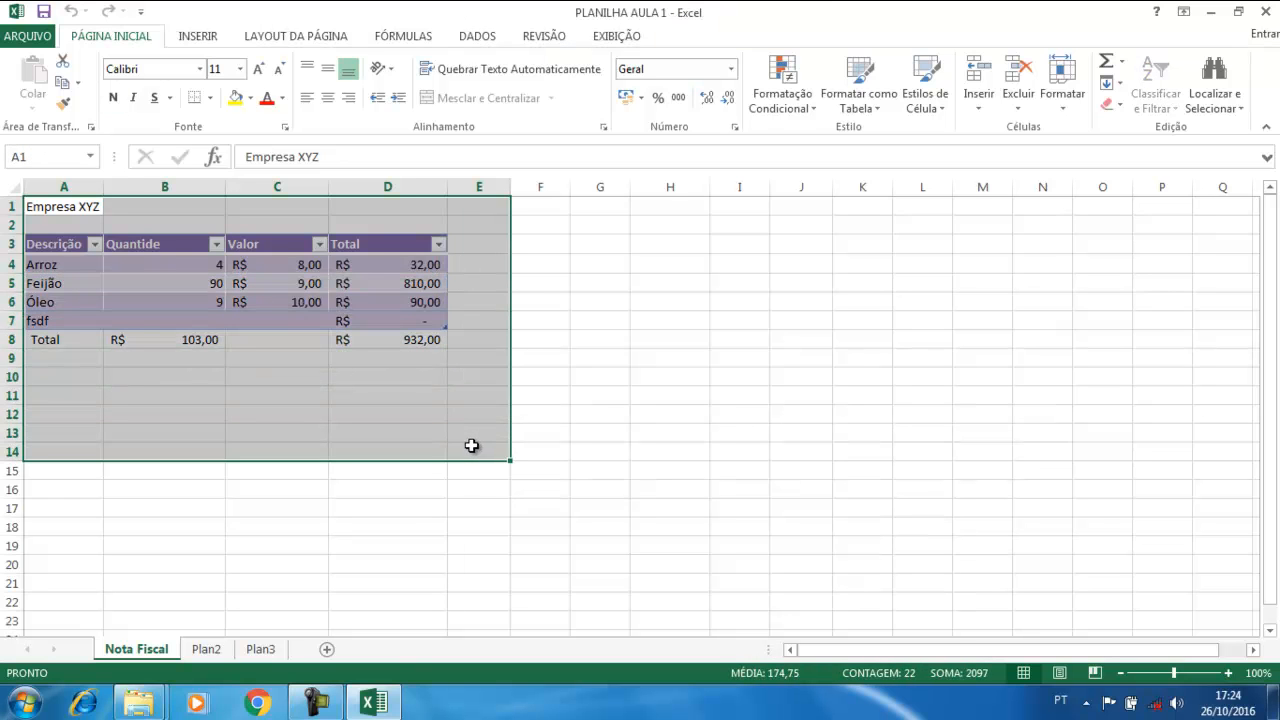
pyautogui.moveTo(76, 207); pyautogui.dragTo(489, 522)
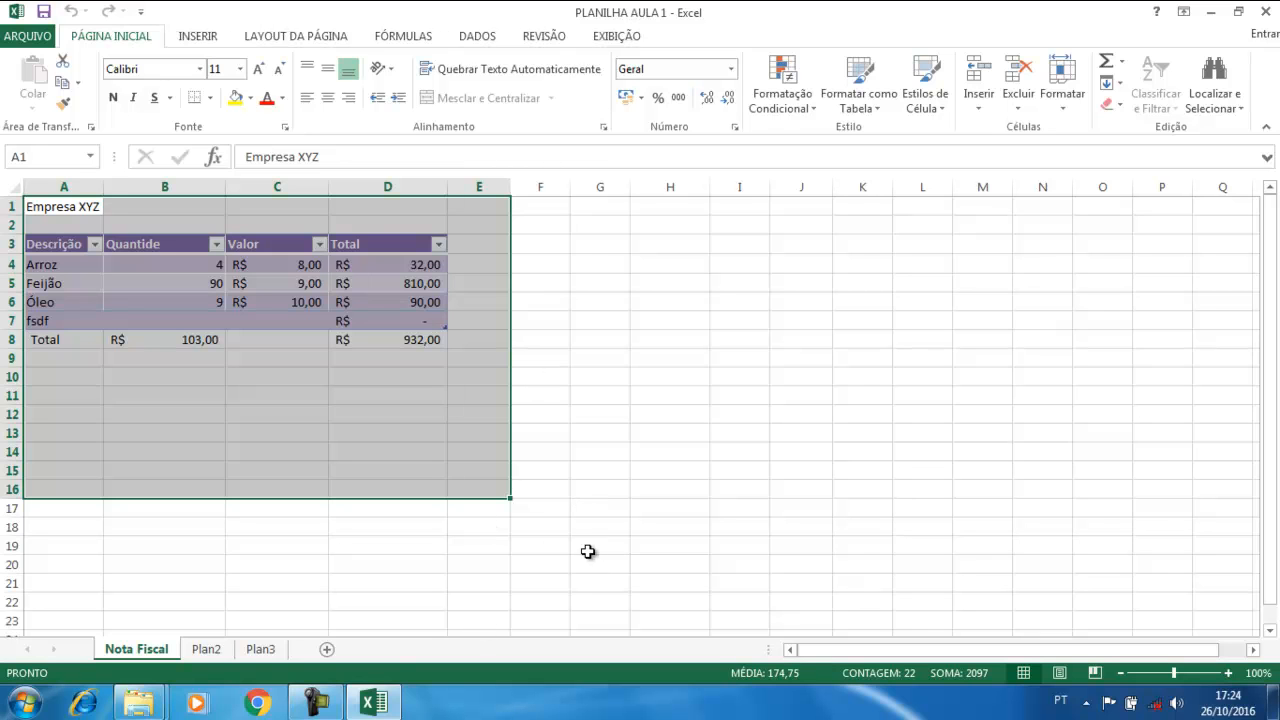
pyautogui.click(378, 392)
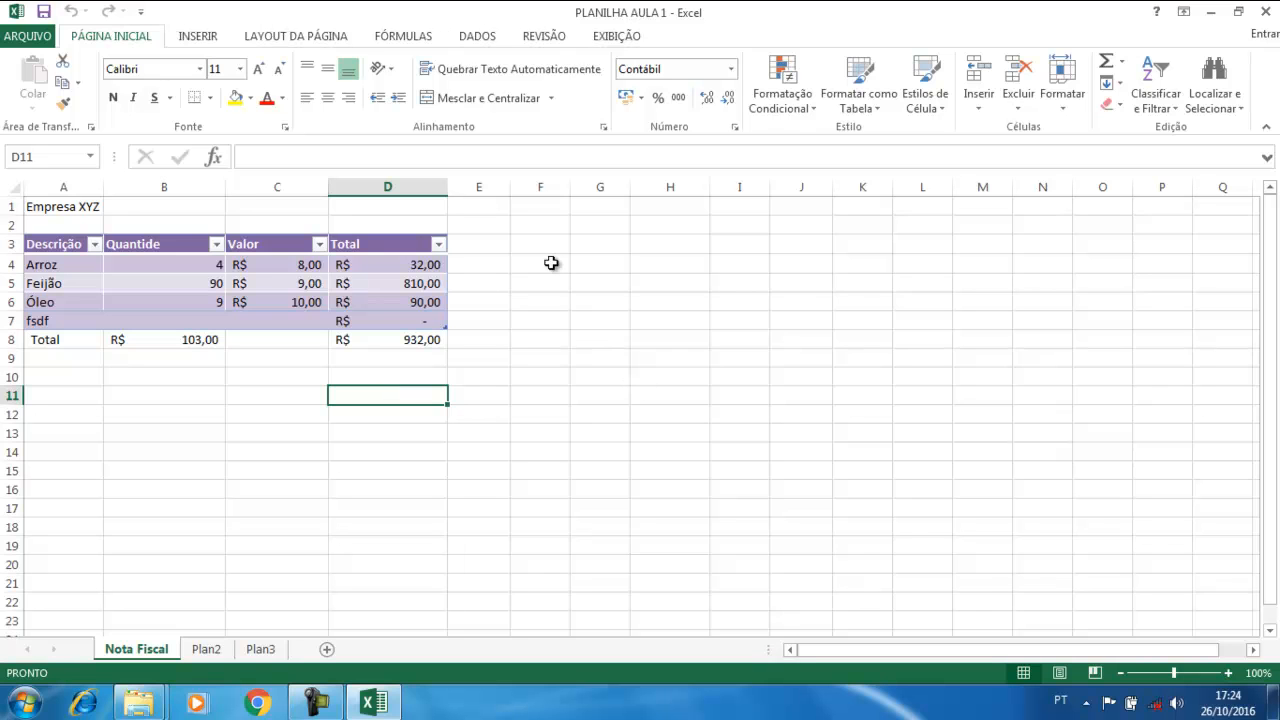
pyautogui.click(319, 224)
pyautogui.click(270, 372)
pyautogui.click(115, 398)
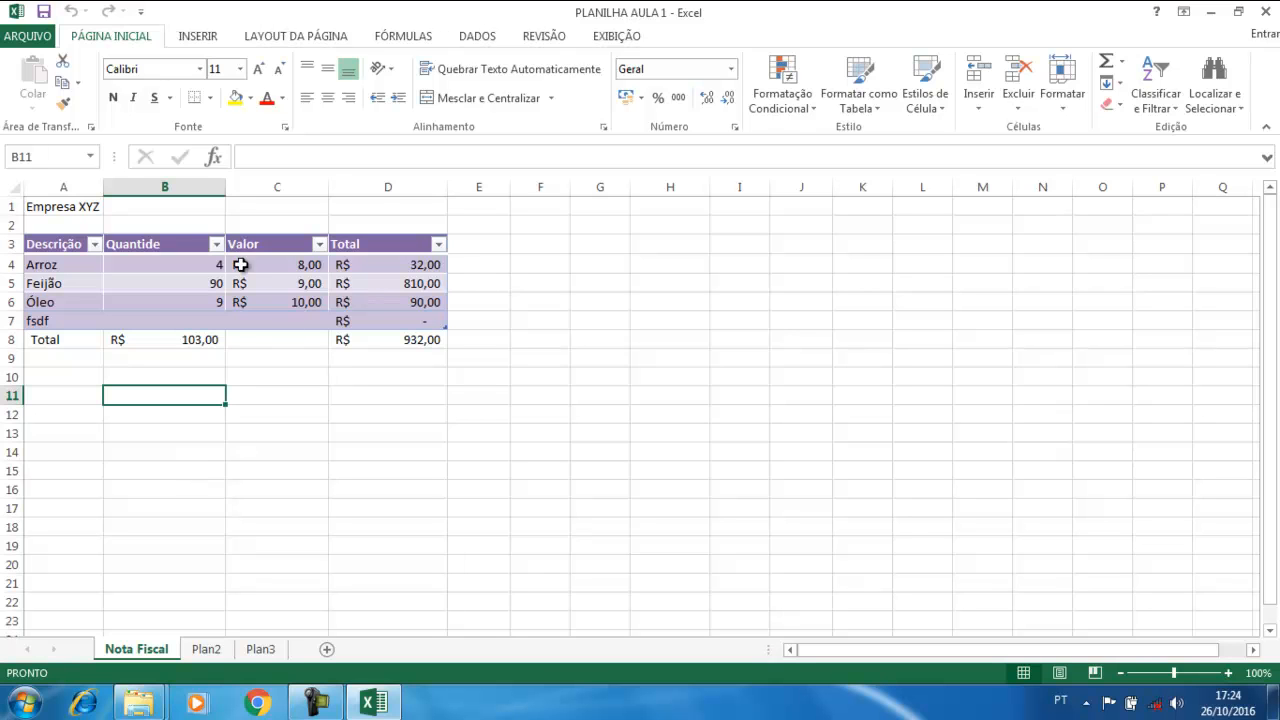
pyautogui.click(241, 207)
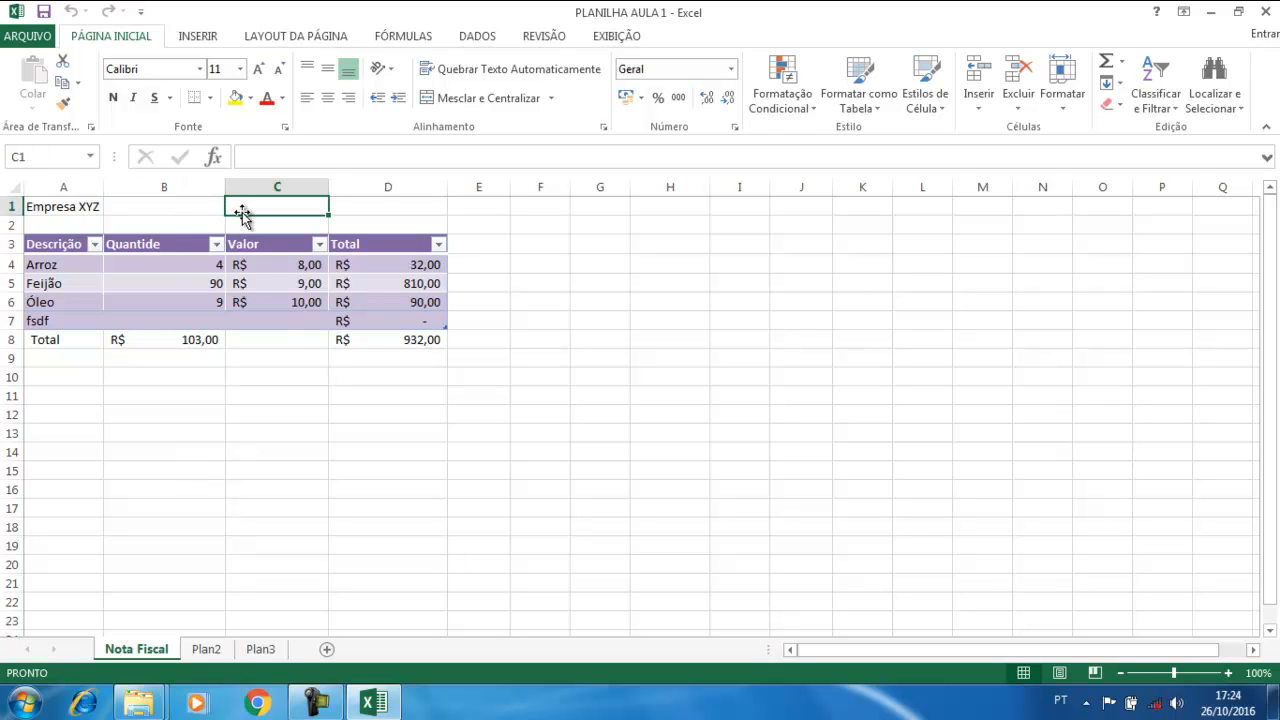
pyautogui.click(288, 420)
pyautogui.click(420, 450)
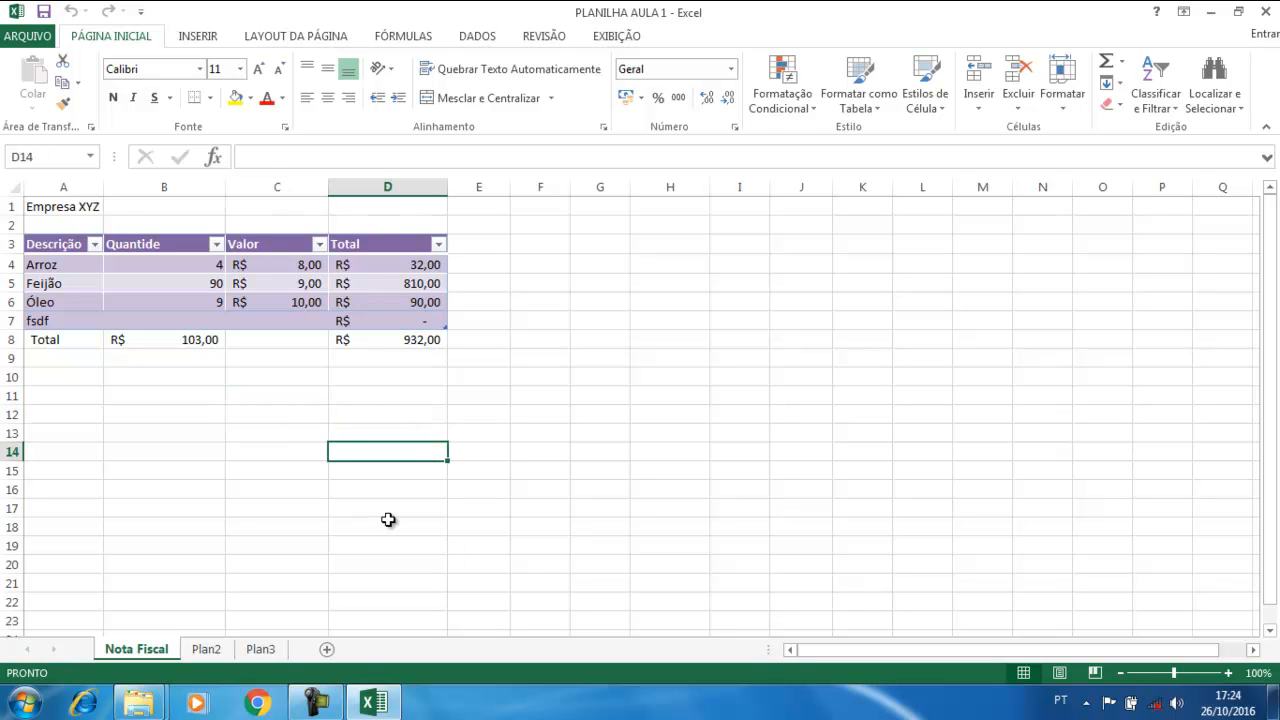
pyautogui.click(316, 704)
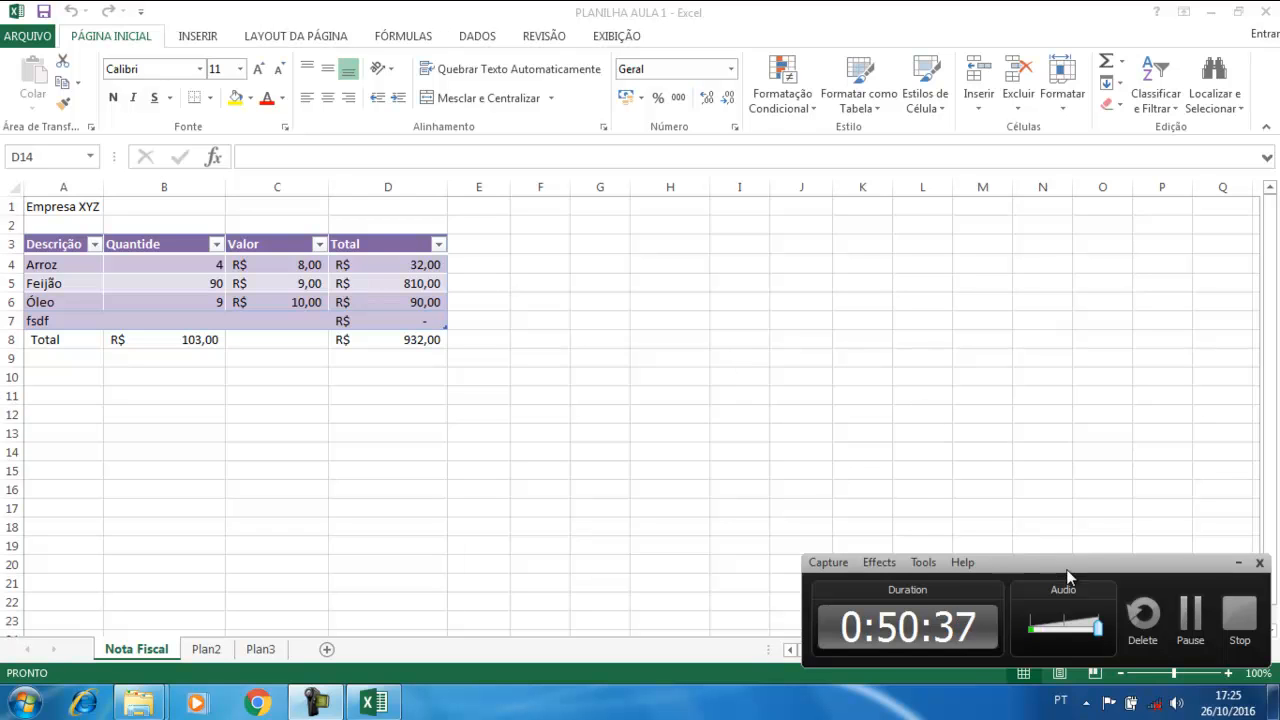
# Bring the Excel workbook window back into focus
pyautogui.moveTo(1064, 558); pyautogui.dragTo(977, 481)
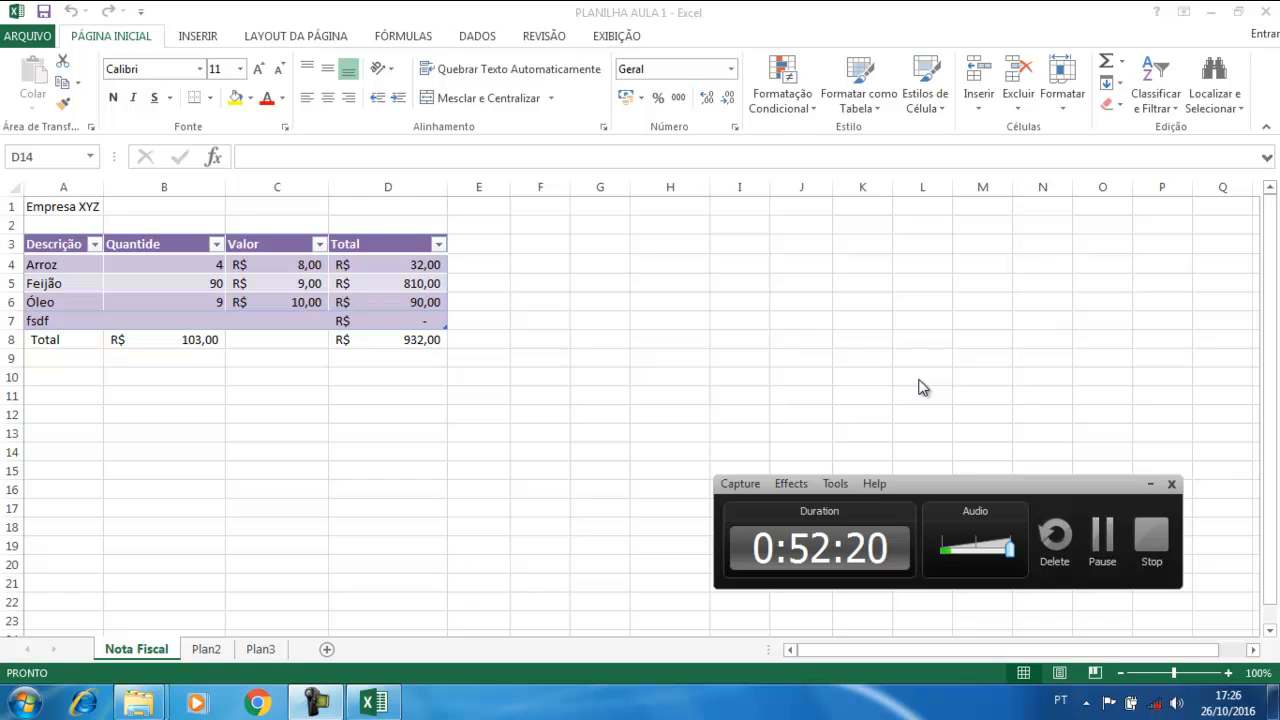
pyautogui.click(565, 265)
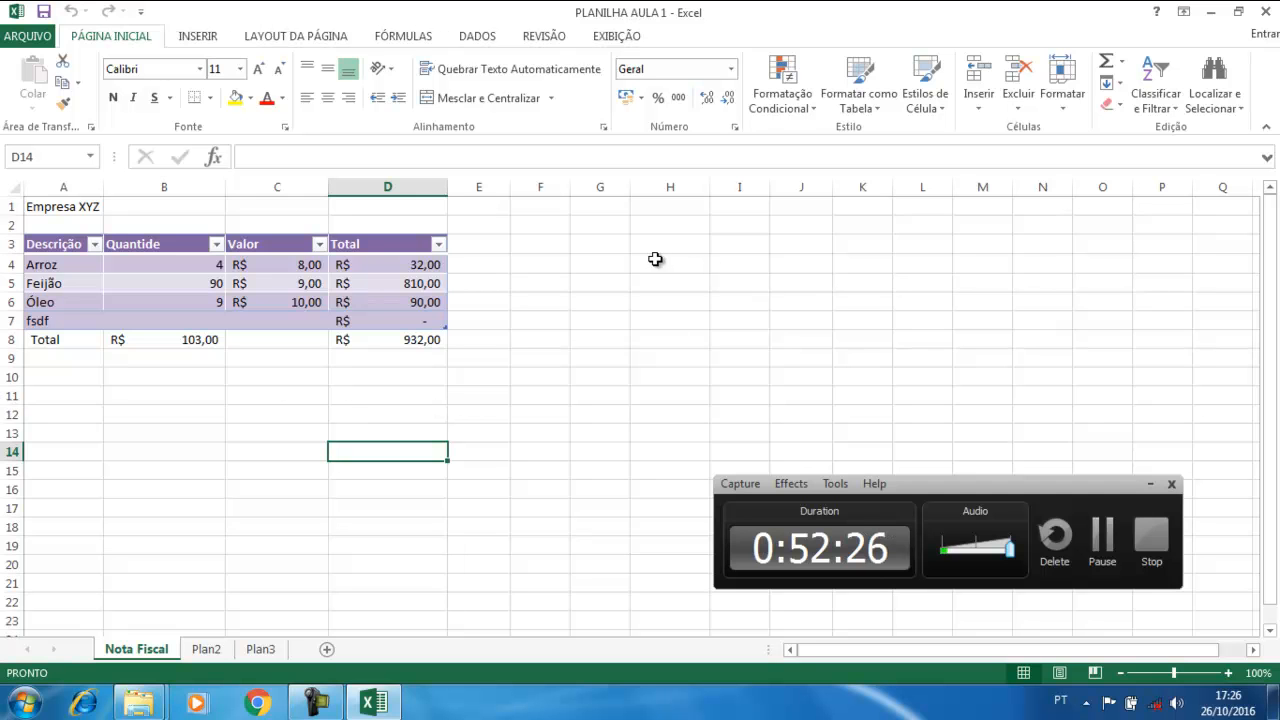
# On Plan2, enter the e-mail address in C4 as a hyperlink and enlarge its font
pyautogui.click(206, 649)
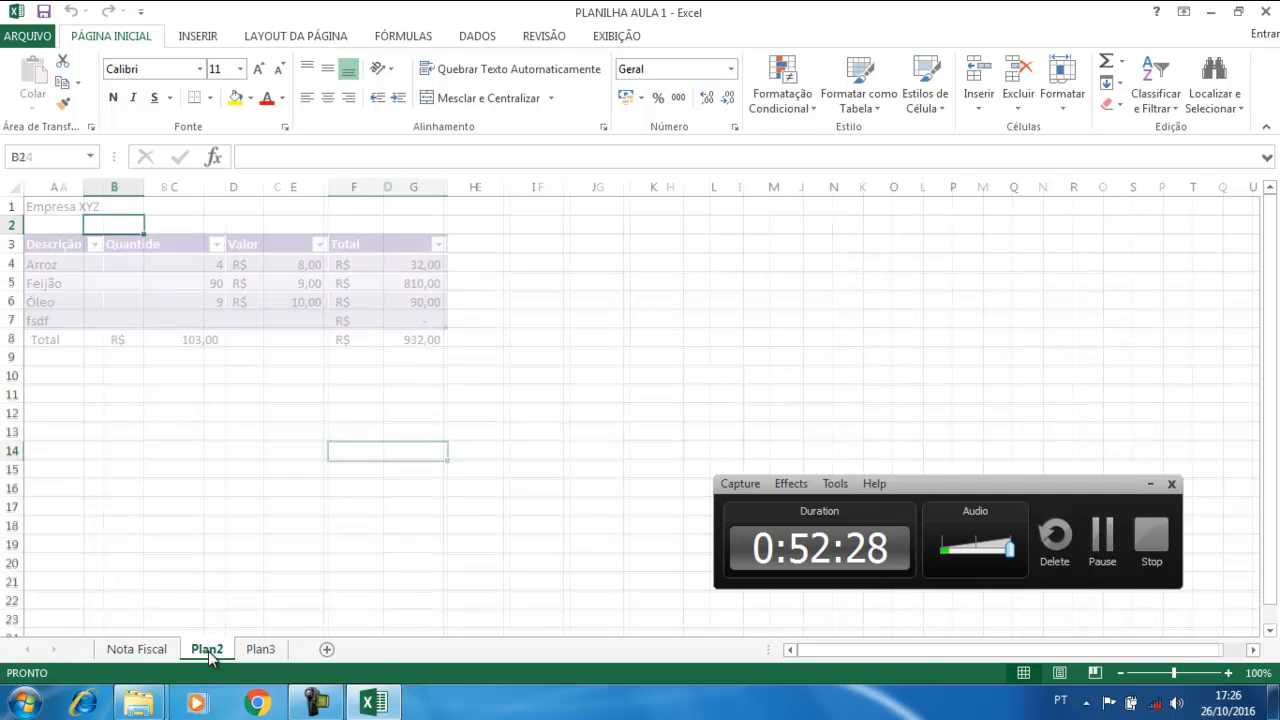
pyautogui.click(174, 261)
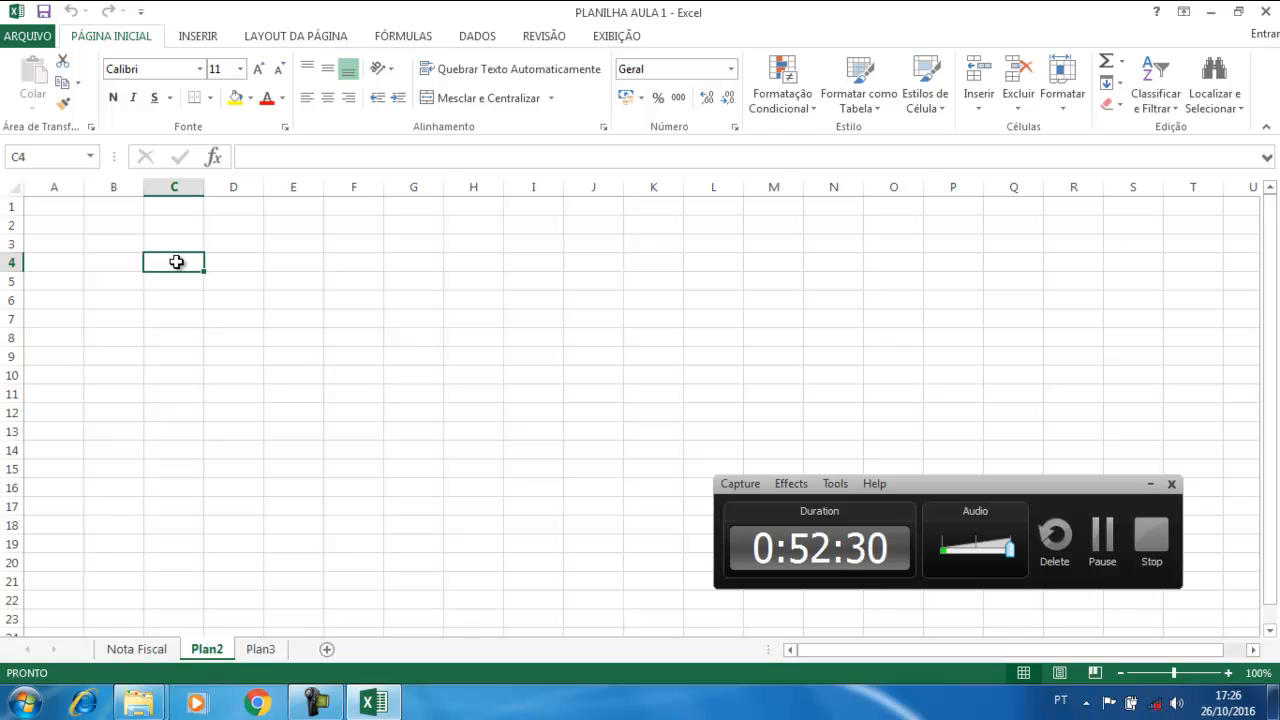
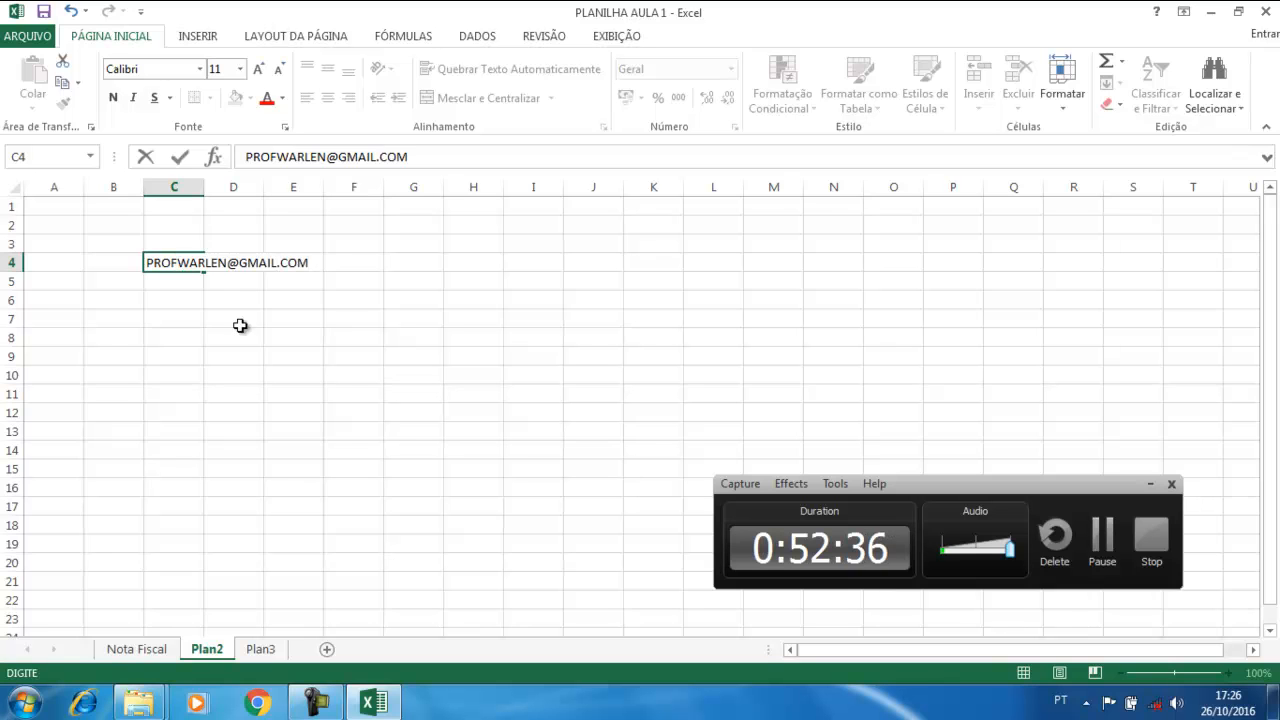
pyautogui.click(238, 321)
pyautogui.click(124, 262)
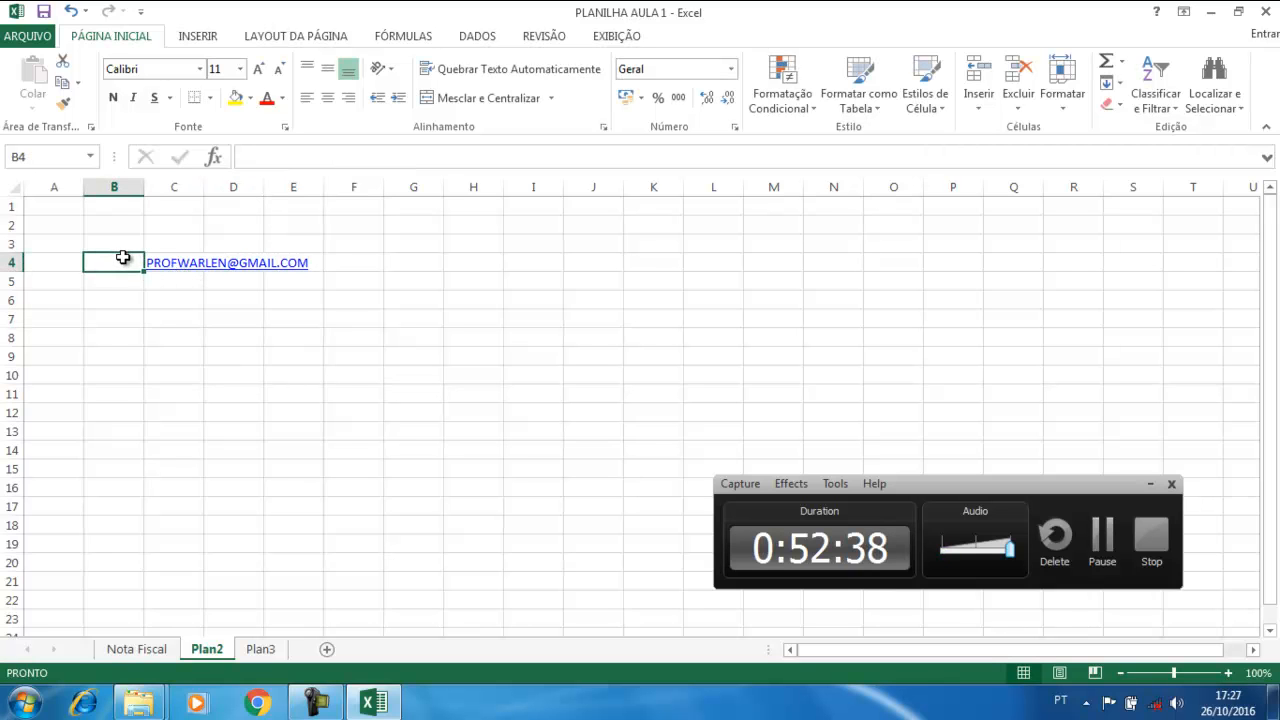
pyautogui.click(170, 267)
pyautogui.click(259, 69)
pyautogui.click(259, 69)
pyautogui.click(259, 69)
pyautogui.click(259, 69)
pyautogui.click(259, 69)
pyautogui.click(259, 69)
pyautogui.click(259, 69)
pyautogui.click(212, 392)
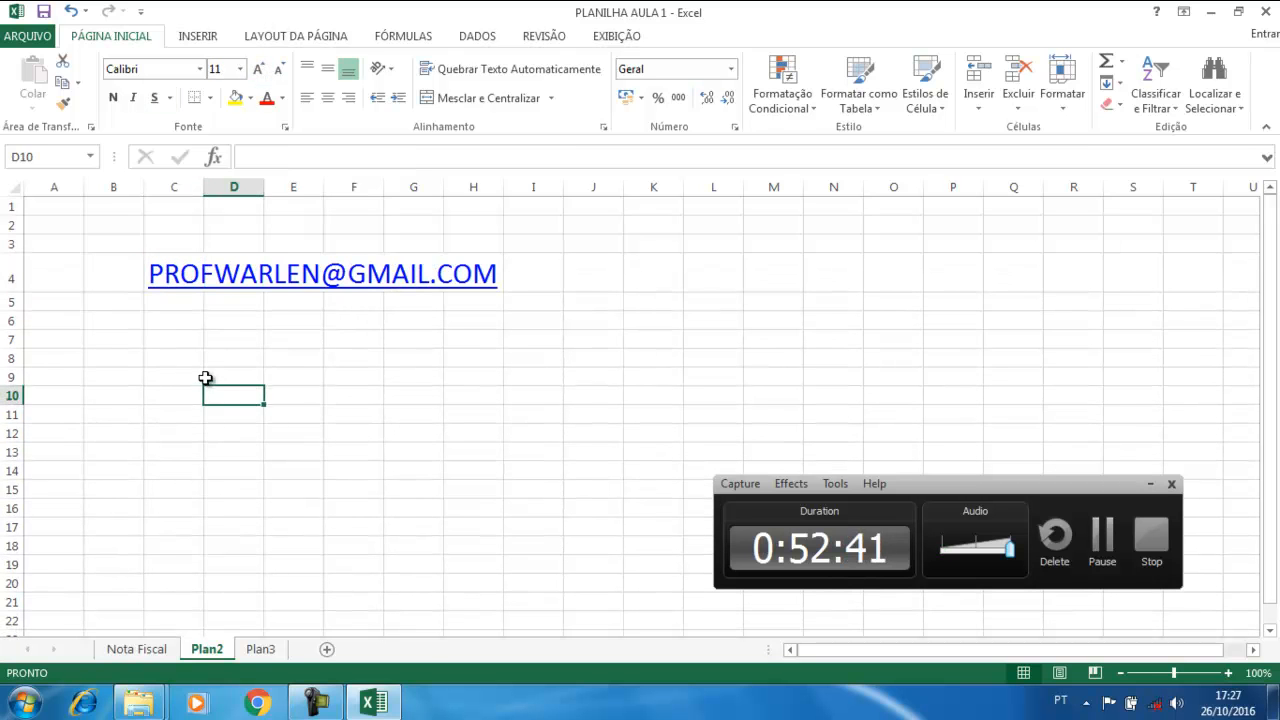
# Set C7 to font size 20 and enter the phone number there
pyautogui.click(181, 343)
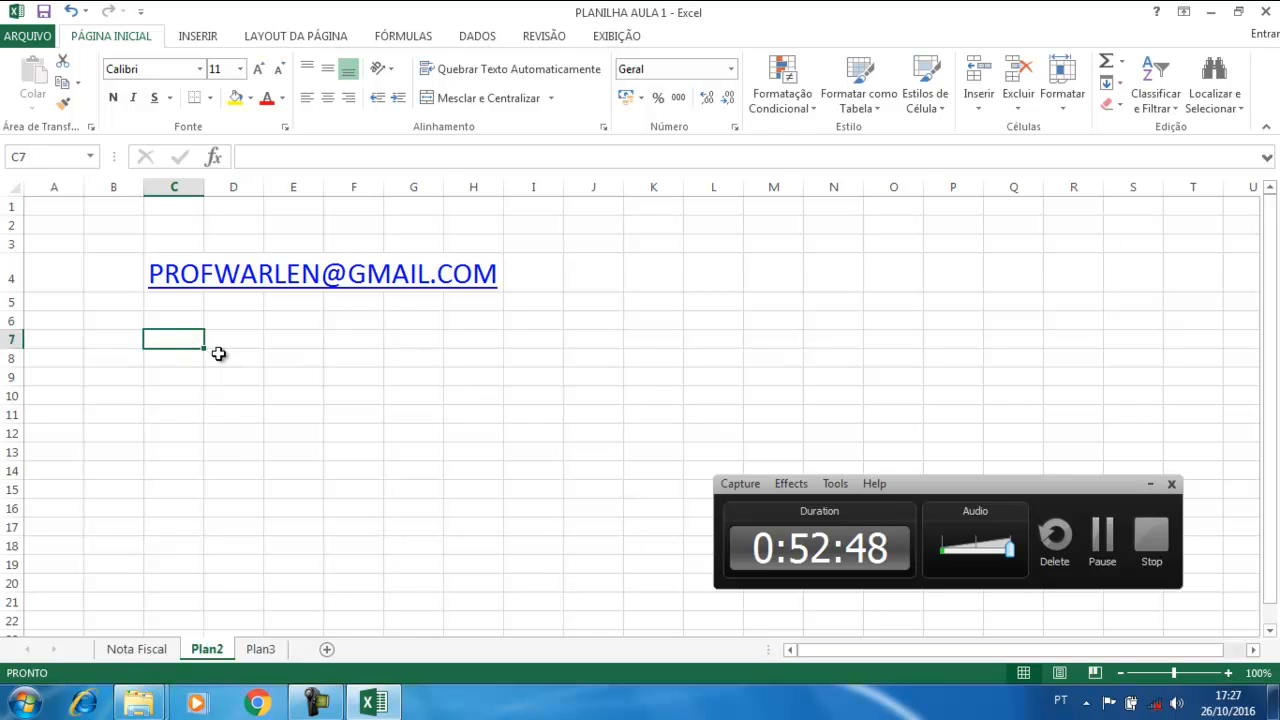
pyautogui.click(258, 69)
pyautogui.click(258, 69)
pyautogui.click(258, 69)
pyautogui.click(258, 69)
pyautogui.click(258, 69)
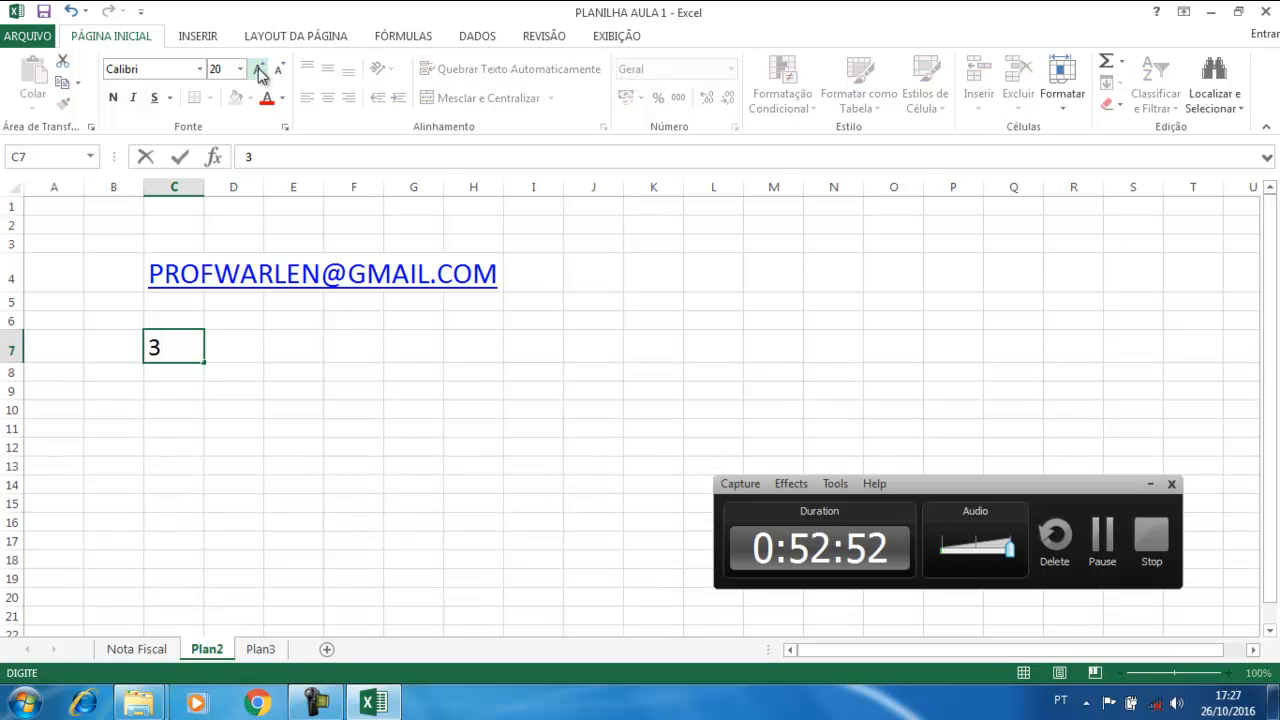
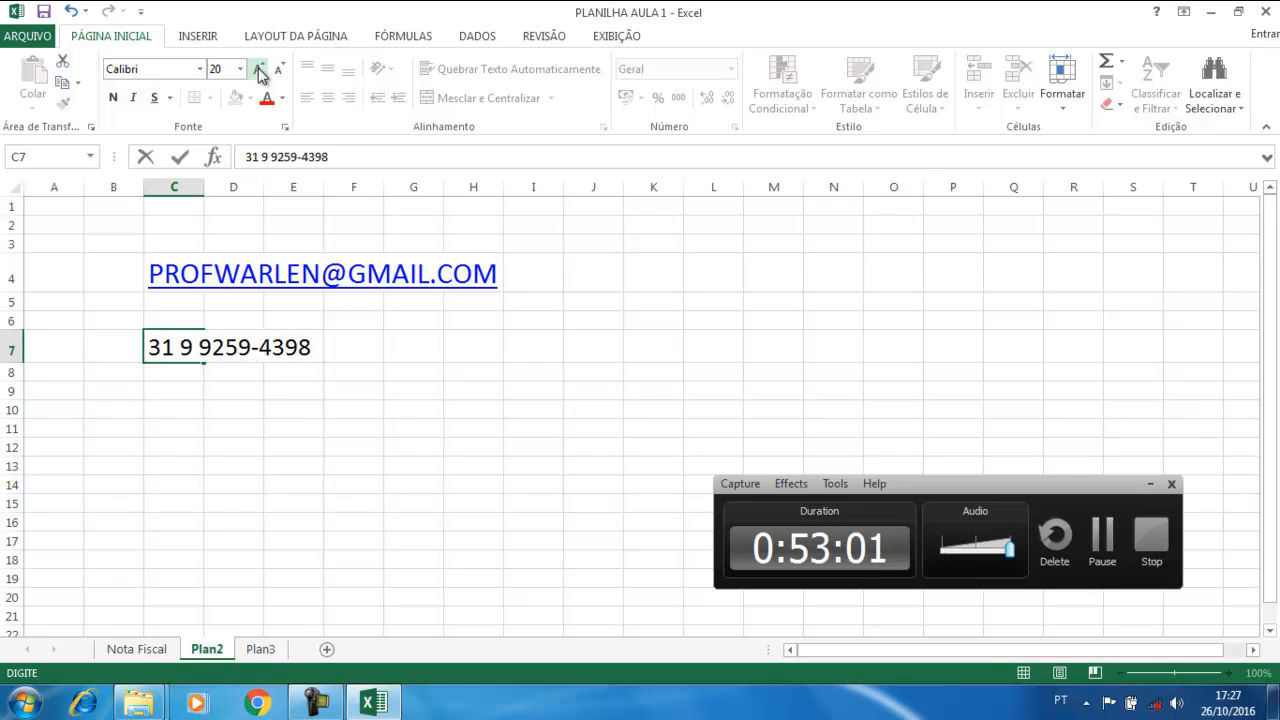
pyautogui.press('Return')
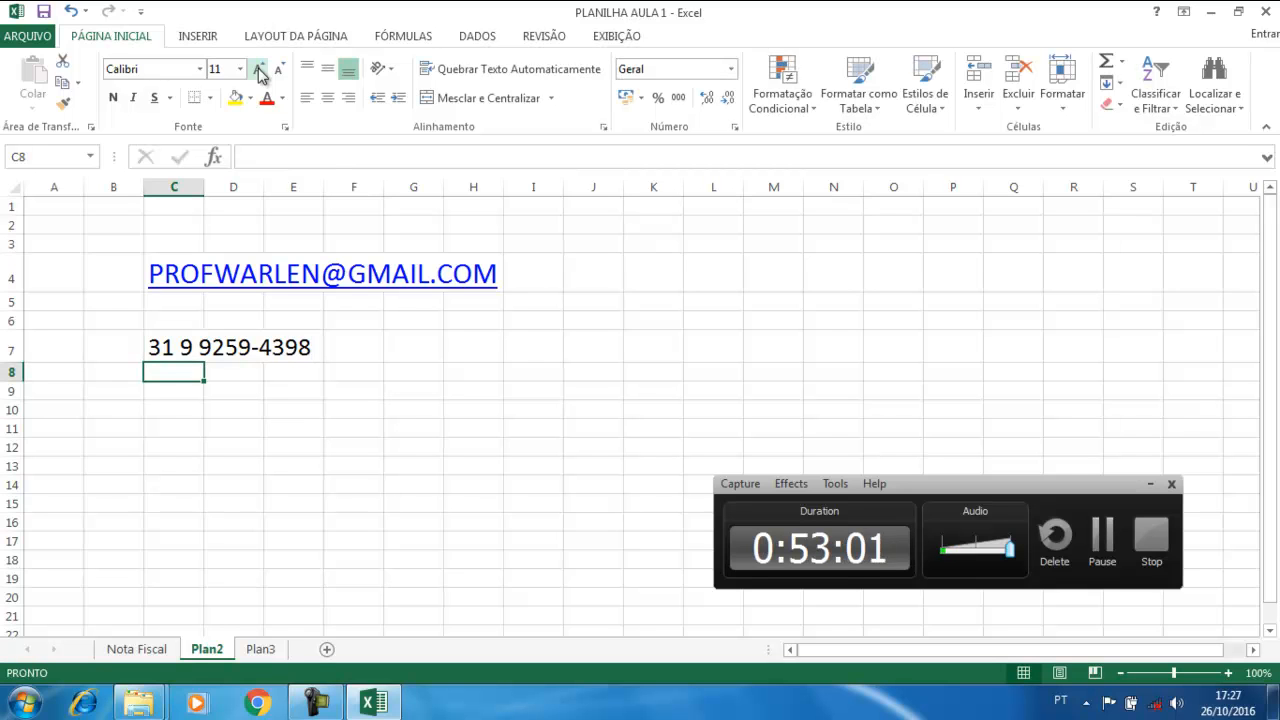